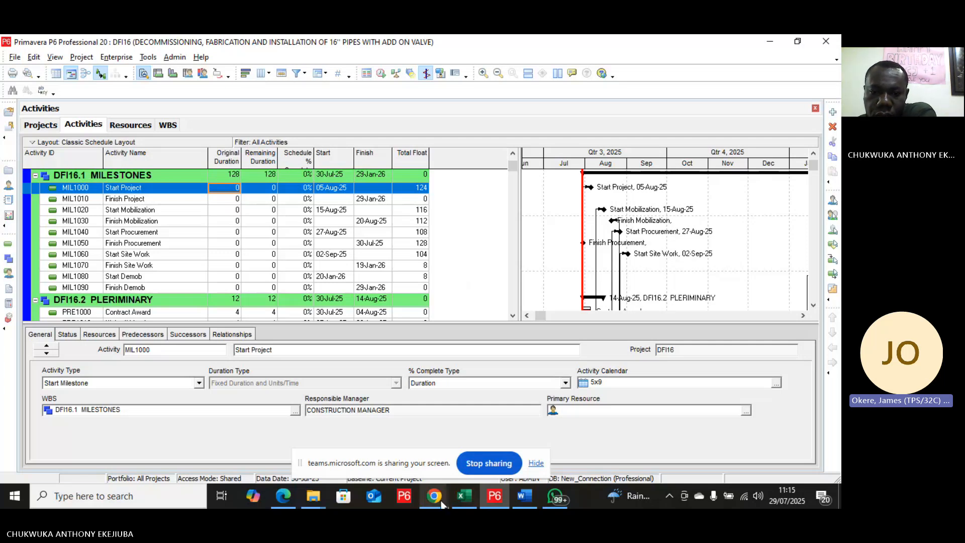
# Step: Open the Activity Codes dialog and dismiss the notice about missing EPS activity codes
pyautogui.moveTo(435, 499)
pyautogui.moveTo(373, 464)
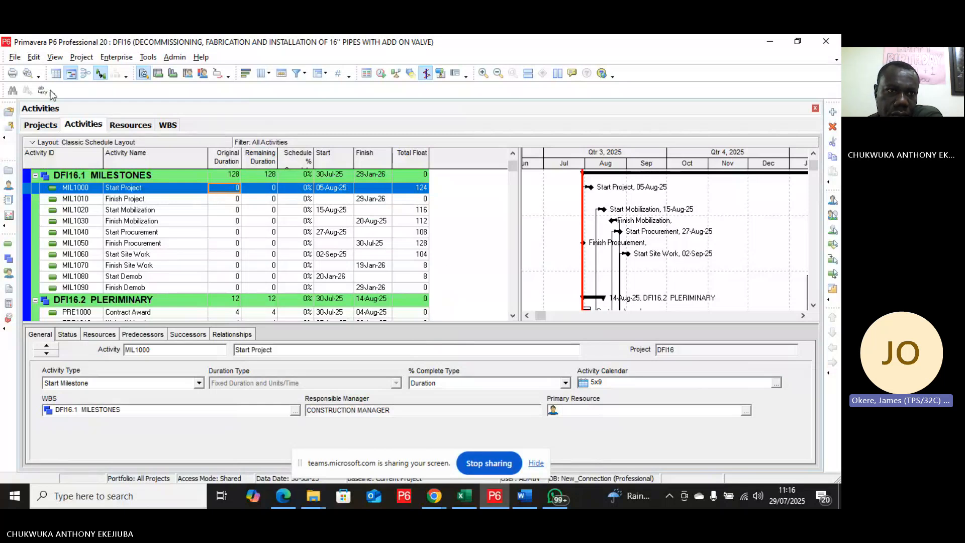
pyautogui.click(18, 59)
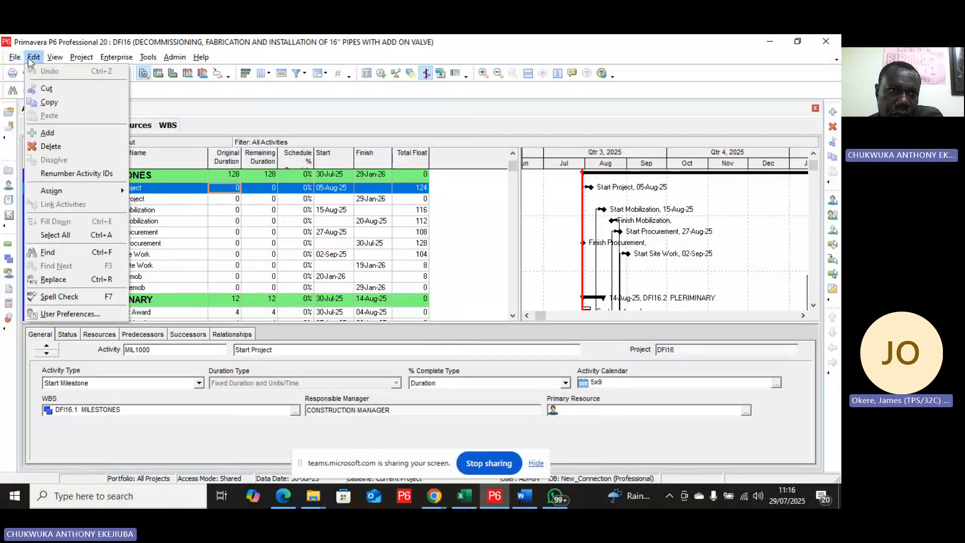
pyautogui.moveTo(61, 62)
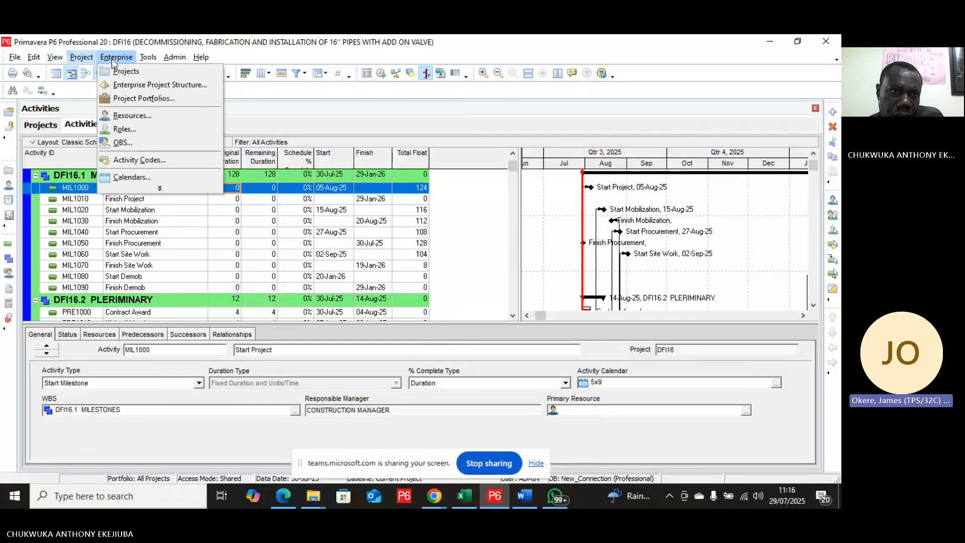
pyautogui.moveTo(112, 58)
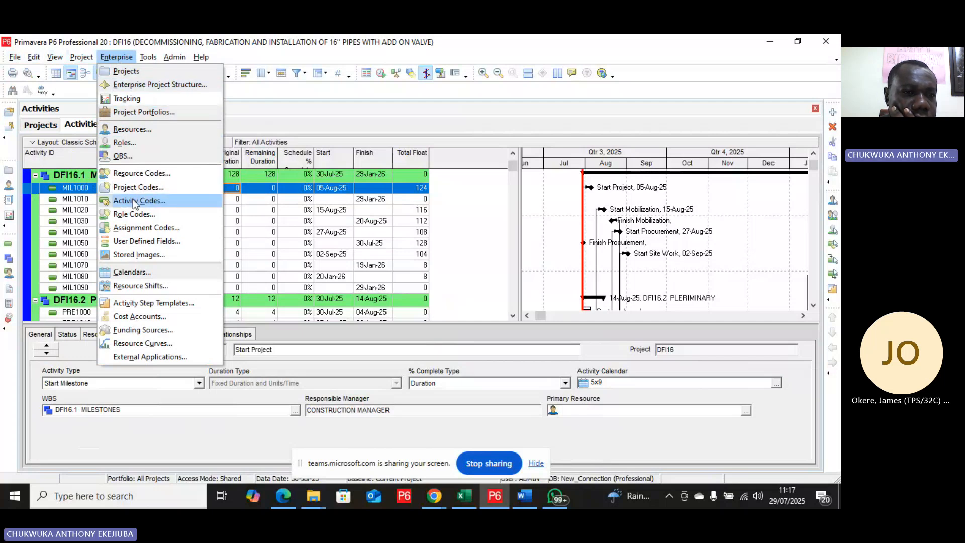
pyautogui.click(147, 203)
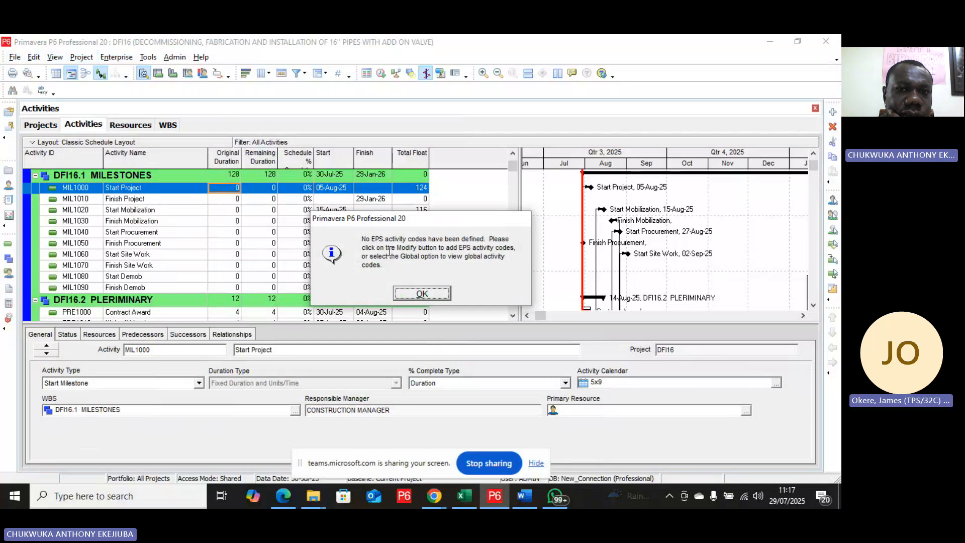
pyautogui.click(422, 293)
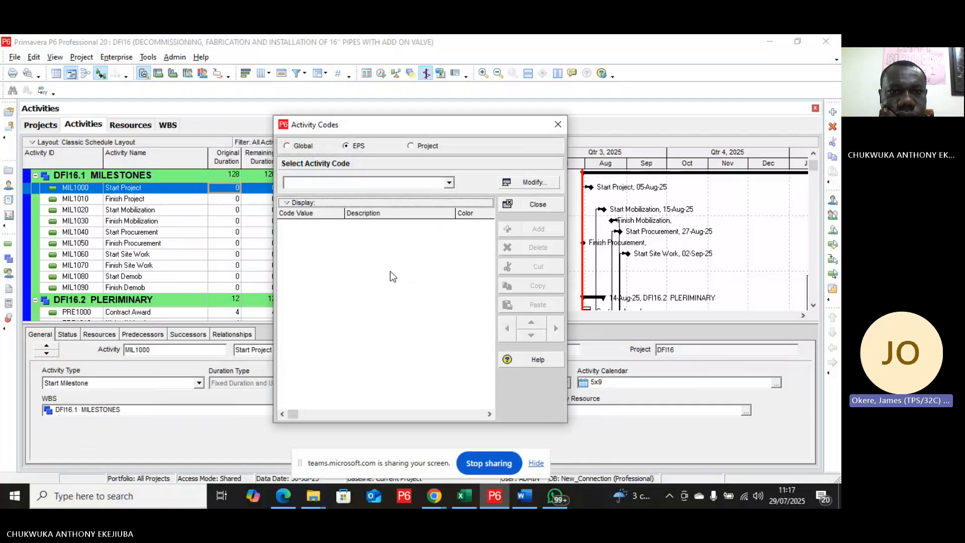
# Step: Compare the Global, EPS and Project activity code lists, ending on the Project codes
pyautogui.click(410, 148)
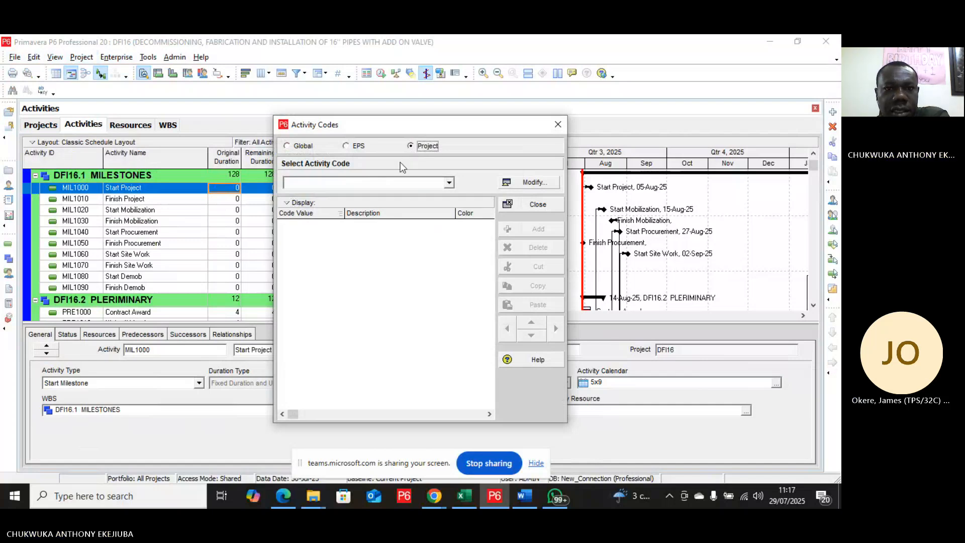
pyautogui.click(381, 184)
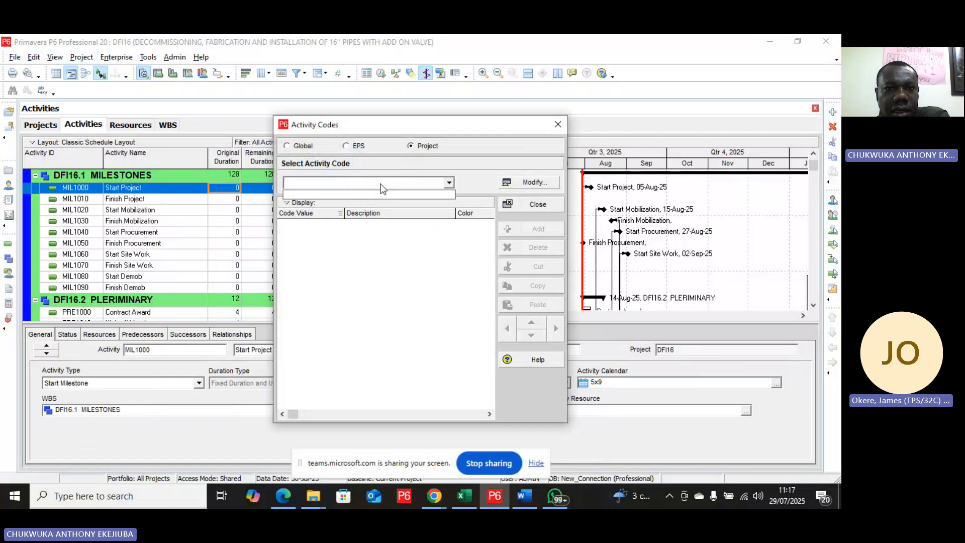
pyautogui.click(347, 147)
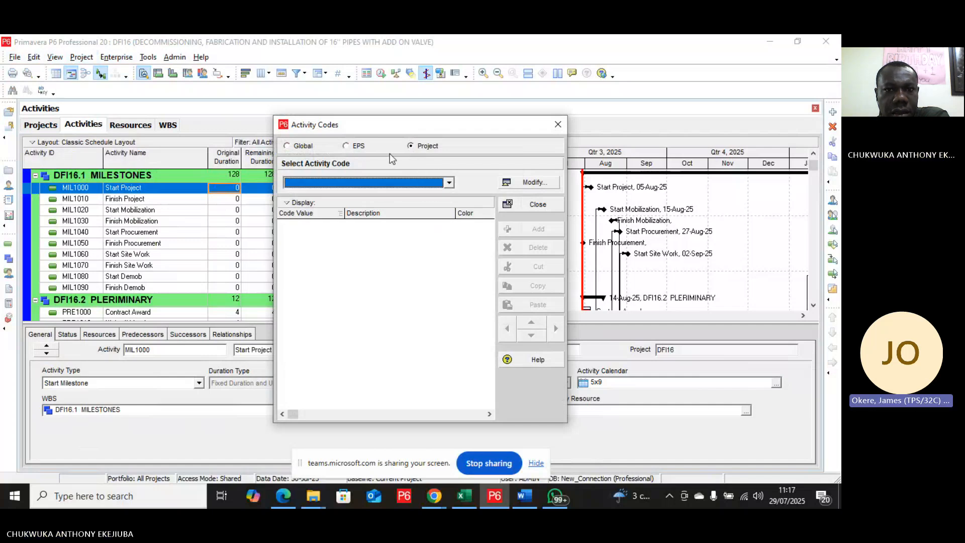
pyautogui.click(346, 147)
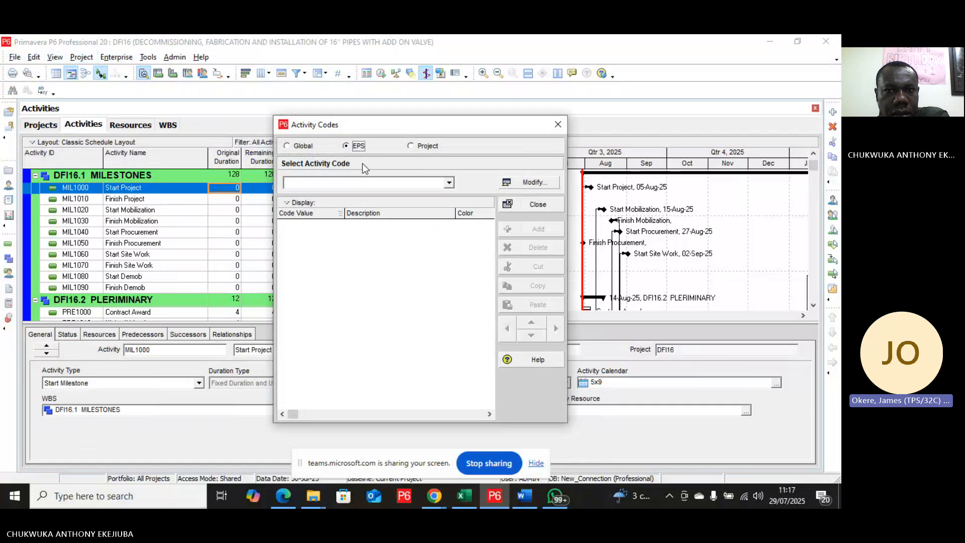
pyautogui.click(286, 147)
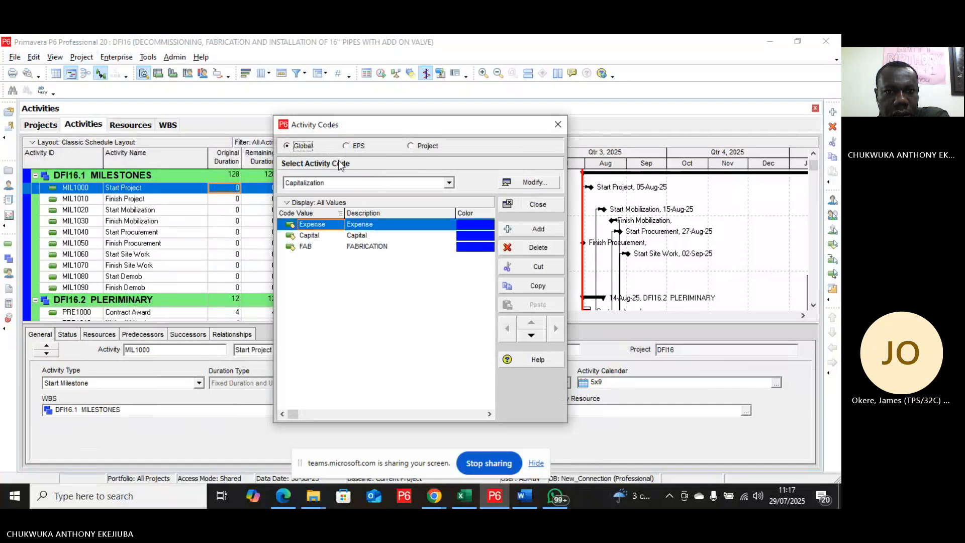
pyautogui.click(348, 147)
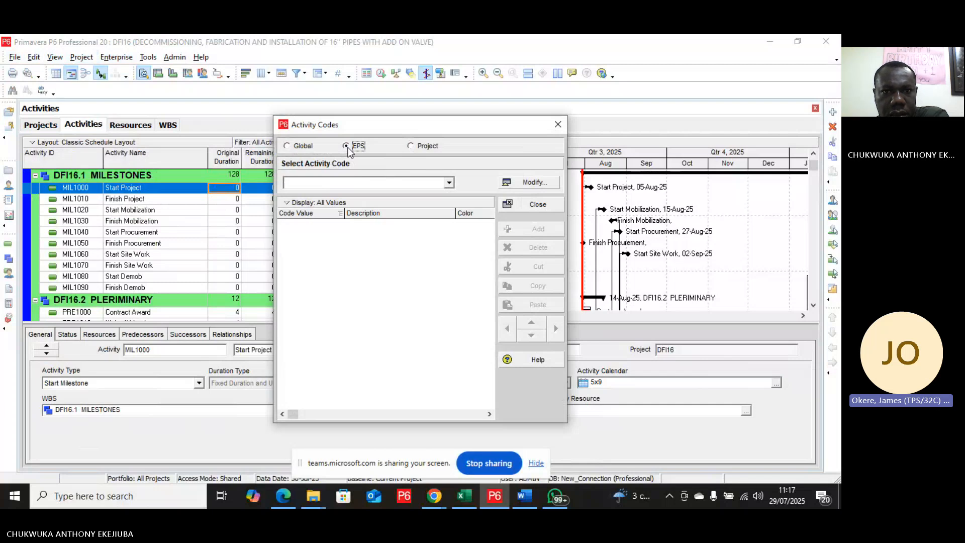
pyautogui.click(412, 147)
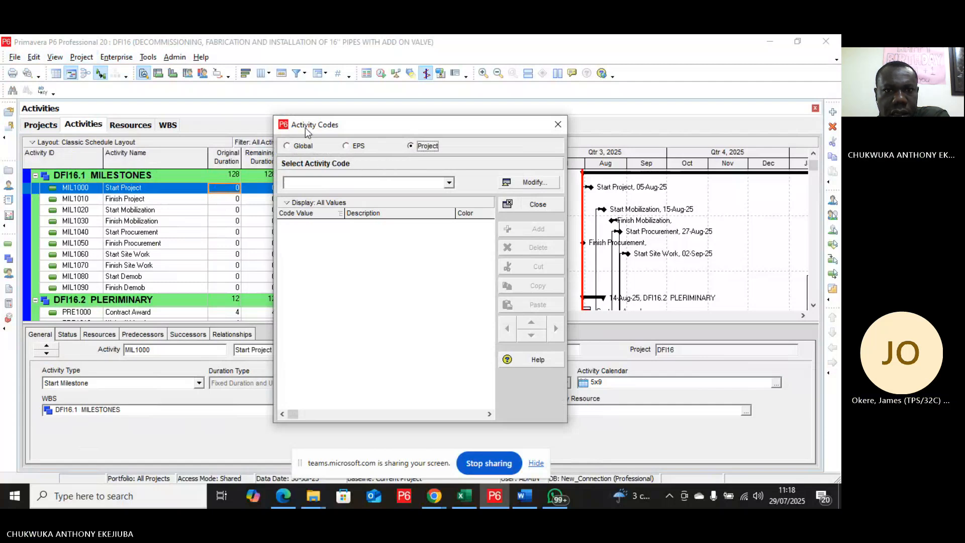
pyautogui.click(287, 147)
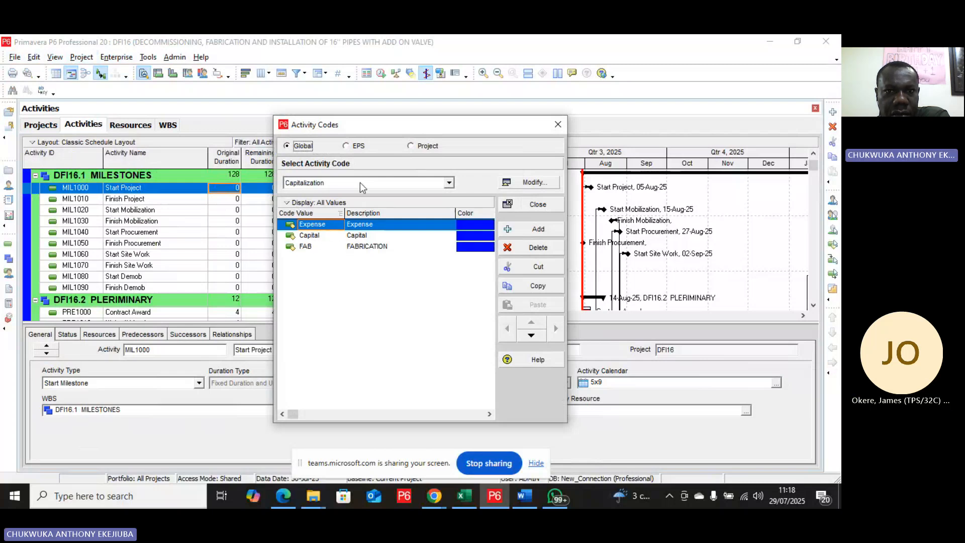
pyautogui.click(412, 149)
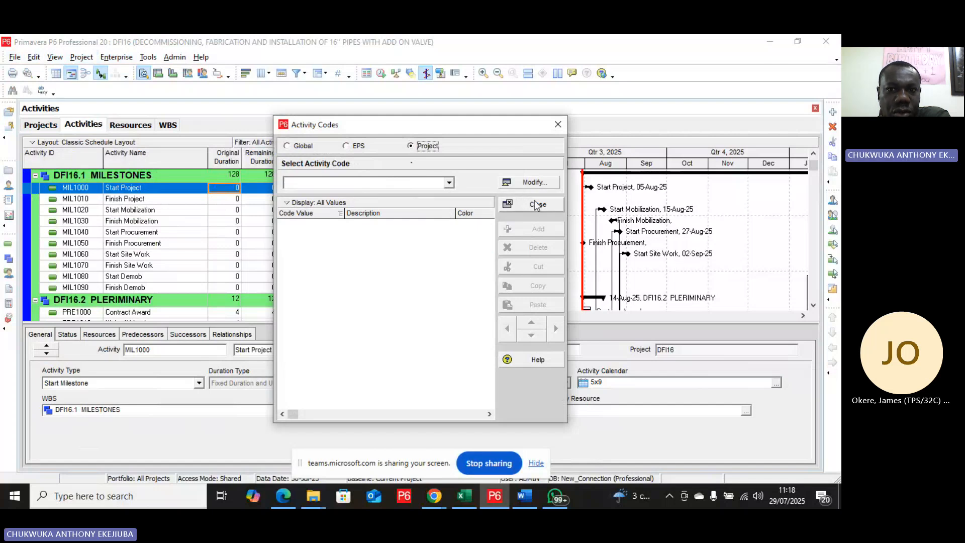
# Step: Define a new project activity code named WBS LEVEL 2
pyautogui.click(535, 184)
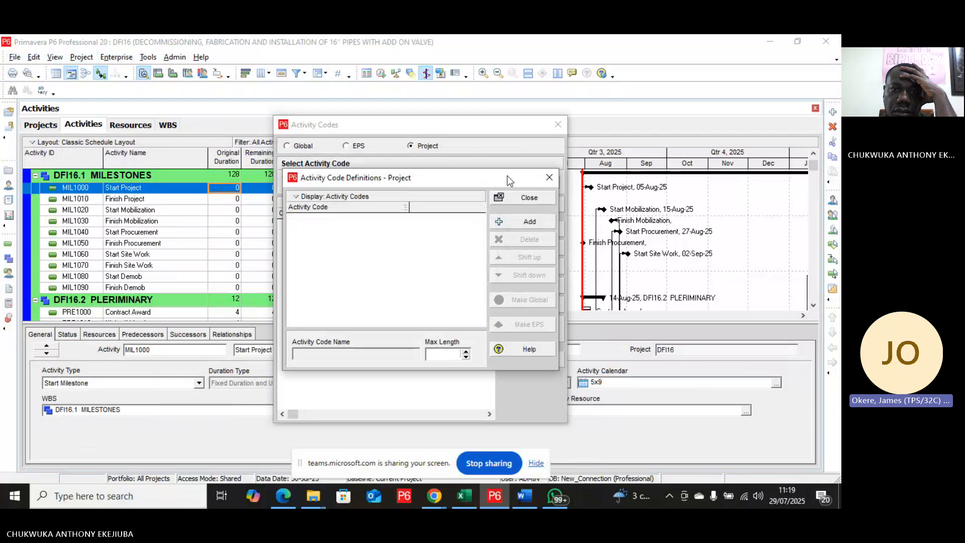
pyautogui.click(509, 222)
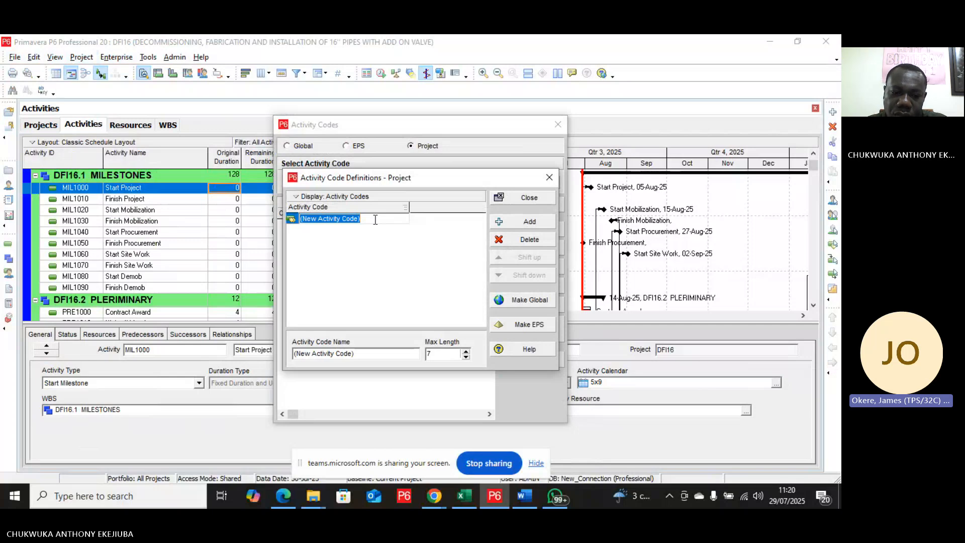
pyautogui.write('W')
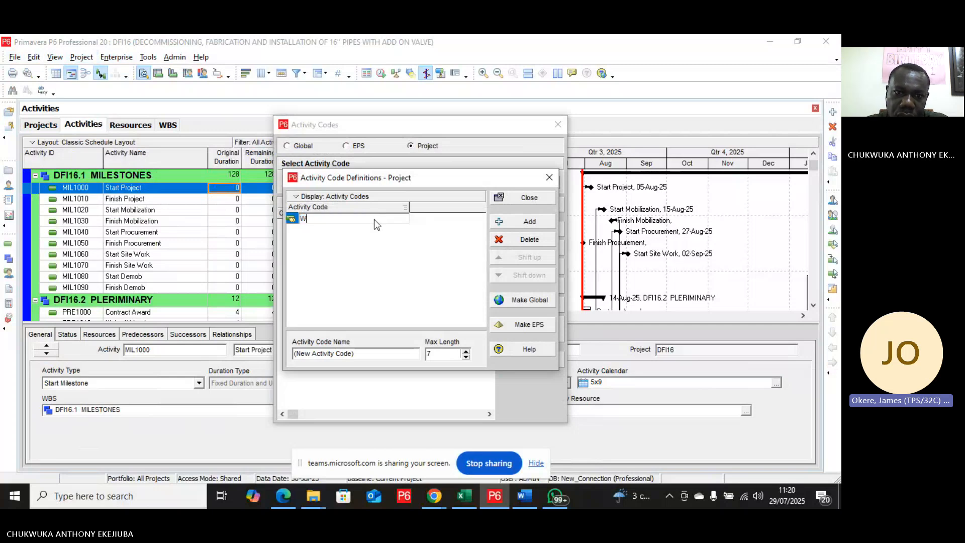
pyautogui.write('BS ')
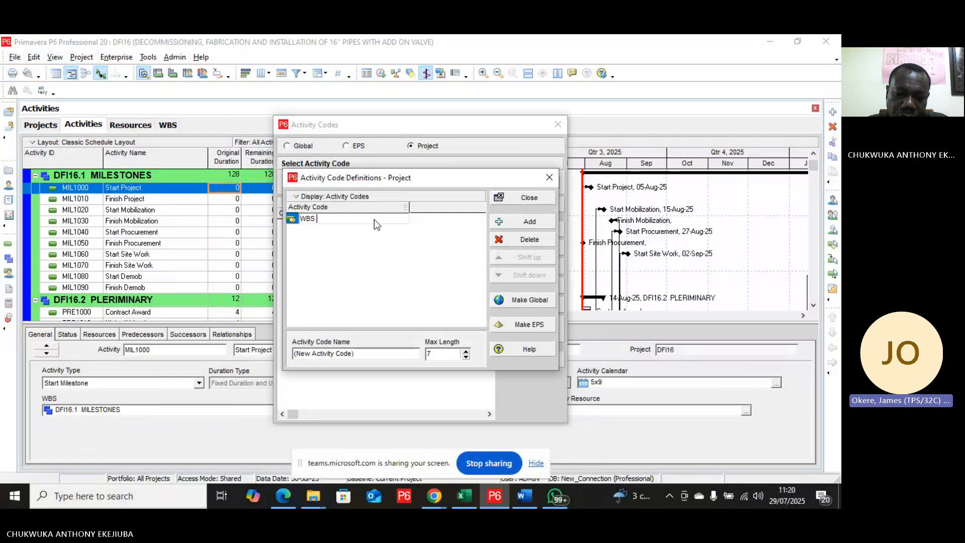
pyautogui.write('LEVEL 2')
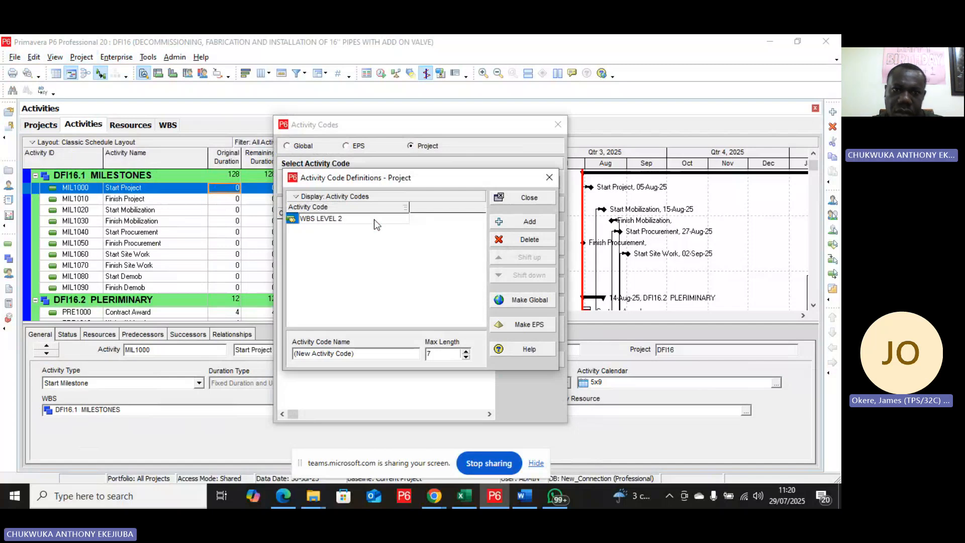
pyautogui.press('Return')
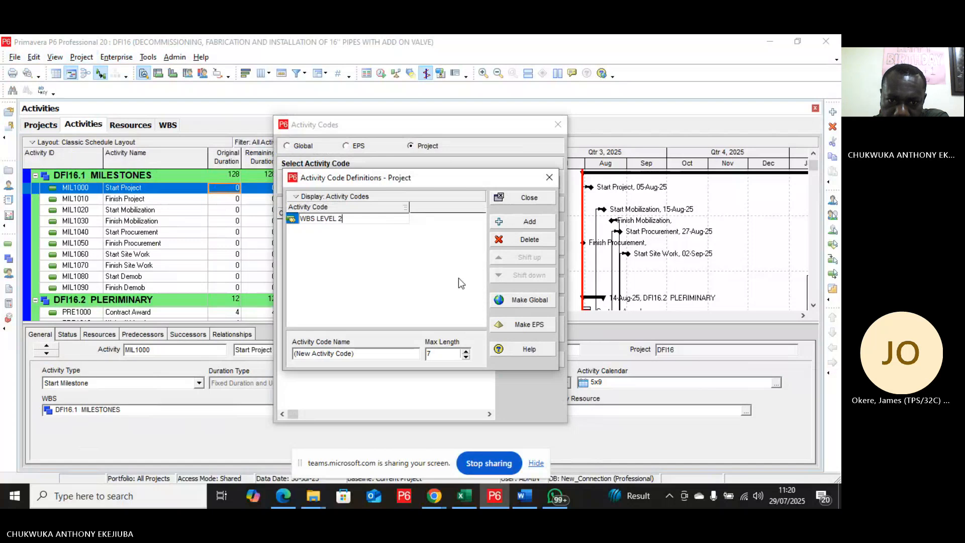
pyautogui.click(417, 357)
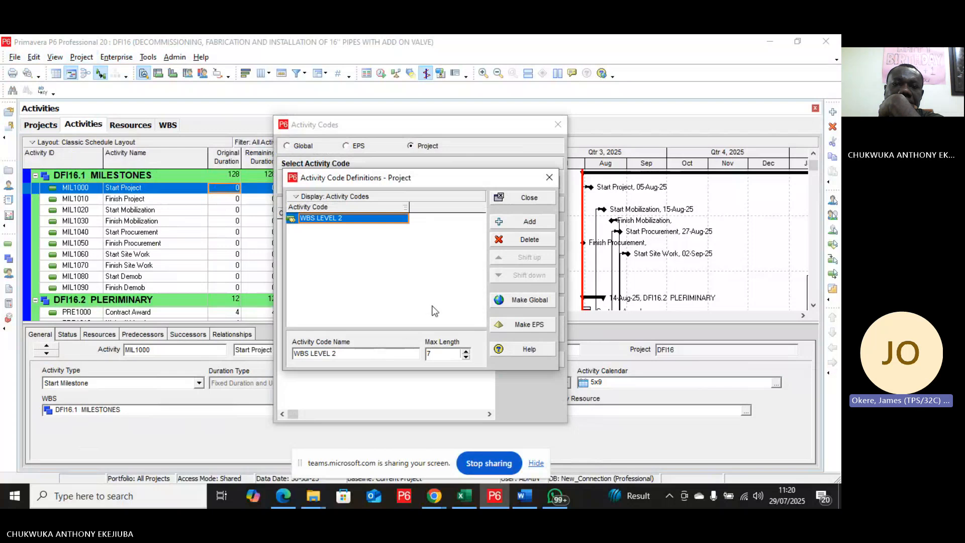
pyautogui.click(530, 199)
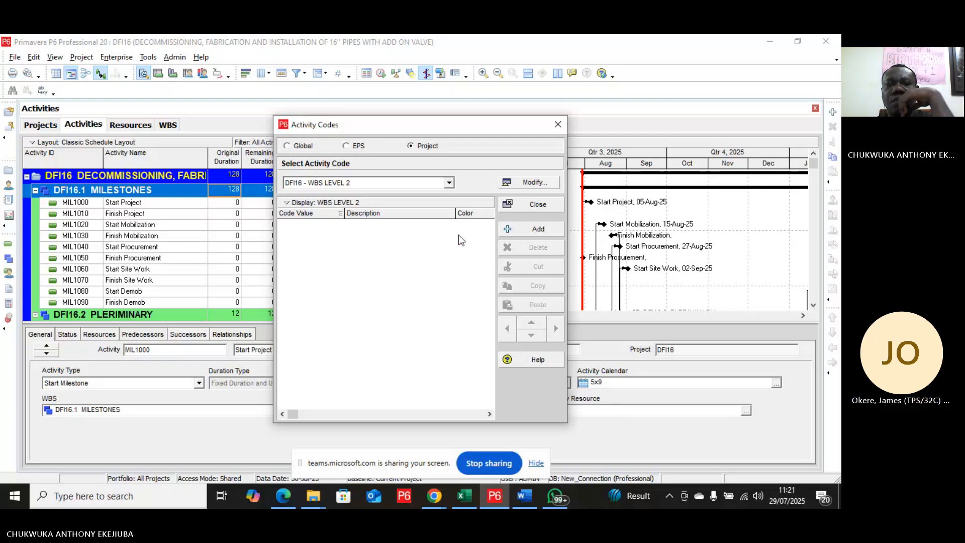
# Step: Add a WBS LEVEL 2 code value MIL with the description MILSTONE
pyautogui.click(524, 230)
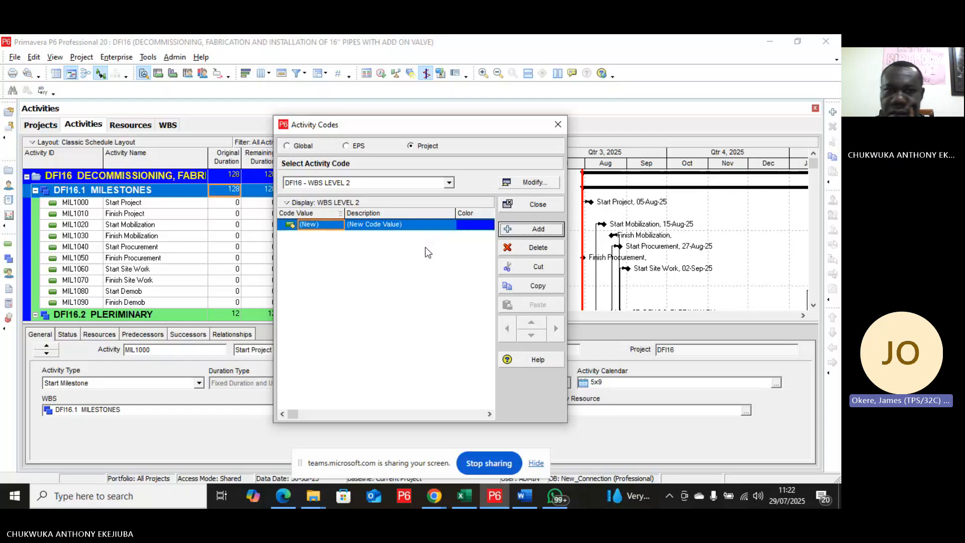
pyautogui.click(395, 228)
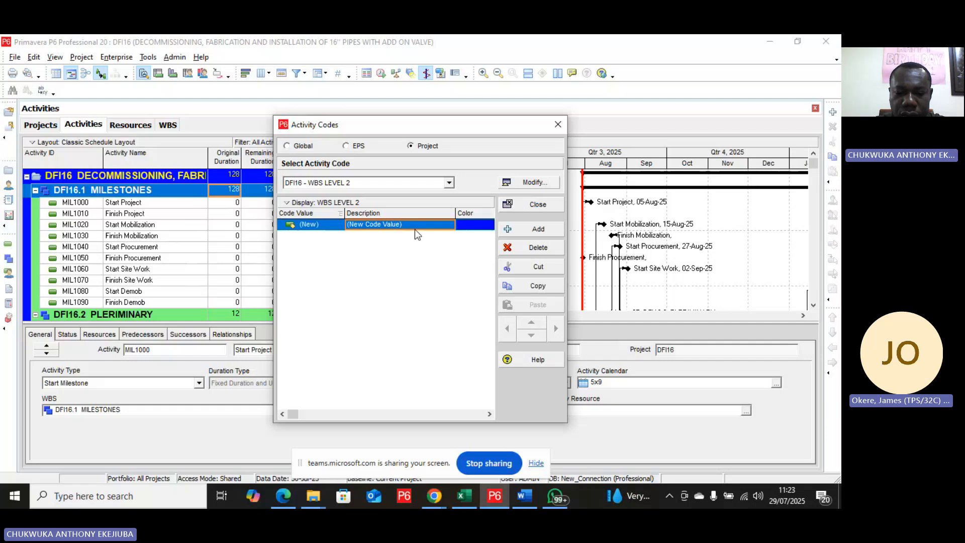
pyautogui.write('MIL')
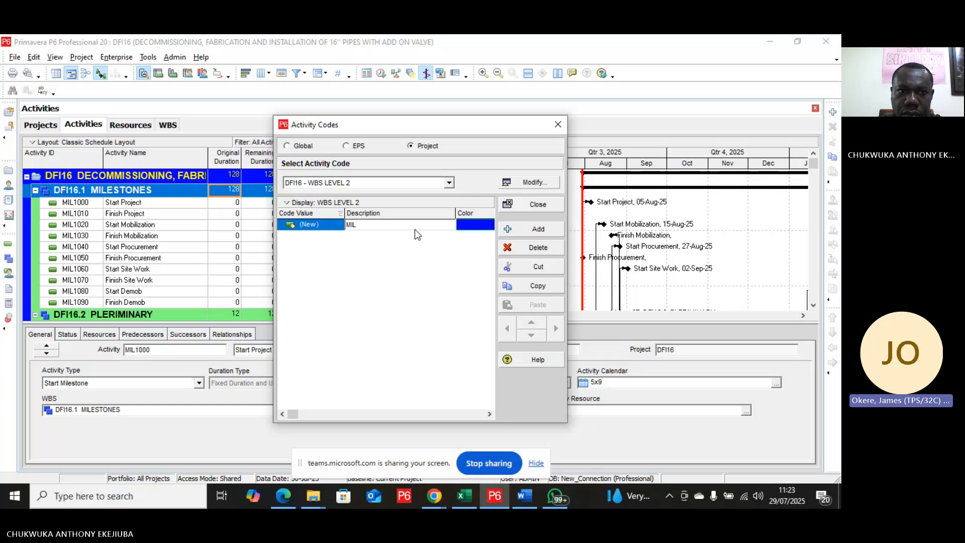
pyautogui.write('S')
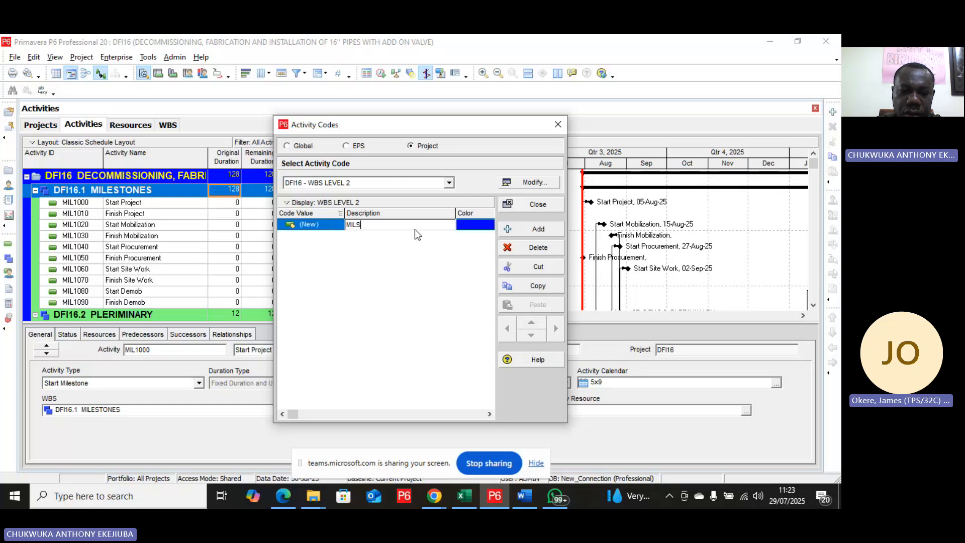
pyautogui.write('TONE')
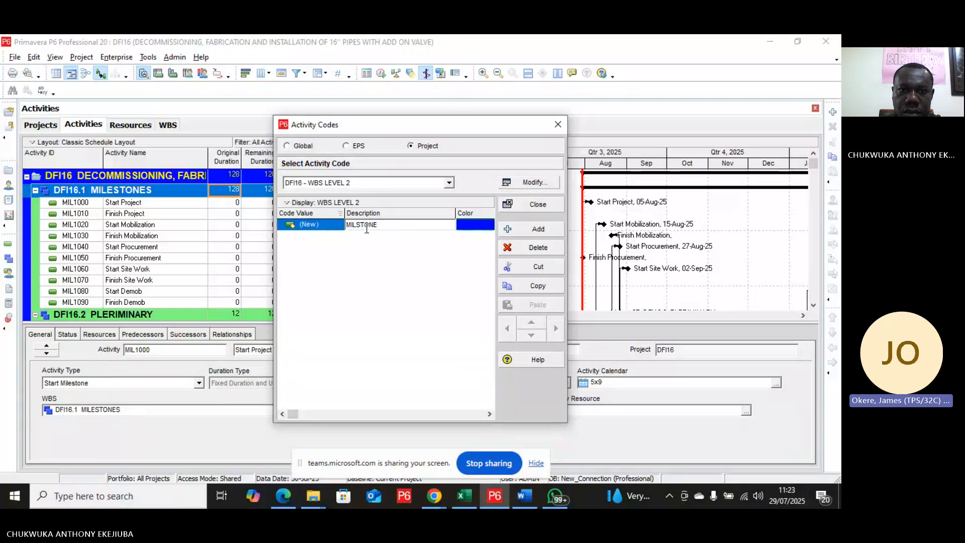
pyautogui.click(324, 226)
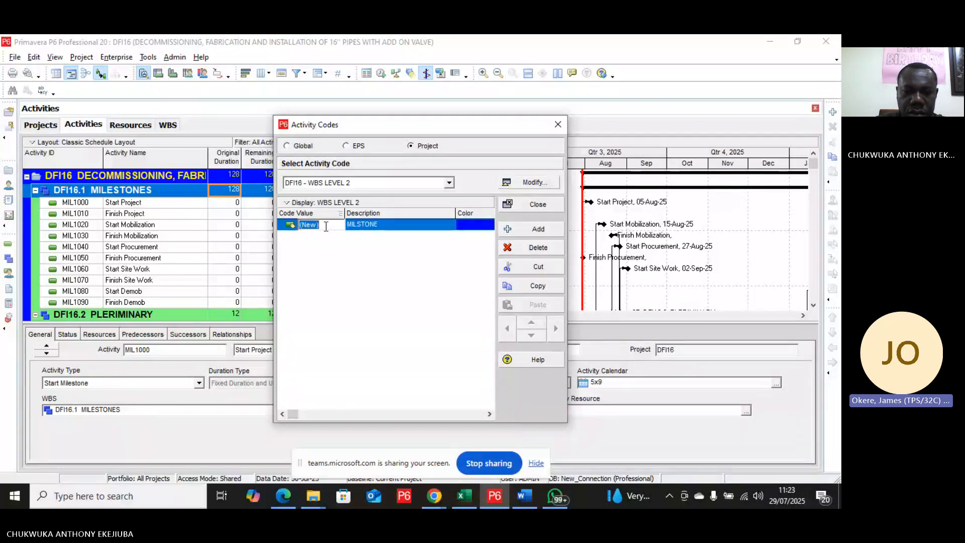
pyautogui.write('MIL')
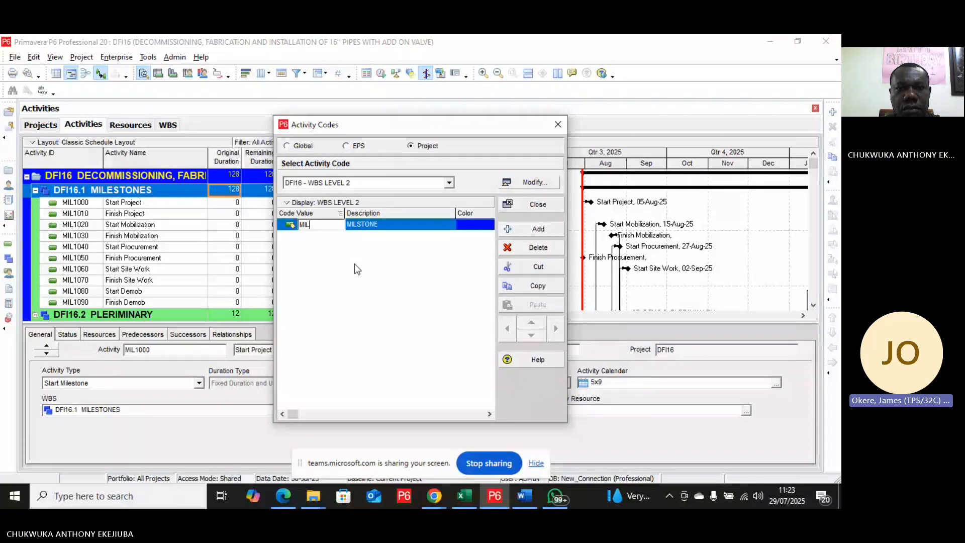
# Step: Add a WBS LEVEL 2 code value PRE with the description PLERIMINARY
pyautogui.click(538, 229)
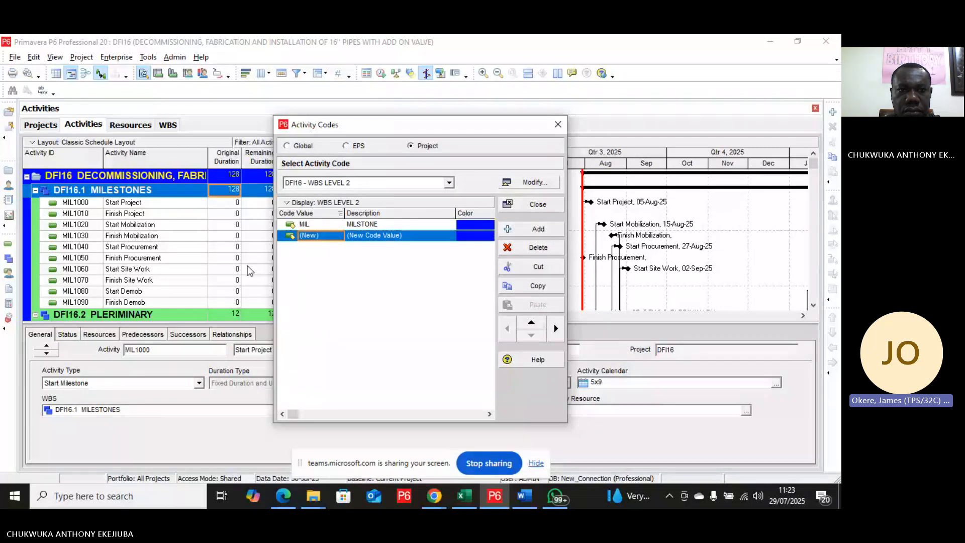
pyautogui.scroll(-3, 247, 271)
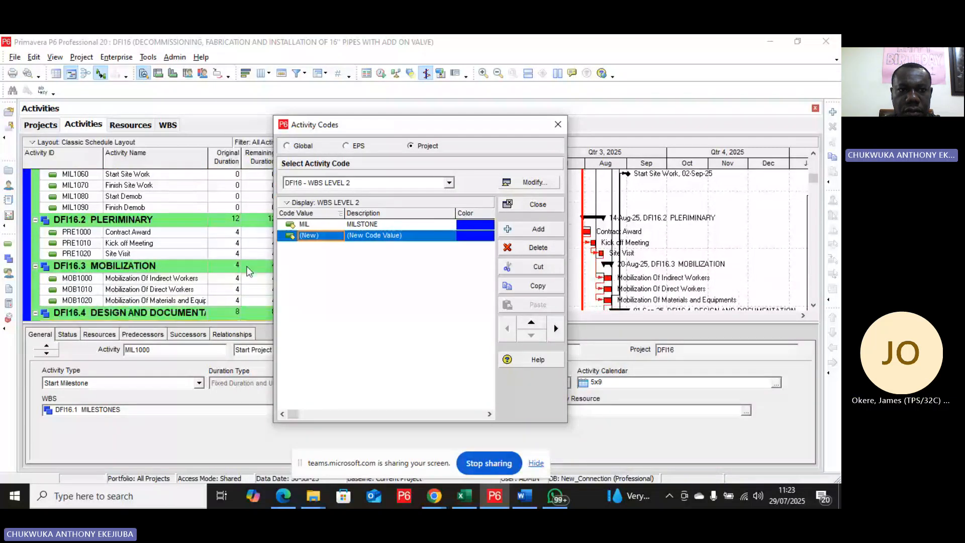
pyautogui.scroll(-1, 247, 271)
pyautogui.click(411, 237)
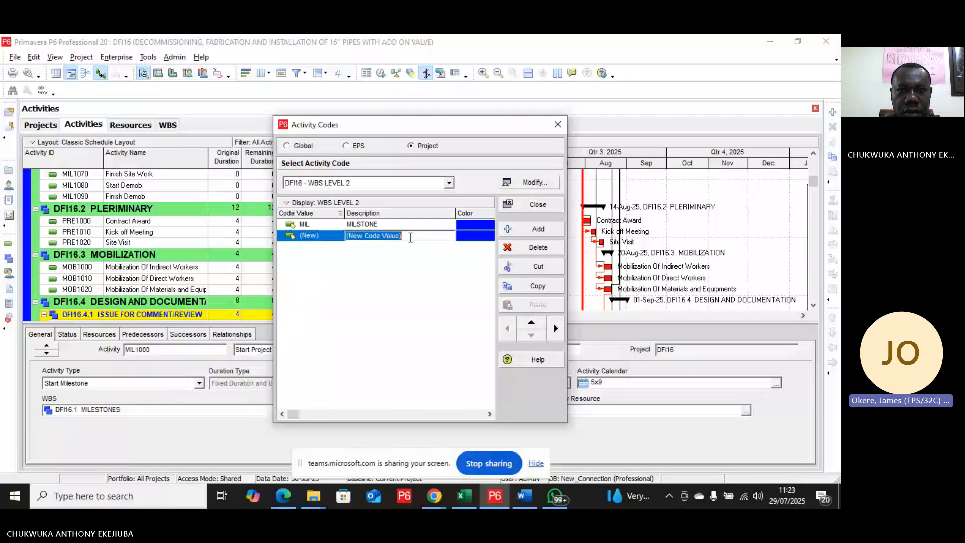
pyautogui.write('PLE')
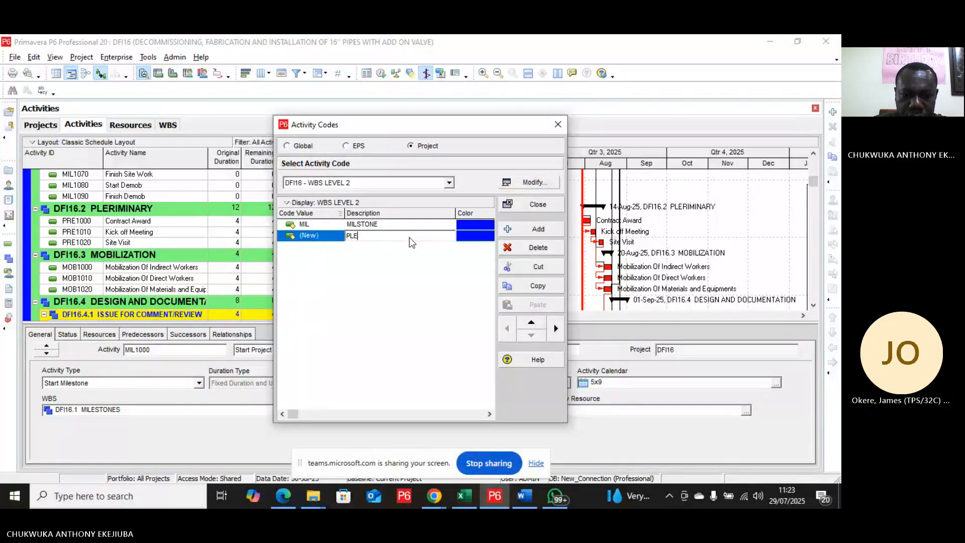
pyautogui.write('RIMINARY')
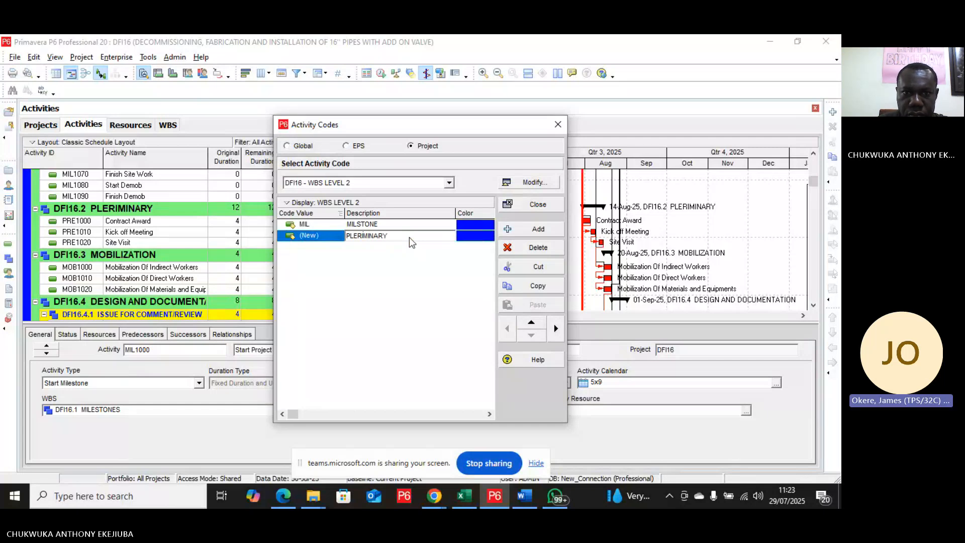
pyautogui.click(325, 236)
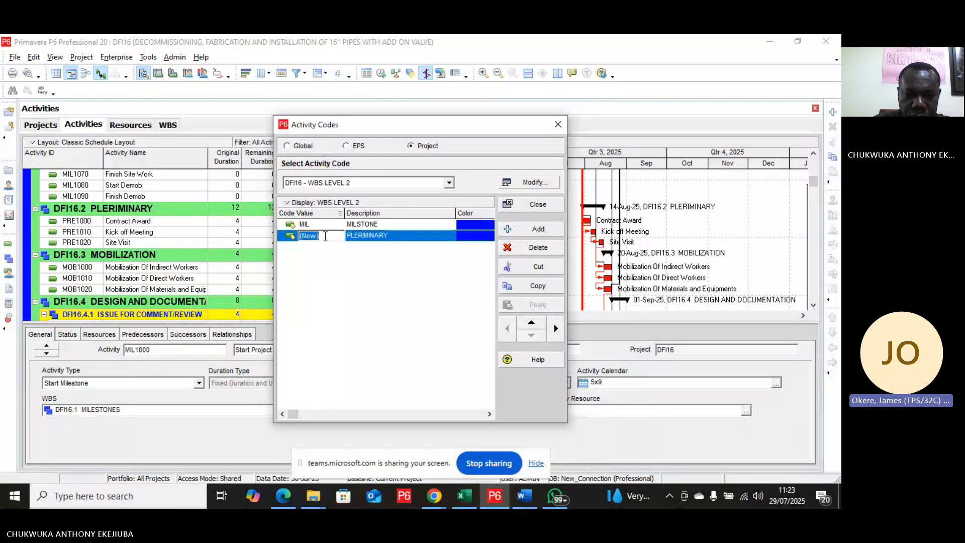
pyautogui.write('PRE')
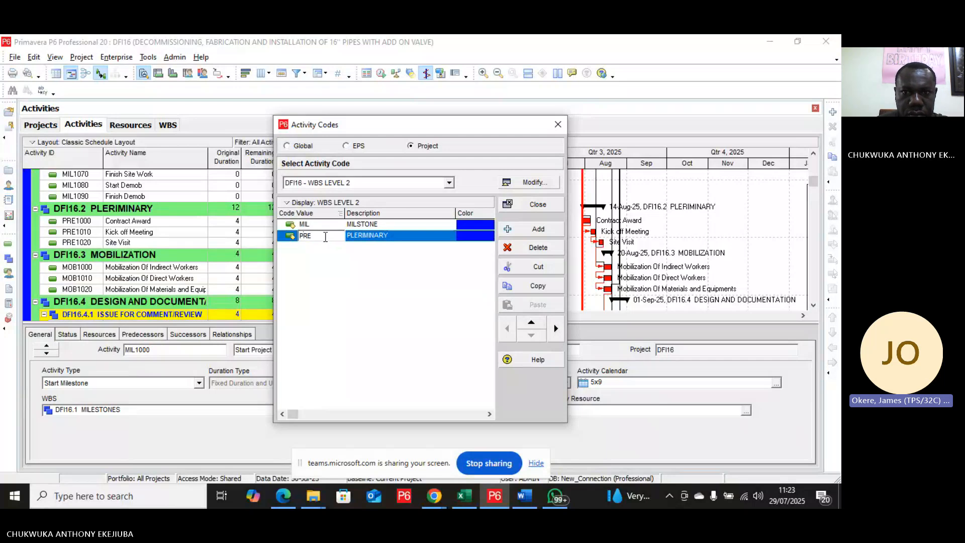
# Step: Add a code value MOB) with the description MOBILIZATION
pyautogui.click(526, 230)
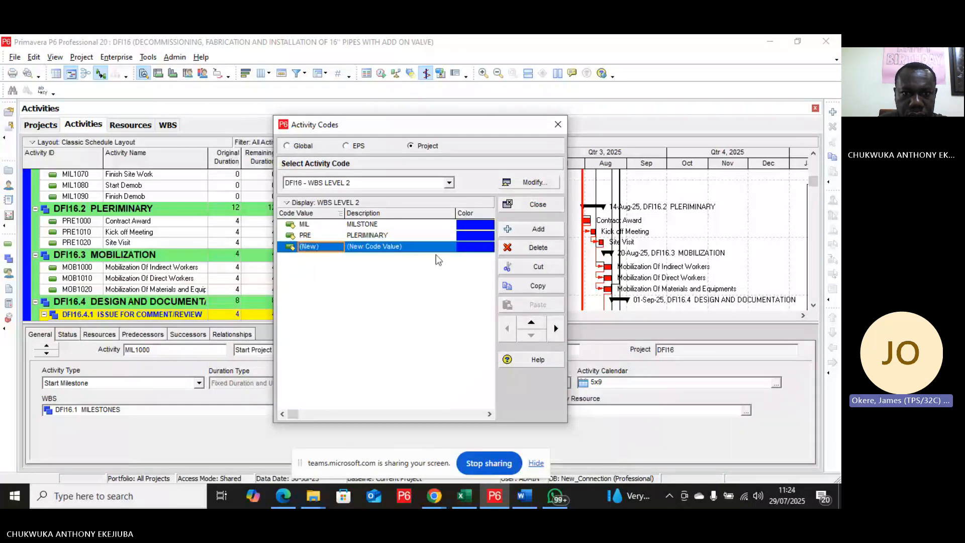
pyautogui.click(408, 247)
pyautogui.write('MO')
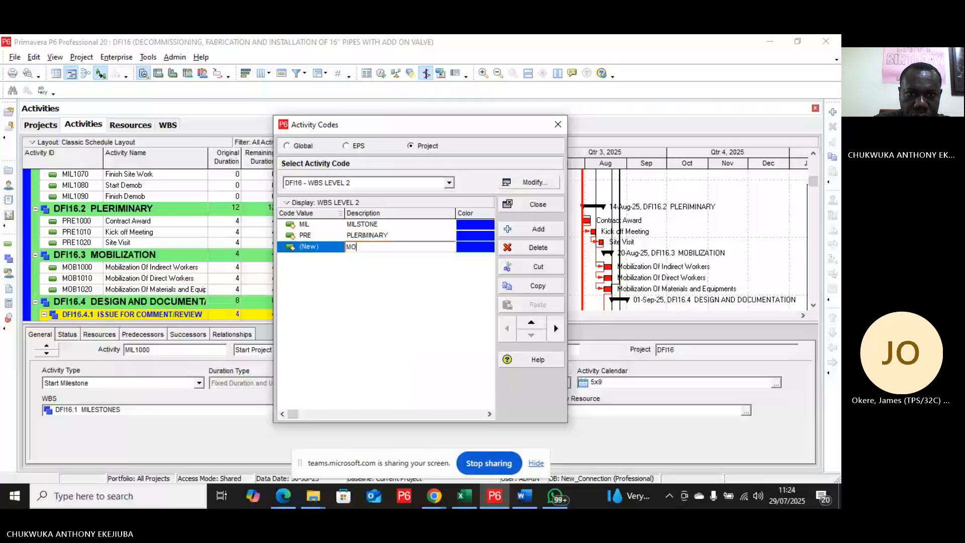
pyautogui.write('BILI')
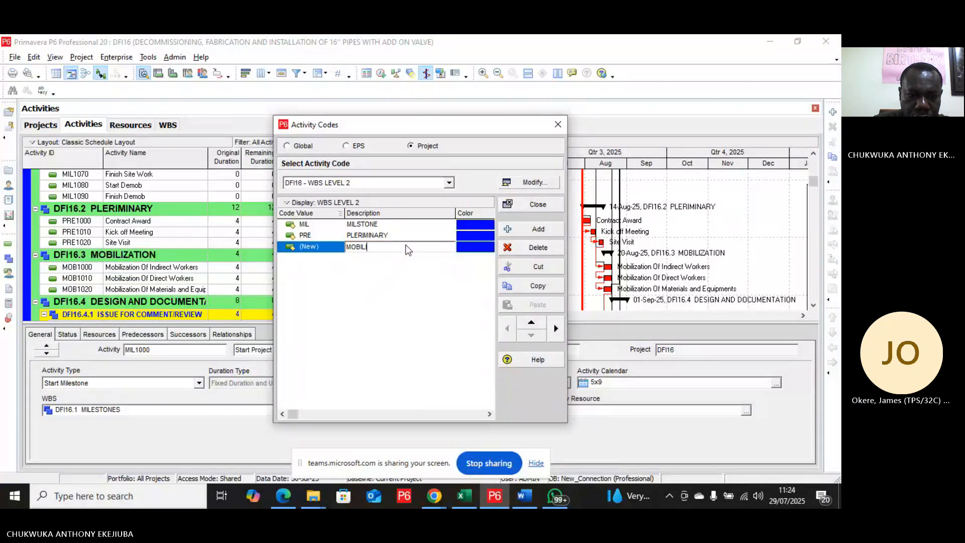
pyautogui.write('ZATION')
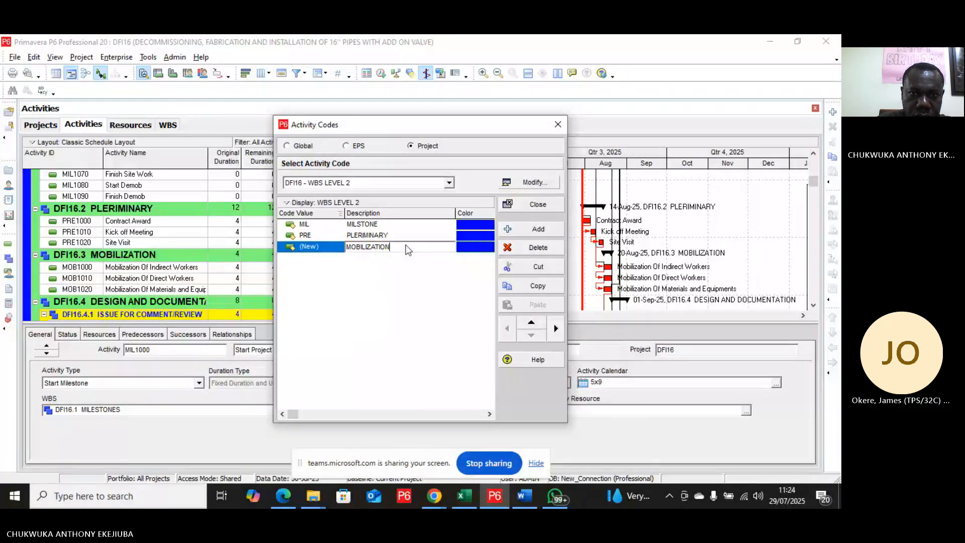
pyautogui.click(317, 249)
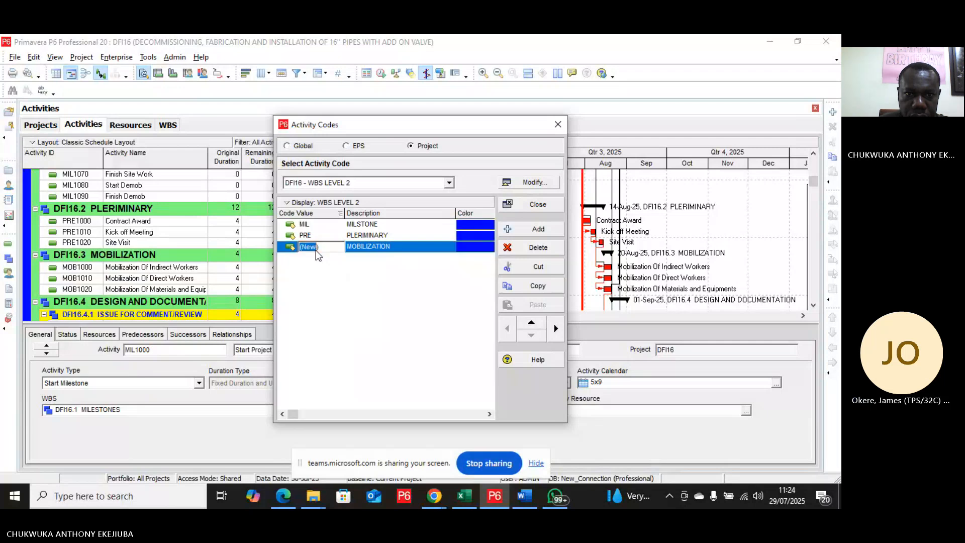
pyautogui.write('MOB')
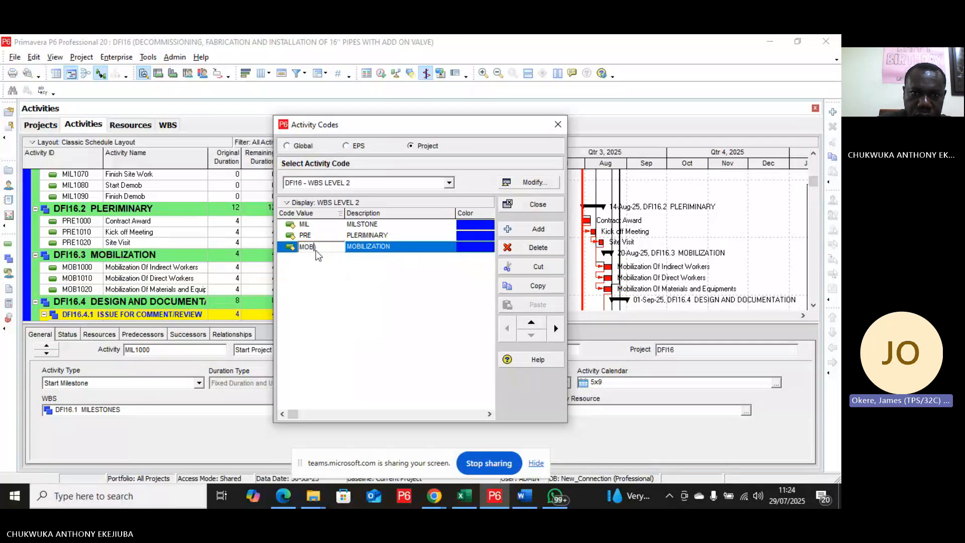
# Step: Add a code value DAC with the description DESIGN AND DOCUMNTATION
pyautogui.click(534, 230)
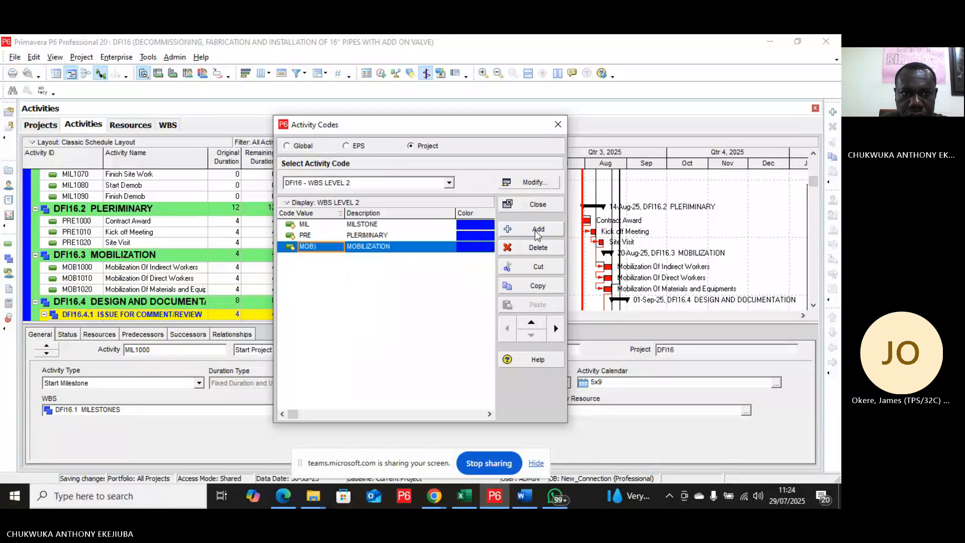
pyautogui.click(408, 261)
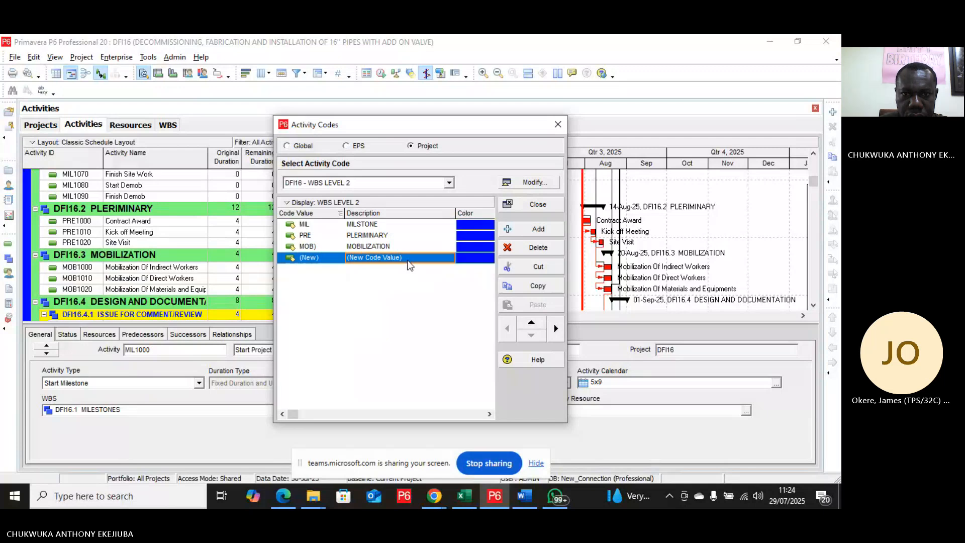
pyautogui.write('DE')
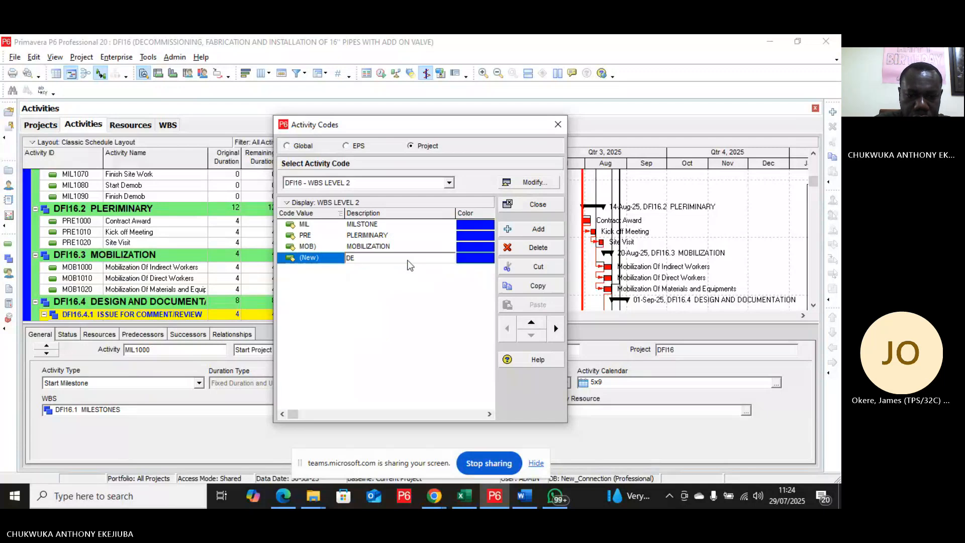
pyautogui.write('SIGN AND')
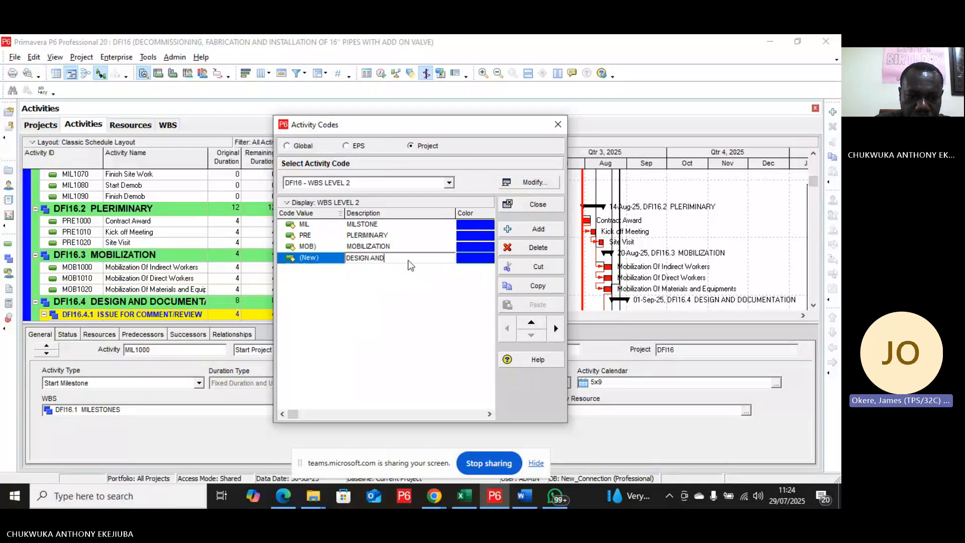
pyautogui.write(' DO')
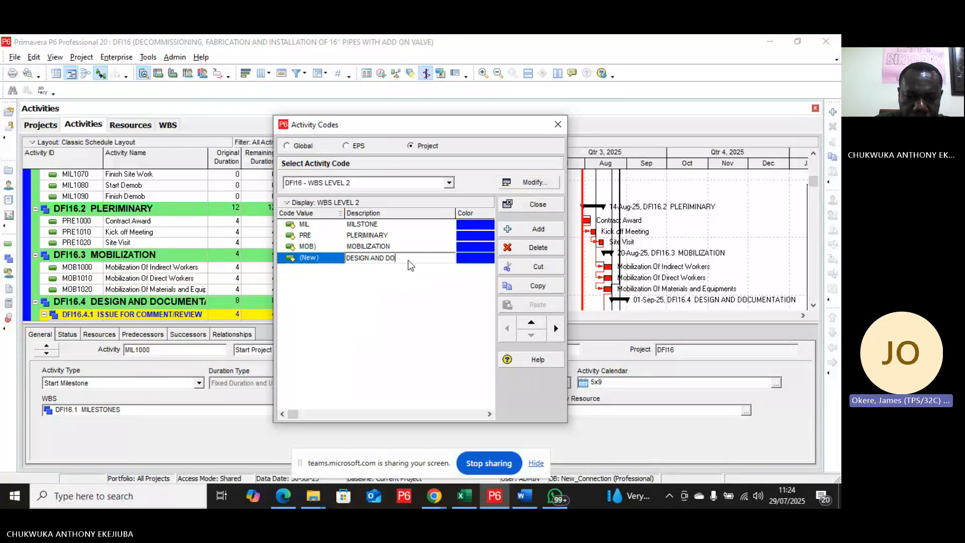
pyautogui.write('CUM')
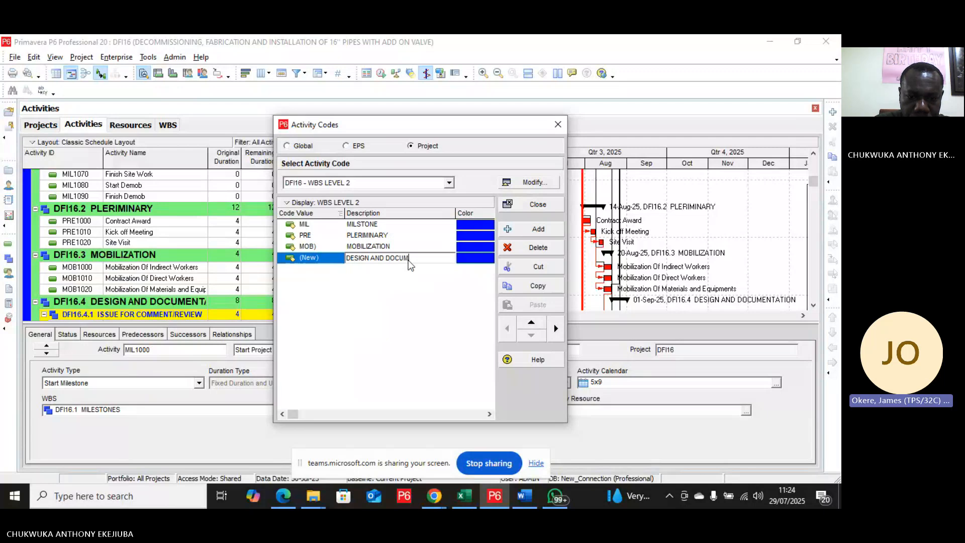
pyautogui.write('NTATION')
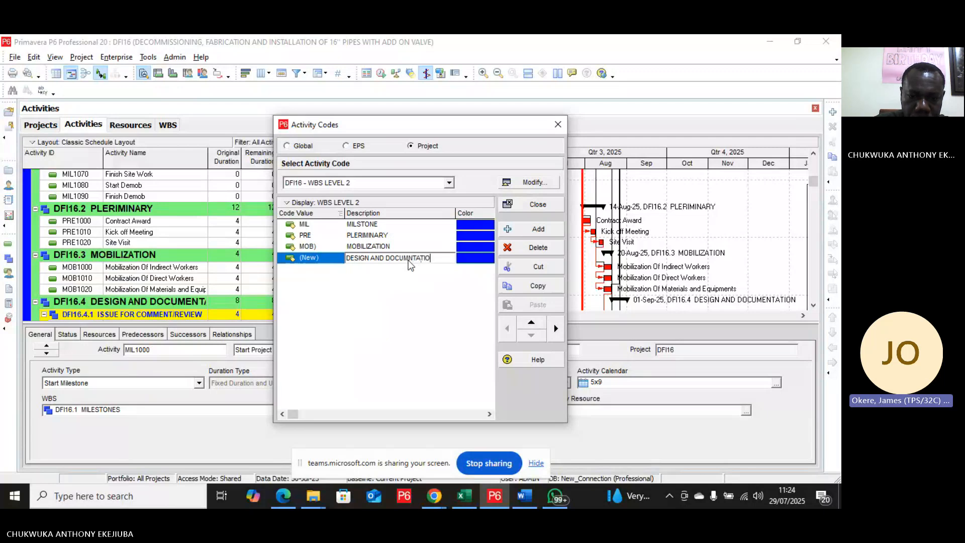
pyautogui.click(324, 262)
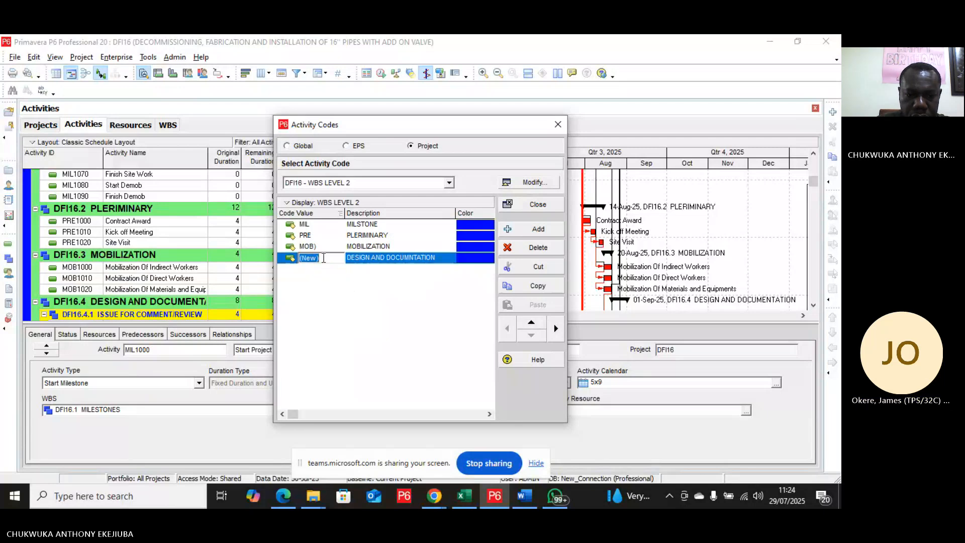
pyautogui.write('DAC')
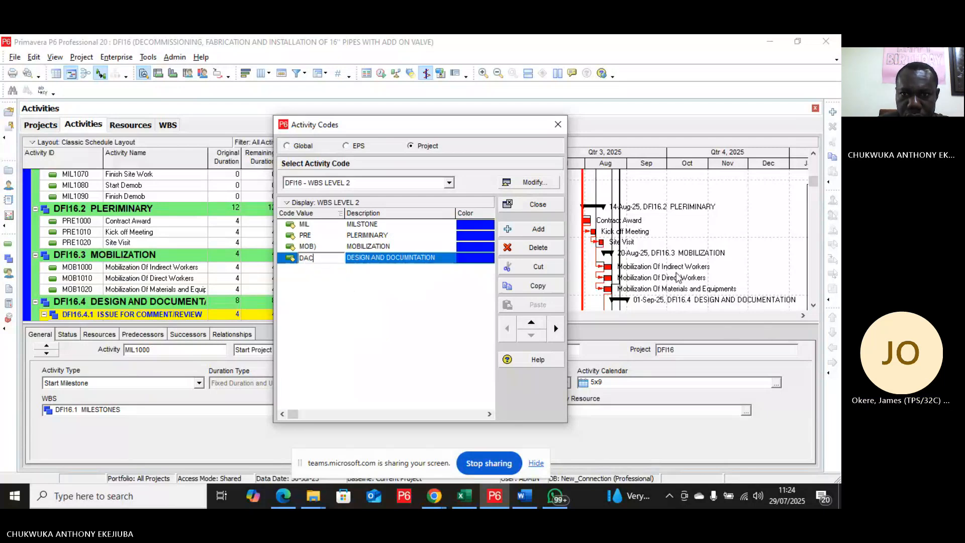
# Step: Add a code value PRO with the description PROCUREMENT
pyautogui.click(538, 230)
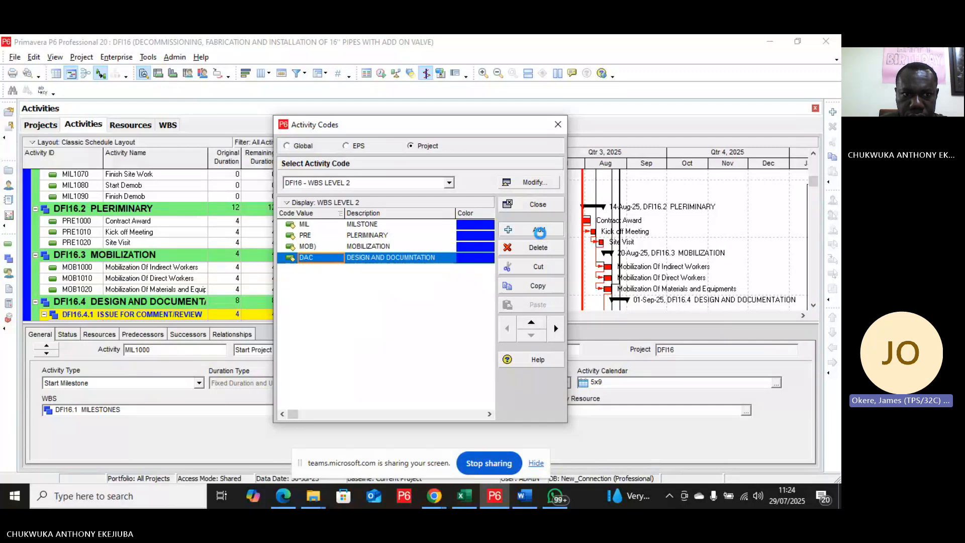
pyautogui.scroll(-1, 236, 282)
pyautogui.scroll(-5, 236, 282)
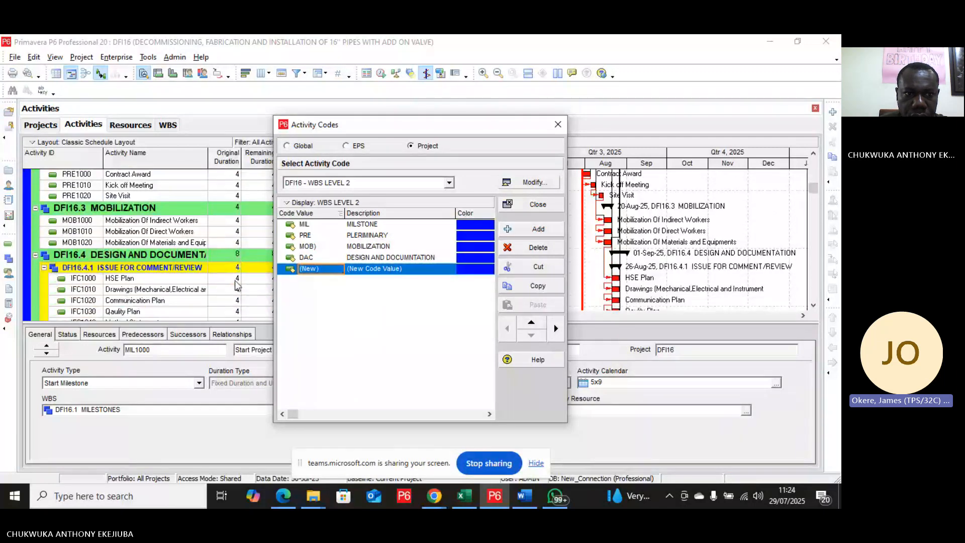
pyautogui.scroll(-4, 236, 283)
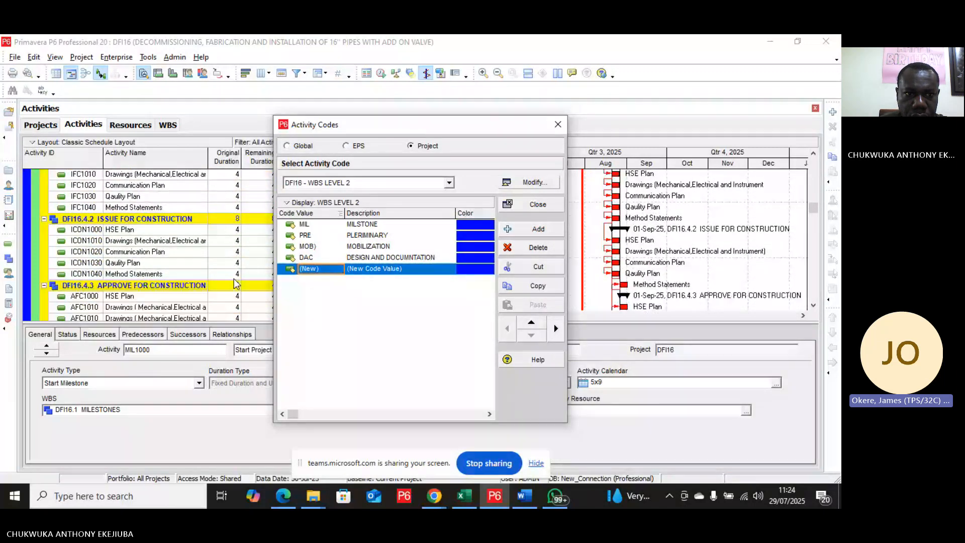
pyautogui.click(327, 272)
pyautogui.write('PRO')
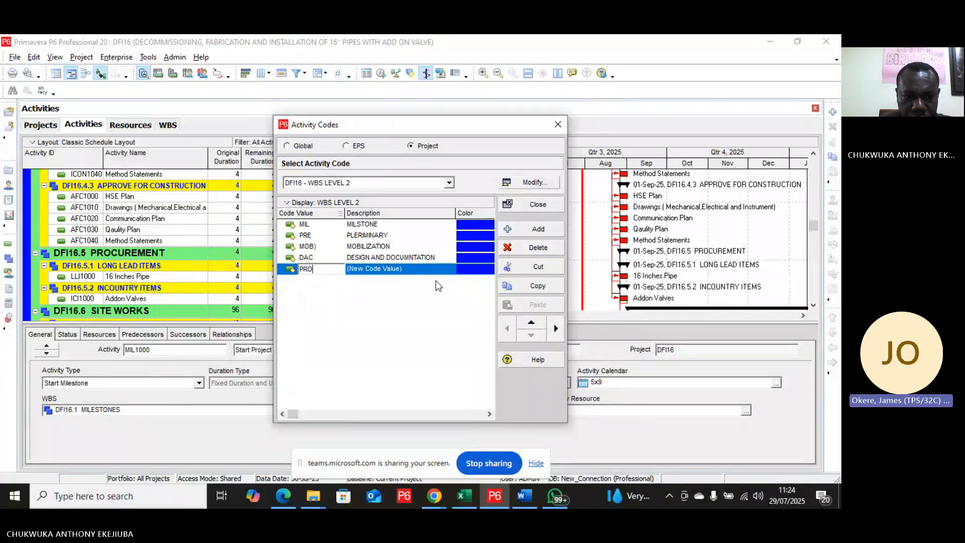
pyautogui.press('Tab')
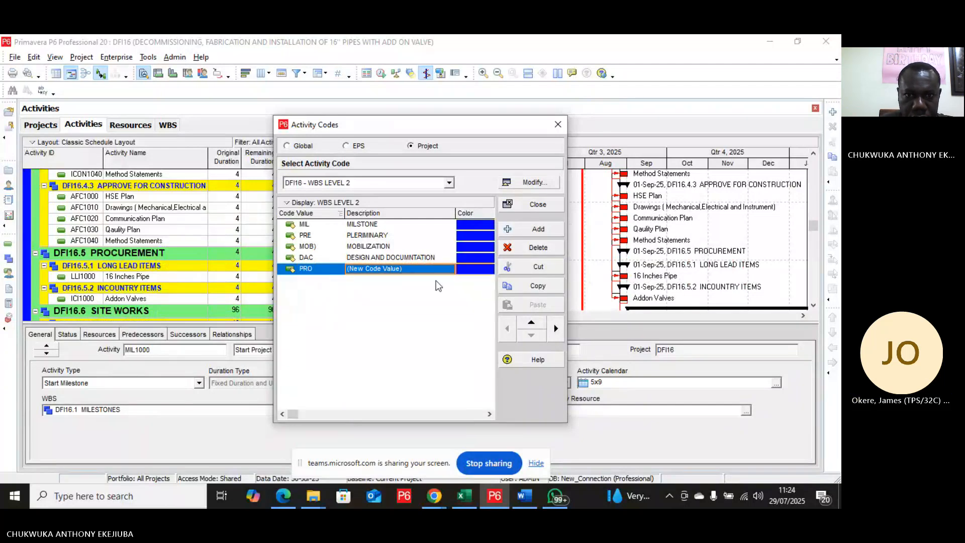
pyautogui.write('PRO')
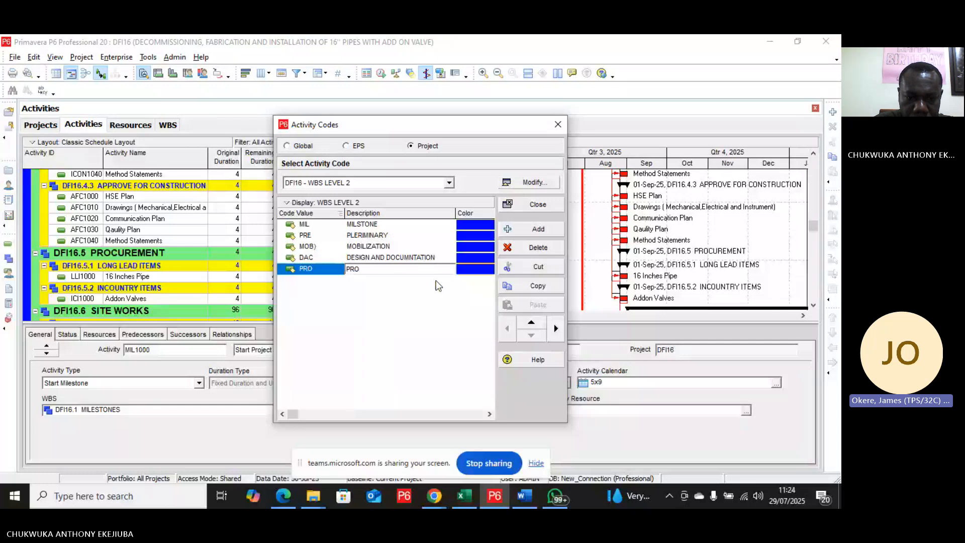
pyautogui.write('CUREMENT')
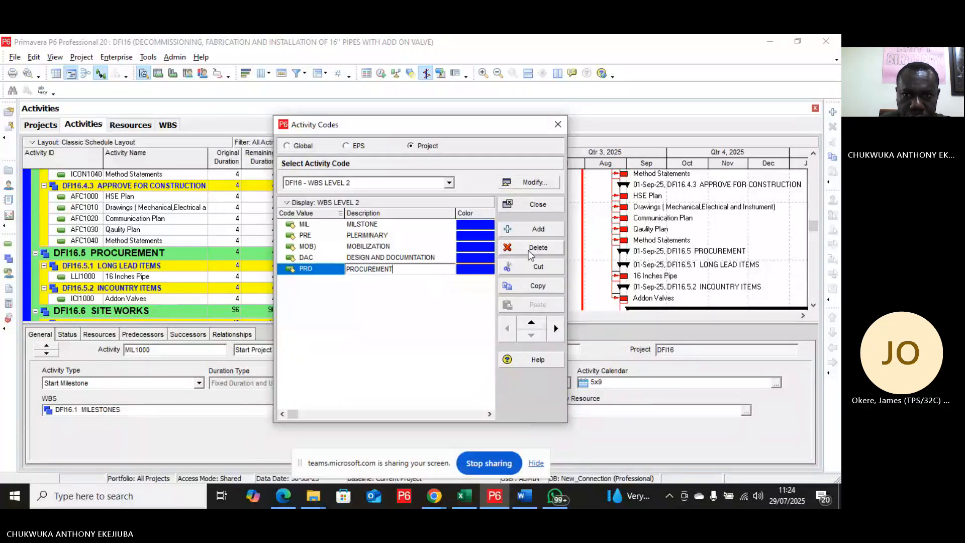
# Step: Add a code value SIT with the description SITE WORK
pyautogui.click(536, 231)
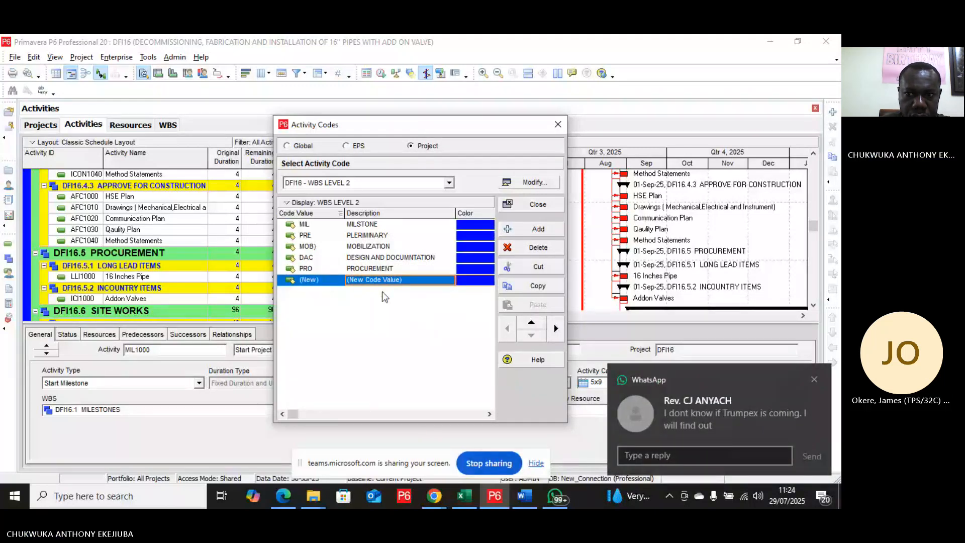
pyautogui.click(324, 283)
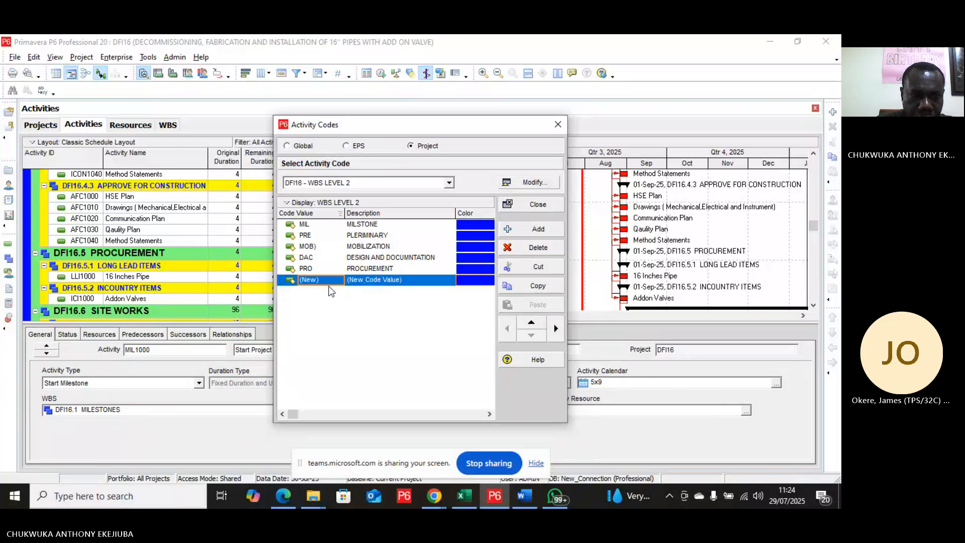
pyautogui.write('SIT')
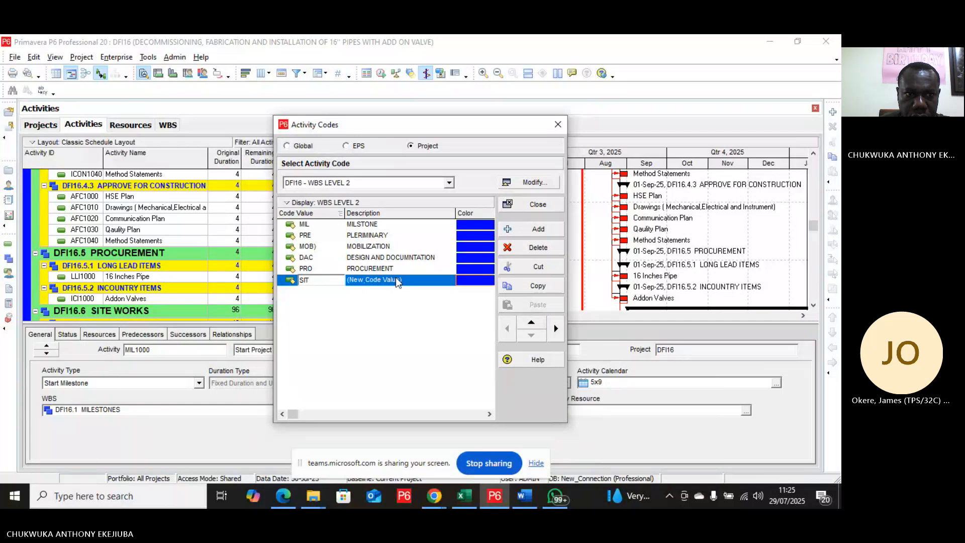
pyautogui.click(408, 280)
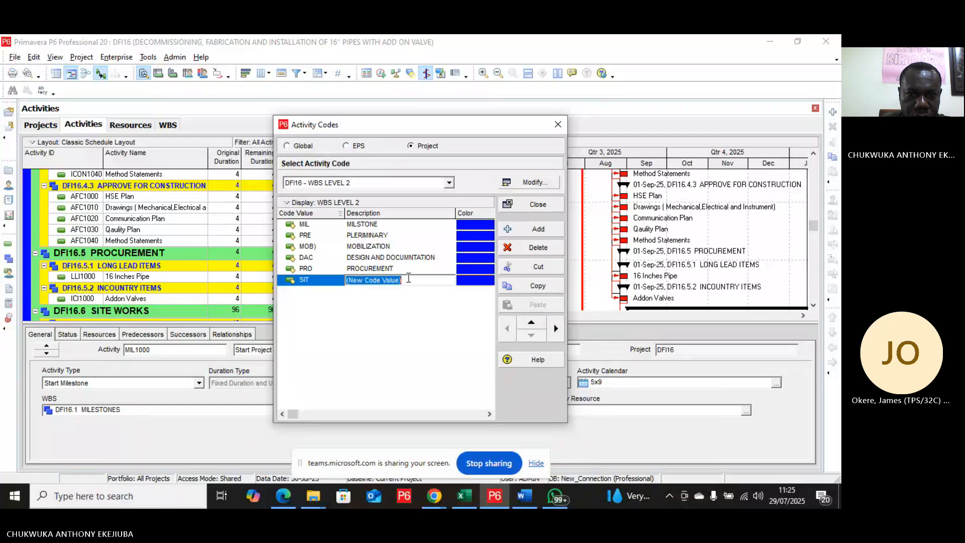
pyautogui.write('SITE')
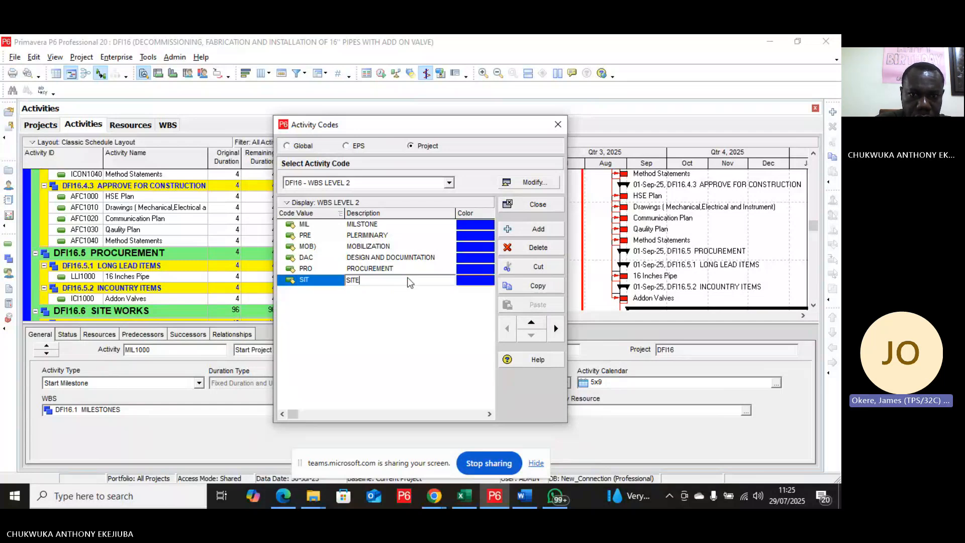
pyautogui.write(' WORK')
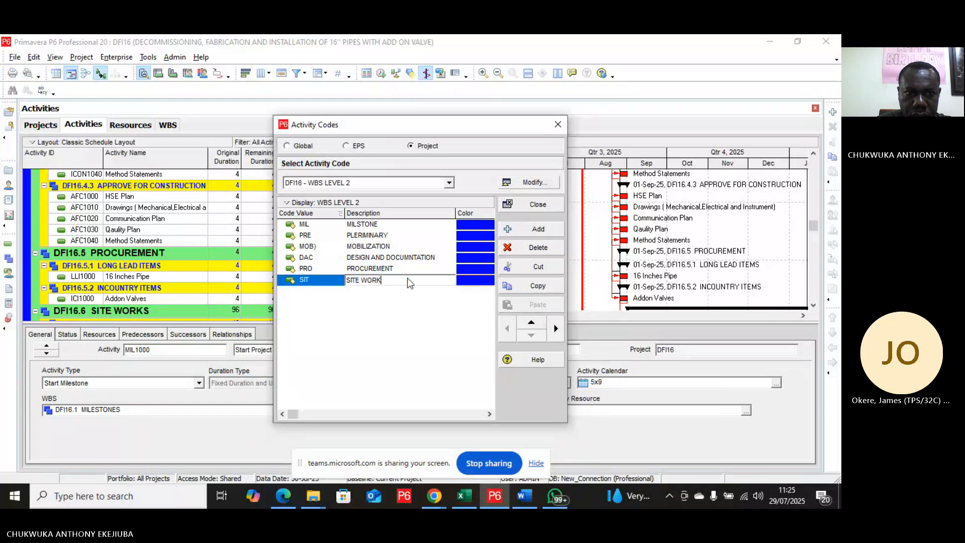
pyautogui.write('S')
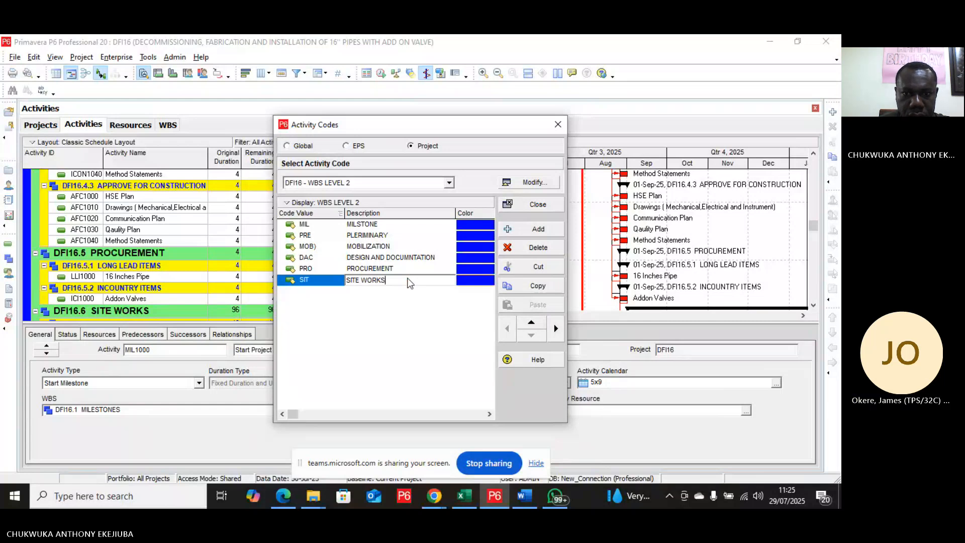
# Step: Complete the SIT description as SITE WORKS and add code value DEM described as DEMMOBILIZATION AND CLOSSURE, then close the dialog
pyautogui.press('Return')
pyautogui.click(532, 232)
pyautogui.scroll(-4, 165, 291)
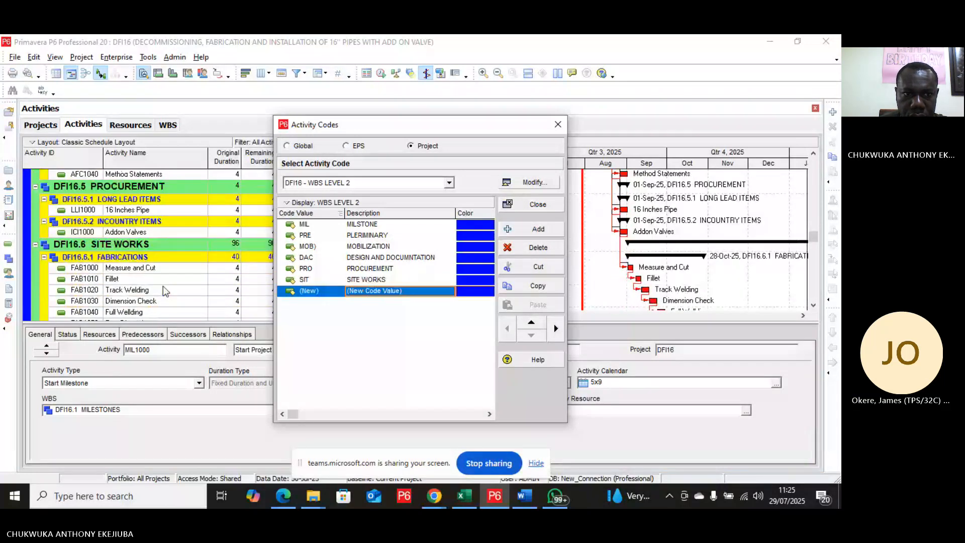
pyautogui.scroll(-8, 165, 291)
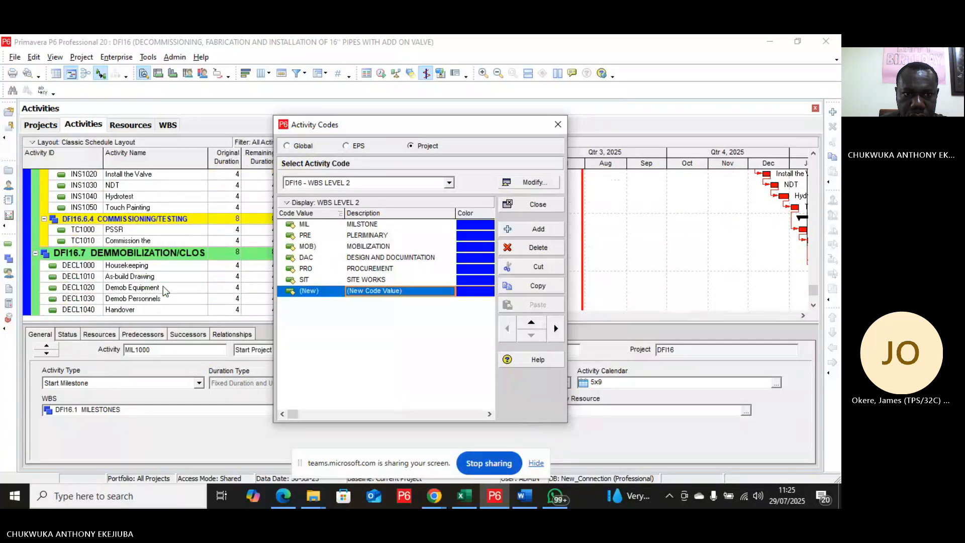
pyautogui.click(332, 295)
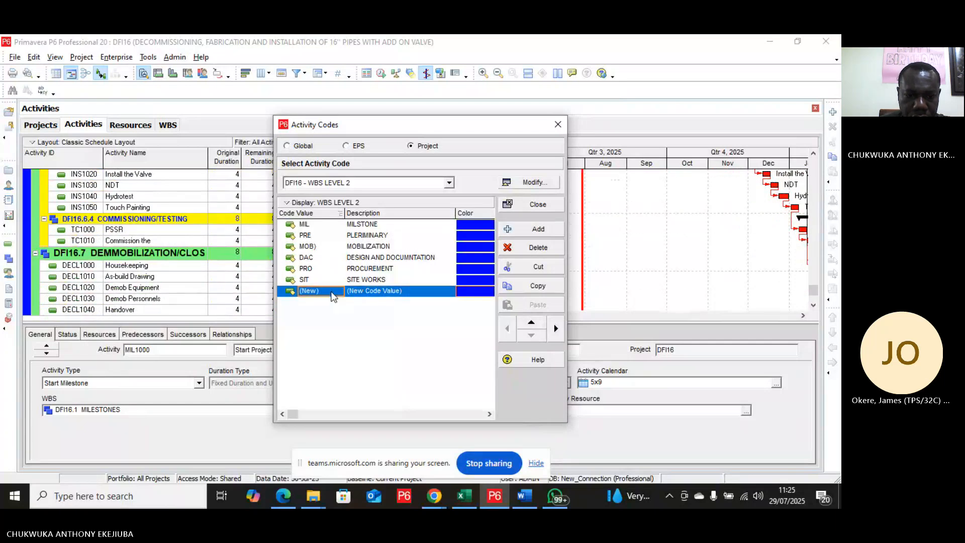
pyautogui.write('DEM')
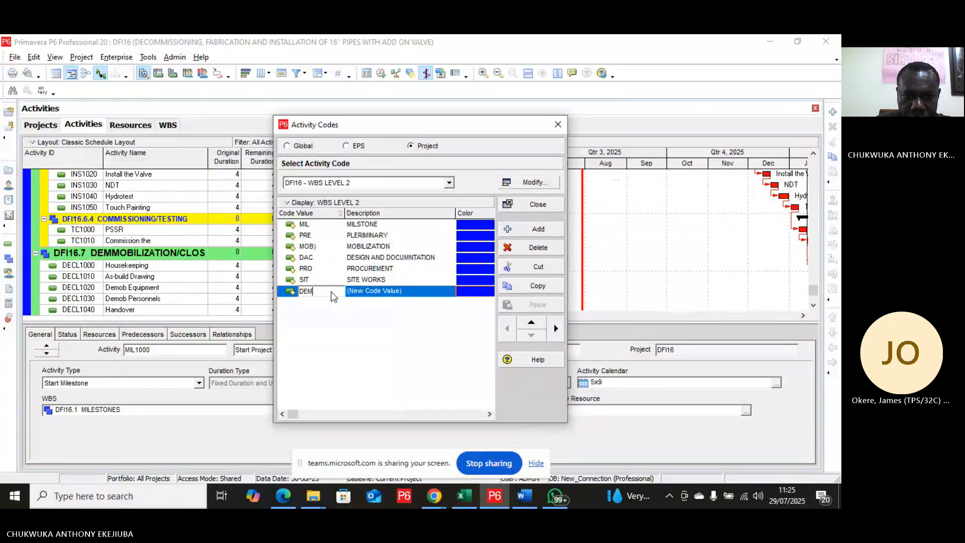
pyautogui.press('Tab')
pyautogui.write('D')
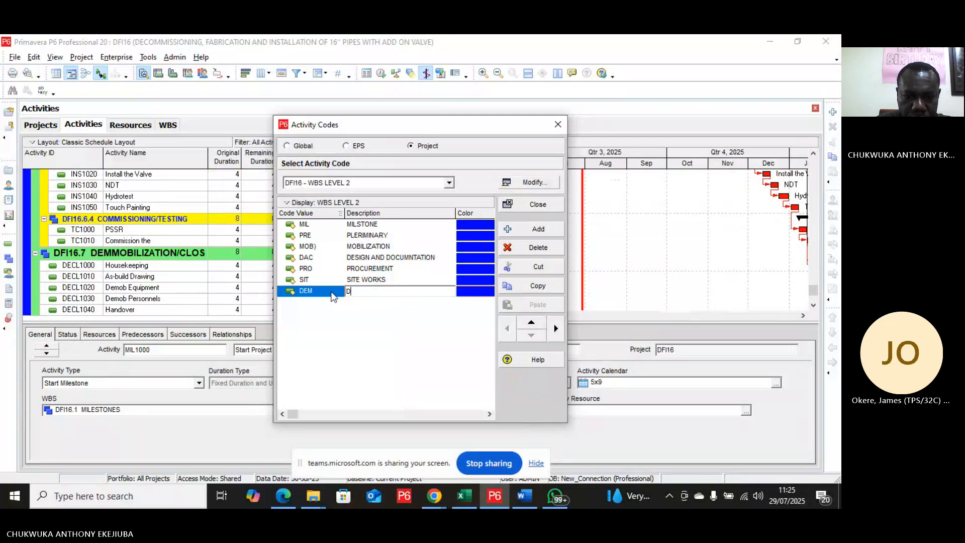
pyautogui.write('EMMO')
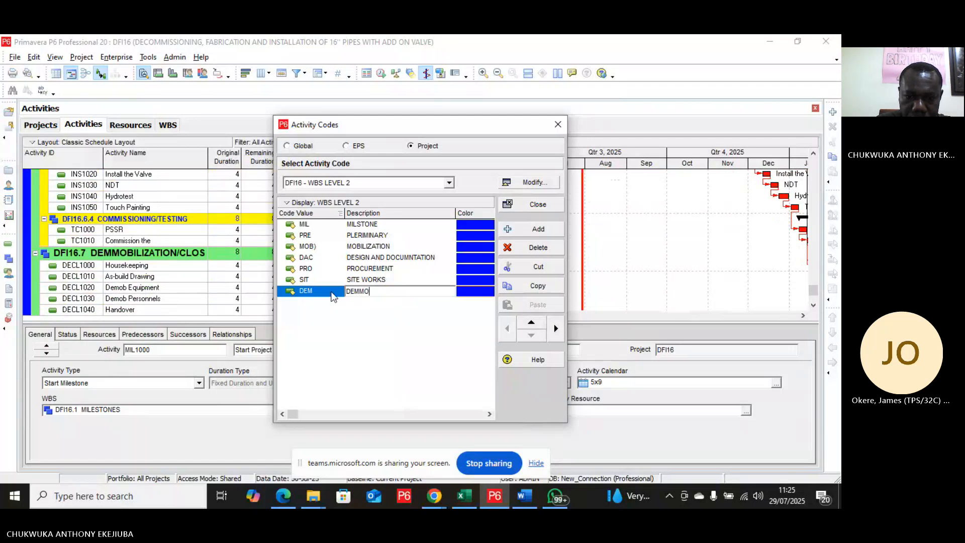
pyautogui.write('BILI')
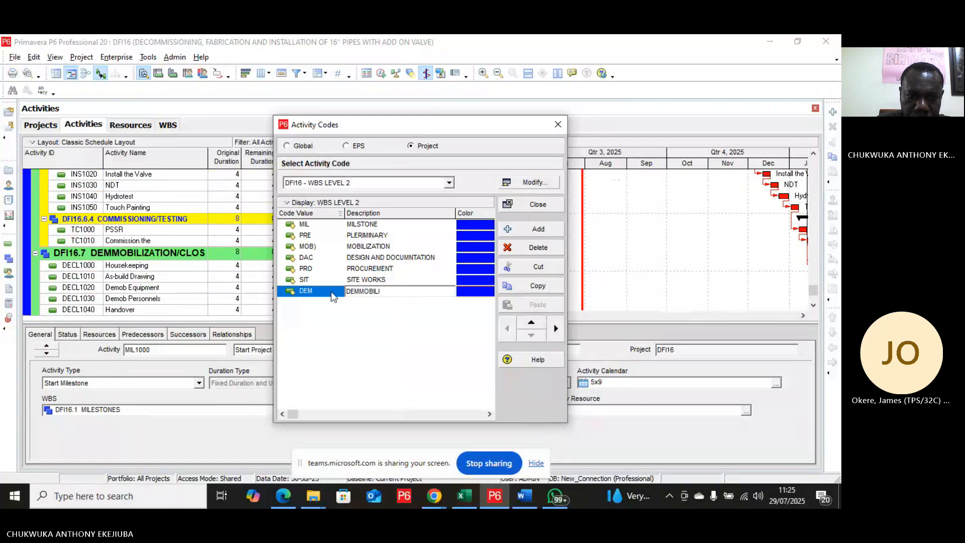
pyautogui.write('ZAT')
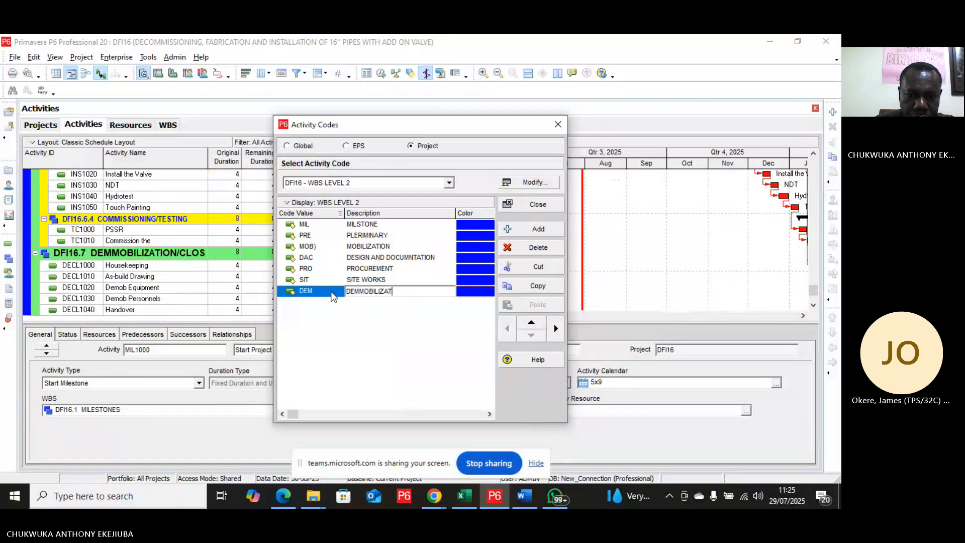
pyautogui.write('ION A')
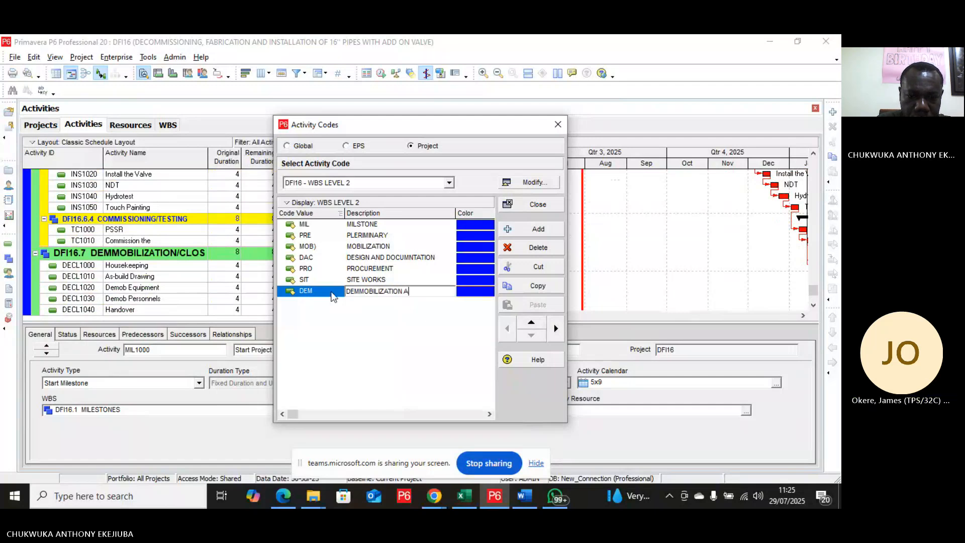
pyautogui.write('ND CLOSSURE')
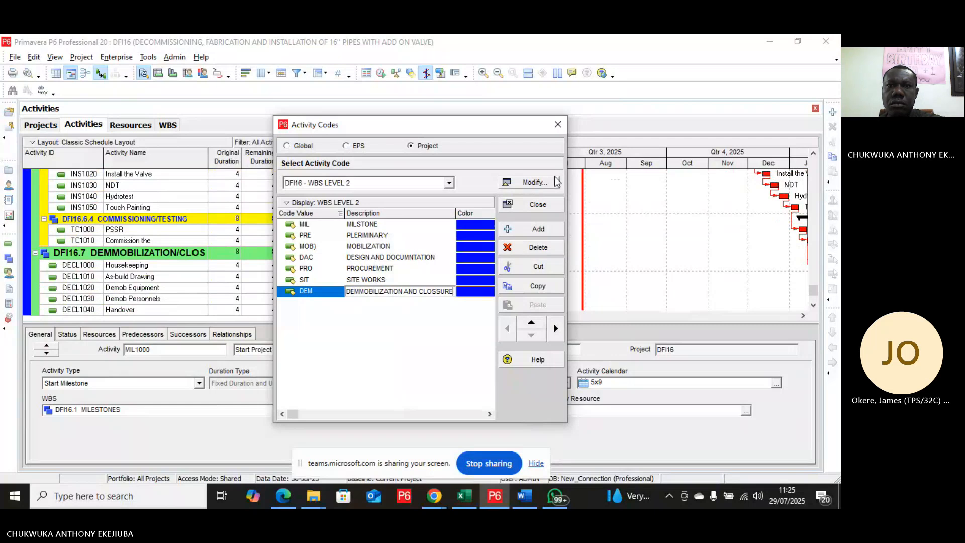
pyautogui.click(531, 210)
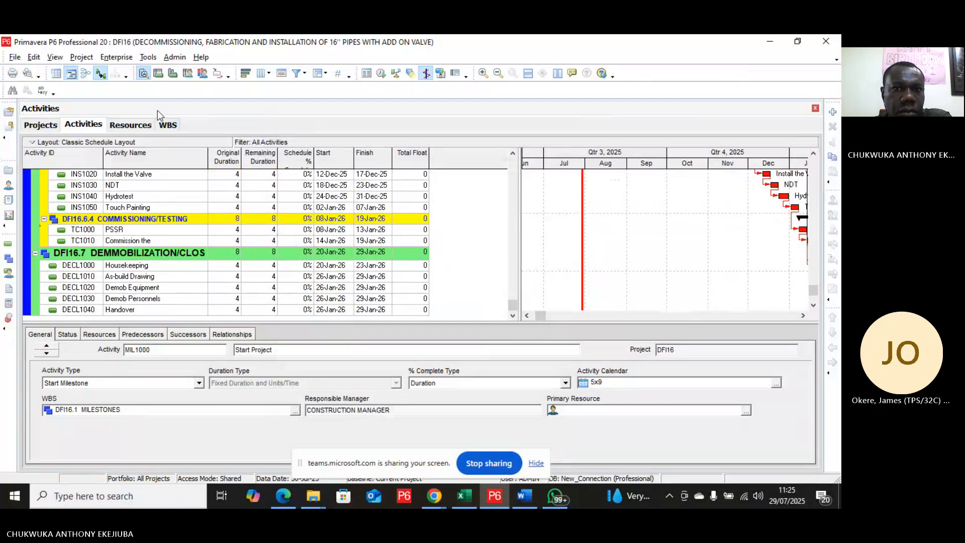
# Step: Reopen the project activity codes to review the WBS LEVEL 2 code values
pyautogui.click(124, 59)
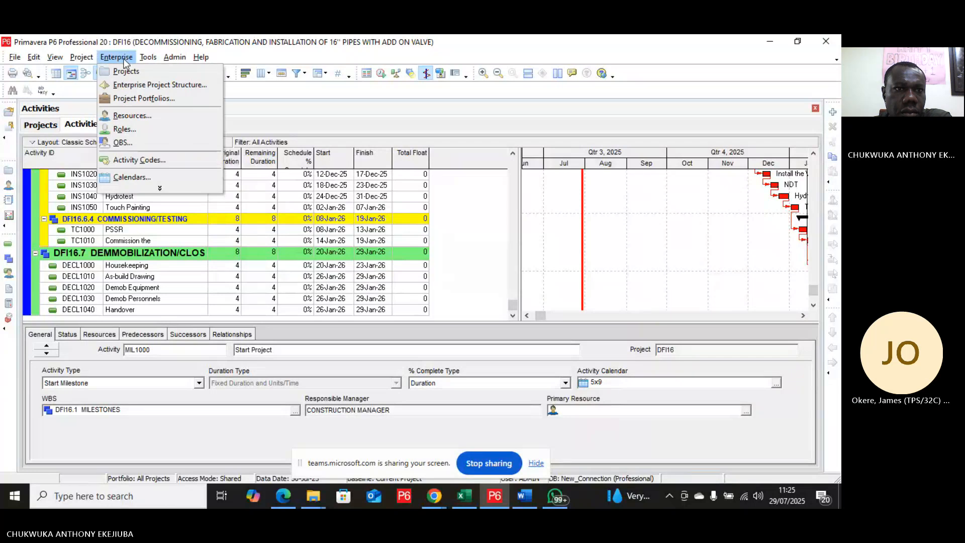
pyautogui.click(135, 165)
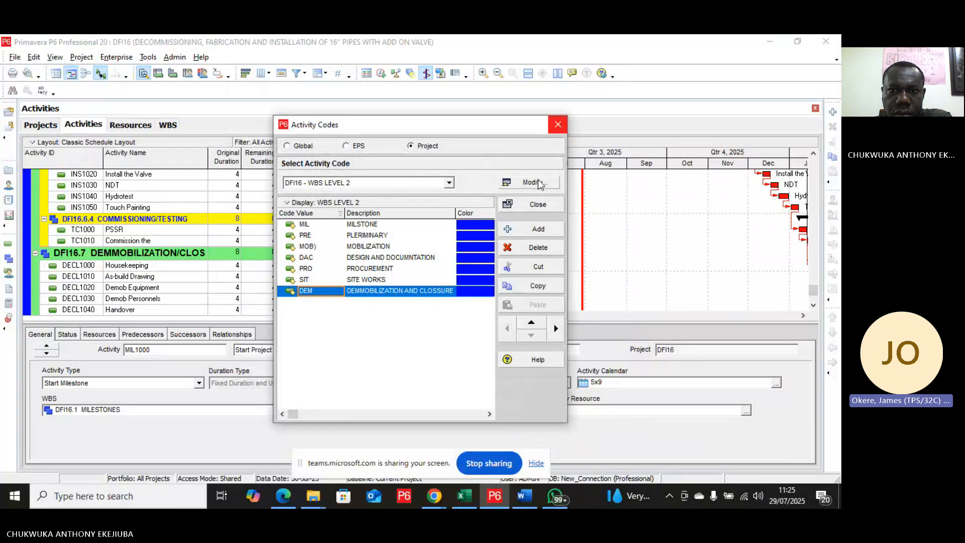
pyautogui.click(535, 205)
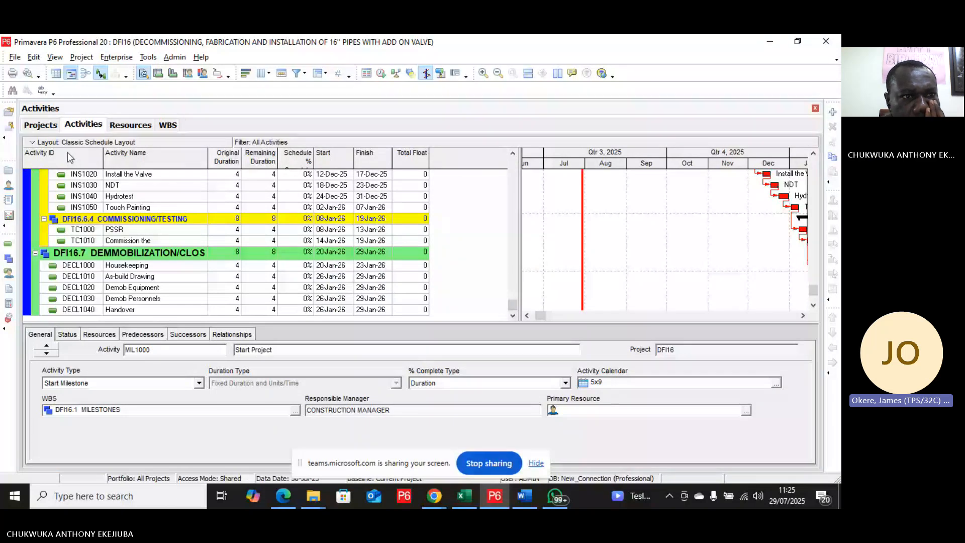
pyautogui.click(82, 58)
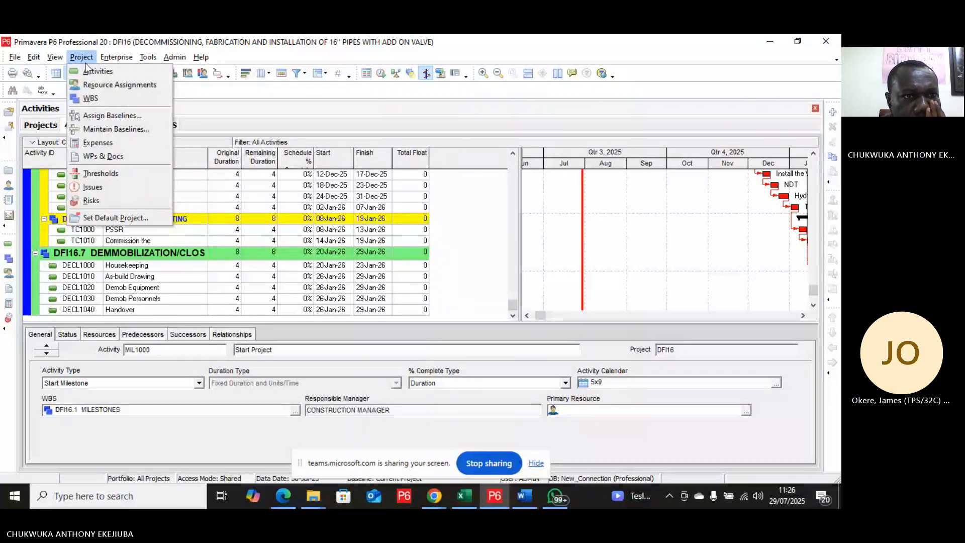
pyautogui.moveTo(107, 59)
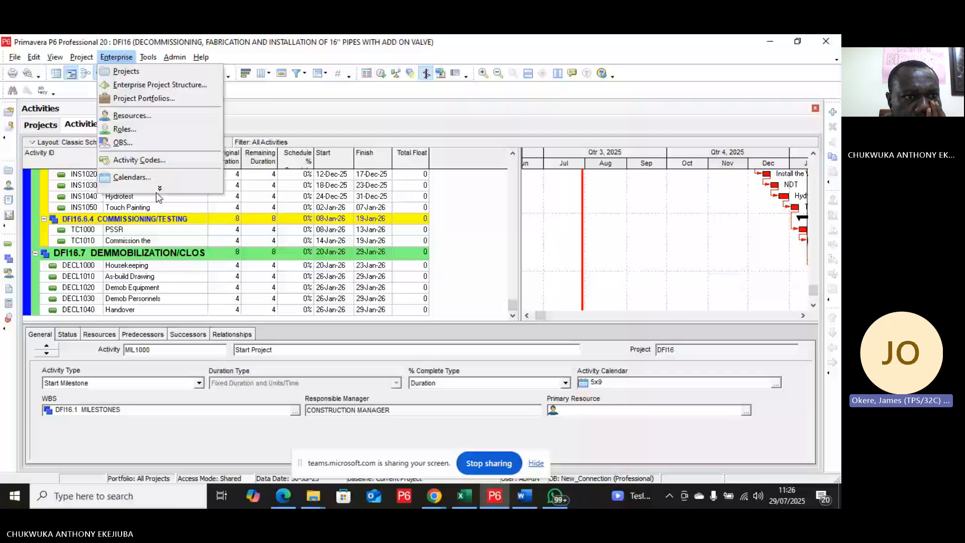
pyautogui.press('Escape')
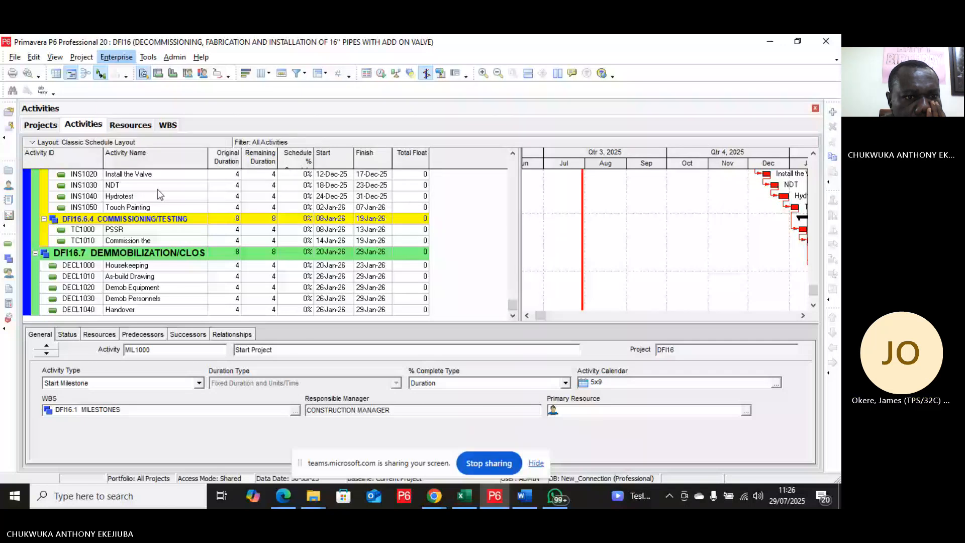
pyautogui.press('Down')
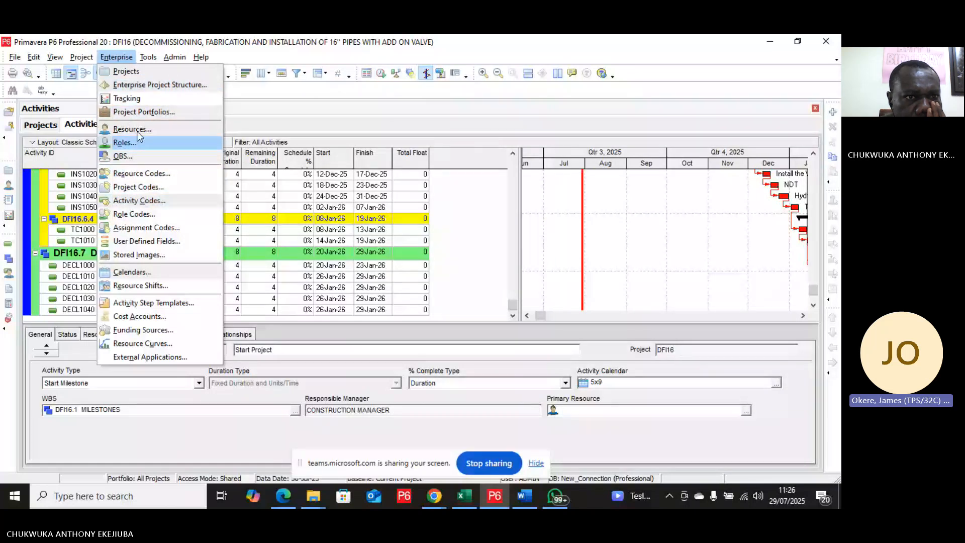
# Step: Add the project activity code WBS LEVEL 2 as a column in the activity table, placed after Total Float
pyautogui.rightClick(295, 199)
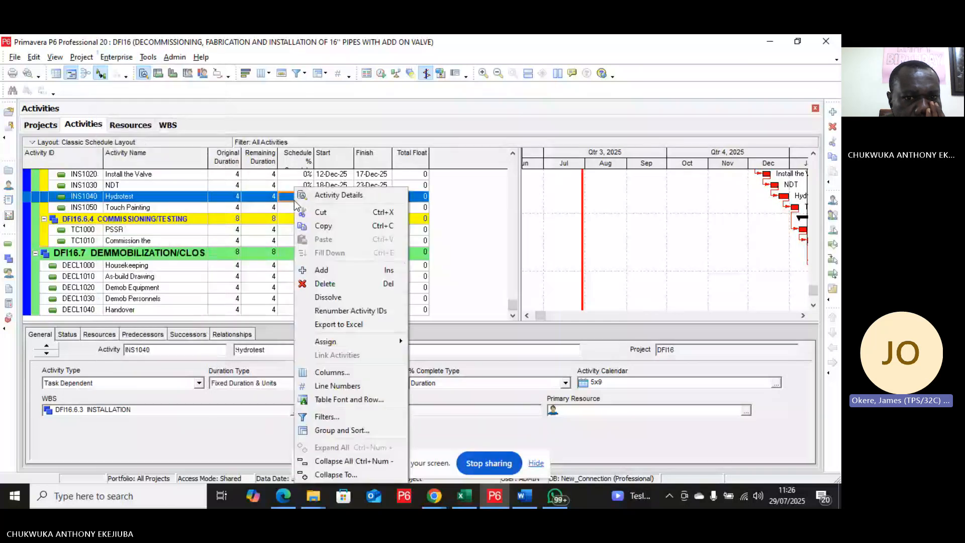
pyautogui.click(326, 373)
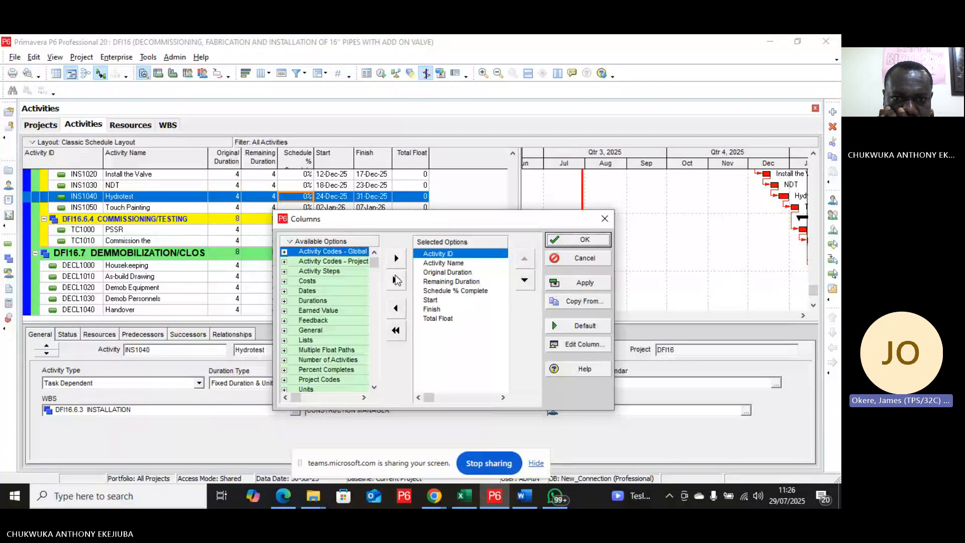
pyautogui.moveTo(377, 260)
pyautogui.mouseDown()
pyautogui.moveTo(375, 385)
pyautogui.moveTo(389, 269)
pyautogui.mouseUp()
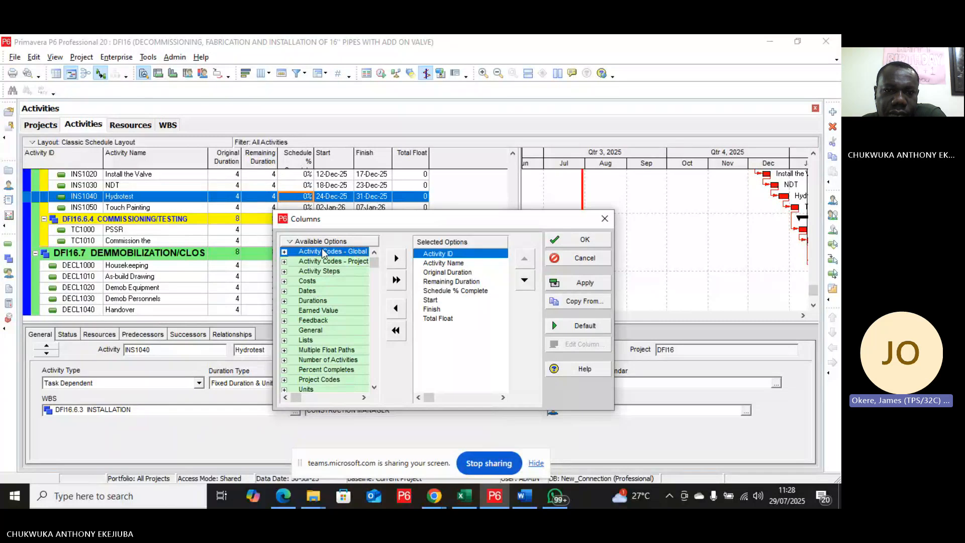
pyautogui.doubleClick(337, 262)
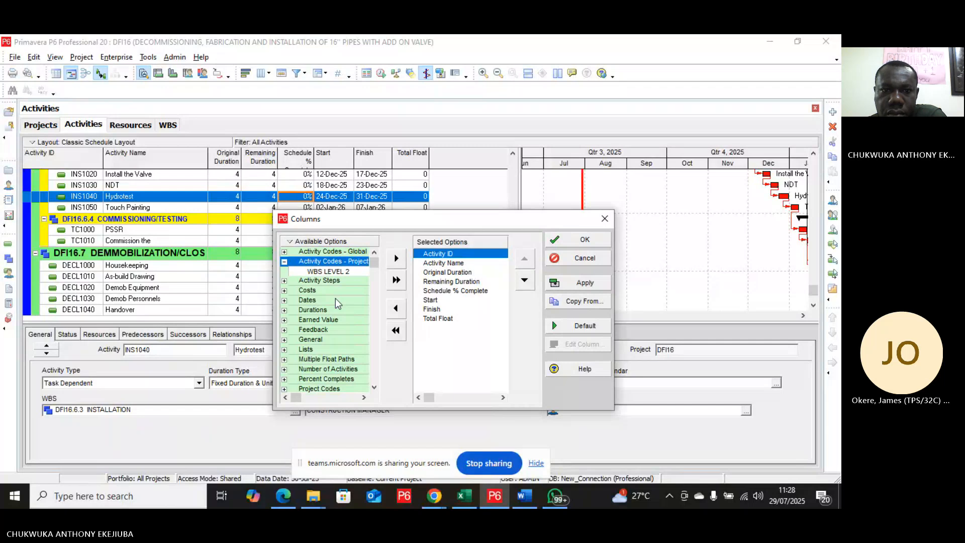
pyautogui.click(330, 272)
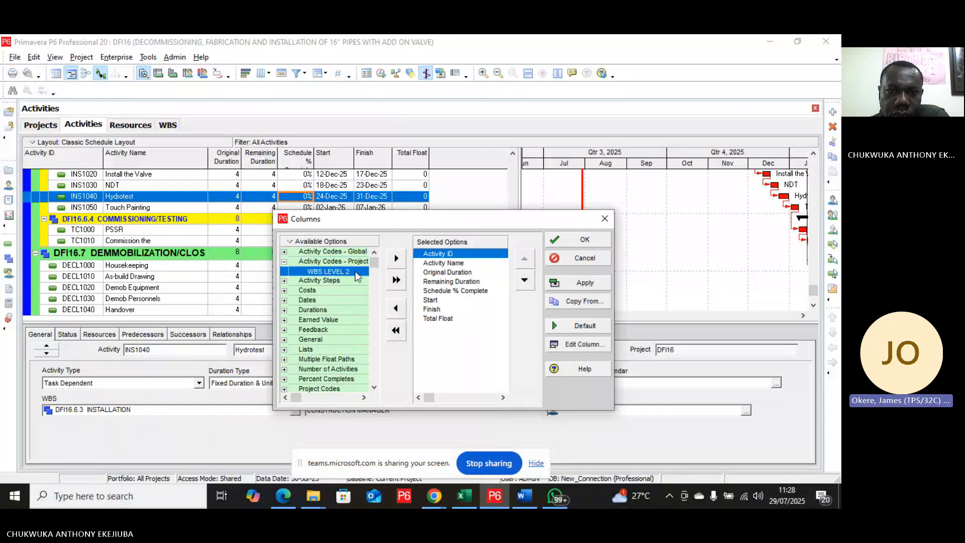
pyautogui.click(400, 261)
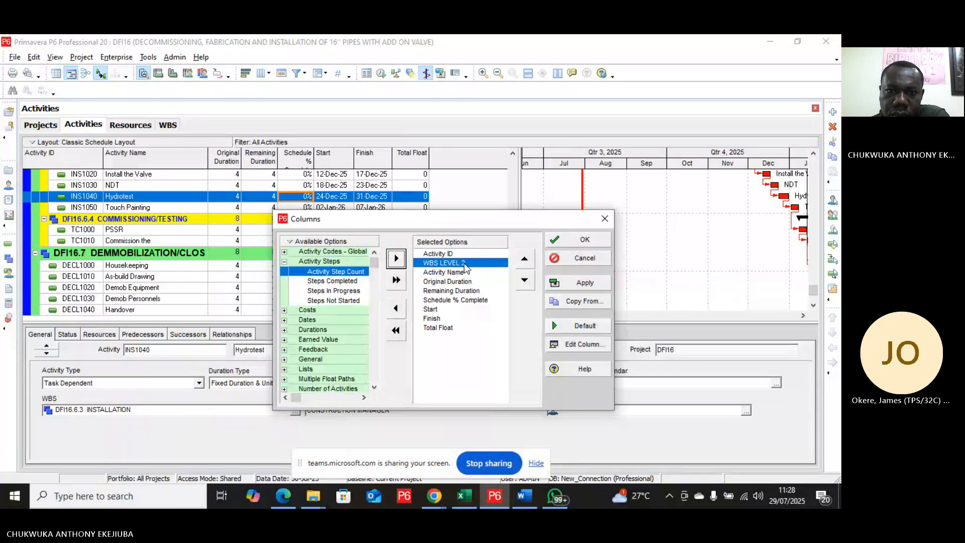
pyautogui.click(584, 283)
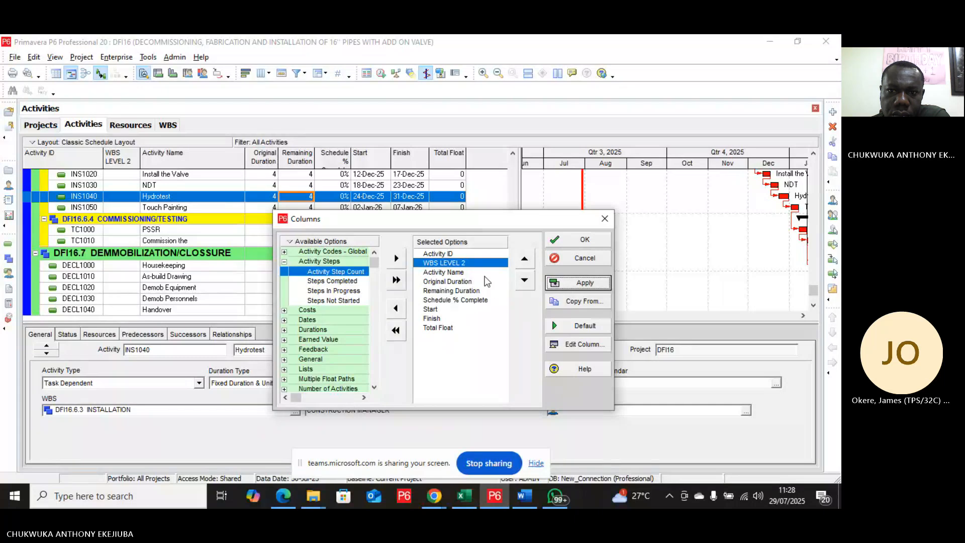
pyautogui.click(524, 281)
pyautogui.click(525, 280)
pyautogui.click(525, 280)
pyautogui.click(525, 280)
pyautogui.click(525, 281)
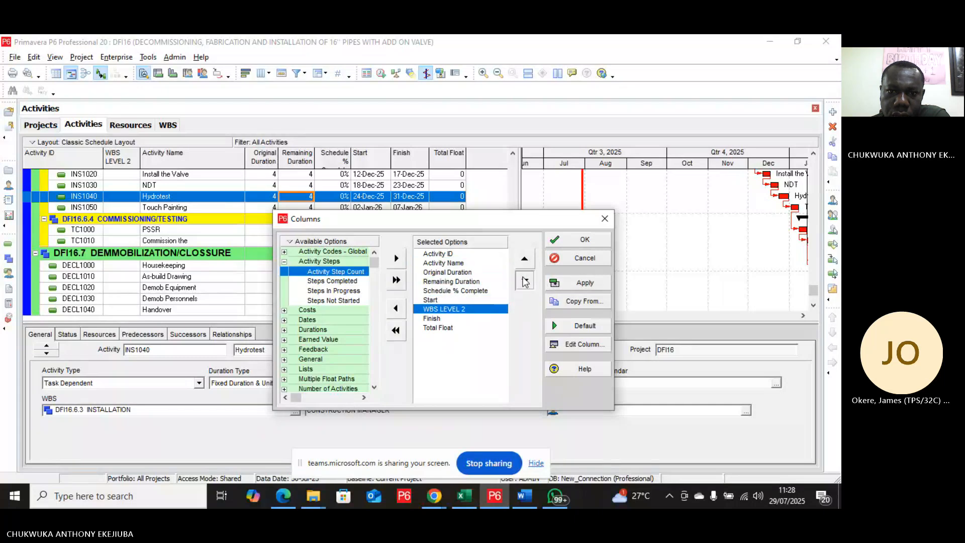
pyautogui.click(524, 280)
pyautogui.click(525, 281)
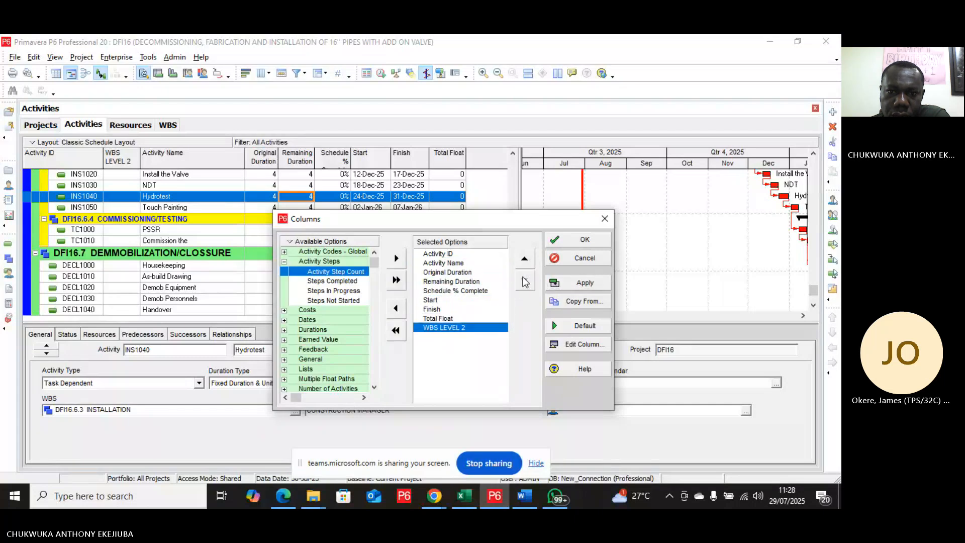
pyautogui.click(581, 284)
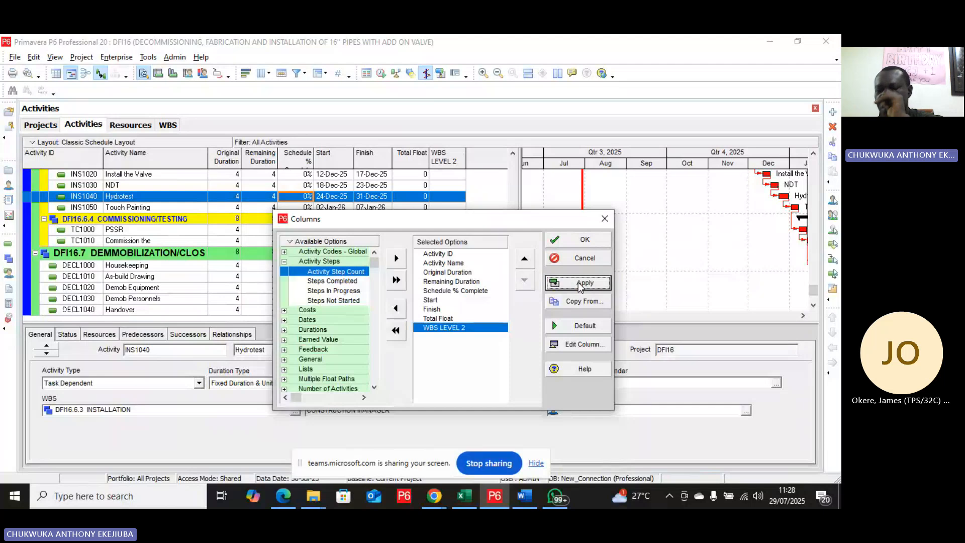
pyautogui.click(583, 240)
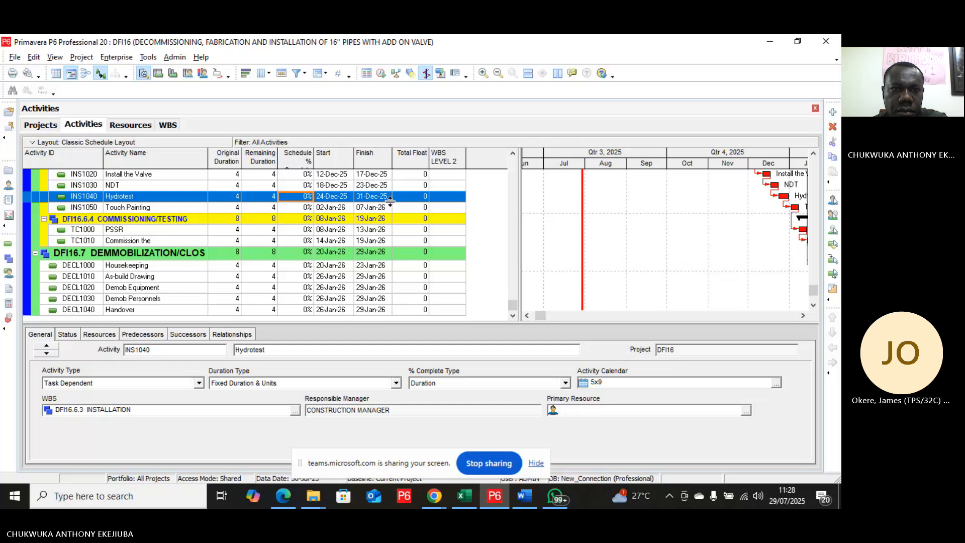
# Step: Assign the MIL code value to the Start Project milestone's WBS LEVEL 2 field
pyautogui.scroll(8, 423, 224)
pyautogui.scroll(12, 420, 227)
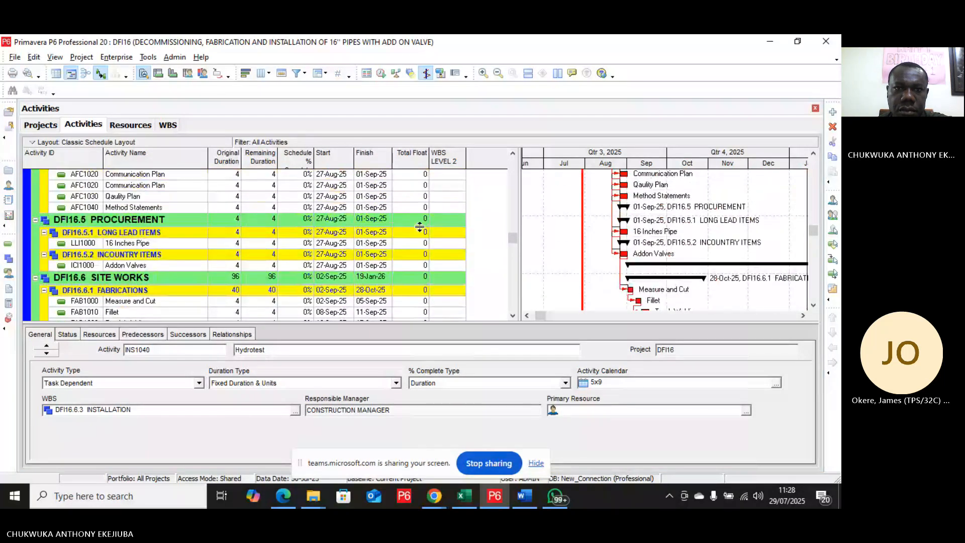
pyautogui.scroll(1, 420, 227)
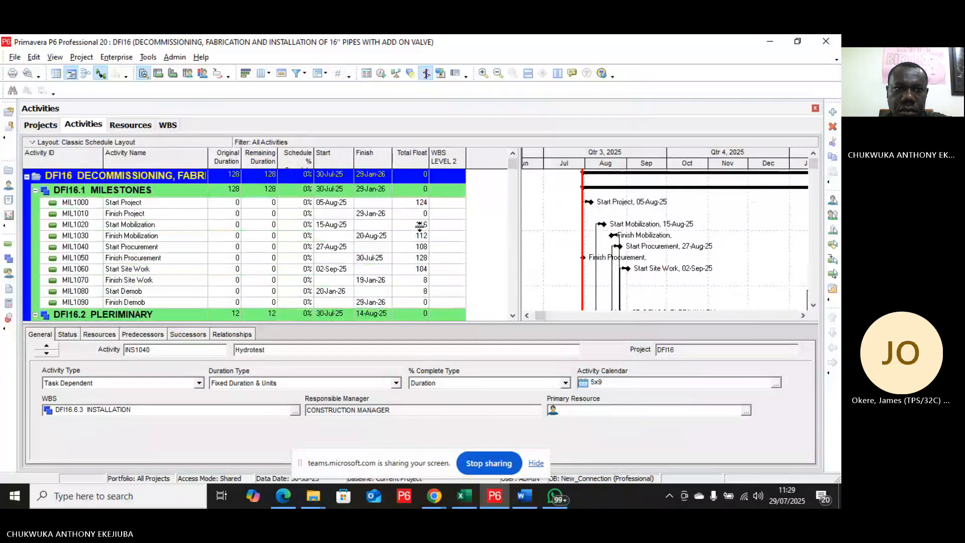
pyautogui.click(459, 203)
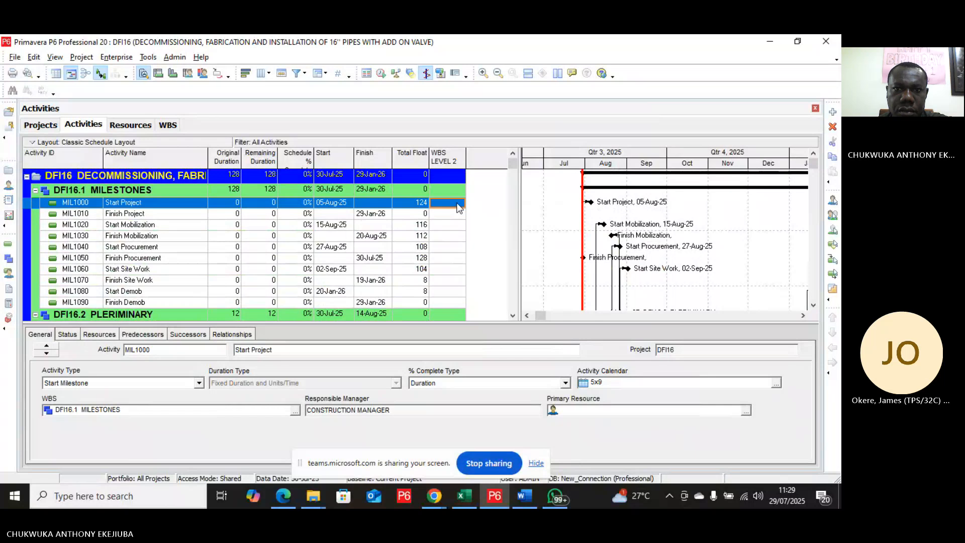
pyautogui.doubleClick(459, 206)
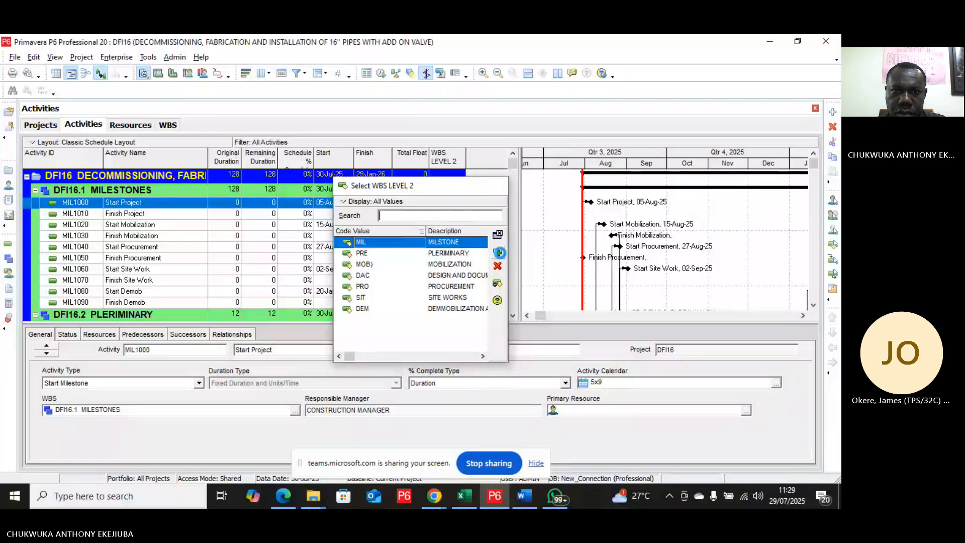
pyautogui.click(498, 252)
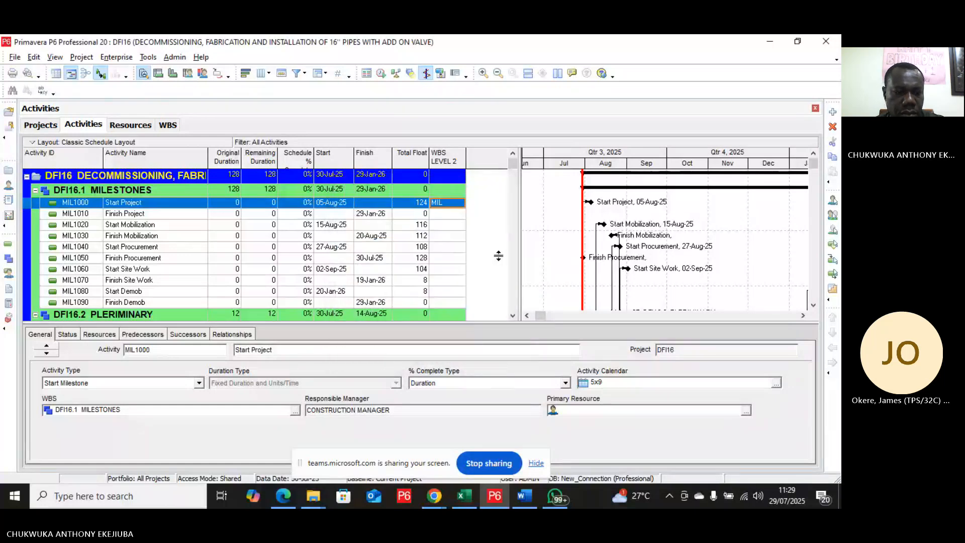
# Step: Add a new activity at the end of the milestones section
pyautogui.keyDown('shift'); pyautogui.click(460, 303); pyautogui.keyUp('shift')
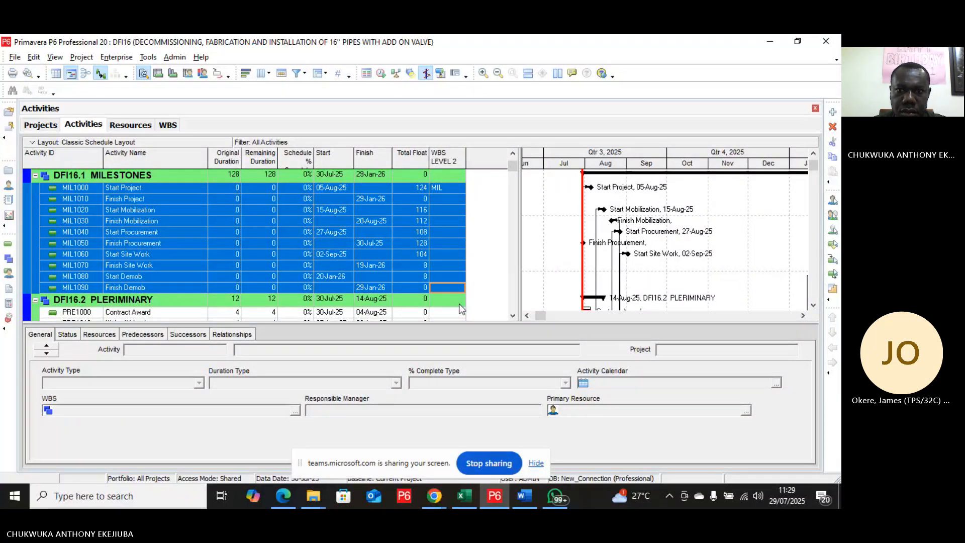
pyautogui.rightClick(444, 286)
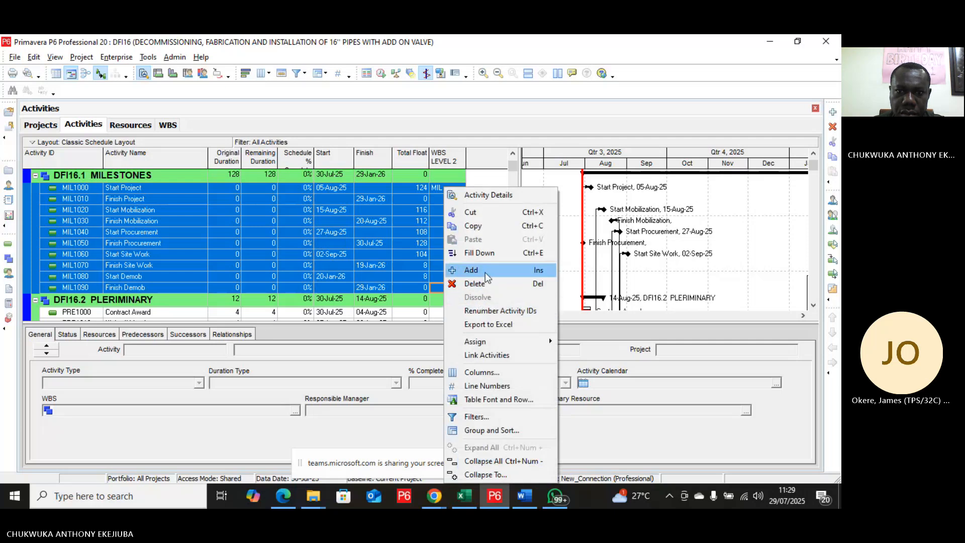
pyautogui.click(484, 272)
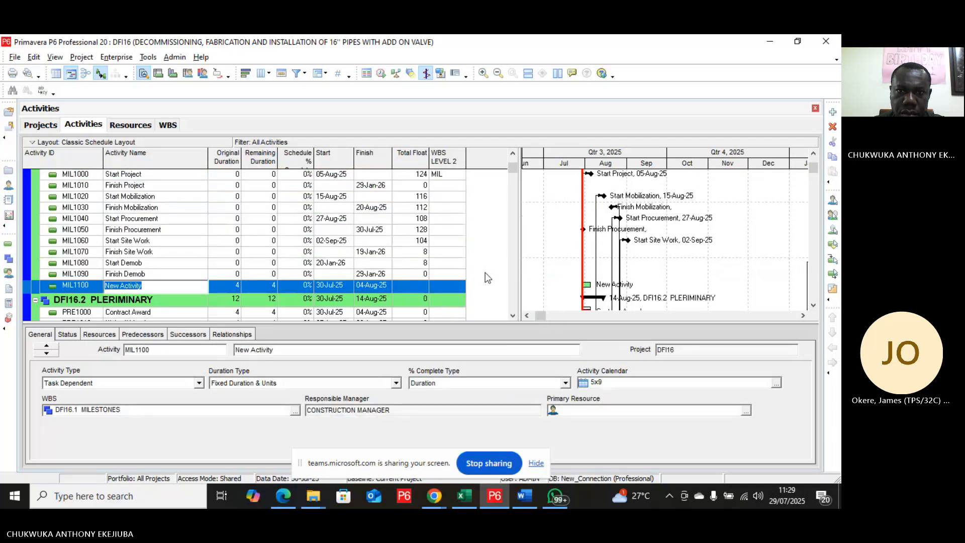
# Step: Reassign MIL to Start Project and fill it down the WBS LEVEL 2 field of all milestone activities
pyautogui.doubleClick(456, 175)
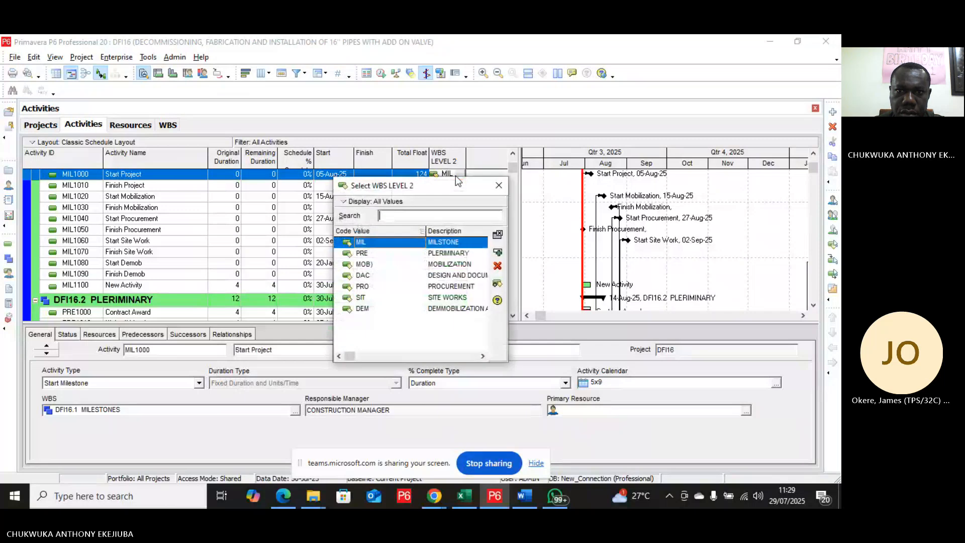
pyautogui.click(498, 253)
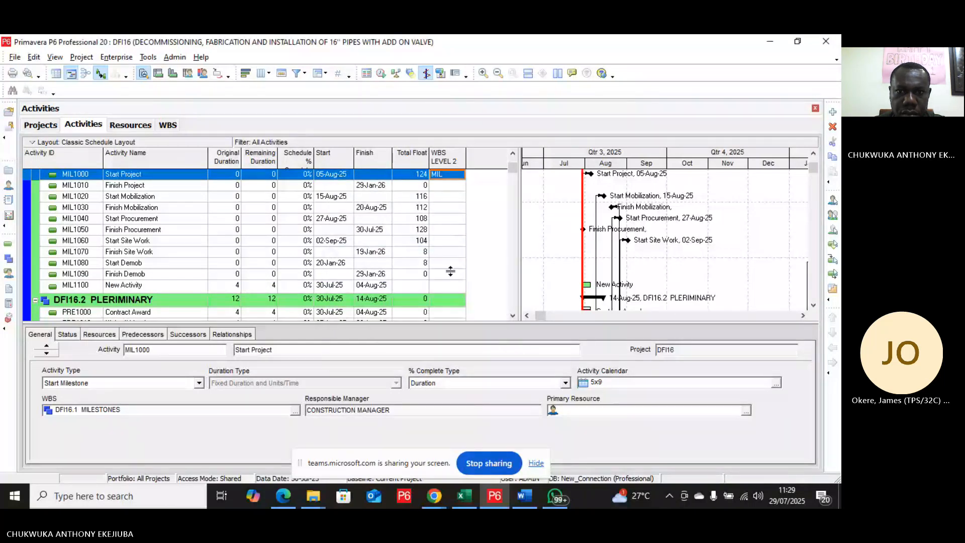
pyautogui.keyDown('shift'); pyautogui.click(450, 287); pyautogui.keyUp('shift')
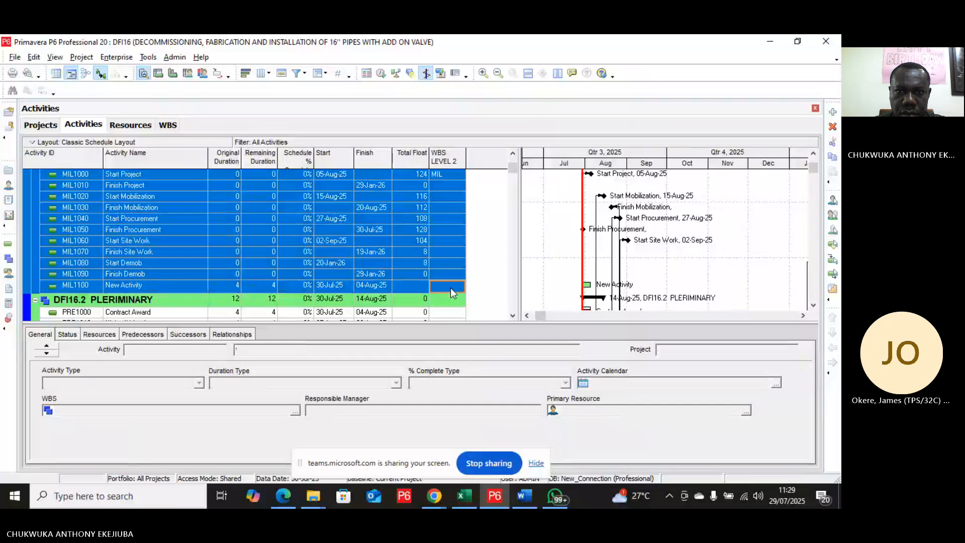
pyautogui.rightClick(450, 288)
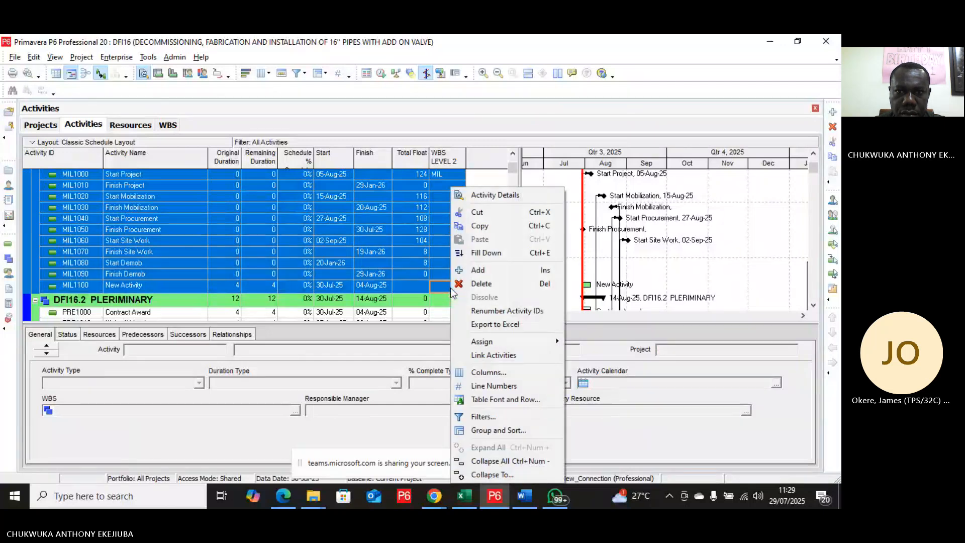
pyautogui.click(483, 254)
# Step: Assign PRE to Contract Award and fill it down to the other preliminary activities
pyautogui.scroll(-2, 460, 267)
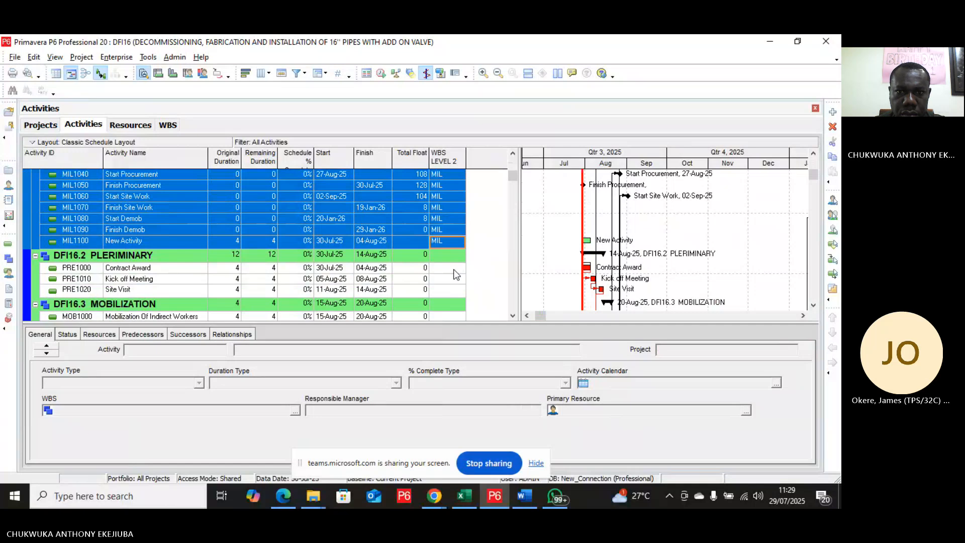
pyautogui.click(454, 270)
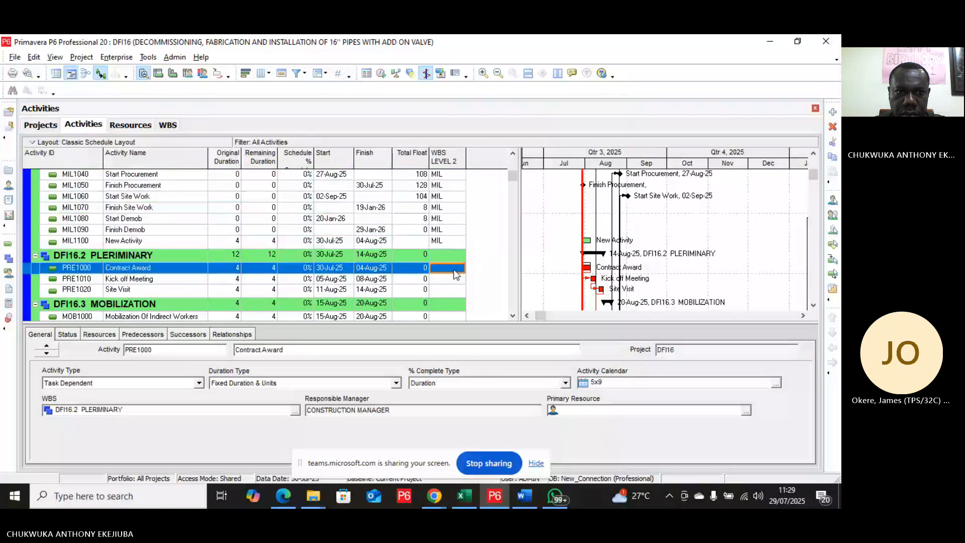
pyautogui.rightClick(455, 270)
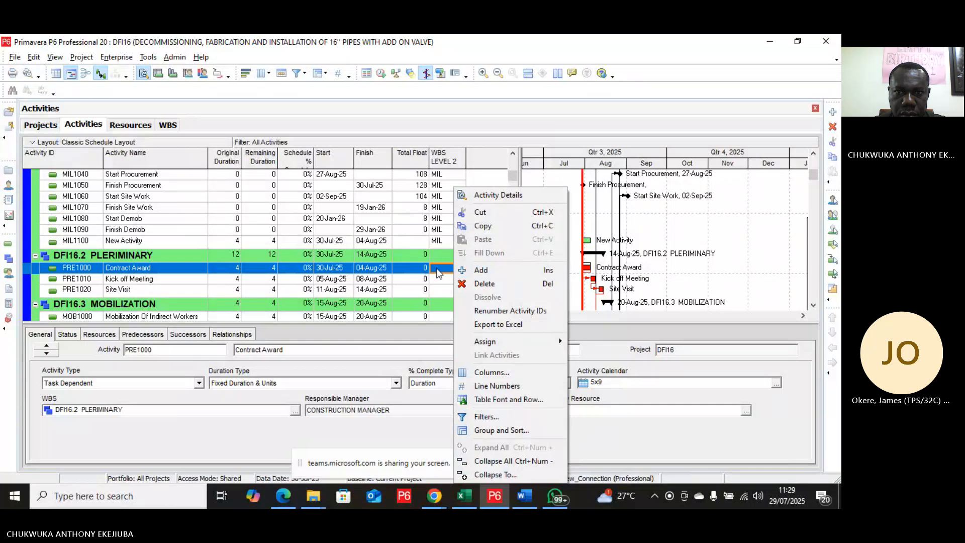
pyautogui.doubleClick(437, 268)
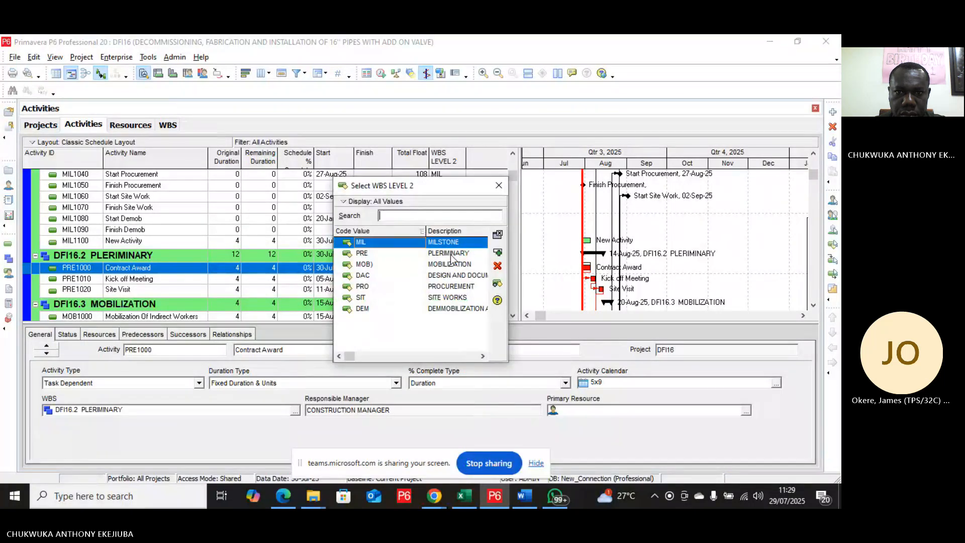
pyautogui.click(450, 255)
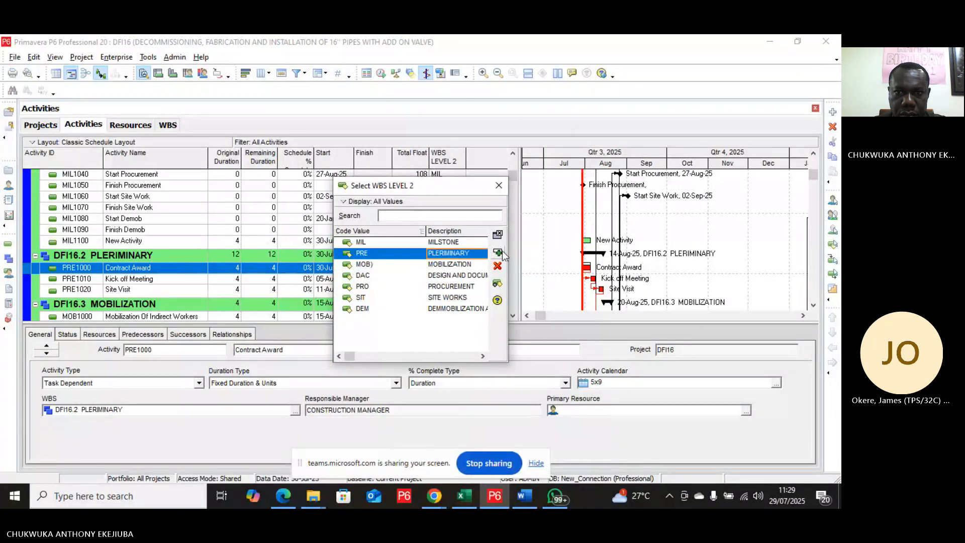
pyautogui.click(498, 251)
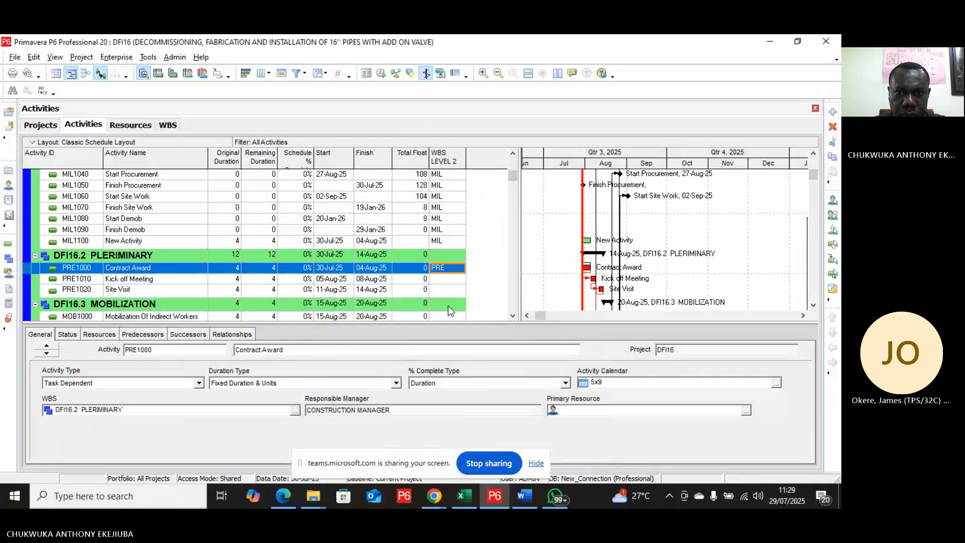
pyautogui.keyDown('shift'); pyautogui.click(453, 291); pyautogui.keyUp('shift')
pyautogui.rightClick(454, 291)
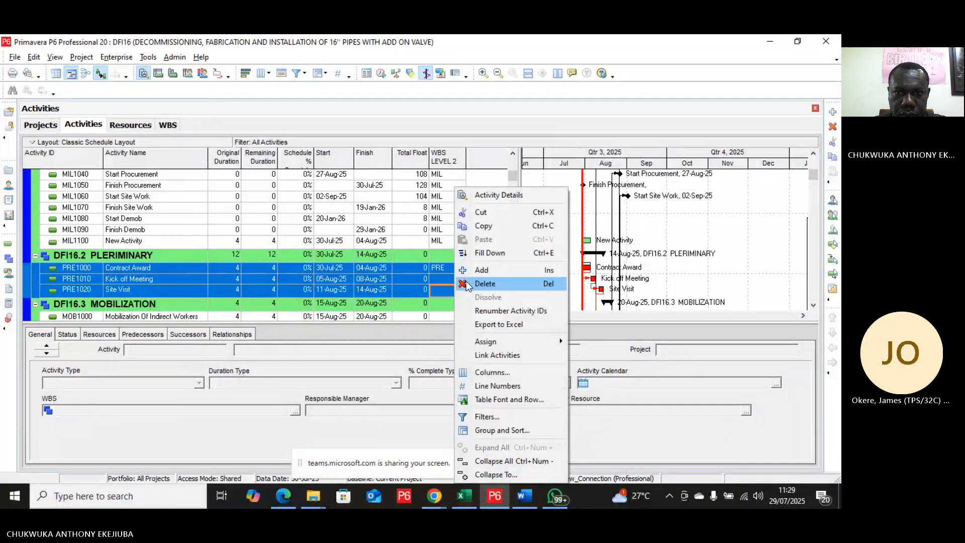
pyautogui.click(489, 256)
# Step: Assign the MOB) code value to Mobilization Of Indirect Workers and fill it down through the mobilization activities
pyautogui.scroll(-2, 455, 269)
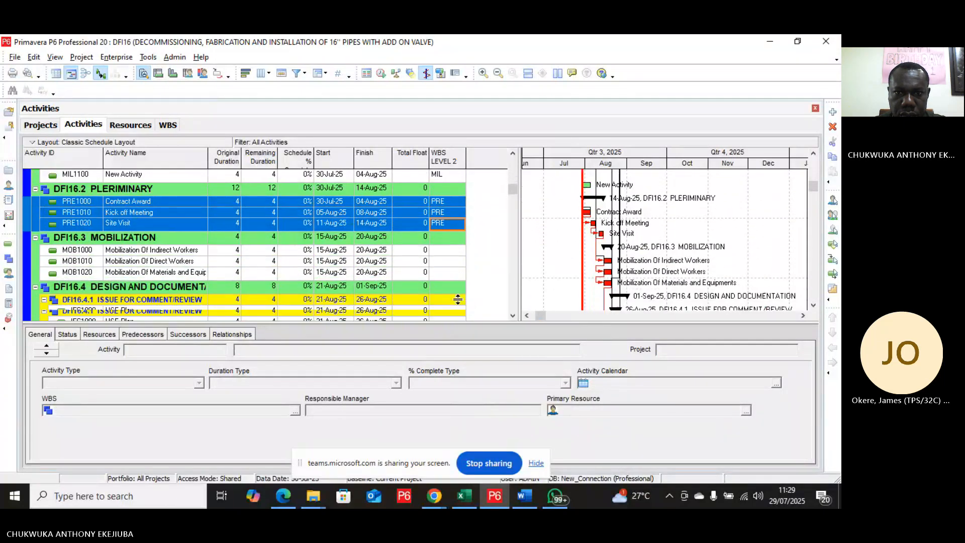
pyautogui.click(451, 253)
pyautogui.doubleClick(450, 252)
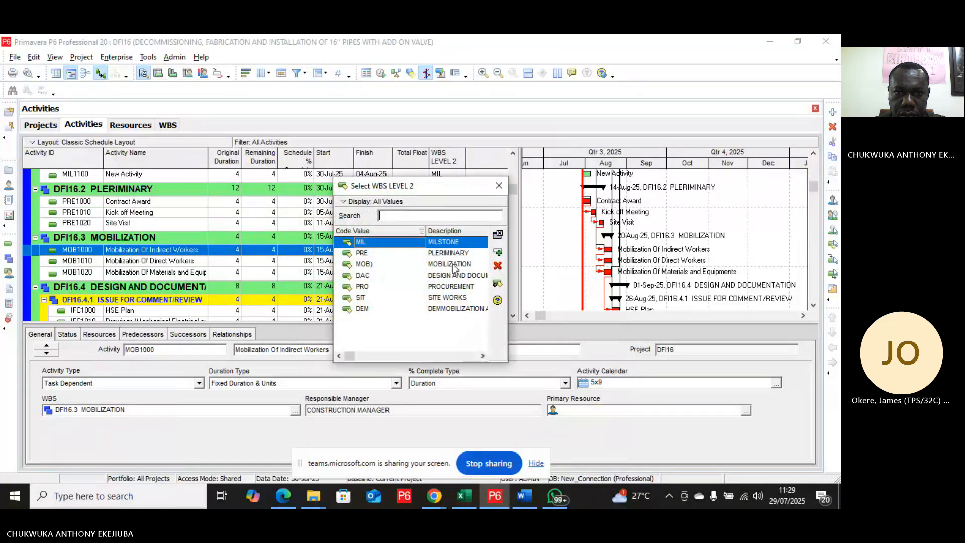
pyautogui.click(454, 264)
pyautogui.click(498, 234)
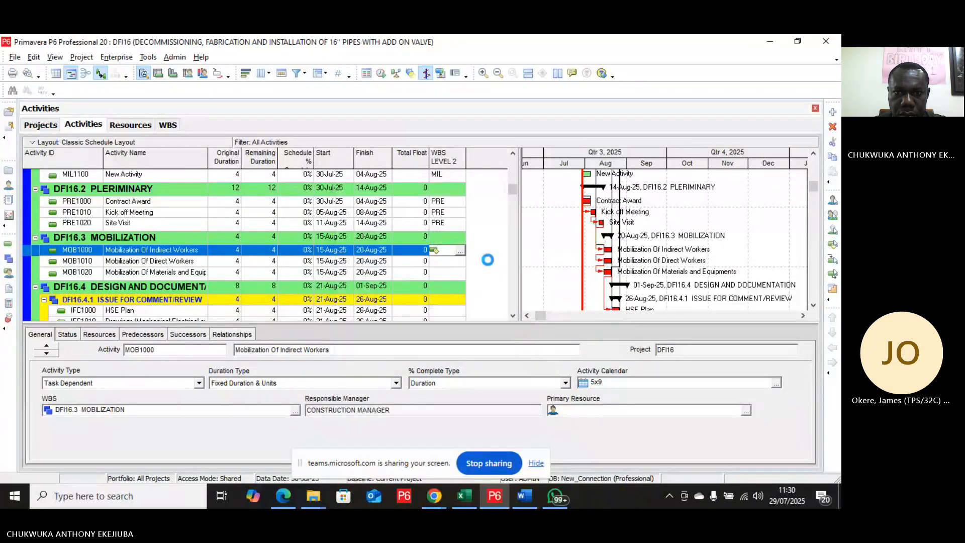
pyautogui.keyDown('shift'); pyautogui.click(454, 272); pyautogui.keyUp('shift')
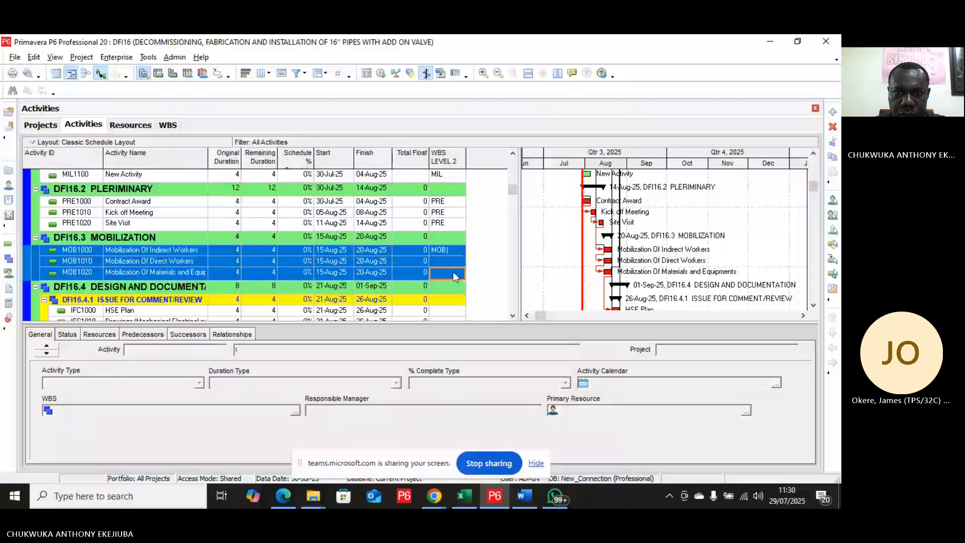
pyautogui.rightClick(454, 271)
pyautogui.click(480, 253)
# Step: Assign DAC to the first HSE Plan activity and fill it down through all design and documentation activities
pyautogui.scroll(-2, 463, 294)
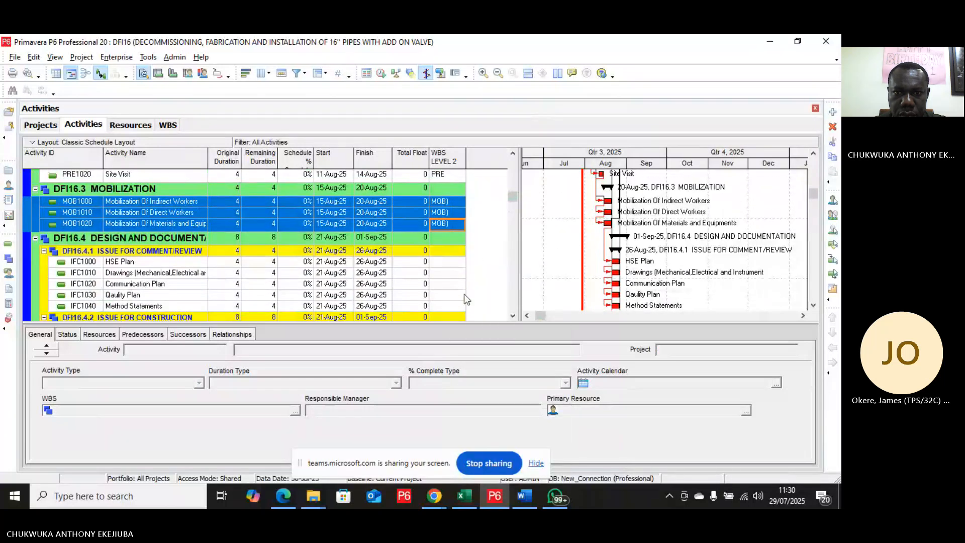
pyautogui.click(453, 262)
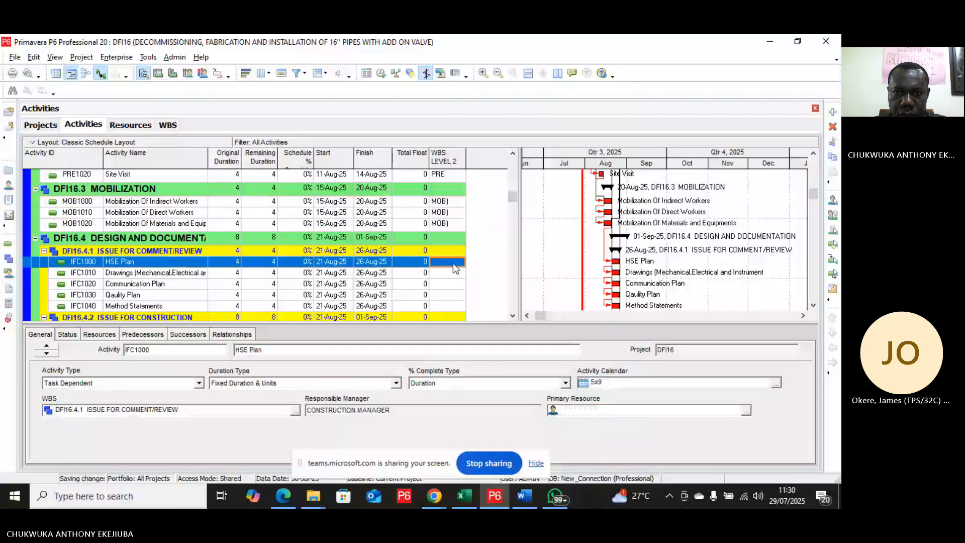
pyautogui.click(453, 262)
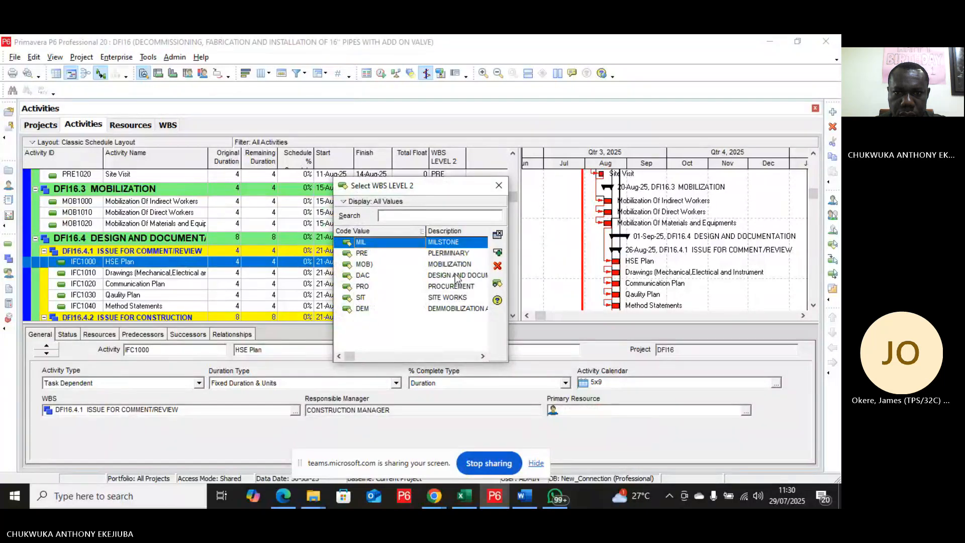
pyautogui.doubleClick(456, 276)
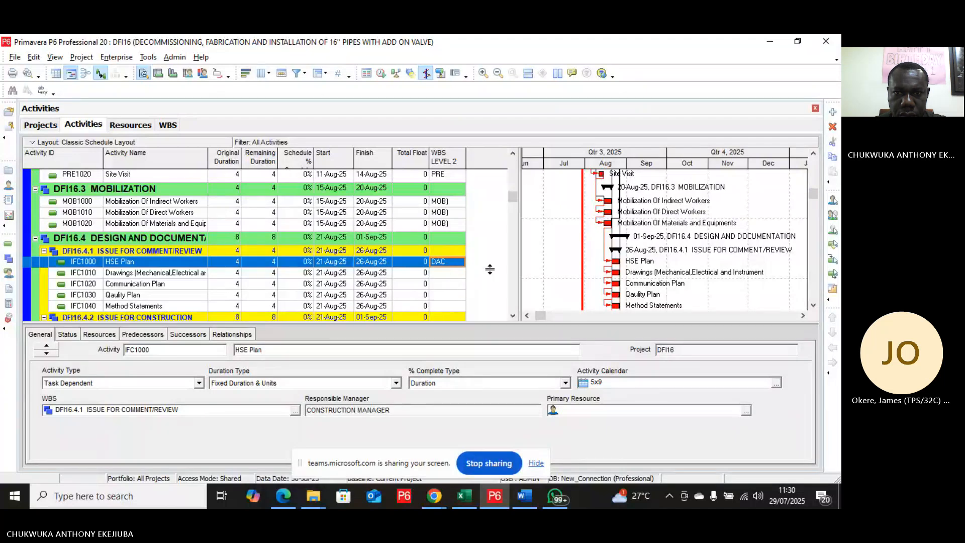
pyautogui.scroll(-5, 468, 276)
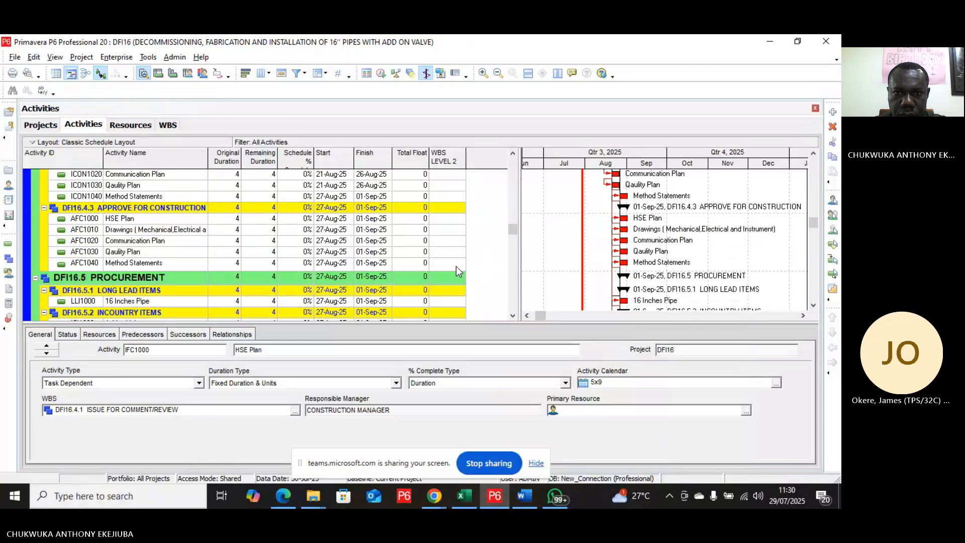
pyautogui.keyDown('shift'); pyautogui.click(457, 266); pyautogui.keyUp('shift')
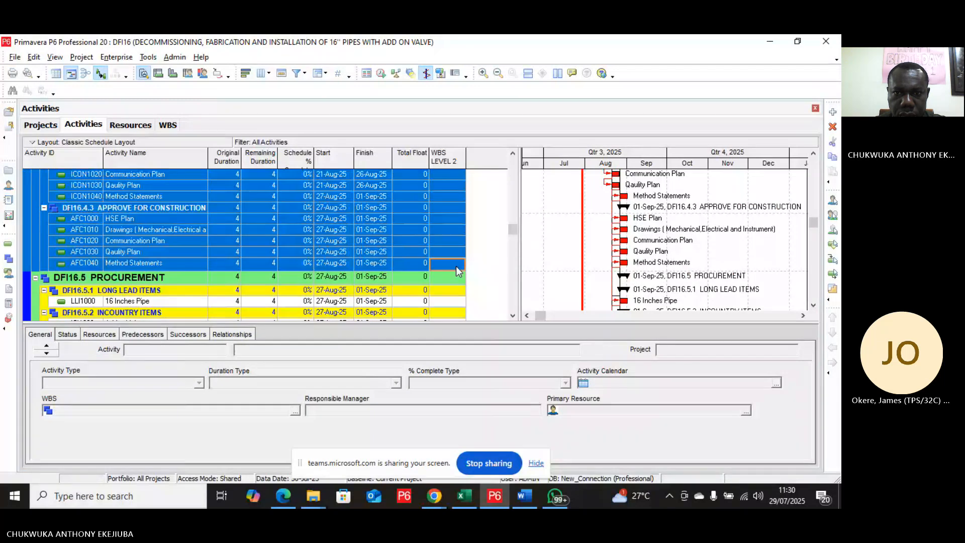
pyautogui.rightClick(457, 266)
pyautogui.click(491, 257)
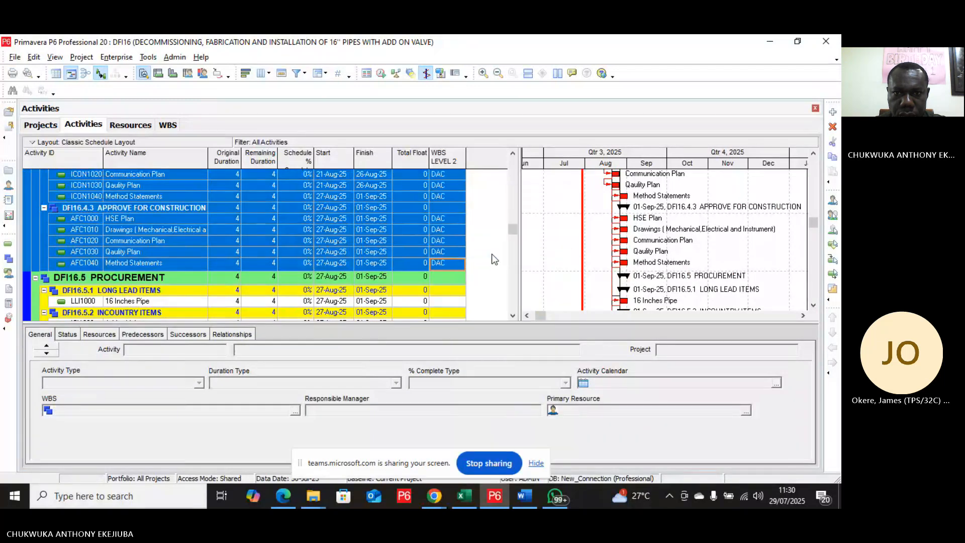
# Step: Assign the PRO code value to the 16 Inches Pipe and Addon Valves procurement activities
pyautogui.scroll(-2, 492, 254)
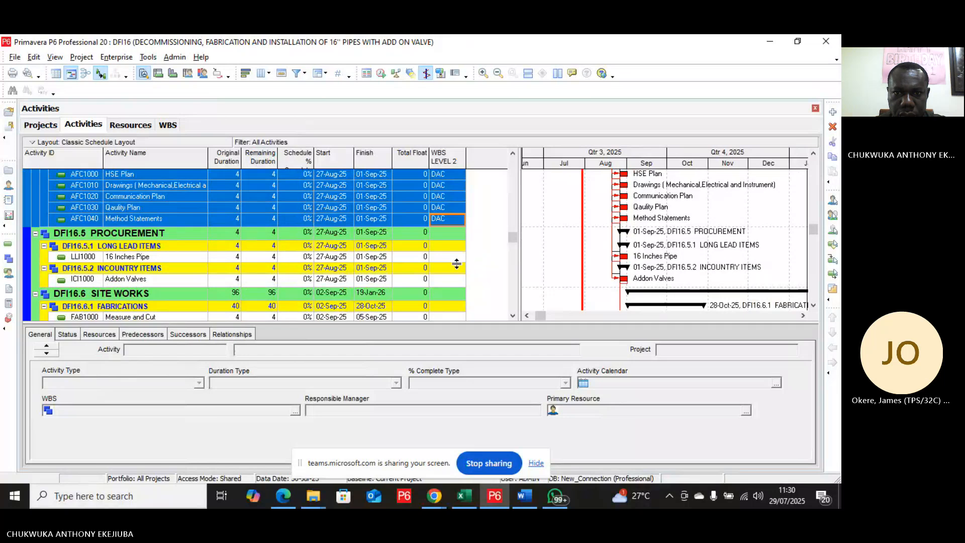
pyautogui.click(450, 257)
pyautogui.click(460, 257)
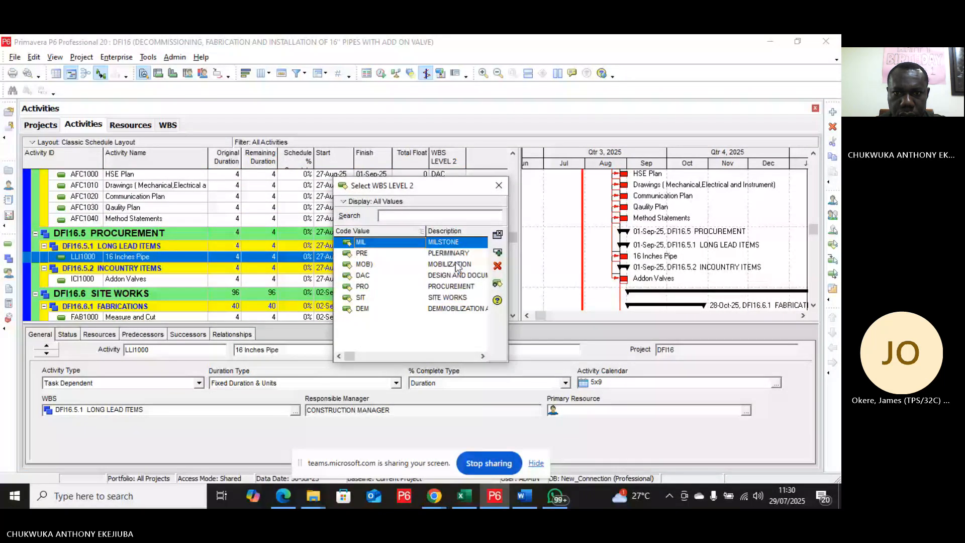
pyautogui.click(458, 287)
pyautogui.click(497, 252)
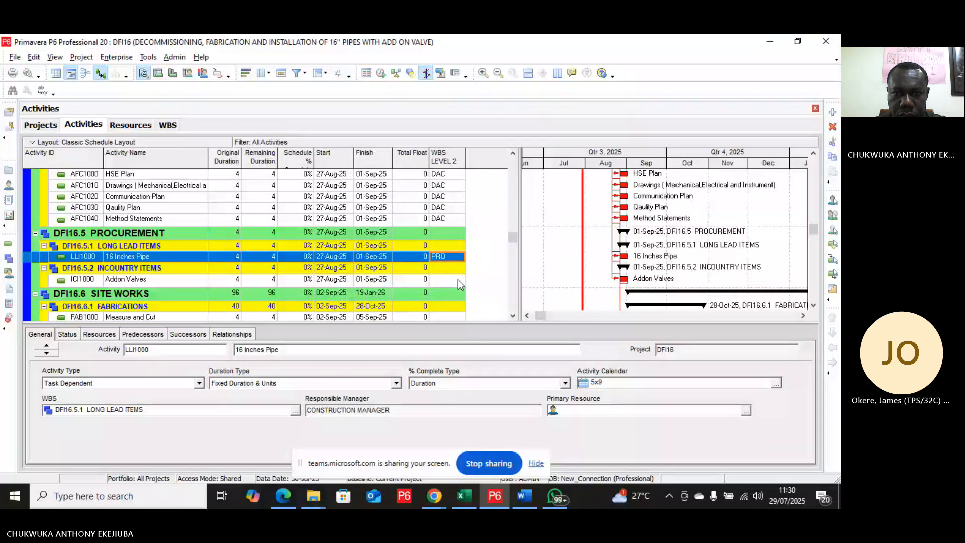
pyautogui.click(458, 279)
pyautogui.click(457, 279)
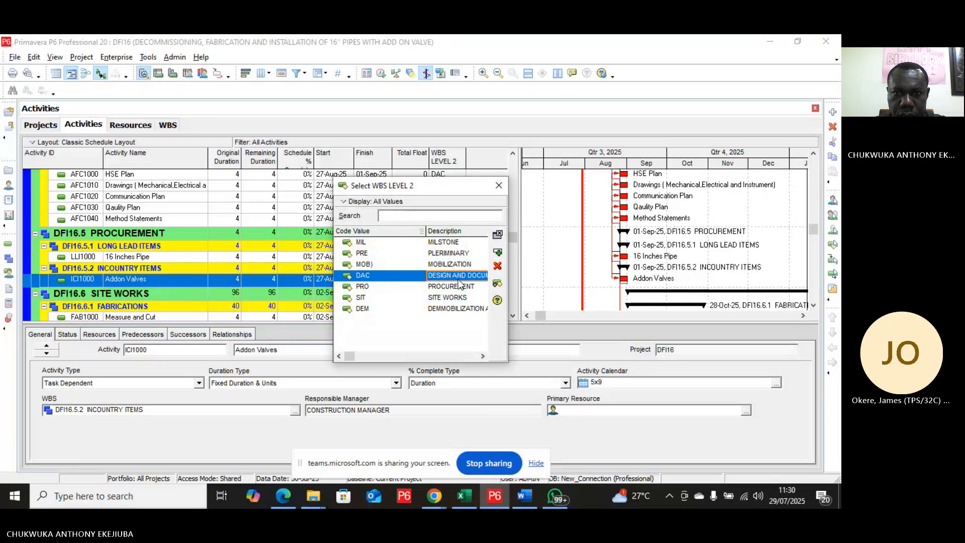
pyautogui.click(458, 286)
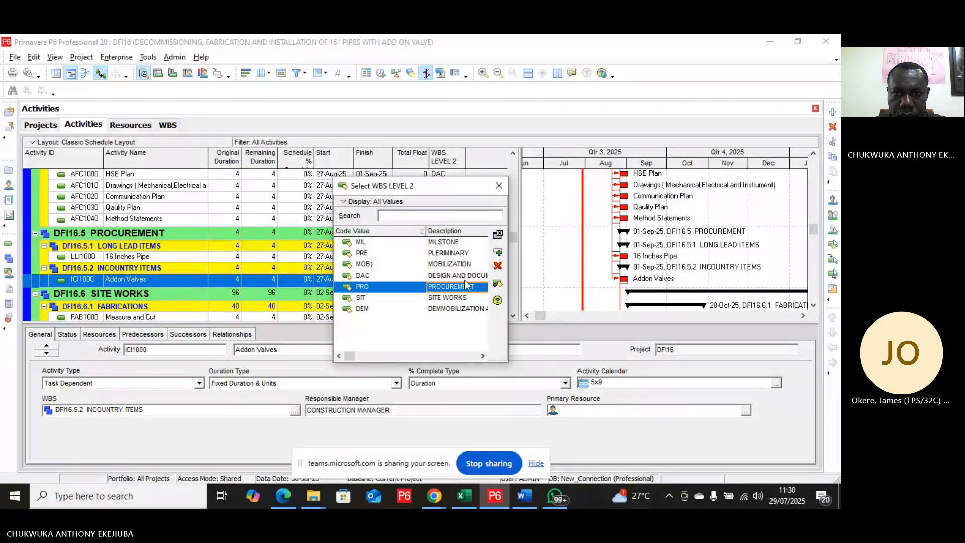
pyautogui.click(500, 254)
# Step: Assign the SIT code value to the Measure and Cut fabrication activity
pyautogui.scroll(-2, 478, 276)
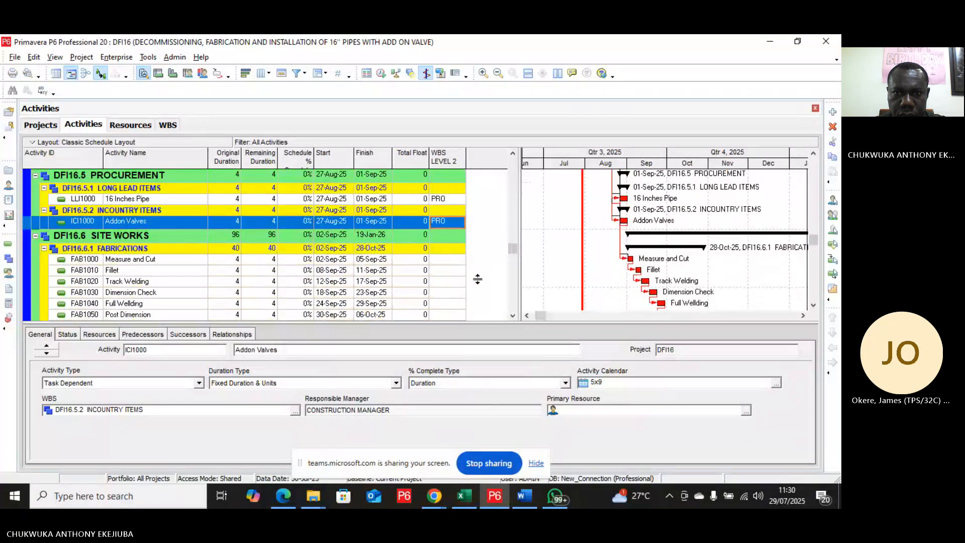
pyautogui.click(456, 261)
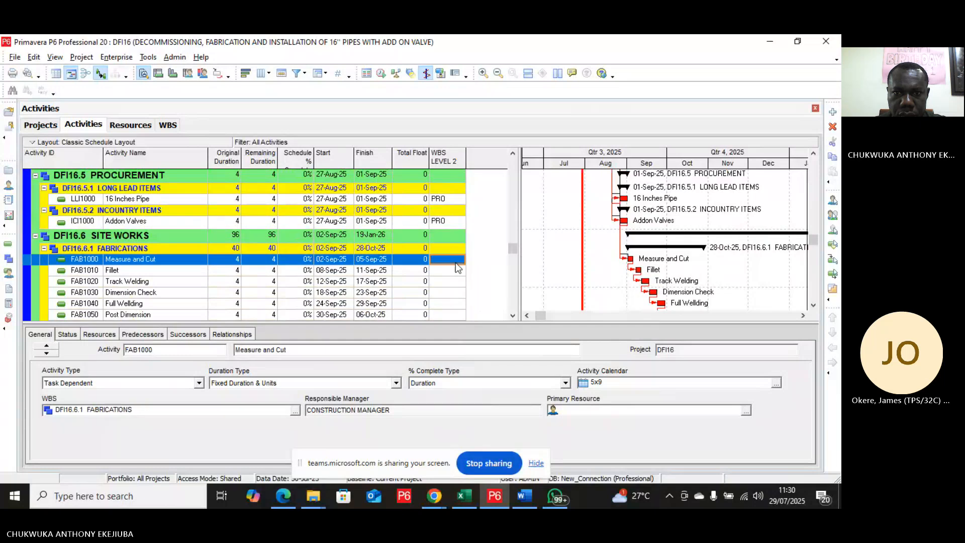
pyautogui.click(456, 262)
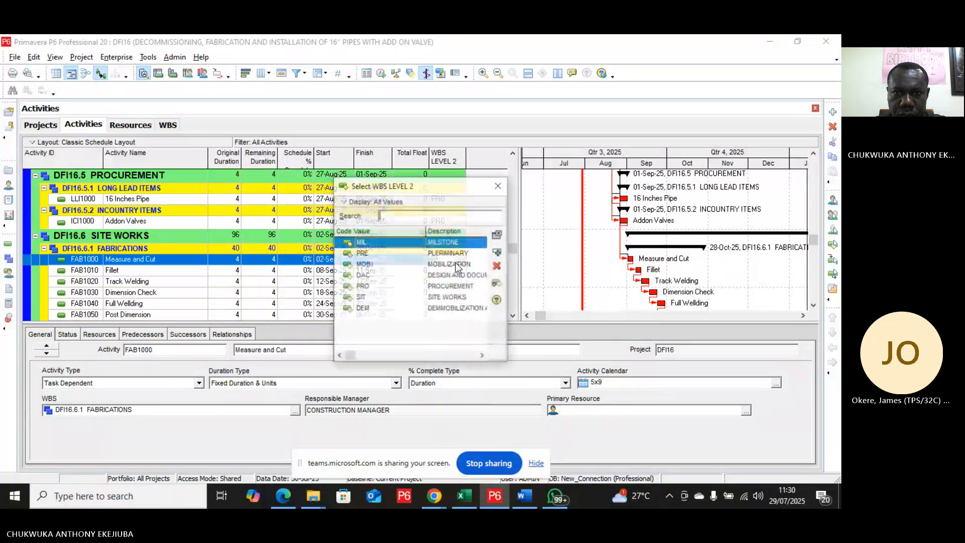
pyautogui.click(455, 297)
pyautogui.click(499, 253)
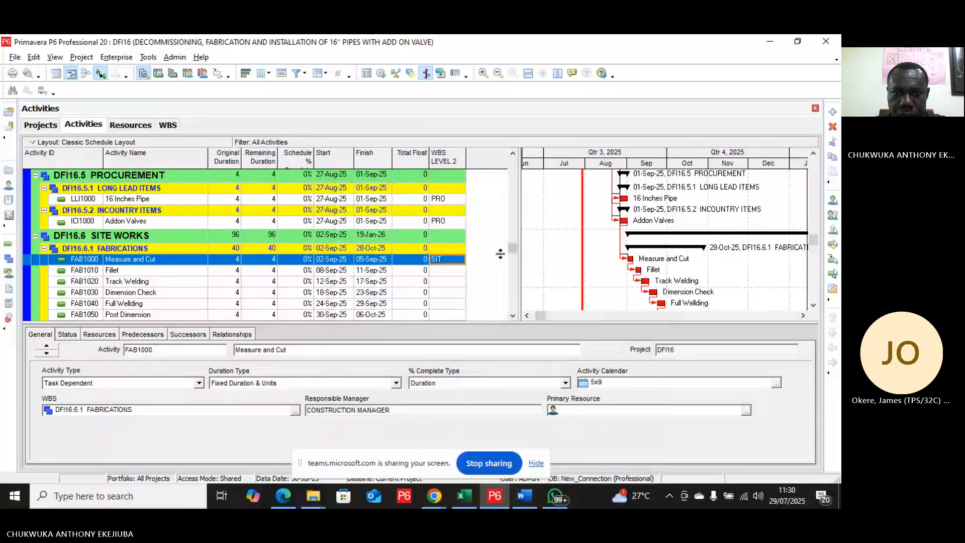
pyautogui.scroll(-6, 466, 272)
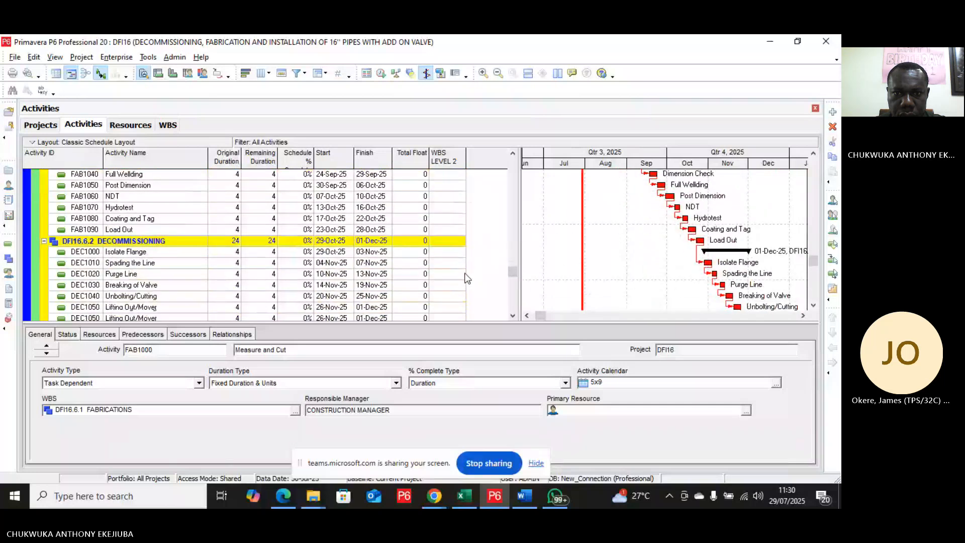
# Step: Fill the SIT code value down from Measure and Cut through all fabrication, decommissioning, installation and commissioning activities
pyautogui.scroll(-3, 466, 278)
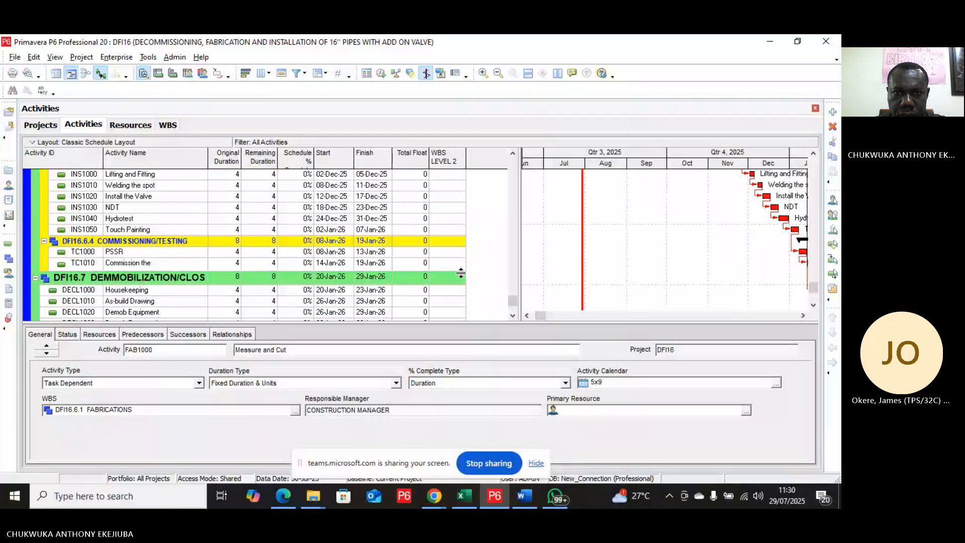
pyautogui.click(457, 267)
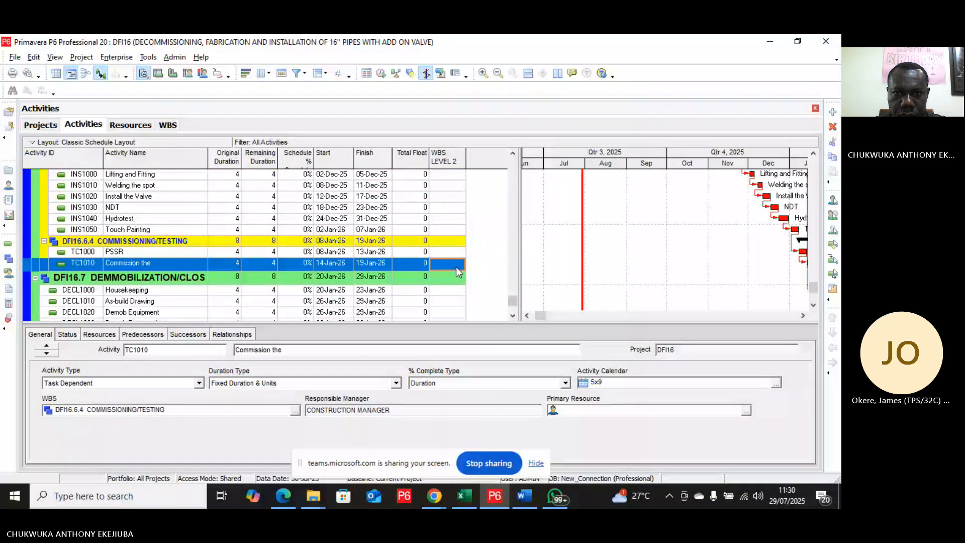
pyautogui.scroll(8, 457, 267)
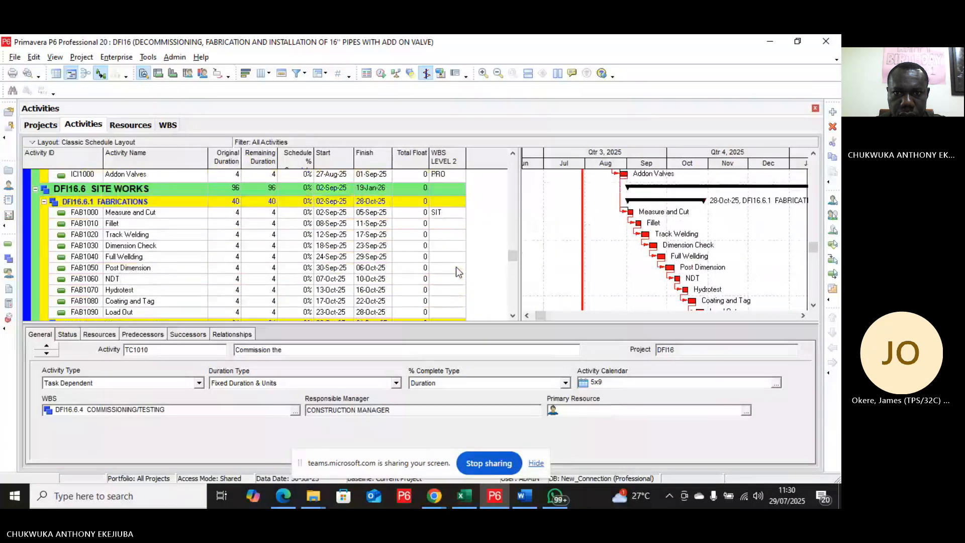
pyautogui.click(457, 260)
pyautogui.scroll(-6, 458, 261)
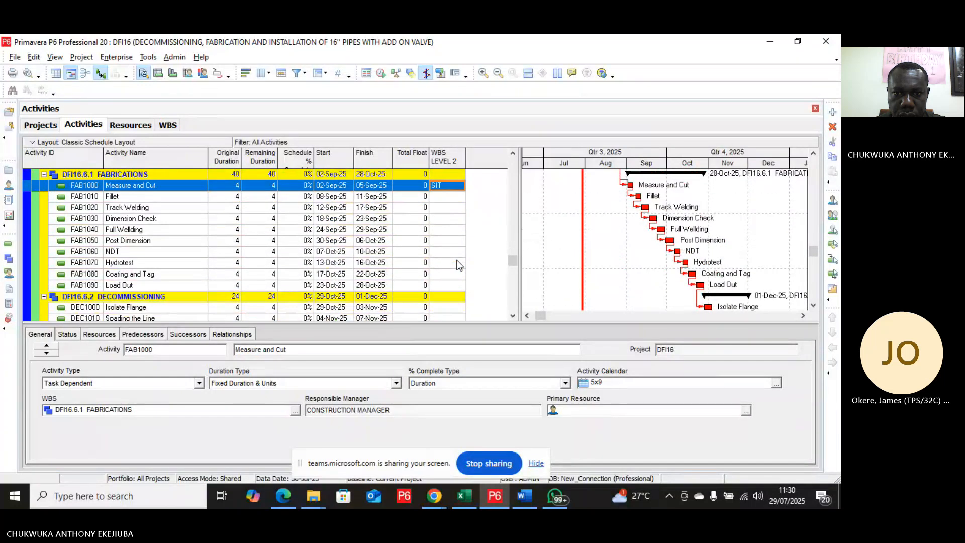
pyautogui.scroll(-4, 458, 265)
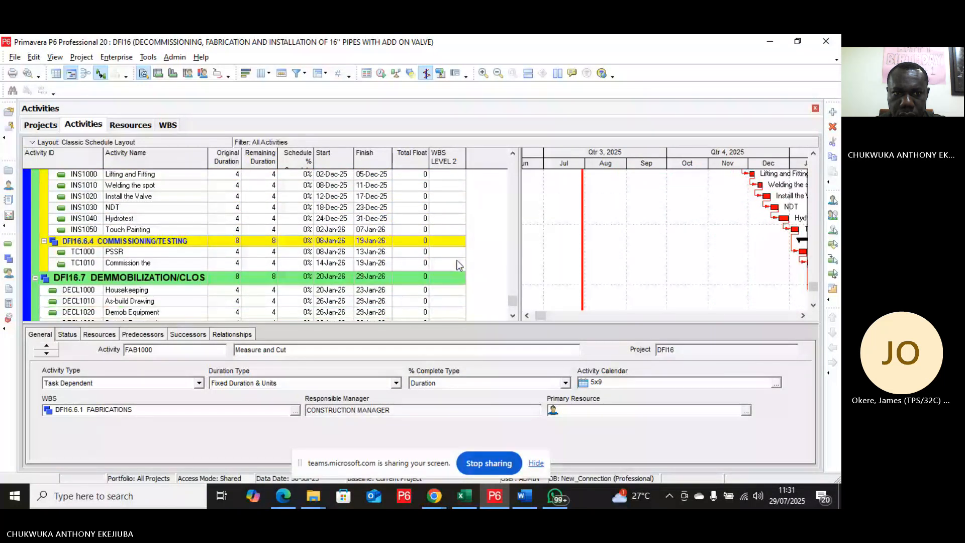
pyautogui.keyDown('shift'); pyautogui.click(454, 262); pyautogui.keyUp('shift')
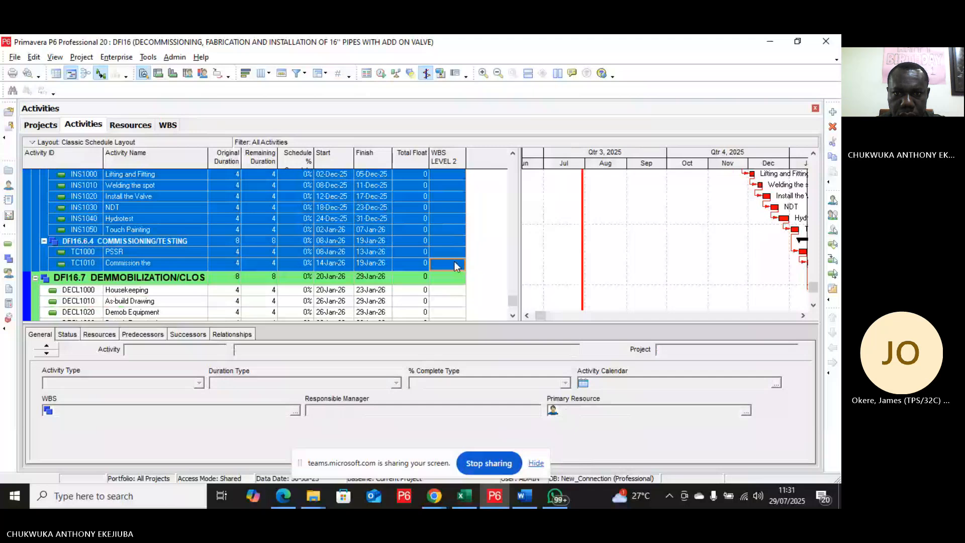
pyautogui.rightClick(455, 262)
pyautogui.click(488, 253)
pyautogui.scroll(-1, 489, 255)
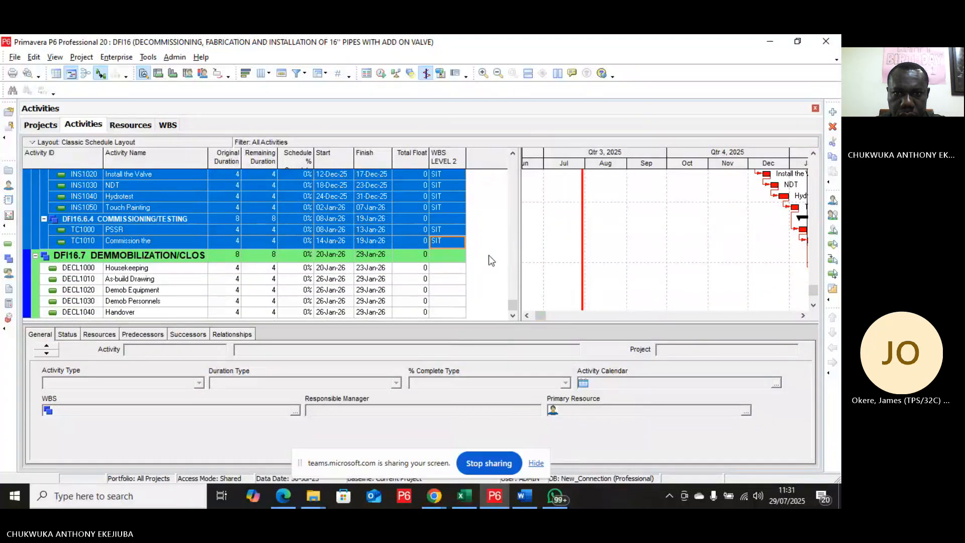
# Step: Assign the DEM code value to Housekeeping and fill it down through the demobilization activities to Handover
pyautogui.click(447, 270)
pyautogui.click(447, 270)
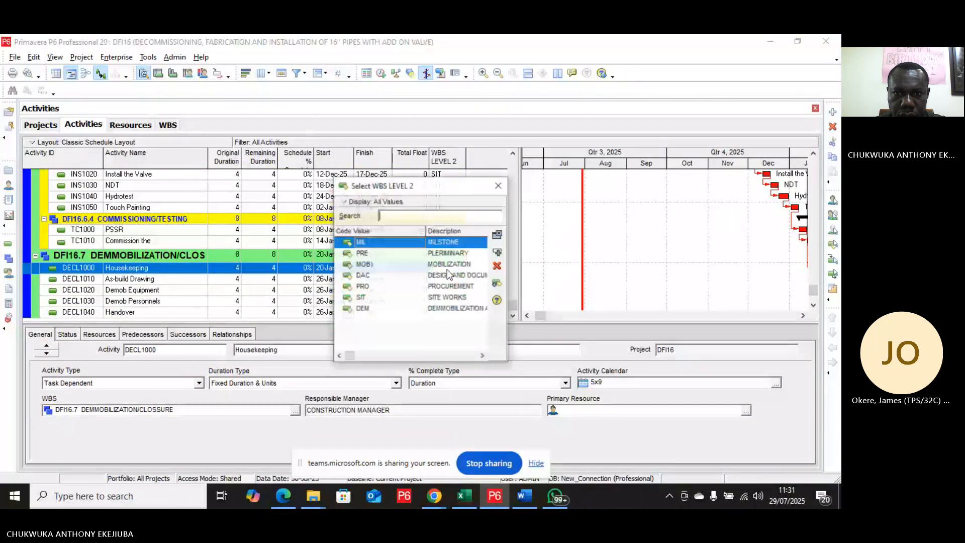
pyautogui.click(460, 308)
pyautogui.click(498, 252)
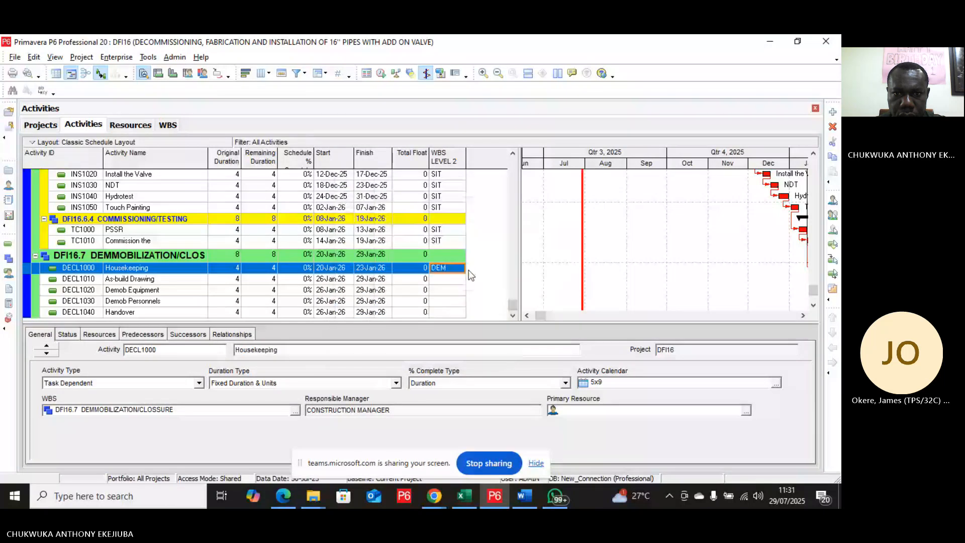
pyautogui.keyDown('shift'); pyautogui.click(449, 313); pyautogui.keyUp('shift')
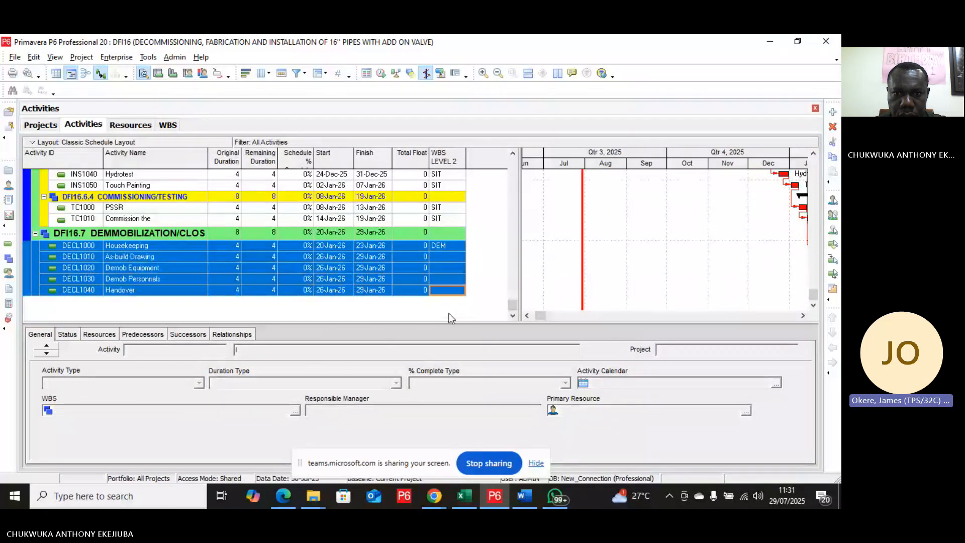
pyautogui.rightClick(453, 282)
pyautogui.click(493, 254)
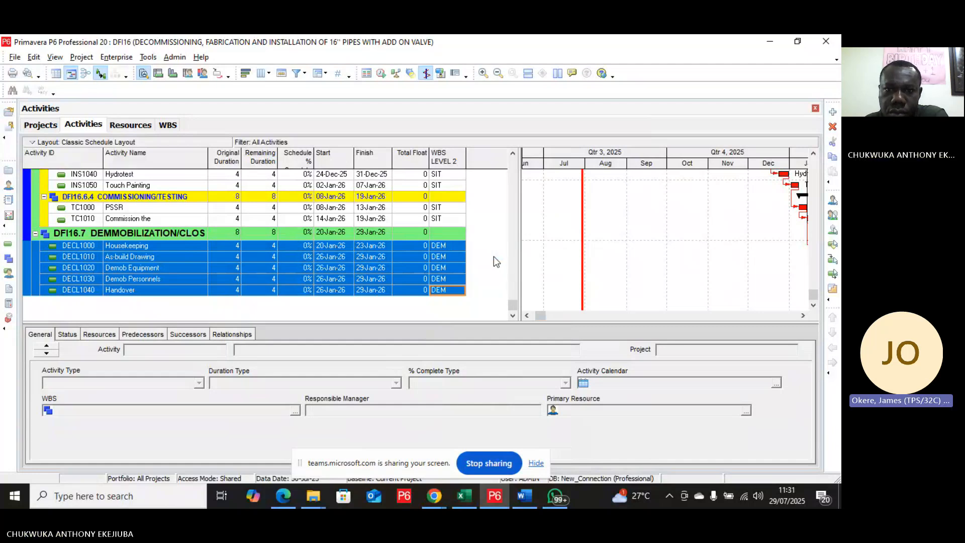
pyautogui.click(494, 256)
# Step: Scroll through the whole schedule to review the WBS LEVEL 2 values assigned to every activity
pyautogui.scroll(10, 494, 250)
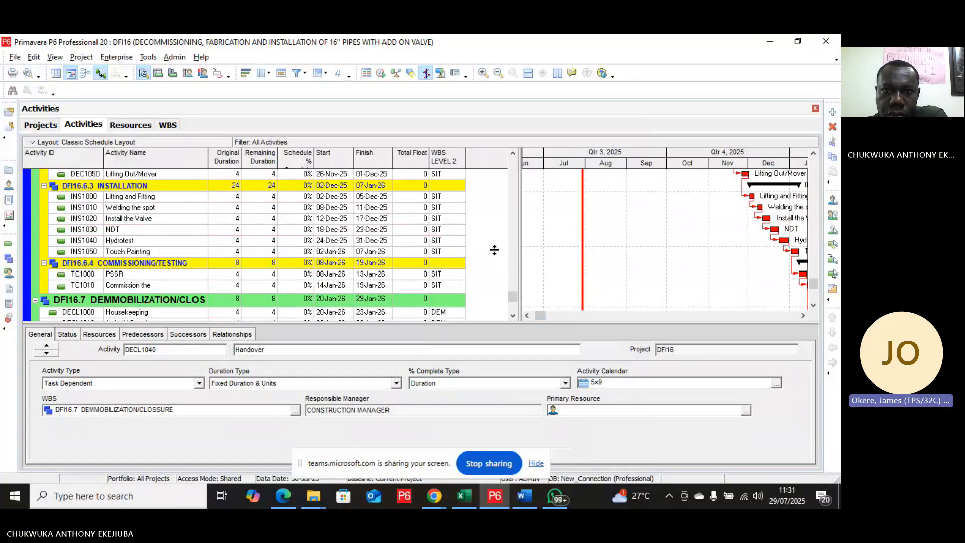
pyautogui.scroll(12, 496, 256)
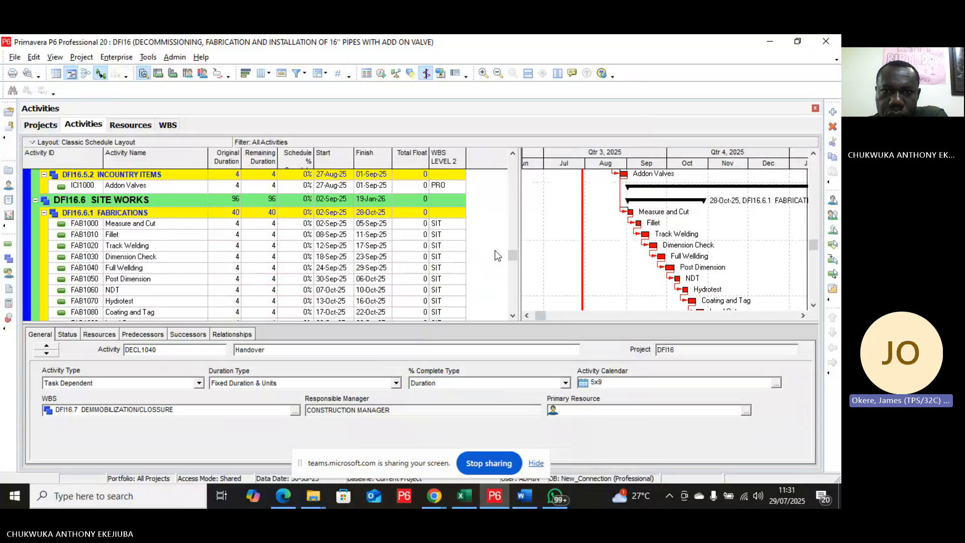
pyautogui.scroll(3, 496, 256)
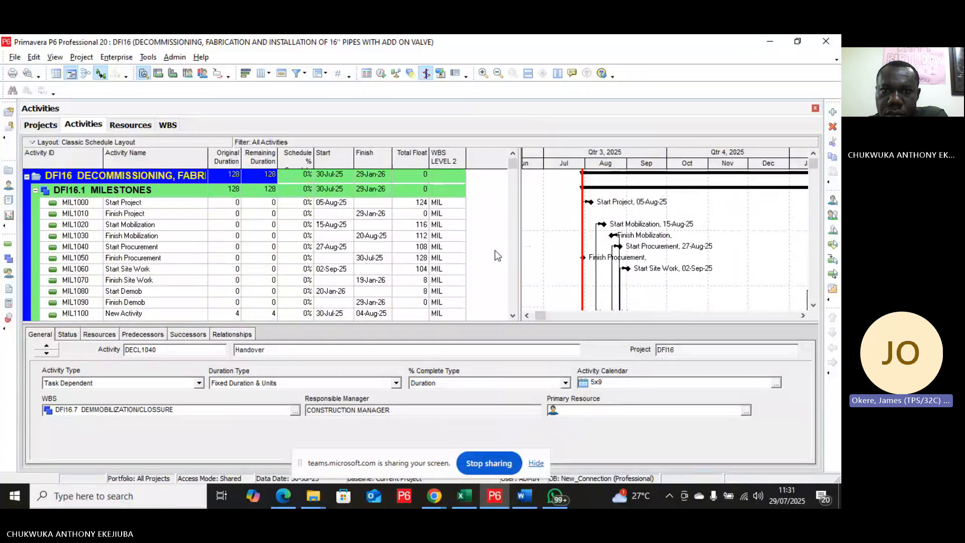
pyautogui.scroll(-4, 497, 256)
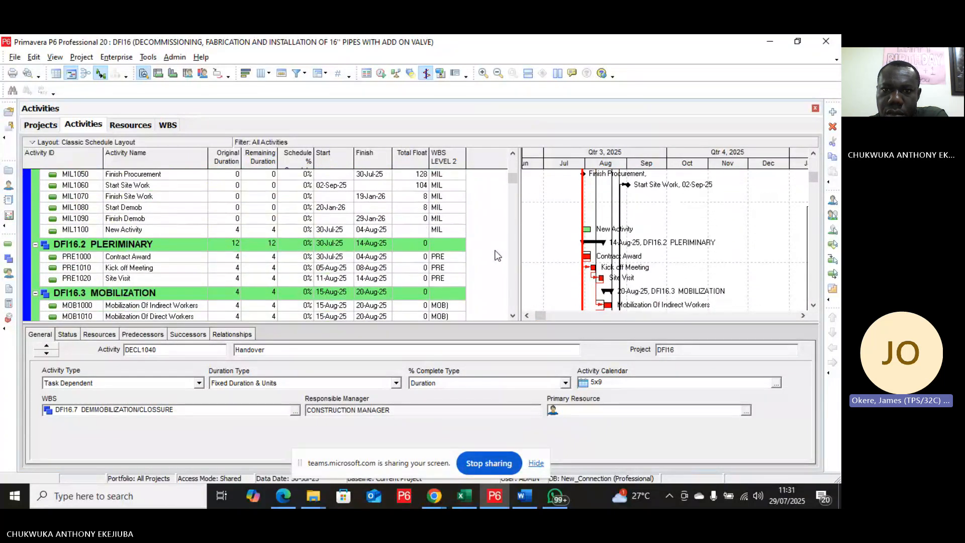
pyautogui.scroll(2, 497, 255)
pyautogui.scroll(-1, 497, 255)
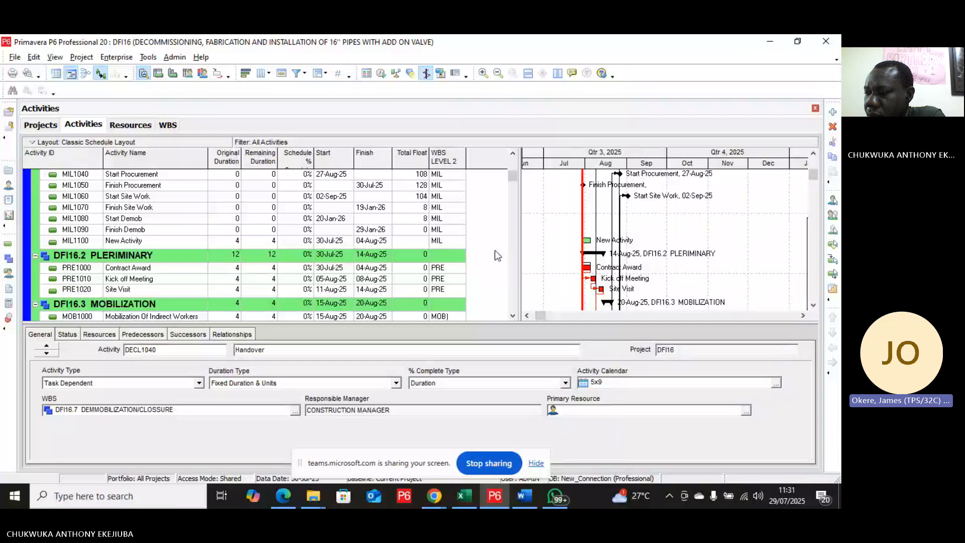
pyautogui.scroll(5, 497, 256)
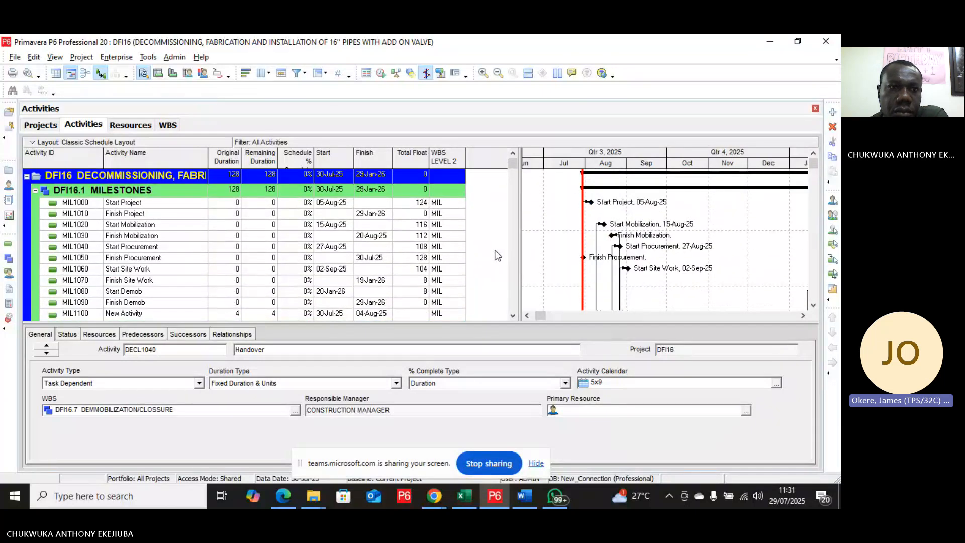
# Step: Open the 3BDF Construction of 3 Bed Room Flat project from the projects list
pyautogui.click(46, 123)
pyautogui.scroll(-8, 303, 243)
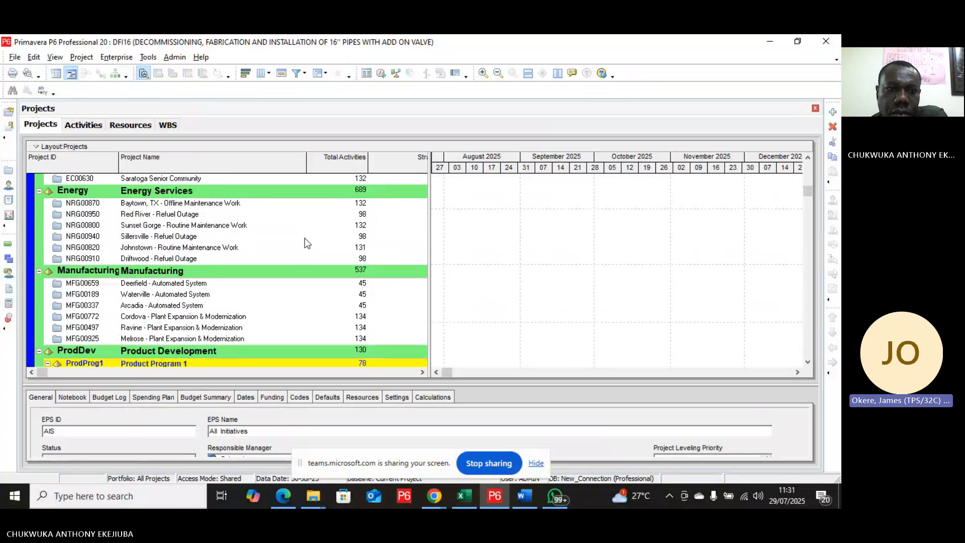
pyautogui.scroll(-12, 302, 239)
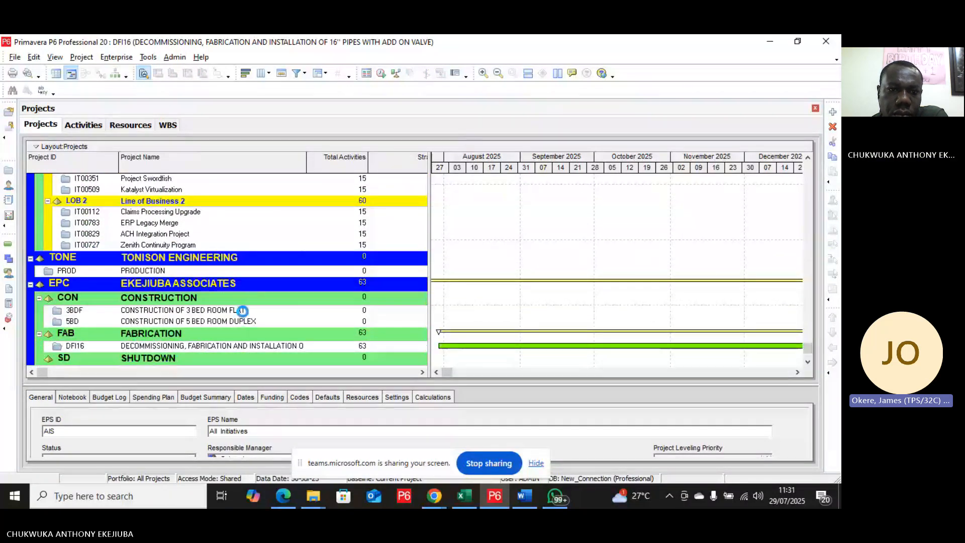
pyautogui.rightClick(243, 312)
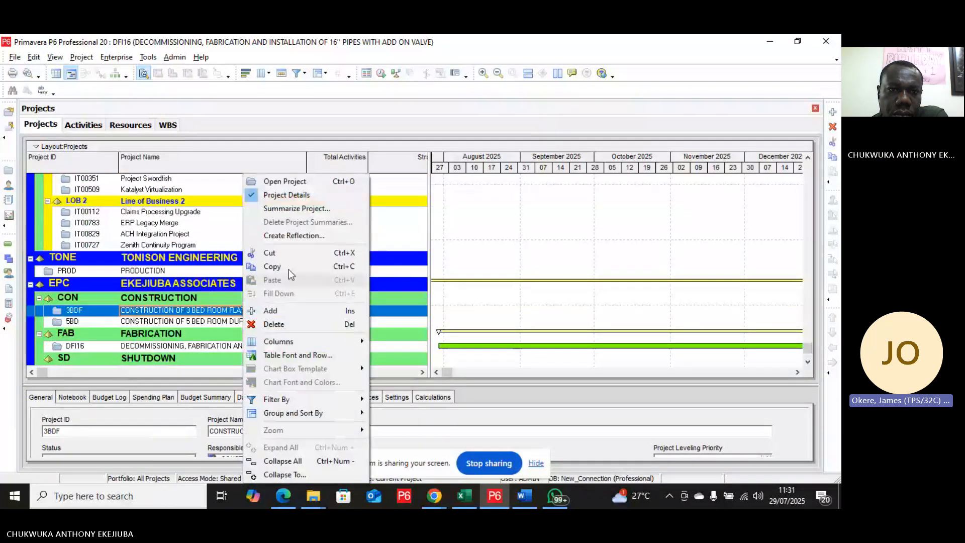
pyautogui.click(282, 182)
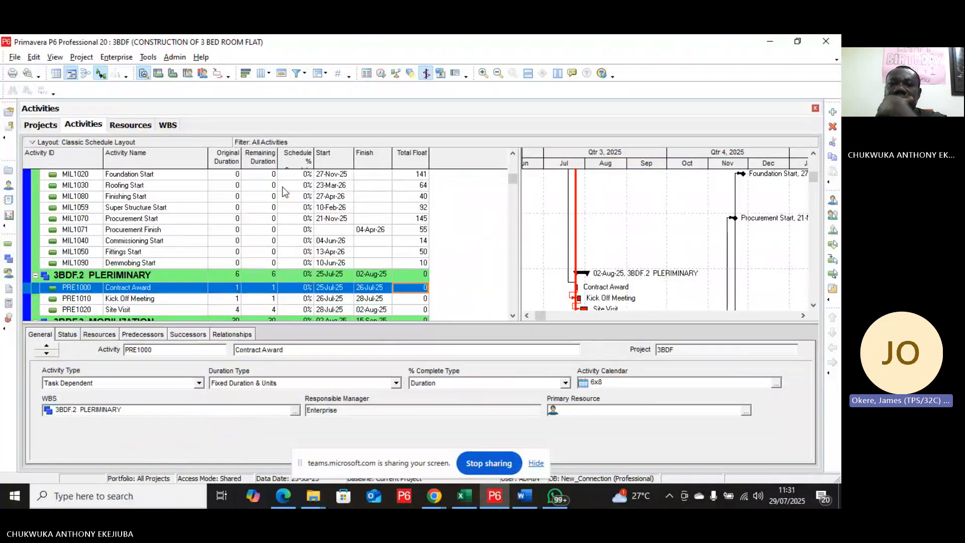
pyautogui.scroll(5, 285, 191)
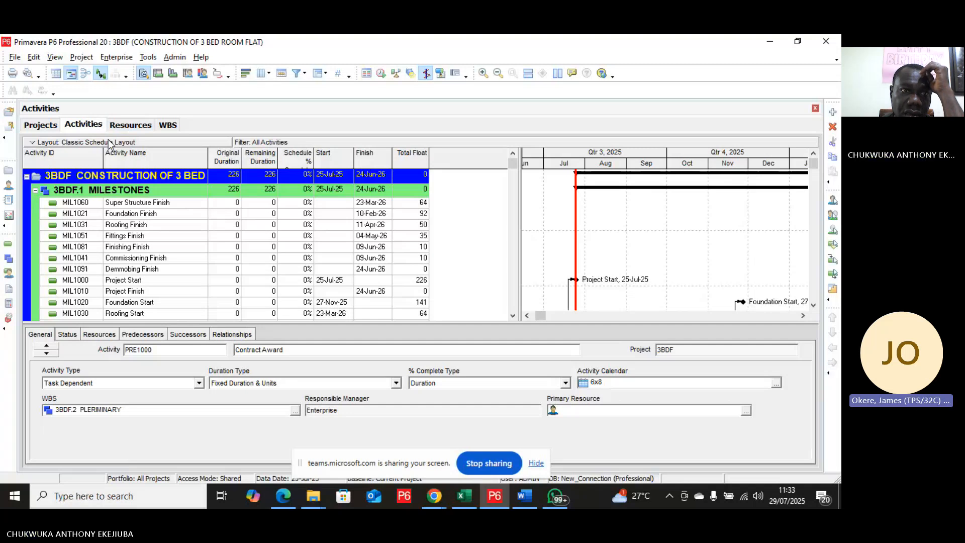
pyautogui.click(32, 144)
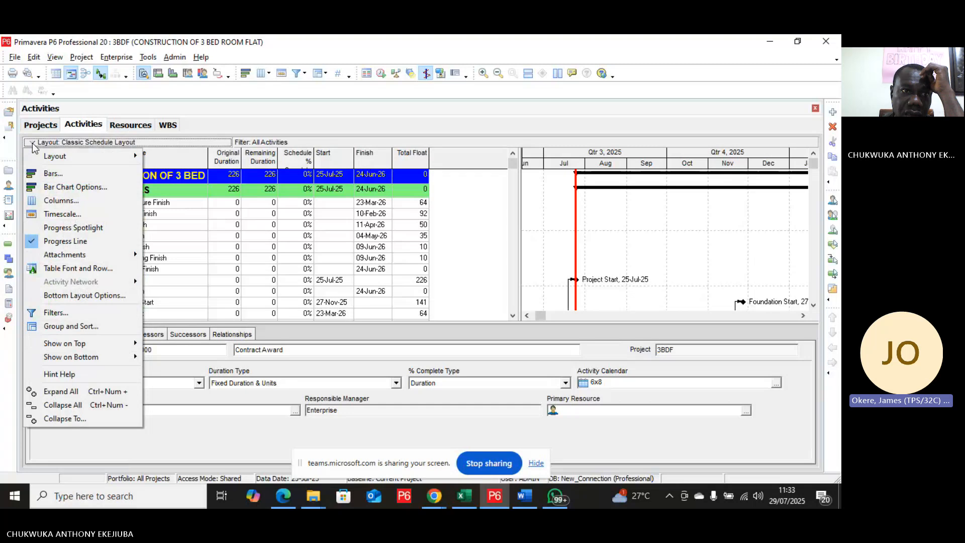
pyautogui.click(116, 143)
pyautogui.click(116, 143)
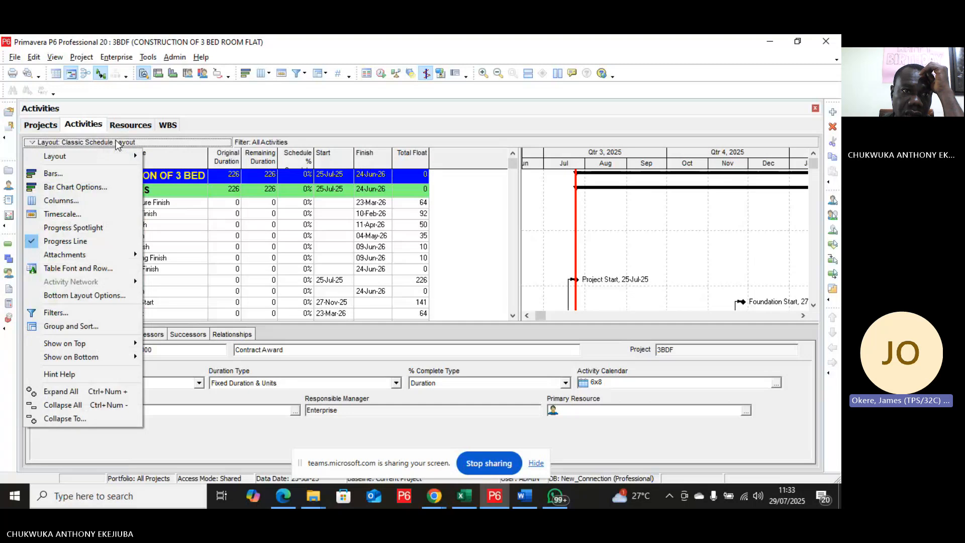
pyautogui.click(292, 221)
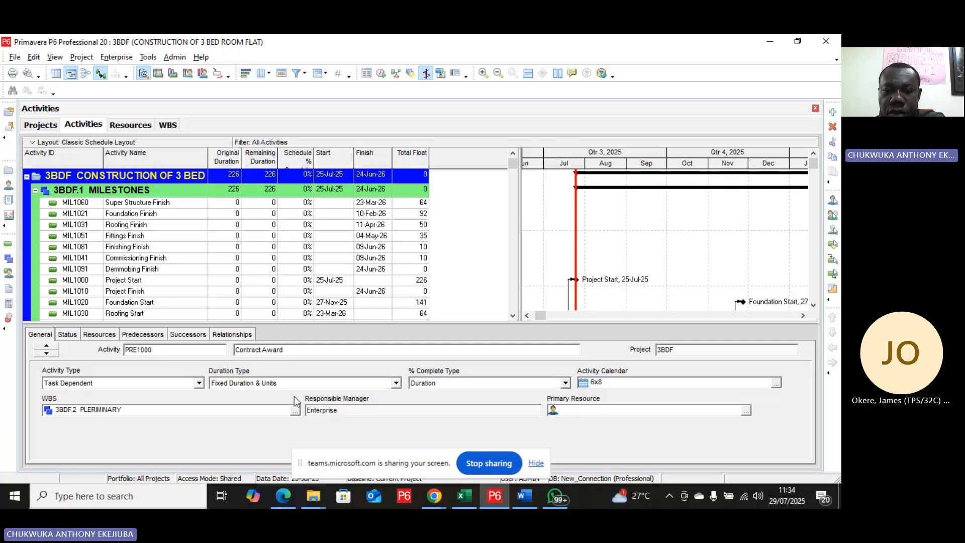
# Step: Switch to the Excel resource list and set the Communication Plan (IFC1020) resource to PROJECT MANAGER
pyautogui.click(470, 505)
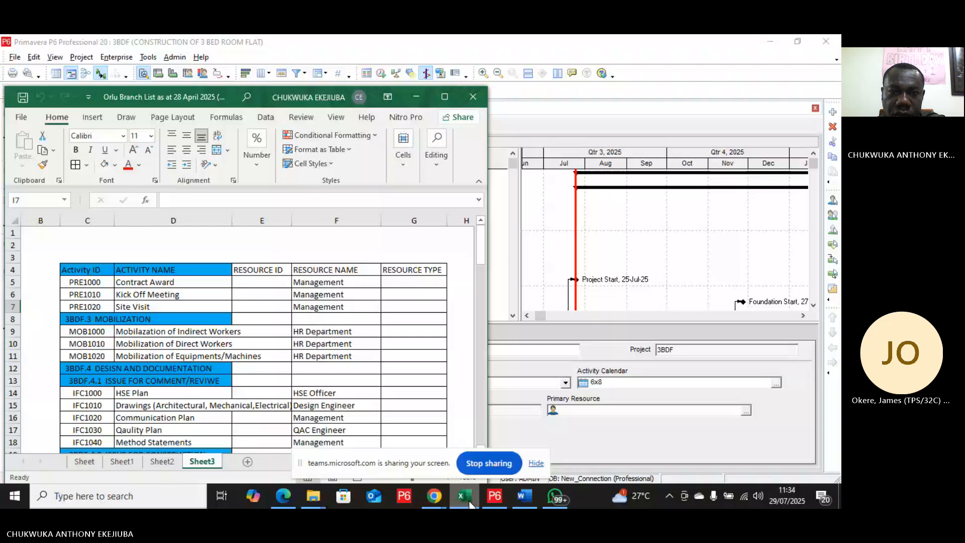
pyautogui.click(444, 97)
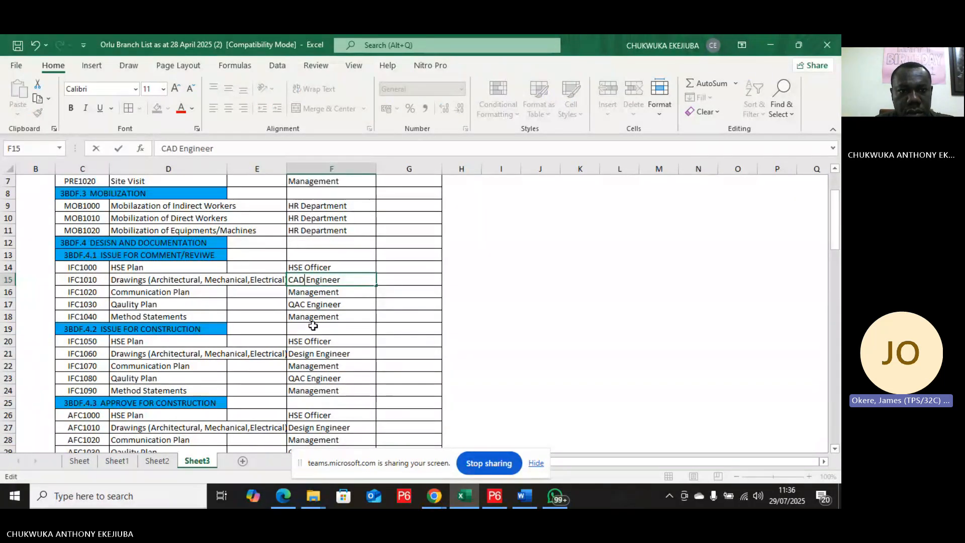
pyautogui.click(318, 293)
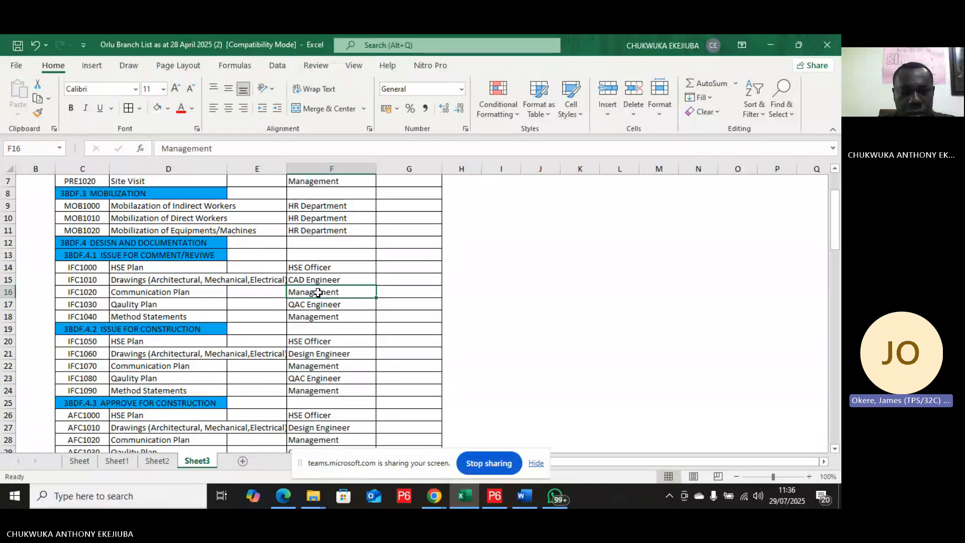
pyautogui.write('PR')
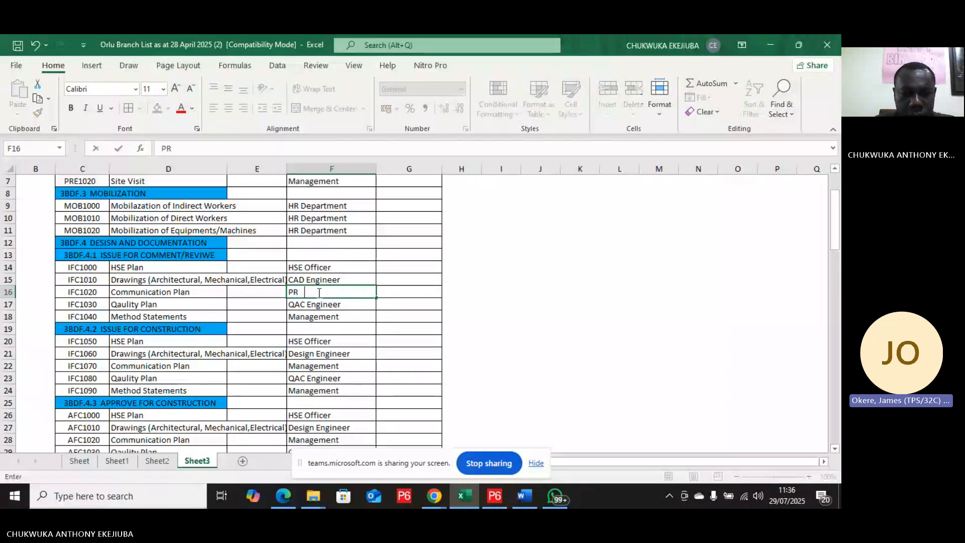
pyautogui.write('OJECT')
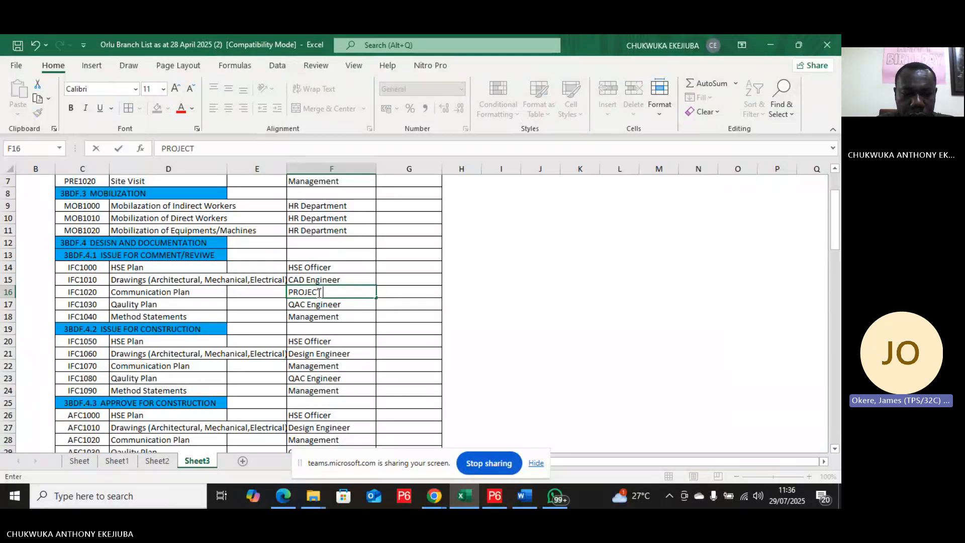
pyautogui.write(' MANAGER')
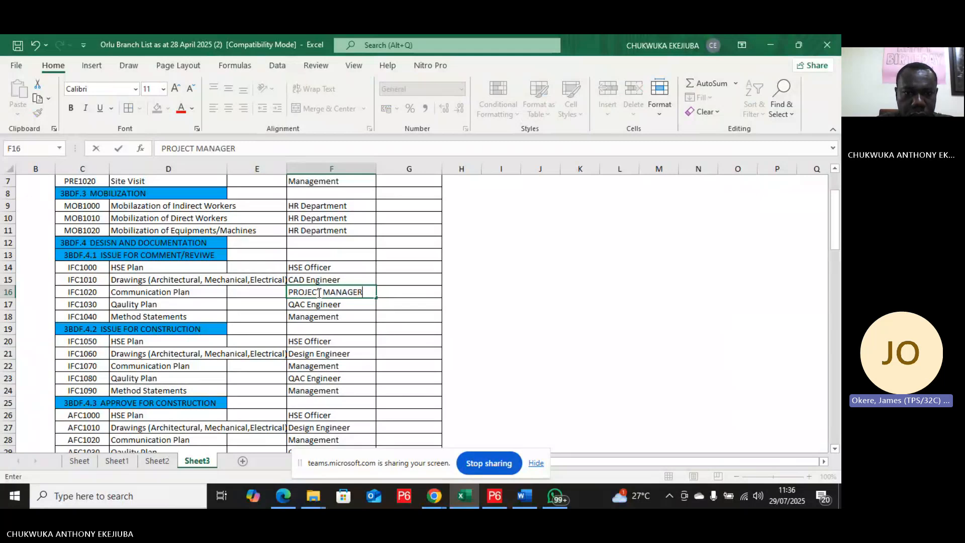
# Step: Set the Method Statements (IFC1040) resource name to Project Manager
pyautogui.click(325, 319)
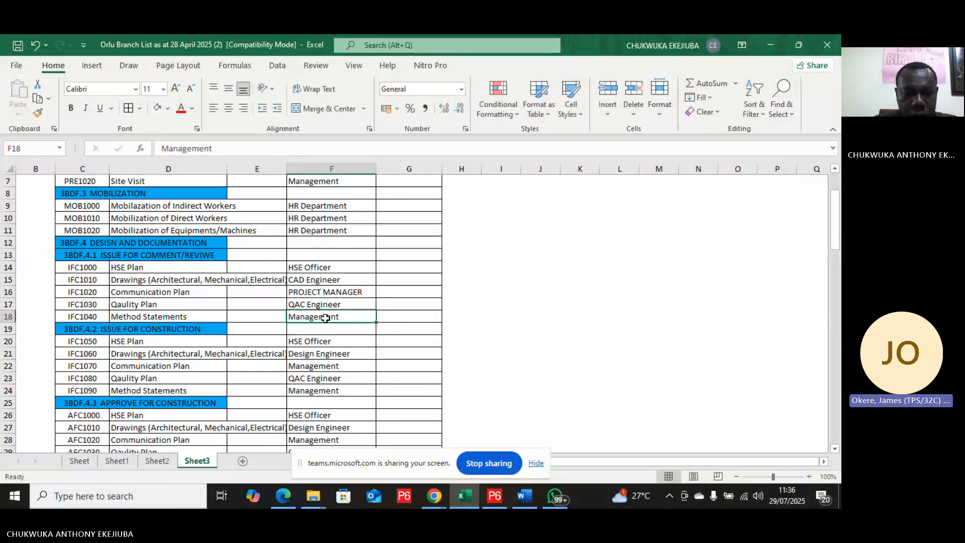
pyautogui.write('C')
pyautogui.press('BackSpace')
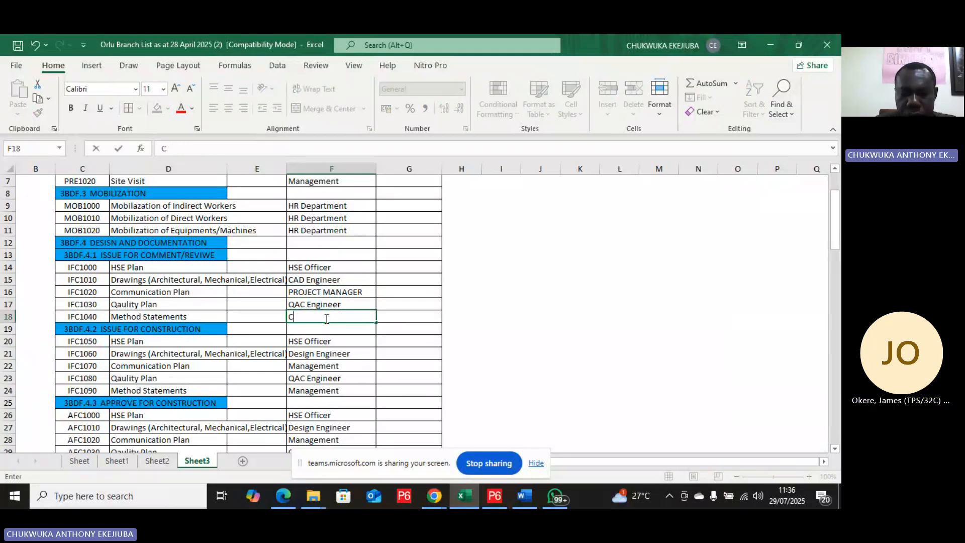
pyautogui.press('BackSpace')
pyautogui.write('P')
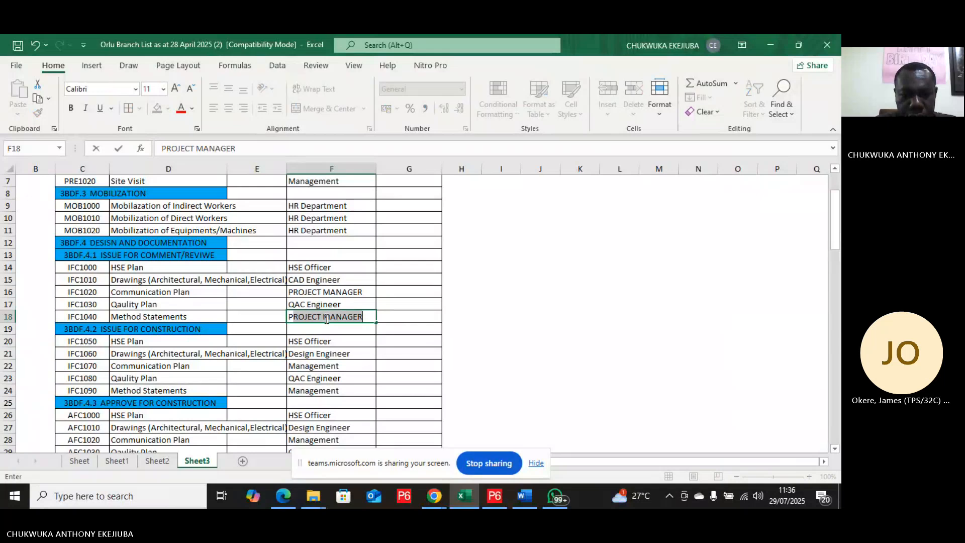
pyautogui.write('rojec')
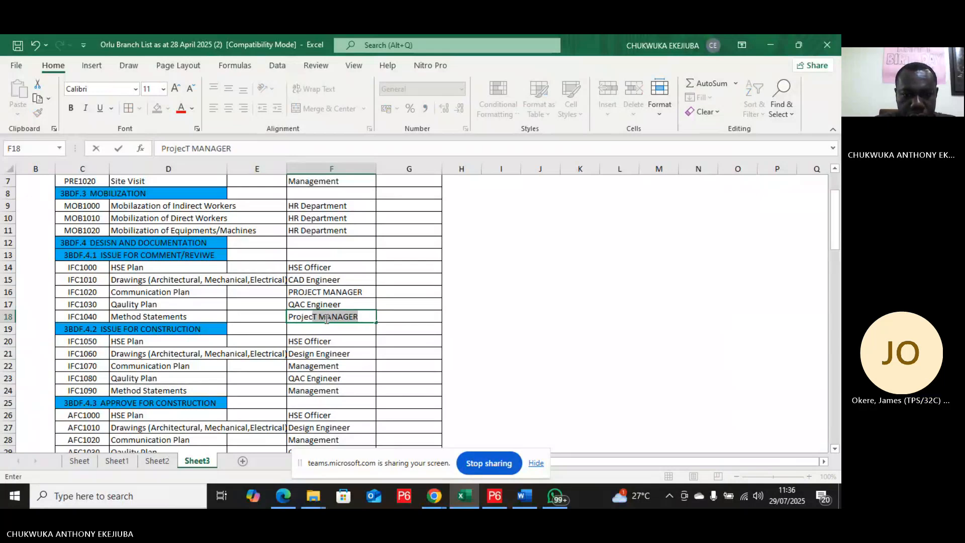
pyautogui.write('t Man')
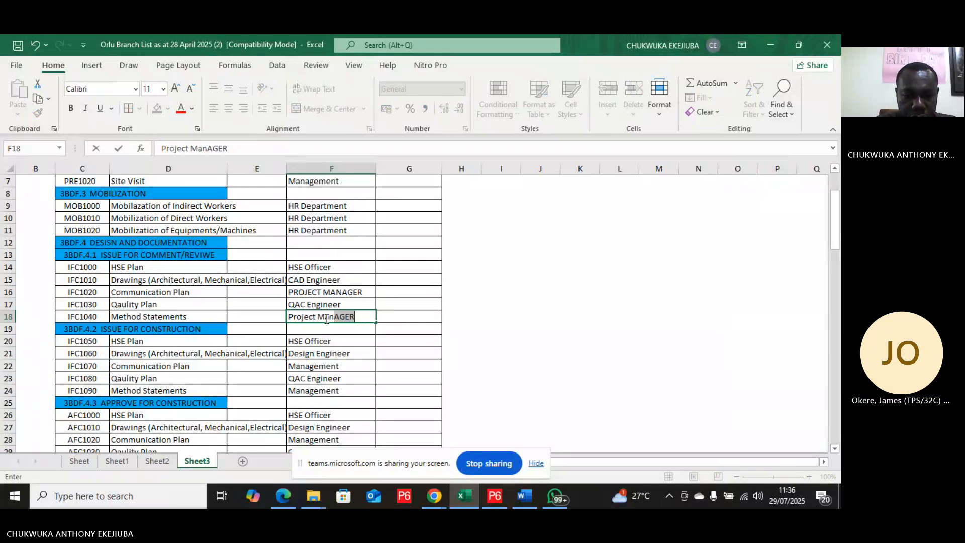
pyautogui.write('ager')
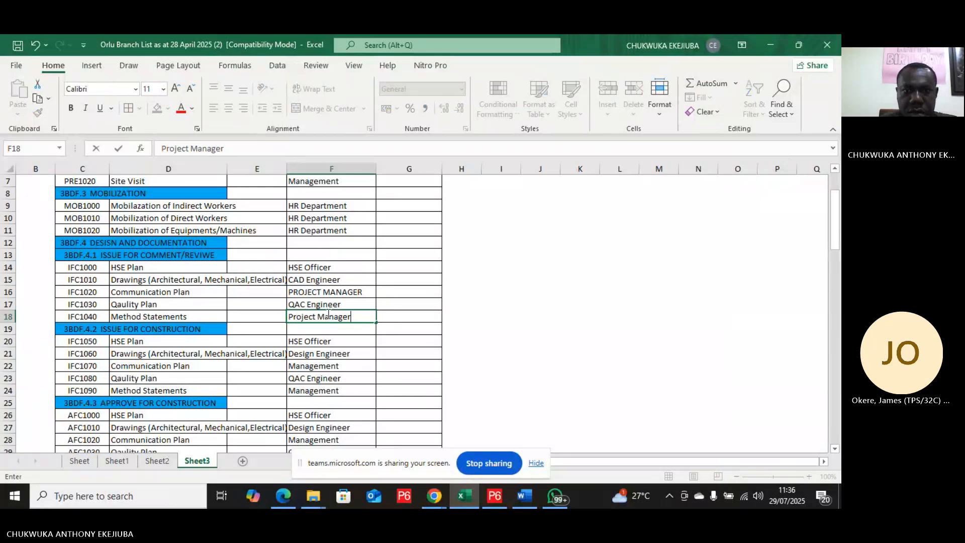
# Step: Retype the Communication Plan (IFC1020) resource name as Project Manager in title case
pyautogui.doubleClick(342, 292)
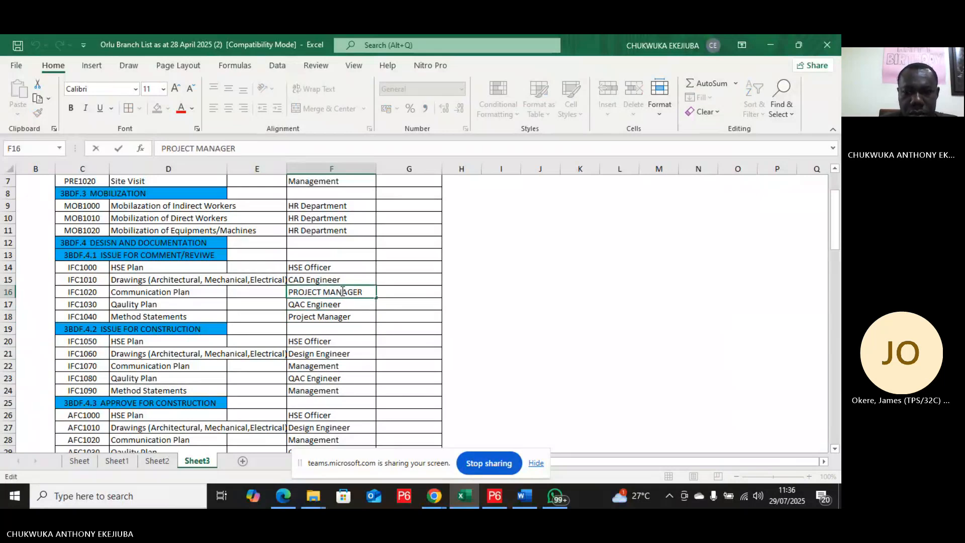
pyautogui.press('Delete')
pyautogui.press('Delete')
pyautogui.press('Delete')
pyautogui.press('BackSpace')
pyautogui.press('BackSpace')
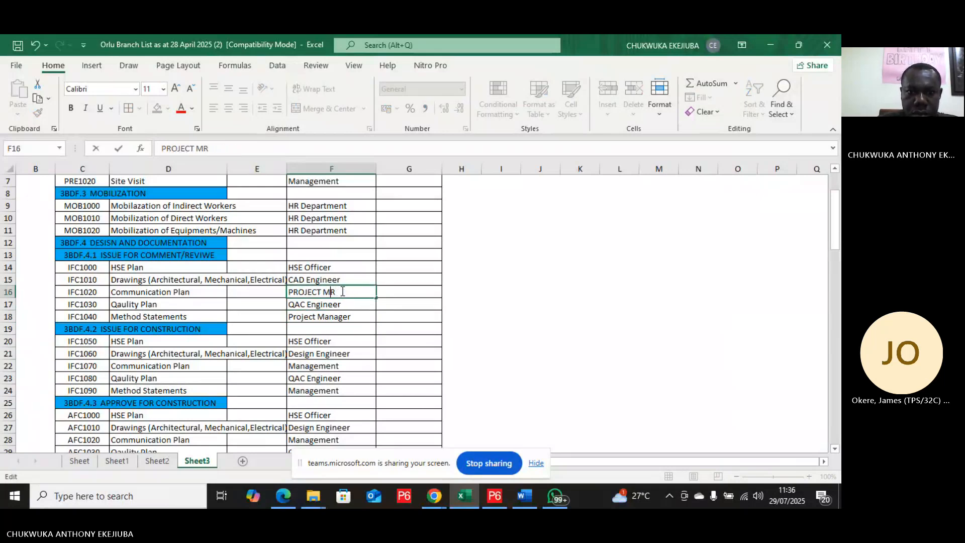
pyautogui.press('BackSpace')
pyautogui.press('BackSpace')
pyautogui.press('BackSpace')
pyautogui.press('BackSpace')
pyautogui.press('BackSpace')
pyautogui.press('BackSpace')
pyautogui.press('BackSpace')
pyautogui.press('BackSpace')
pyautogui.press('Delete')
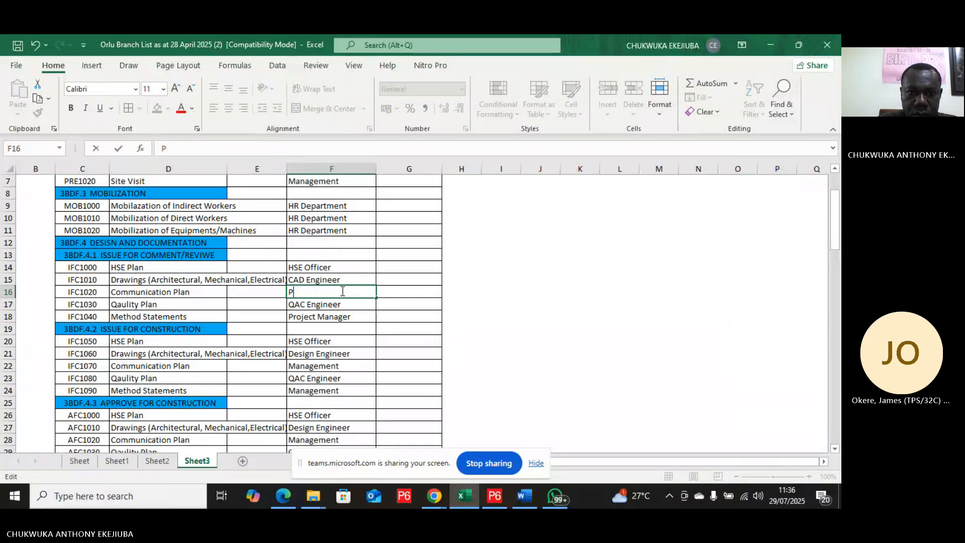
pyautogui.write('roj')
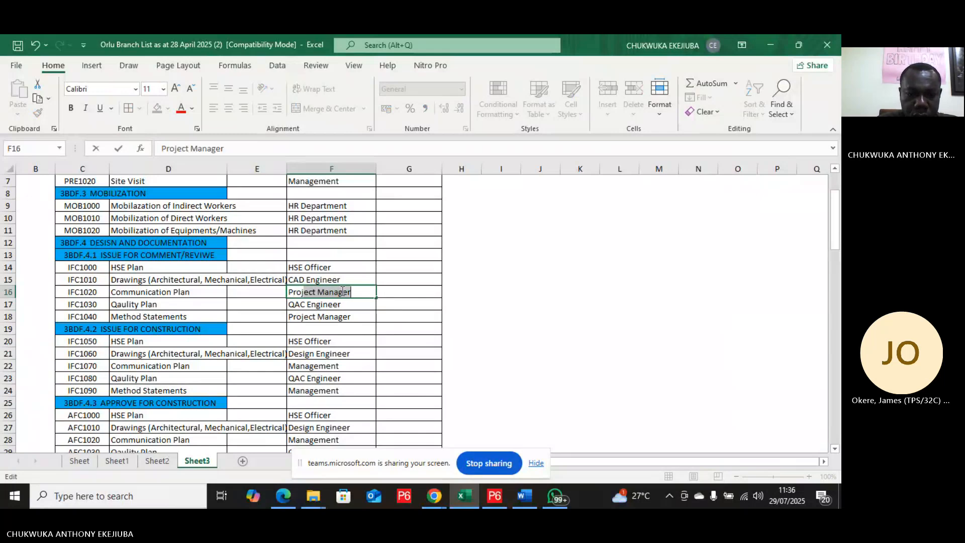
pyautogui.click(346, 344)
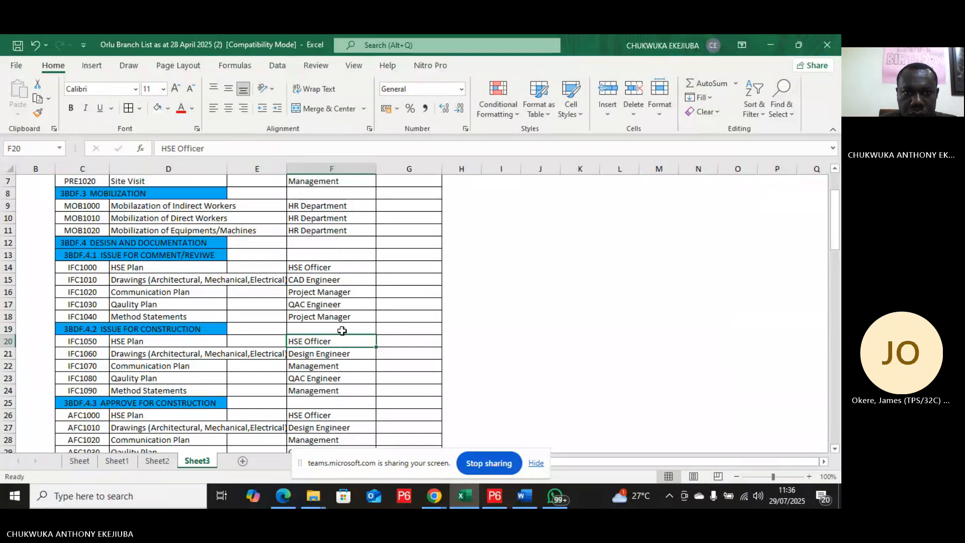
# Step: Set the Mobilization of Equipments/Machines (MOB1020) resource name to Logistics
pyautogui.click(333, 233)
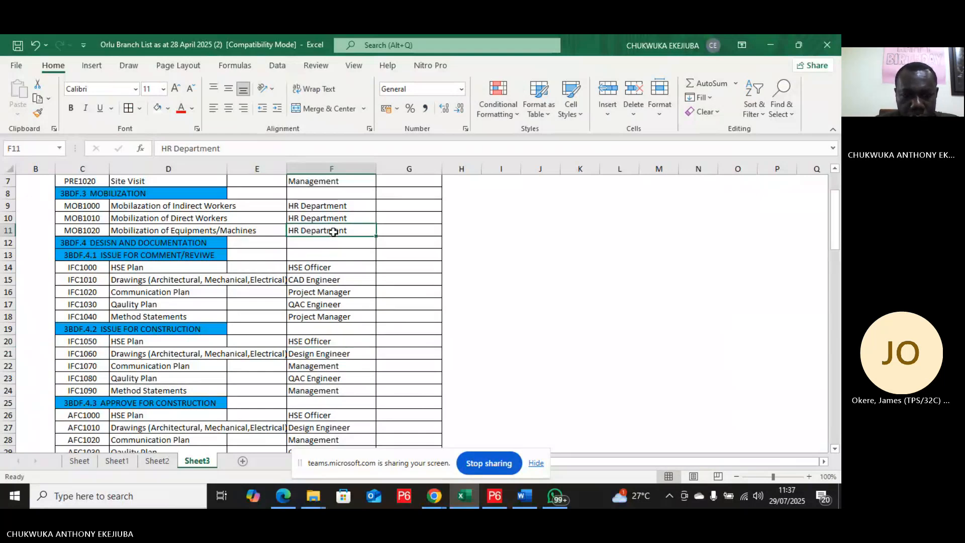
pyautogui.write('Logist')
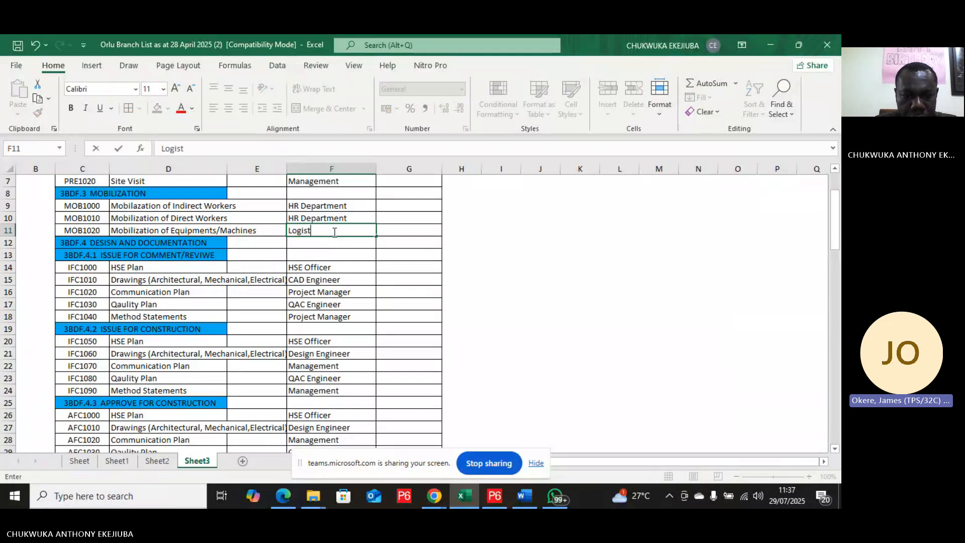
pyautogui.write('ice')
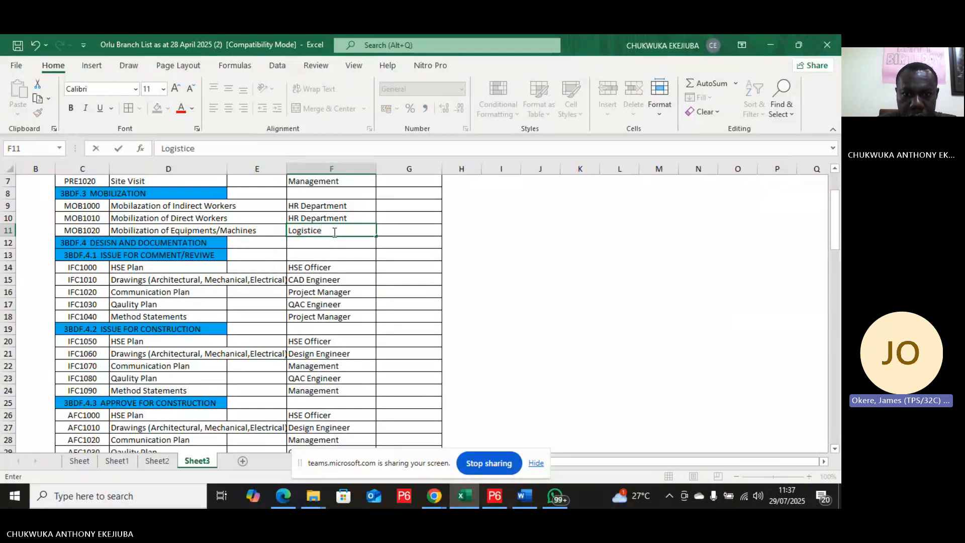
pyautogui.press('BackSpace')
pyautogui.write('c')
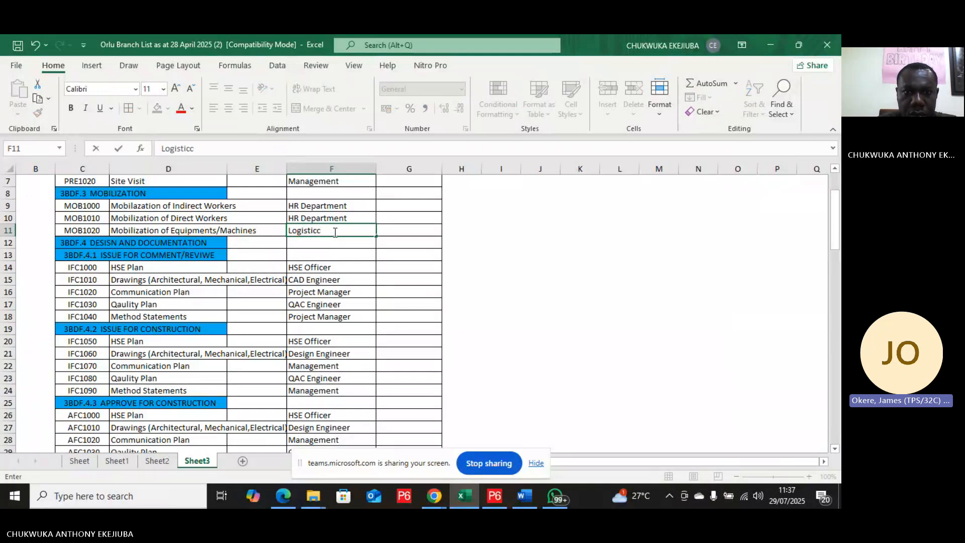
pyautogui.press('BackSpace')
pyautogui.write('s')
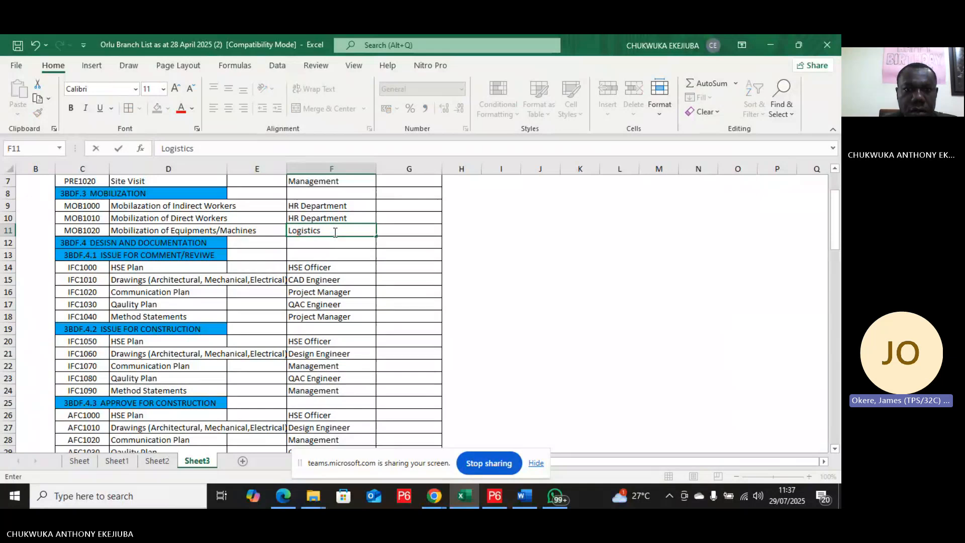
# Step: Copy HSE Officer into the resource names for Mobilization of Indirect Workers and Direct Workers
pyautogui.click(332, 264)
pyautogui.rightClick(332, 263)
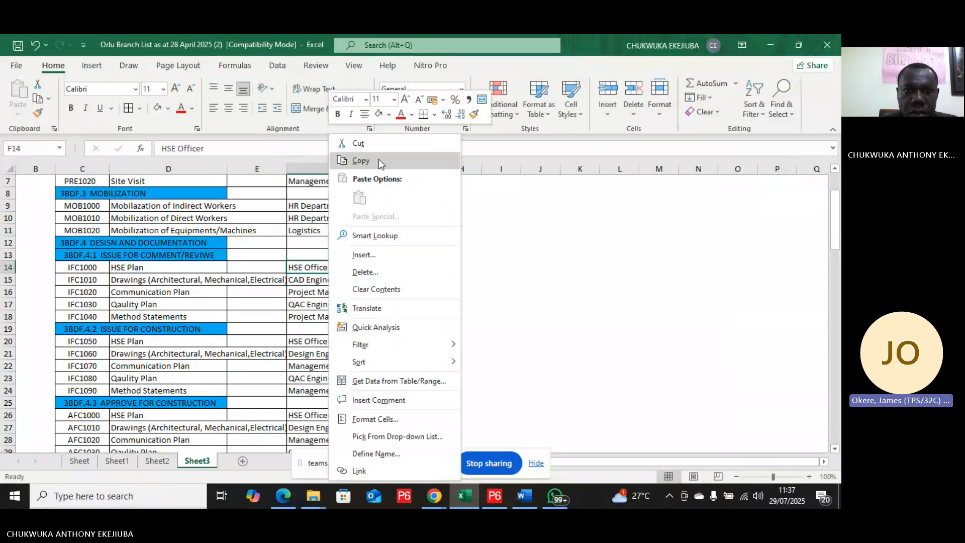
pyautogui.click(362, 160)
pyautogui.moveTo(334, 205); pyautogui.dragTo(336, 215)
pyautogui.rightClick(336, 215)
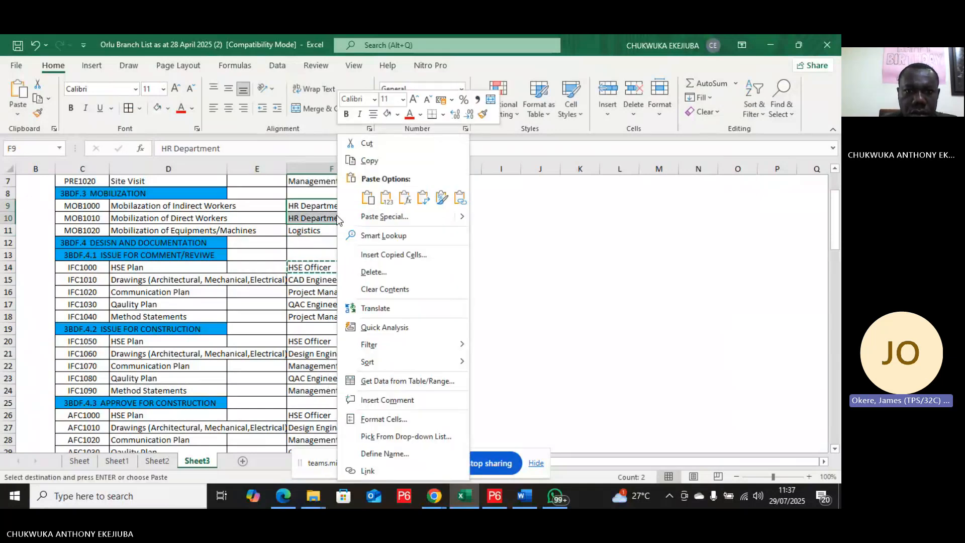
pyautogui.click(374, 193)
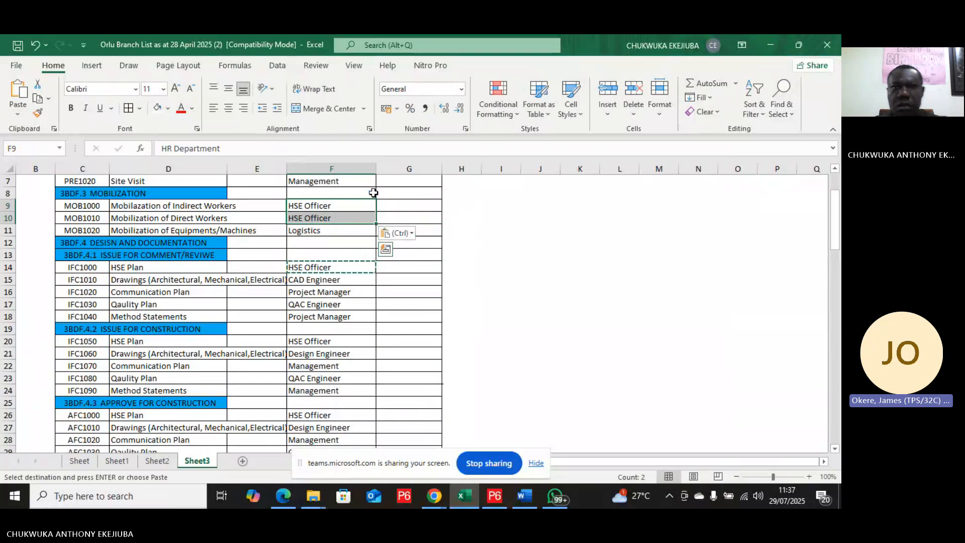
pyautogui.click(487, 265)
pyautogui.press('Escape')
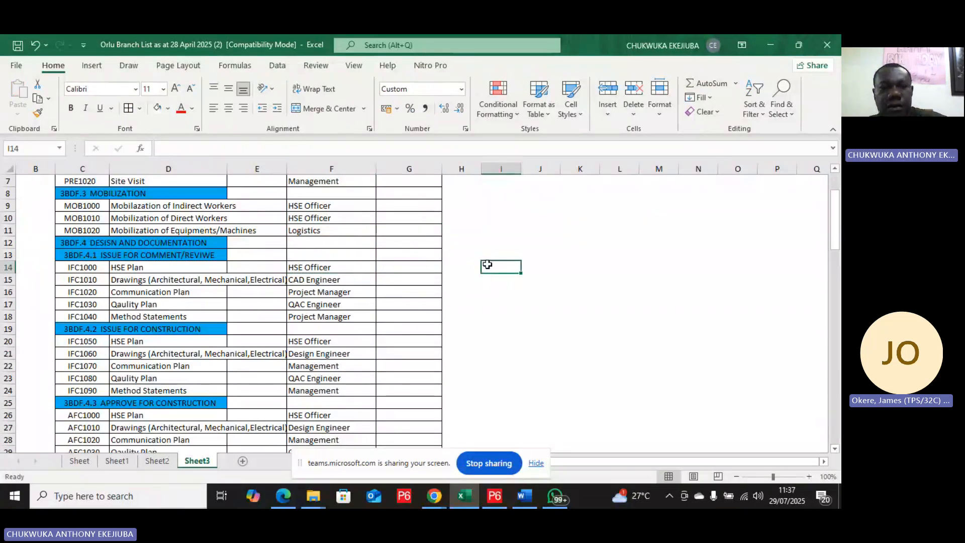
# Step: Switch to the P6 Resources window and scroll through the full resource list
pyautogui.scroll(2, 376, 315)
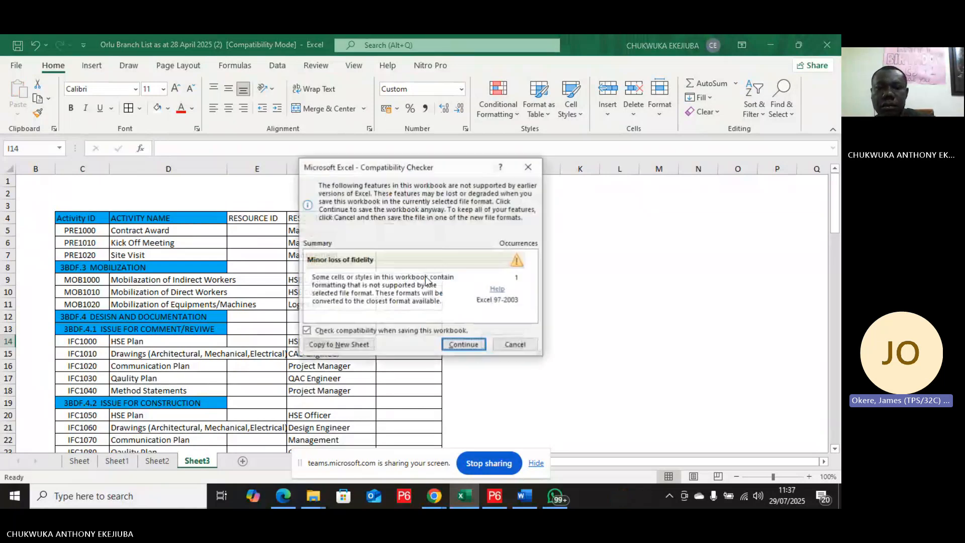
pyautogui.click(522, 165)
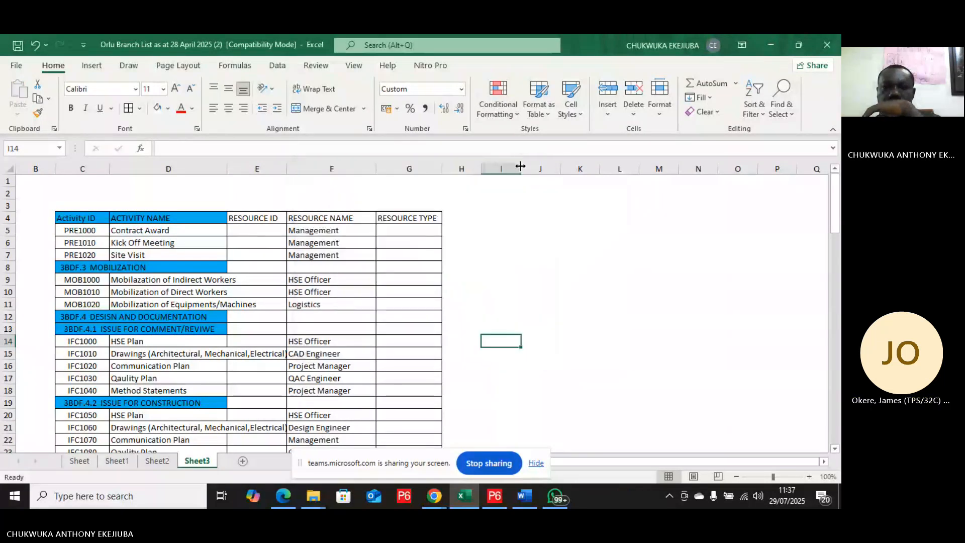
pyautogui.click(769, 46)
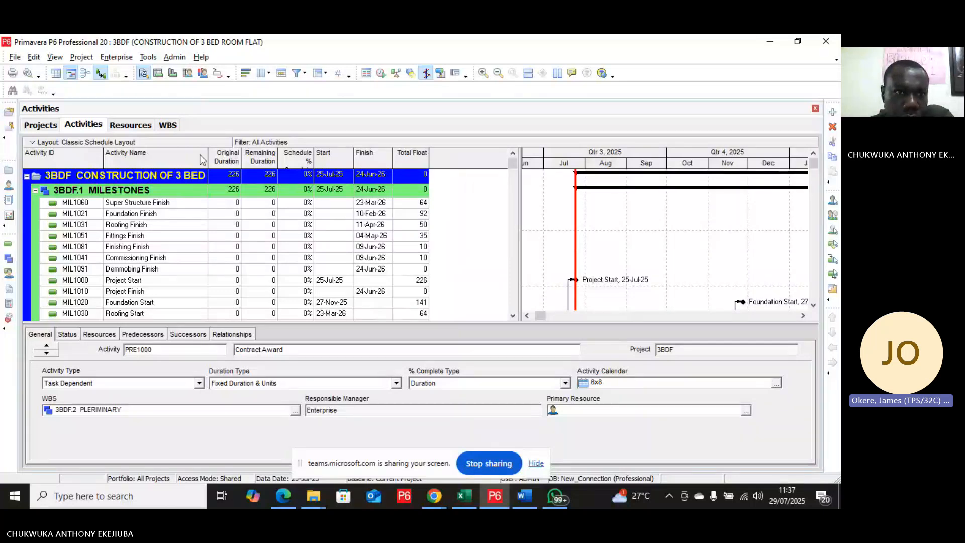
pyautogui.click(142, 125)
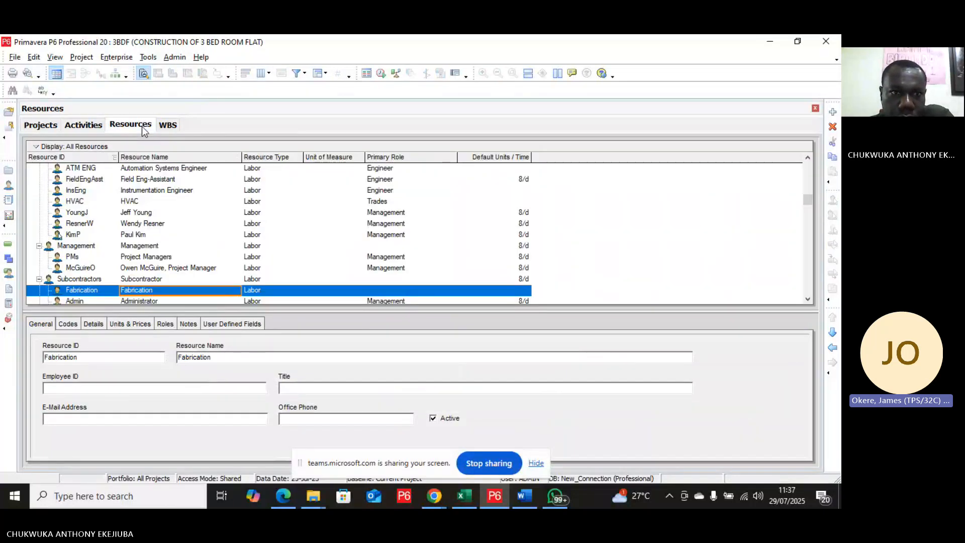
pyautogui.scroll(-4, 198, 149)
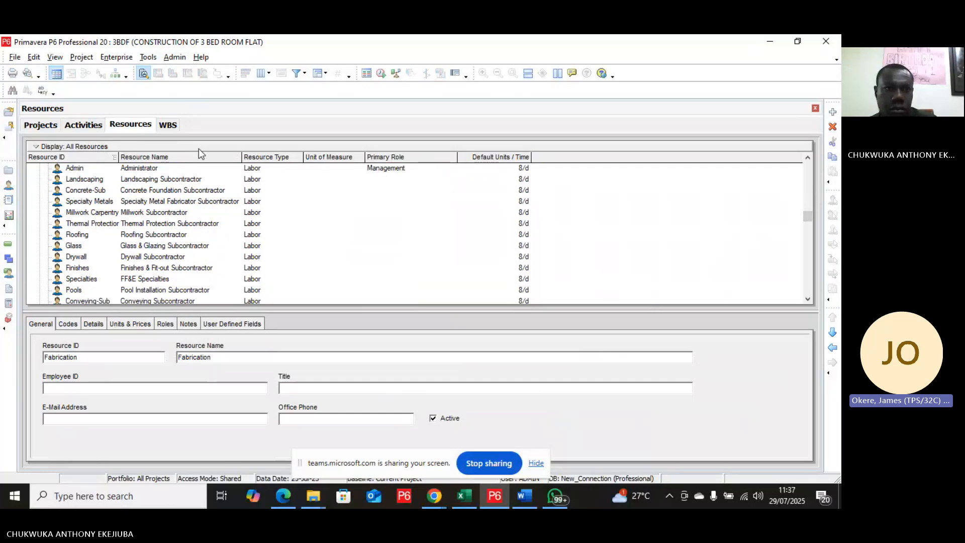
pyautogui.scroll(-14, 198, 148)
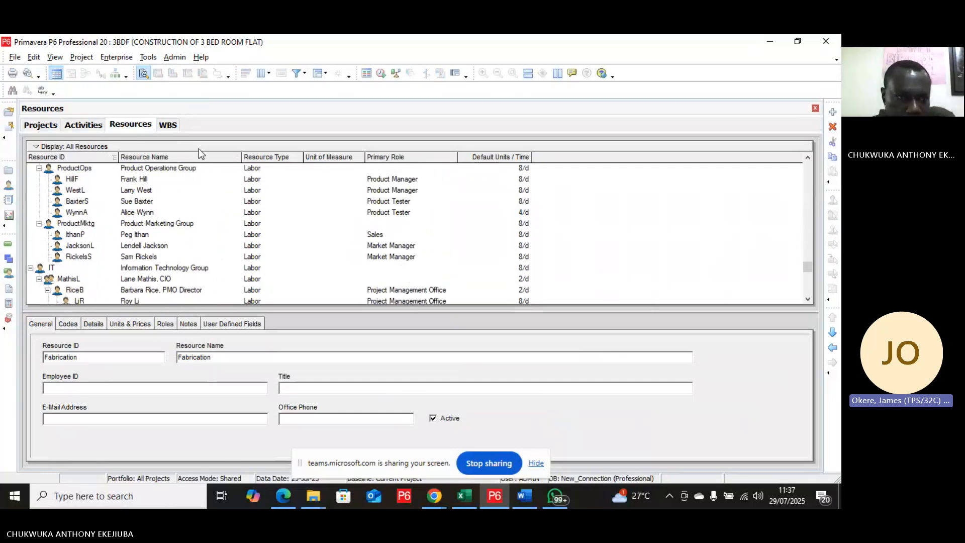
pyautogui.scroll(-7, 198, 149)
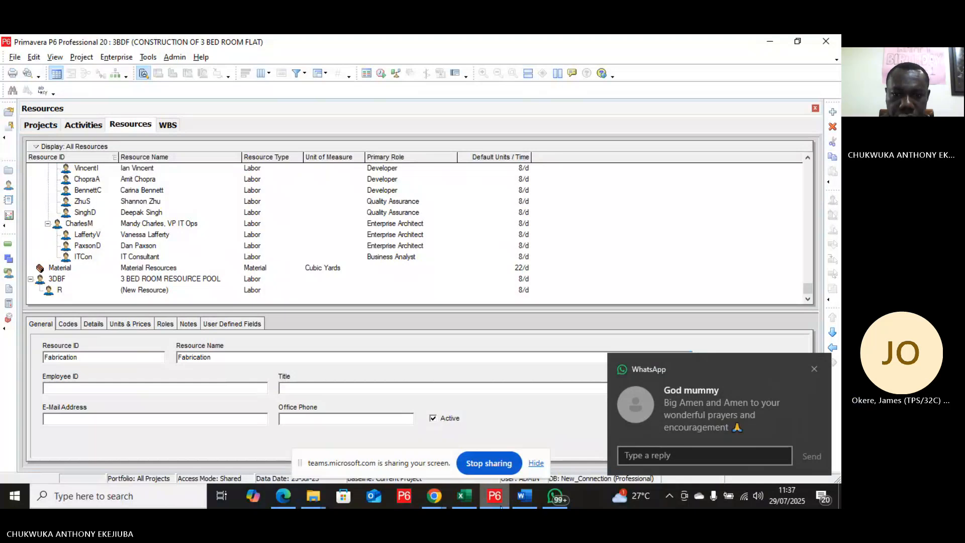
# Step: Switch to the Excel resource sheet and turn on filtering for the activity table's header row
pyautogui.click(462, 503)
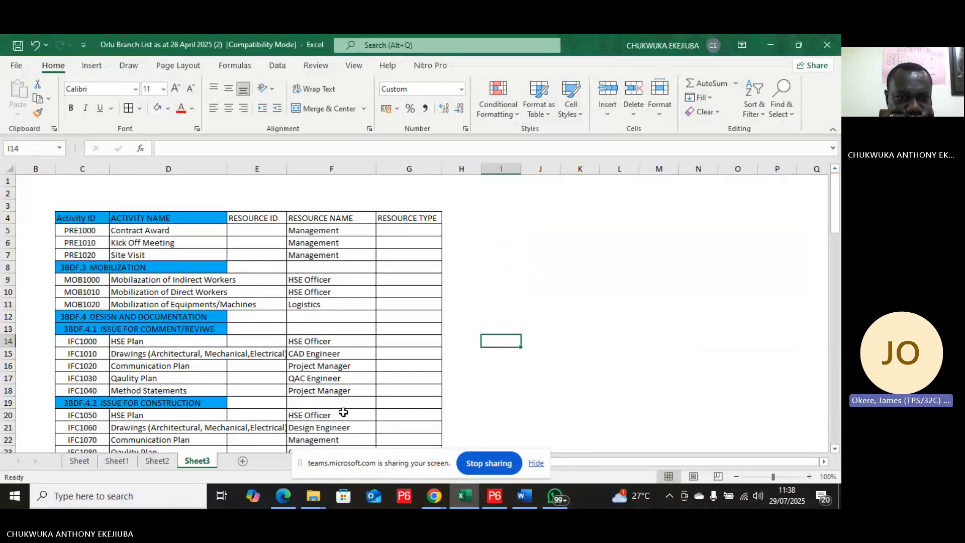
pyautogui.click(522, 327)
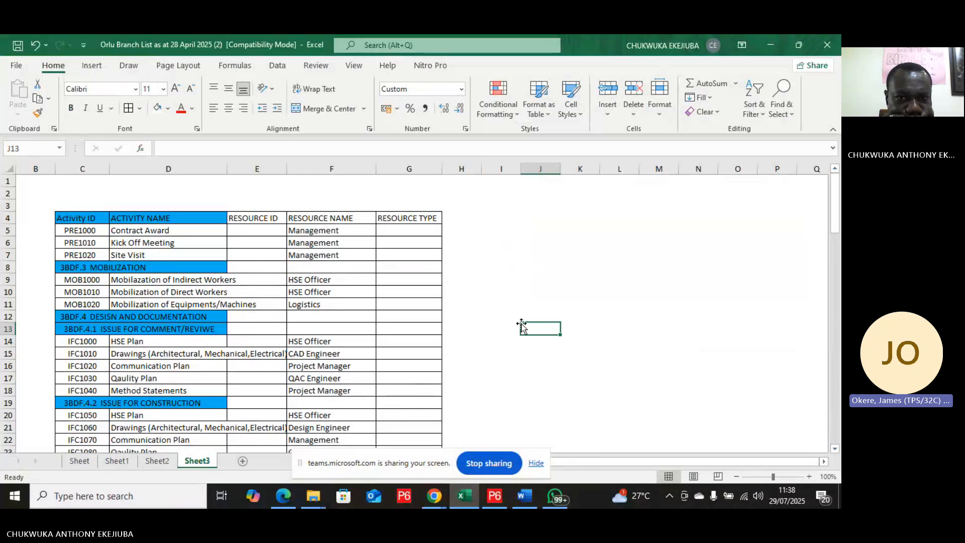
pyautogui.click(320, 229)
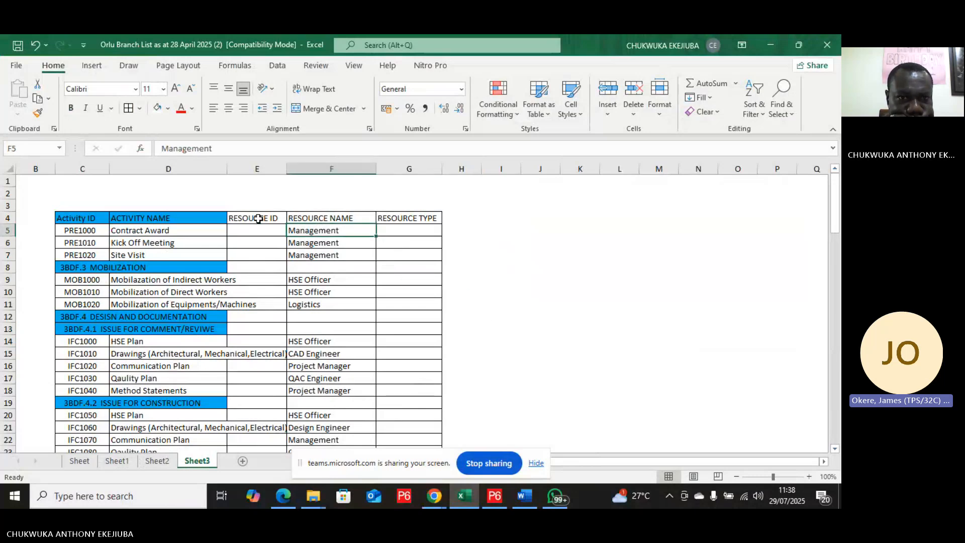
pyautogui.click(78, 221)
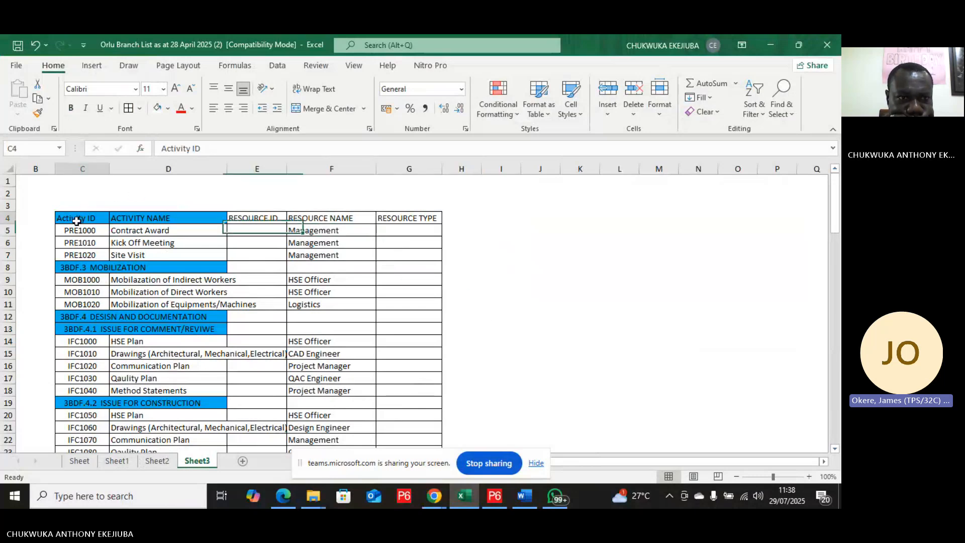
pyautogui.click(309, 229)
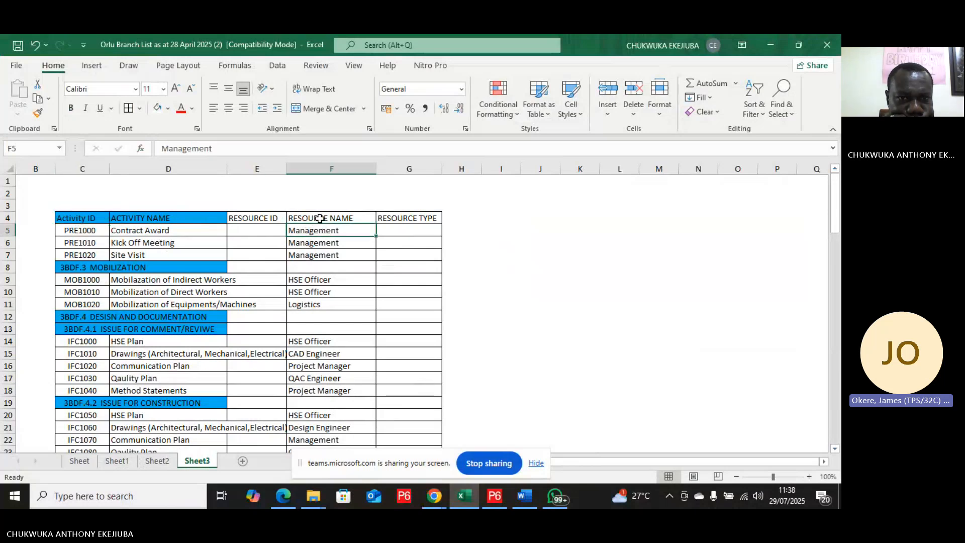
pyautogui.click(320, 219)
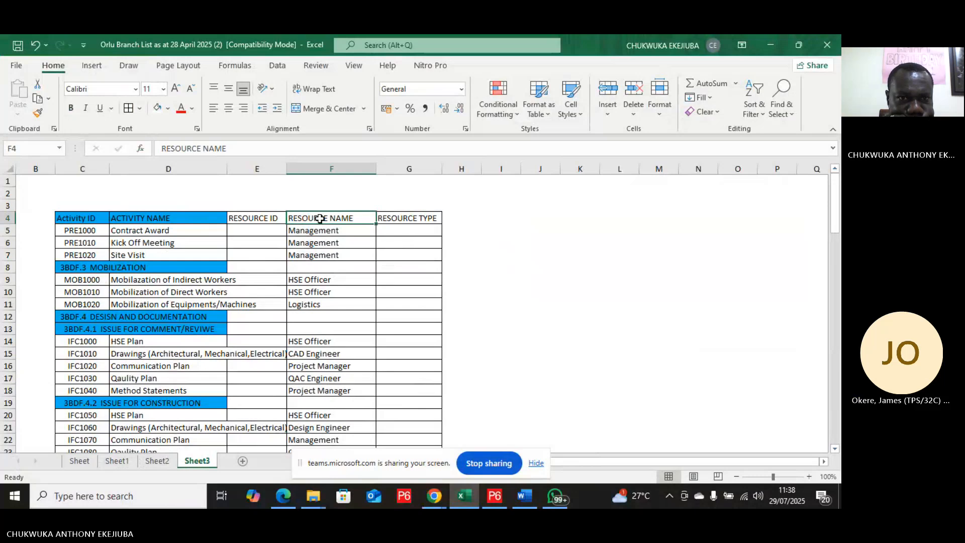
pyautogui.rightClick(320, 219)
pyautogui.click(323, 215)
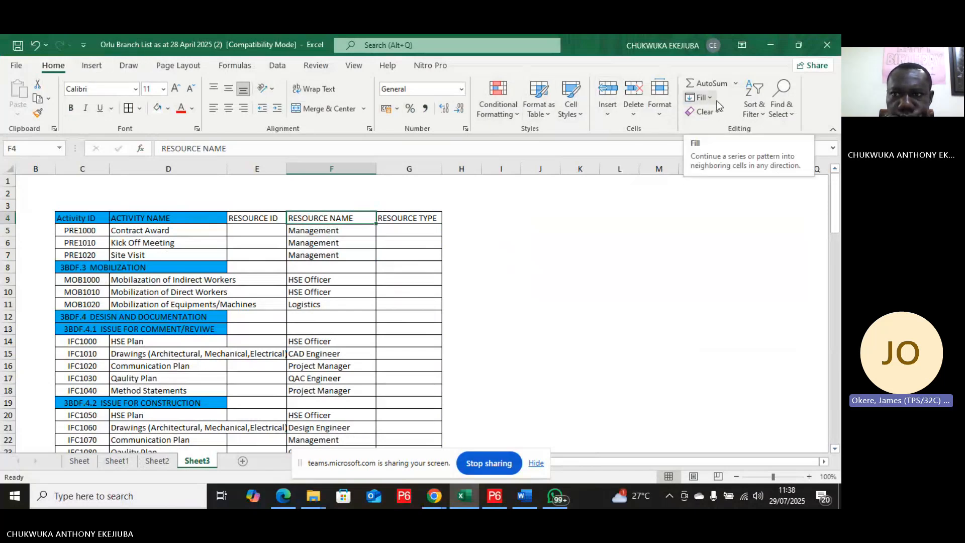
pyautogui.click(762, 94)
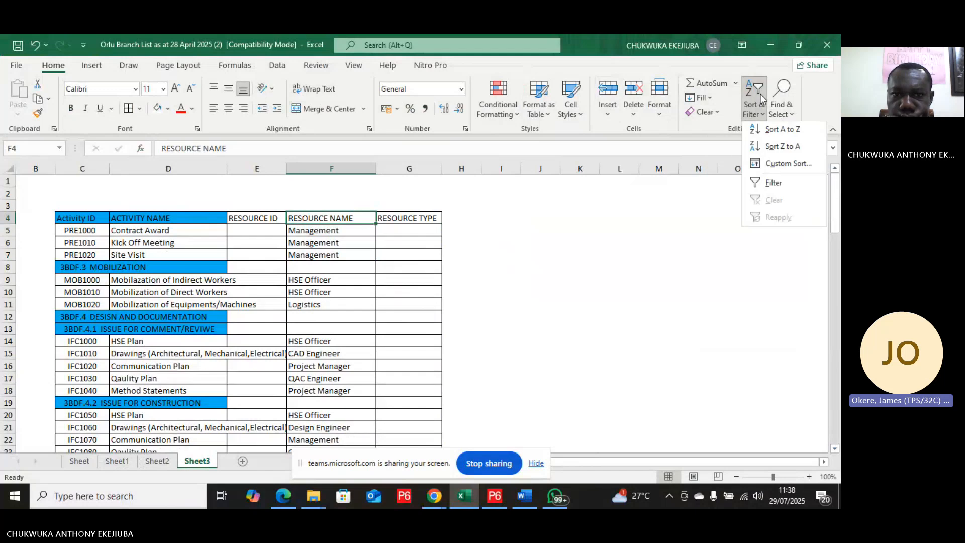
pyautogui.click(768, 184)
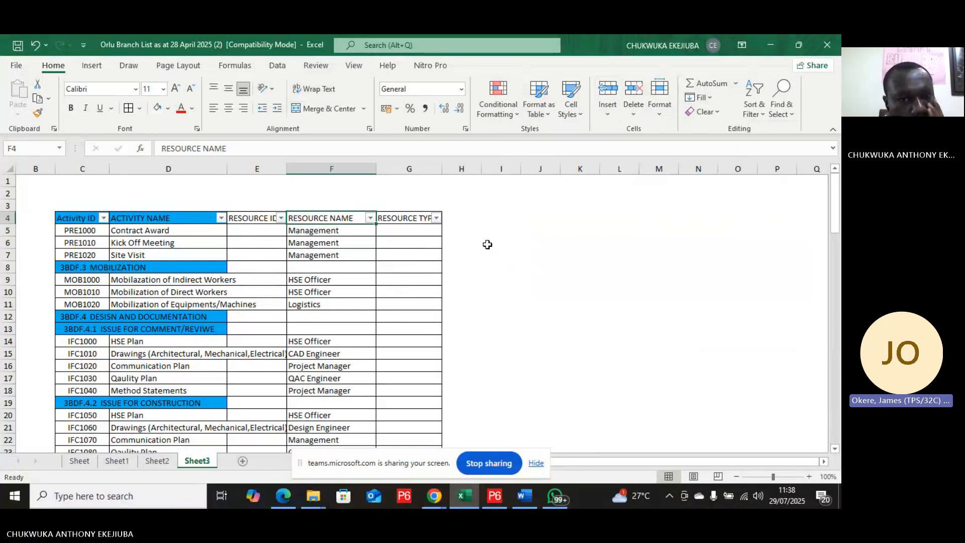
# Step: Open the RESOURCE NAME filter list and scroll through the distinct resource names
pyautogui.click(371, 220)
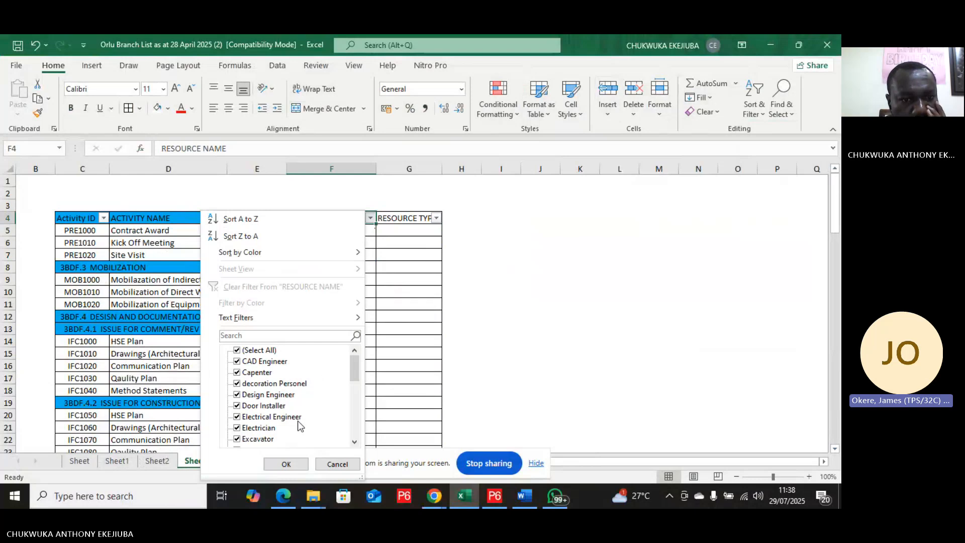
pyautogui.scroll(-7, 296, 421)
pyautogui.scroll(-1, 297, 425)
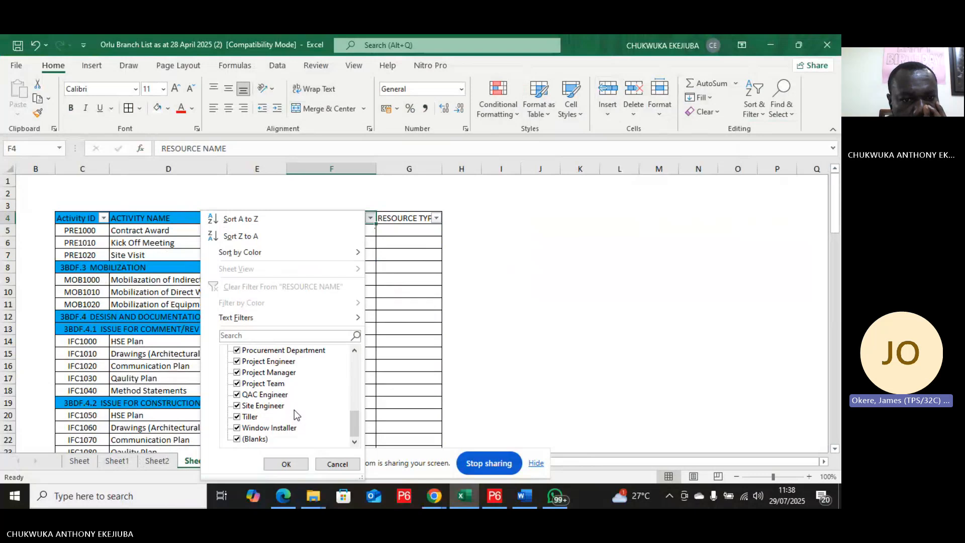
pyautogui.scroll(1, 295, 409)
pyautogui.scroll(-1, 295, 409)
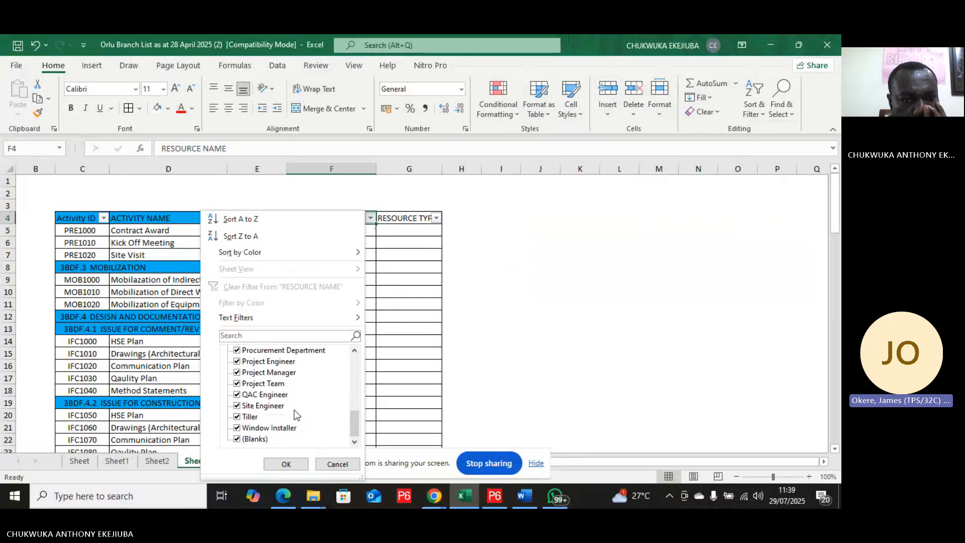
pyautogui.click(382, 367)
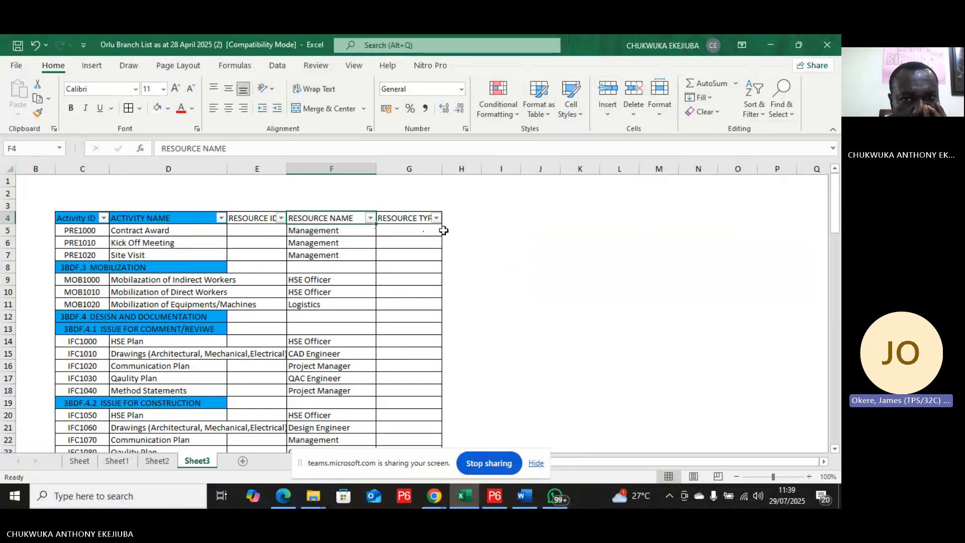
# Step: Enter PM in H4 and HSE OFFICER in I4 beside the table
pyautogui.click(468, 218)
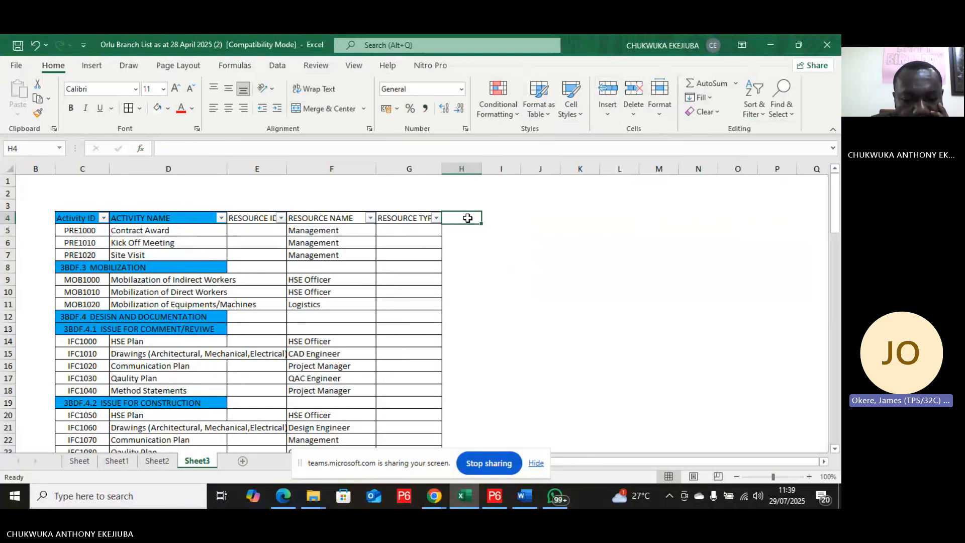
pyautogui.write('p')
pyautogui.press('BackSpace')
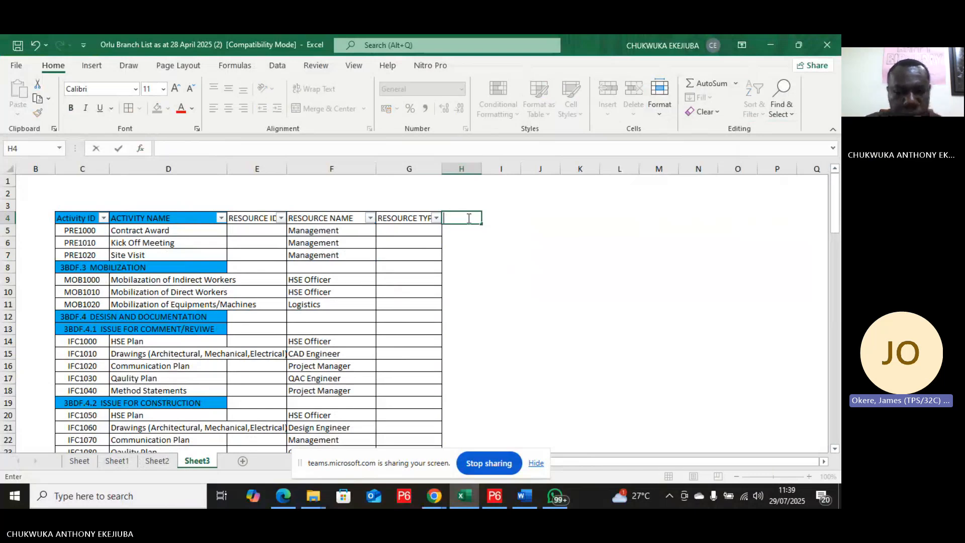
pyautogui.write('PM')
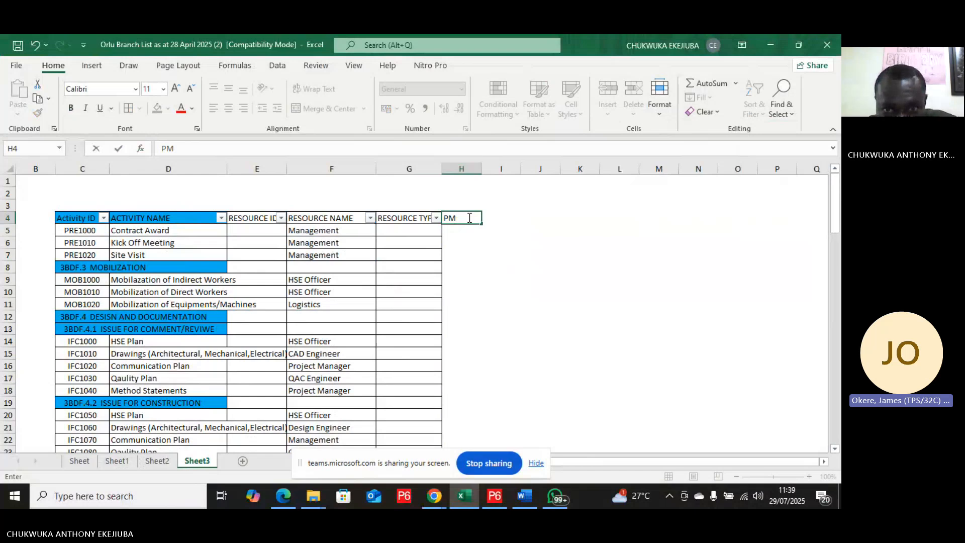
pyautogui.click(513, 215)
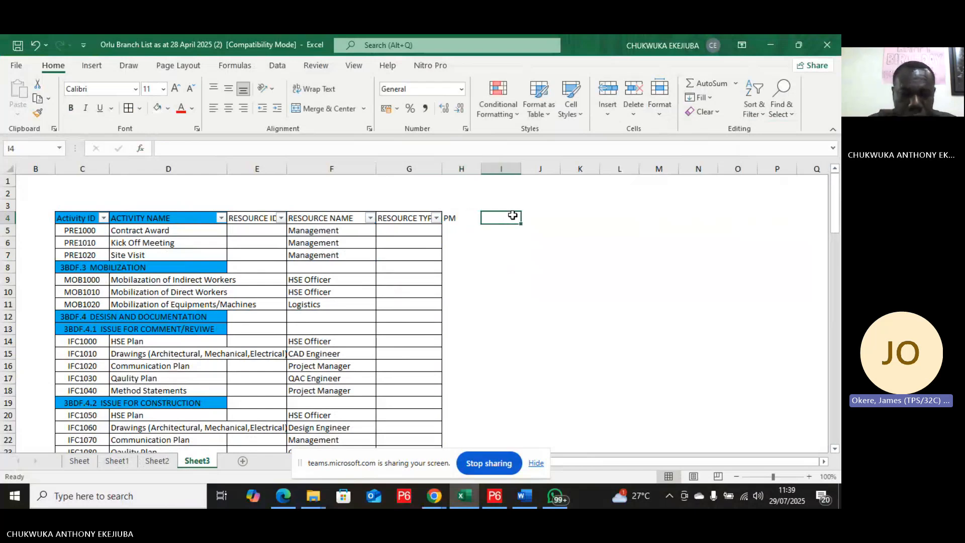
pyautogui.write('HS')
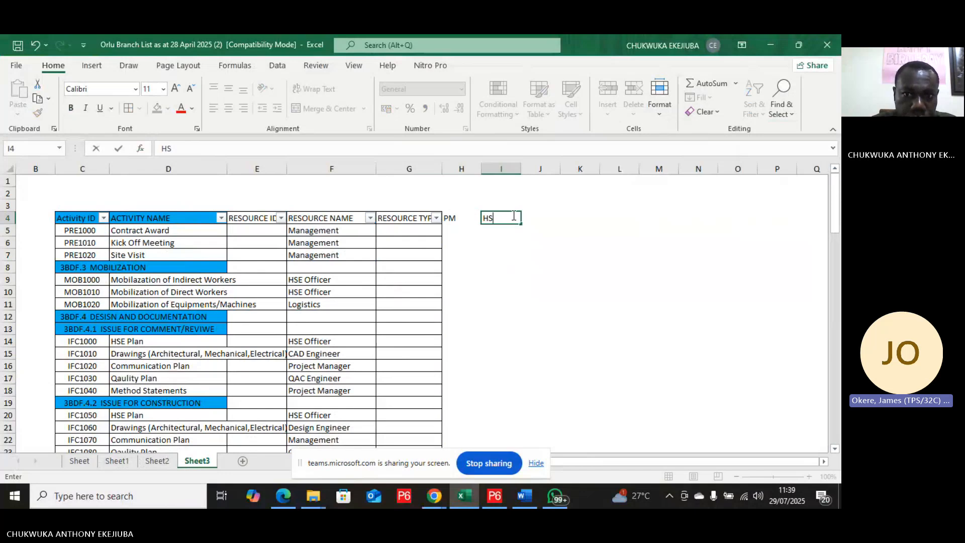
pyautogui.write('E OF')
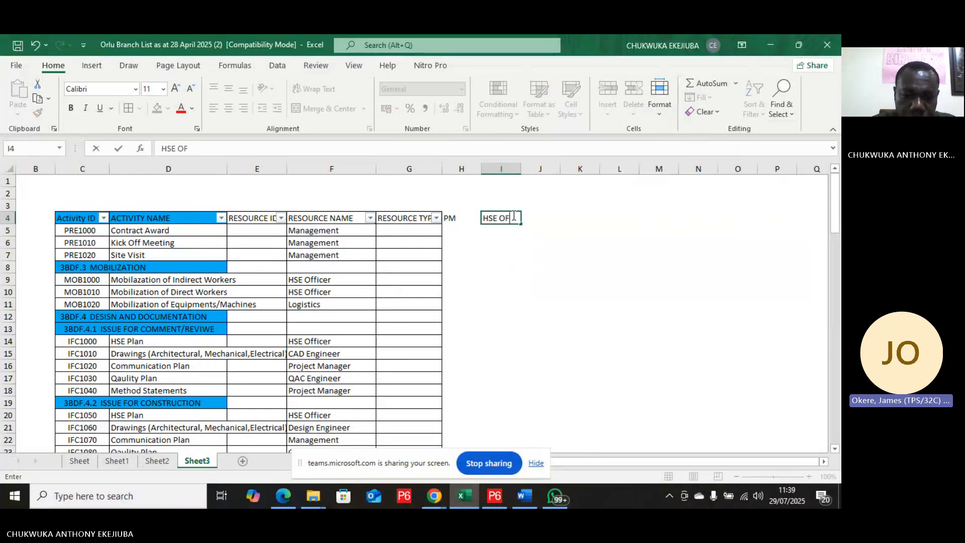
pyautogui.write('FICER')
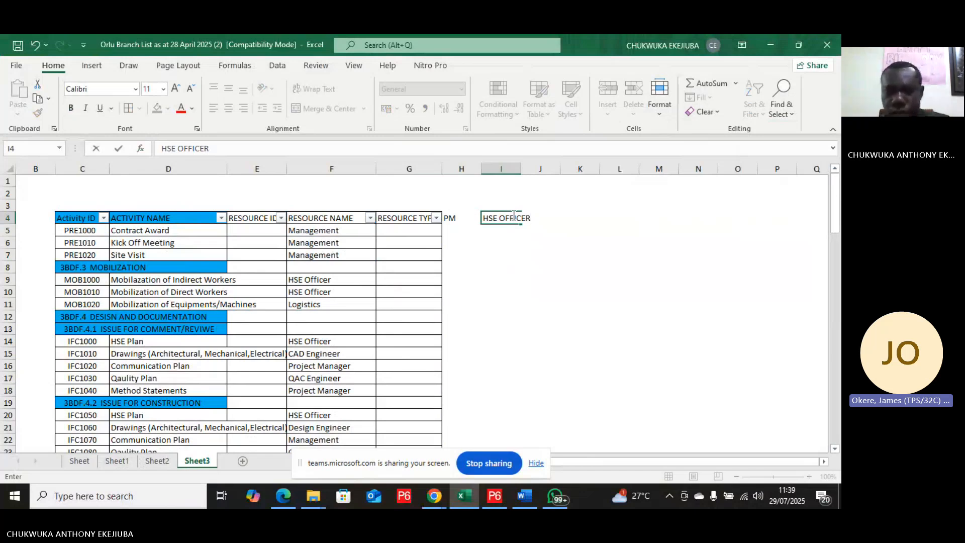
pyautogui.press('Tab')
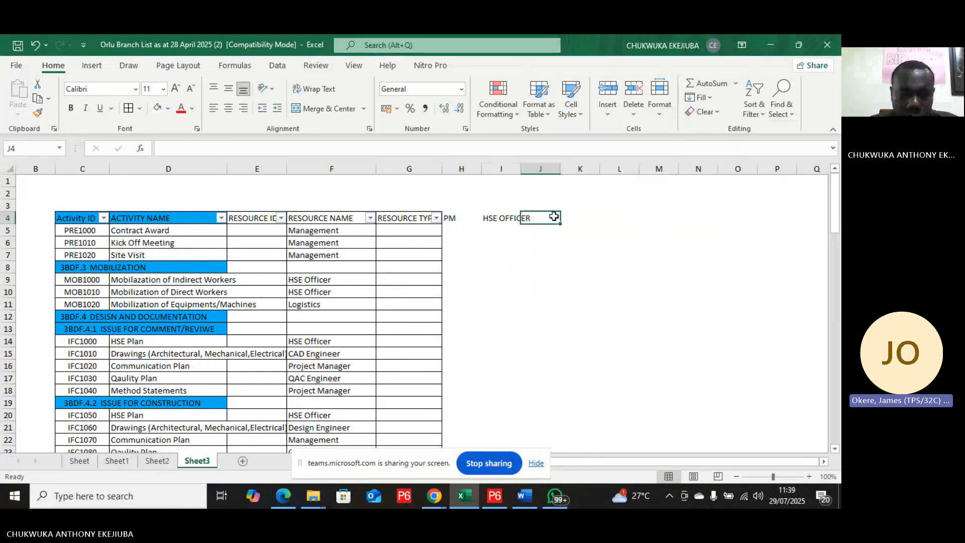
# Step: Enter LOGISTICS OFFICER in J4 and widen columns I and J to fit the names
pyautogui.write('LOGI')
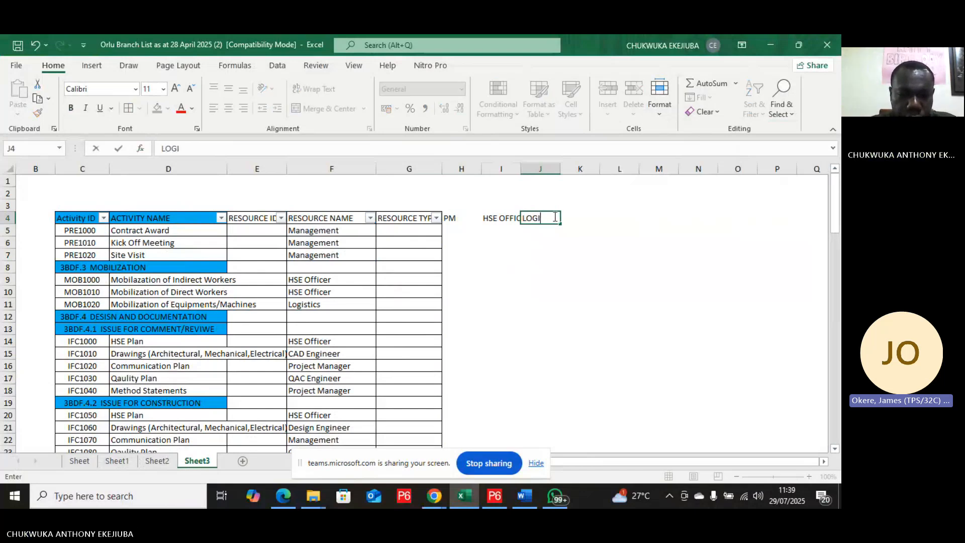
pyautogui.write('STICS')
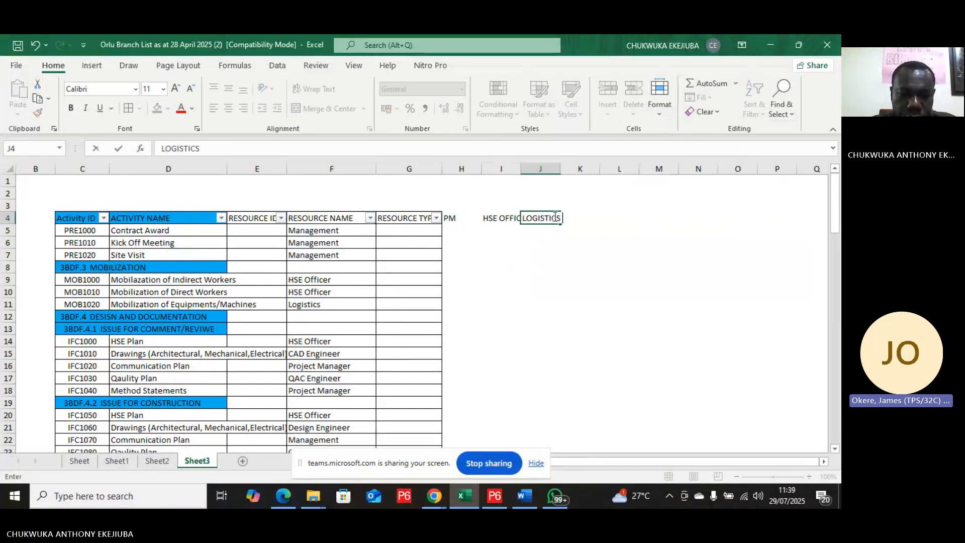
pyautogui.write(' OFFICER')
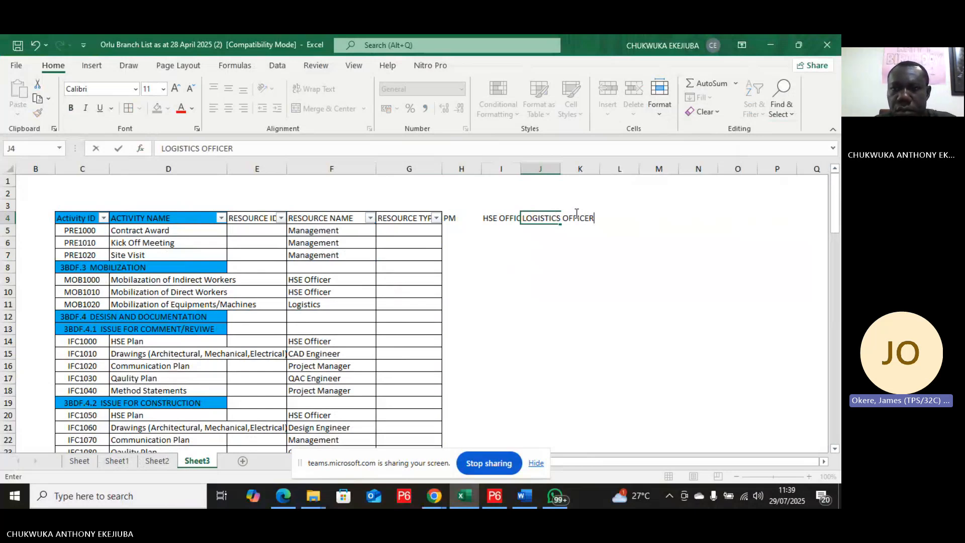
pyautogui.click(578, 242)
pyautogui.click(583, 214)
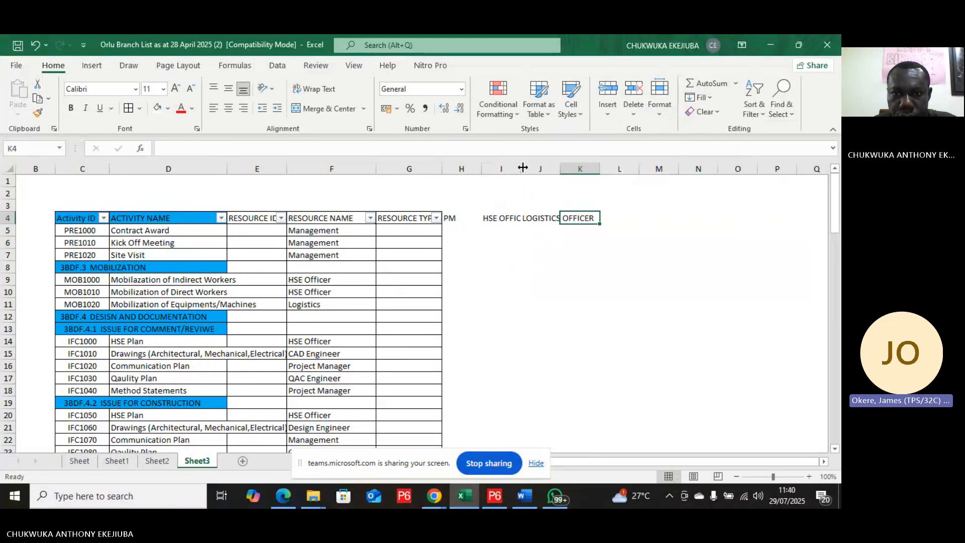
pyautogui.moveTo(523, 168); pyautogui.dragTo(558, 168)
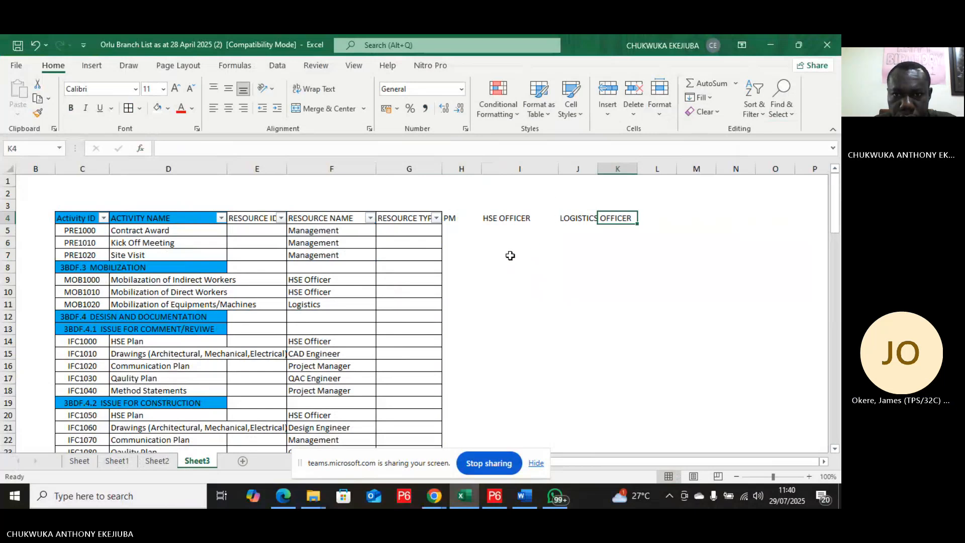
pyautogui.moveTo(608, 170); pyautogui.dragTo(633, 167)
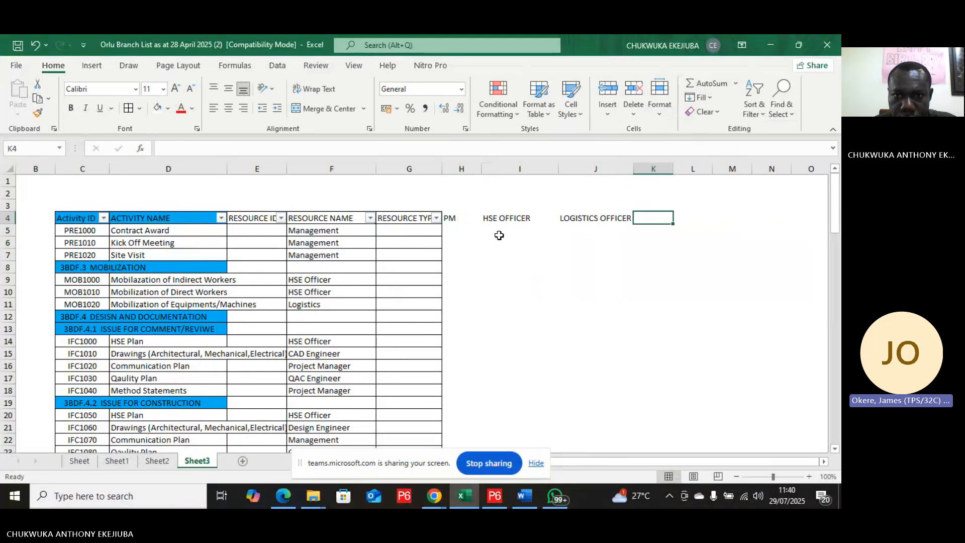
# Step: Copy HSE OFFICER down into I5 and replace I4 with PM to start a vertical list
pyautogui.click(520, 228)
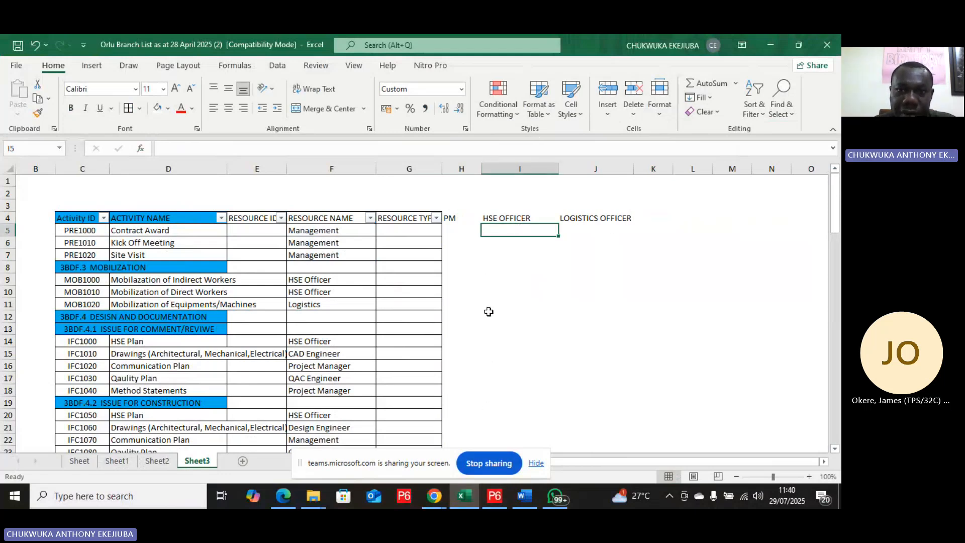
pyautogui.click(532, 220)
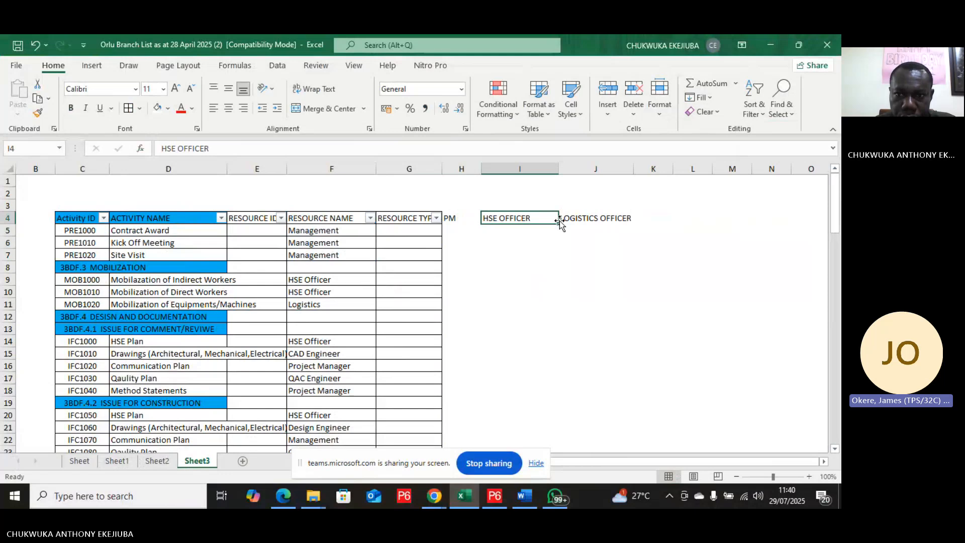
pyautogui.moveTo(558, 225); pyautogui.dragTo(557, 234)
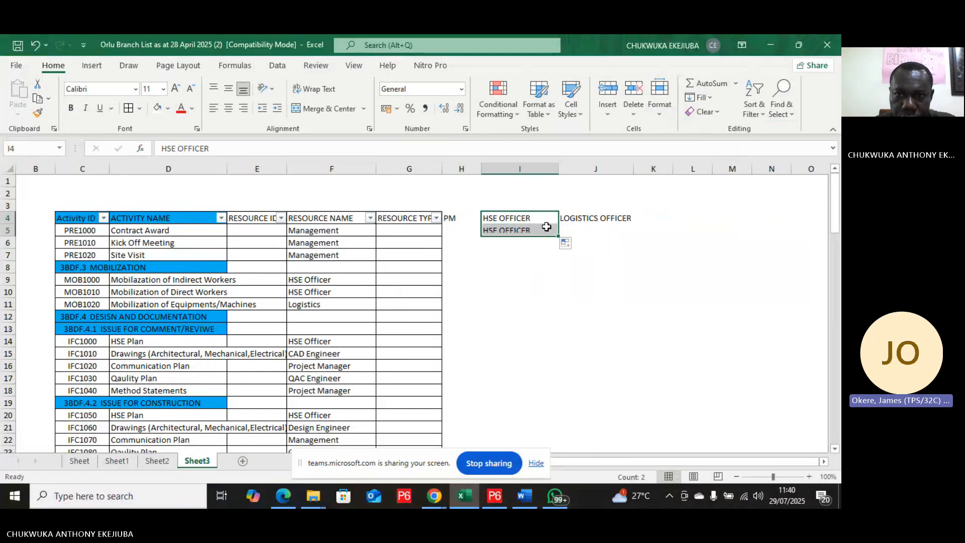
pyautogui.click(543, 221)
pyautogui.write('PM')
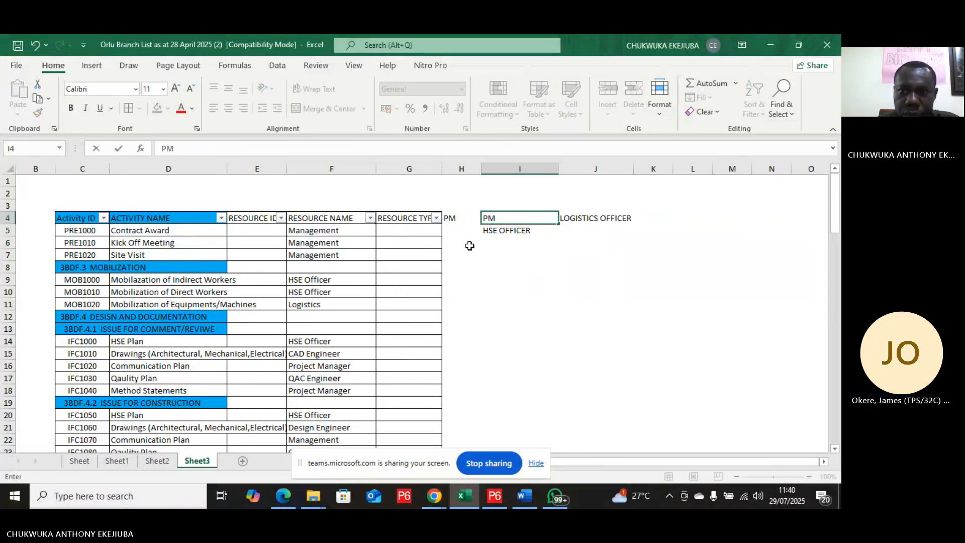
pyautogui.click(499, 241)
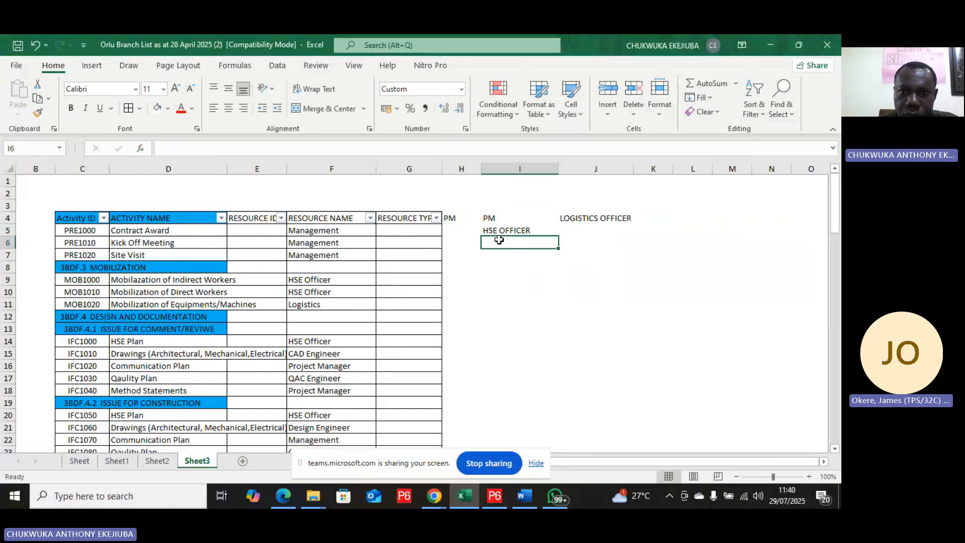
# Step: Type LOGI into I6 and try moving the LOGISTICS OFFICER cell onto it, cancelling the overwrite
pyautogui.write('LOGI')
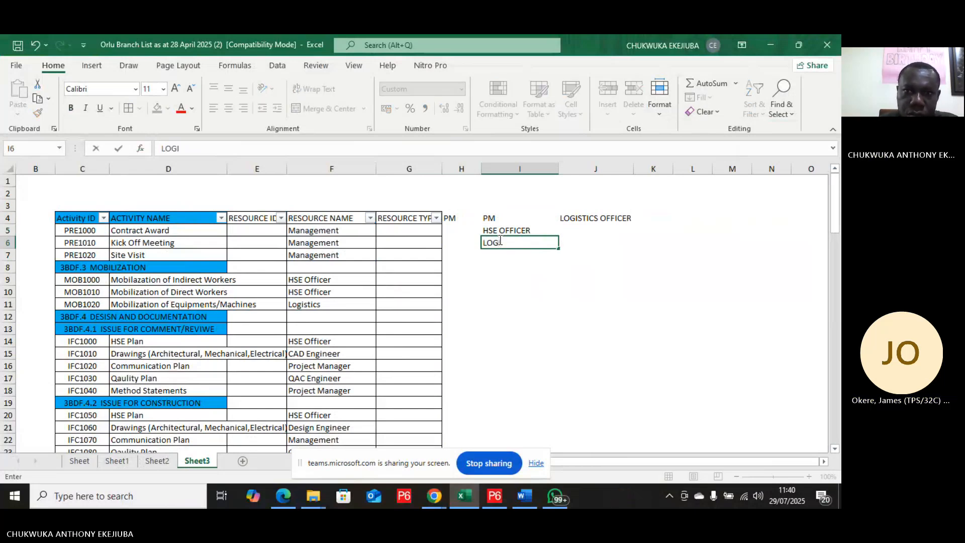
pyautogui.click(520, 277)
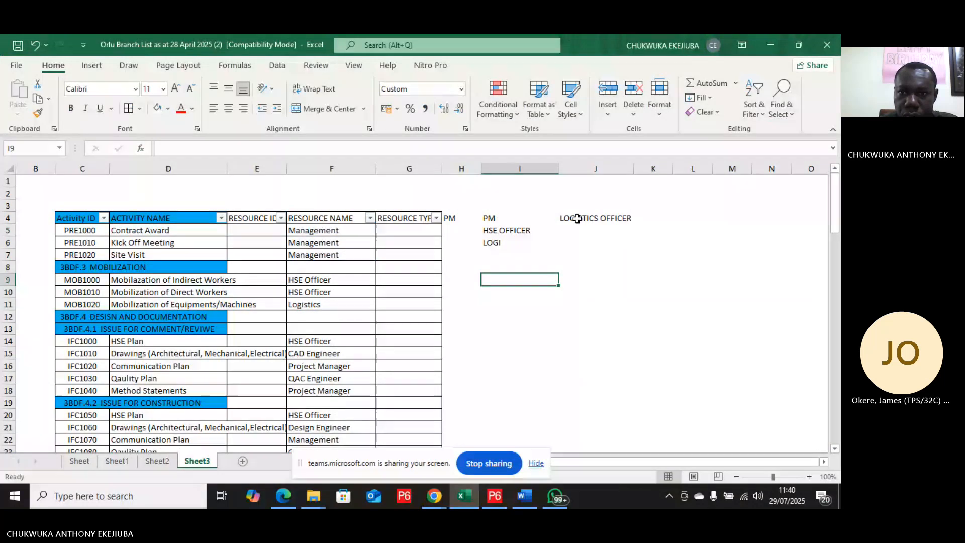
pyautogui.click(578, 218)
pyautogui.moveTo(560, 219); pyautogui.dragTo(505, 242)
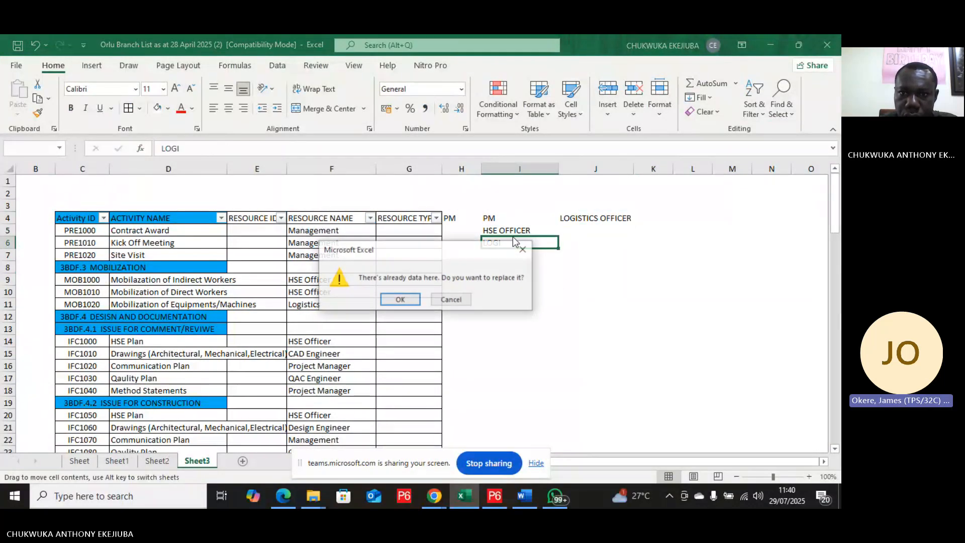
pyautogui.click(458, 301)
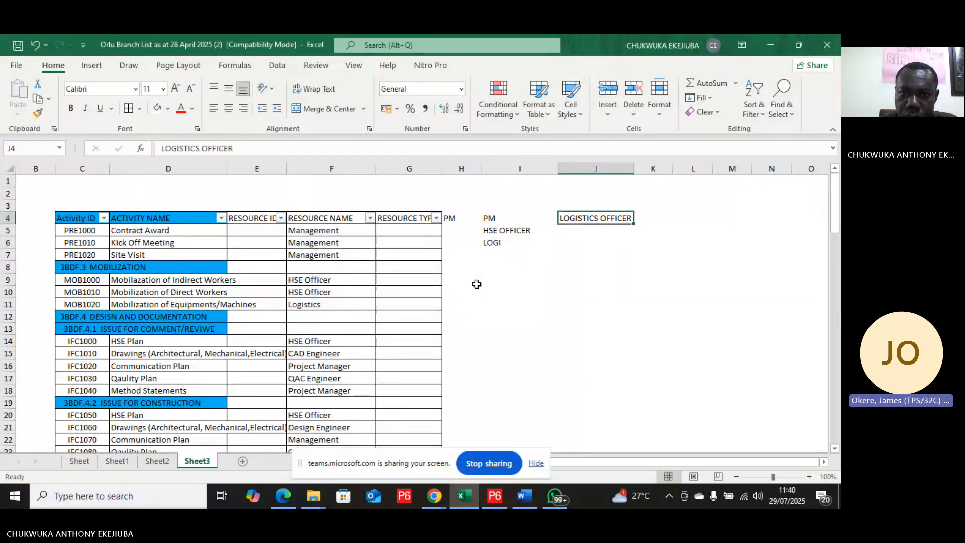
# Step: Move the LOGISTICS OFFICER entry from J4 into I6, replacing LOGI
pyautogui.click(510, 244)
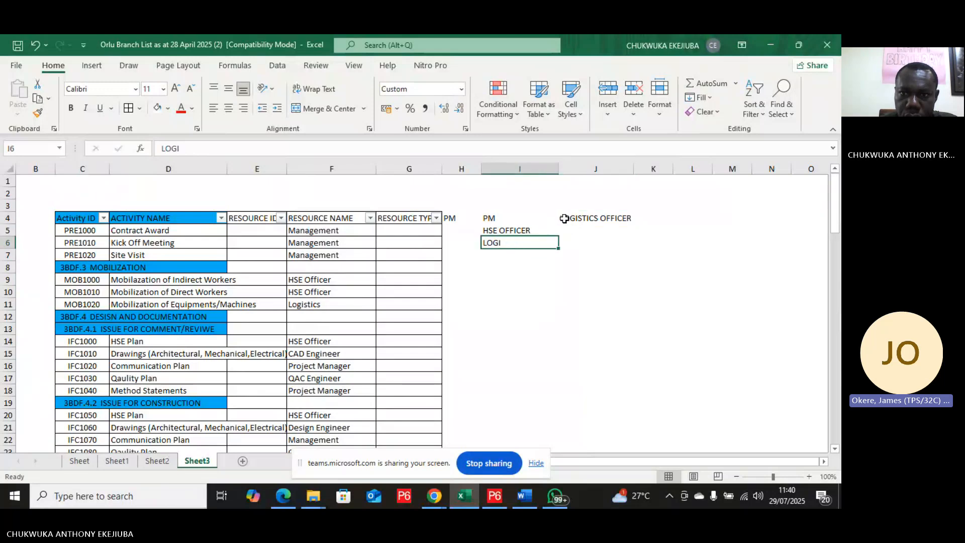
pyautogui.click(567, 219)
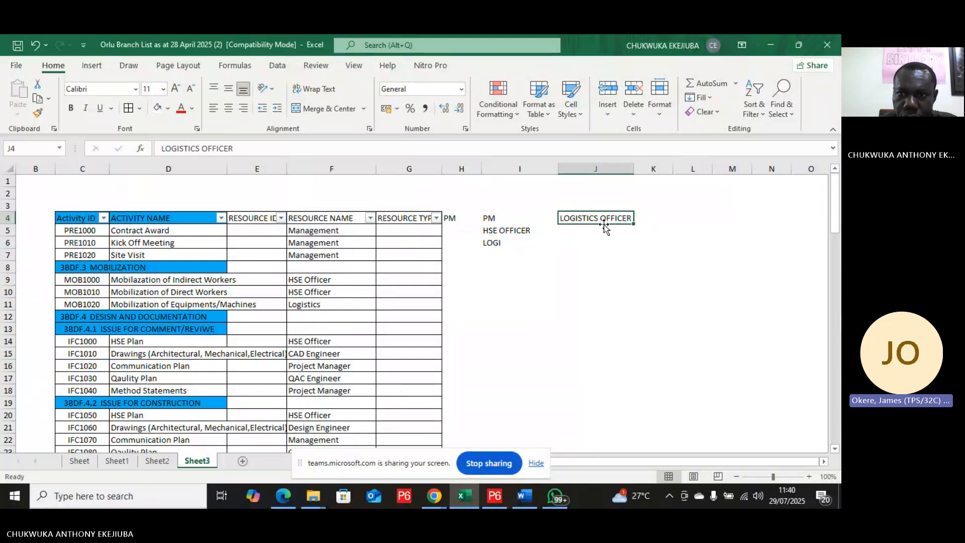
pyautogui.moveTo(605, 224); pyautogui.dragTo(489, 243)
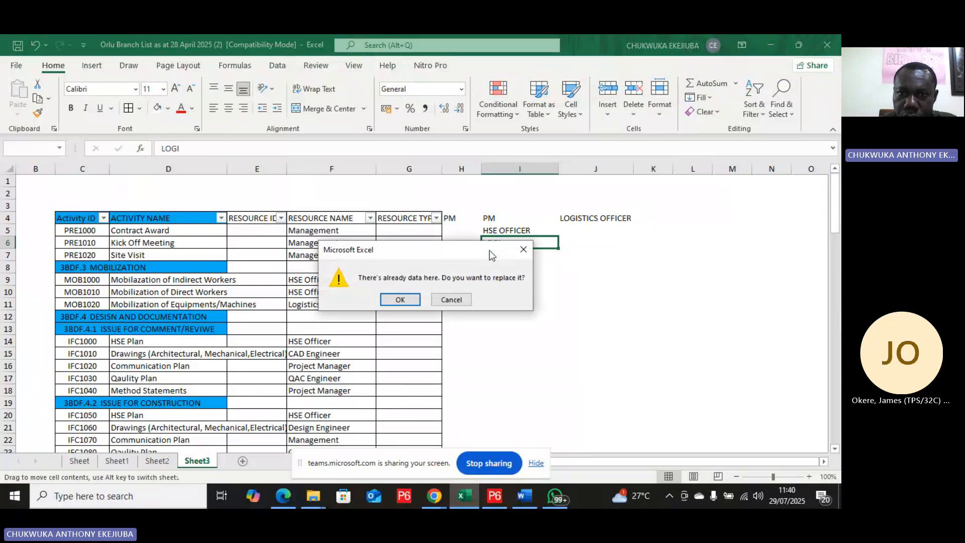
pyautogui.click(398, 300)
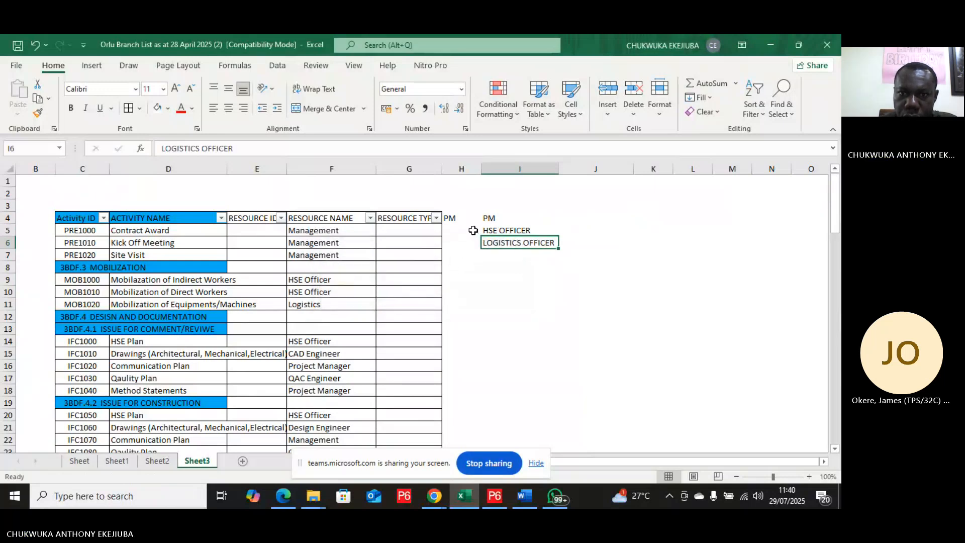
# Step: Clear the stray PM entry from H4 beside the table header
pyautogui.click(508, 256)
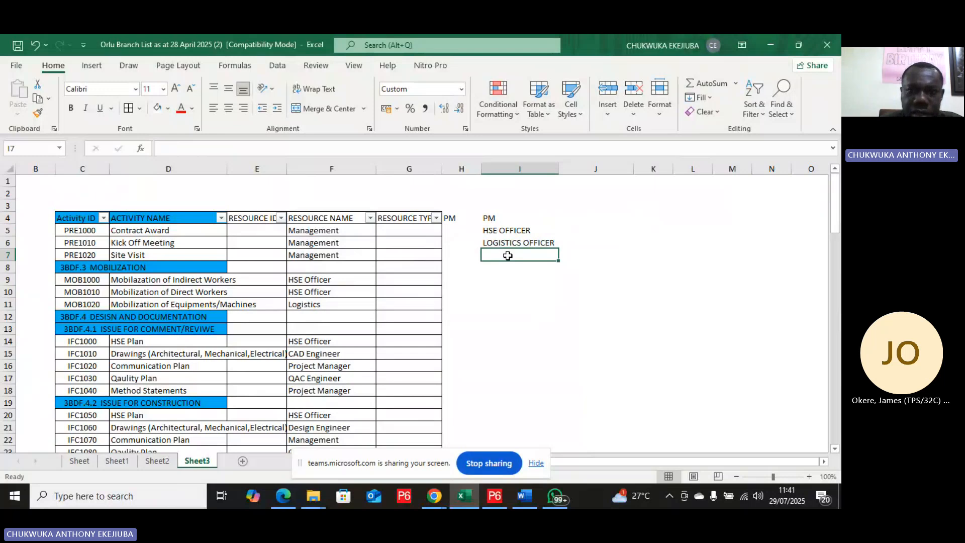
pyautogui.click(456, 219)
pyautogui.press('BackSpace')
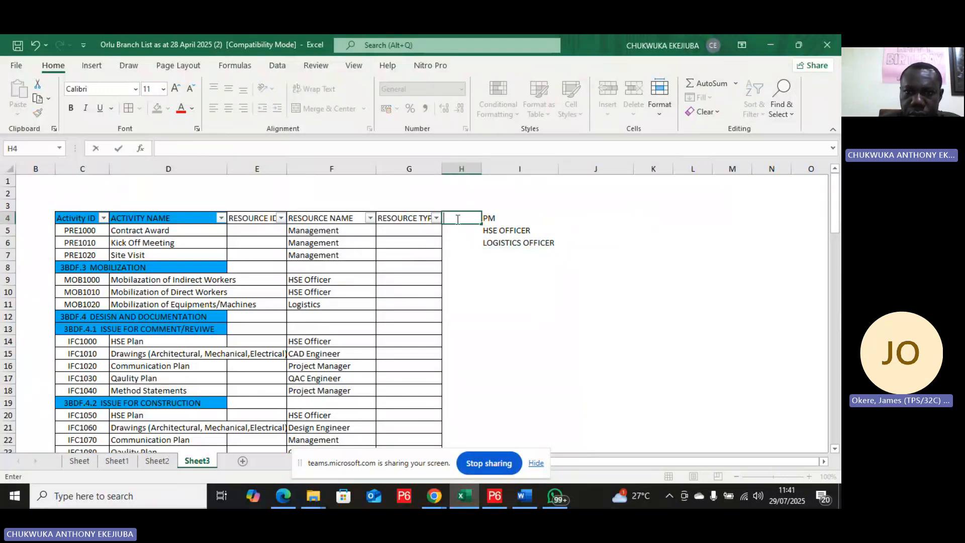
pyautogui.click(507, 252)
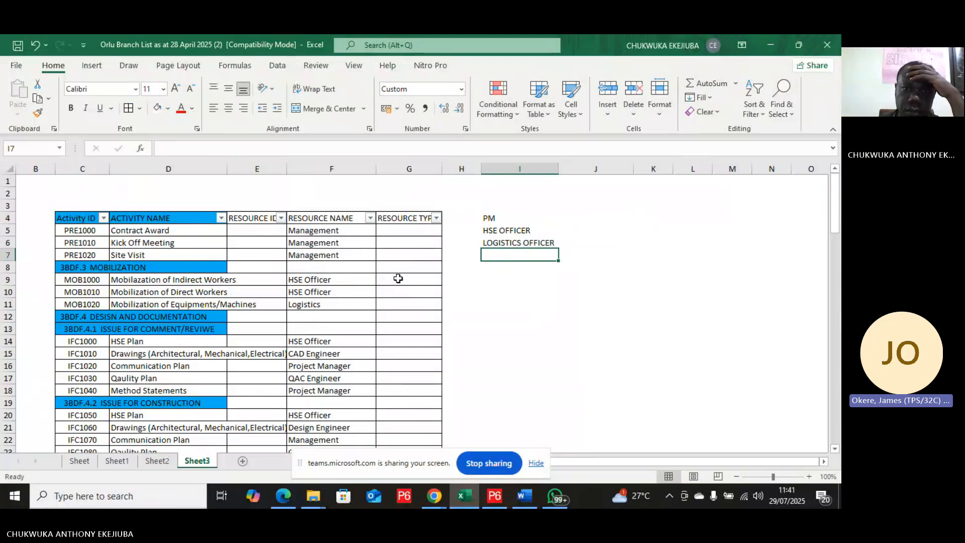
# Step: Open the RESOURCE NAME filter list and scroll through it to review the distinct resource names
pyautogui.click(370, 217)
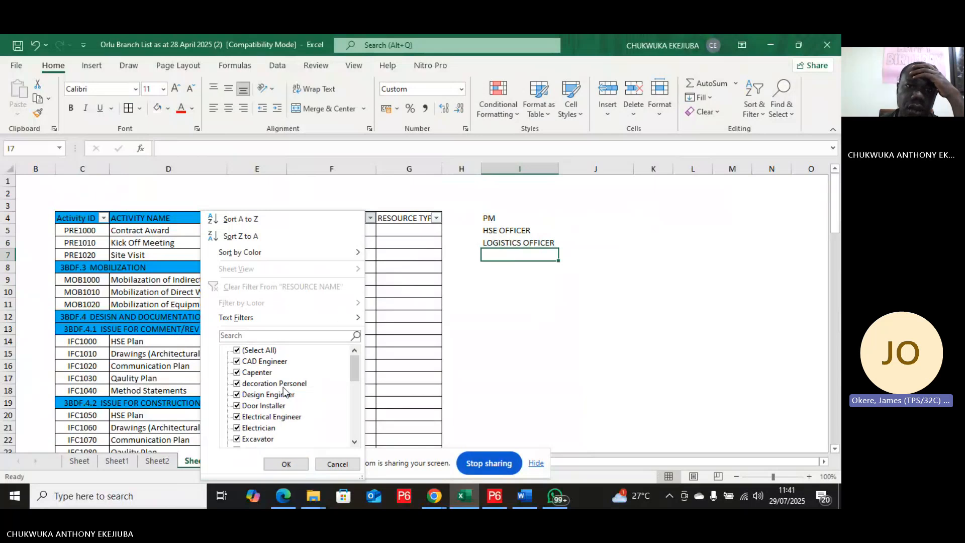
pyautogui.scroll(-6, 282, 371)
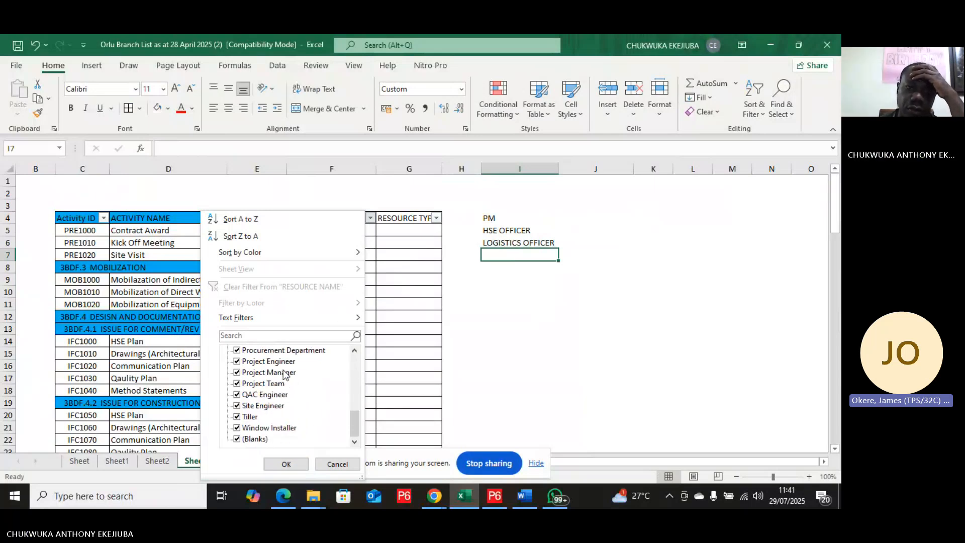
pyautogui.scroll(6, 285, 375)
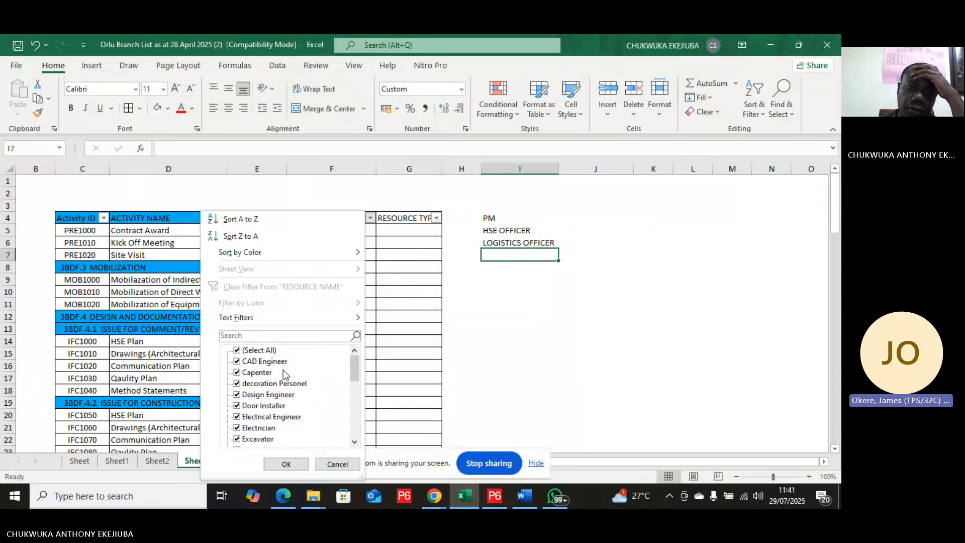
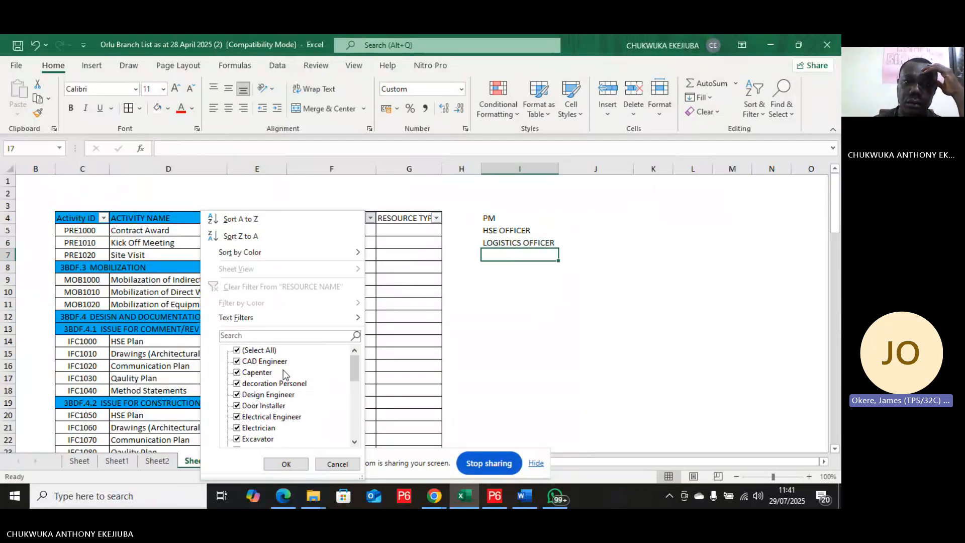
# Step: Close the filter list and add the heading RESOURCE NAME in I3 above the resource list
pyautogui.click(561, 214)
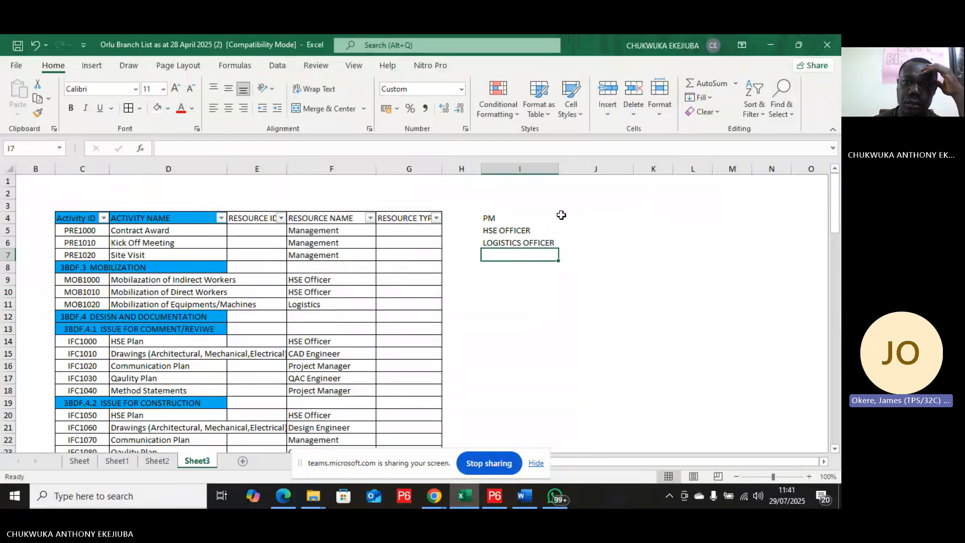
pyautogui.click(571, 218)
pyautogui.click(502, 203)
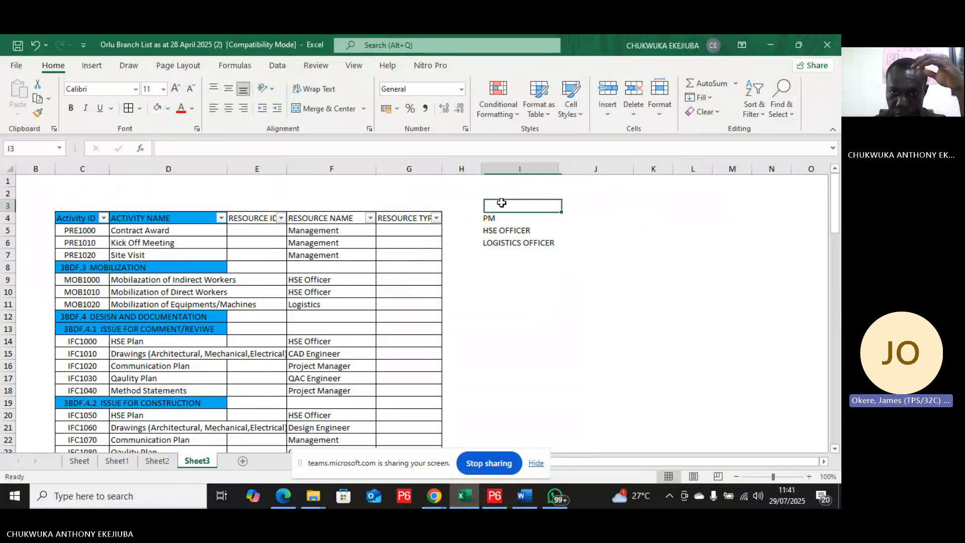
pyautogui.write('RE')
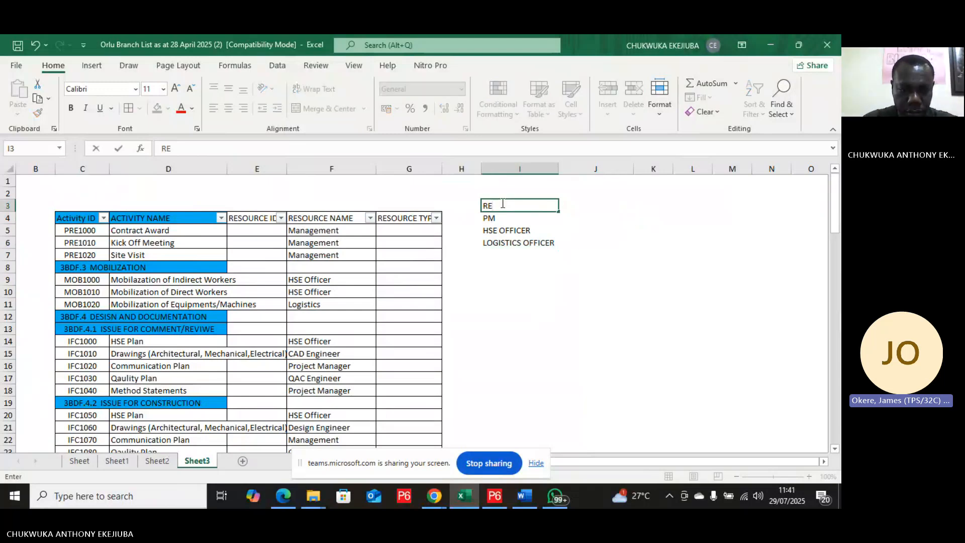
pyautogui.write('SOUIC')
pyautogui.press('BackSpace')
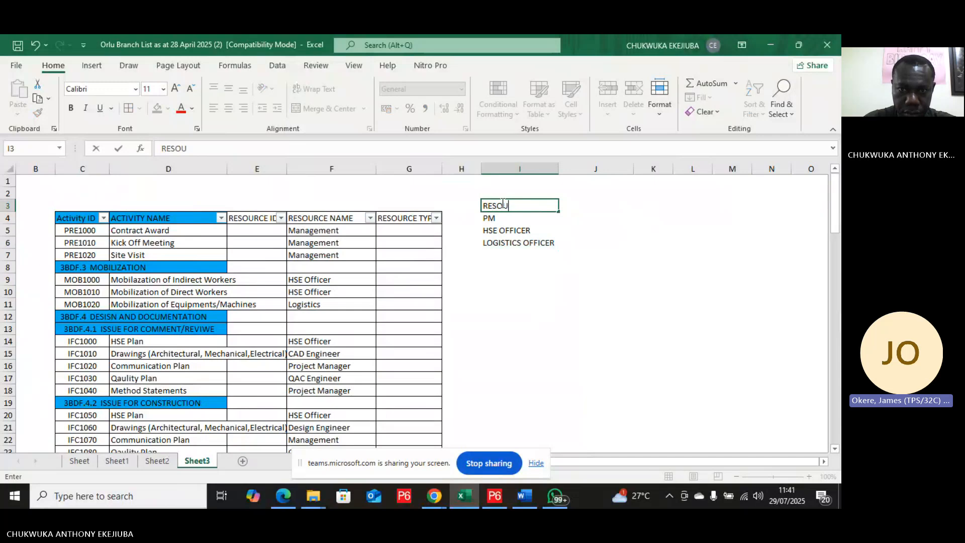
pyautogui.write('RCE')
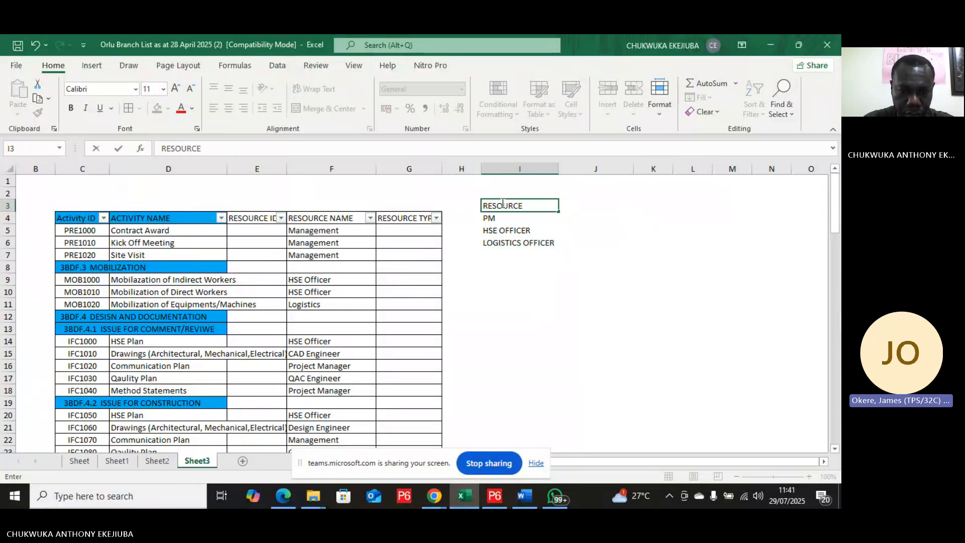
pyautogui.write(' NMA')
pyautogui.press('BackSpace')
pyautogui.press('BackSpace')
pyautogui.write('A')
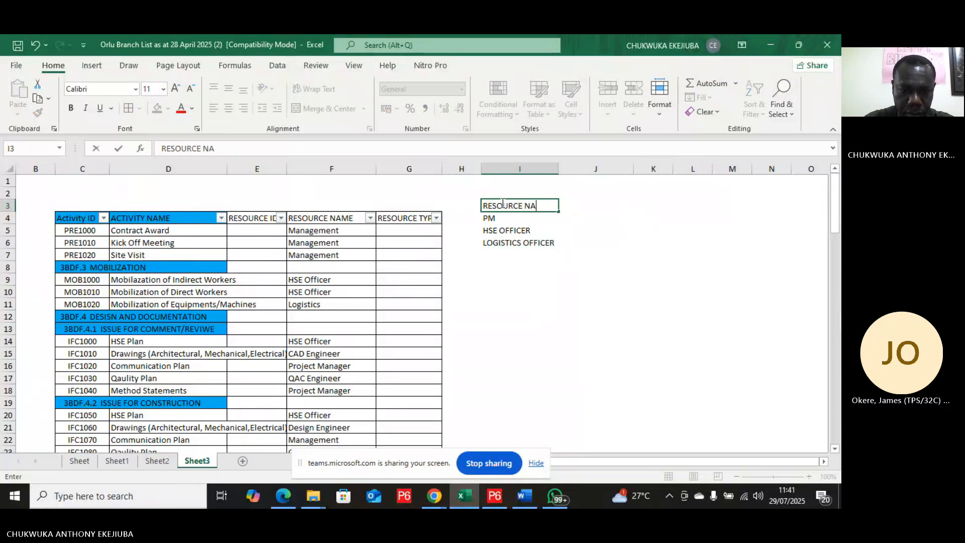
pyautogui.write('ME')
pyautogui.press('Tab')
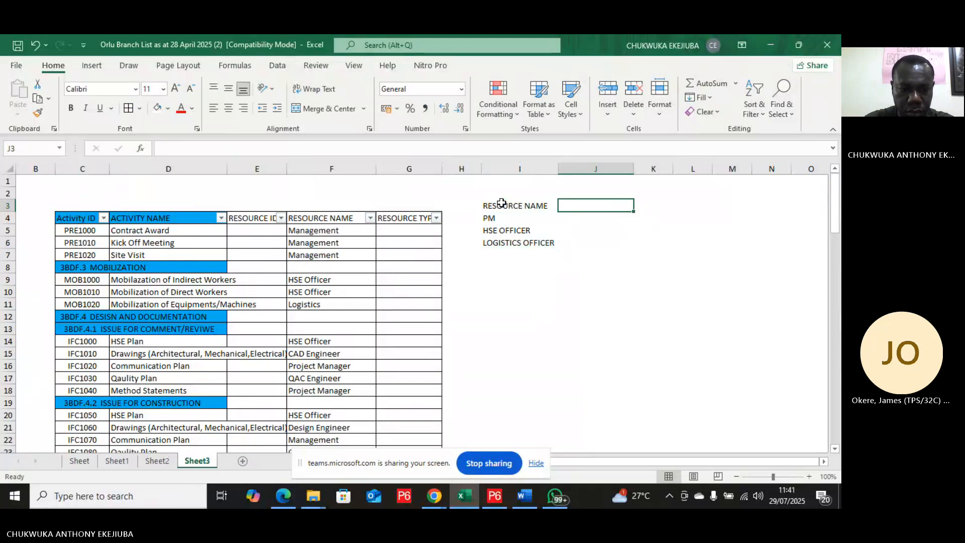
# Step: Add the heading QUANTITY in J3 and enter 2 as the PM quantity
pyautogui.write('QUANT')
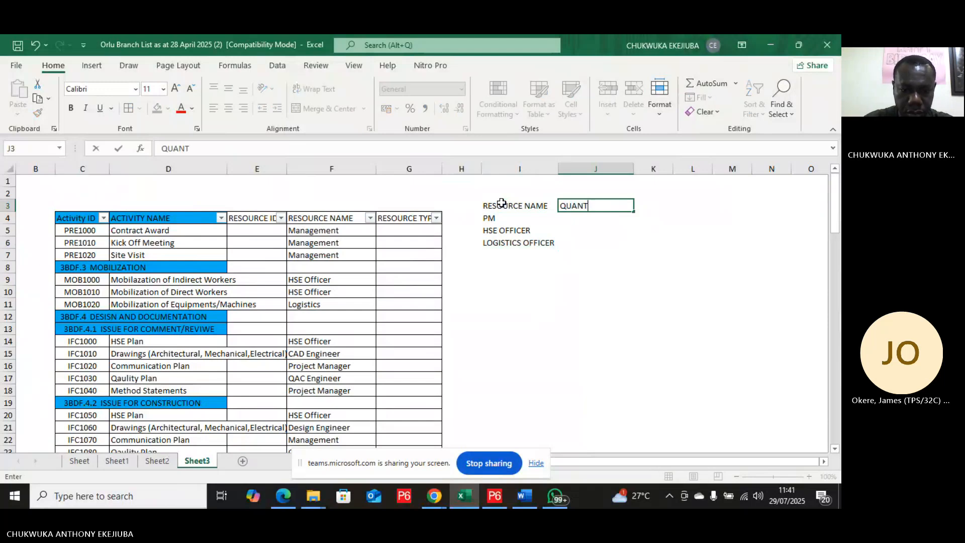
pyautogui.write('ITY')
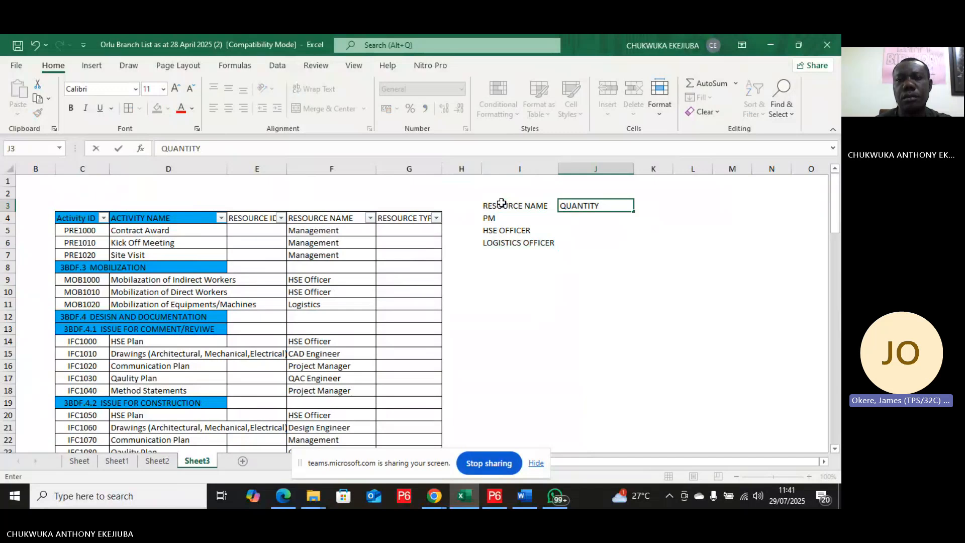
pyautogui.click(596, 222)
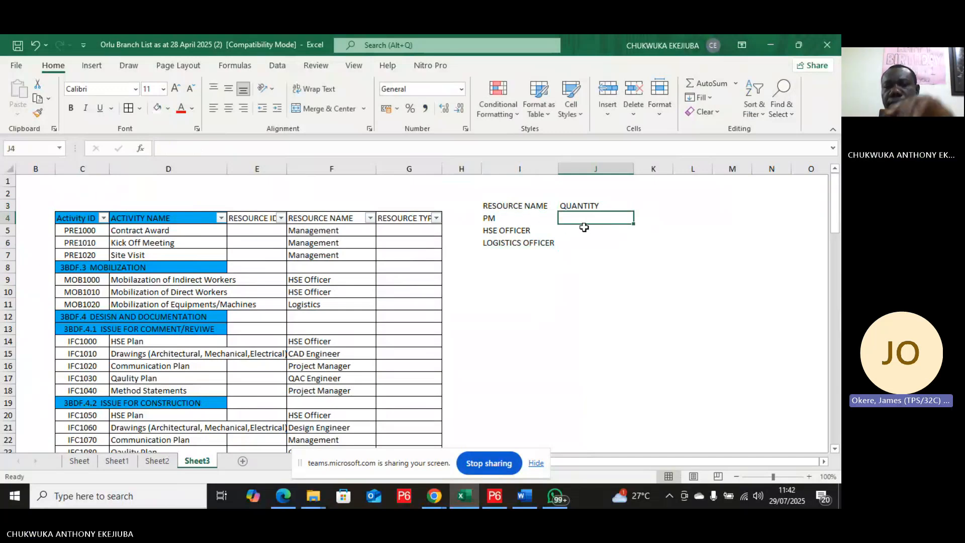
pyautogui.write('2')
pyautogui.click(585, 235)
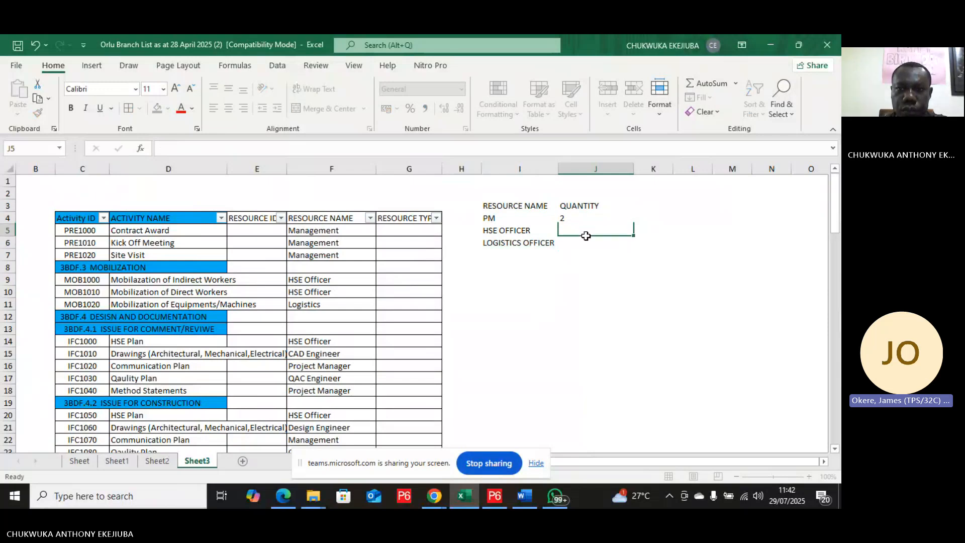
# Step: Enter 3 as the HSE OFFICER quantity in J5 and change that cell's number format to General
pyautogui.write('3')
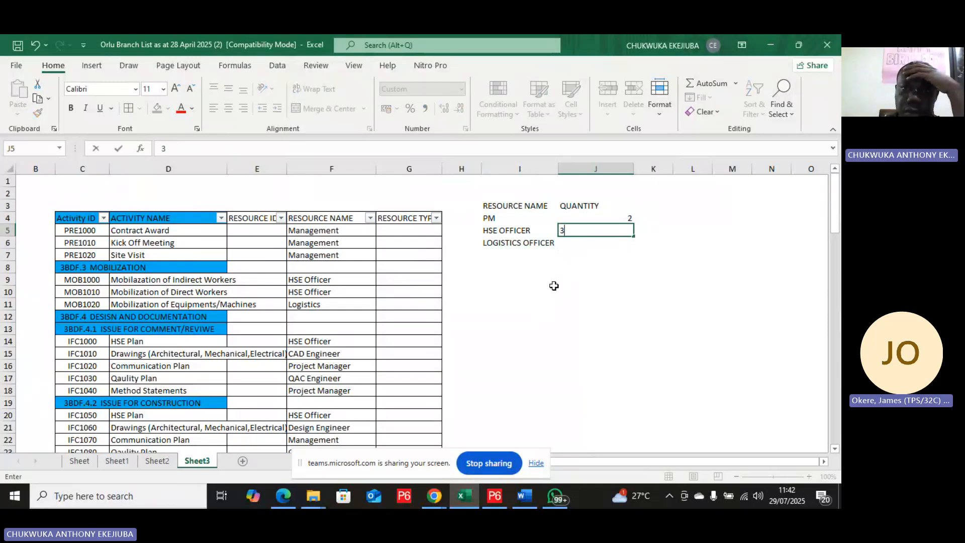
pyautogui.click(554, 287)
pyautogui.click(602, 229)
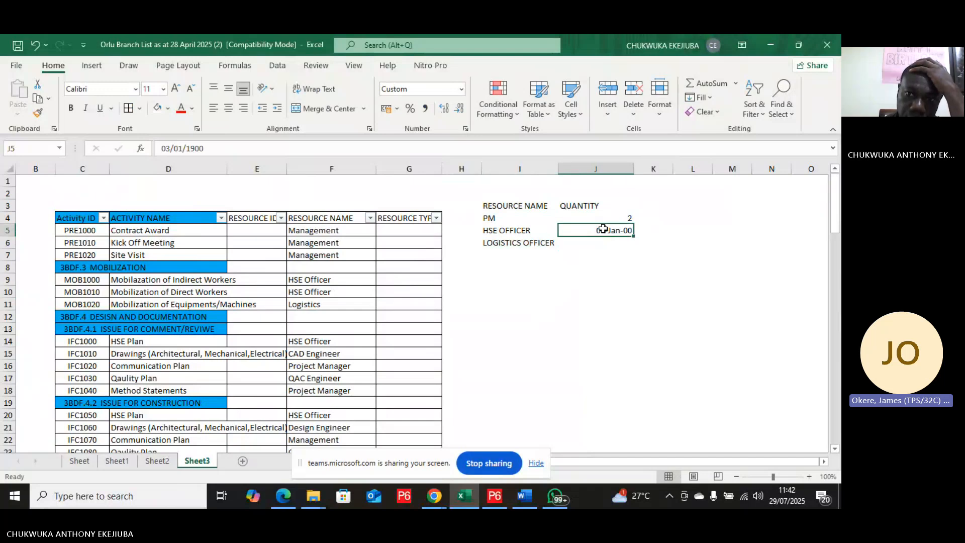
pyautogui.press('Delete')
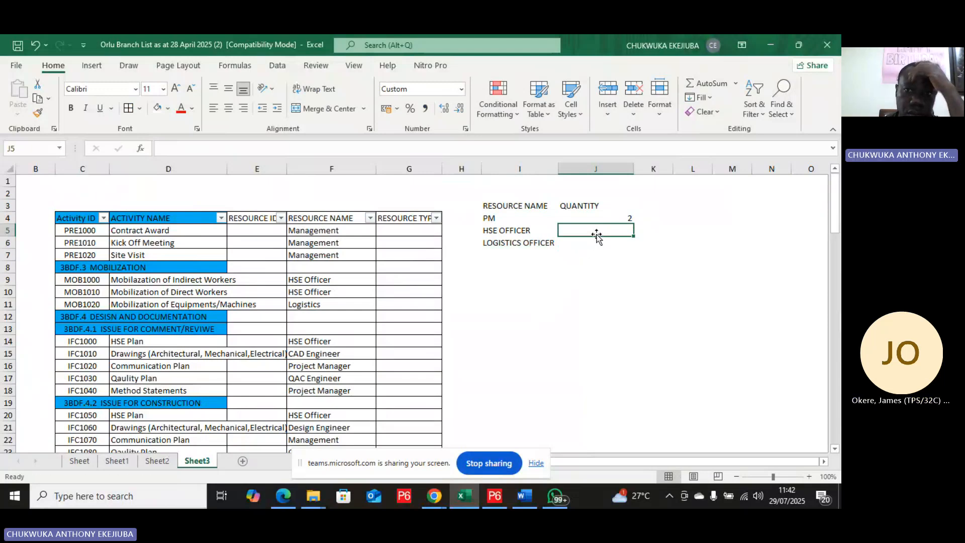
pyautogui.write('3-Jan-00')
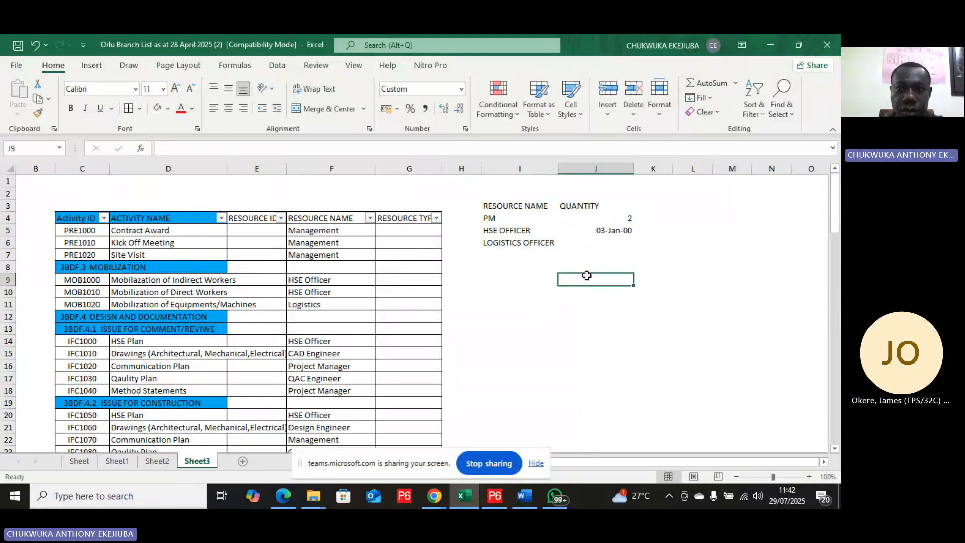
pyautogui.rightClick(606, 231)
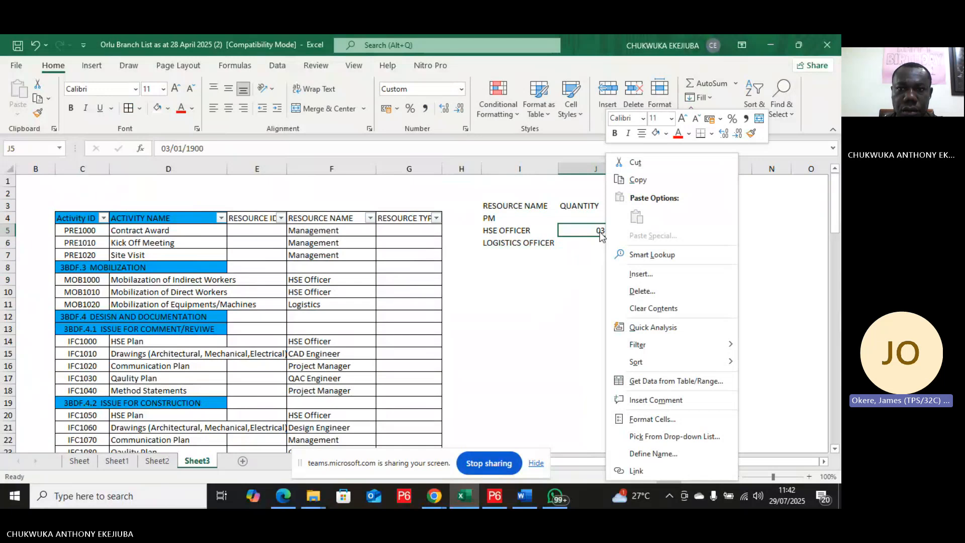
pyautogui.click(461, 89)
pyautogui.click(461, 89)
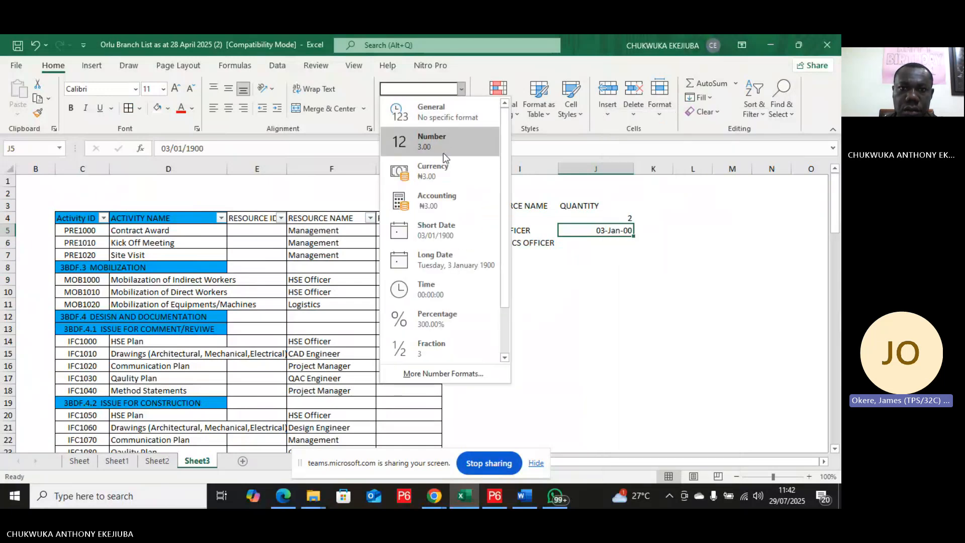
pyautogui.click(448, 115)
pyautogui.click(563, 284)
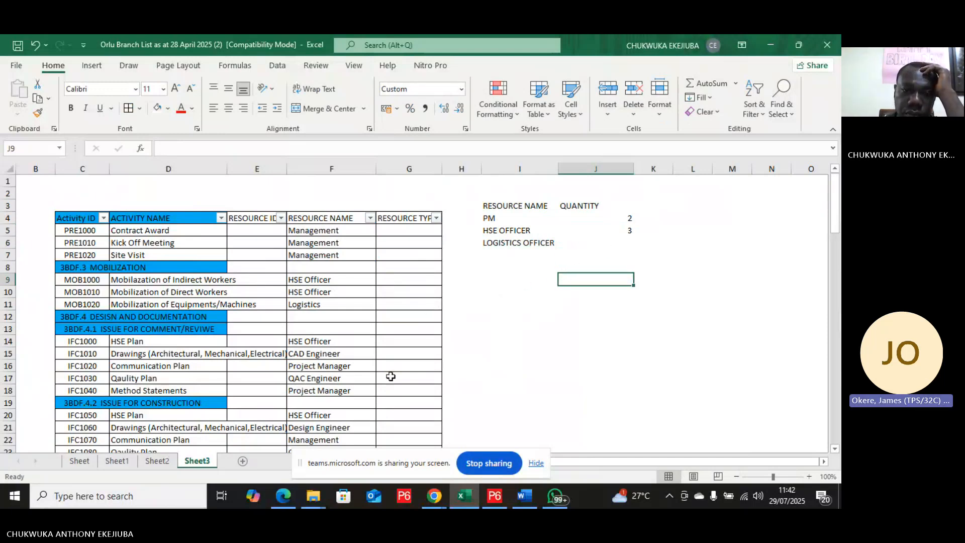
# Step: Switch to Primavera P6 and rename the new resource R under the 3BDF pool to Project Manager
pyautogui.moveTo(428, 499)
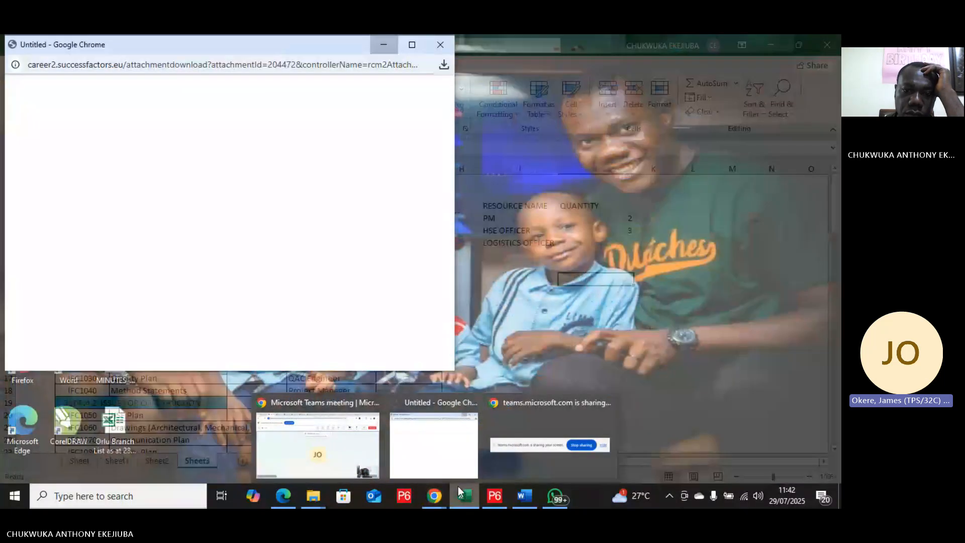
pyautogui.click(458, 493)
pyautogui.moveTo(489, 498)
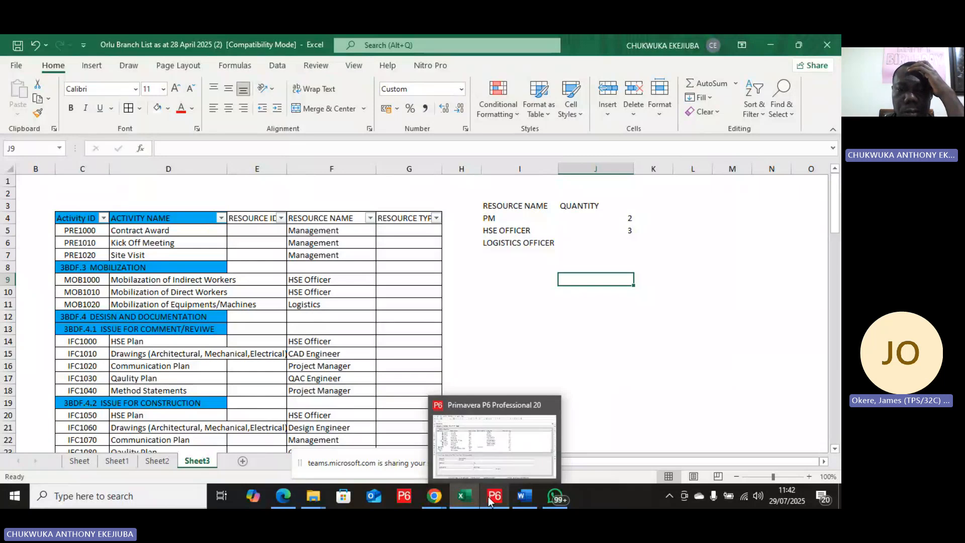
pyautogui.click(490, 498)
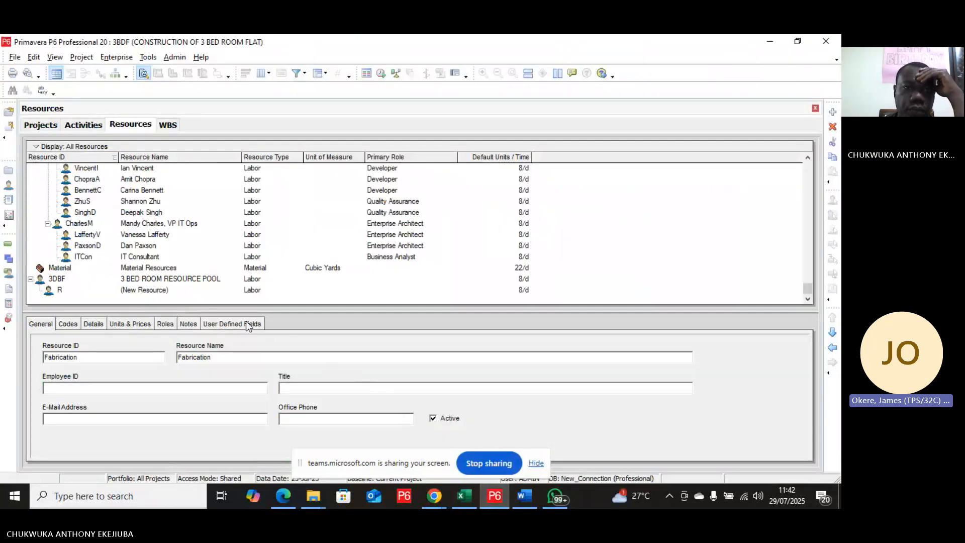
pyautogui.click(147, 294)
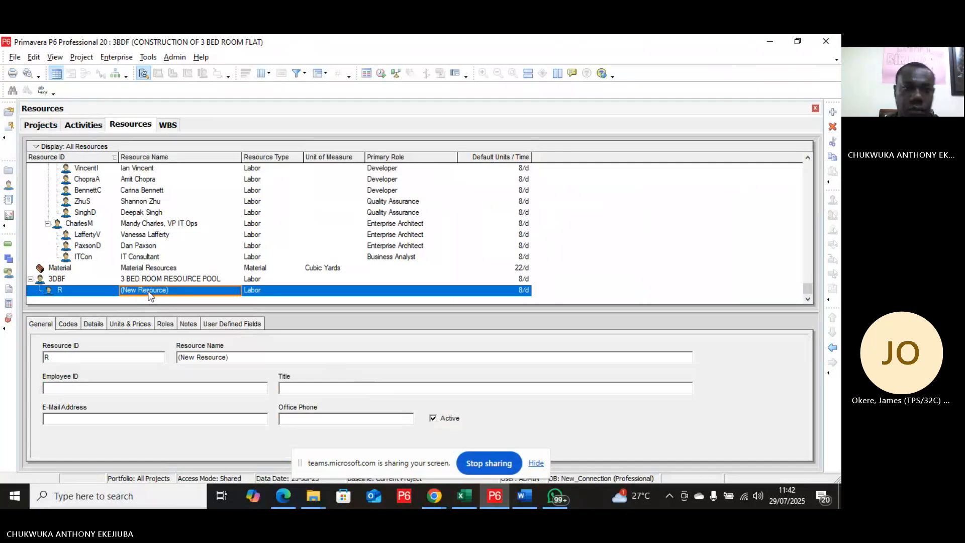
pyautogui.click(155, 295)
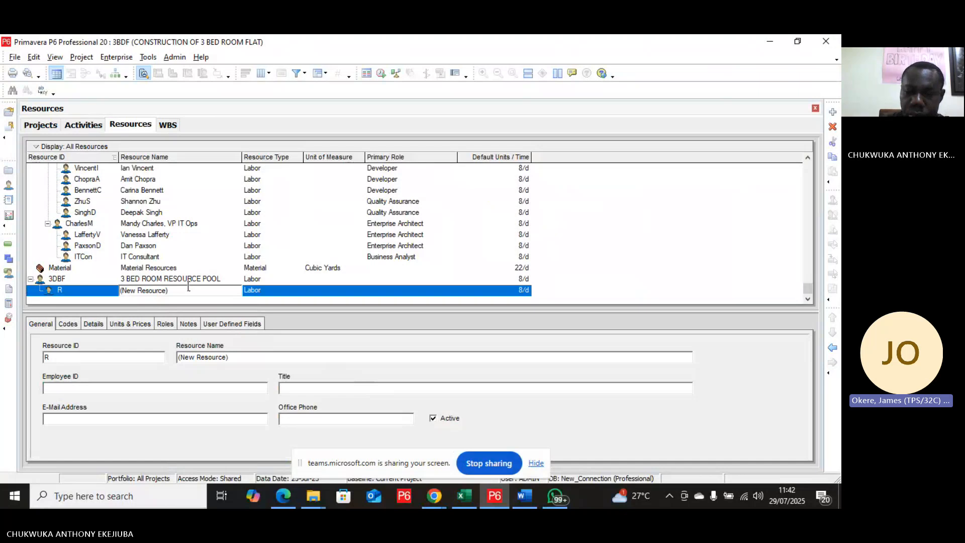
pyautogui.press('BackSpace')
pyautogui.press('BackSpace')
pyautogui.press('BackSpace')
pyautogui.press('BackSpace')
pyautogui.press('BackSpace')
pyautogui.press('BackSpace')
pyautogui.press('BackSpace')
pyautogui.press('BackSpace')
pyautogui.press('BackSpace')
pyautogui.press('BackSpace')
pyautogui.press('BackSpace')
pyautogui.press('BackSpace')
pyautogui.press('BackSpace')
pyautogui.press('BackSpace')
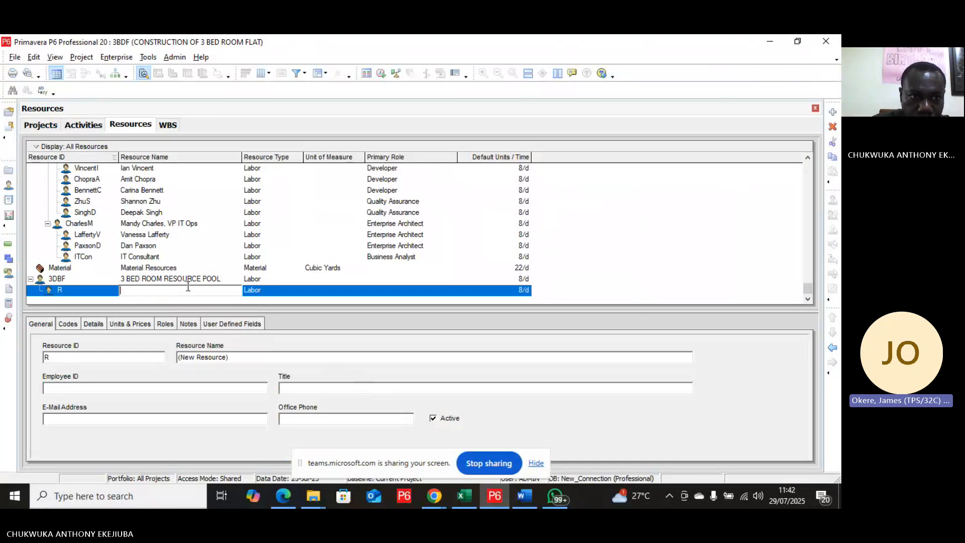
pyautogui.write('P')
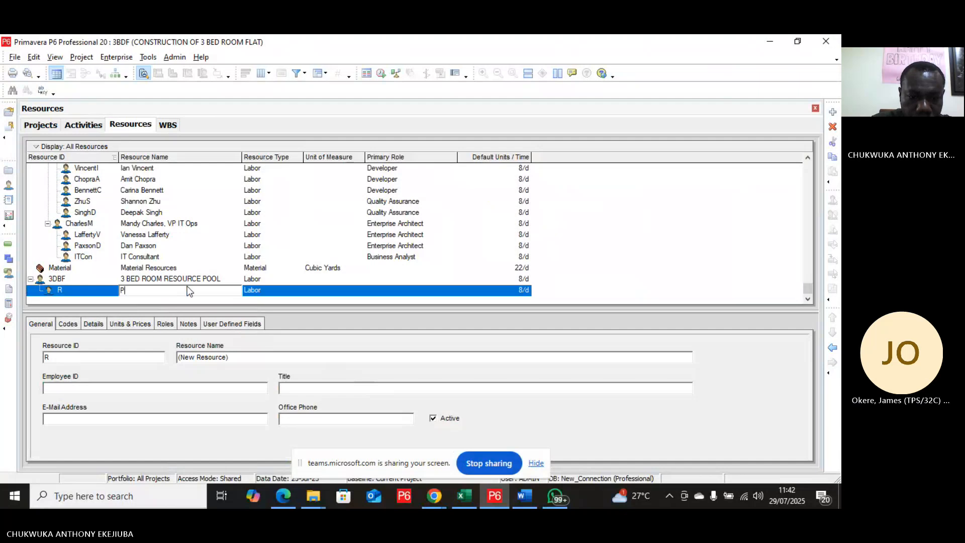
pyautogui.write('roj')
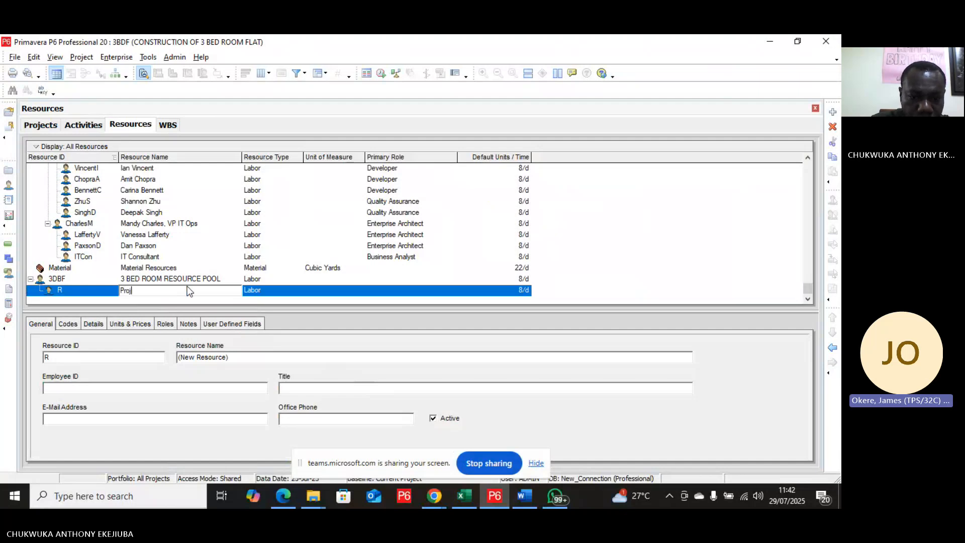
pyautogui.write('ect M')
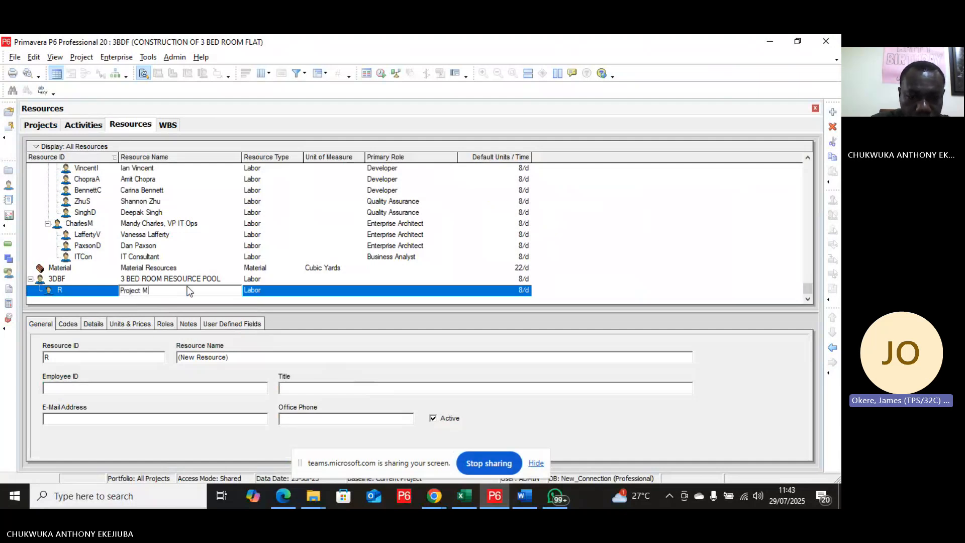
pyautogui.write('anager')
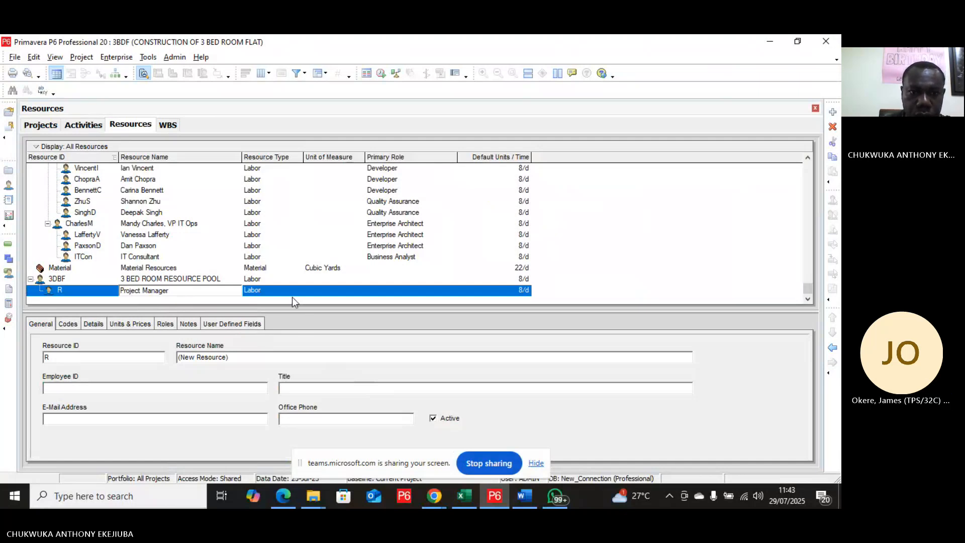
# Step: Add another new resource and change the Project Manager's resource ID to PM
pyautogui.click(833, 113)
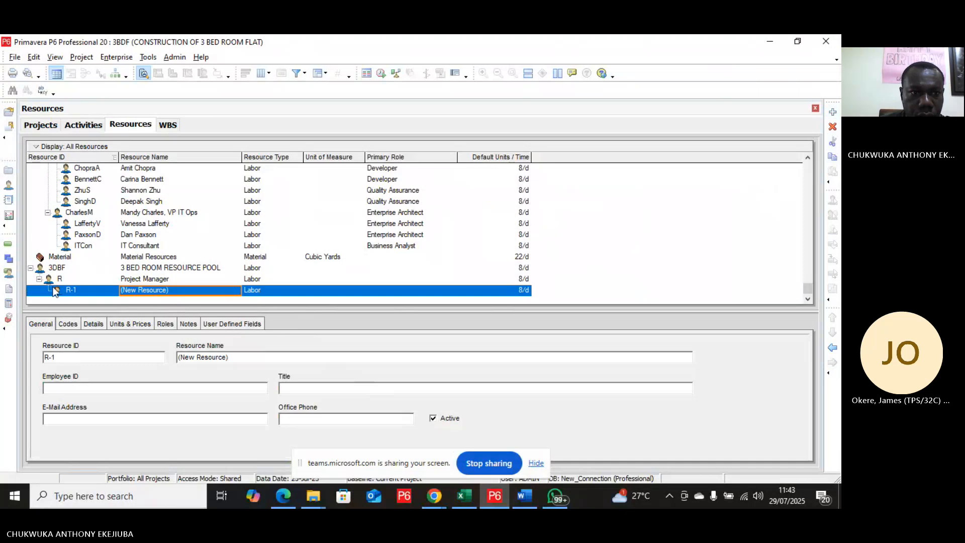
pyautogui.doubleClick(63, 280)
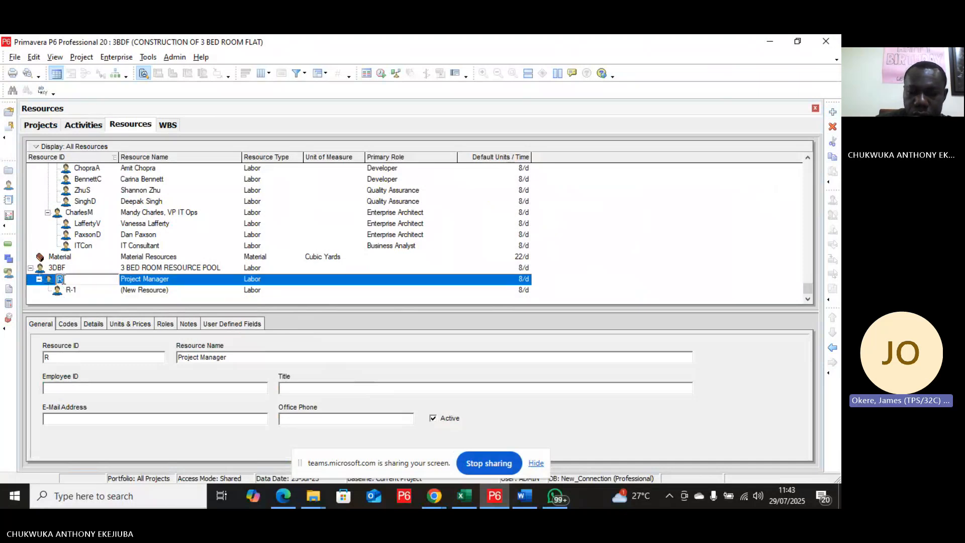
pyautogui.press('BackSpace')
pyautogui.write('PM')
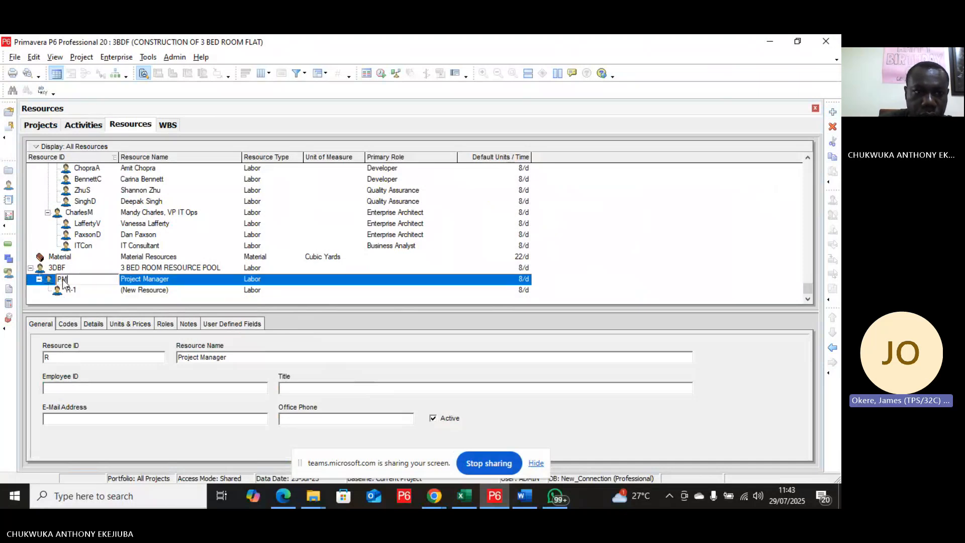
pyautogui.click(188, 291)
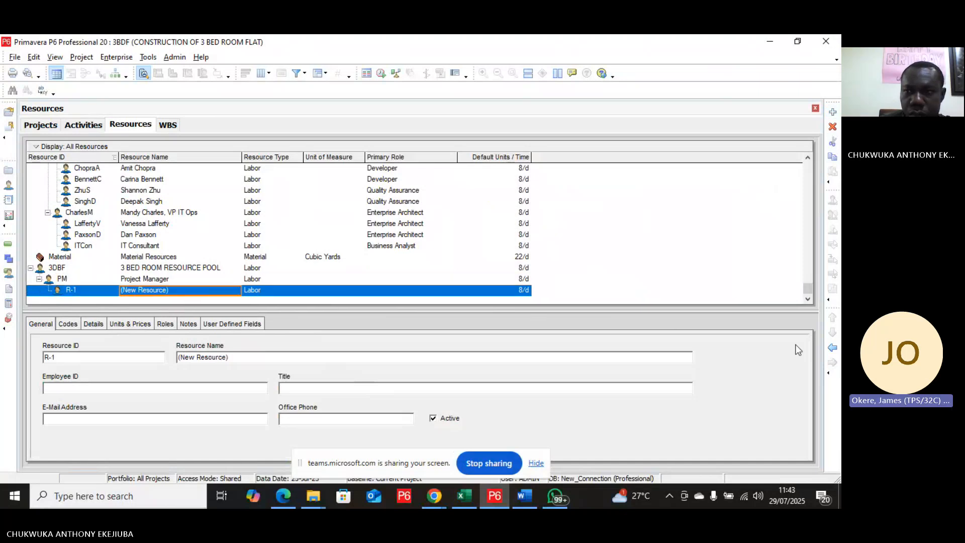
# Step: Move the new resource up to the same level as PM under the 3BDF pool and name it Planner
pyautogui.click(833, 347)
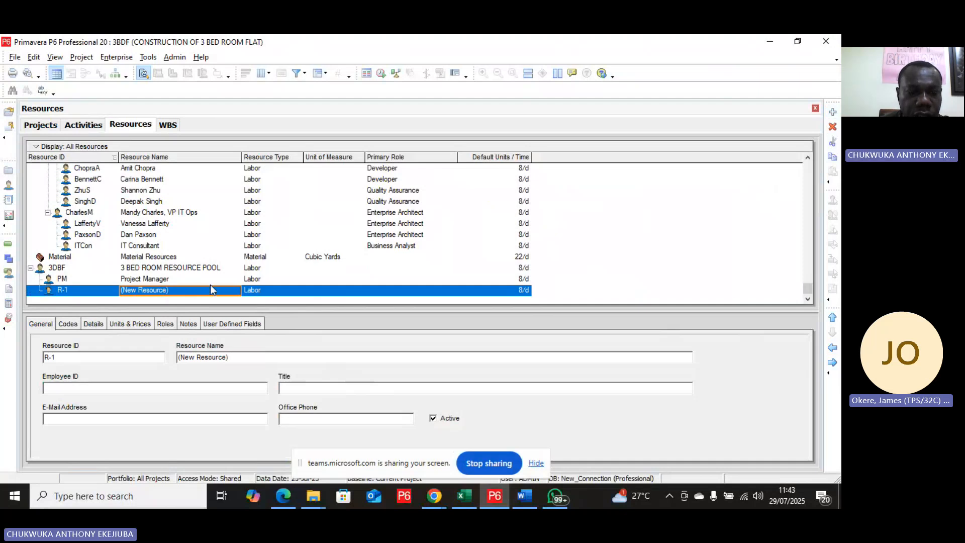
pyautogui.click(171, 288)
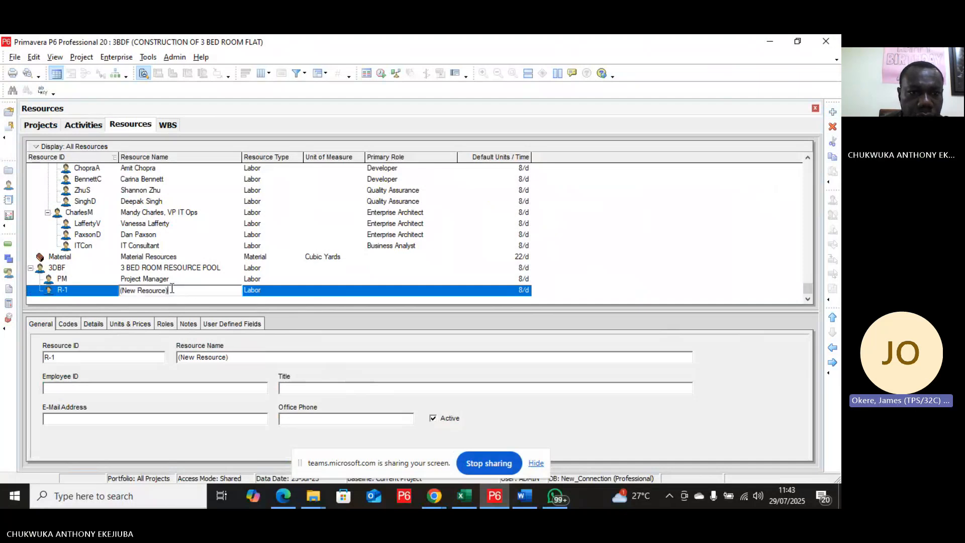
pyautogui.press('BackSpace')
pyautogui.press('BackSpace')
pyautogui.press('BackSpace')
pyautogui.press('BackSpace')
pyautogui.press('BackSpace')
pyautogui.press('BackSpace')
pyautogui.press('BackSpace')
pyautogui.press('BackSpace')
pyautogui.press('BackSpace')
pyautogui.press('BackSpace')
pyautogui.press('BackSpace')
pyautogui.press('BackSpace')
pyautogui.press('BackSpace')
pyautogui.press('BackSpace')
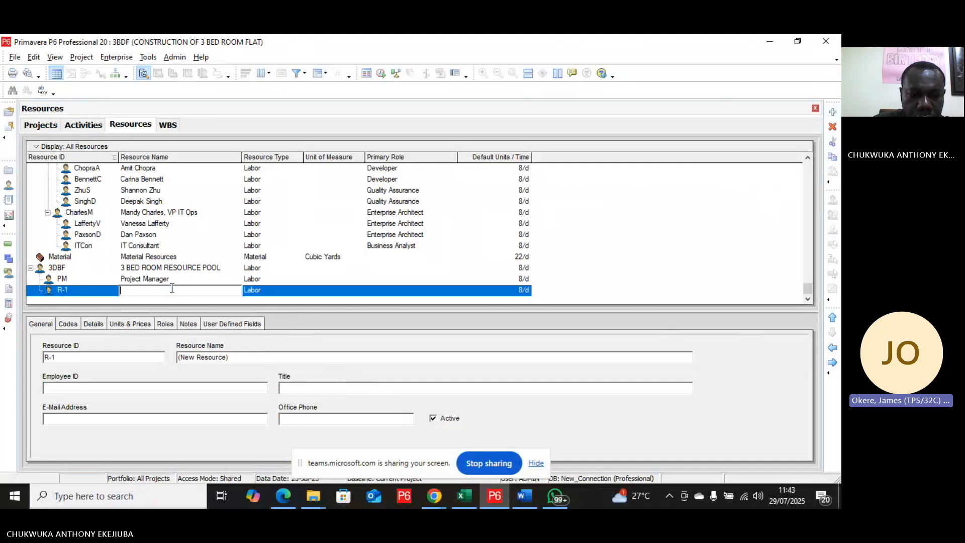
pyautogui.write('PLANN')
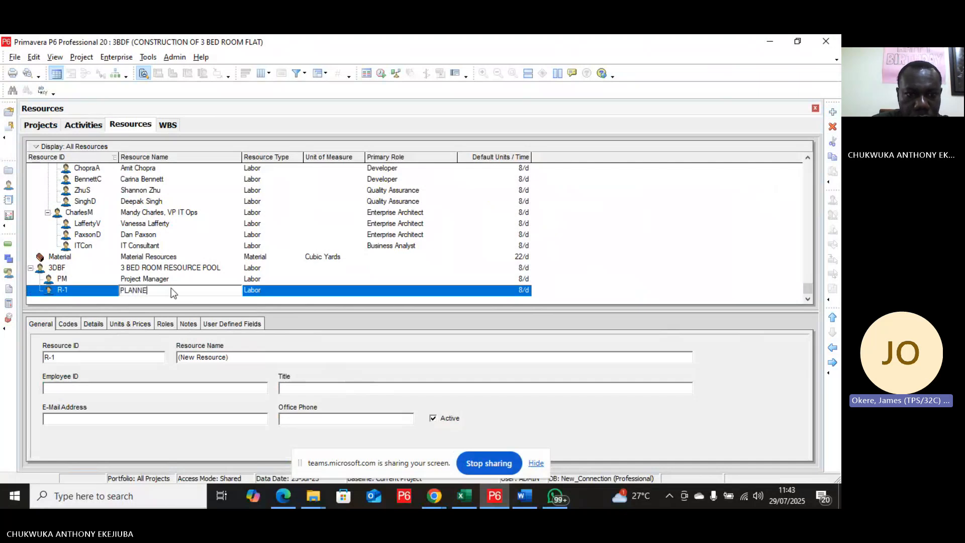
pyautogui.write('E')
pyautogui.press('BackSpace')
pyautogui.press('BackSpace')
pyautogui.press('BackSpace')
pyautogui.press('BackSpace')
pyautogui.press('BackSpace')
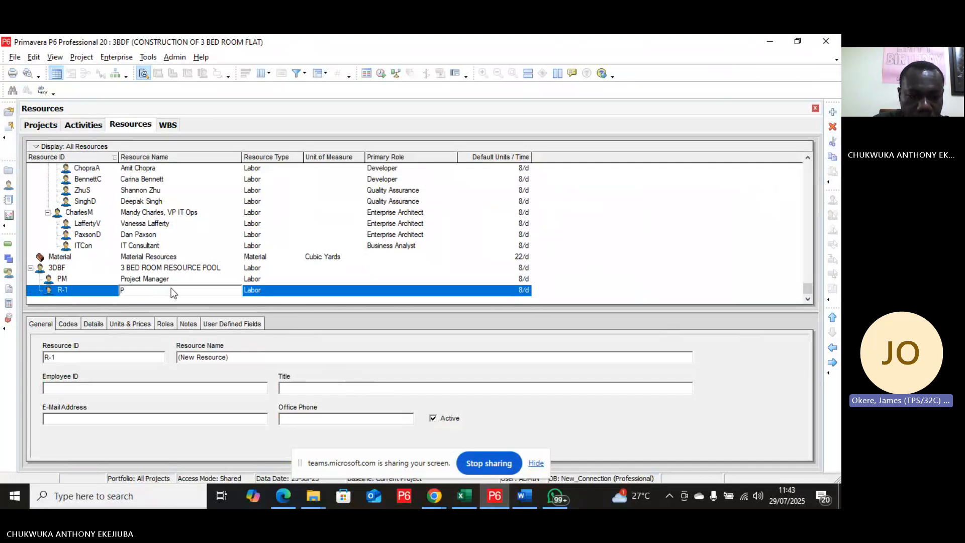
pyautogui.write('Planner')
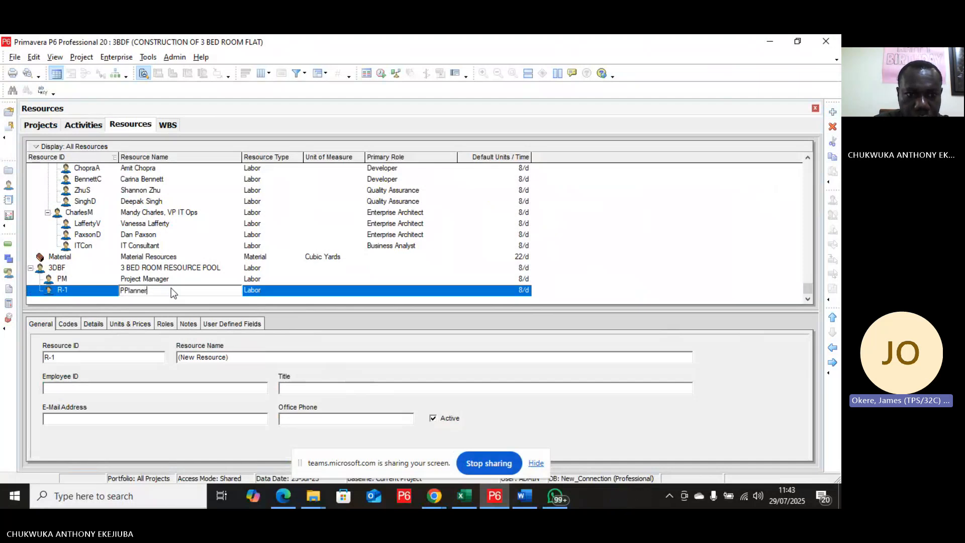
pyautogui.press('Left')
pyautogui.press('Left')
pyautogui.press('Left')
pyautogui.press('Left')
pyautogui.press('Left')
pyautogui.press('Left')
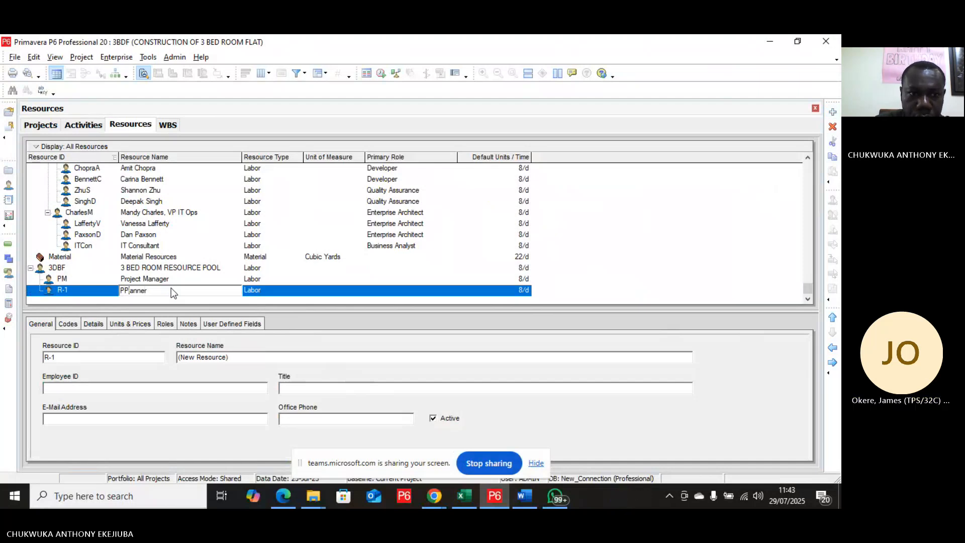
pyautogui.press('BackSpace')
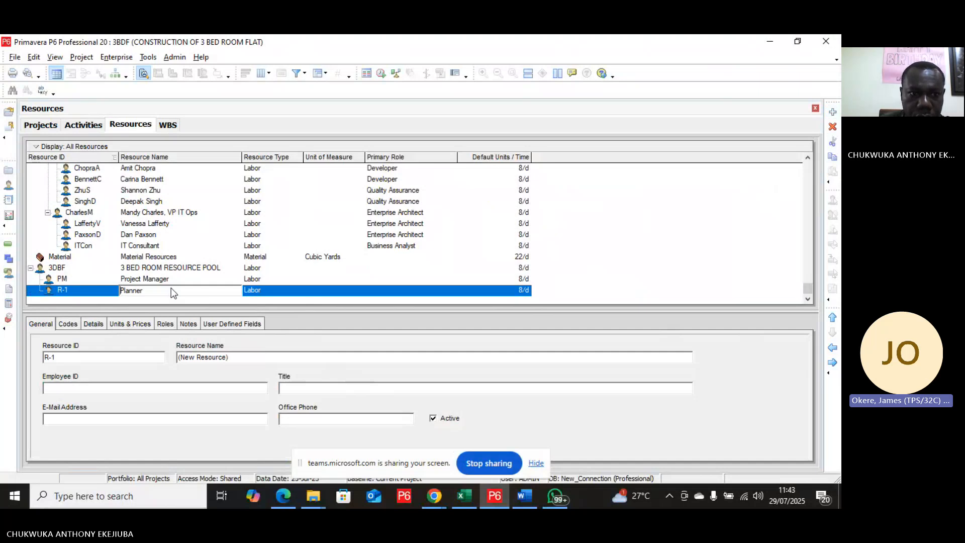
# Step: Set the Planner's resource ID to PLAN and add another new resource
pyautogui.click(86, 294)
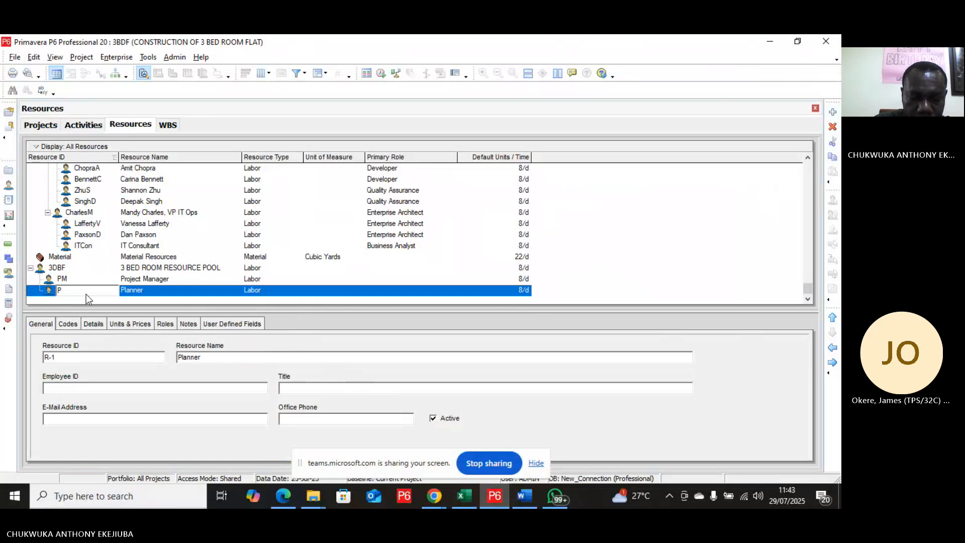
pyautogui.write('anner')
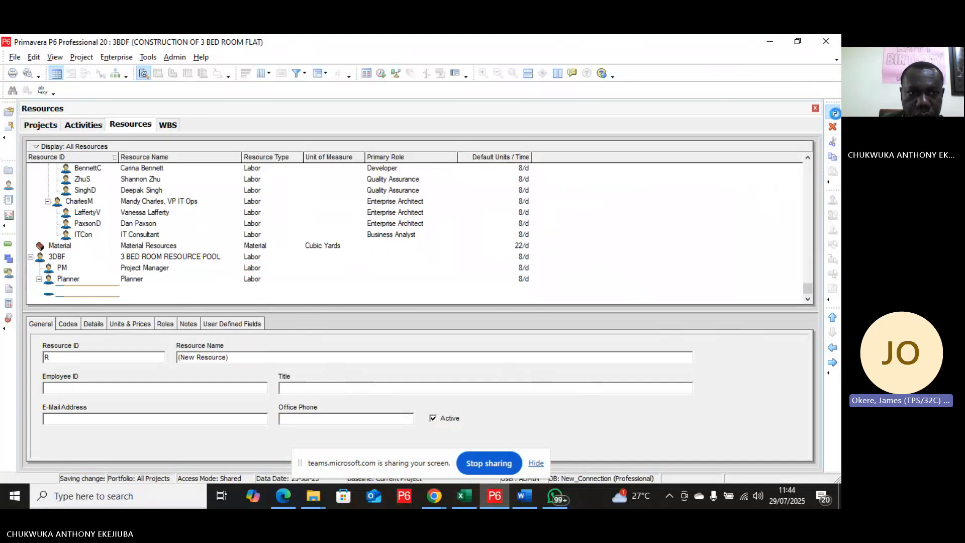
pyautogui.click(833, 113)
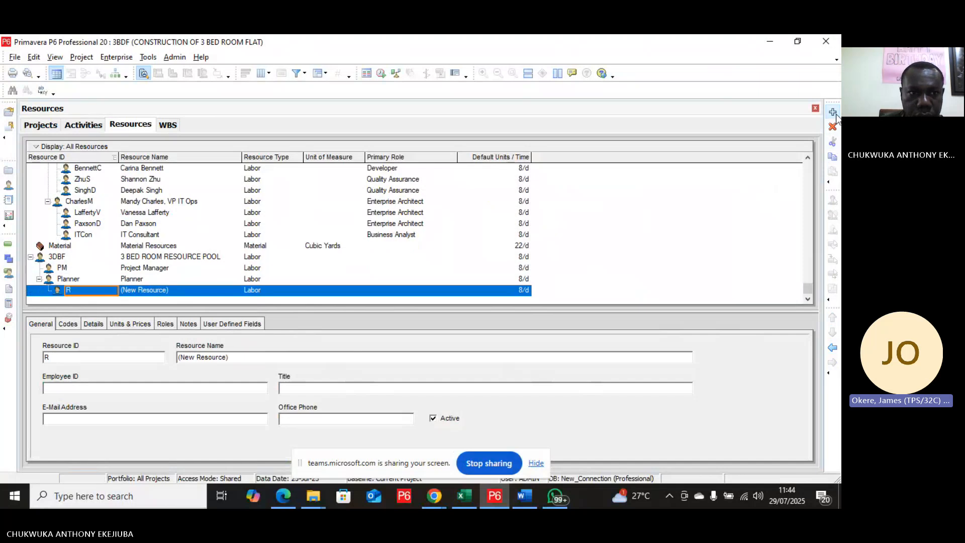
pyautogui.click(77, 280)
pyautogui.click(76, 281)
pyautogui.press('BackSpace')
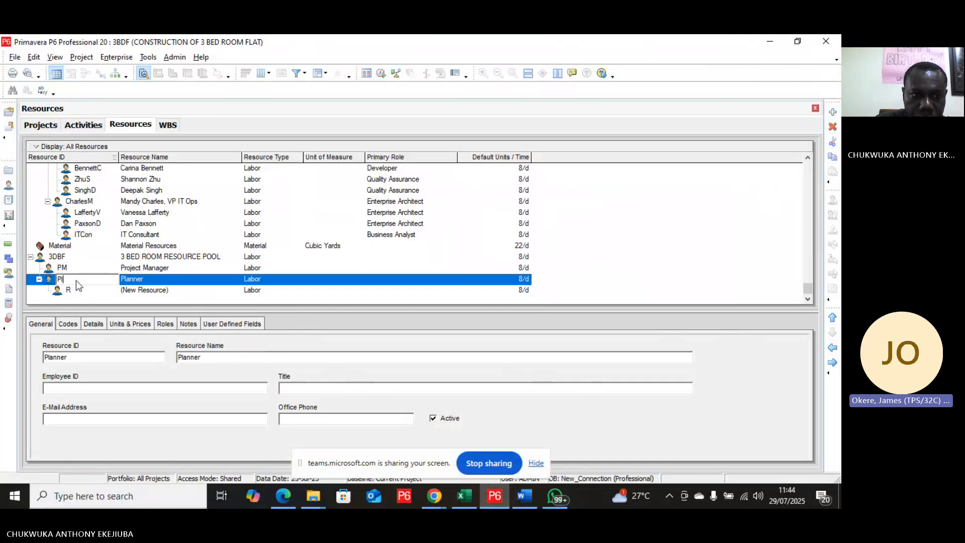
pyautogui.press('BackSpace')
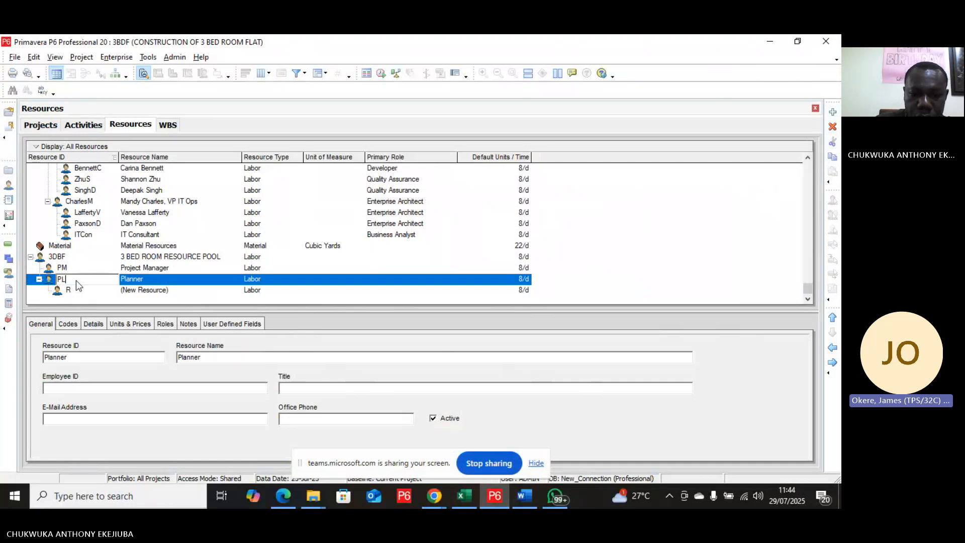
pyautogui.click(155, 290)
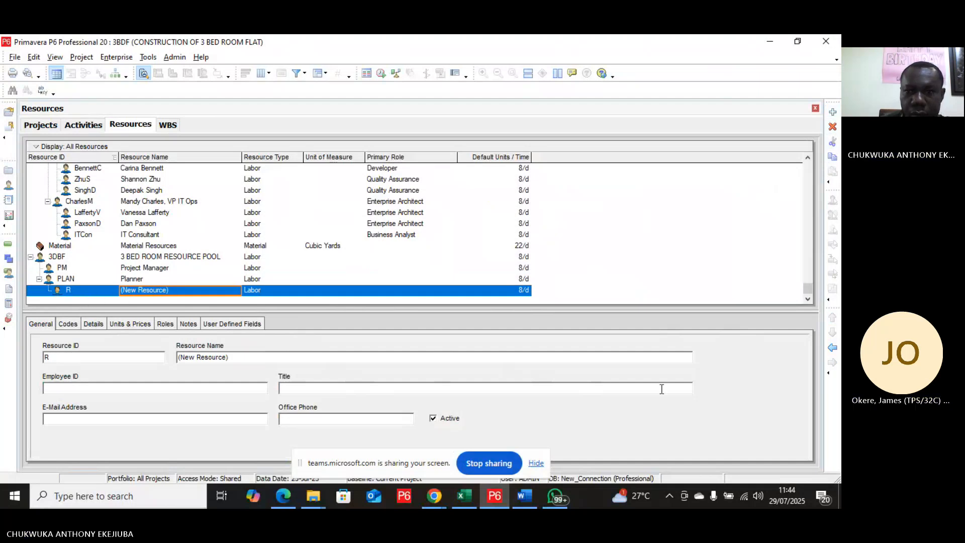
# Step: Move the new resource up to the PM level and name it HR Officer
pyautogui.click(833, 346)
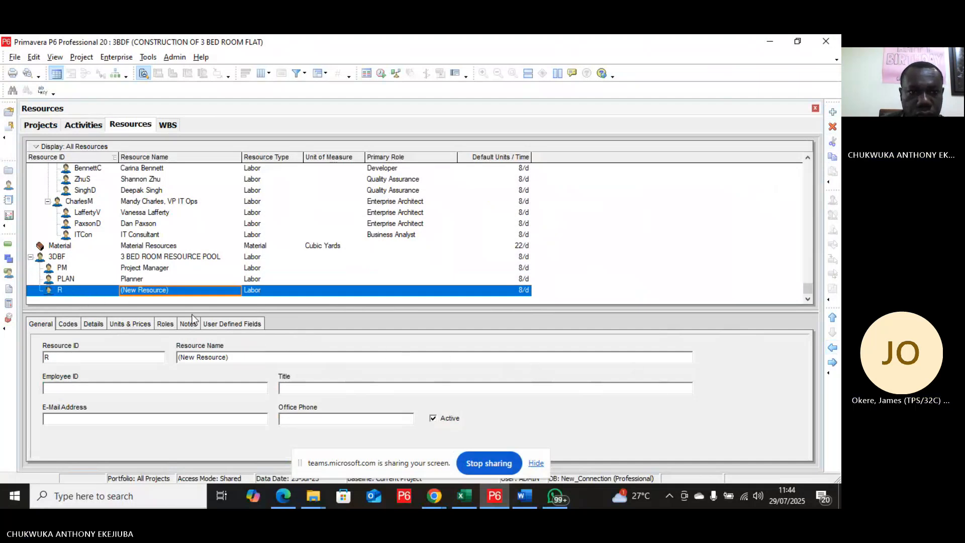
pyautogui.click(173, 292)
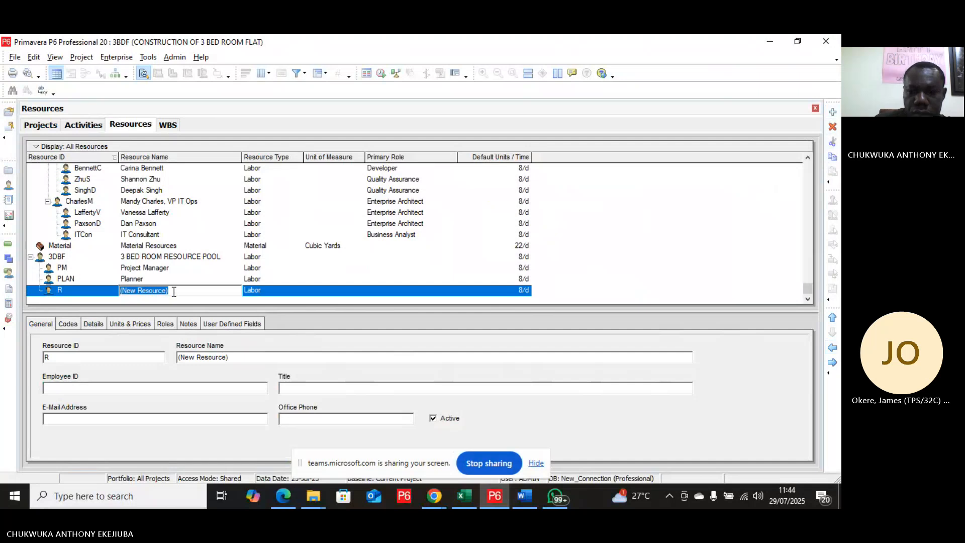
pyautogui.write('HR')
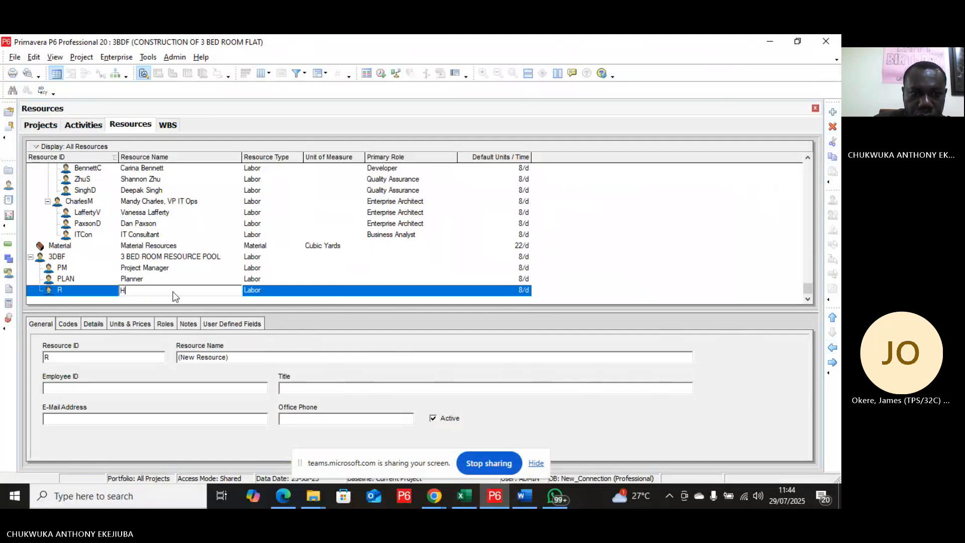
pyautogui.press('BackSpace')
pyautogui.write('R ')
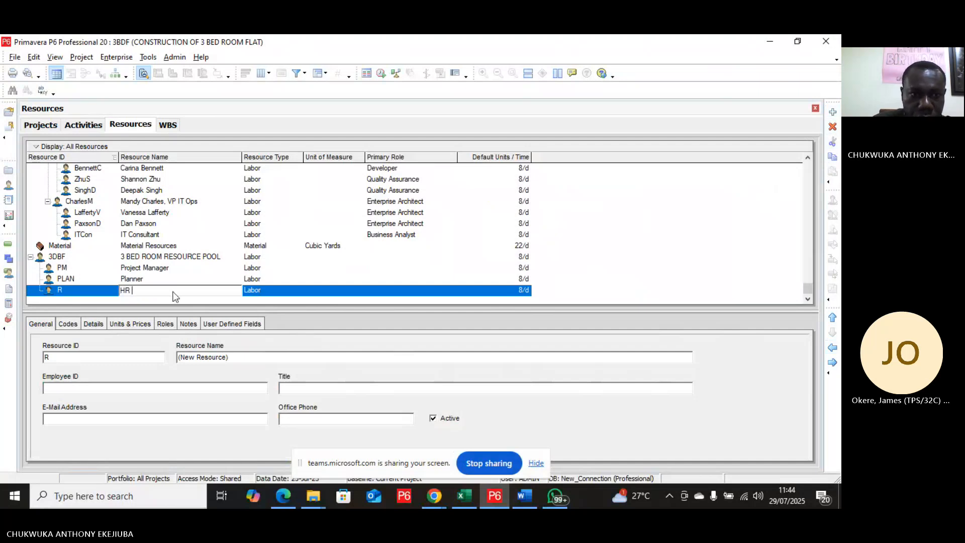
pyautogui.write('Off')
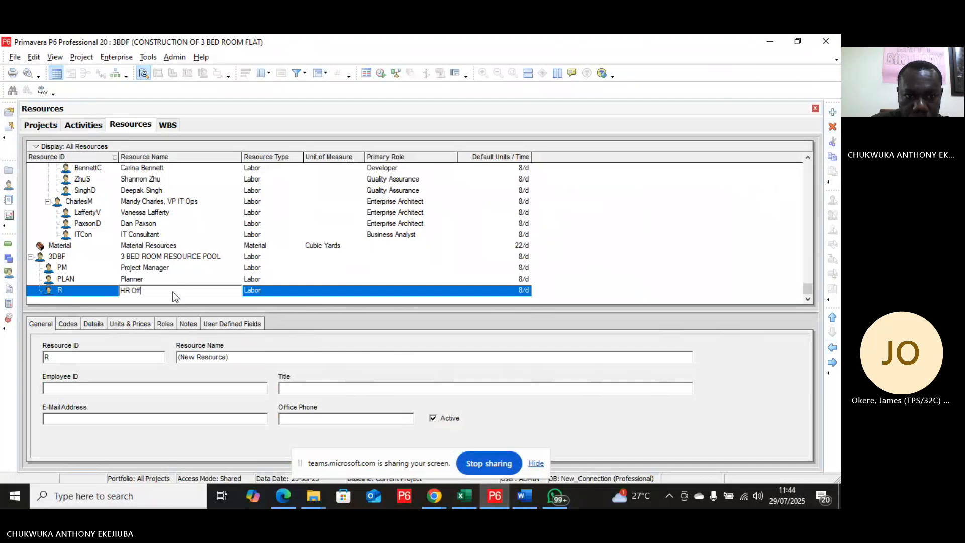
pyautogui.write('icer')
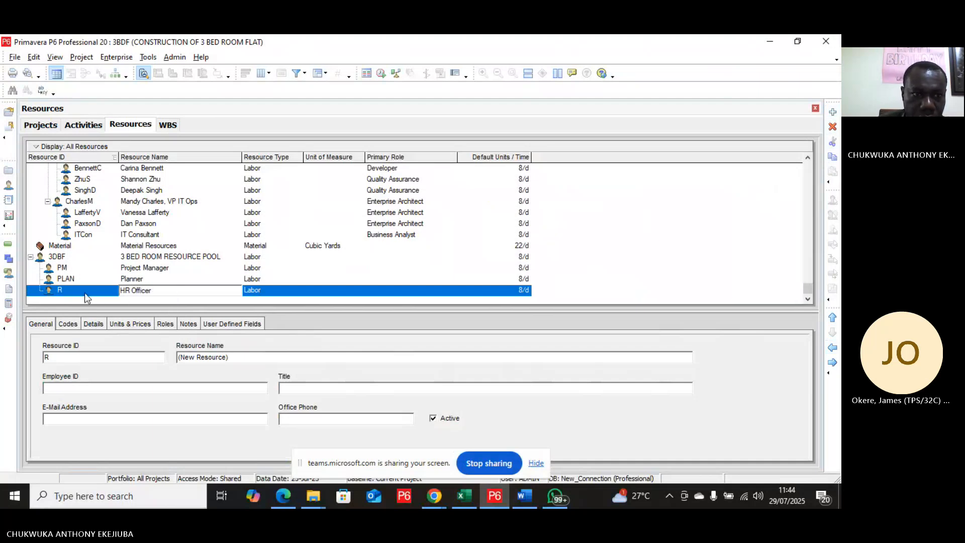
# Step: Set the HR Officer's resource ID to HO and add another new resource
pyautogui.click(64, 291)
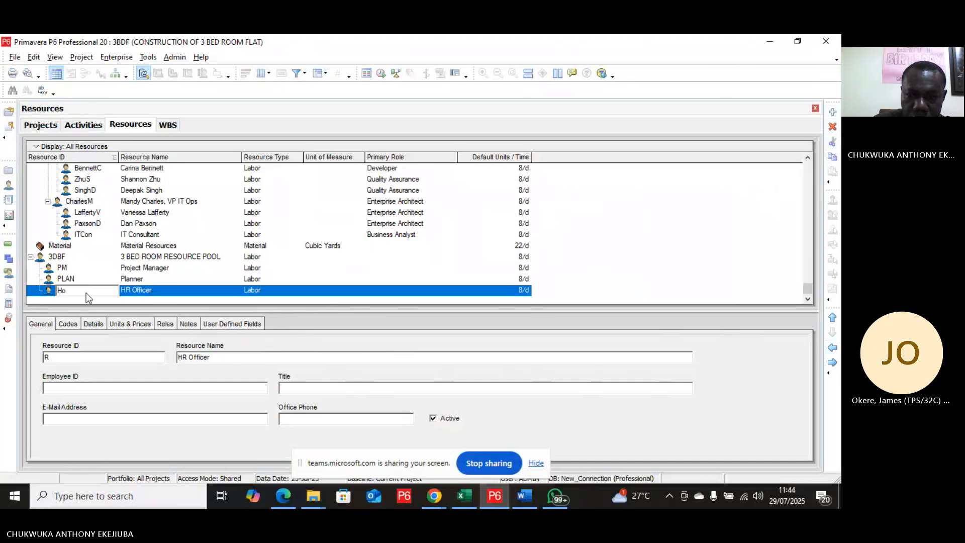
pyautogui.write('HO')
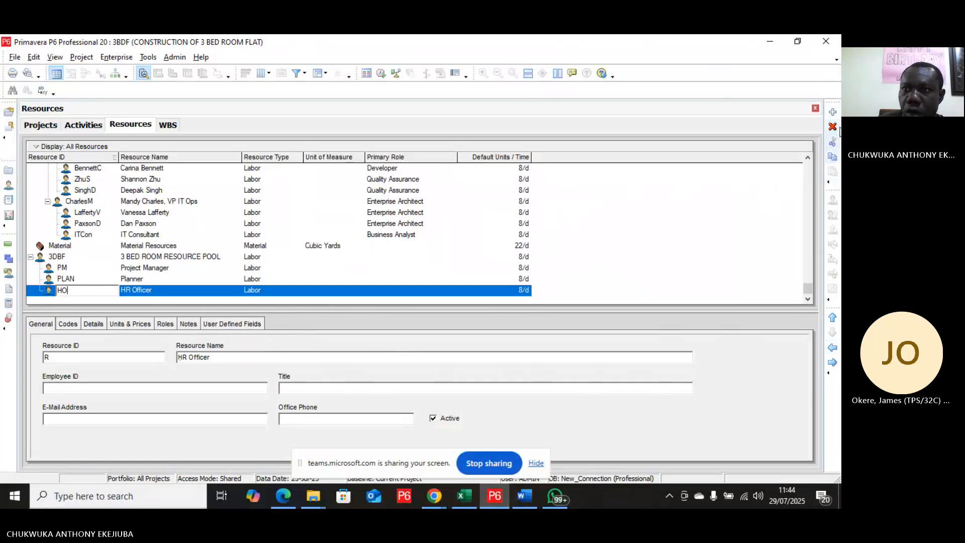
pyautogui.click(833, 113)
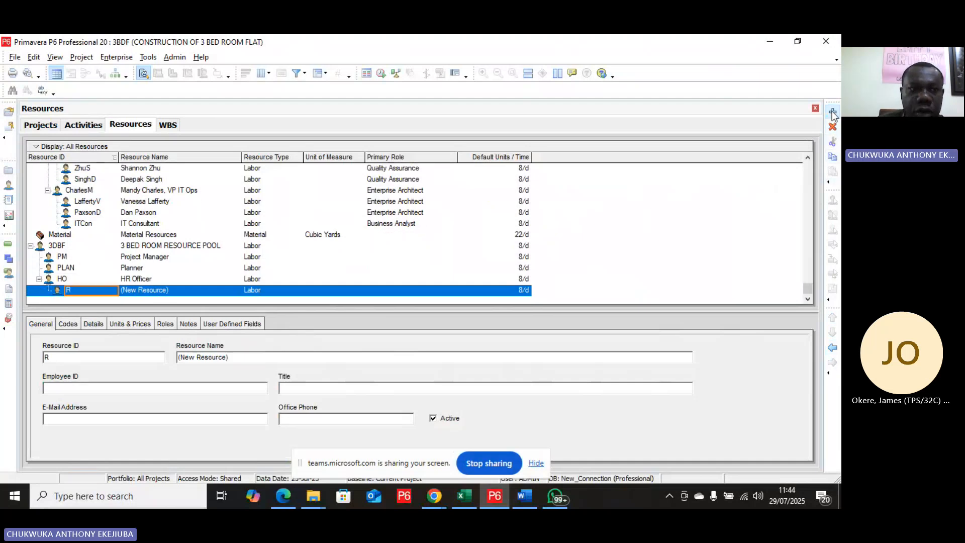
# Step: Move the new resource up to the PM level and name it CAD Engineer
pyautogui.click(836, 349)
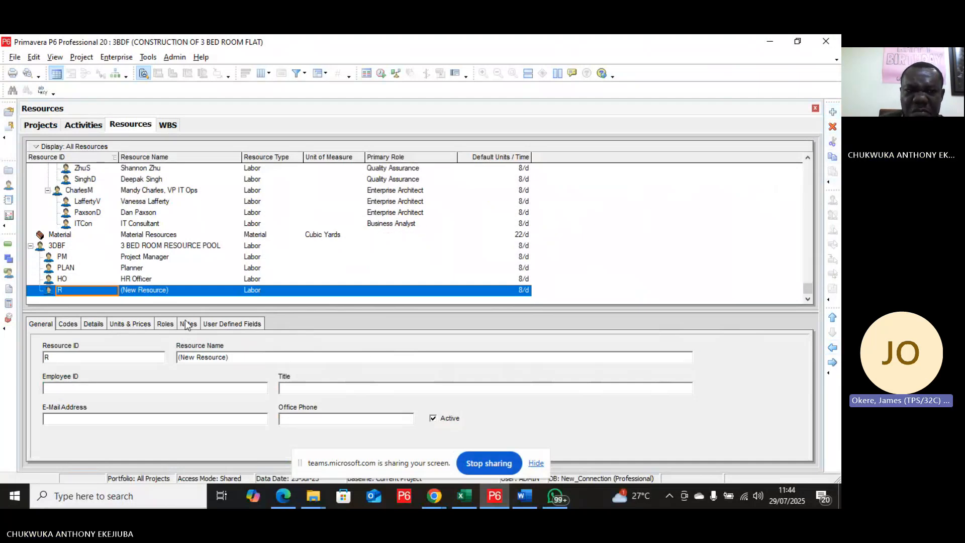
pyautogui.click(168, 288)
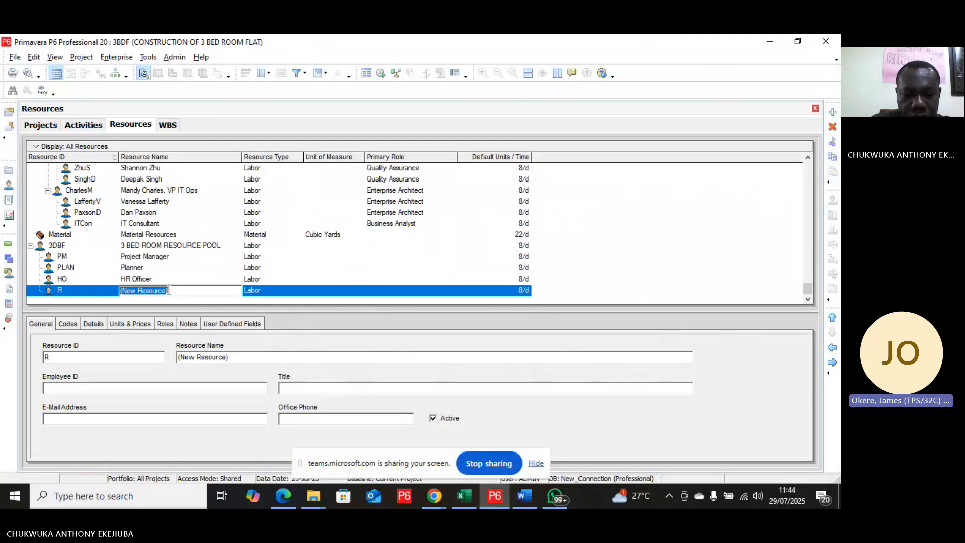
pyautogui.write('CAD ')
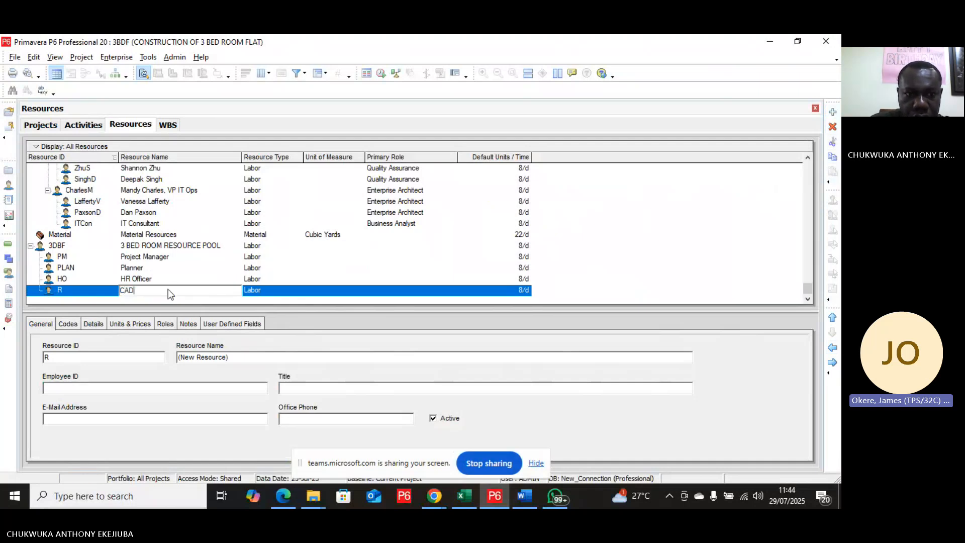
pyautogui.write('D')
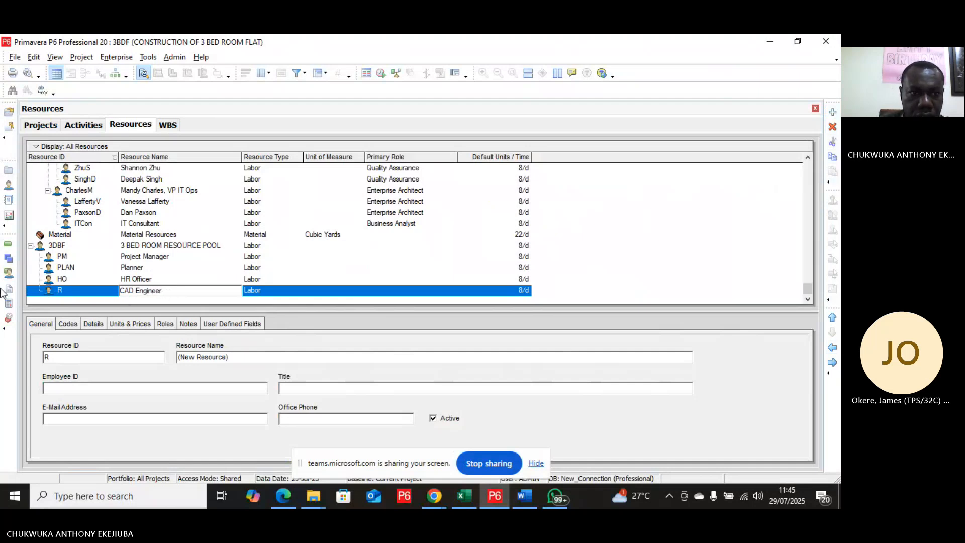
# Step: Set the CAD Engineer's resource ID to CadEngr and add another new resource
pyautogui.click(67, 290)
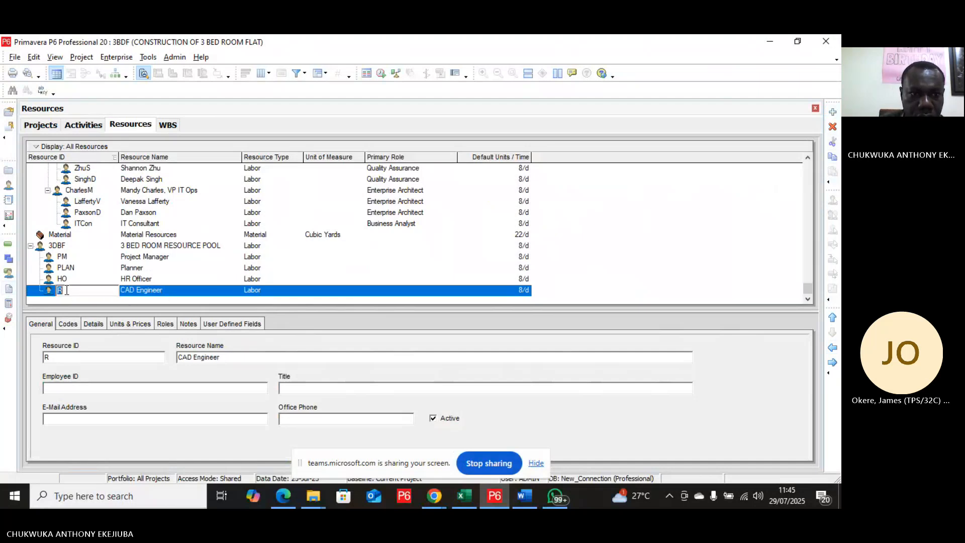
pyautogui.write('C')
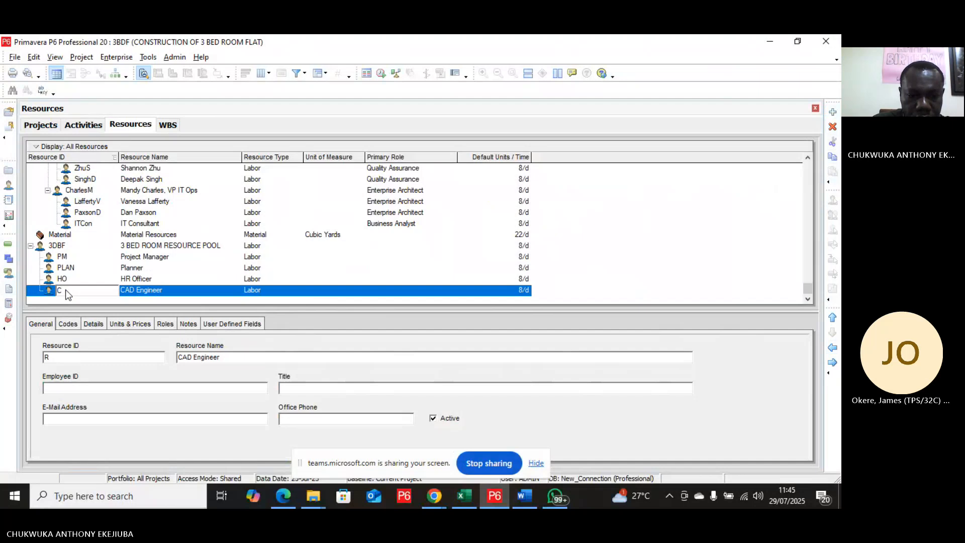
pyautogui.write('adE')
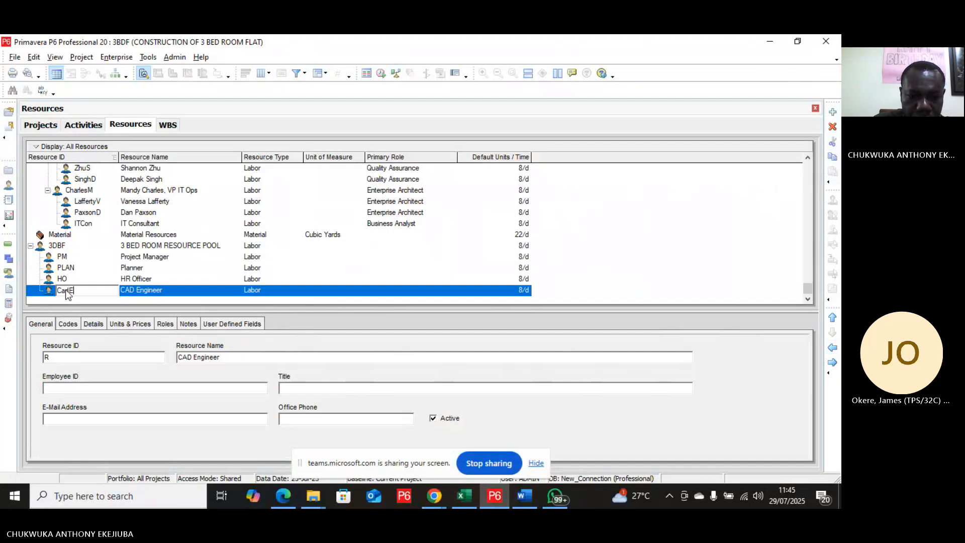
pyautogui.write('ng')
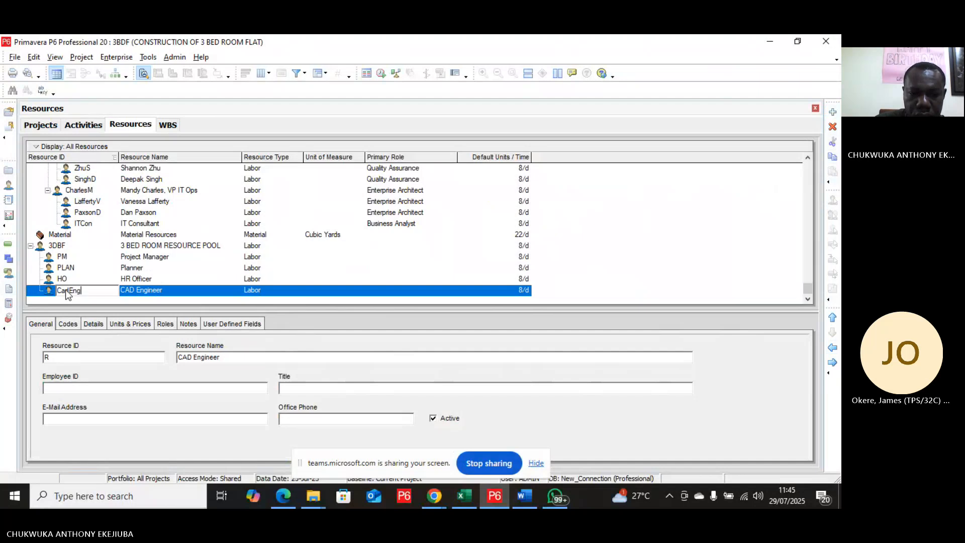
pyautogui.write('r')
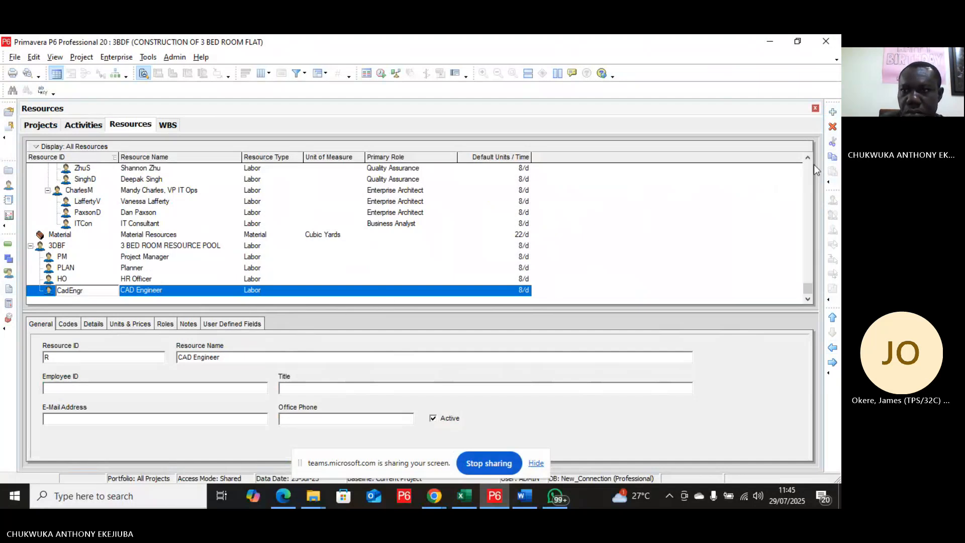
pyautogui.click(833, 112)
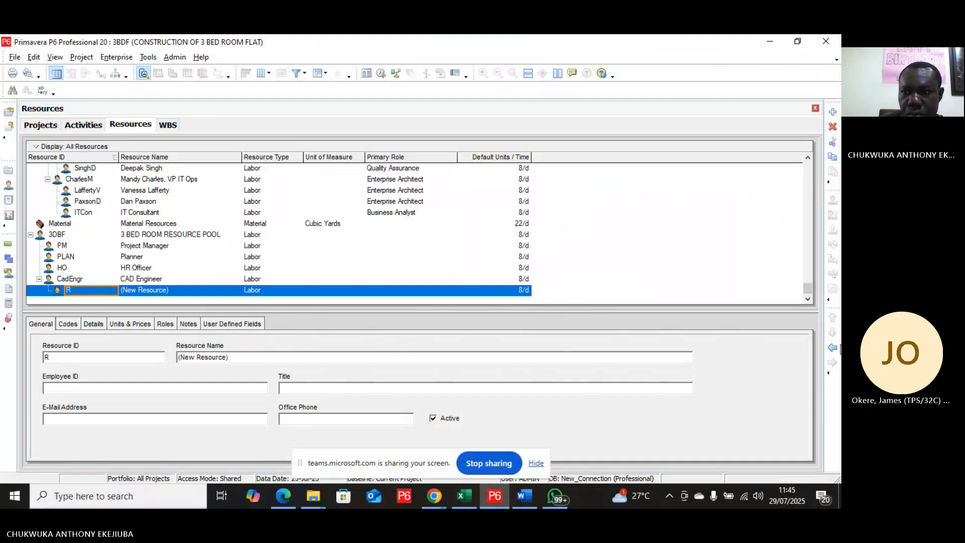
# Step: Move the new resource up to the PM level and name it Logistics Officer
pyautogui.click(833, 348)
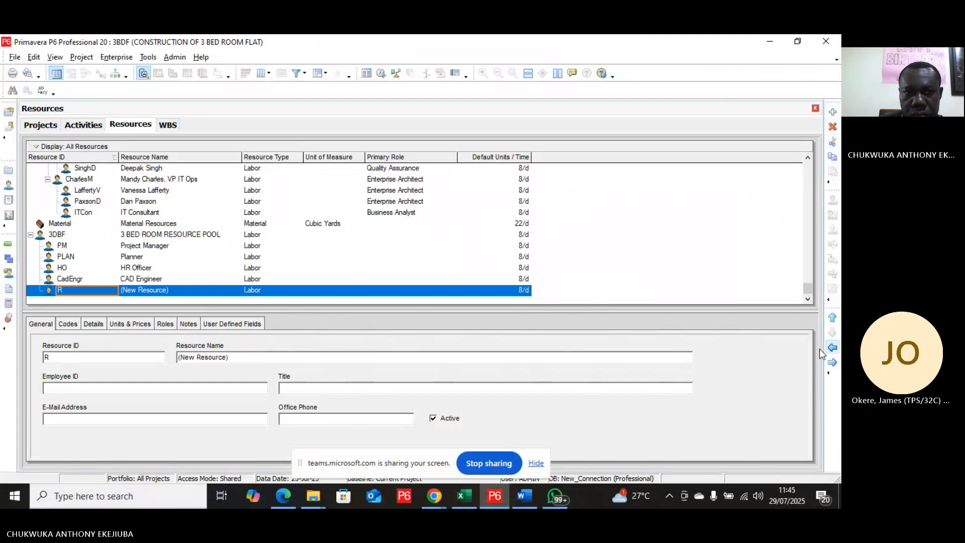
pyautogui.click(163, 291)
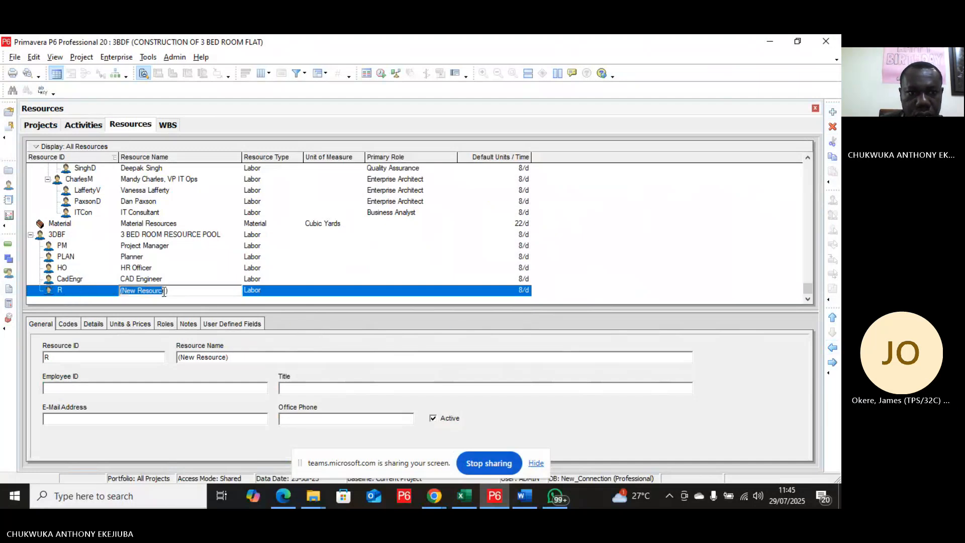
pyautogui.click(175, 291)
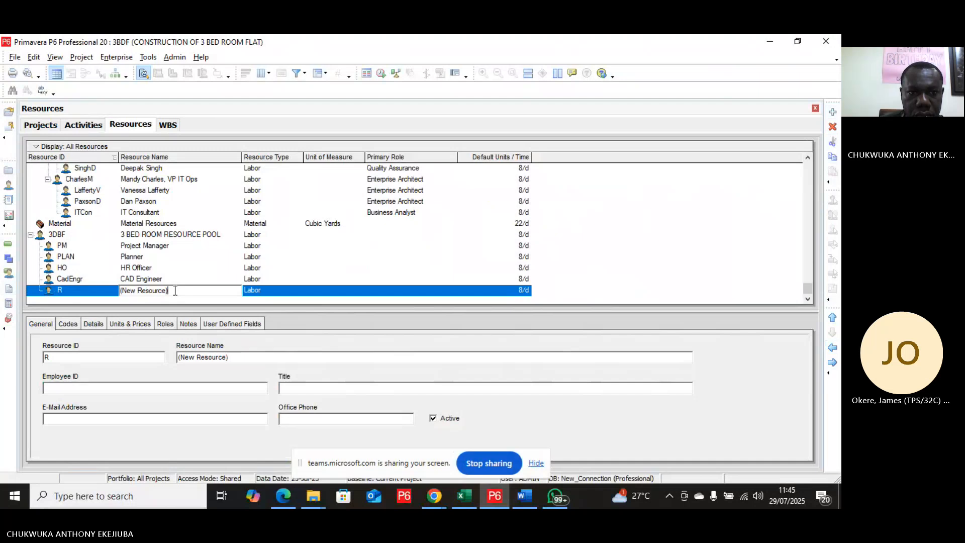
pyautogui.press('BackSpace')
pyautogui.press('BackSpace')
pyautogui.press('BackSpace')
pyautogui.press('BackSpace')
pyautogui.press('BackSpace')
pyautogui.press('BackSpace')
pyautogui.press('BackSpace')
pyautogui.press('BackSpace')
pyautogui.press('BackSpace')
pyautogui.press('BackSpace')
pyautogui.press('BackSpace')
pyautogui.press('BackSpace')
pyautogui.press('BackSpace')
pyautogui.press('BackSpace')
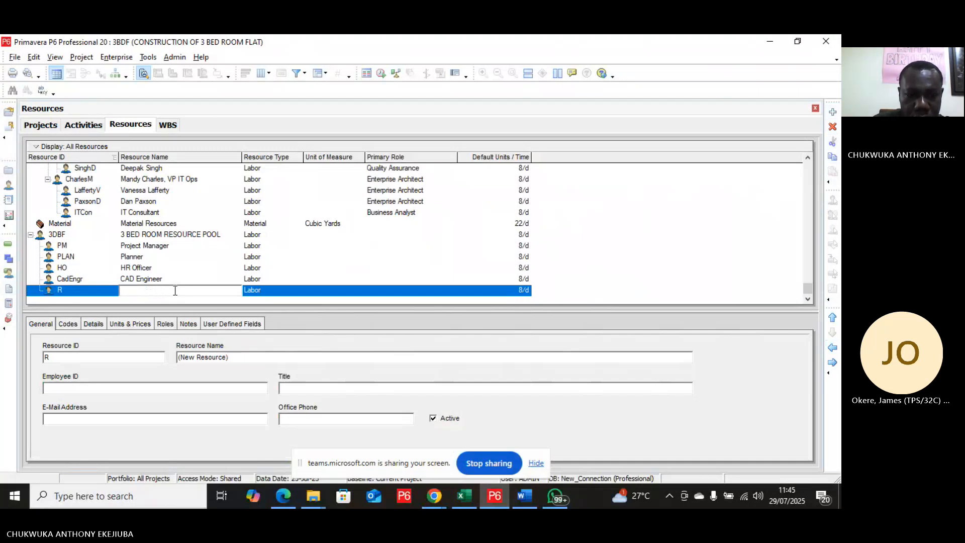
pyautogui.write('O')
pyautogui.press('BackSpace')
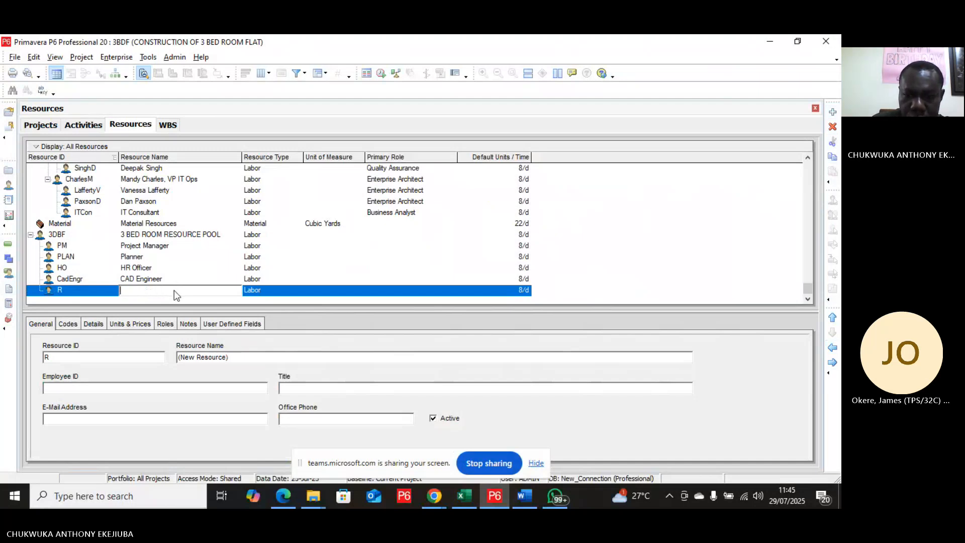
pyautogui.write('Log')
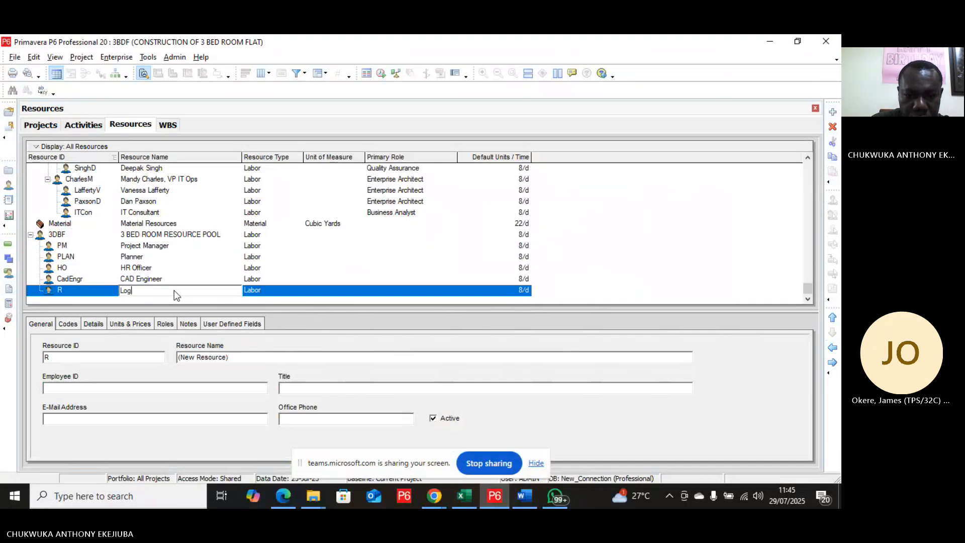
pyautogui.write('istice')
pyautogui.write('cer')
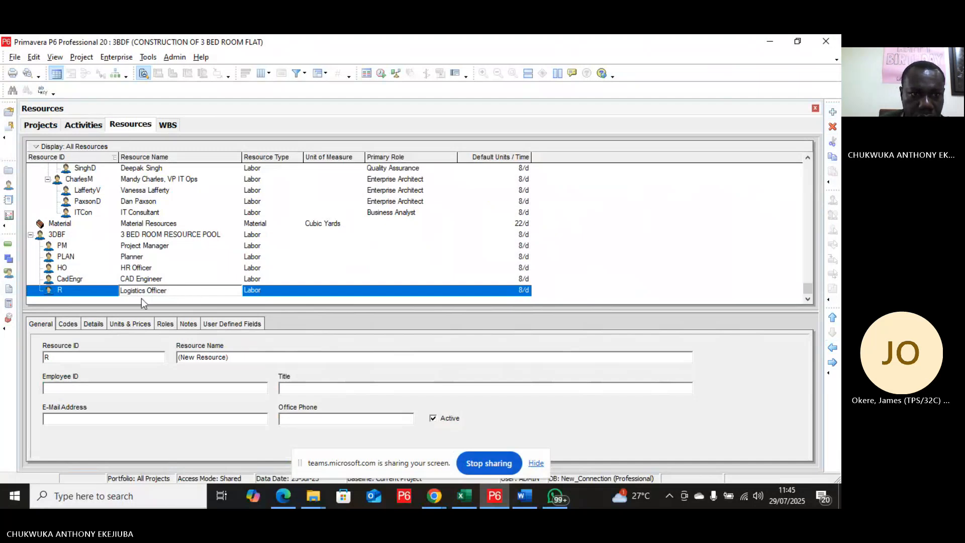
# Step: Set the Logistics Officer's resource ID to LOG and add another new resource
pyautogui.click(82, 293)
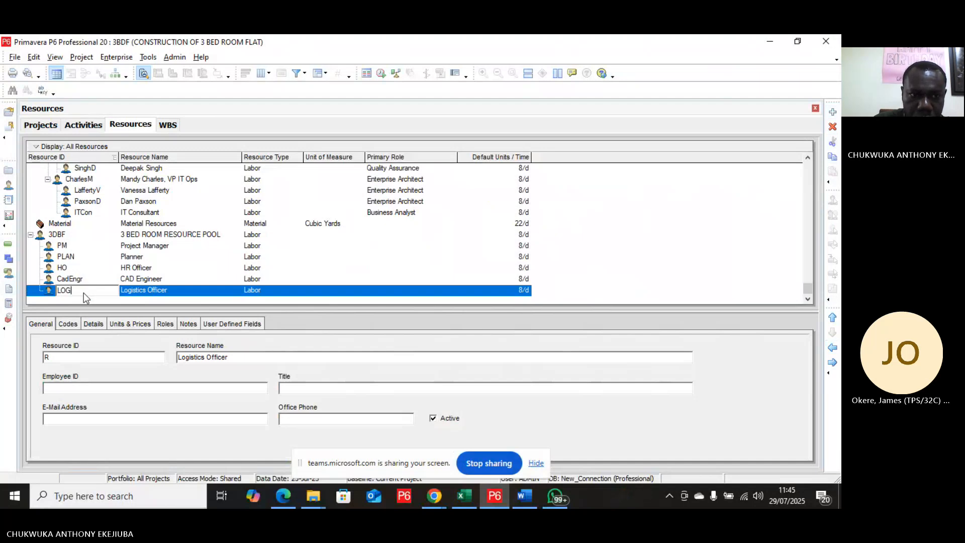
pyautogui.click(833, 112)
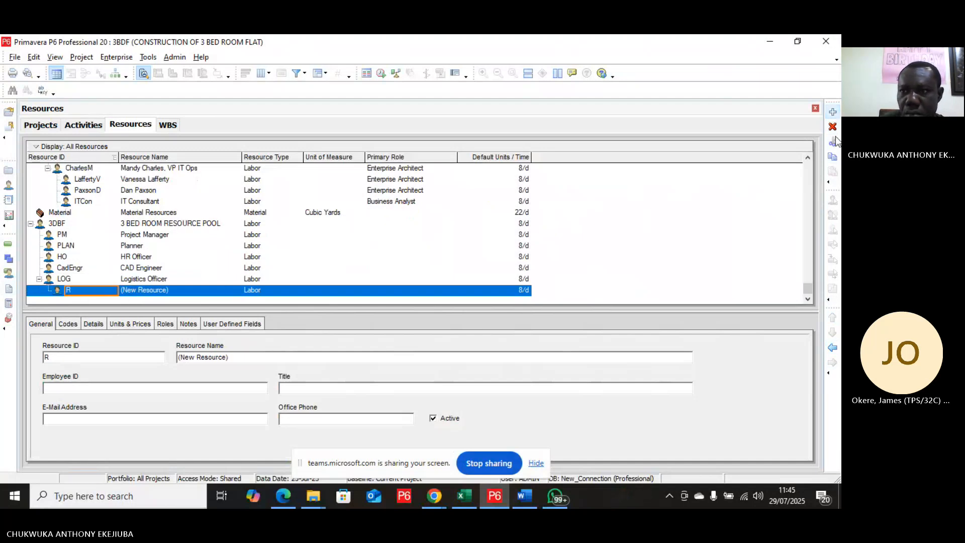
# Step: Move the new resource up to the PM level and name it Labourer
pyautogui.click(833, 348)
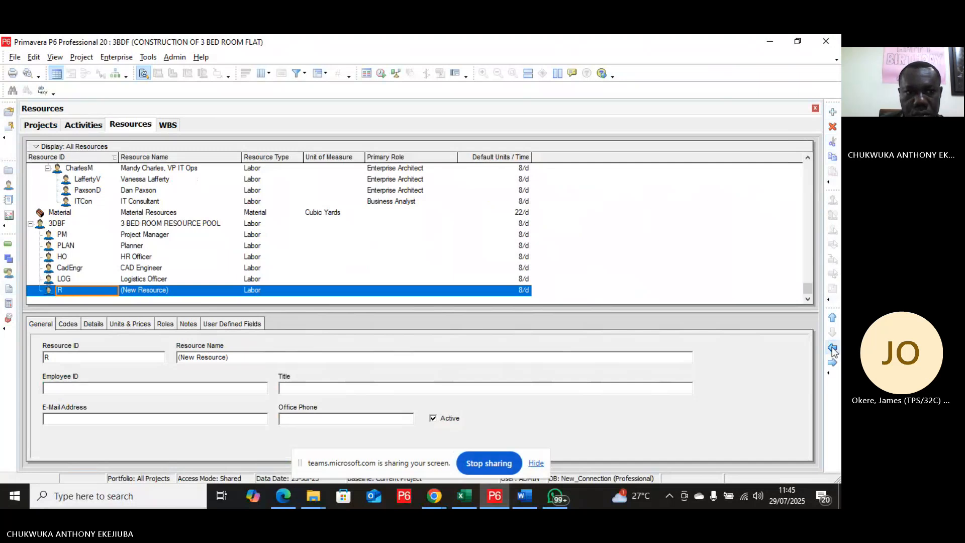
pyautogui.click(173, 291)
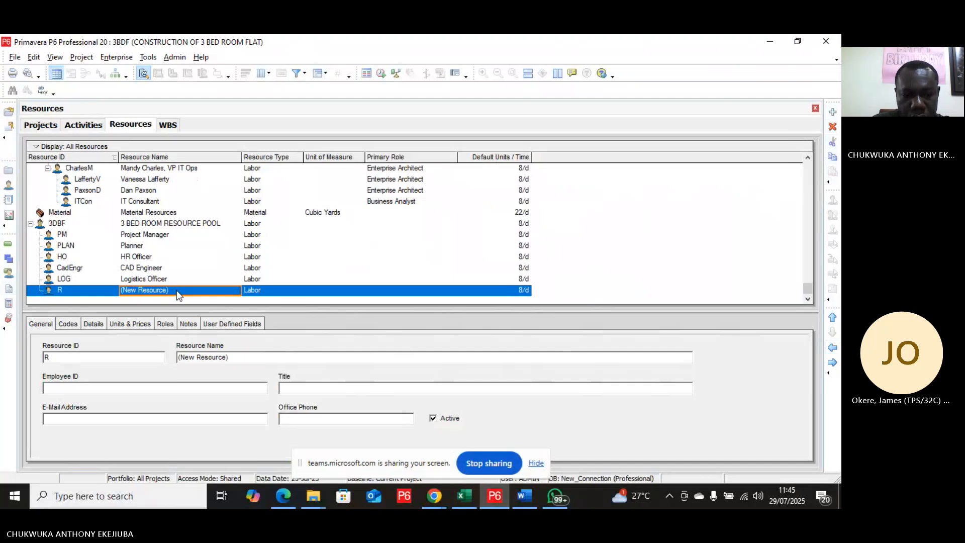
pyautogui.write('Lab')
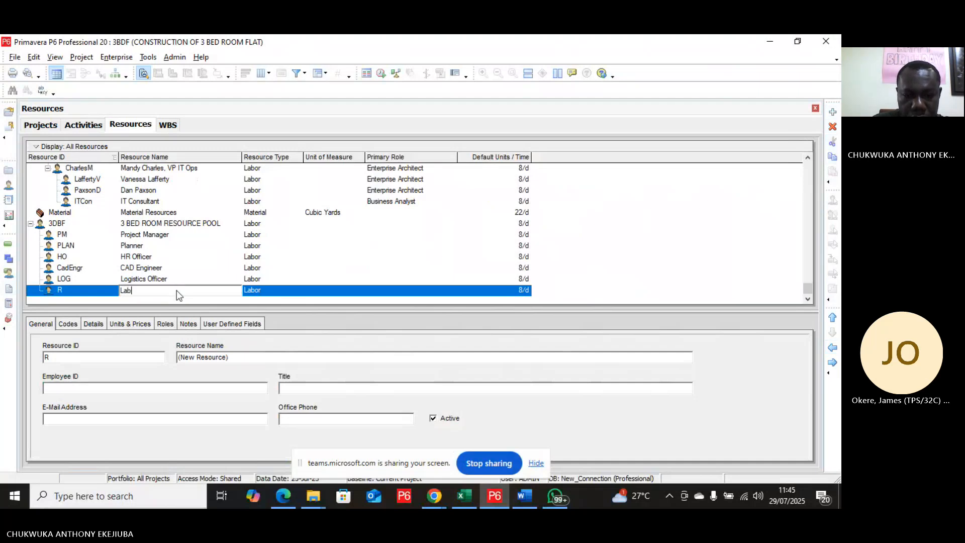
pyautogui.write('oureer')
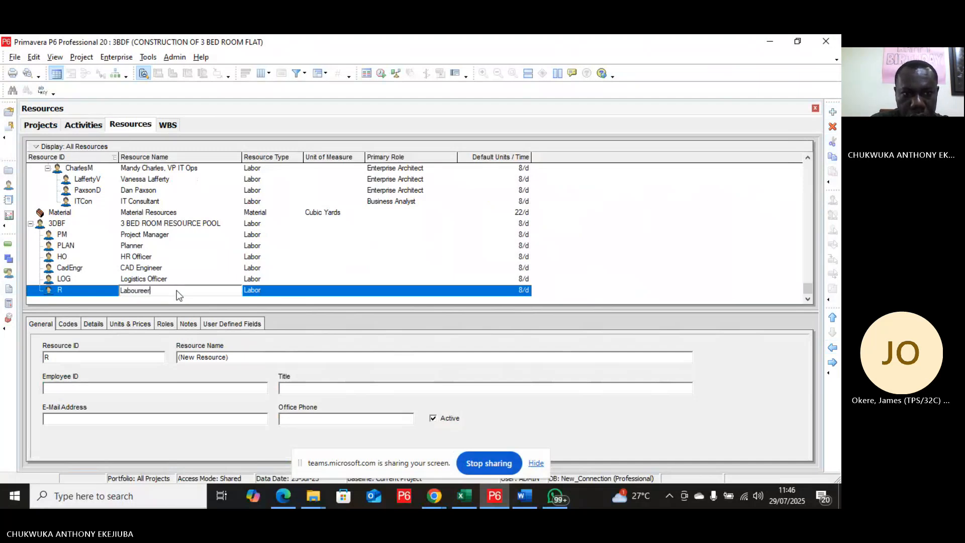
pyautogui.press('BackSpace')
pyautogui.press('BackSpace')
pyautogui.write('r')
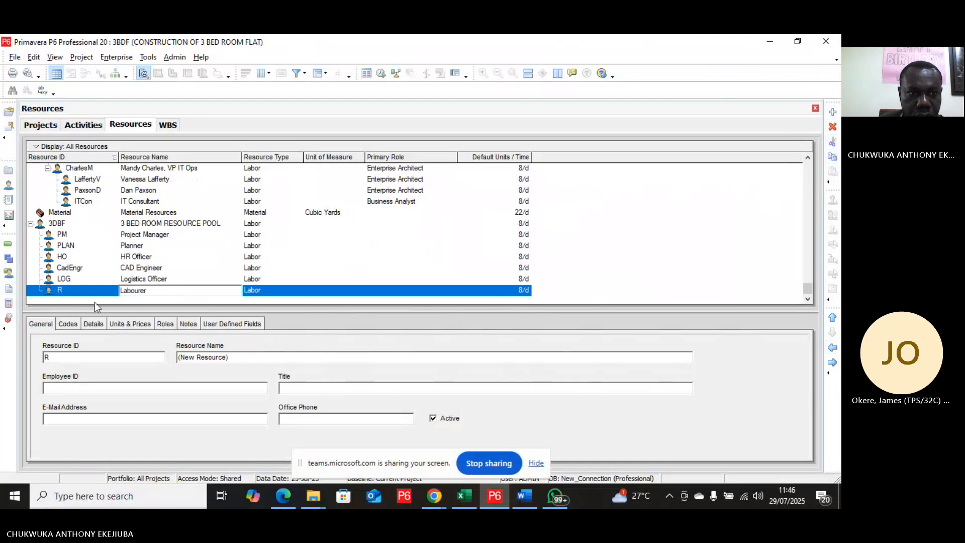
# Step: Set the Labourer's resource ID to Lab and add another new resource
pyautogui.click(71, 296)
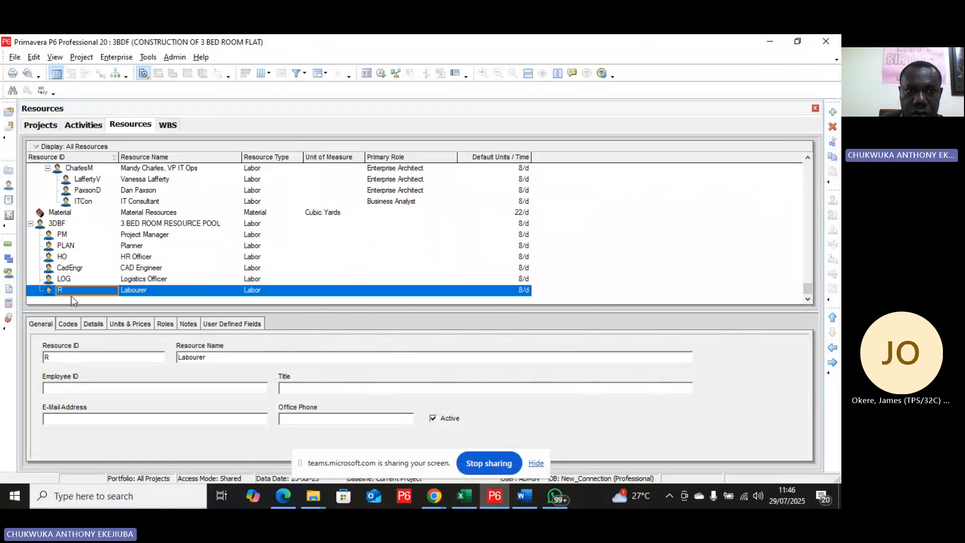
pyautogui.write('La')
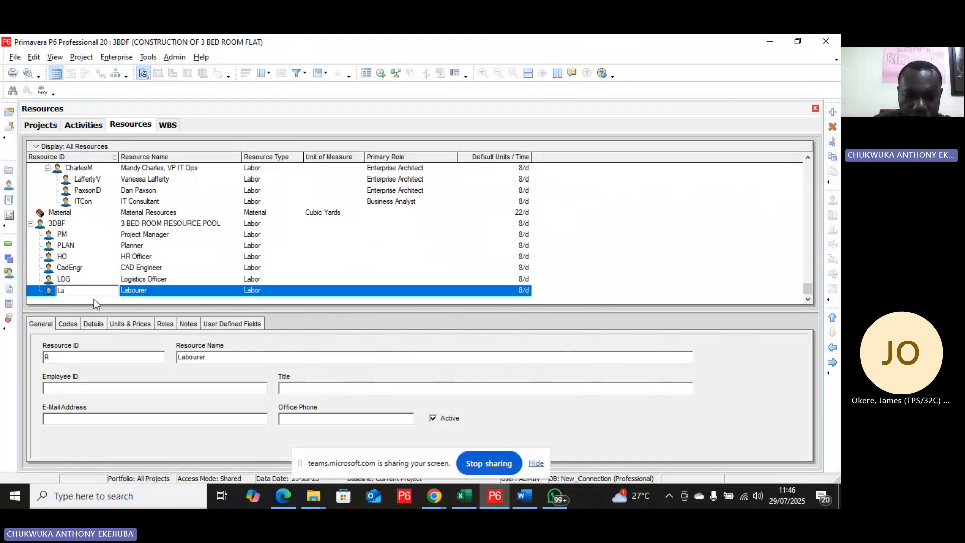
pyautogui.write('b')
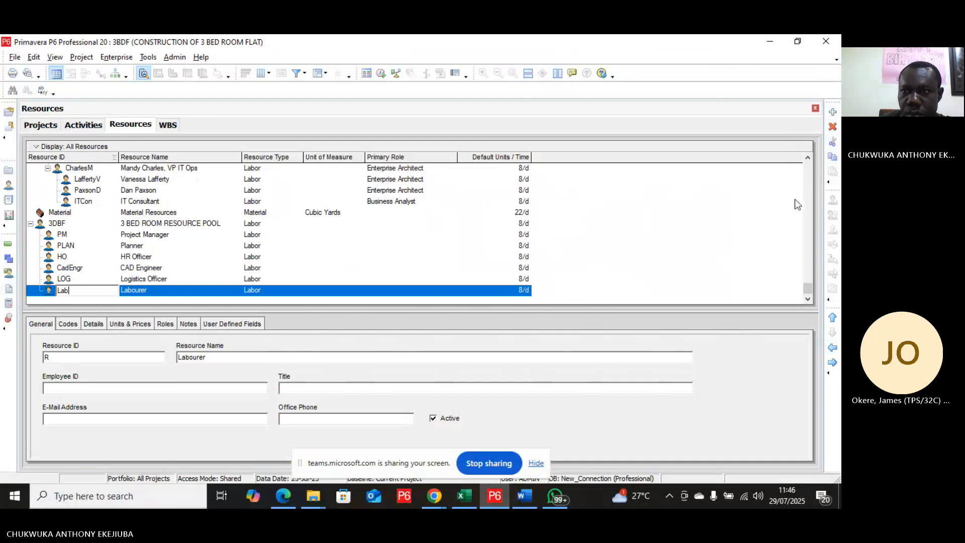
pyautogui.click(833, 111)
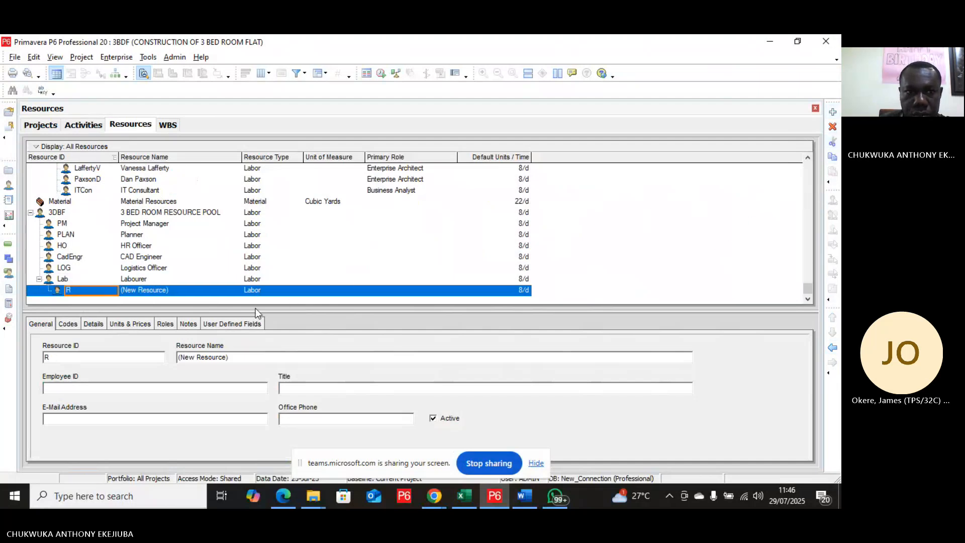
# Step: Name the new resource Capenter and move it up to the PM level
pyautogui.click(170, 289)
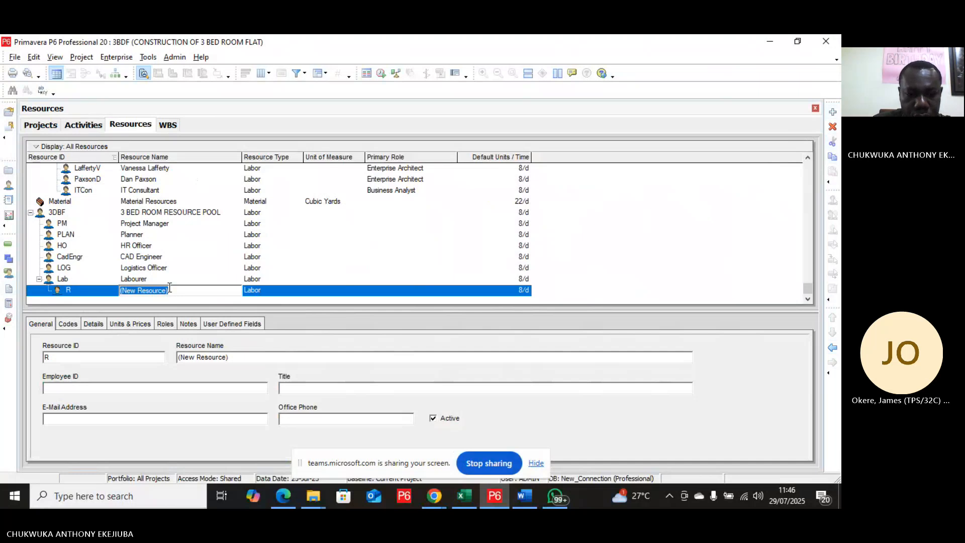
pyautogui.write('Capent')
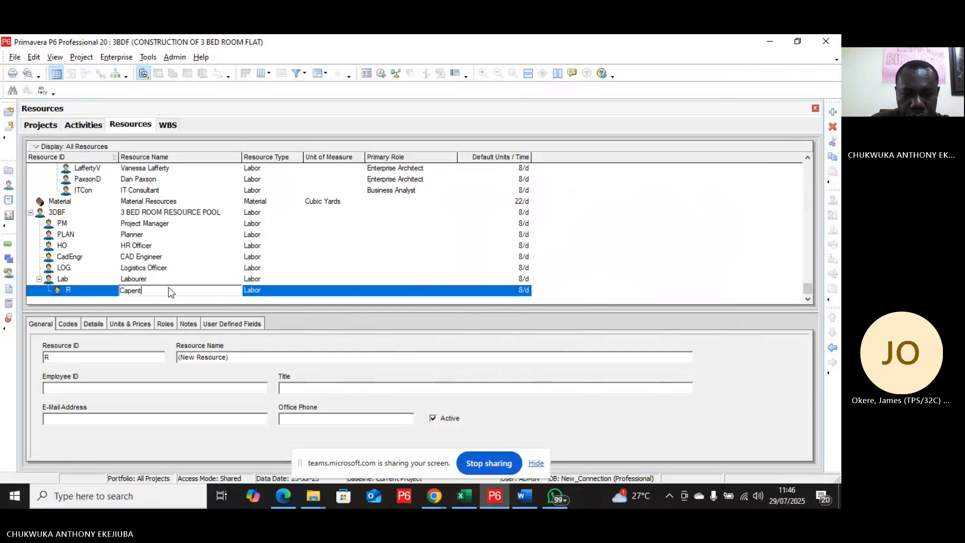
pyautogui.write('er')
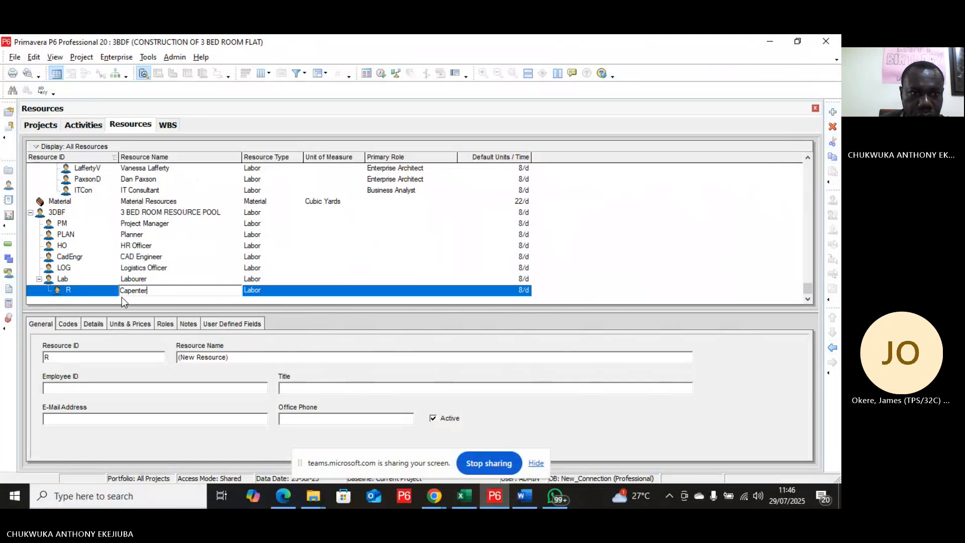
pyautogui.click(832, 348)
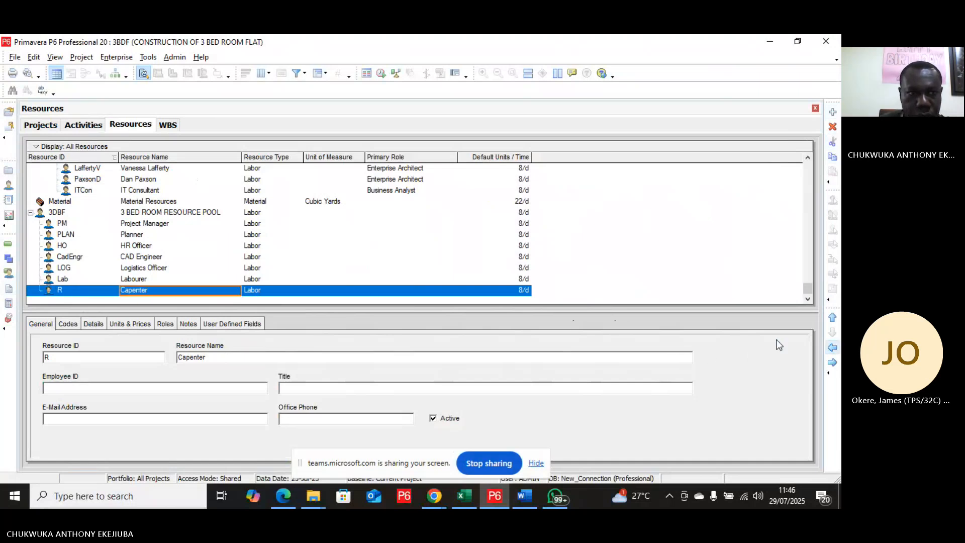
# Step: Set the Capenter's resource ID to Cap and add another new resource
pyautogui.click(69, 291)
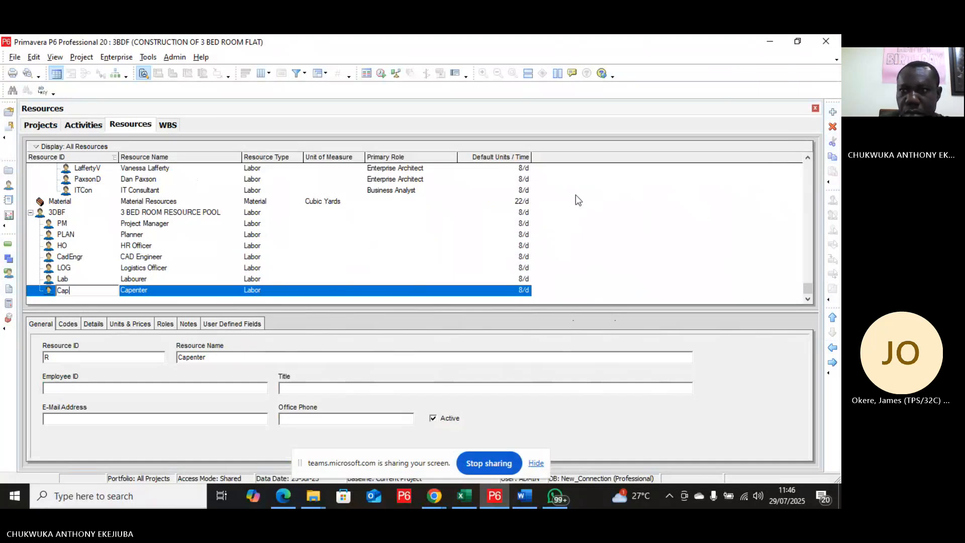
pyautogui.click(832, 111)
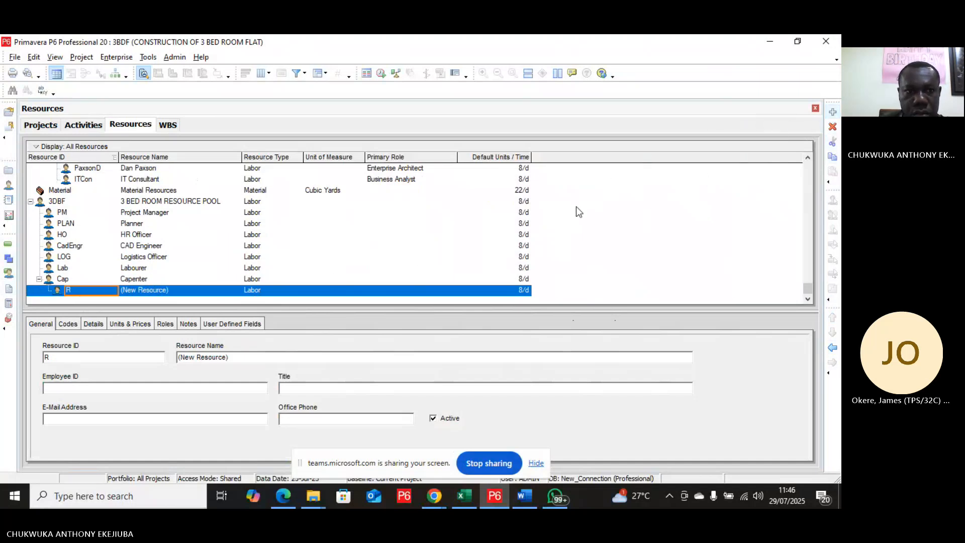
# Step: Name the new resource Quality Assurance and move it up to the PM level
pyautogui.click(175, 291)
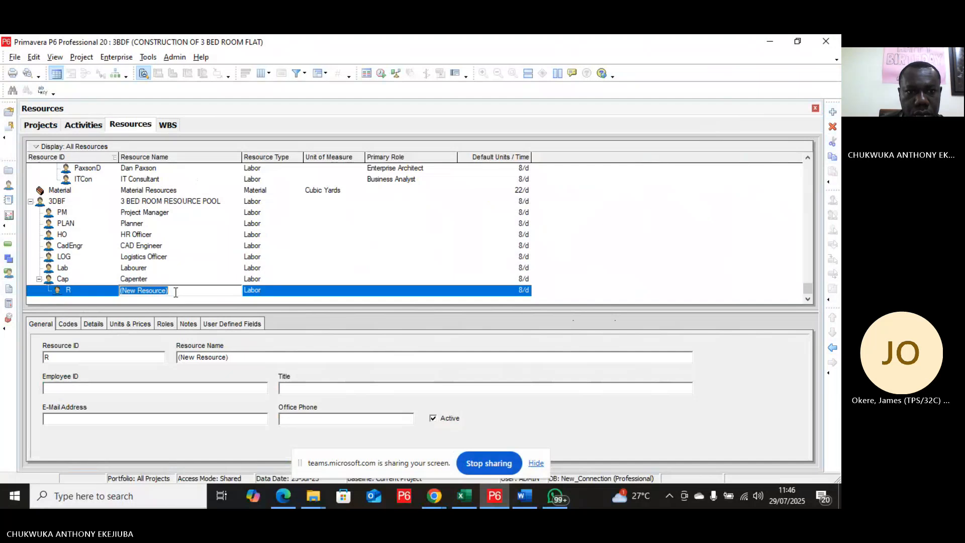
pyautogui.write('q')
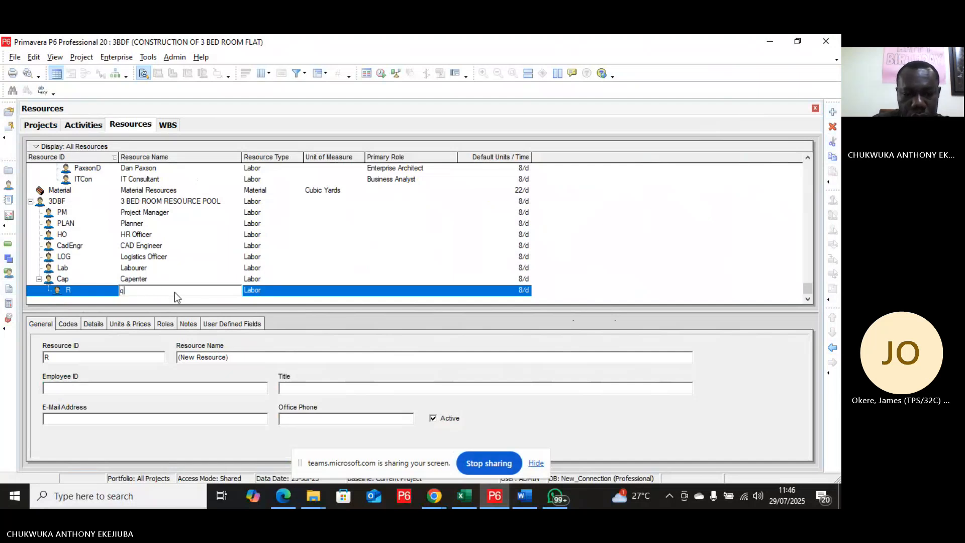
pyautogui.press('BackSpace')
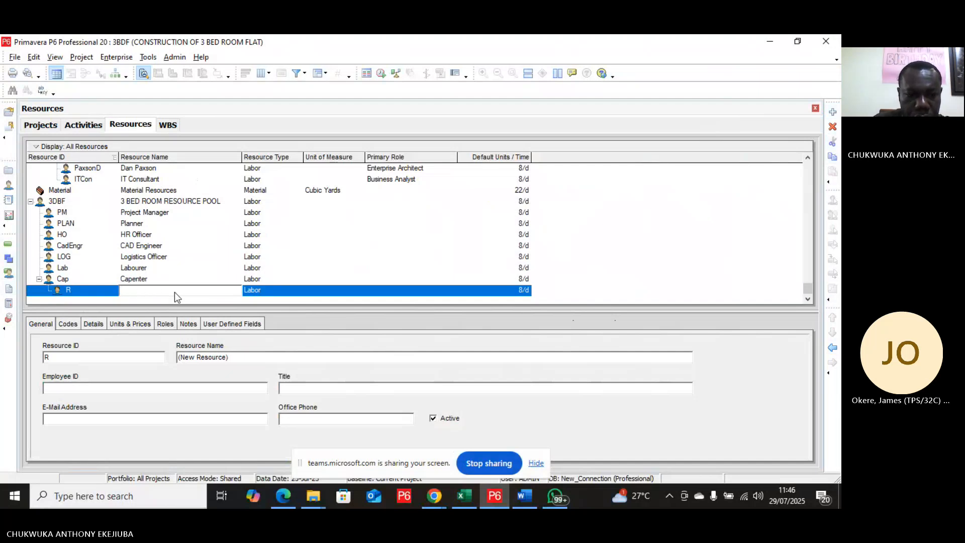
pyautogui.write('QUALIT')
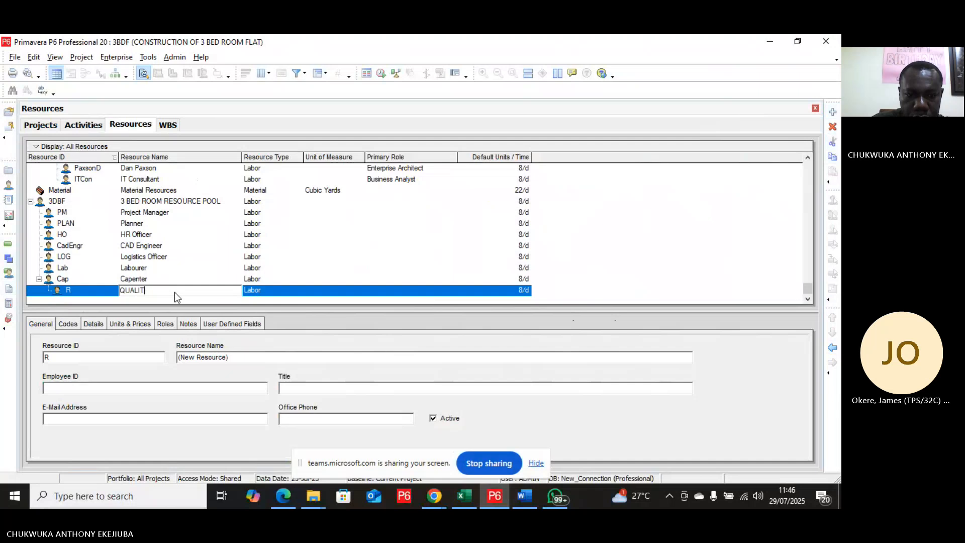
pyautogui.write('Y')
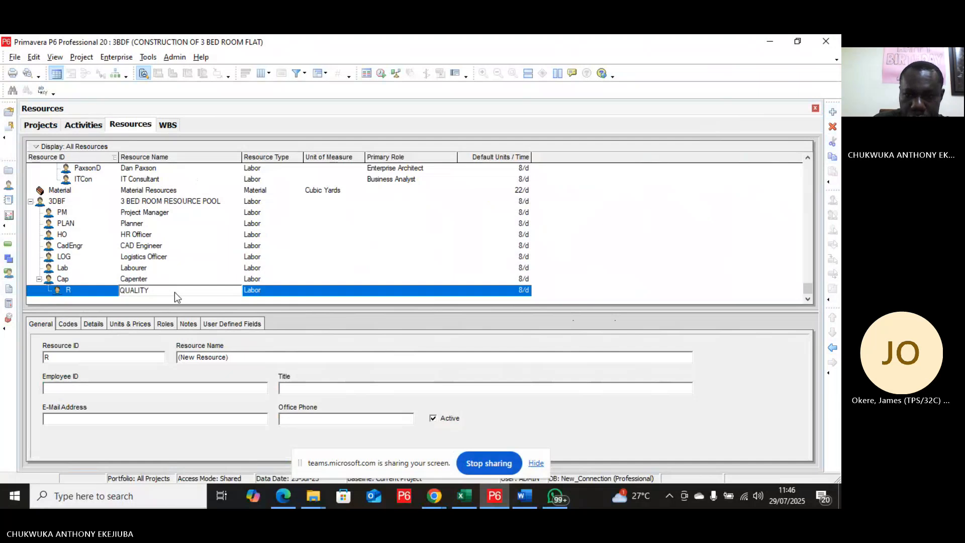
pyautogui.press('BackSpace')
pyautogui.press('BackSpace')
pyautogui.press('BackSpace')
pyautogui.press('BackSpace')
pyautogui.press('BackSpace')
pyautogui.press('BackSpace')
pyautogui.press('BackSpace')
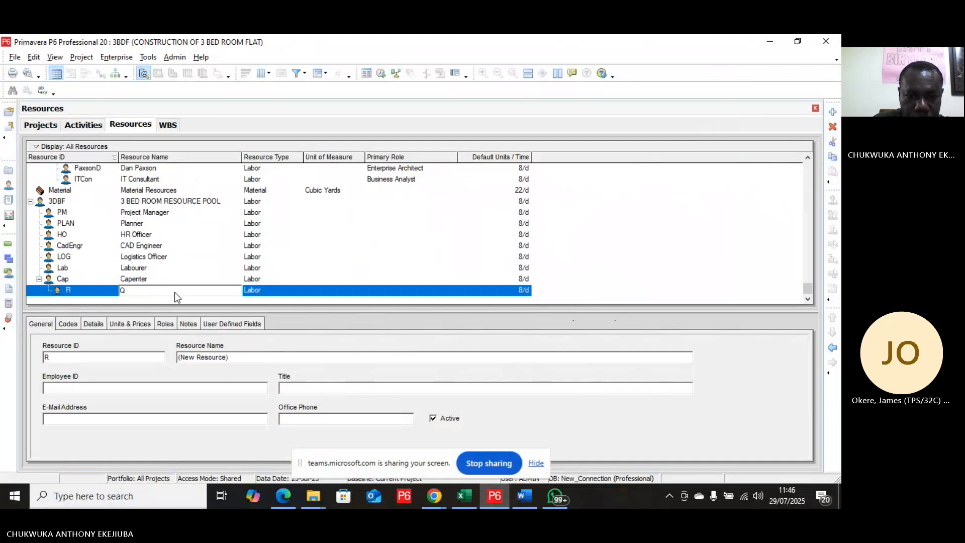
pyautogui.write('uality ')
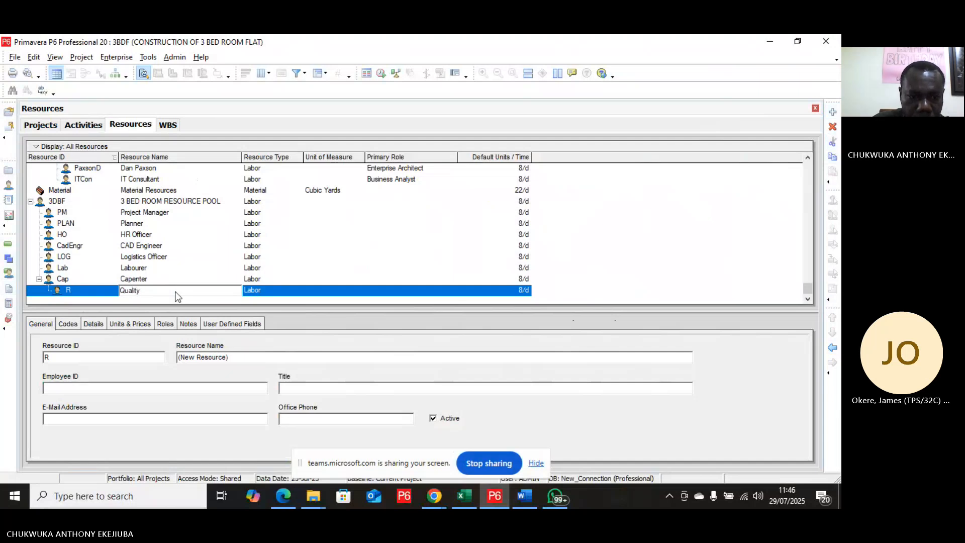
pyautogui.write('Assuran')
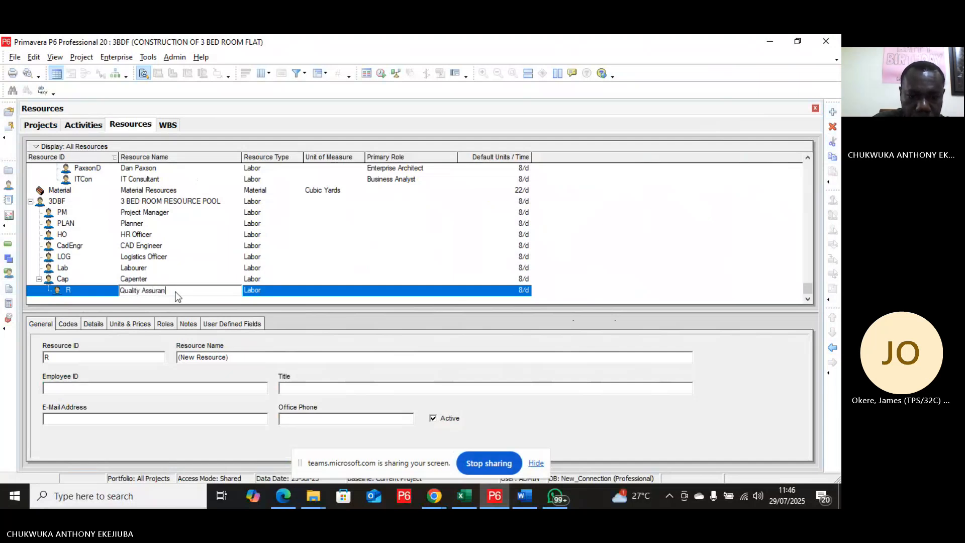
pyautogui.write('ce')
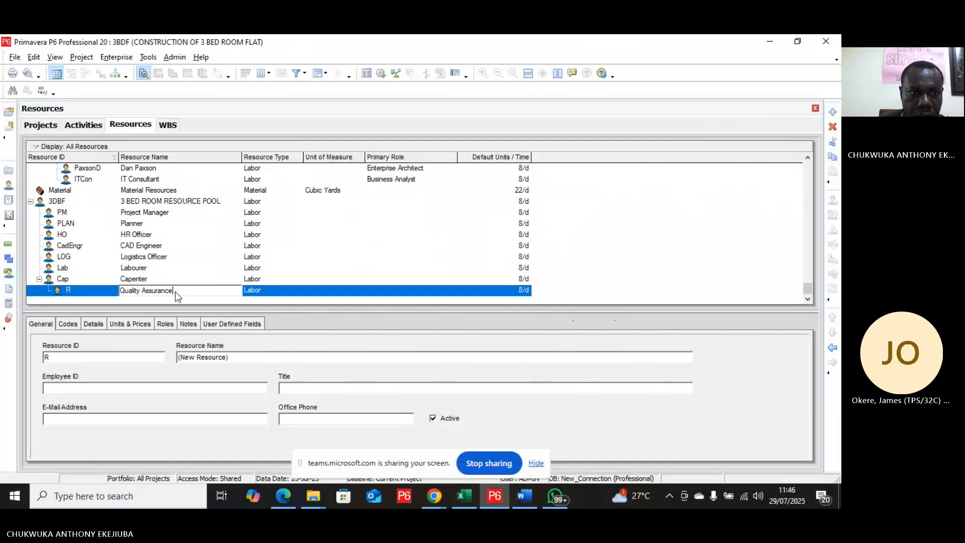
pyautogui.click(838, 351)
# Step: Set the Quality Assurance resource ID to QAQC and add another new resource
pyautogui.doubleClick(71, 290)
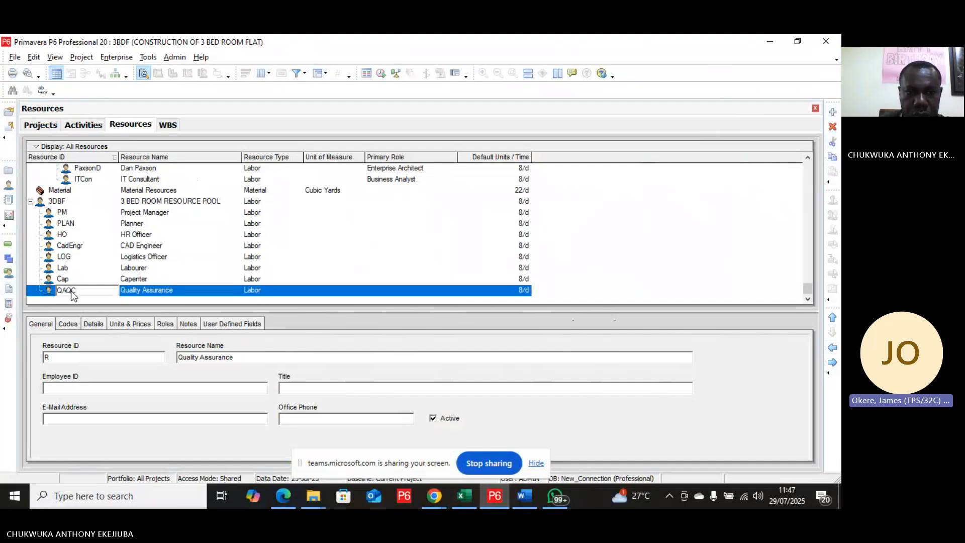
pyautogui.click(833, 112)
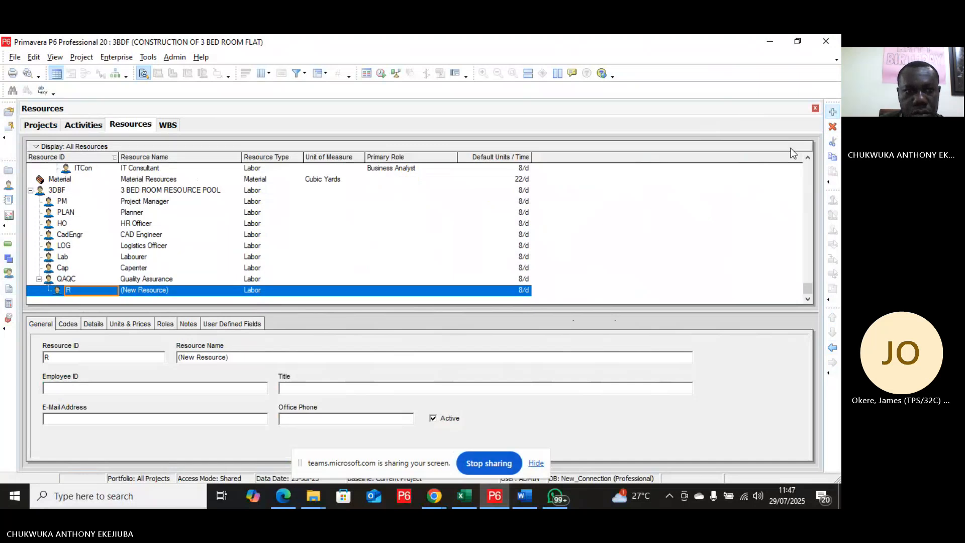
# Step: Create the Project Engineer resource at the PM level with resource ID PE
pyautogui.click(833, 348)
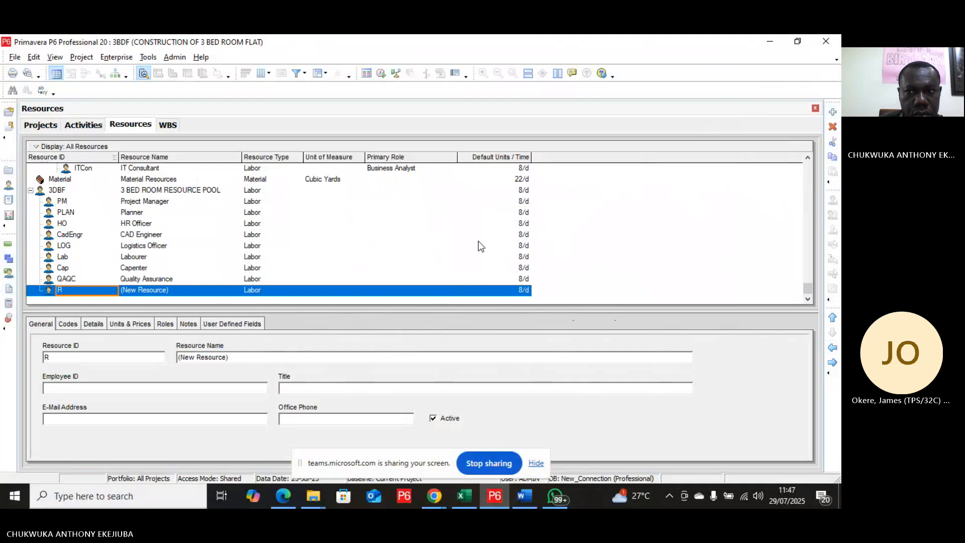
pyautogui.click(177, 289)
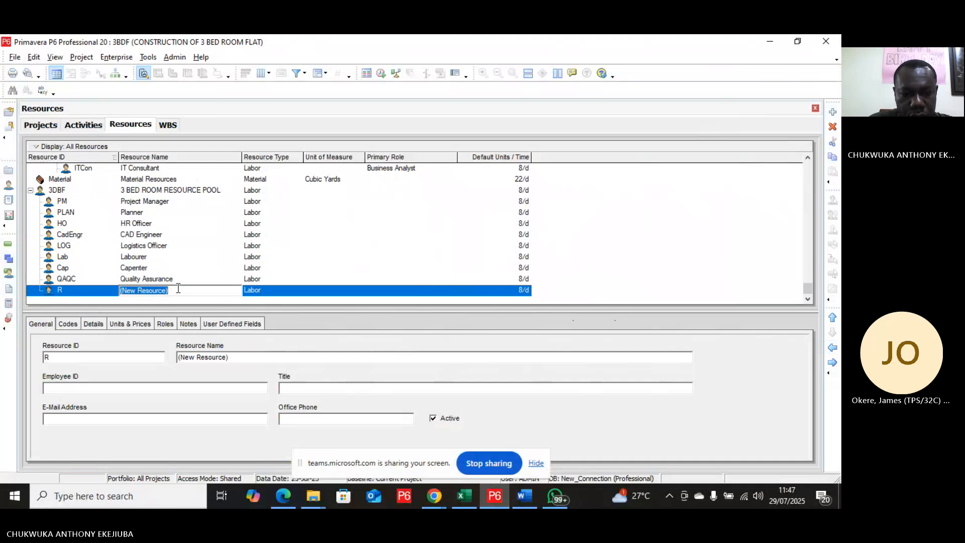
pyautogui.write('S')
pyautogui.press('BackSpace')
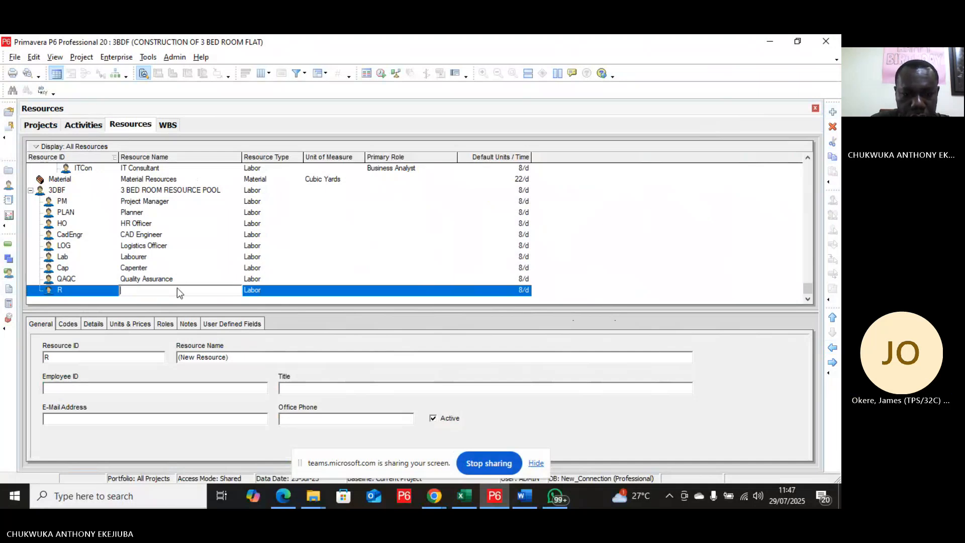
pyautogui.write('Pro')
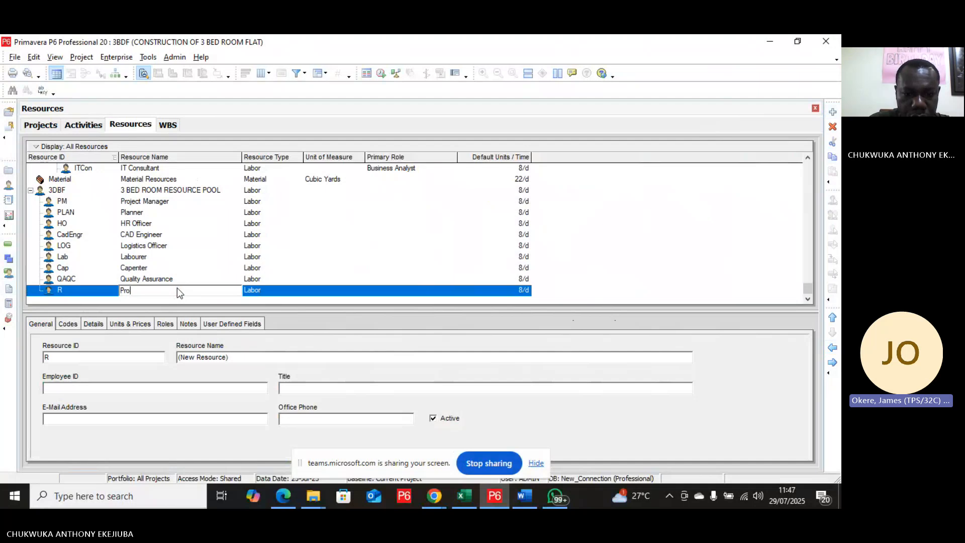
pyautogui.write('ject E')
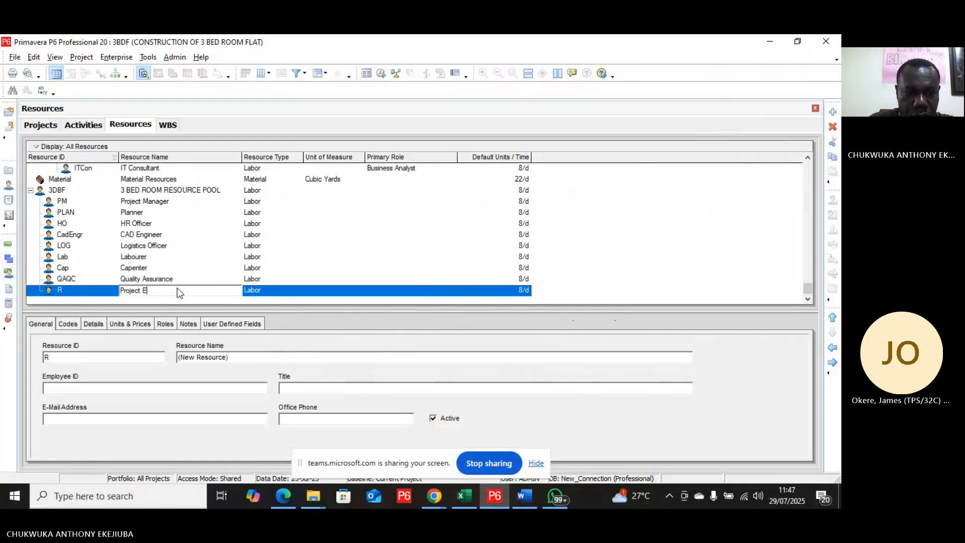
pyautogui.write('ng')
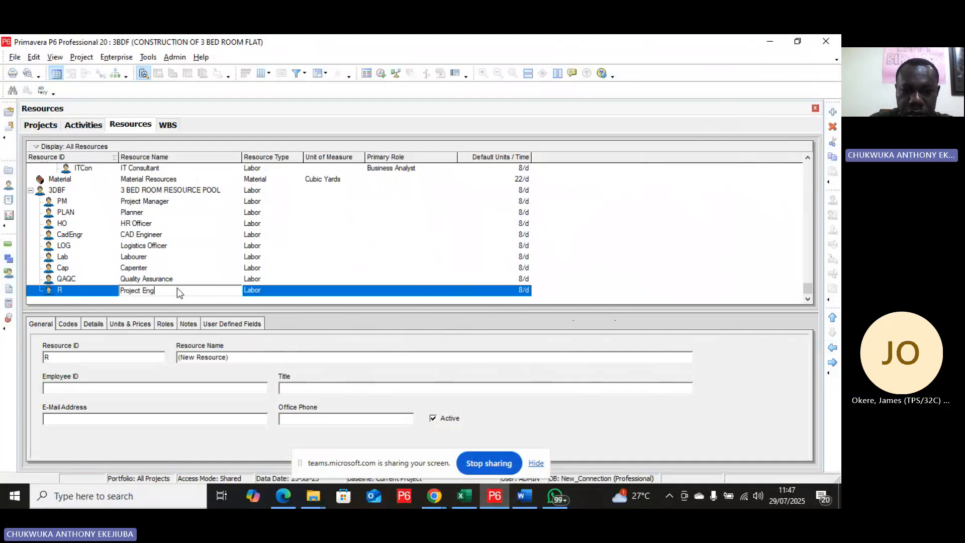
pyautogui.write('ineer')
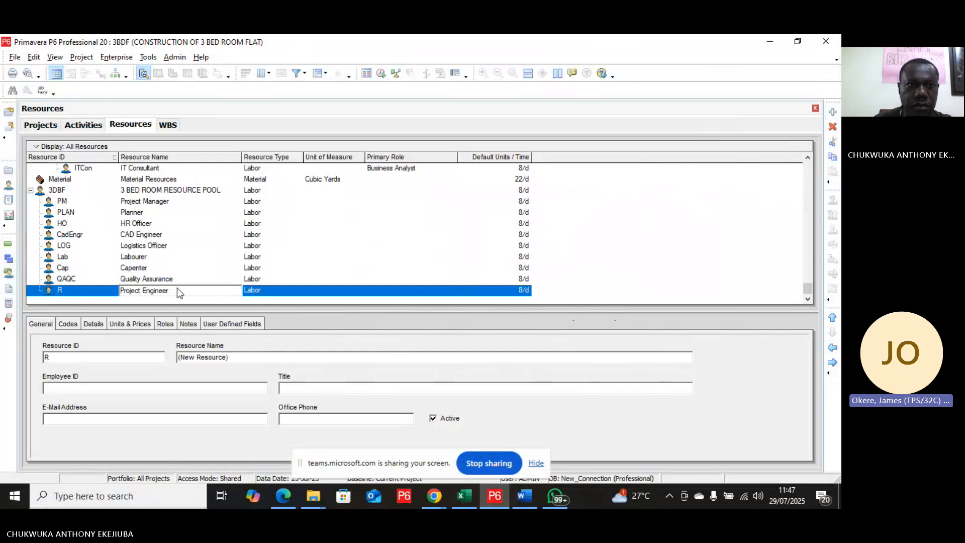
pyautogui.click(65, 290)
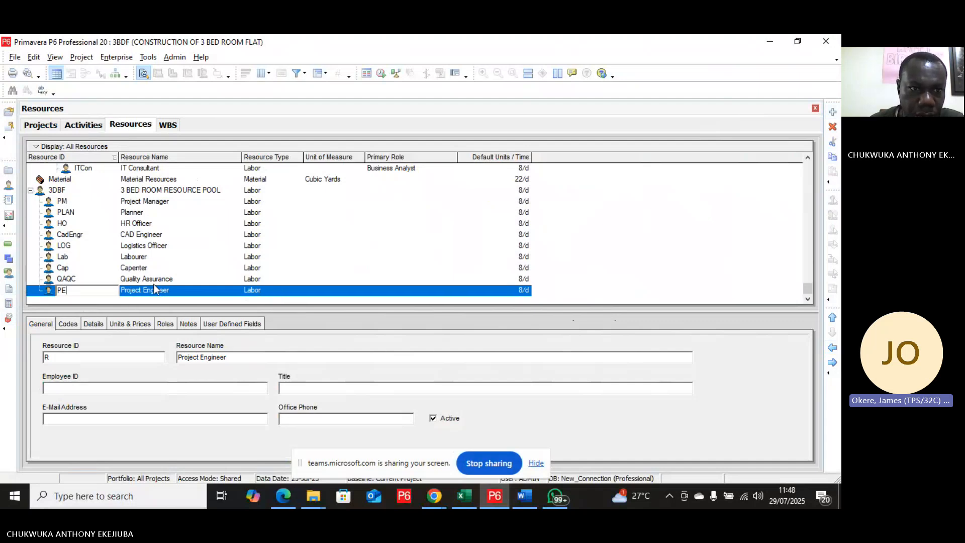
pyautogui.click(143, 257)
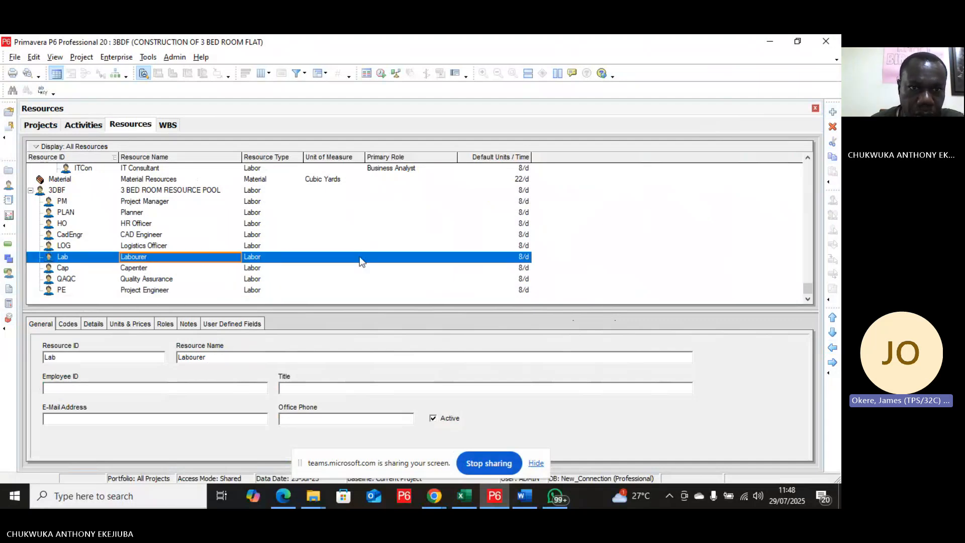
pyautogui.click(833, 114)
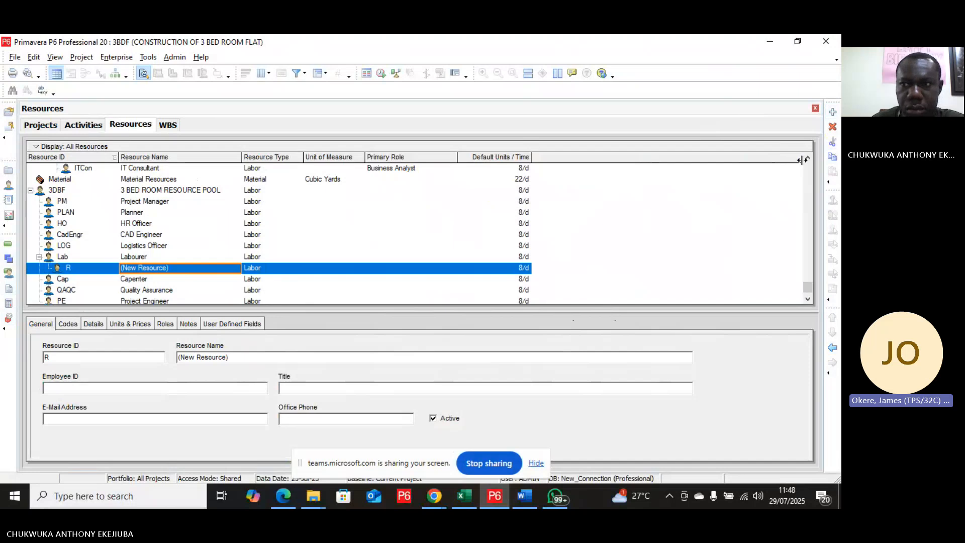
pyautogui.click(833, 129)
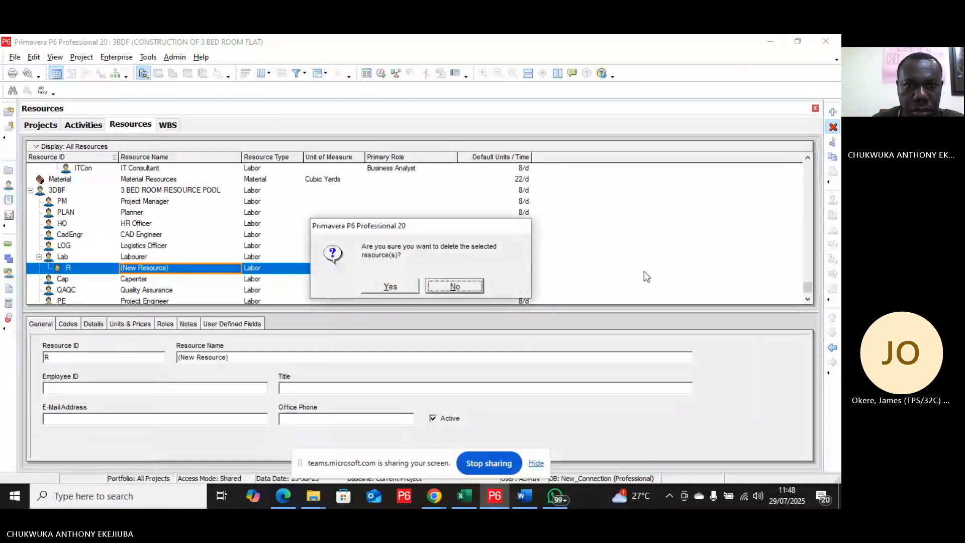
pyautogui.click(379, 286)
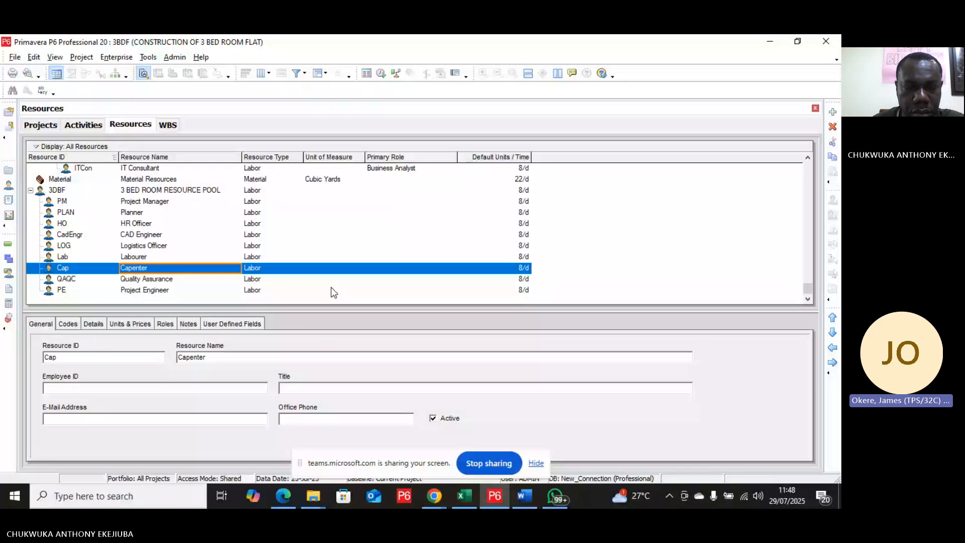
# Step: Set the Labourer's default units per time to 24/d
pyautogui.click(197, 258)
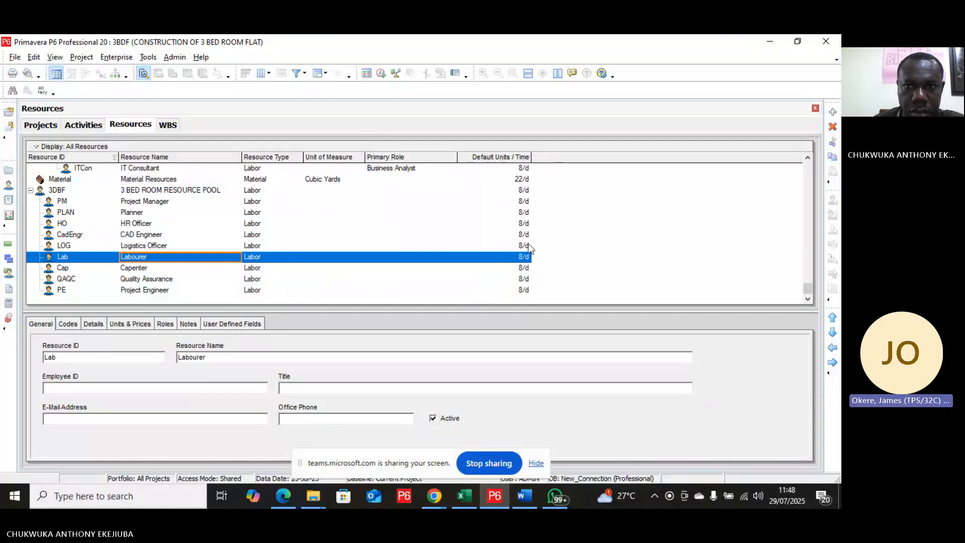
pyautogui.click(505, 158)
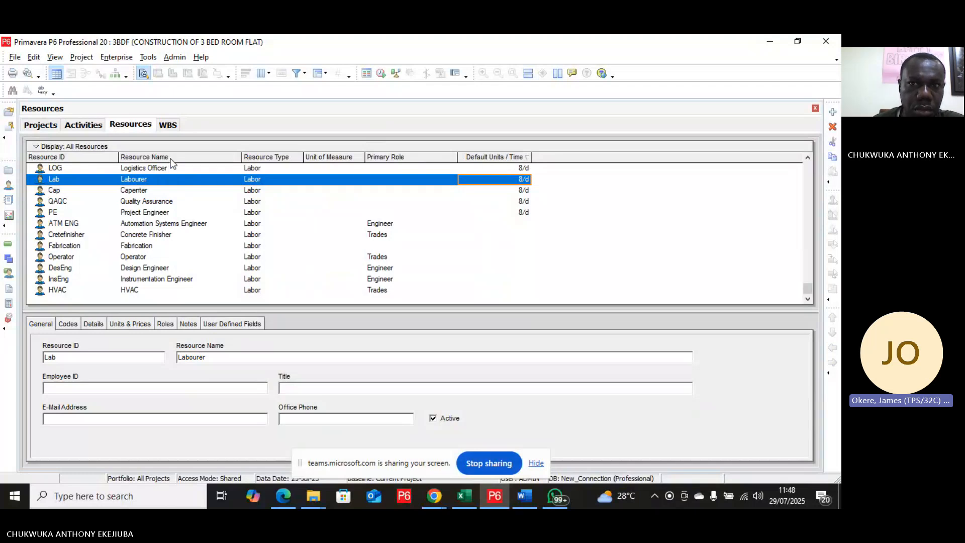
pyautogui.click(515, 157)
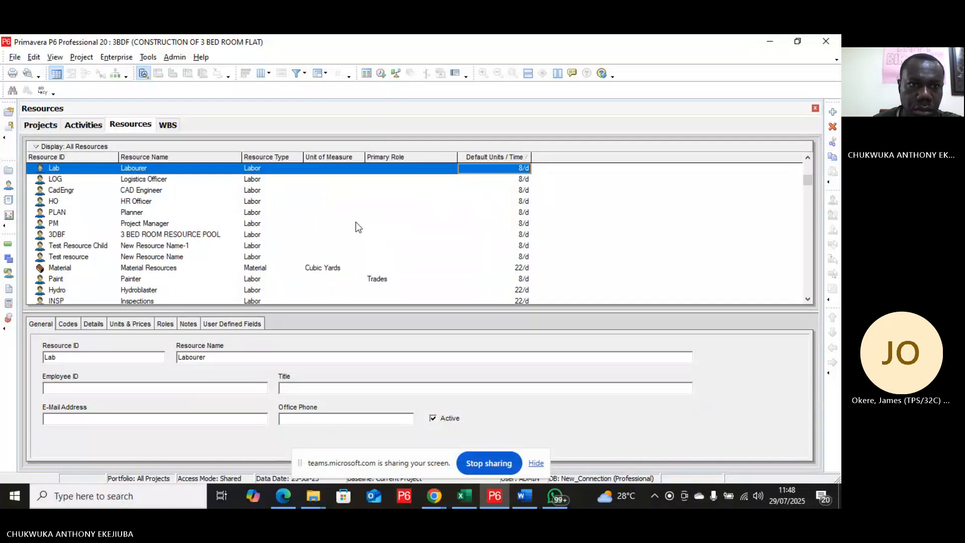
pyautogui.scroll(3, 358, 227)
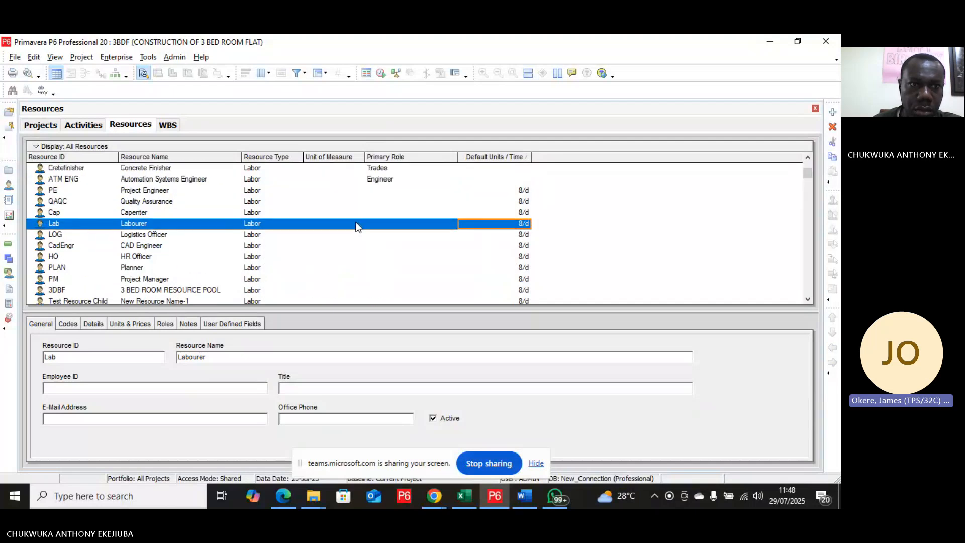
pyautogui.click(498, 157)
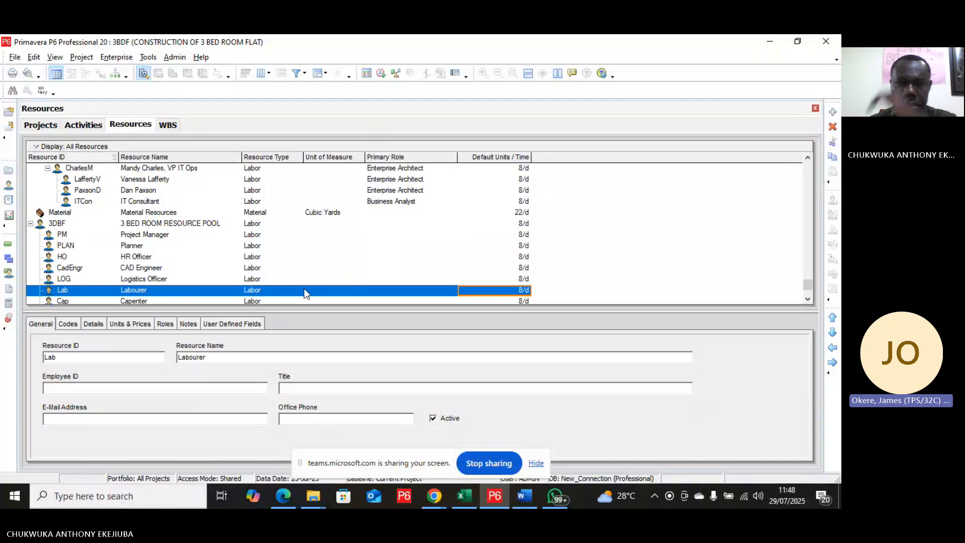
pyautogui.click(505, 294)
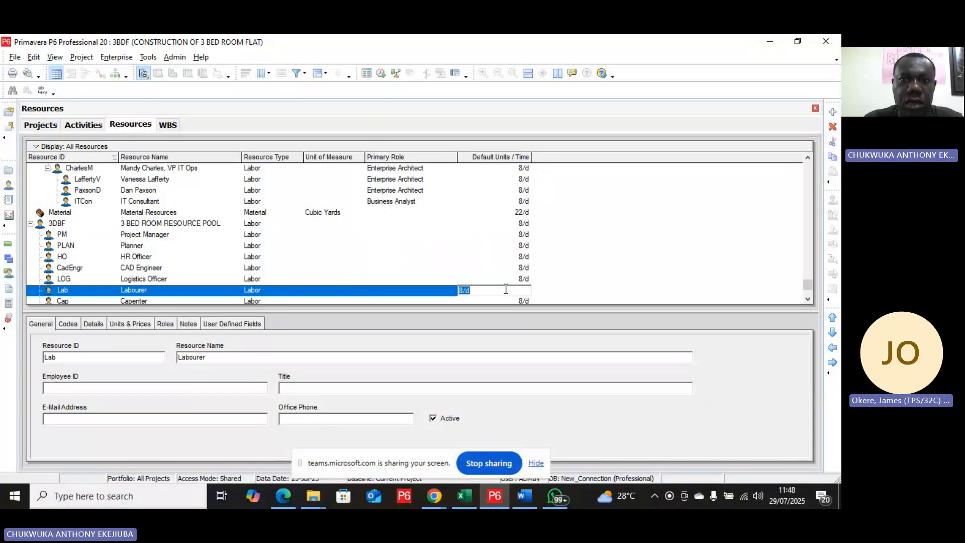
pyautogui.write('24')
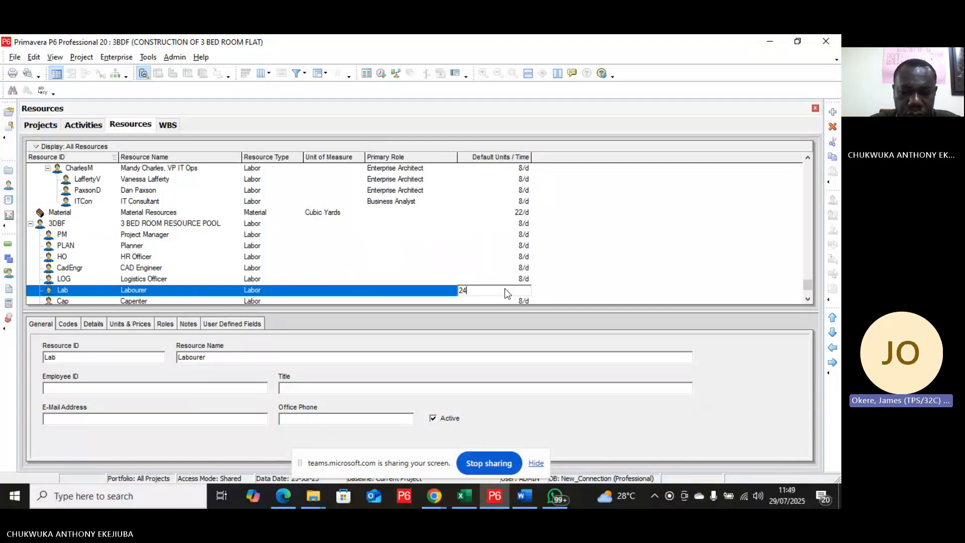
pyautogui.write('/d')
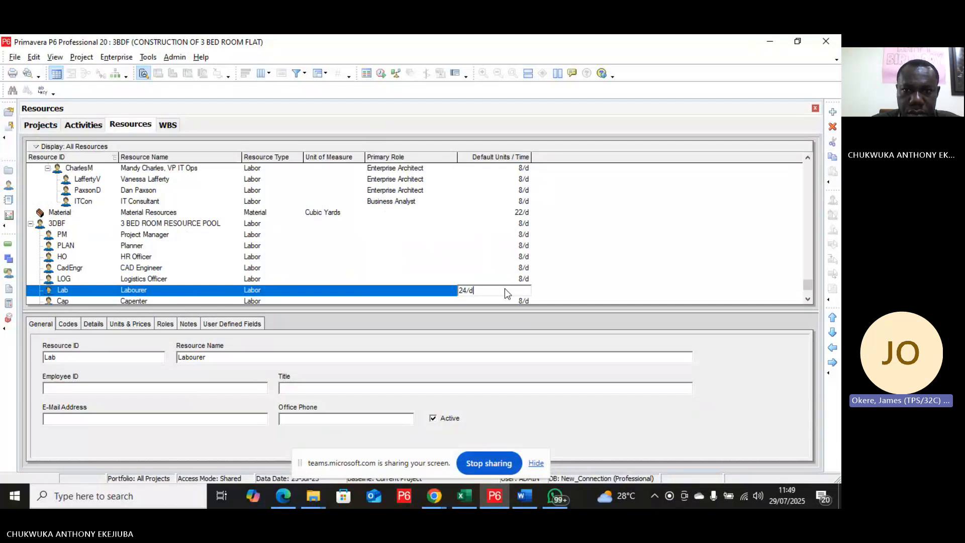
pyautogui.press('BackSpace')
pyautogui.press('BackSpace')
pyautogui.press('BackSpace')
pyautogui.press('BackSpace')
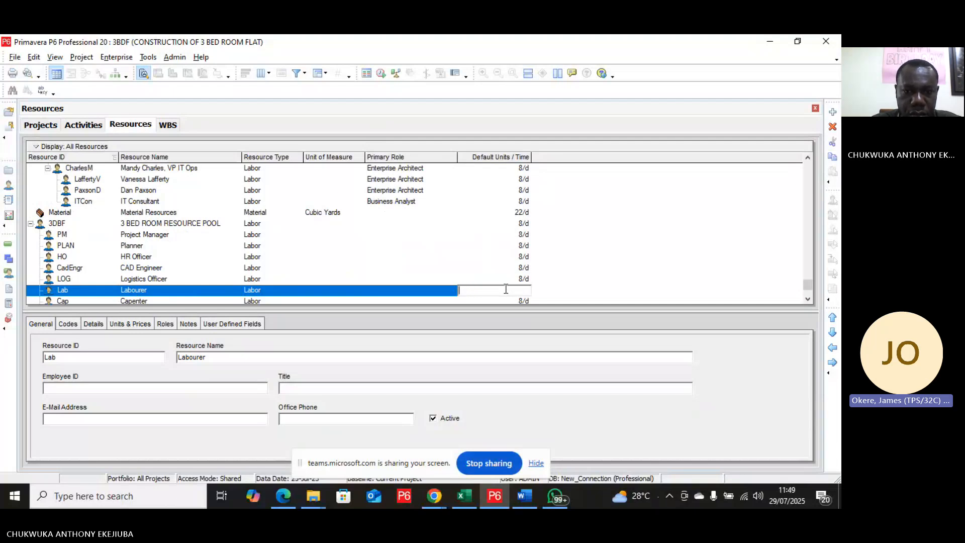
pyautogui.write('24')
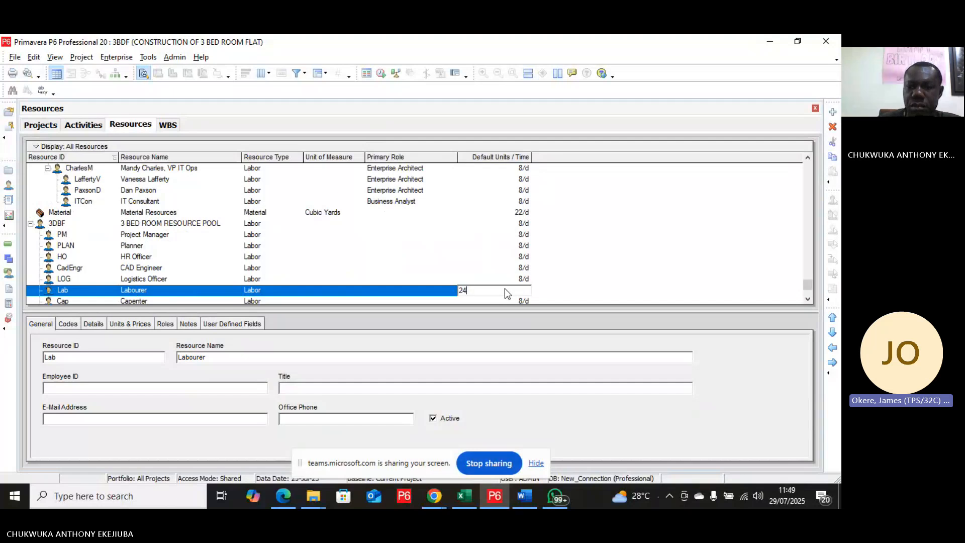
pyautogui.press('Return')
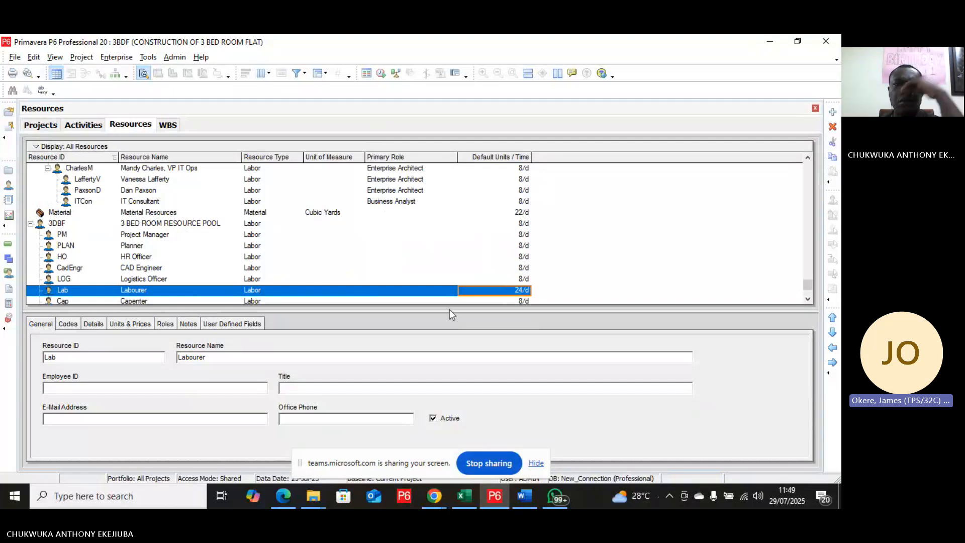
pyautogui.scroll(-2, 454, 276)
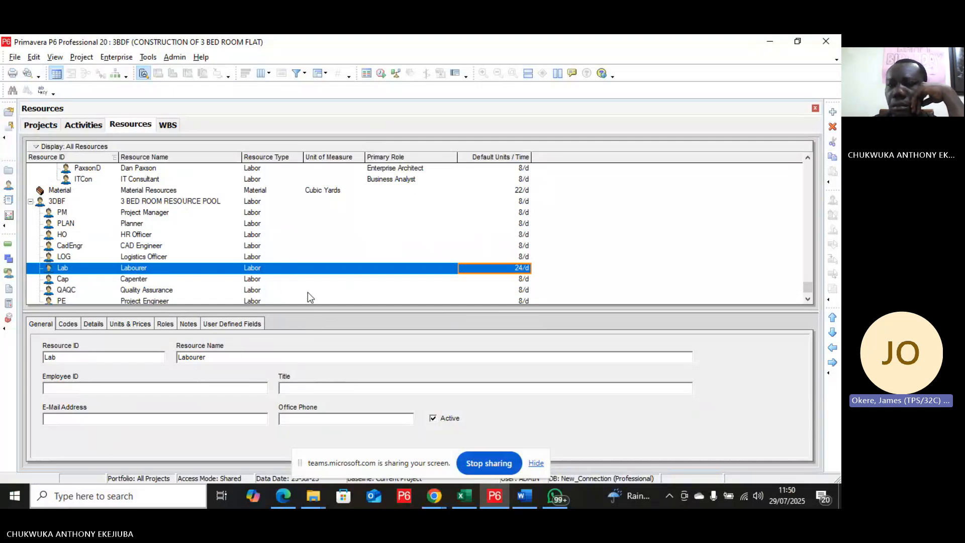
pyautogui.click(86, 123)
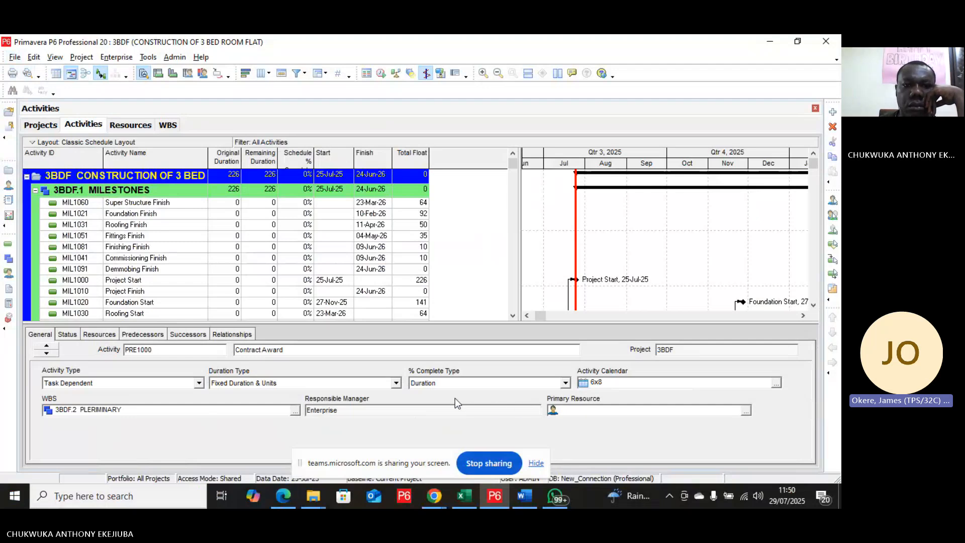
pyautogui.click(131, 126)
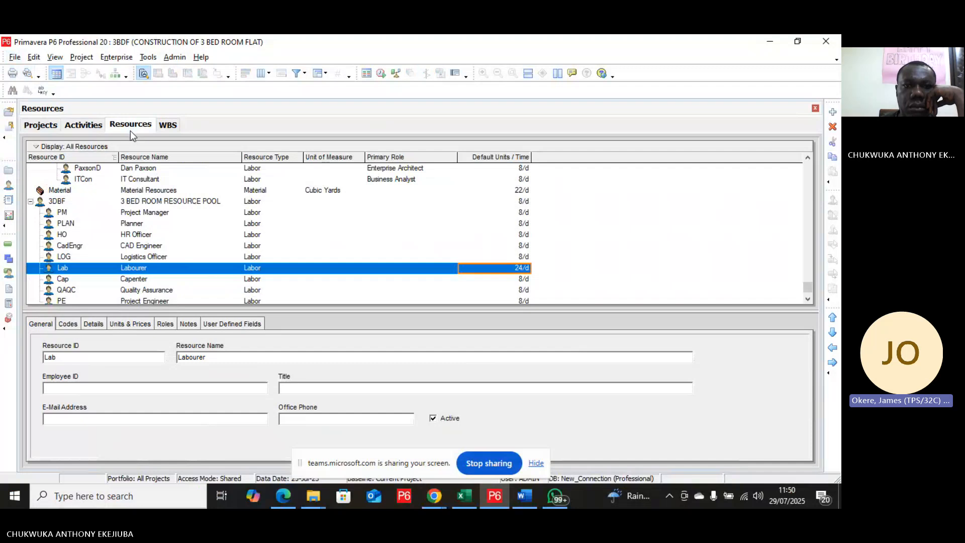
# Step: Set the Project Manager's standard rate to $15/h
pyautogui.click(157, 213)
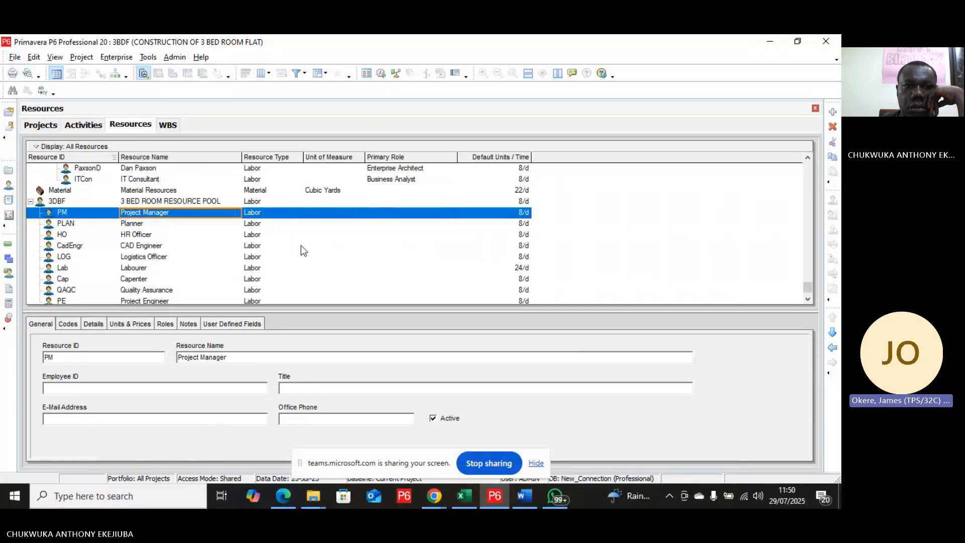
pyautogui.click(135, 325)
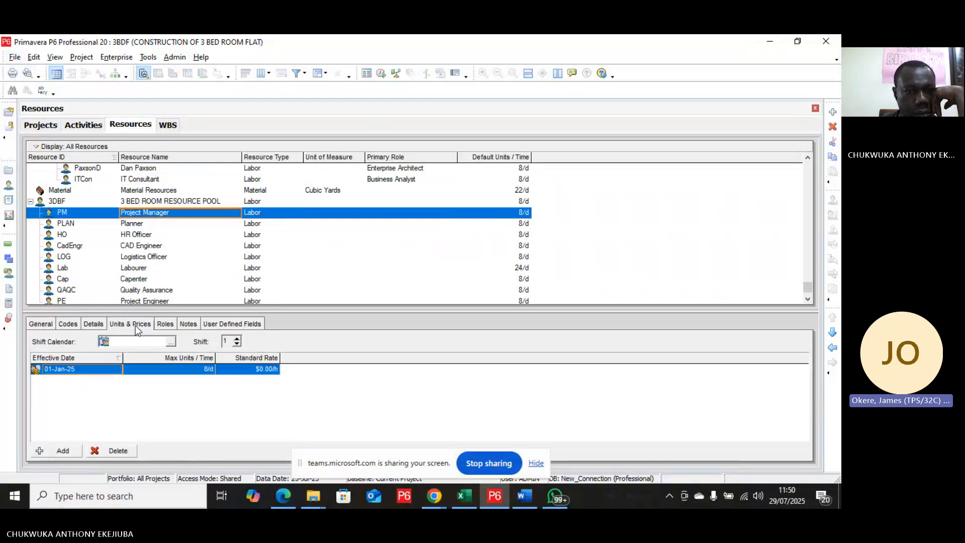
pyautogui.click(261, 370)
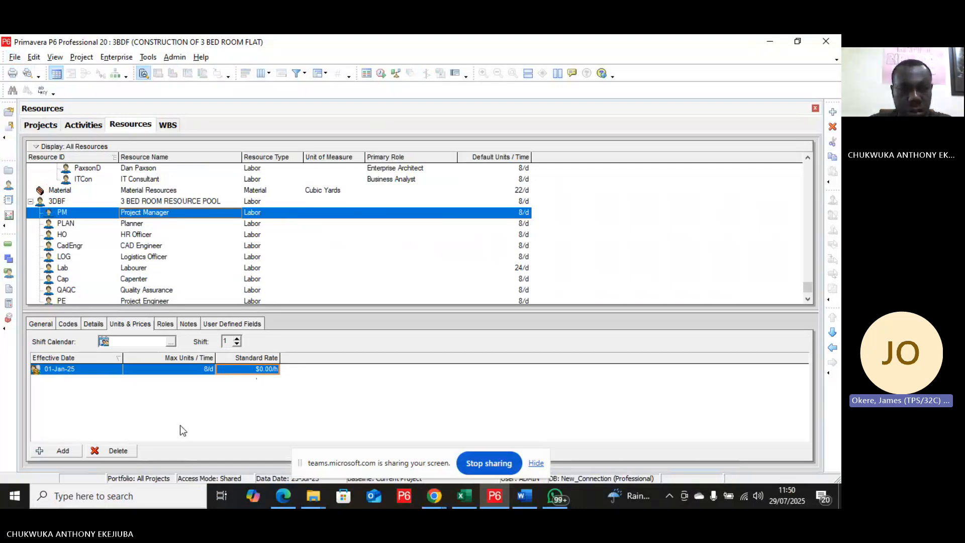
pyautogui.write('100')
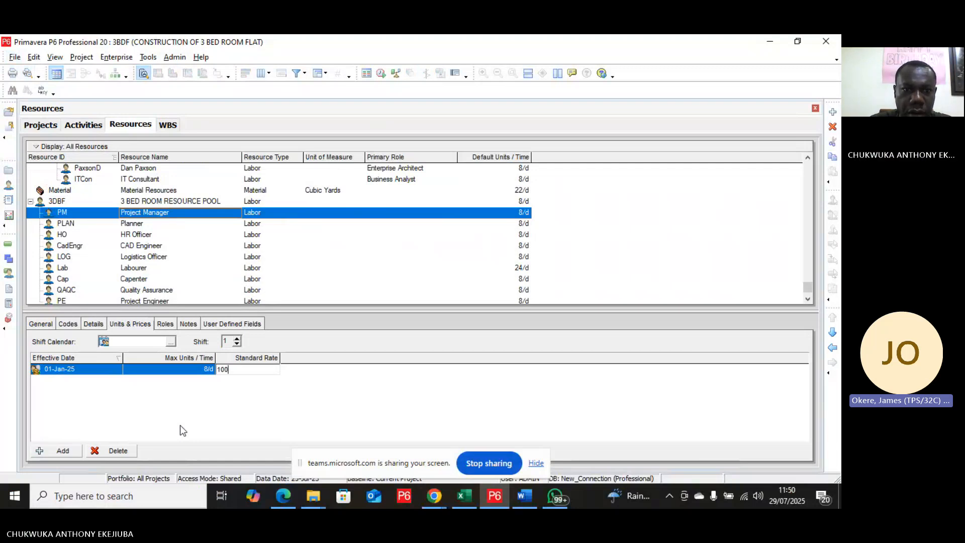
pyautogui.press('BackSpace')
pyautogui.press('BackSpace')
pyautogui.press('BackSpace')
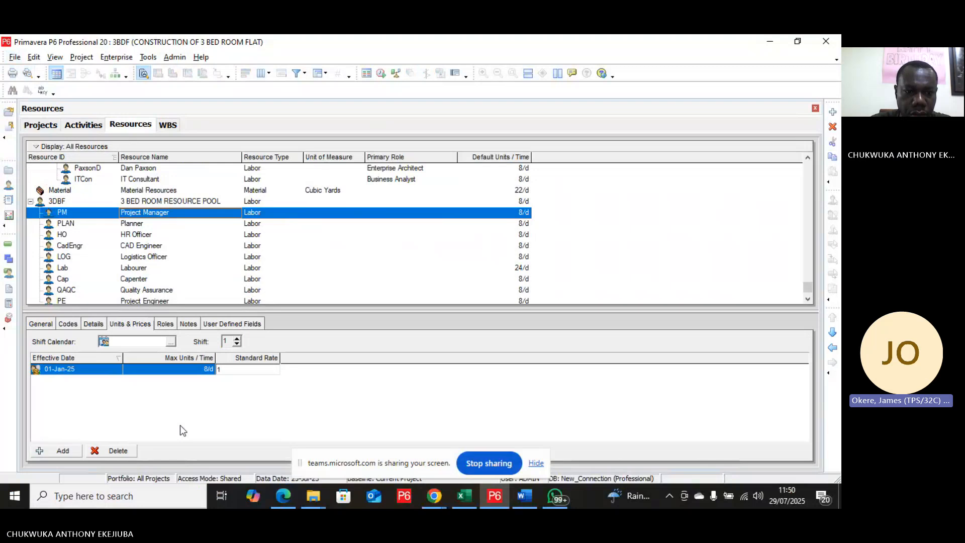
pyautogui.write('15')
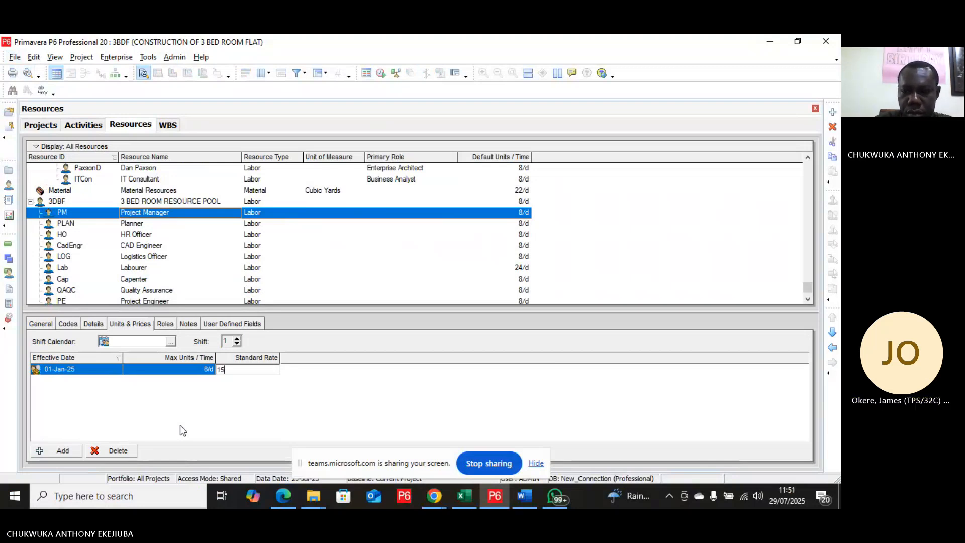
pyautogui.press('Return')
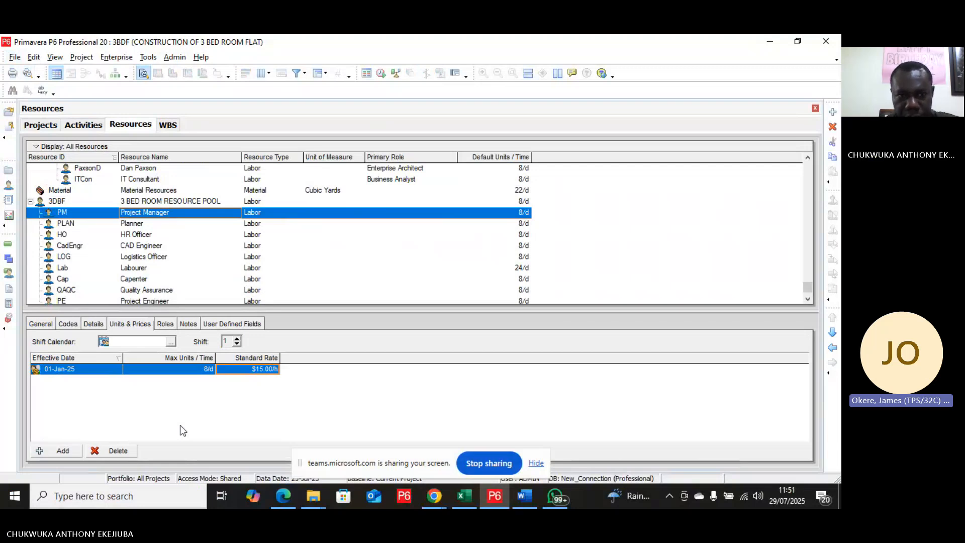
pyautogui.click(149, 225)
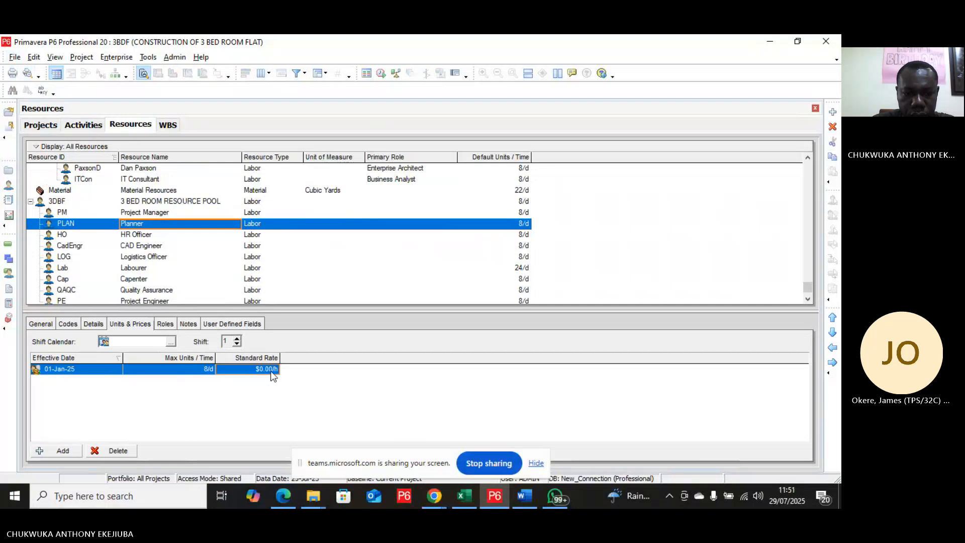
pyautogui.write('19')
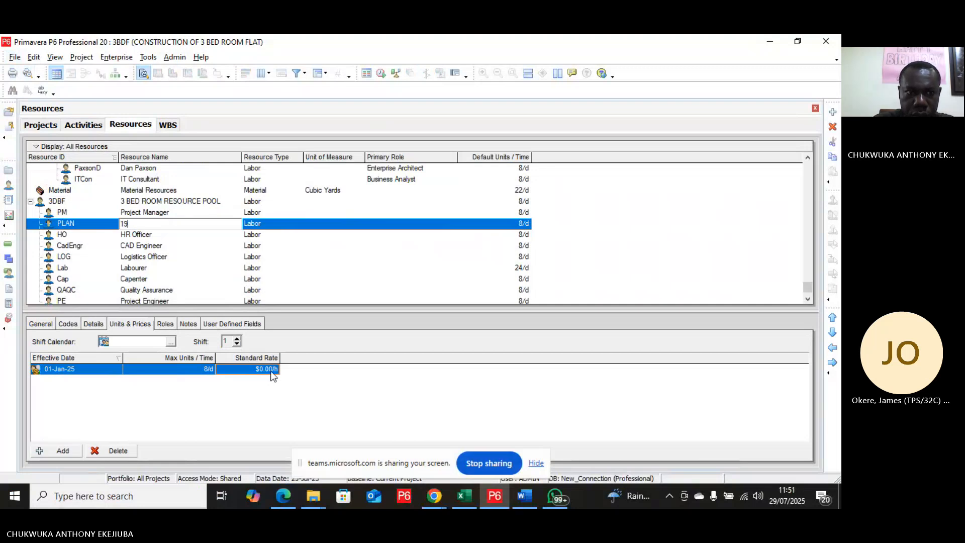
pyautogui.press('BackSpace')
pyautogui.press('BackSpace')
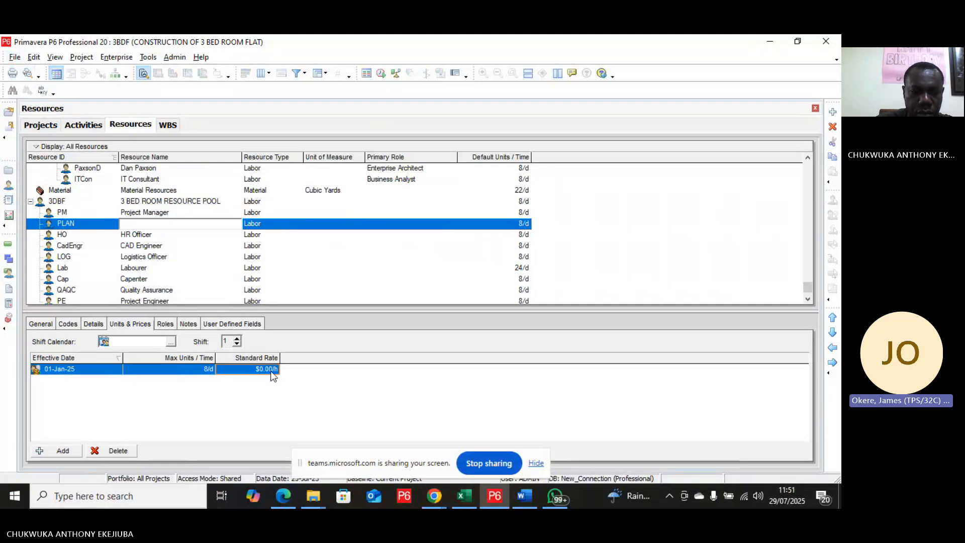
pyautogui.hotkey('ctrl', 'z')
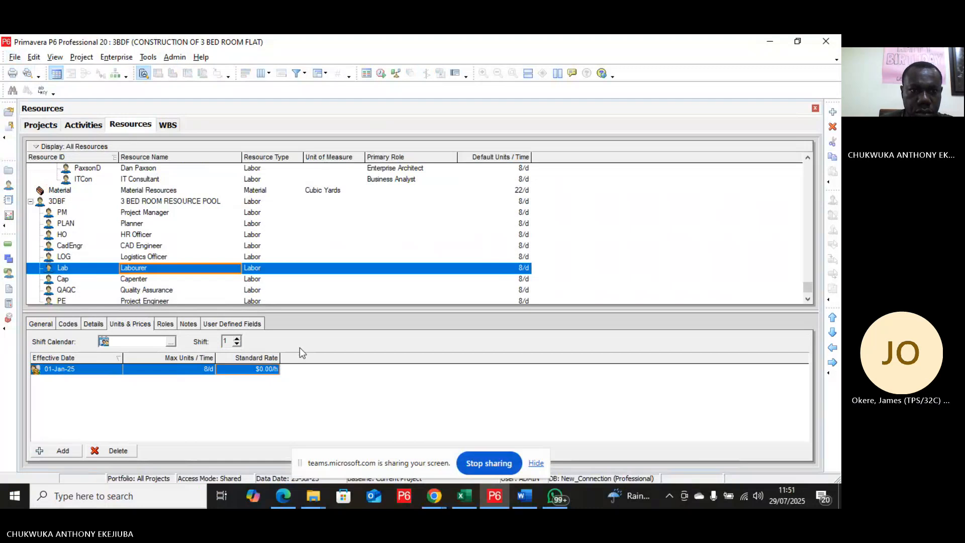
# Step: Set the Planner's standard rate to $10/h
pyautogui.click(133, 225)
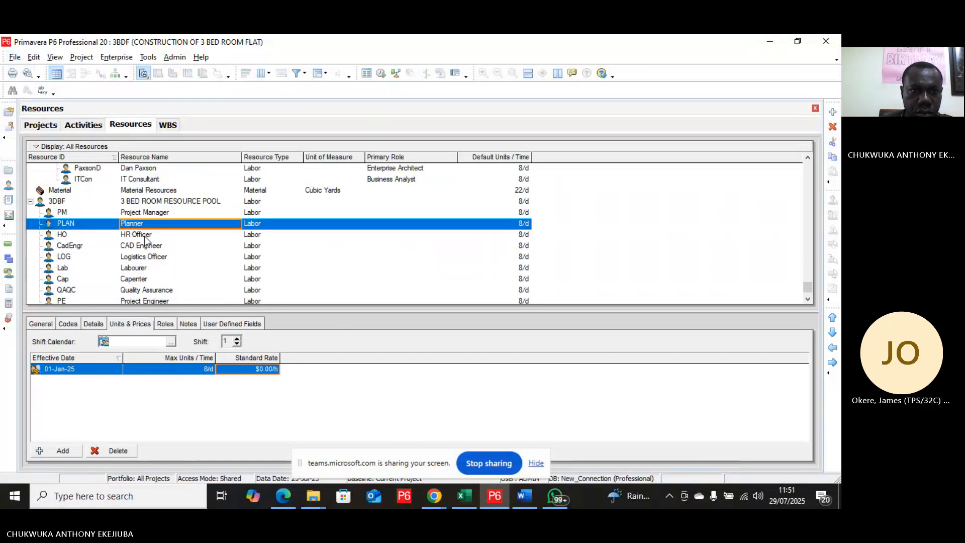
pyautogui.click(268, 369)
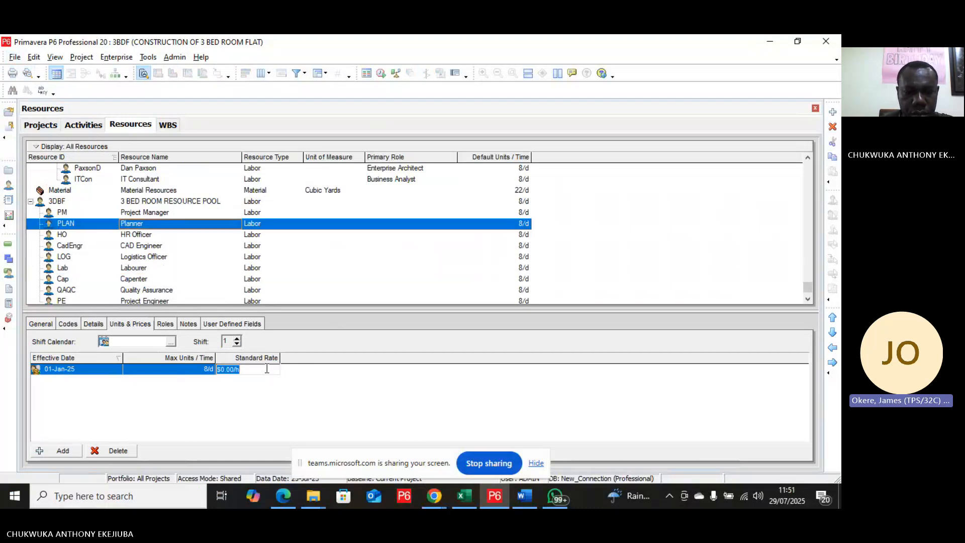
pyautogui.write('1')
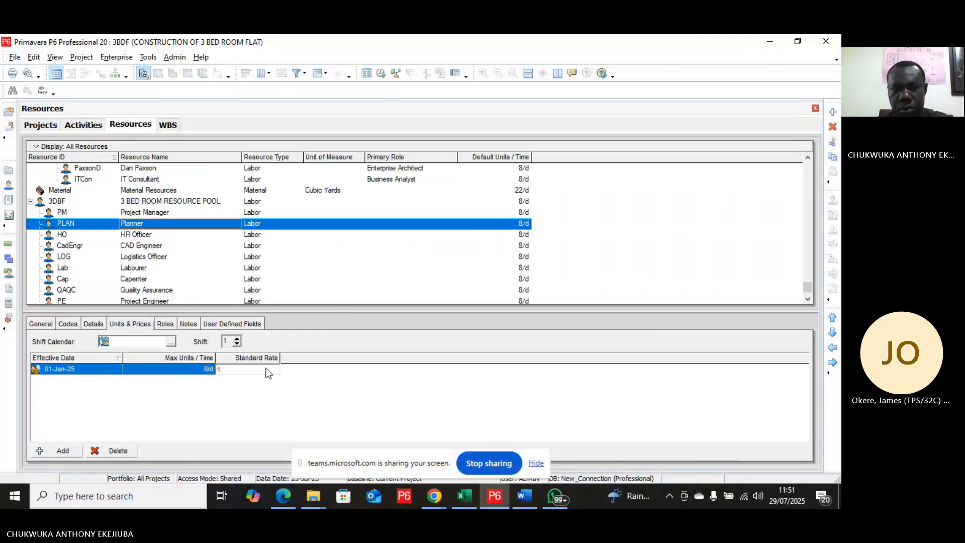
pyautogui.write('0')
pyautogui.press('Return')
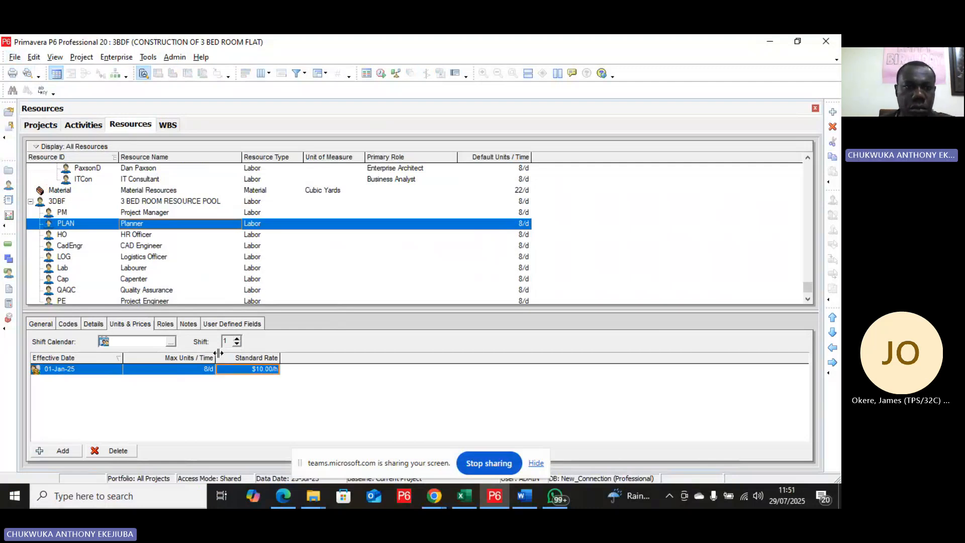
# Step: Set the HR Officer's standard rate to $8/h
pyautogui.click(157, 235)
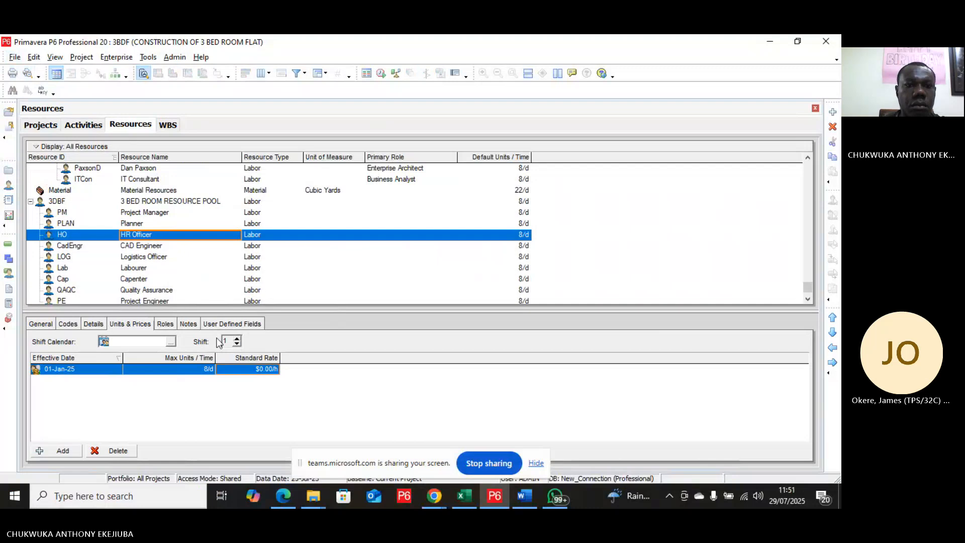
pyautogui.click(251, 368)
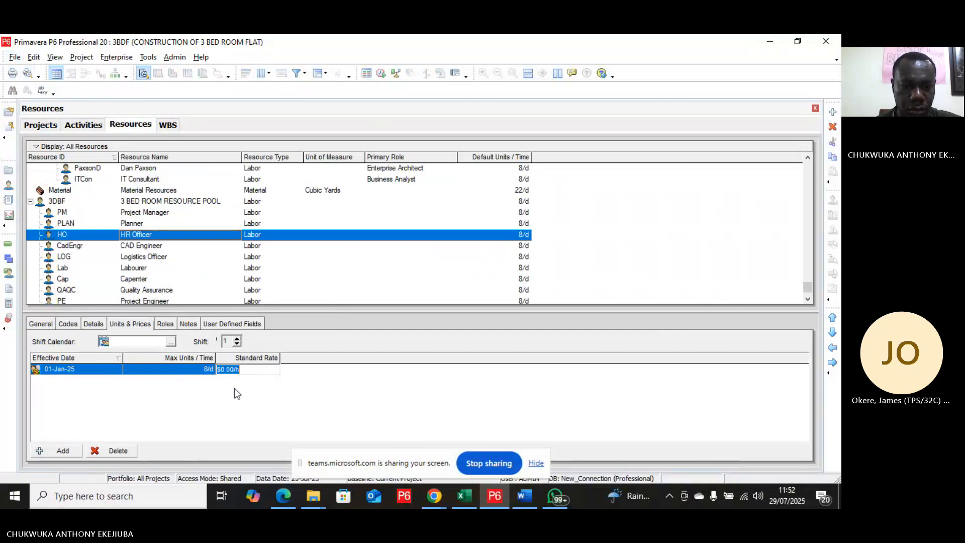
pyautogui.write('8')
pyautogui.press('Return')
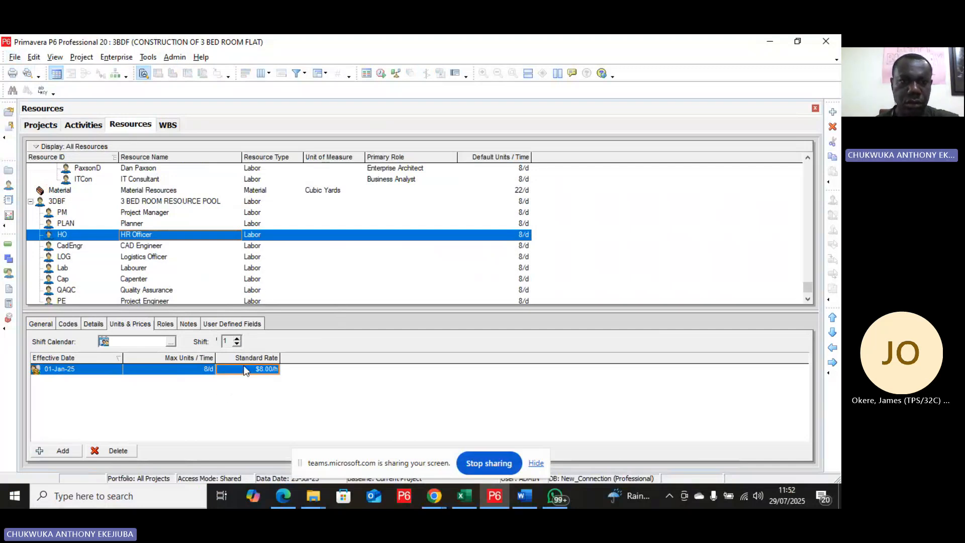
# Step: Set the CAD Engineer's standard rate to $10/h
pyautogui.click(163, 246)
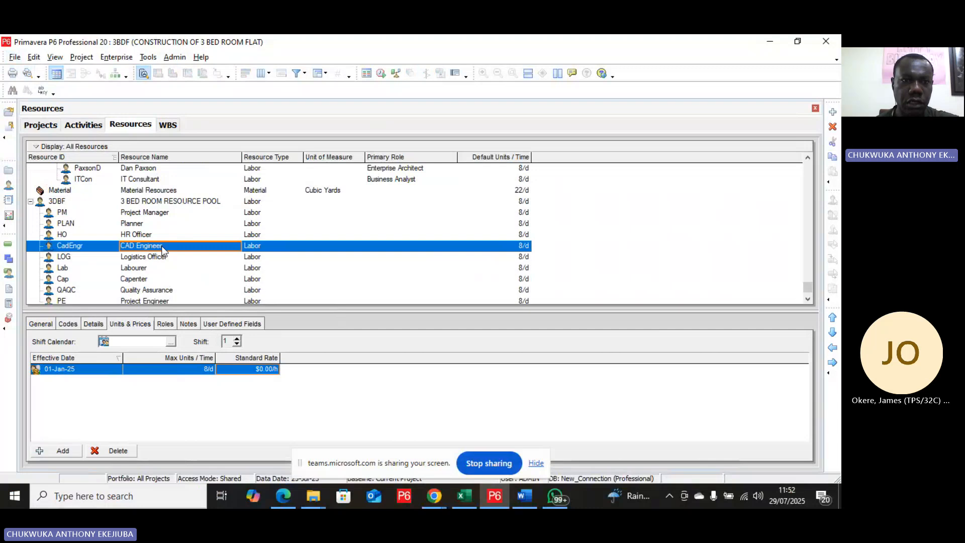
pyautogui.click(264, 369)
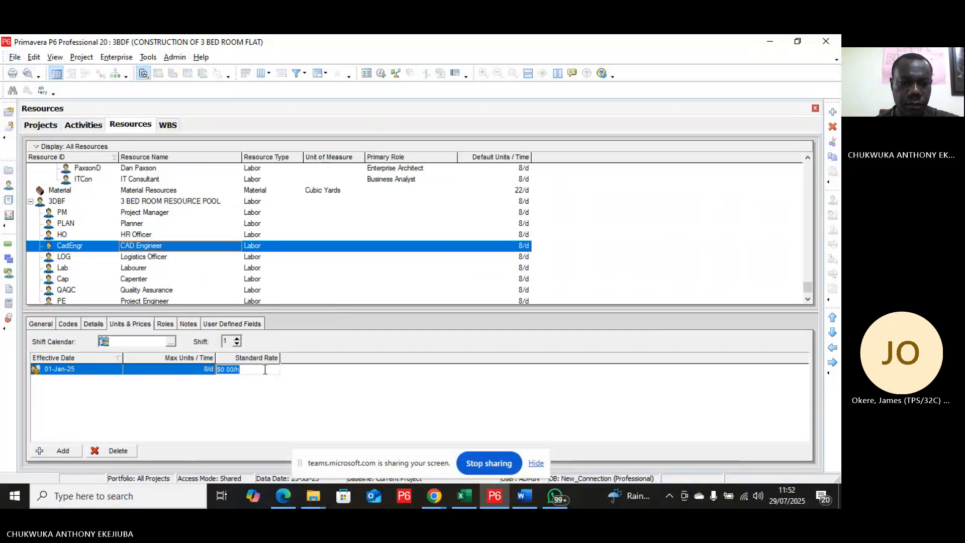
pyautogui.write('10')
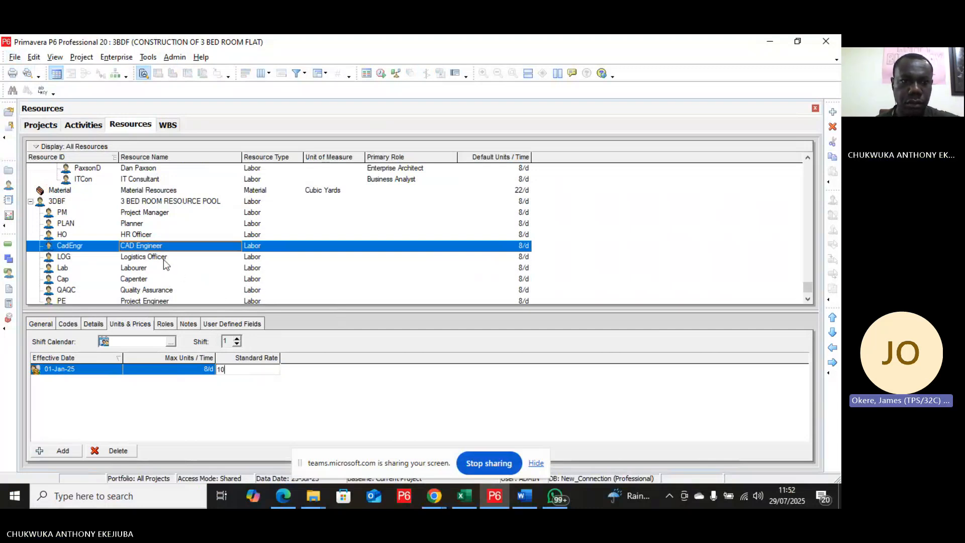
# Step: Set the Logistics Officer's standard rate to $10/h
pyautogui.click(164, 258)
pyautogui.click(259, 369)
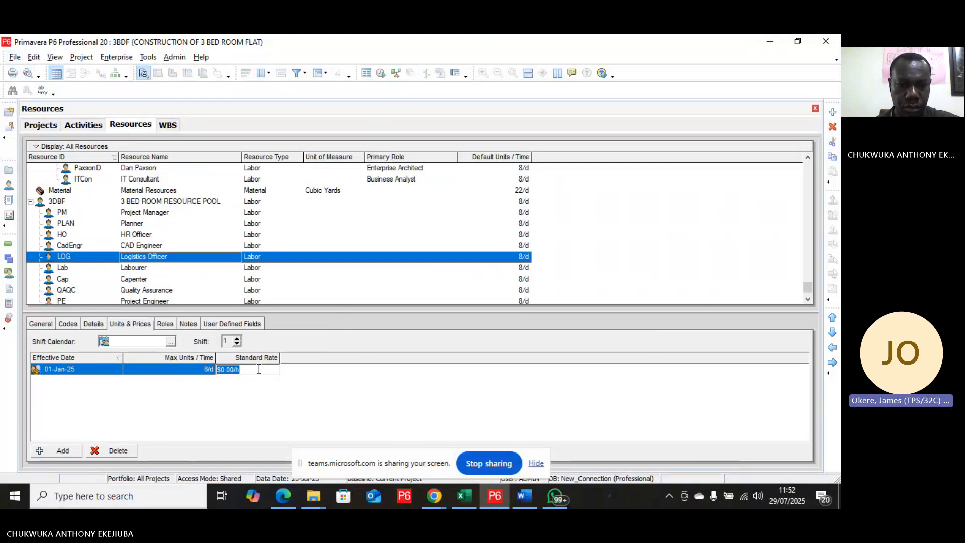
pyautogui.write('10')
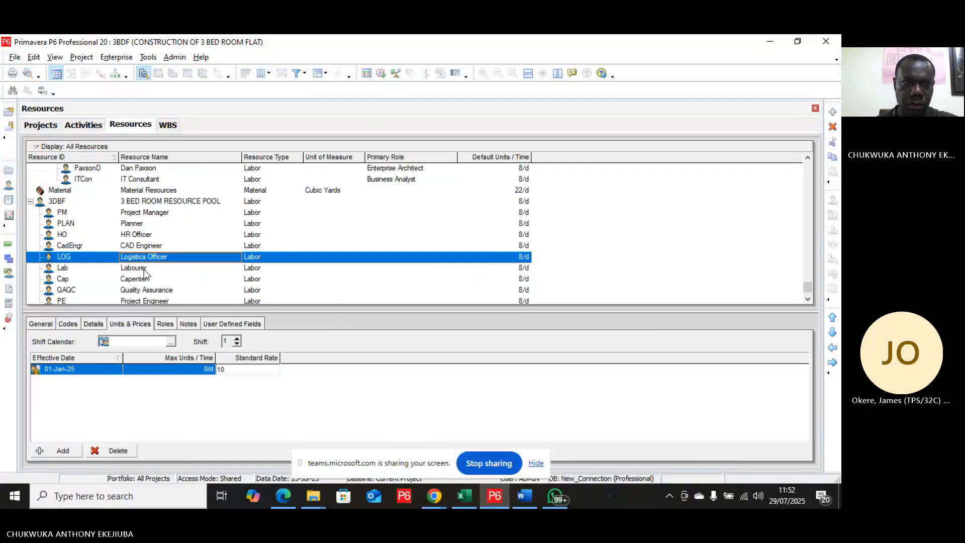
pyautogui.press('Return')
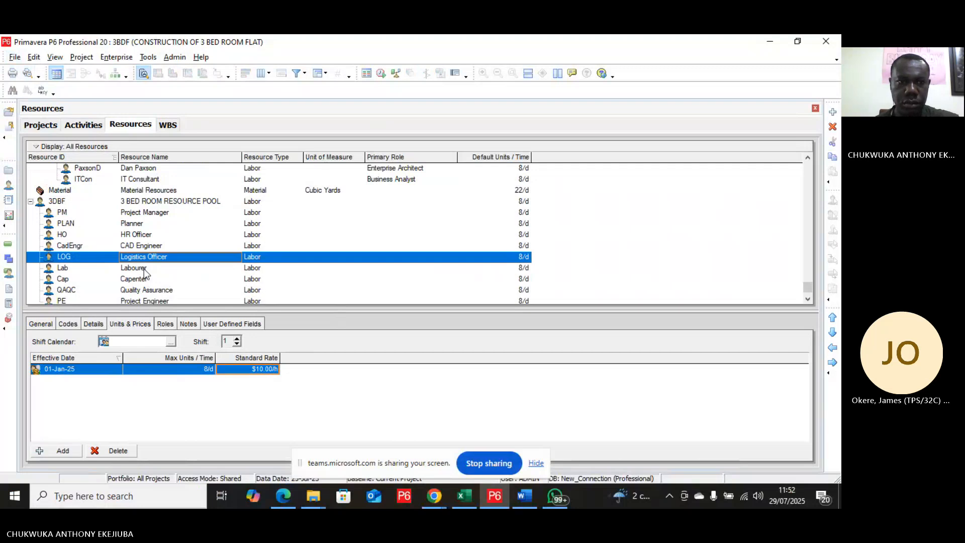
pyautogui.click(145, 269)
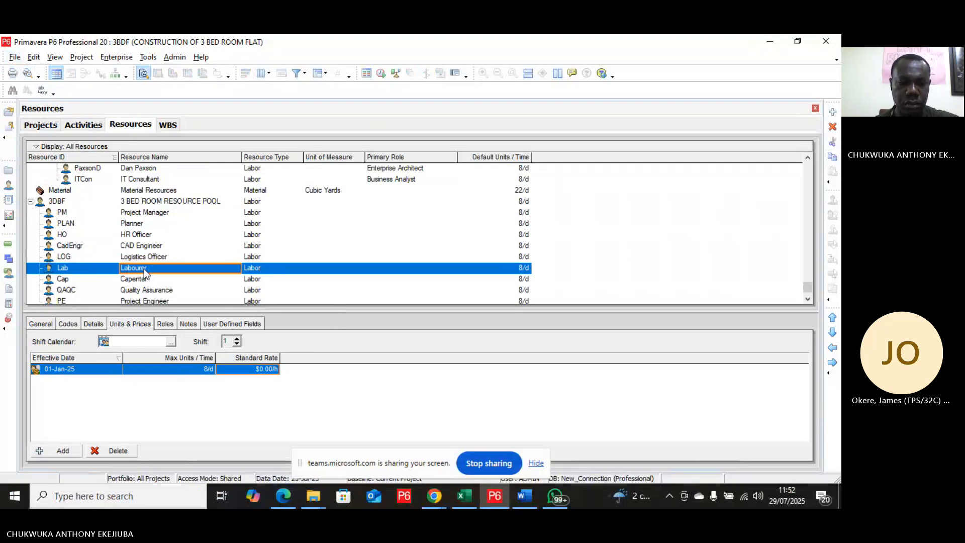
pyautogui.write('4')
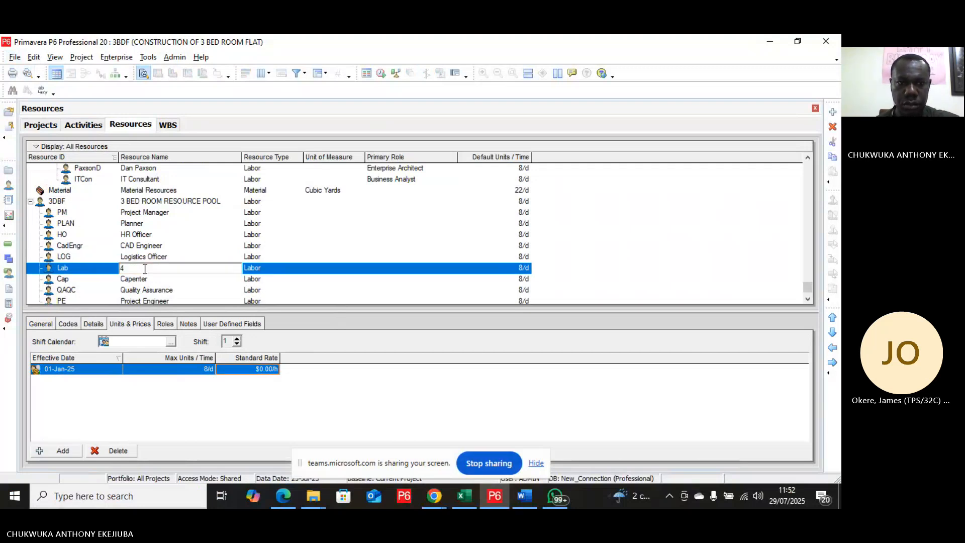
pyautogui.press('Return')
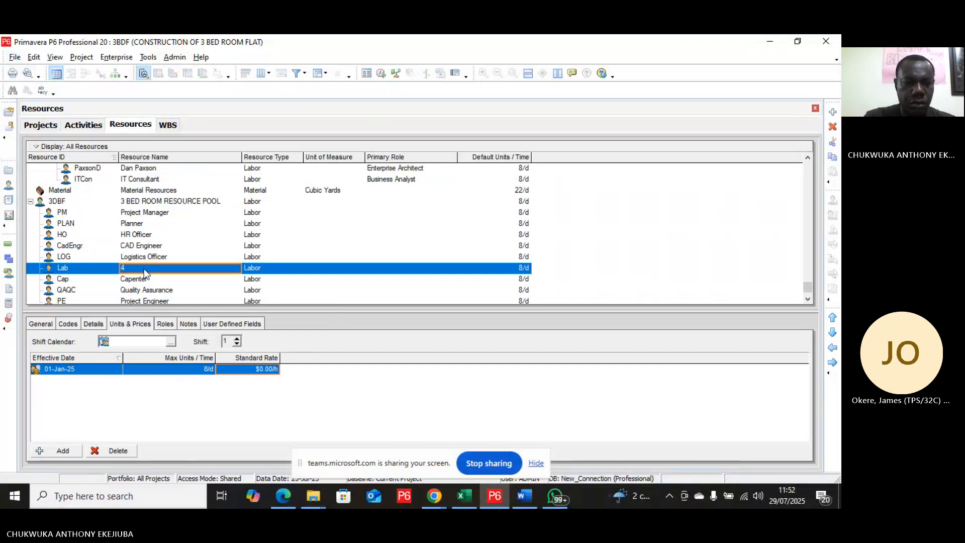
pyautogui.write('z')
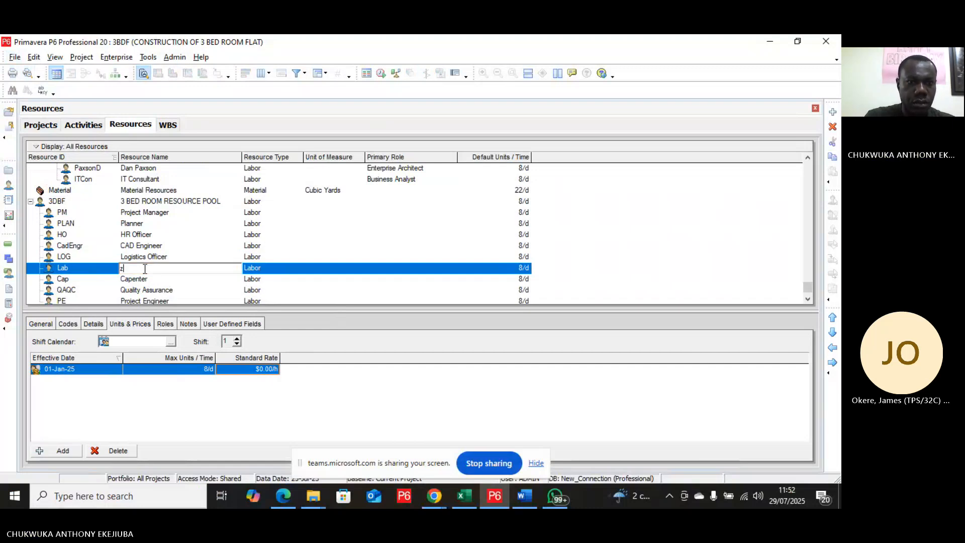
pyautogui.press('BackSpace')
pyautogui.press('Escape')
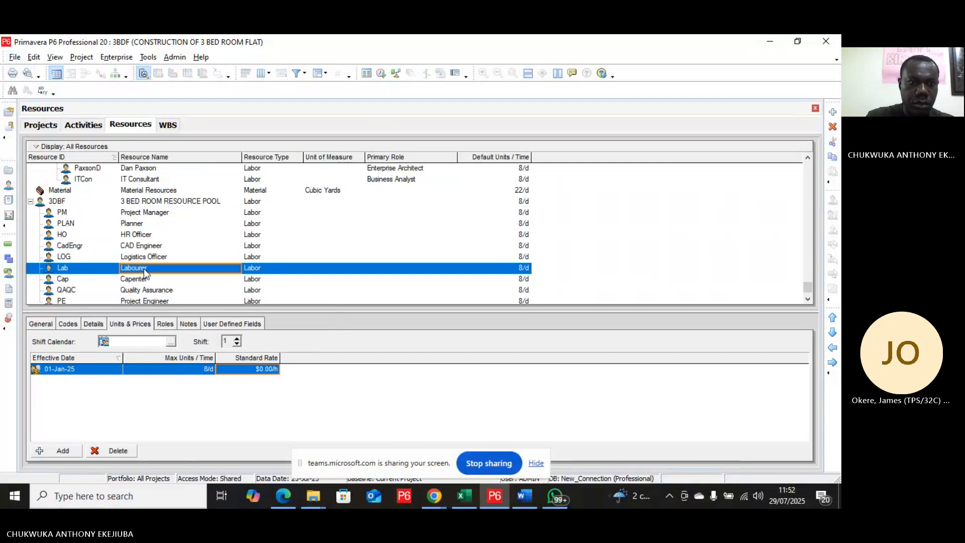
# Step: Set the Labourer's standard rate to $4/h
pyautogui.click(267, 371)
pyautogui.write('4')
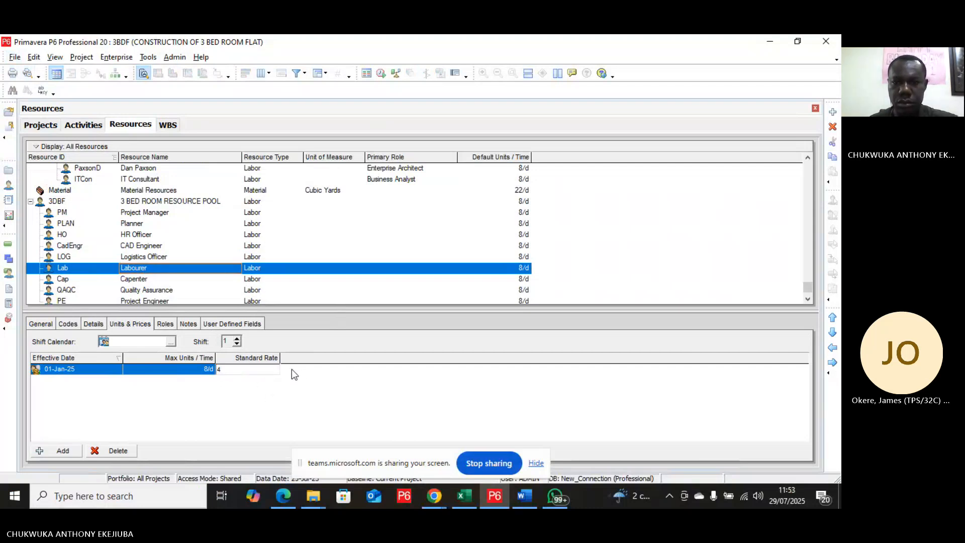
pyautogui.press('Return')
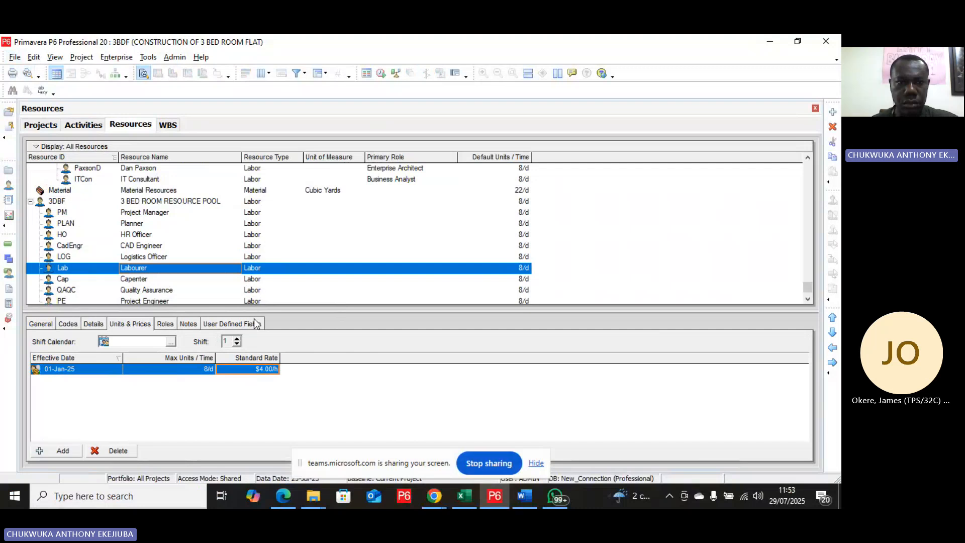
# Step: Set the Carpenter's standard rate to $4/h
pyautogui.click(149, 280)
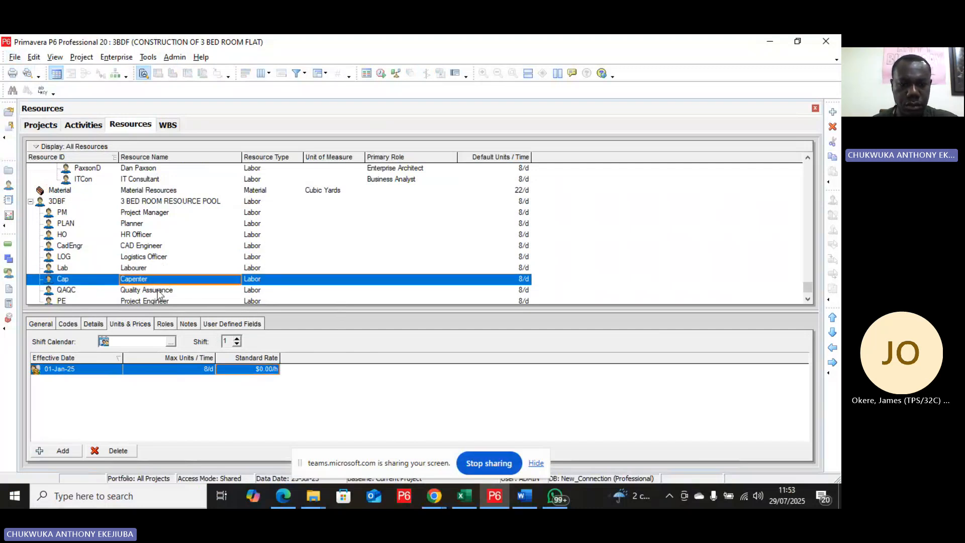
pyautogui.click(251, 367)
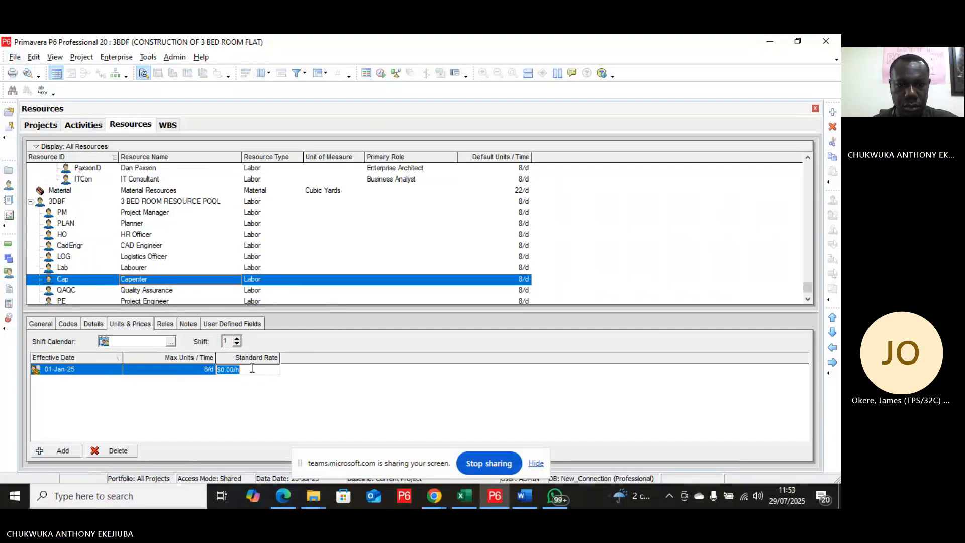
pyautogui.write('4')
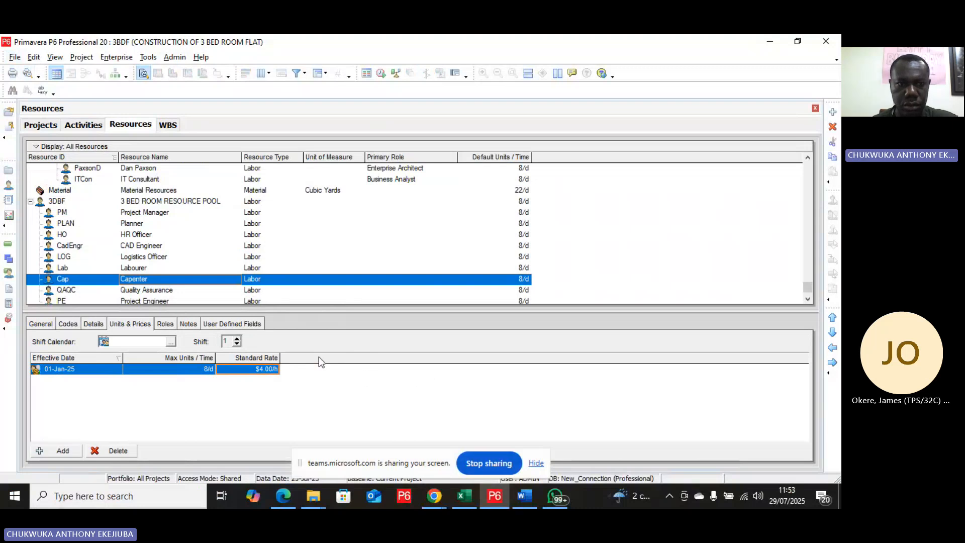
# Step: Set the Quality Assurance resource's standard rate to $8/h
pyautogui.click(165, 291)
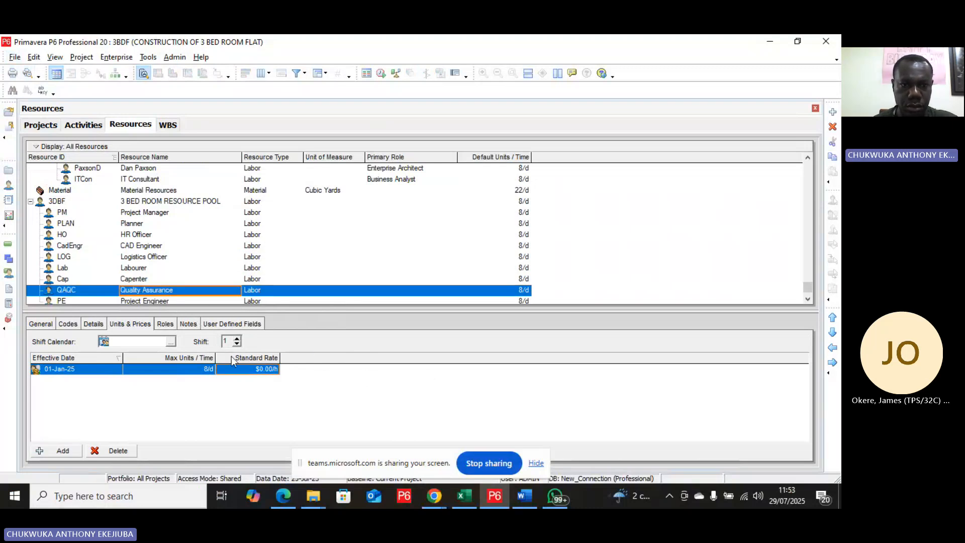
pyautogui.click(247, 369)
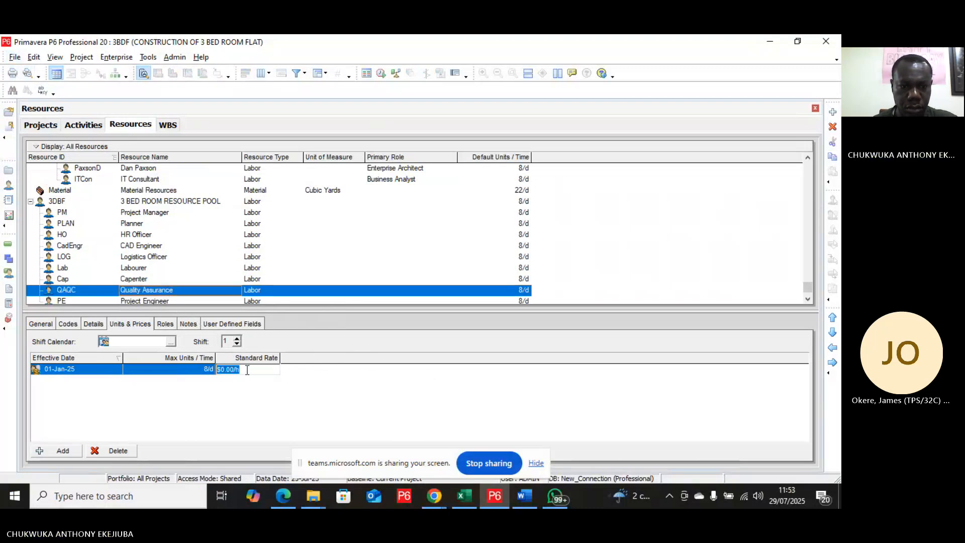
pyautogui.write('8')
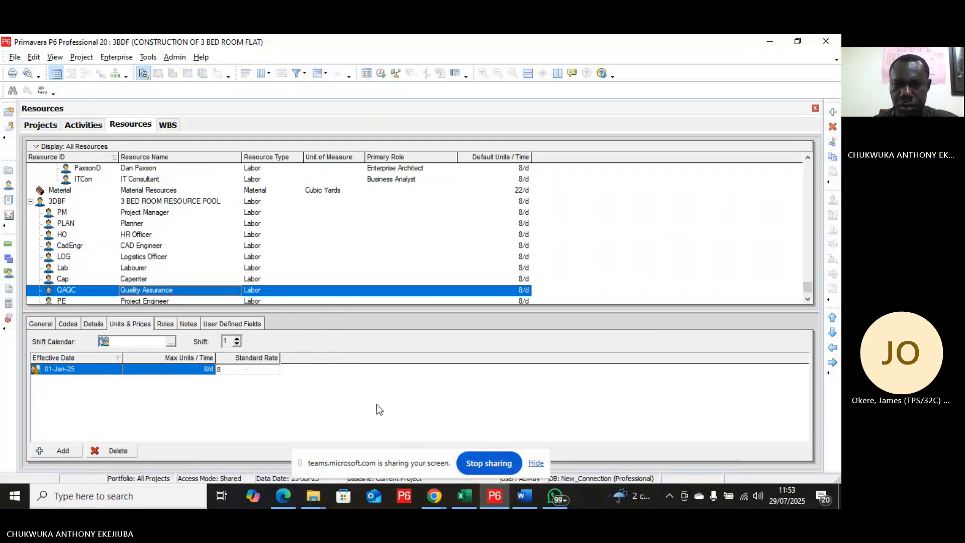
pyautogui.press('Return')
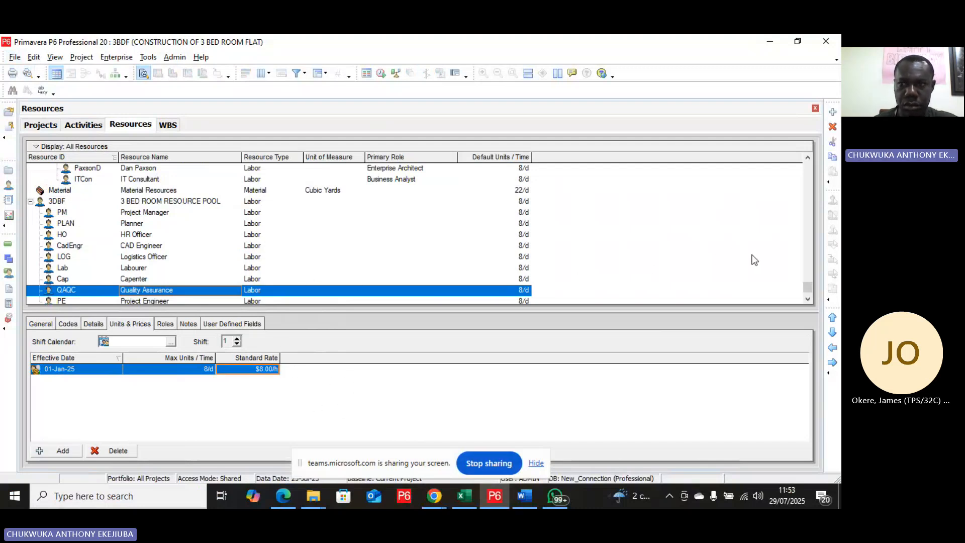
# Step: Set the Project Engineer's standard rate to $12/h
pyautogui.click(808, 300)
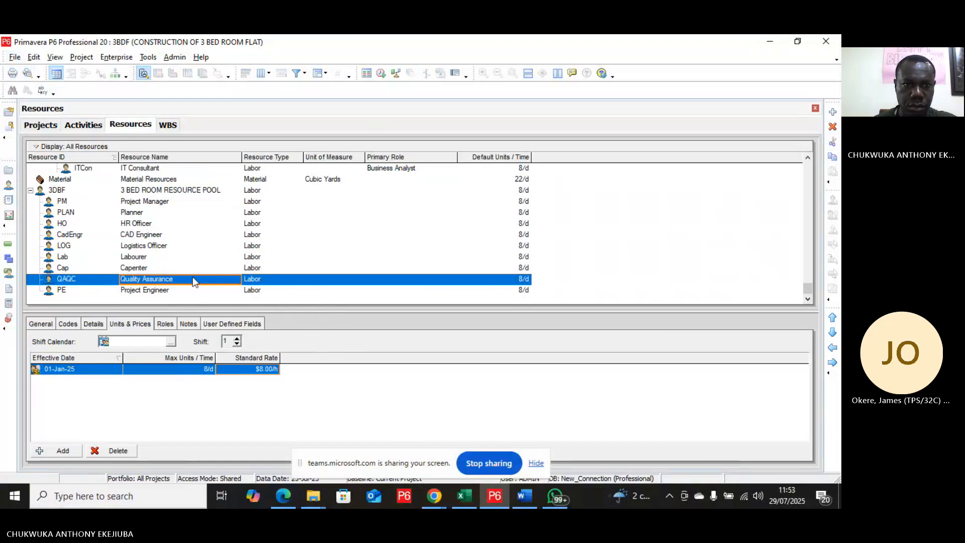
pyautogui.click(175, 290)
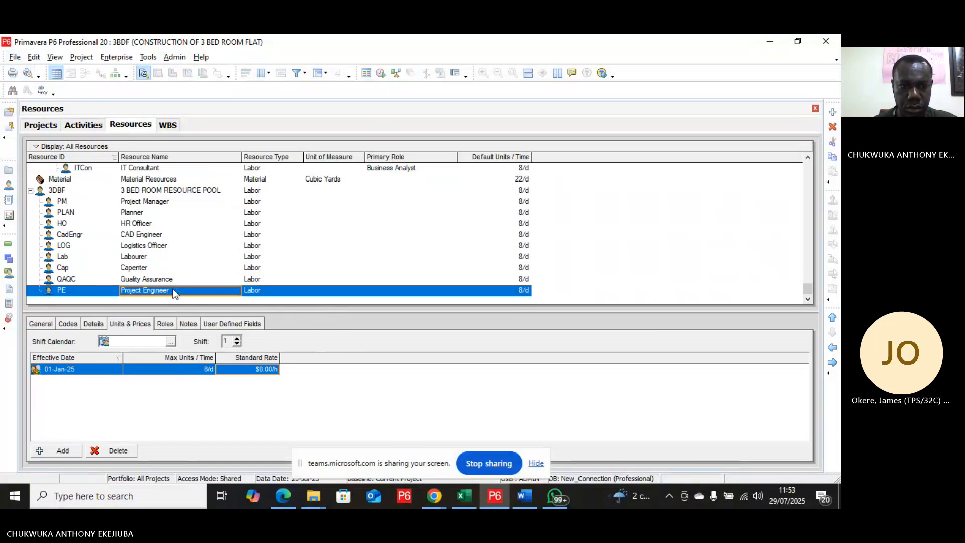
pyautogui.click(256, 373)
pyautogui.write('1')
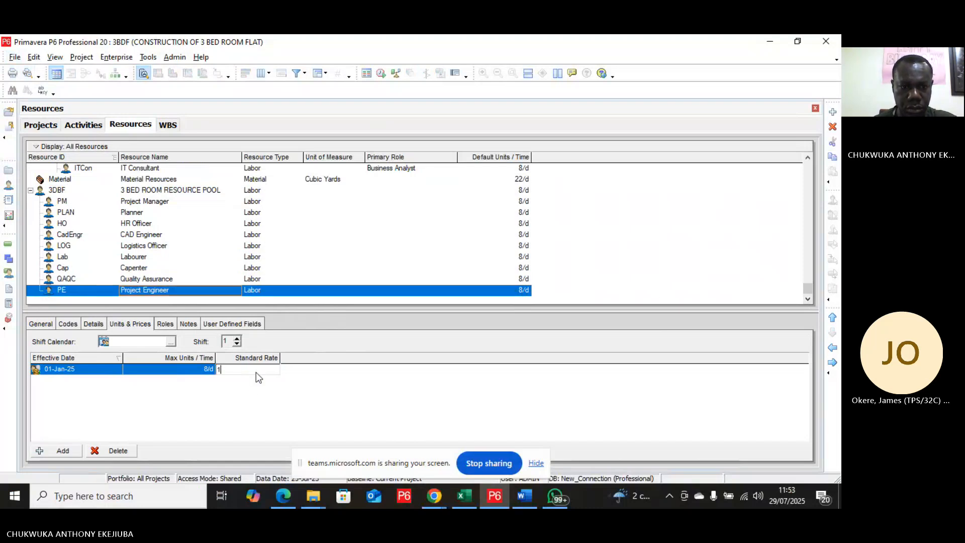
pyautogui.write('2')
pyautogui.press('Return')
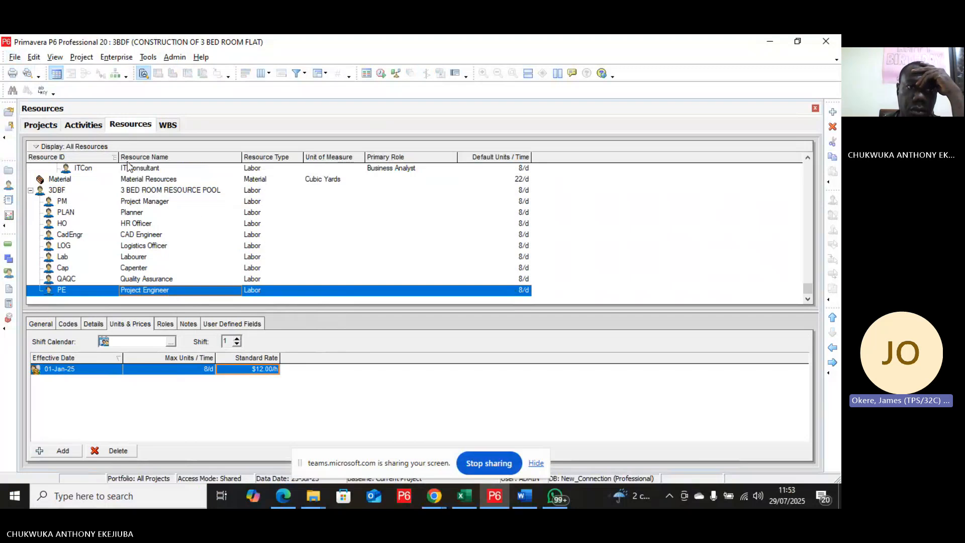
# Step: Add the Resources column from the Lists options to the Activities table's selected columns
pyautogui.click(81, 125)
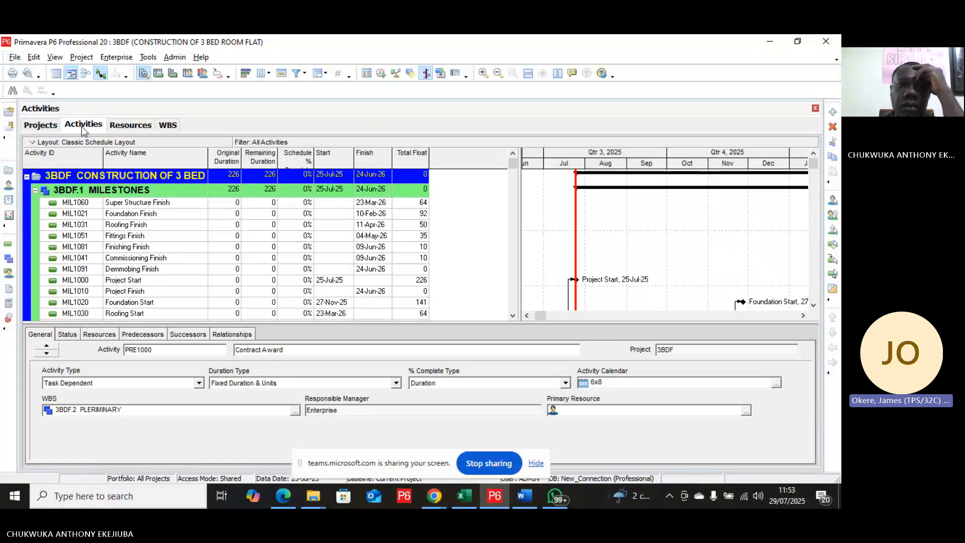
pyautogui.rightClick(258, 226)
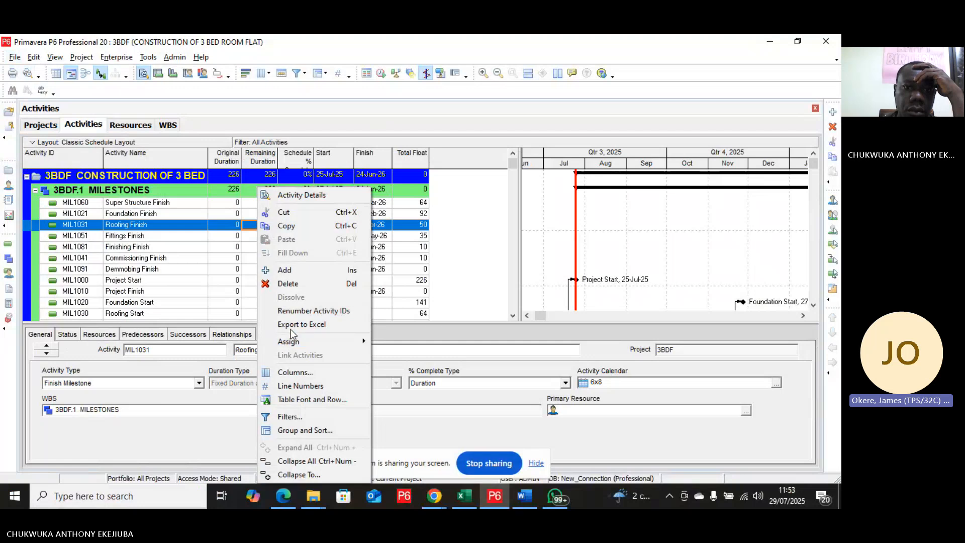
pyautogui.click(285, 372)
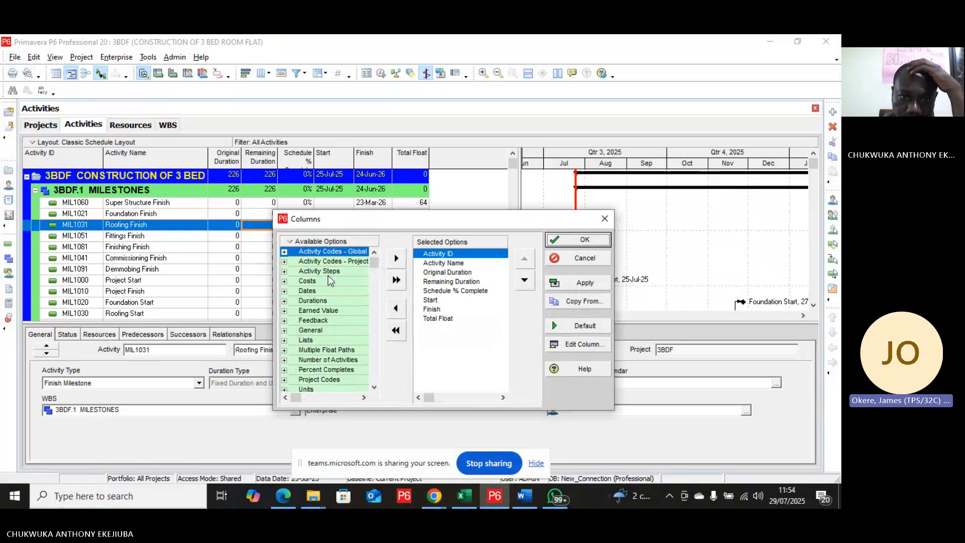
pyautogui.click(324, 342)
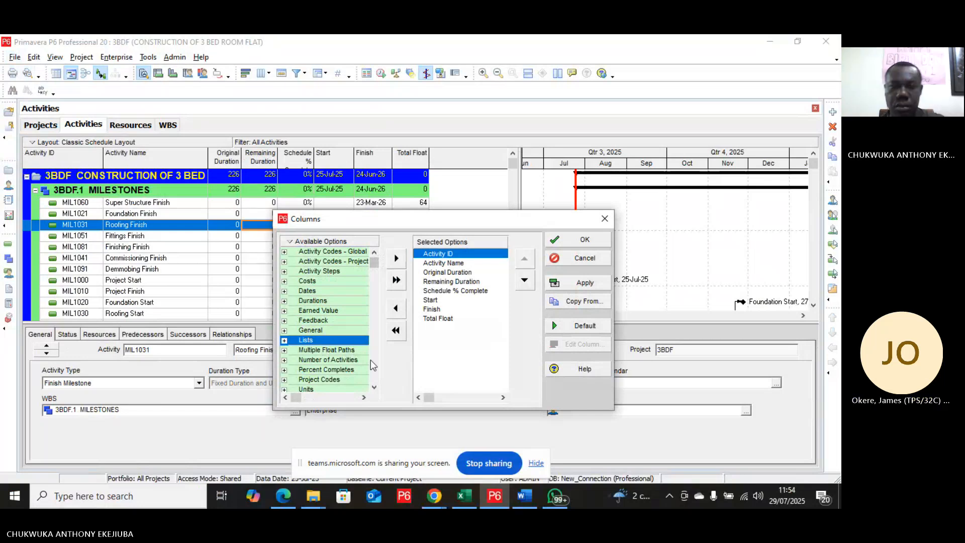
pyautogui.hotkey('ctrl', 'f')
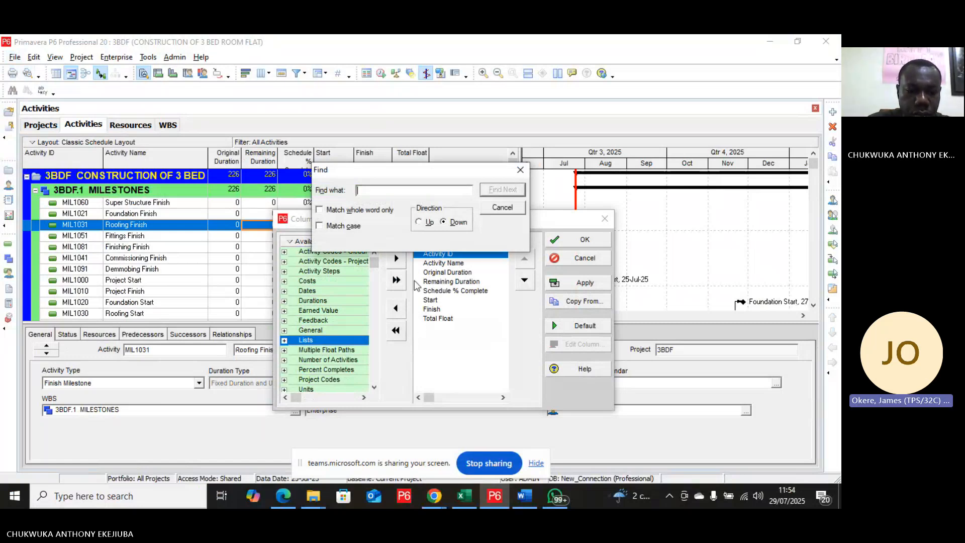
pyautogui.write('Re')
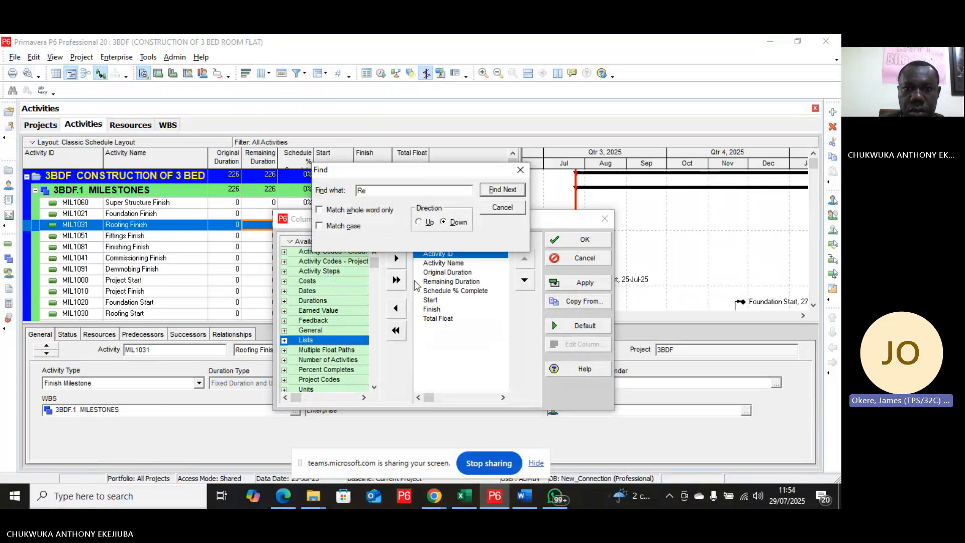
pyautogui.click(505, 192)
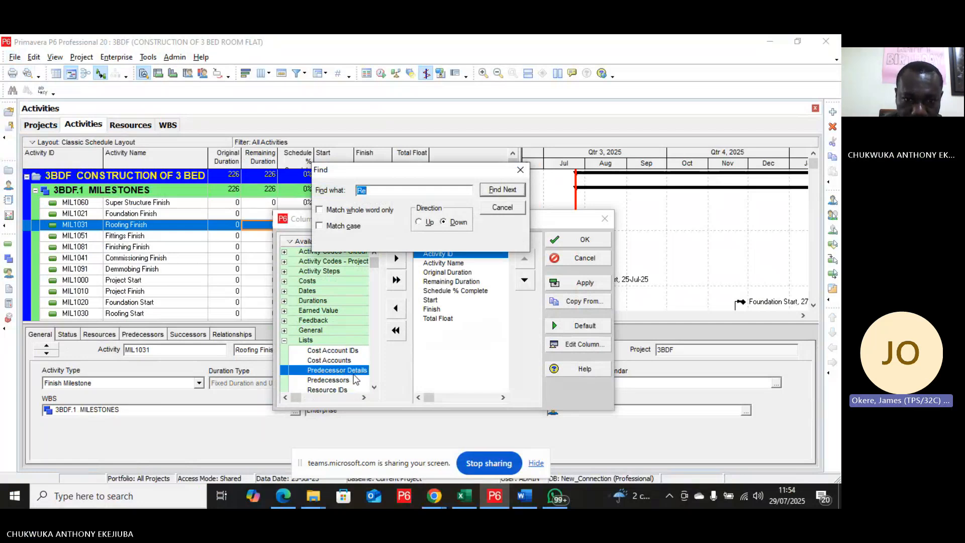
pyautogui.click(515, 195)
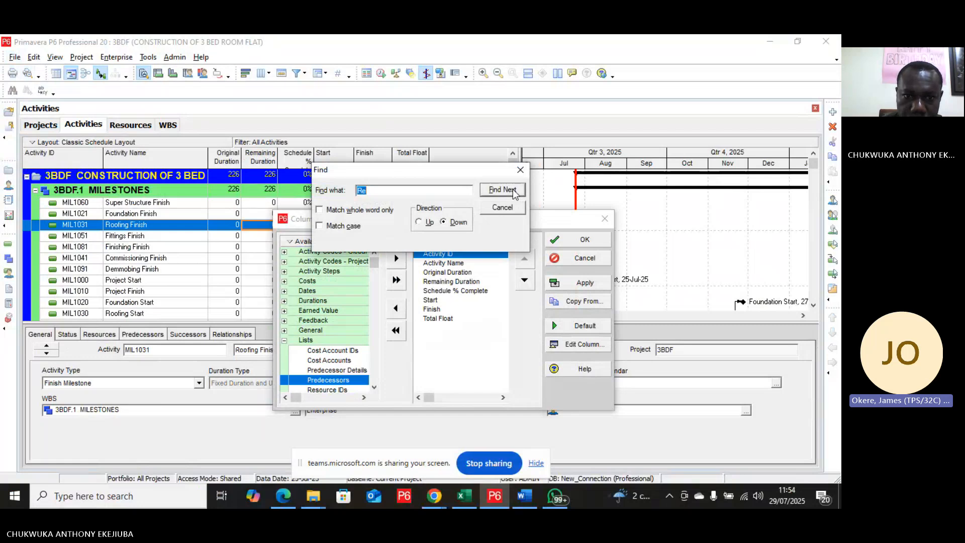
pyautogui.click(515, 195)
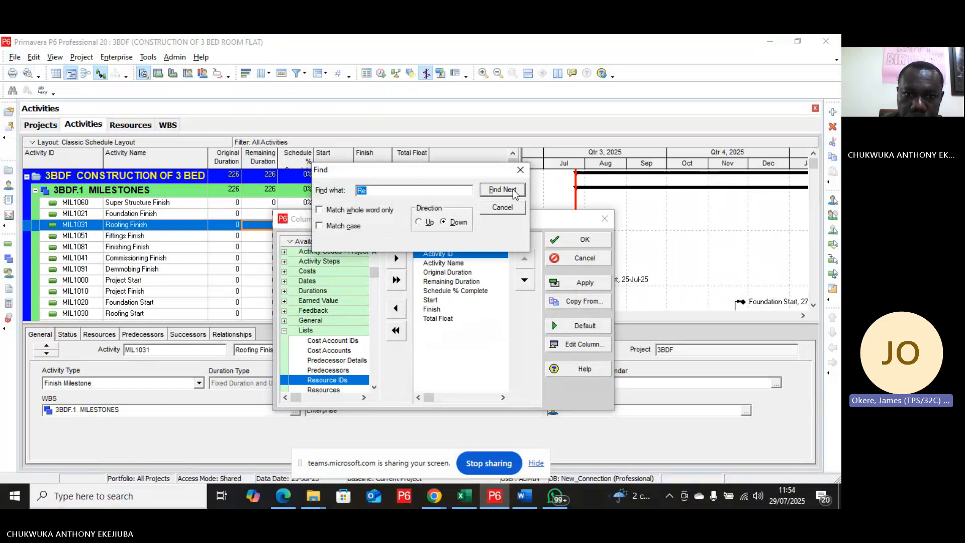
pyautogui.click(515, 195)
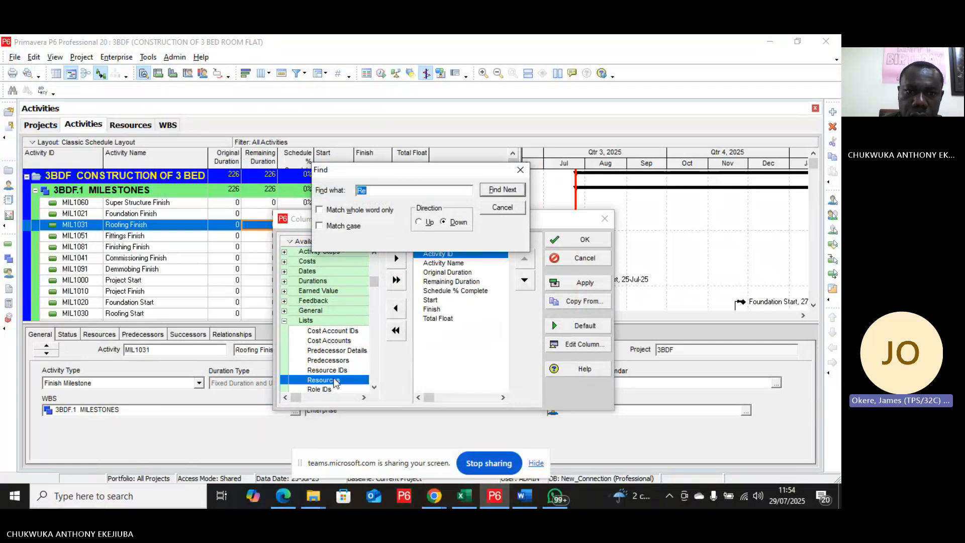
pyautogui.click(504, 210)
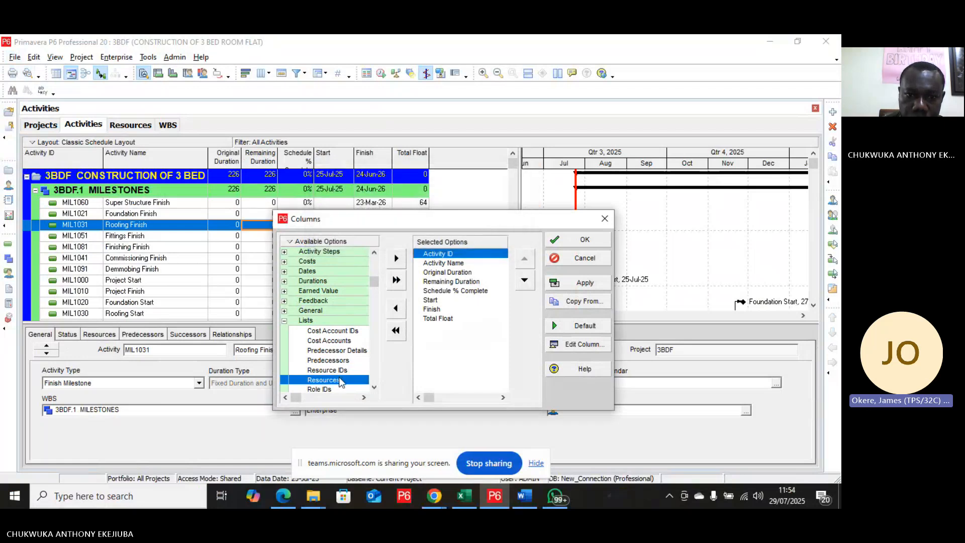
pyautogui.click(396, 258)
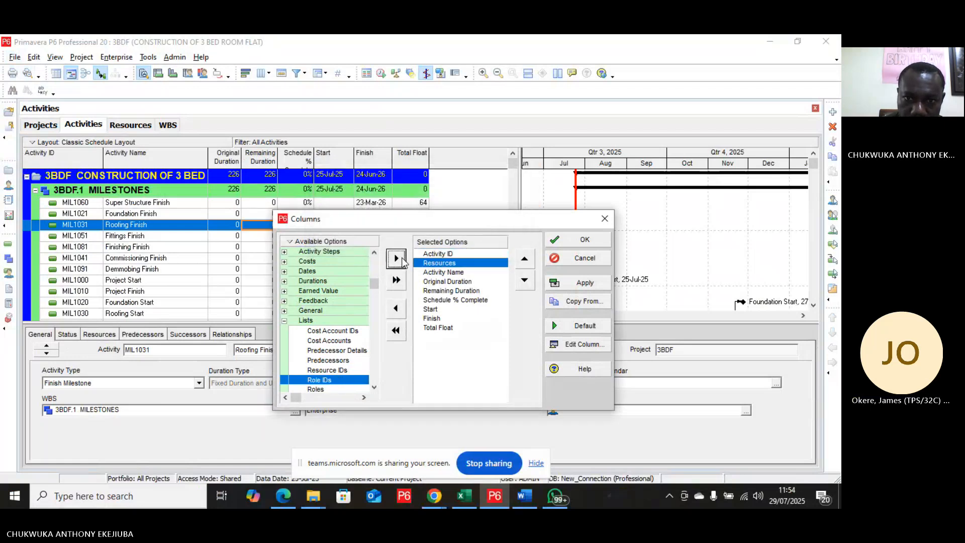
# Step: Move the Resources column to the end of the column list and apply the layout
pyautogui.click(524, 282)
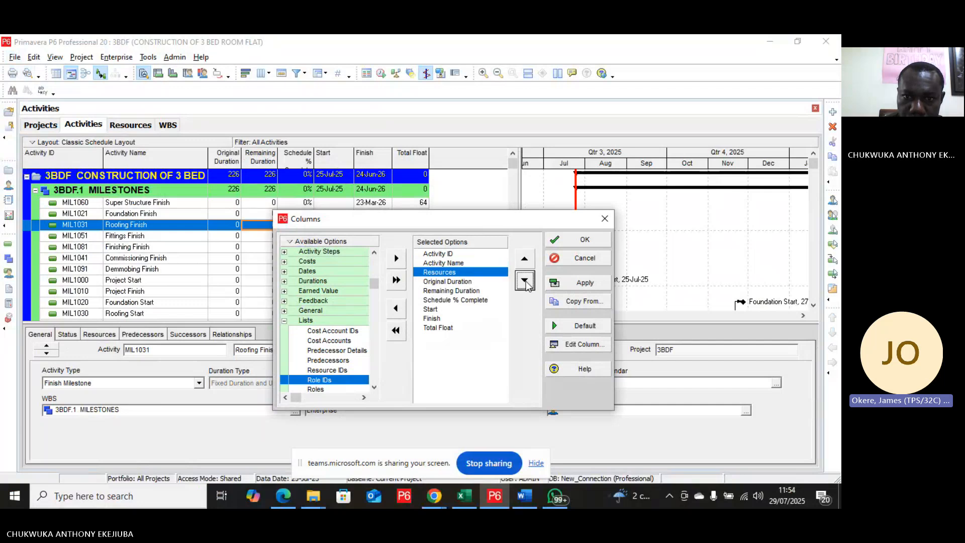
pyautogui.click(525, 283)
pyautogui.click(525, 284)
pyautogui.click(526, 284)
pyautogui.click(526, 283)
pyautogui.click(525, 283)
pyautogui.click(525, 283)
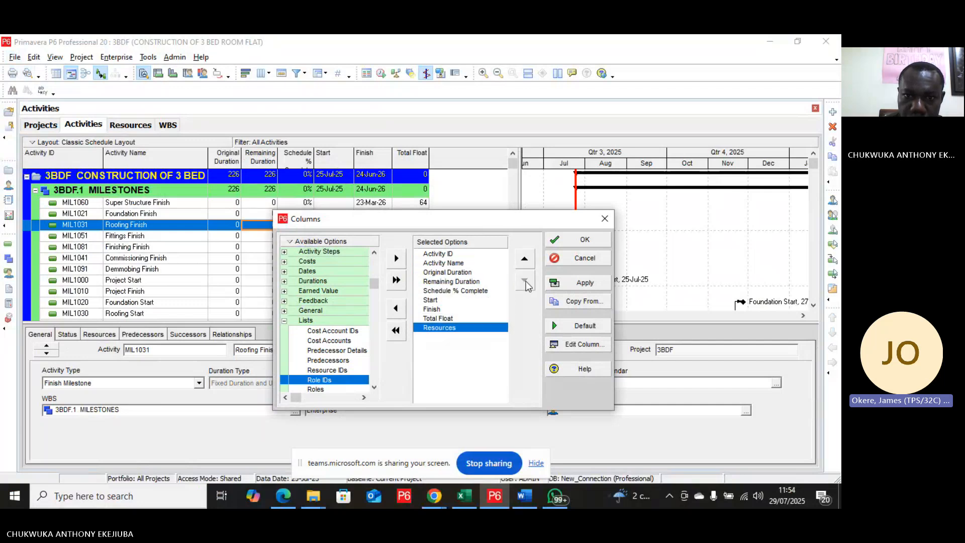
pyautogui.click(583, 280)
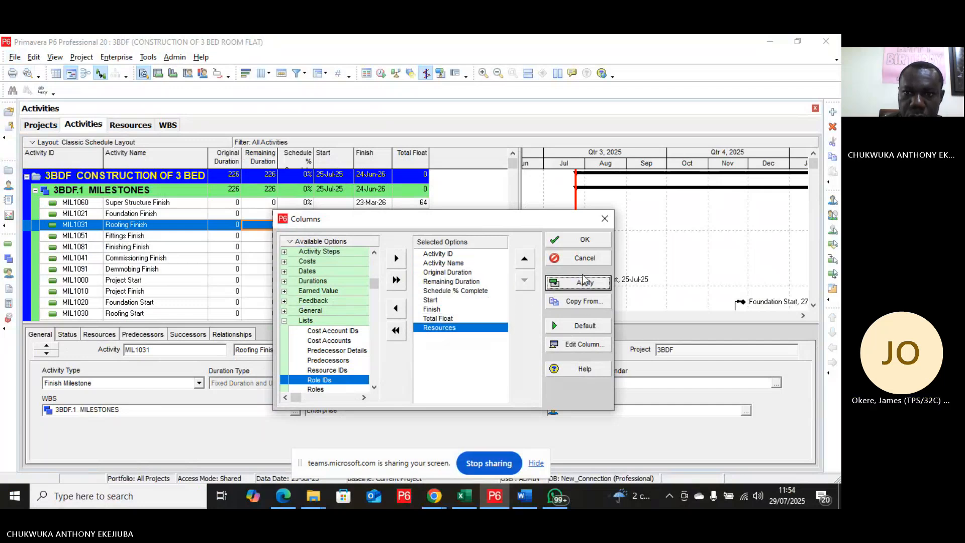
pyautogui.click(586, 240)
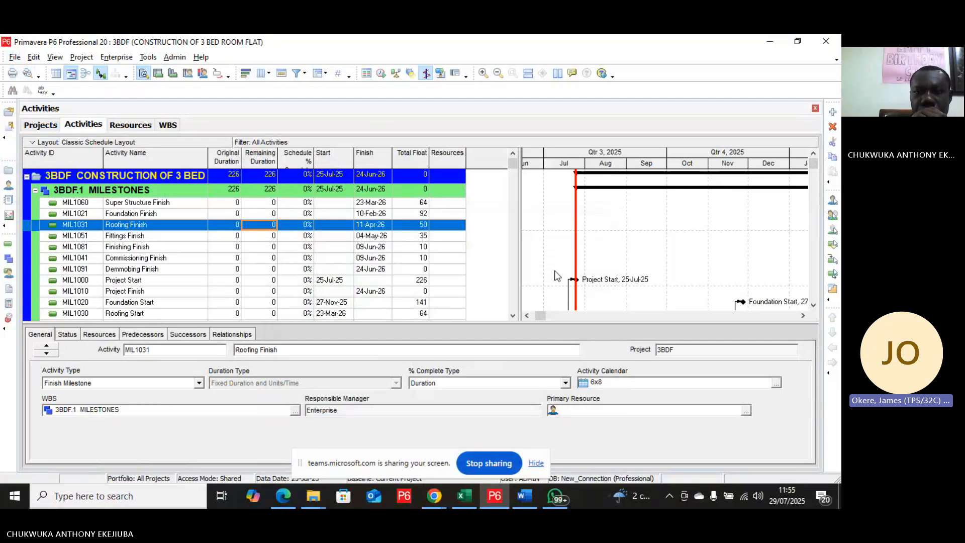
# Step: Assign the Project Manager resource to the Contract Award activity
pyautogui.scroll(-1, 520, 266)
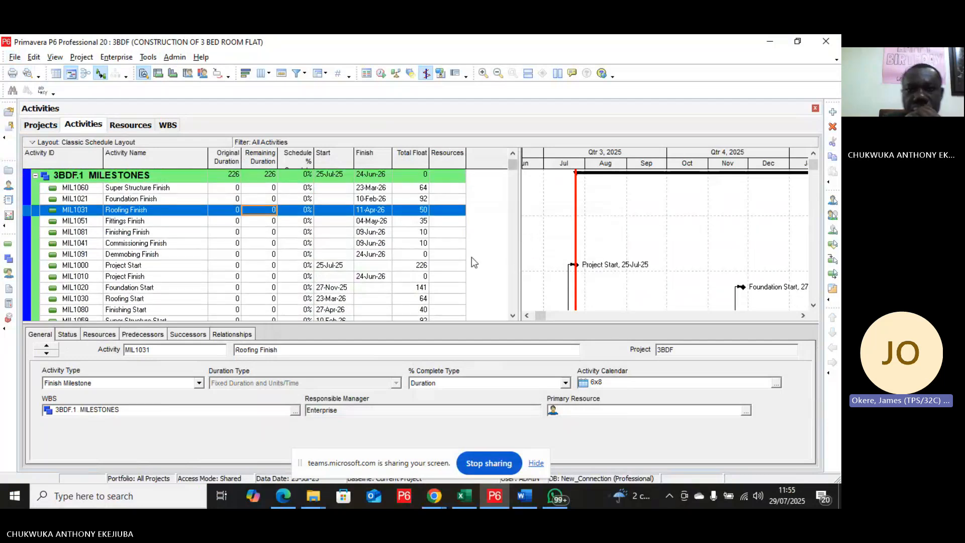
pyautogui.scroll(-3, 472, 251)
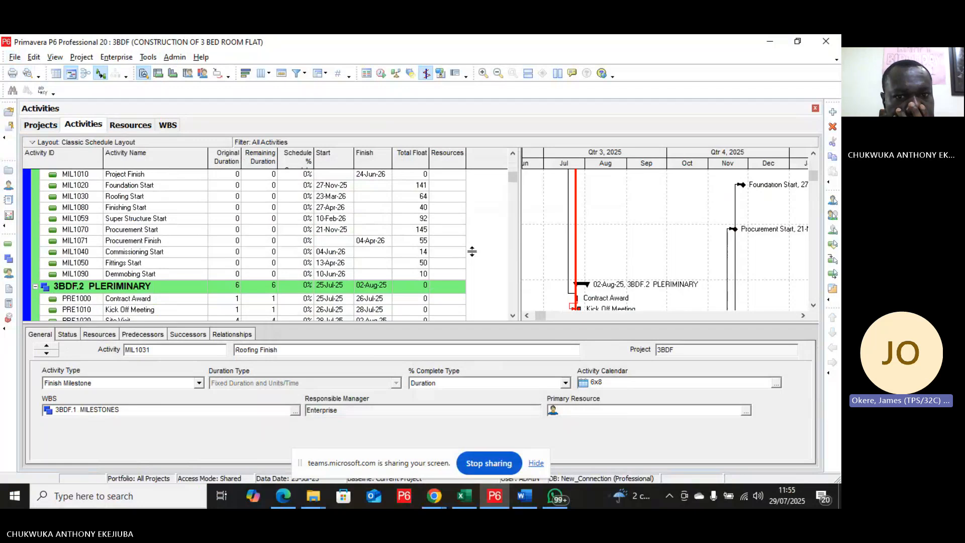
pyautogui.scroll(-4, 472, 252)
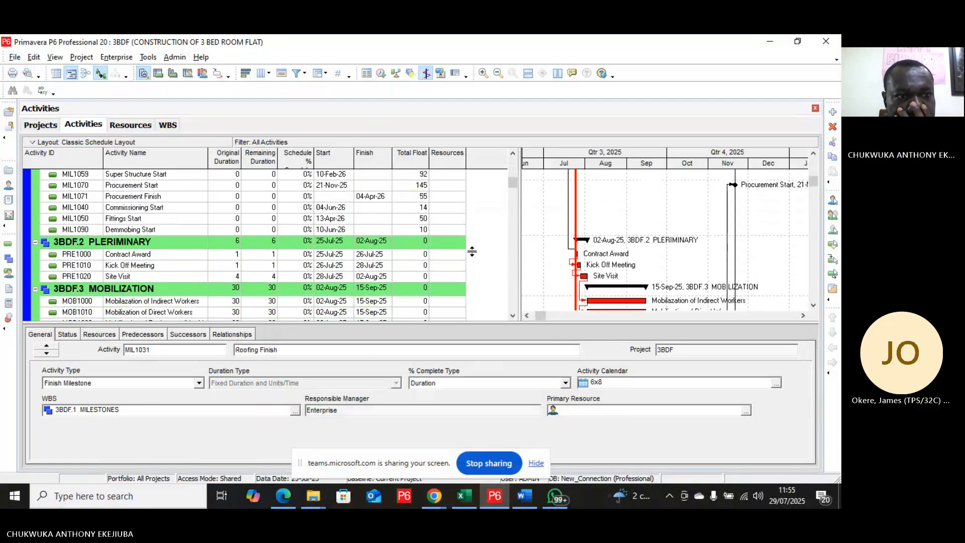
pyautogui.scroll(-1, 472, 251)
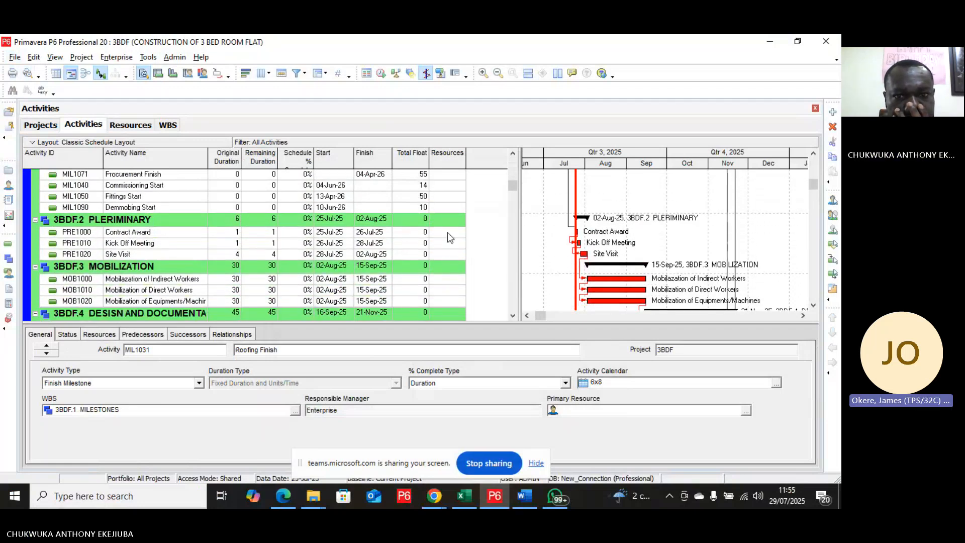
pyautogui.click(448, 232)
pyautogui.click(448, 234)
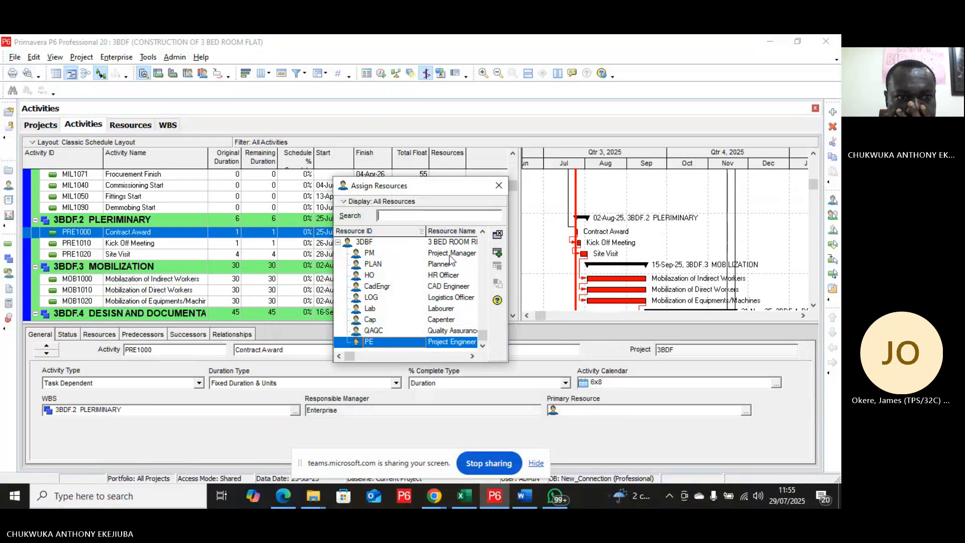
pyautogui.click(450, 254)
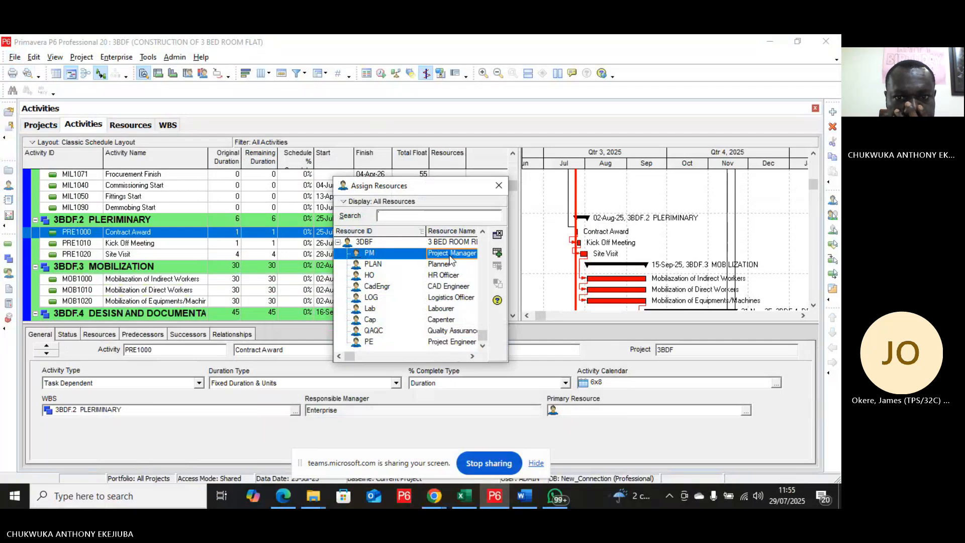
pyautogui.click(498, 254)
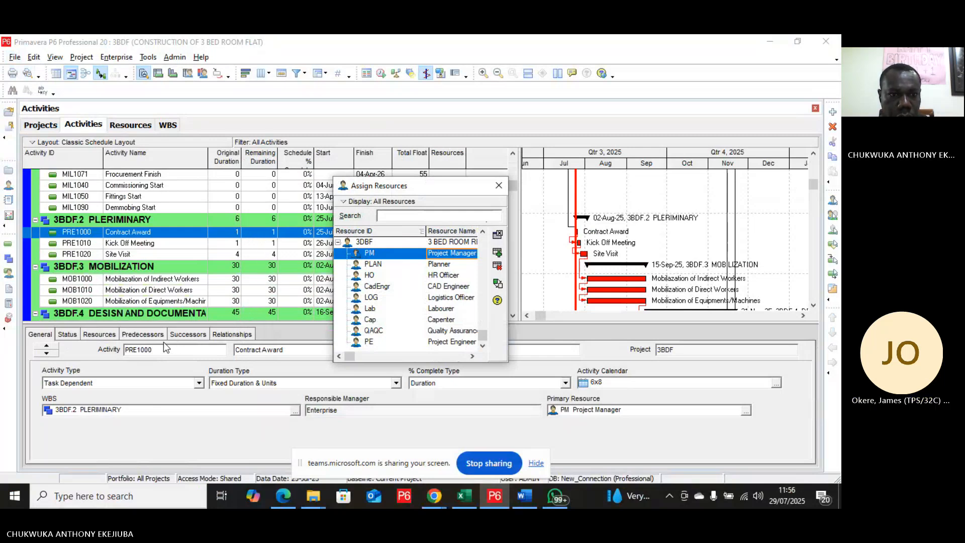
# Step: Replace the duplicated assignments on Contract Award with a single Project Manager assignment
pyautogui.click(101, 335)
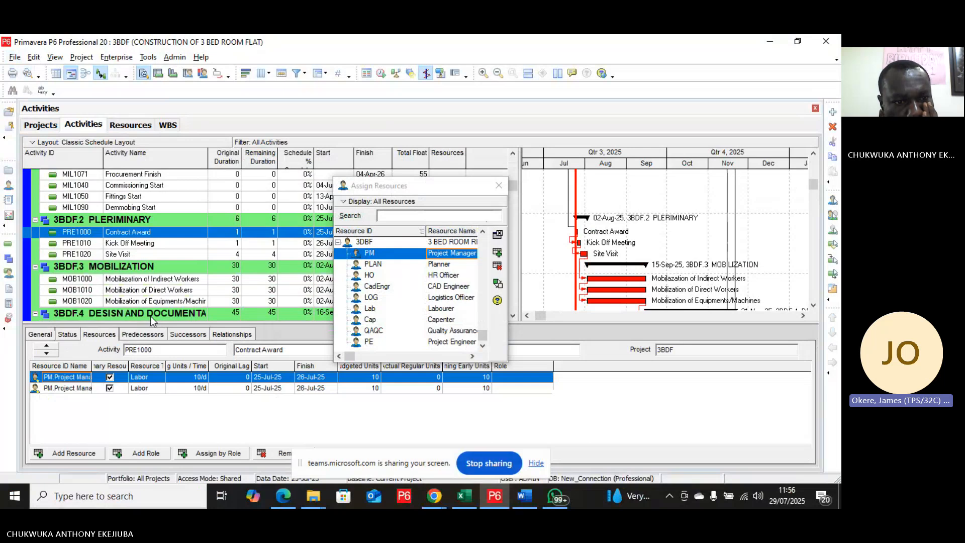
pyautogui.click(501, 270)
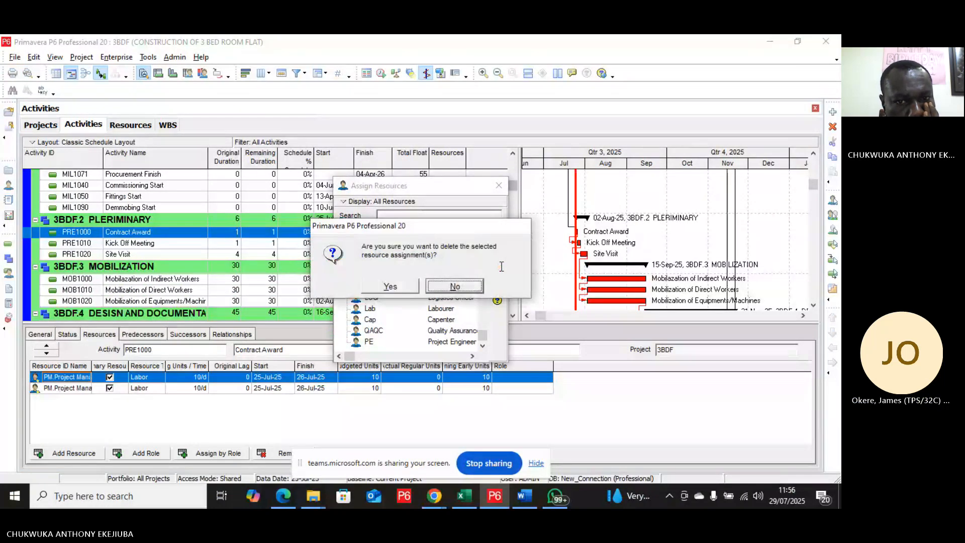
pyautogui.click(390, 286)
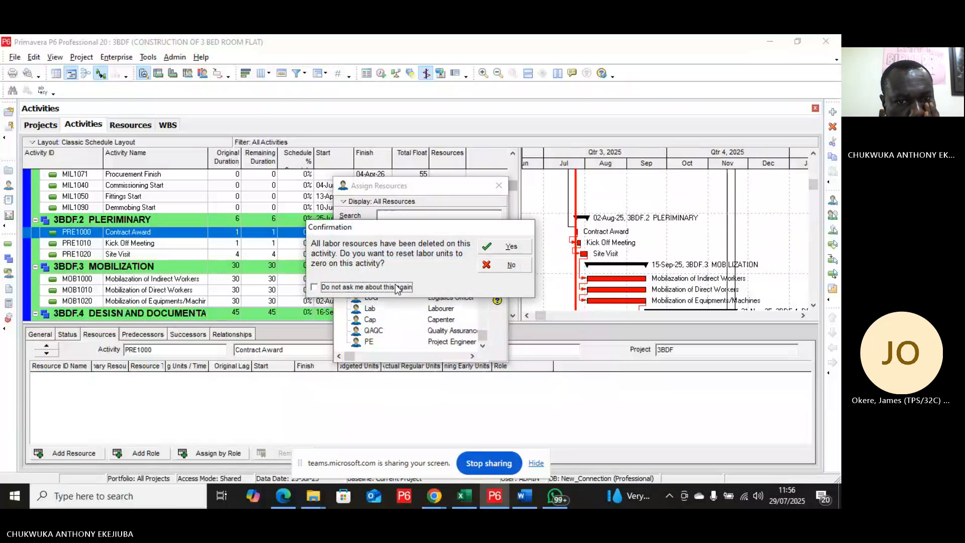
pyautogui.click(508, 247)
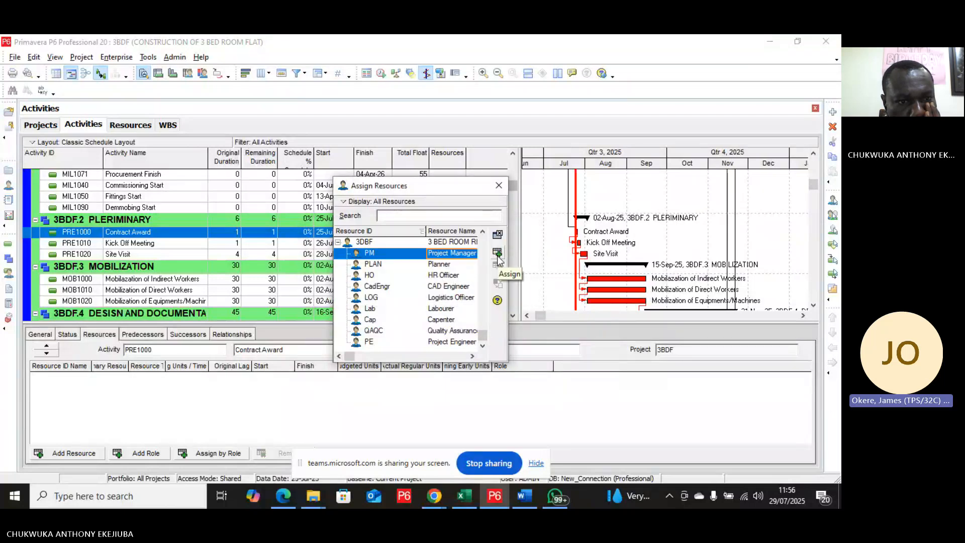
pyautogui.click(498, 257)
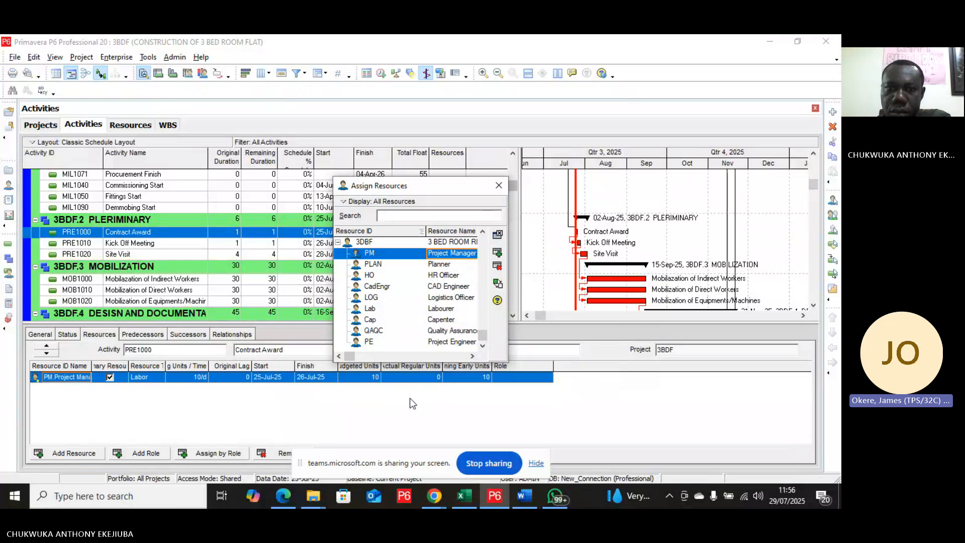
pyautogui.click(499, 185)
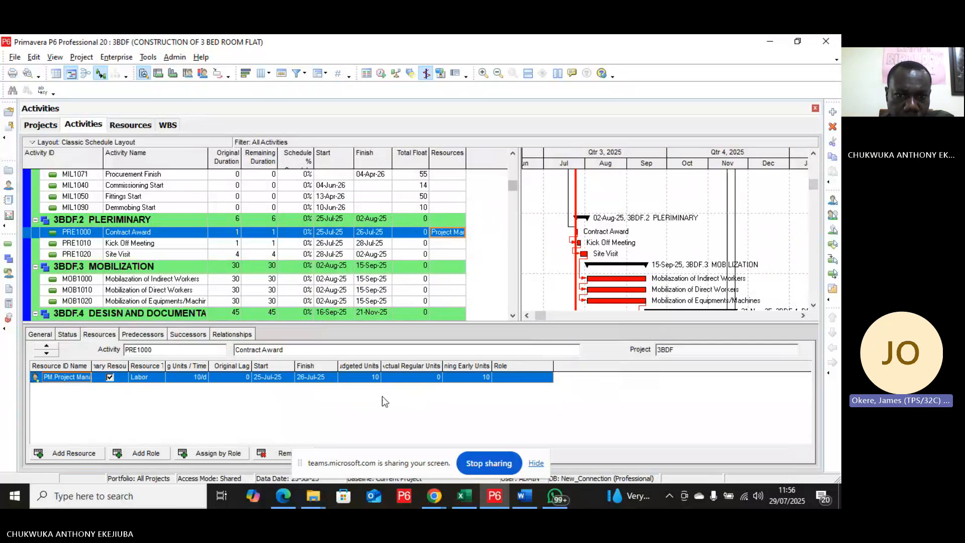
pyautogui.click(361, 370)
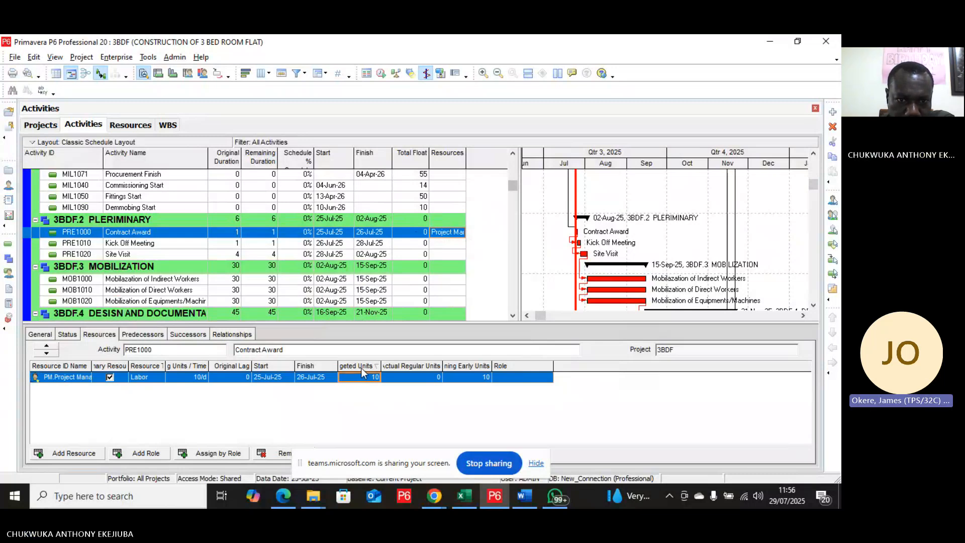
pyautogui.rightClick(361, 370)
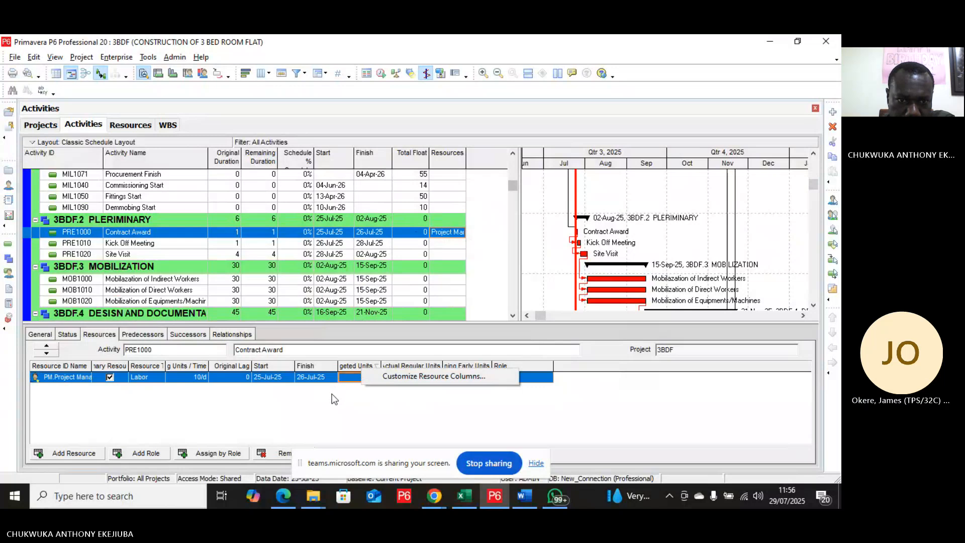
pyautogui.click(327, 415)
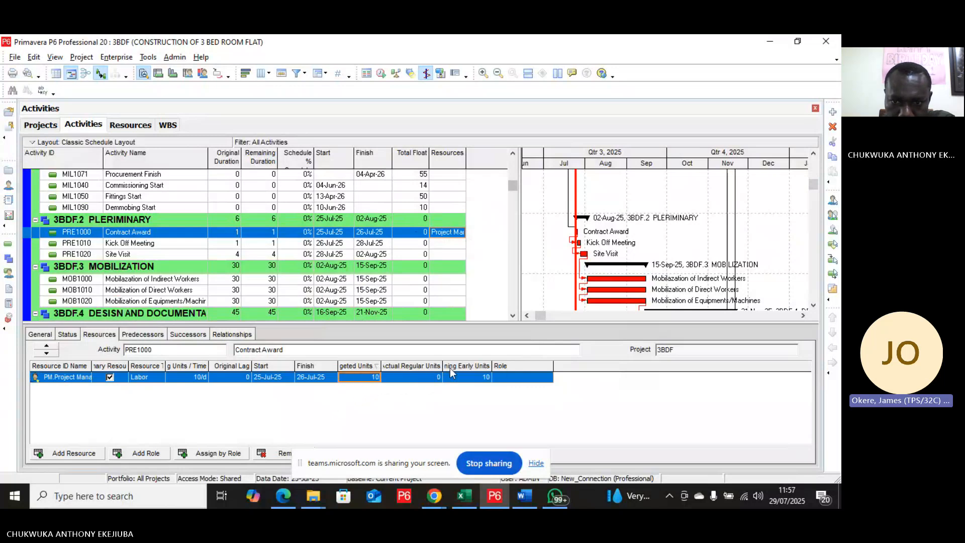
# Step: Open the resource assignment column settings and add the Budgeted Units / Time column from the General options
pyautogui.rightClick(582, 366)
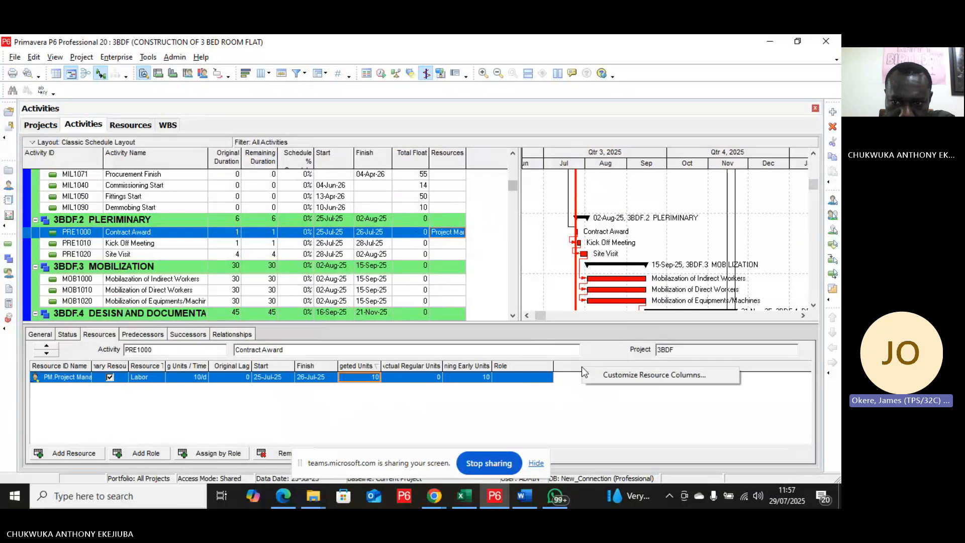
pyautogui.click(632, 373)
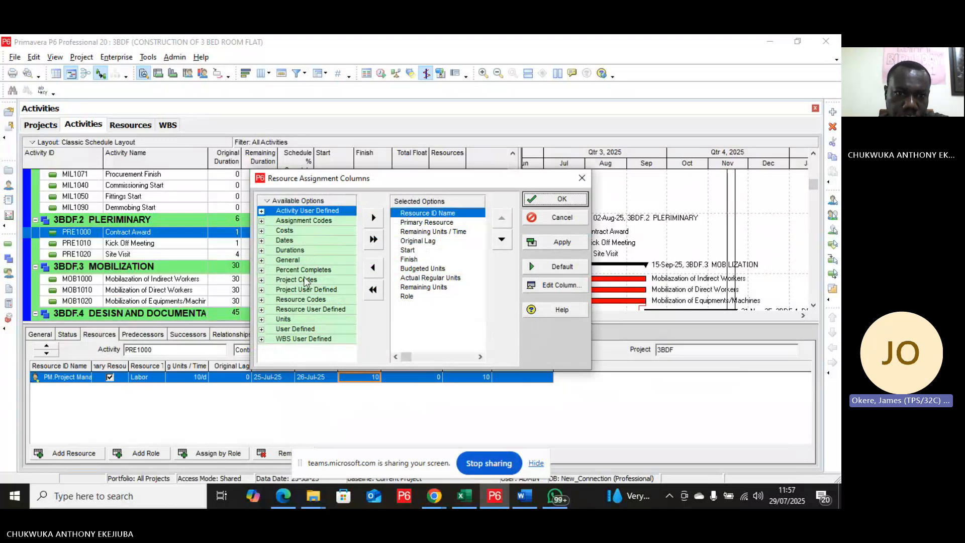
pyautogui.click(300, 320)
pyautogui.doubleClick(299, 319)
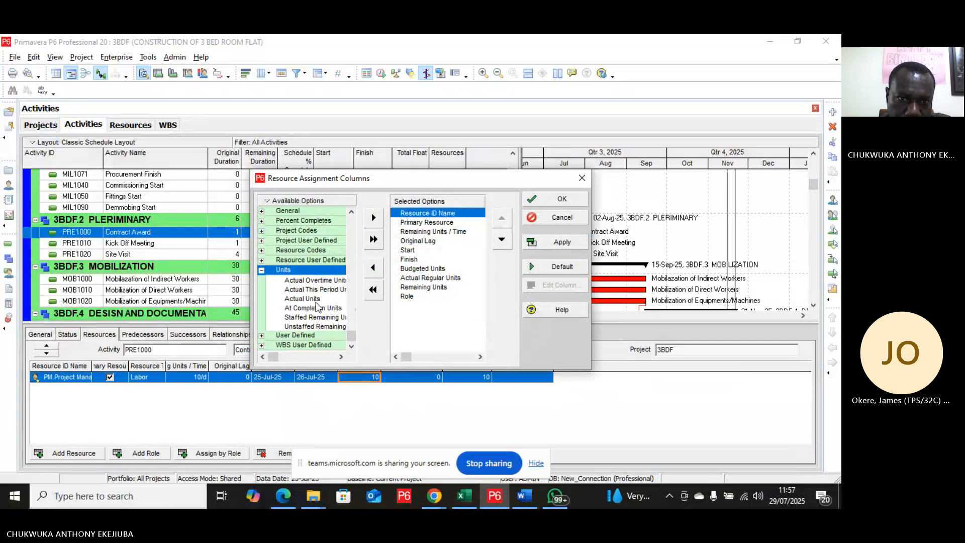
pyautogui.scroll(1, 315, 305)
pyautogui.scroll(-1, 315, 304)
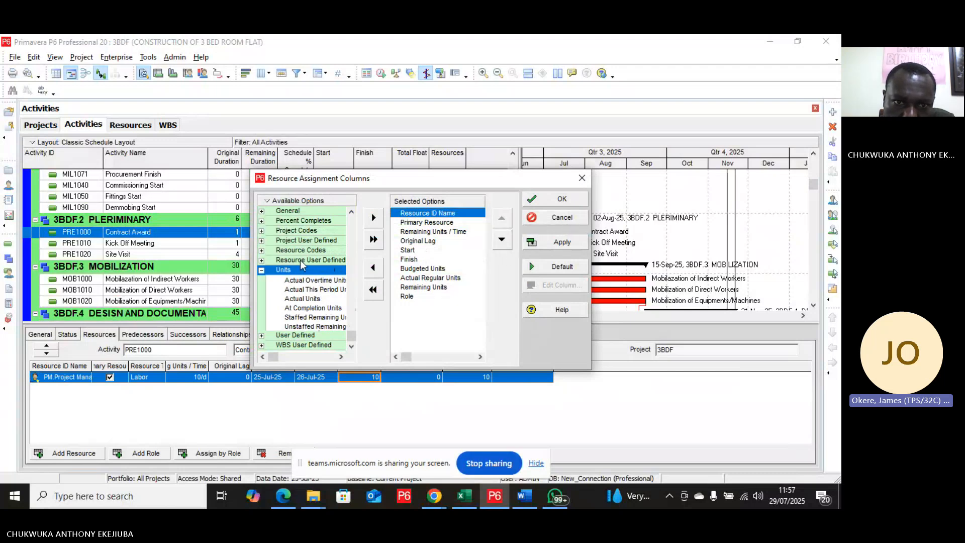
pyautogui.scroll(5, 302, 265)
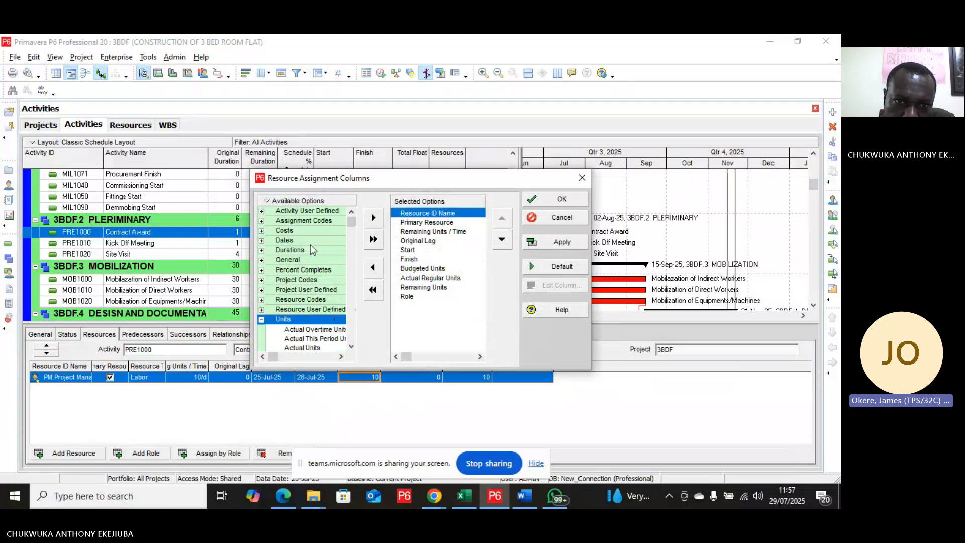
pyautogui.click(306, 261)
pyautogui.doubleClick(306, 265)
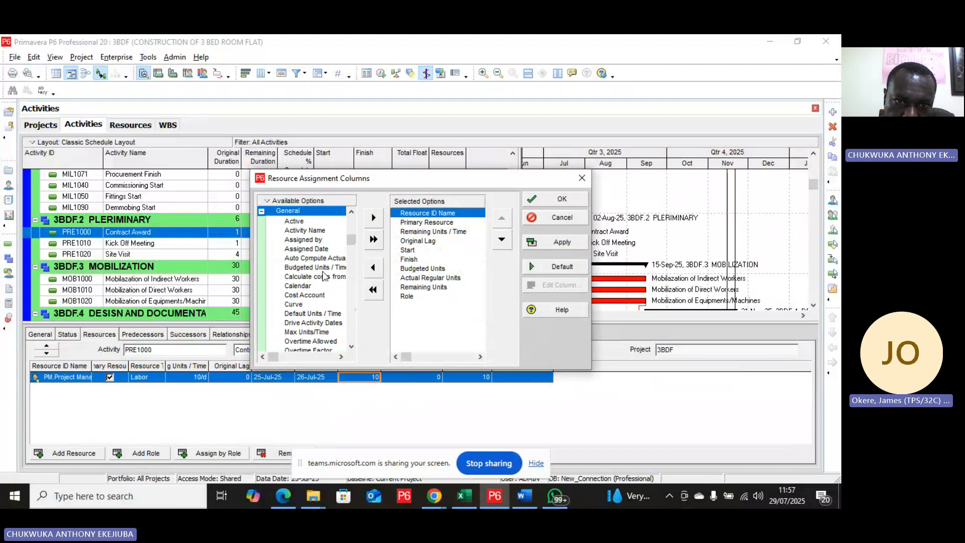
pyautogui.click(324, 268)
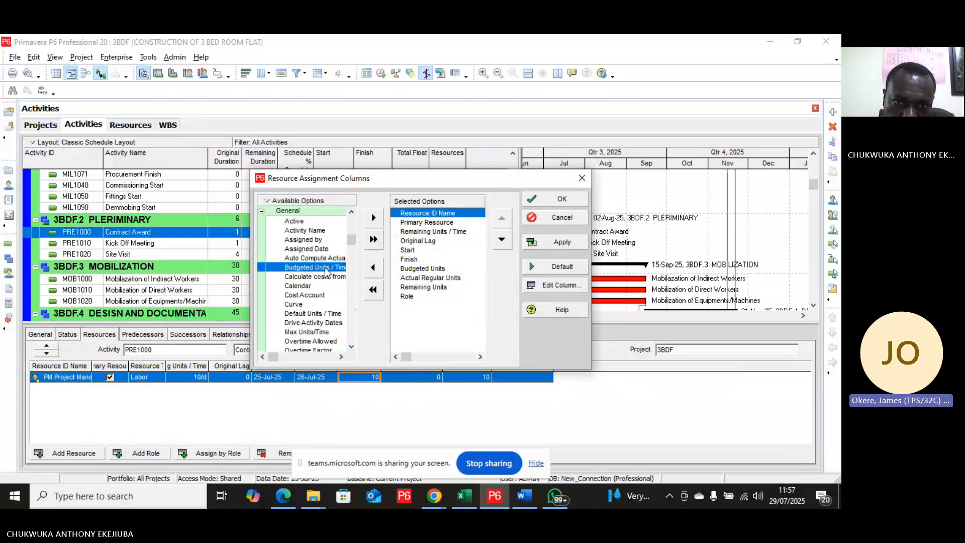
pyautogui.click(378, 219)
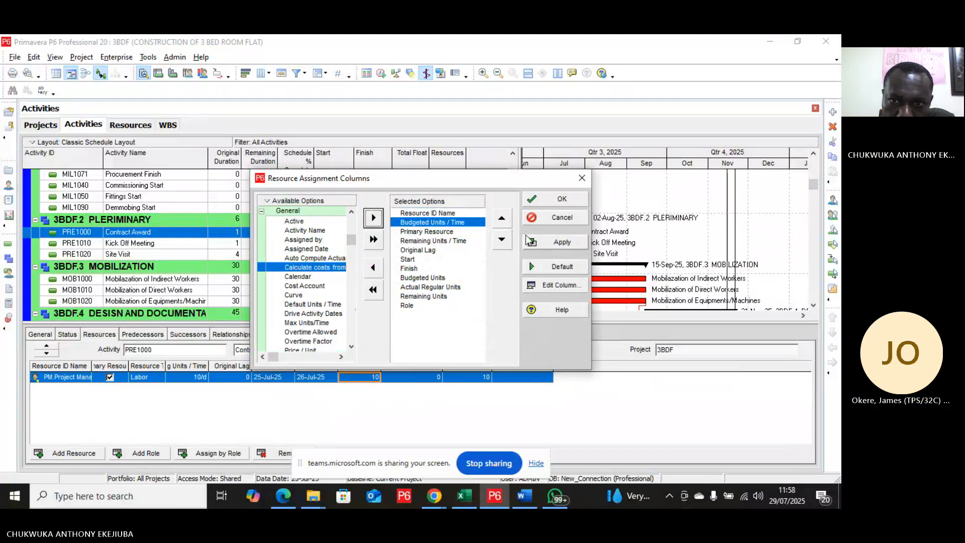
# Step: Move the Budgeted Units / Time column to the end of the selected columns and apply the change
pyautogui.click(507, 241)
pyautogui.click(507, 240)
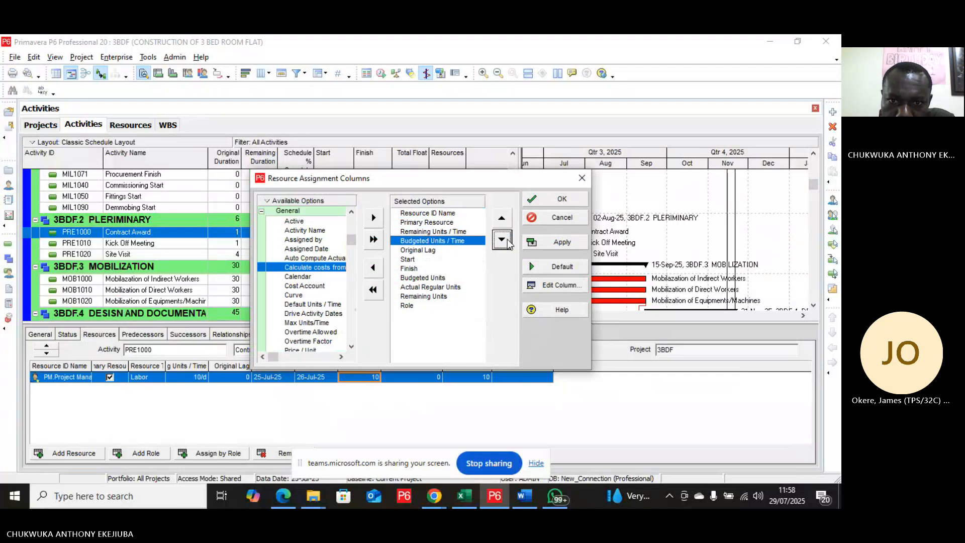
pyautogui.click(507, 240)
pyautogui.click(507, 241)
pyautogui.click(506, 240)
pyautogui.click(507, 240)
pyautogui.click(506, 240)
pyautogui.click(502, 241)
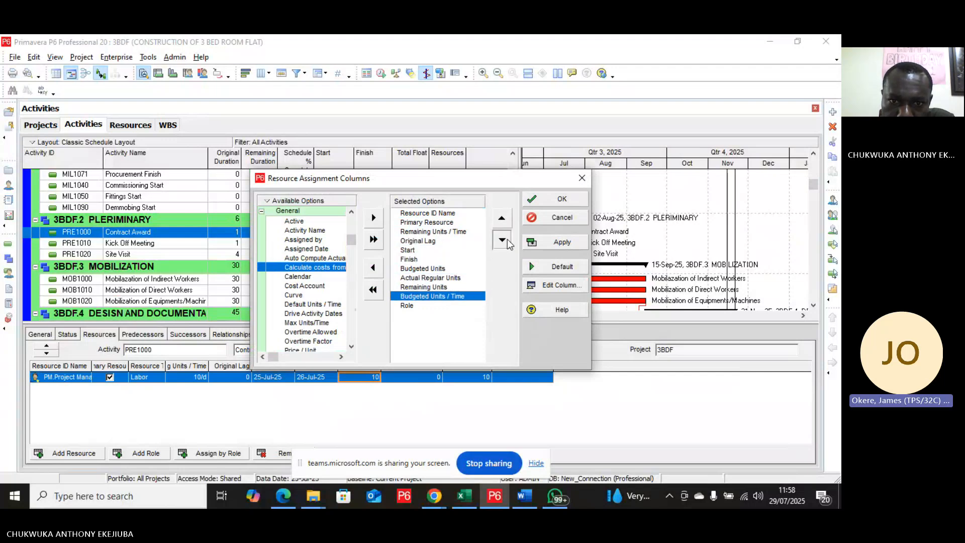
pyautogui.click(503, 240)
pyautogui.click(549, 244)
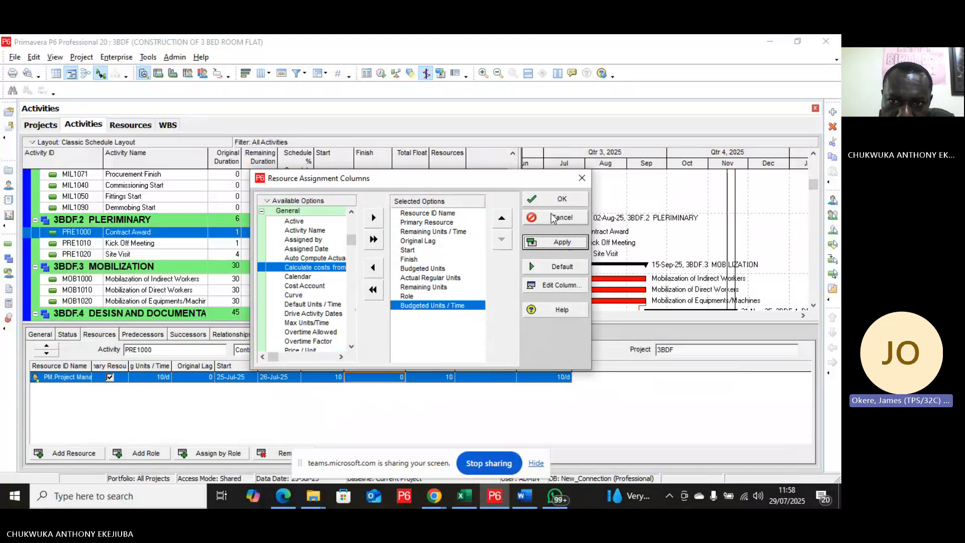
pyautogui.click(553, 217)
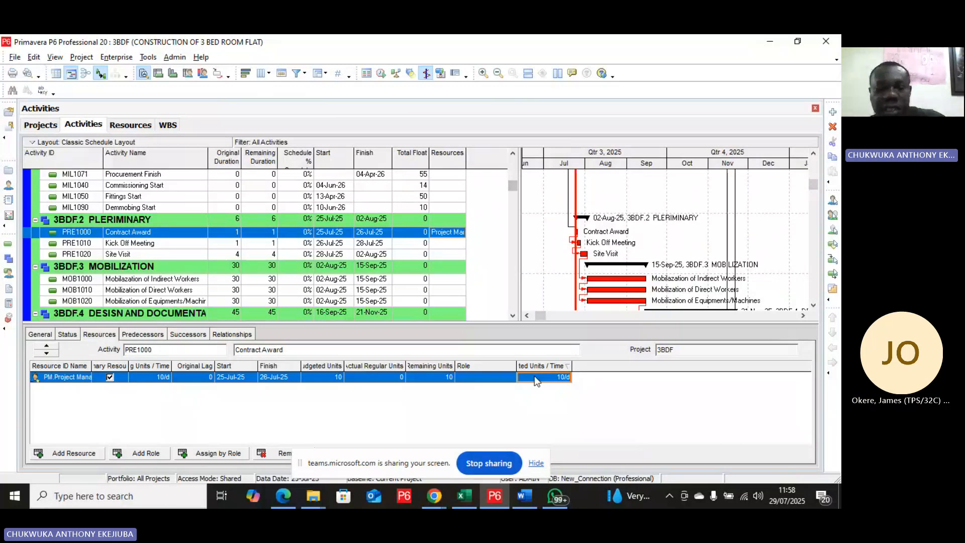
# Step: Set the Project Manager's budgeted units per time on Contract Award to 2/d
pyautogui.write('6')
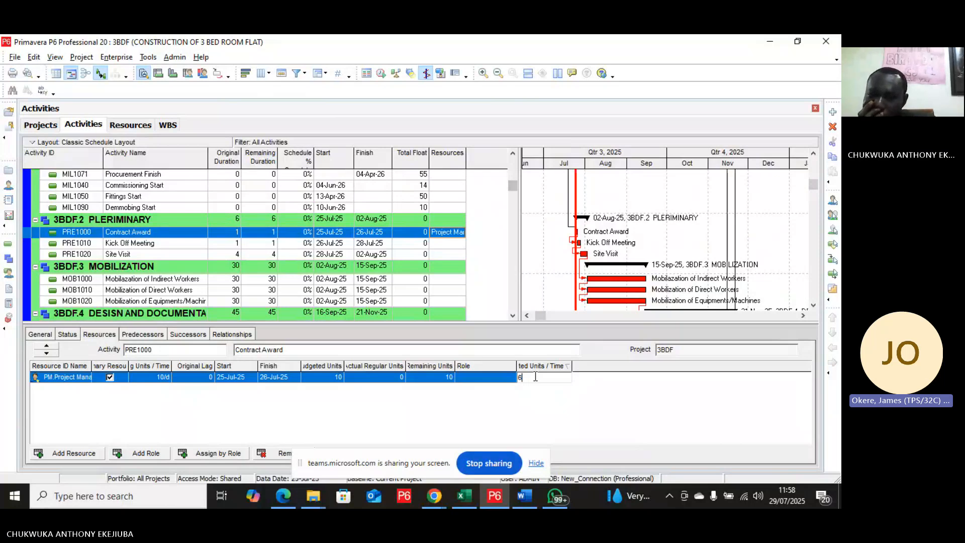
pyautogui.press('BackSpace')
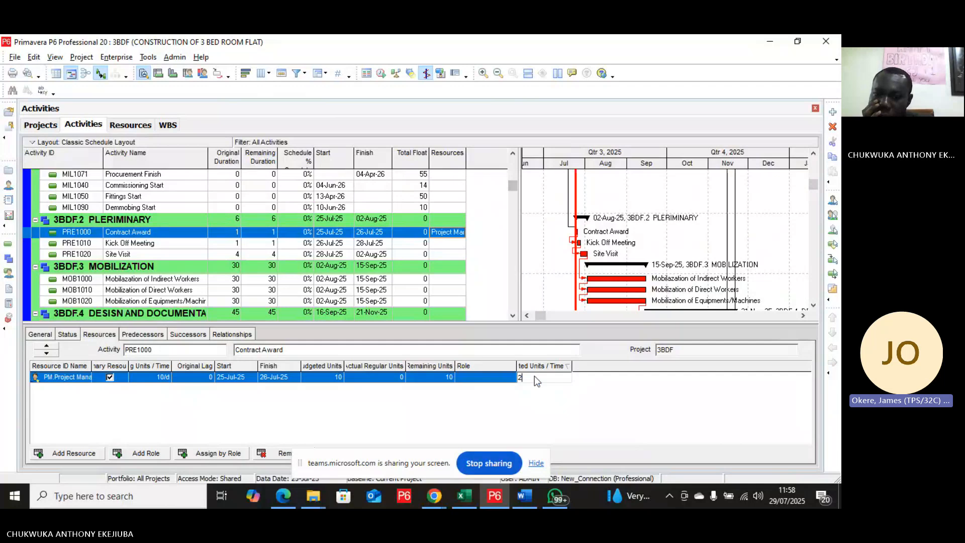
pyautogui.write('2')
pyautogui.press('Return')
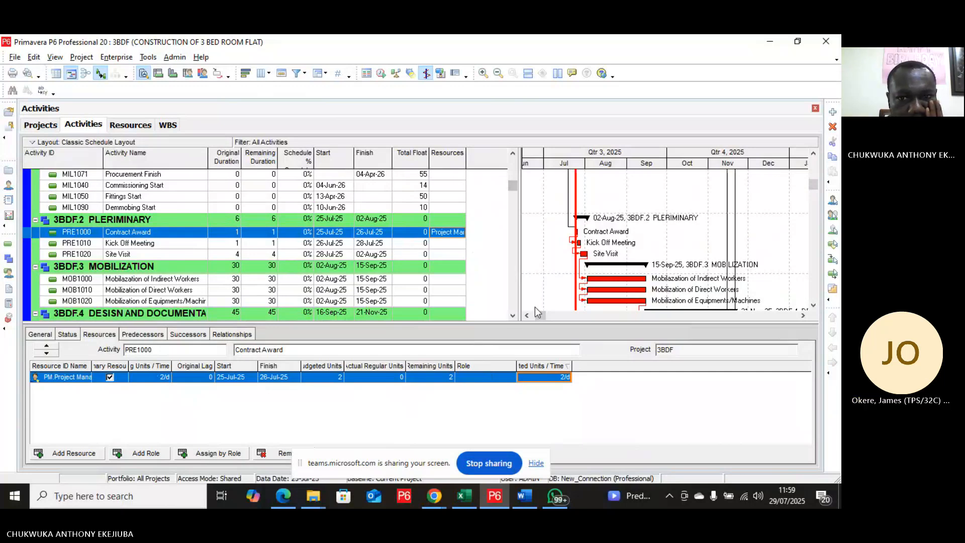
# Step: Assign the Labourer resource to the Excavation activity in the Foundation section
pyautogui.click(513, 315)
pyautogui.click(512, 316)
pyautogui.scroll(-4, 513, 318)
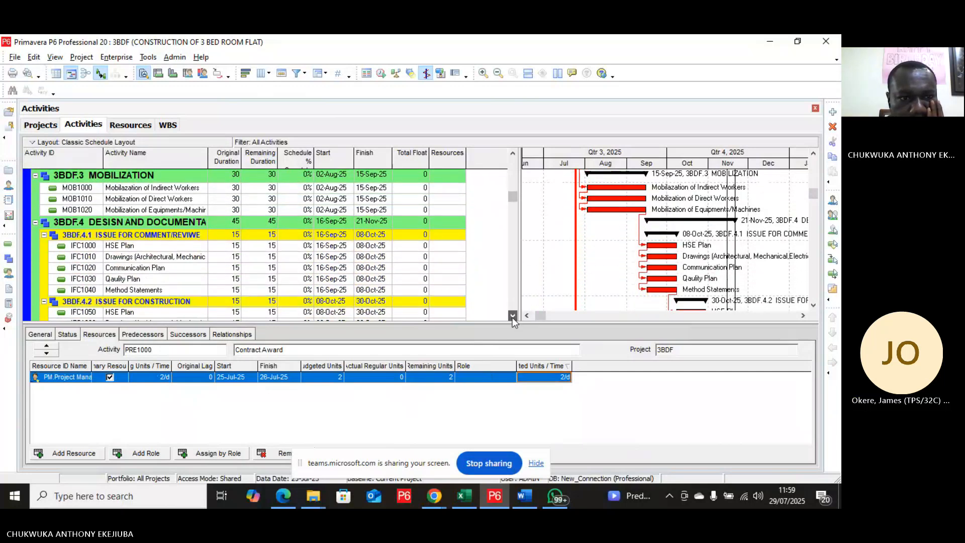
pyautogui.scroll(-4, 512, 318)
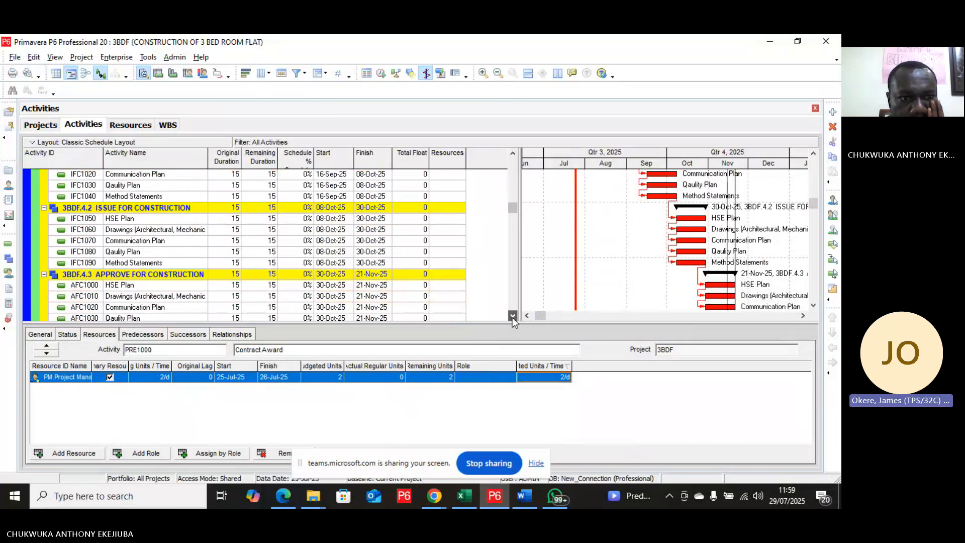
pyautogui.scroll(-3, 512, 318)
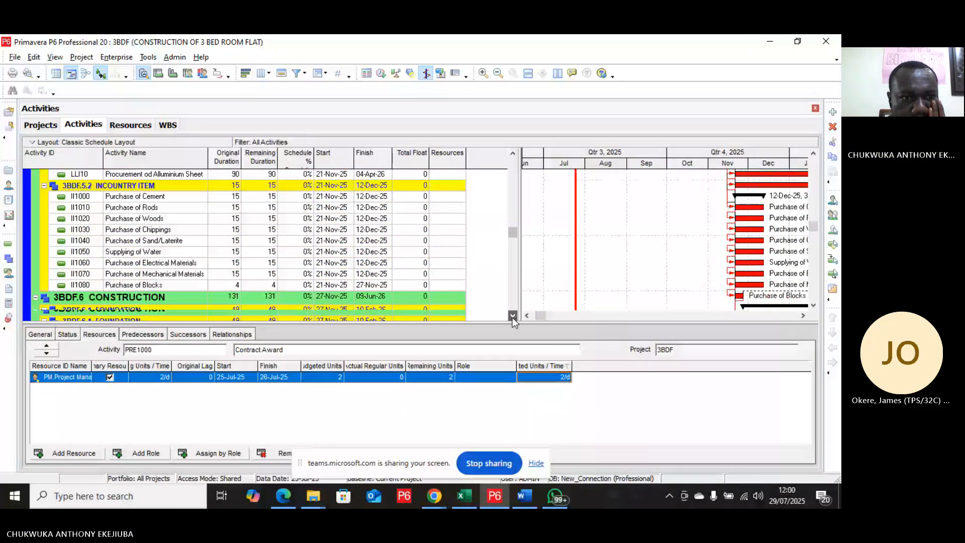
pyautogui.scroll(-3, 512, 318)
pyautogui.click(513, 318)
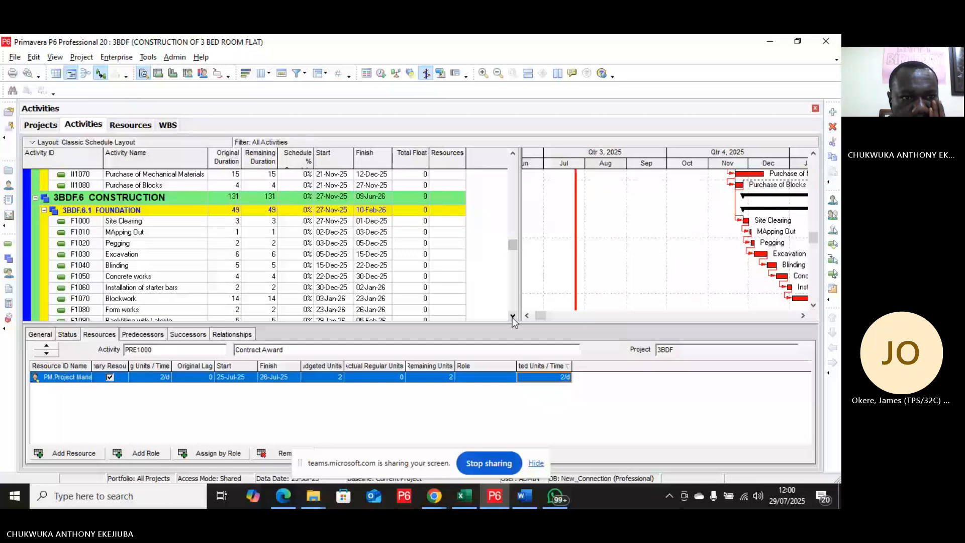
pyautogui.click(179, 257)
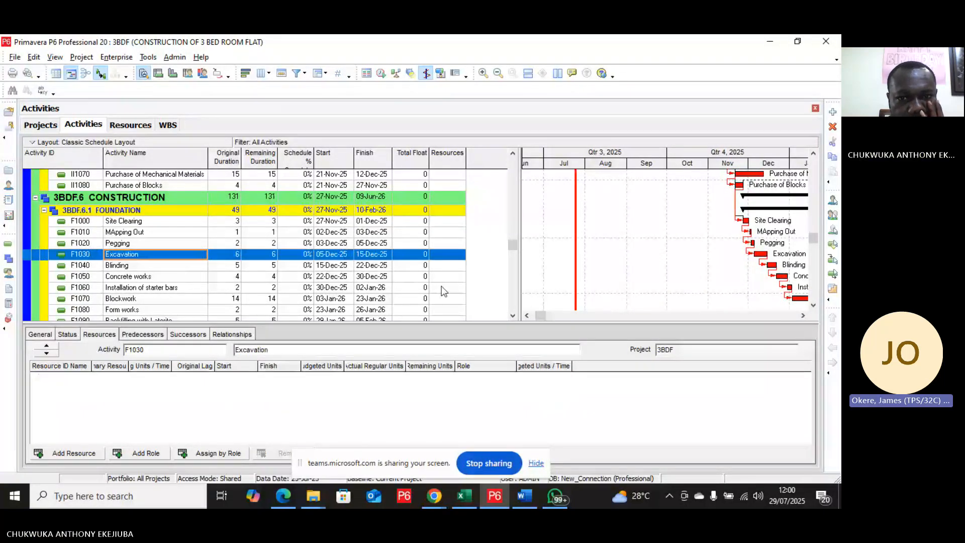
pyautogui.rightClick(451, 257)
pyautogui.doubleClick(442, 257)
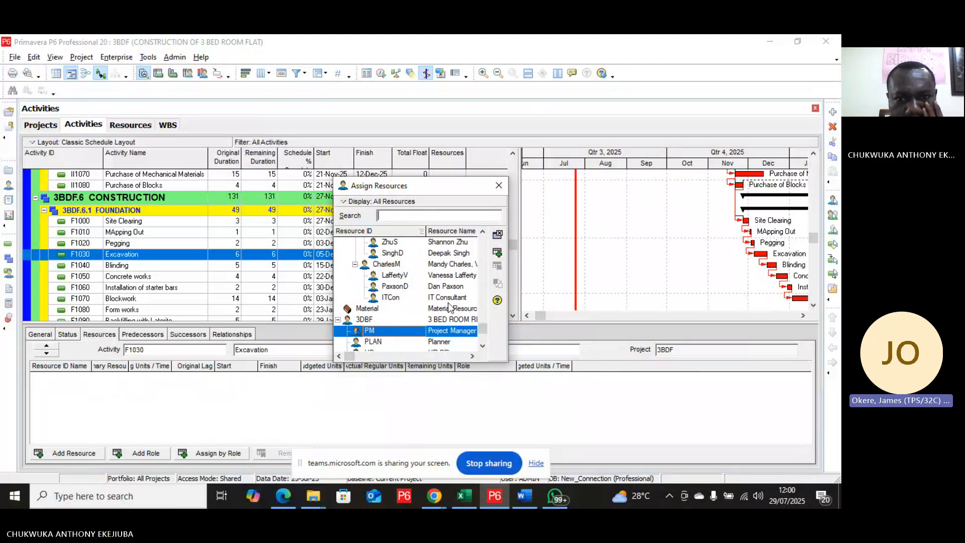
pyautogui.click(482, 346)
pyautogui.click(483, 347)
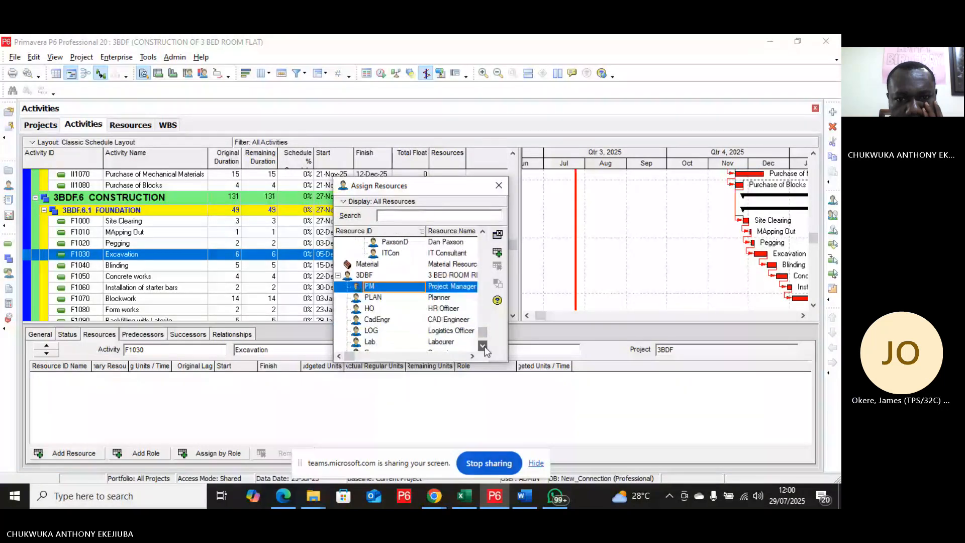
pyautogui.click(483, 347)
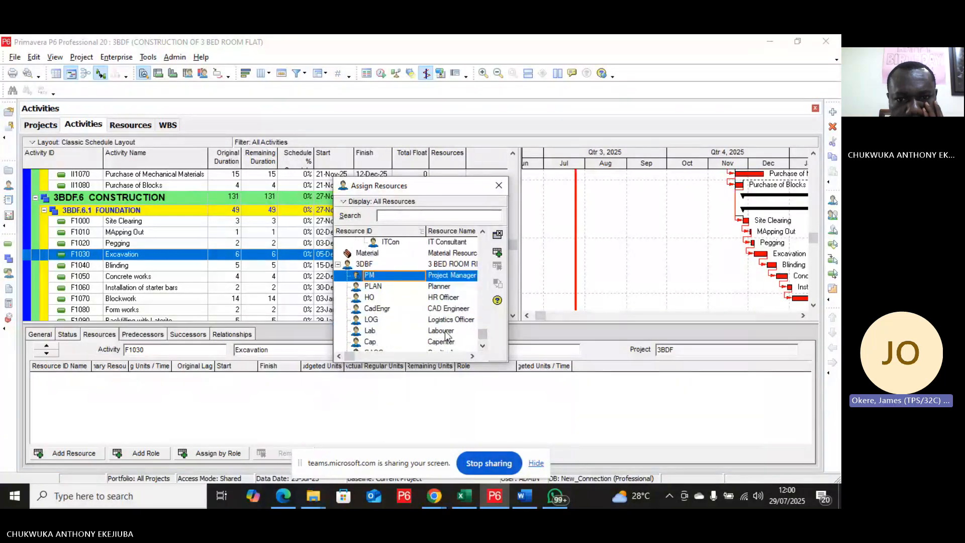
pyautogui.click(445, 333)
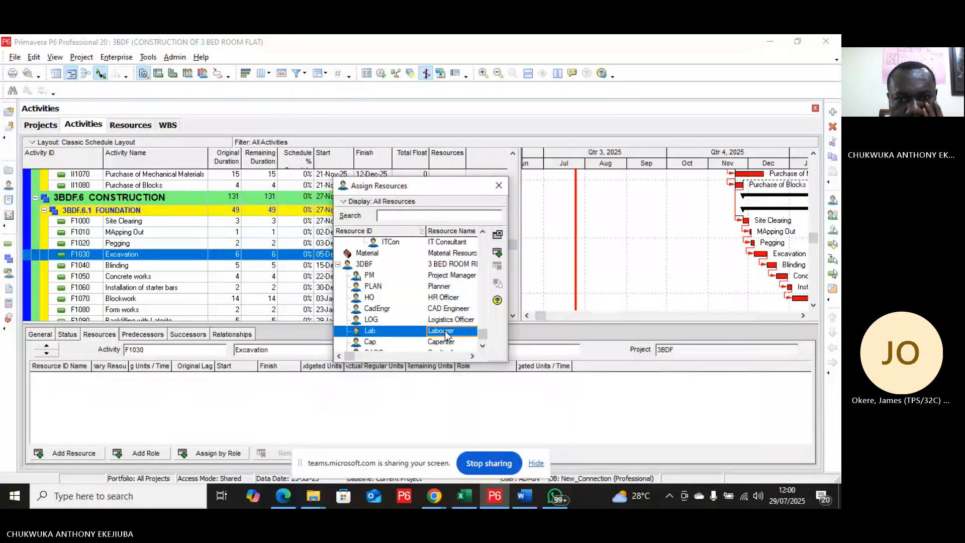
pyautogui.click(498, 253)
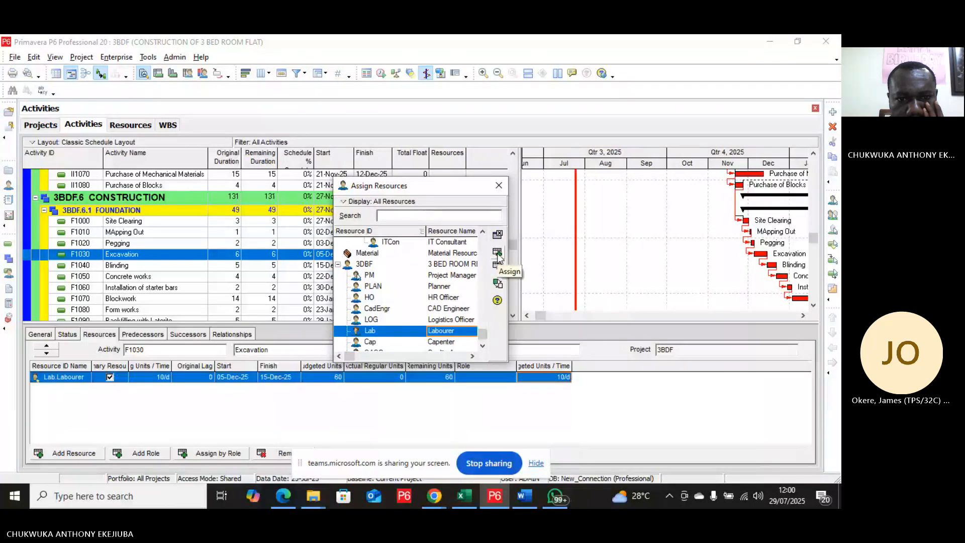
# Step: Replace the duplicated Labourer assignments on Excavation with a single Labourer assignment, resetting labor units
pyautogui.click(498, 255)
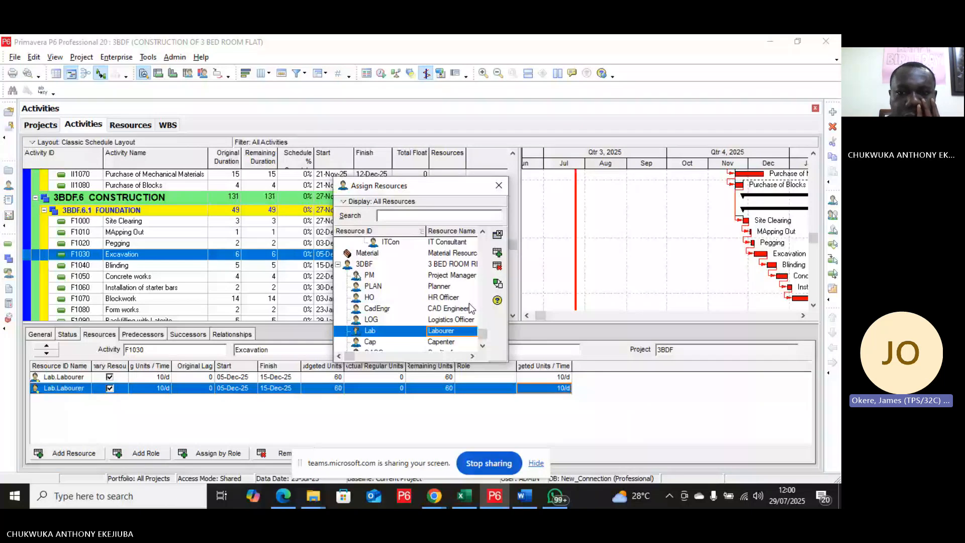
pyautogui.click(497, 265)
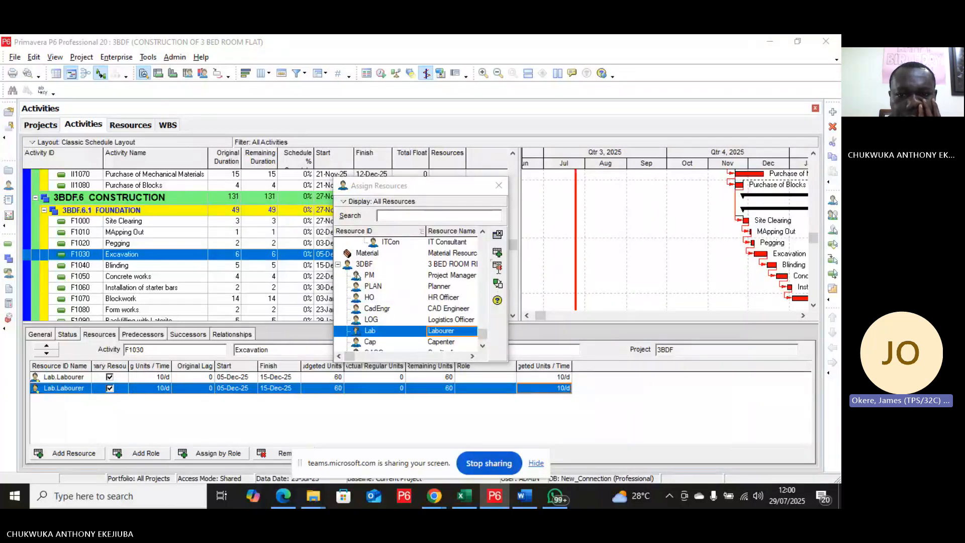
pyautogui.click(394, 285)
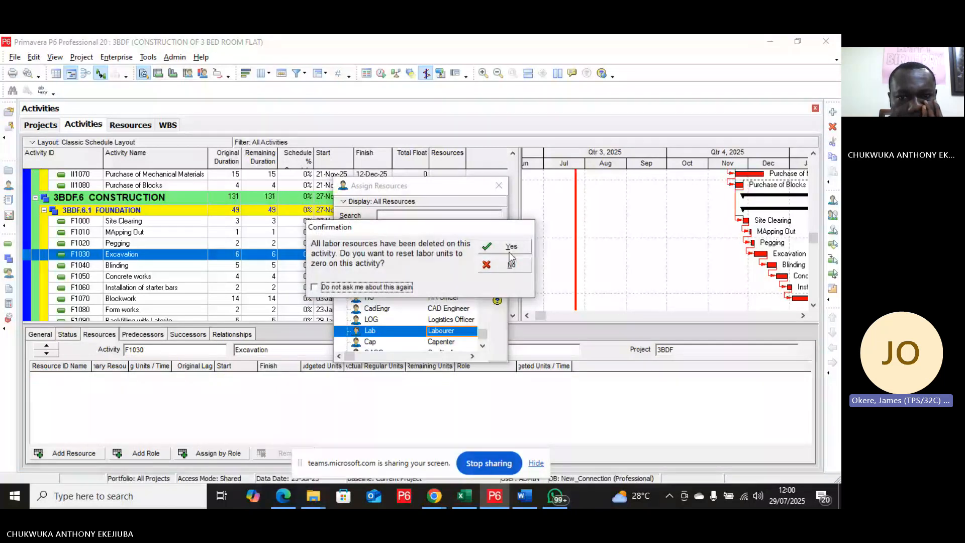
pyautogui.click(510, 247)
pyautogui.click(497, 253)
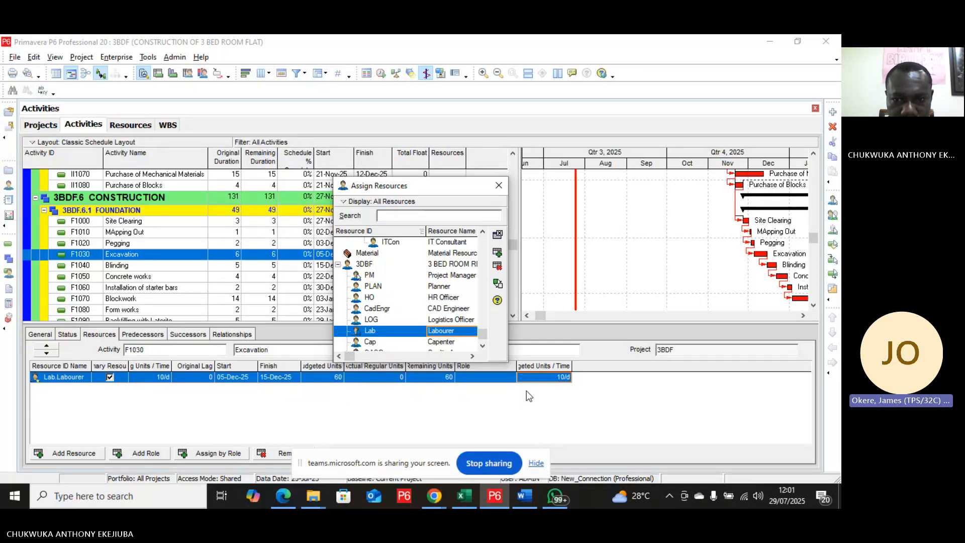
# Step: Set the Labourer's budgeted units per time on Excavation to 16/d
pyautogui.click(553, 375)
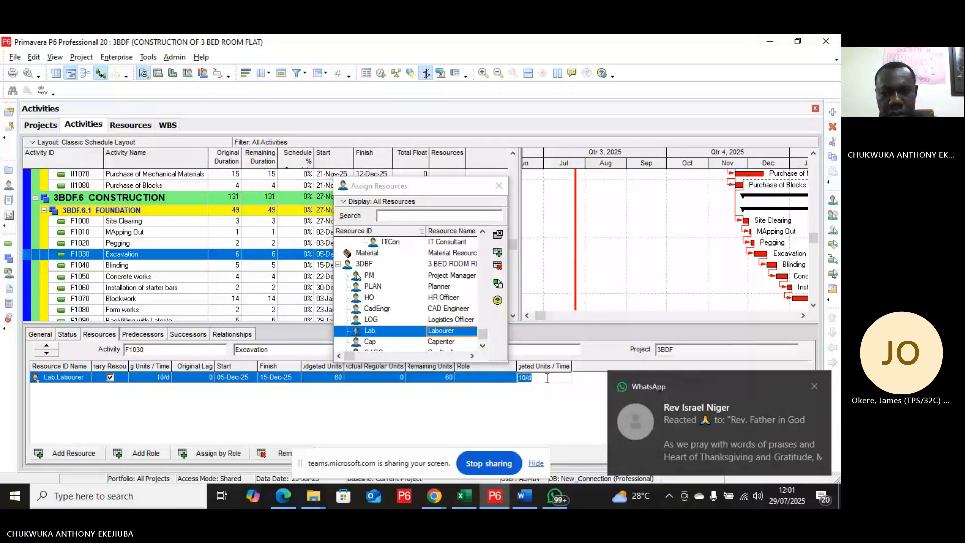
pyautogui.write('12')
pyautogui.press('Return')
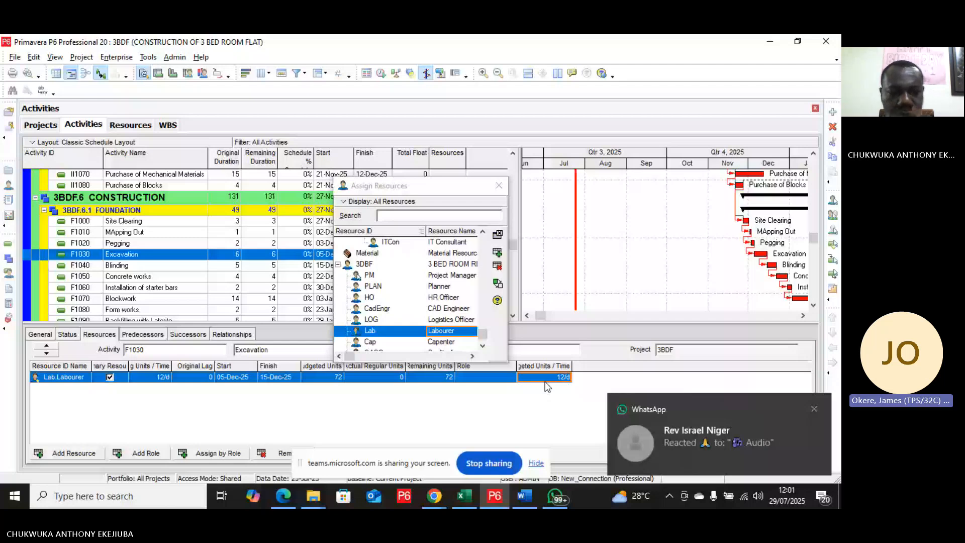
pyautogui.click(545, 378)
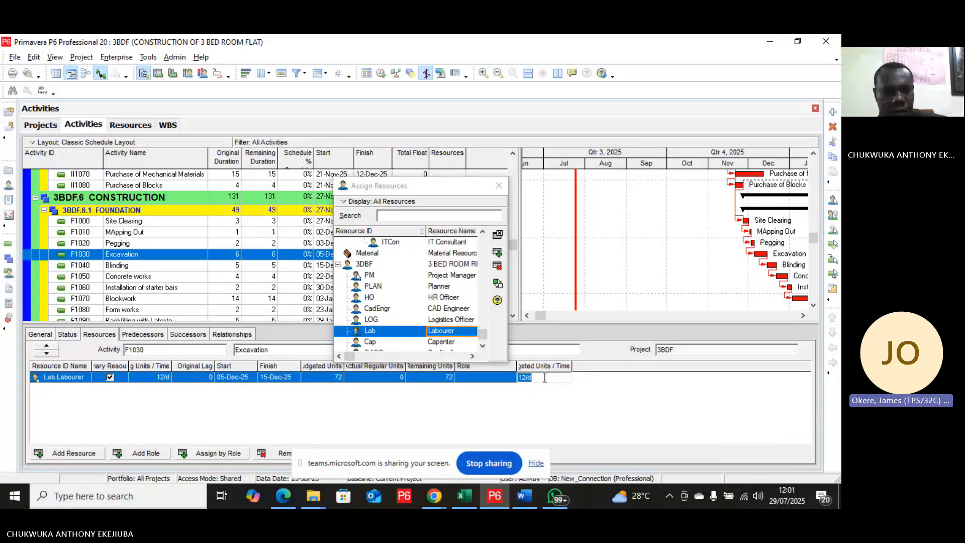
pyautogui.write('16')
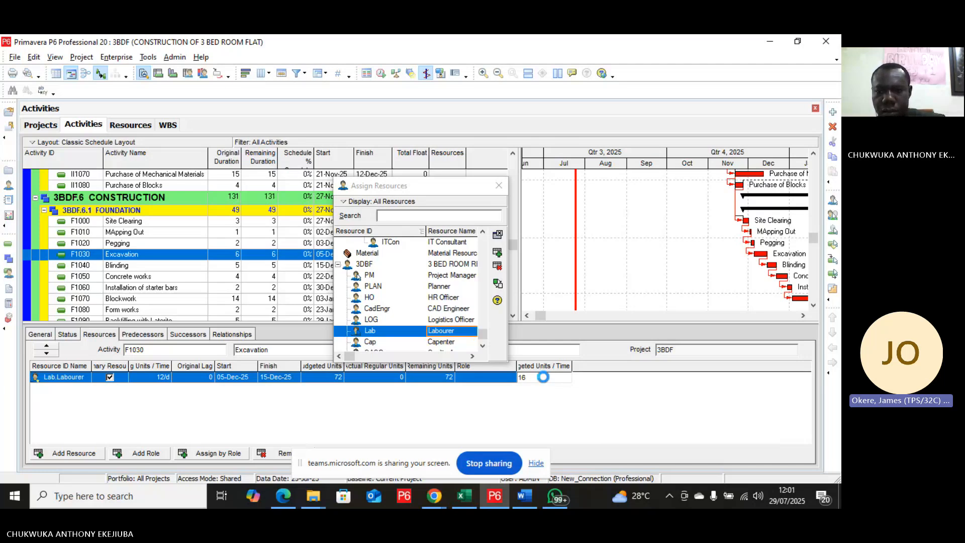
pyautogui.press('Return')
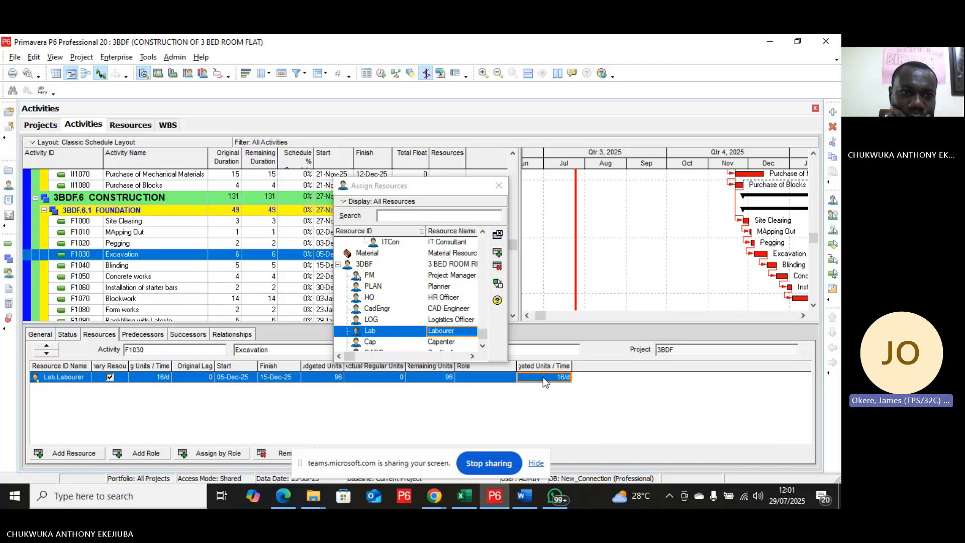
# Step: Assign the Labourer to the Blinding activity and set its budgeted units per time to 8/d
pyautogui.click(181, 266)
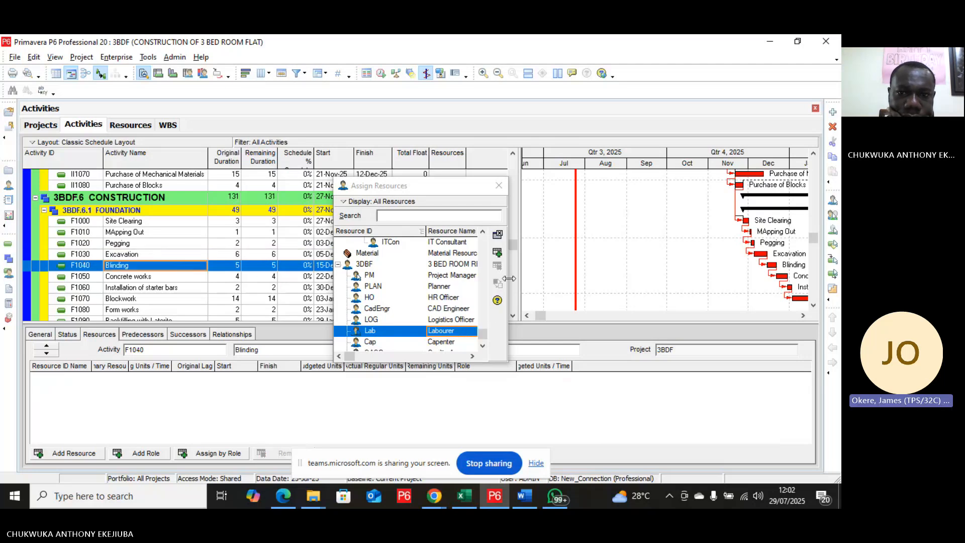
pyautogui.click(499, 254)
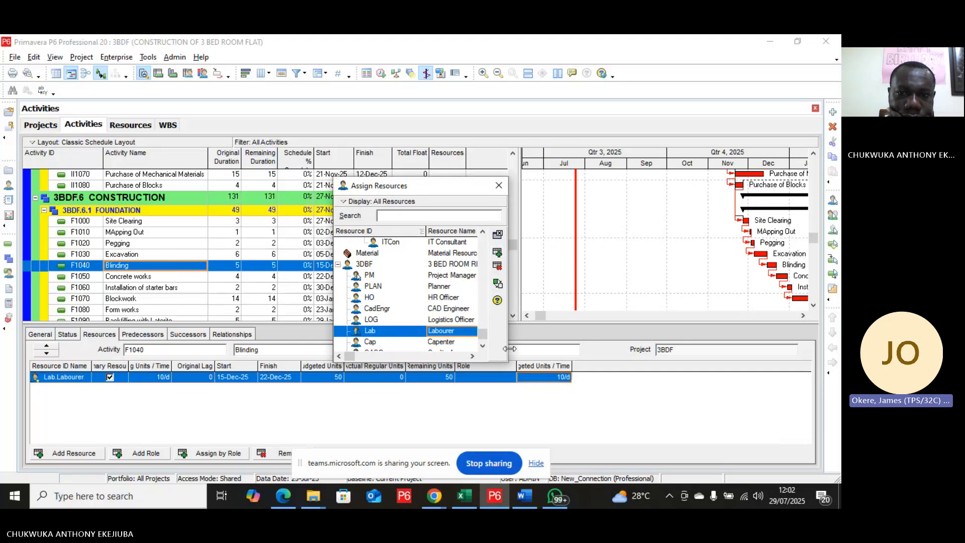
pyautogui.click(549, 378)
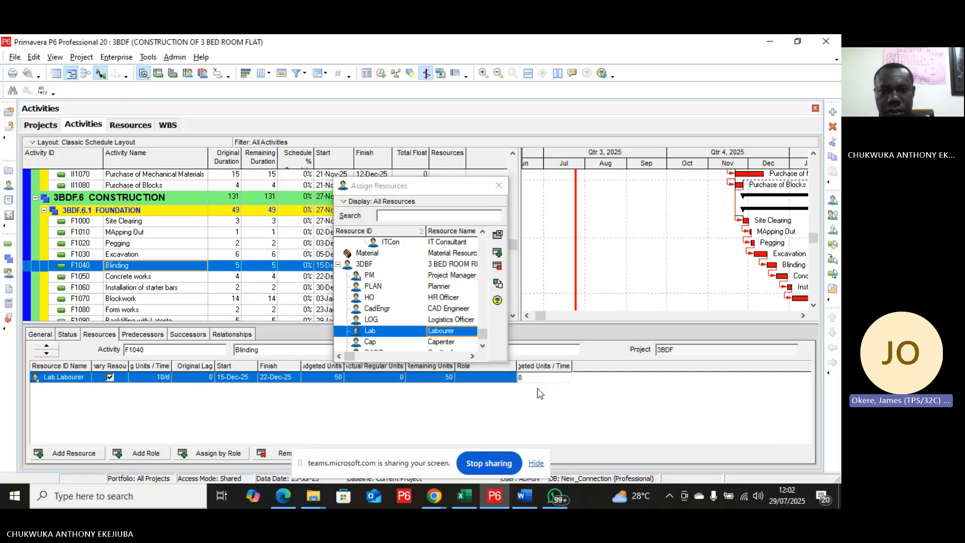
pyautogui.press('Return')
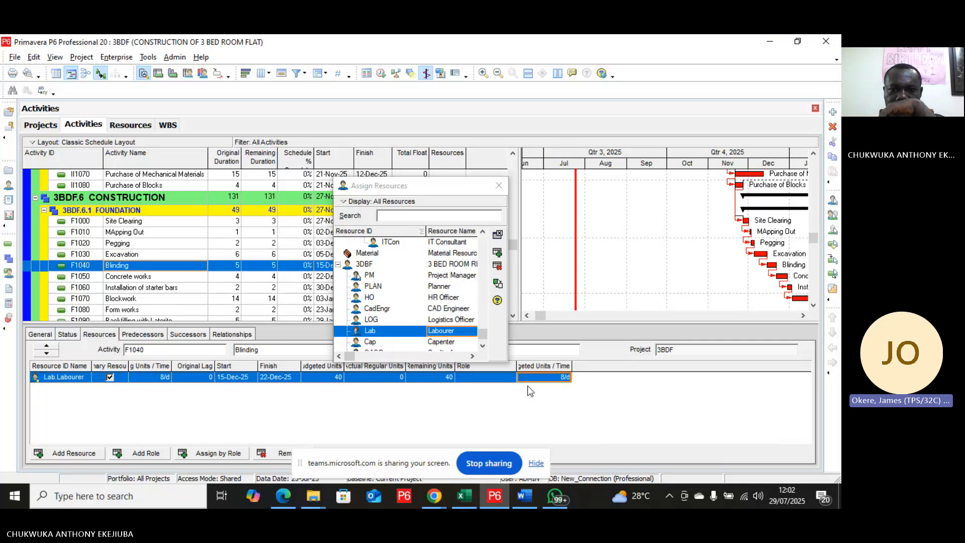
# Step: Set the Labourer resource's default units per time to 24/d
pyautogui.click(138, 127)
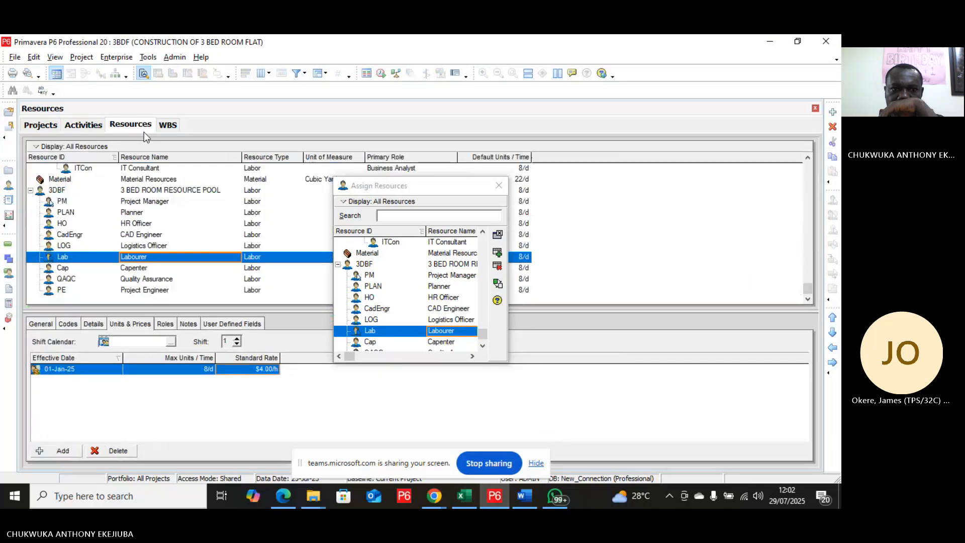
pyautogui.click(499, 186)
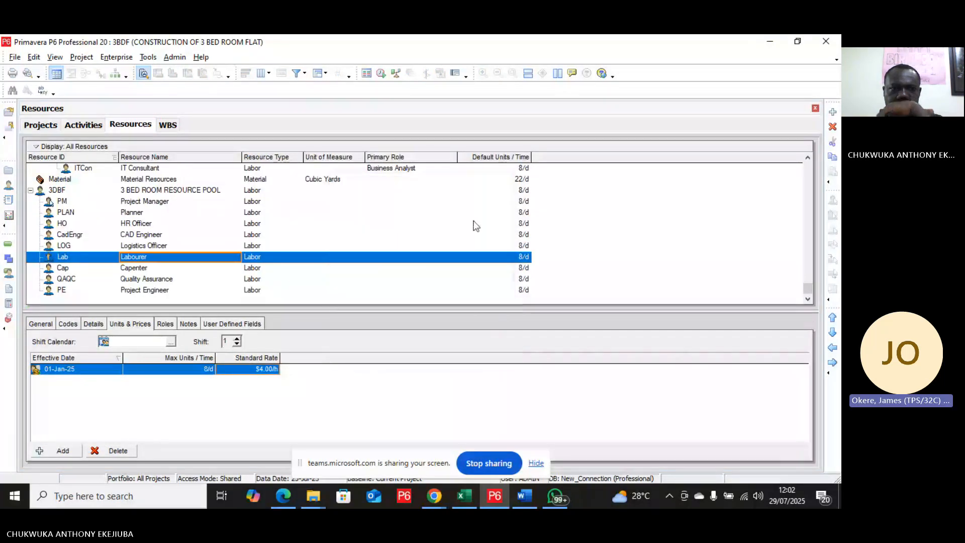
pyautogui.click(523, 259)
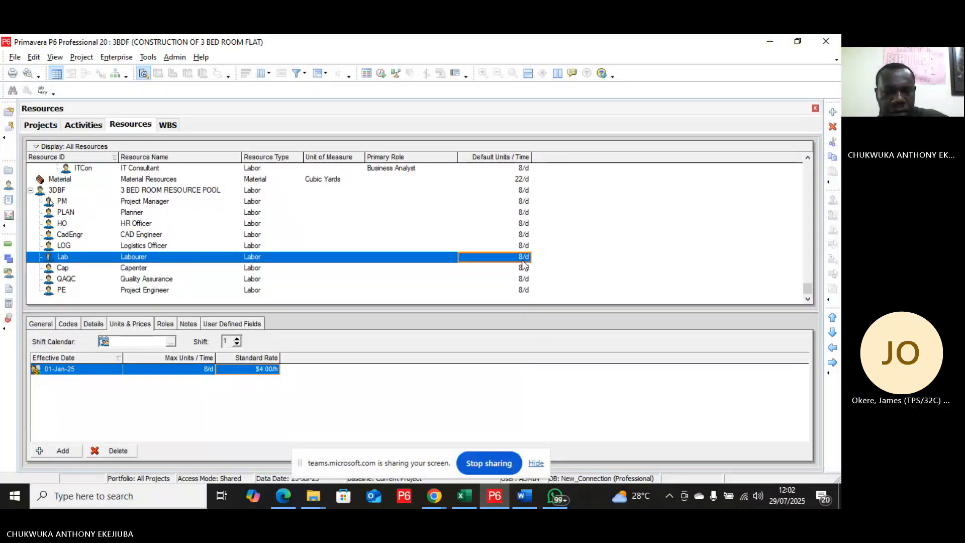
pyautogui.write('24')
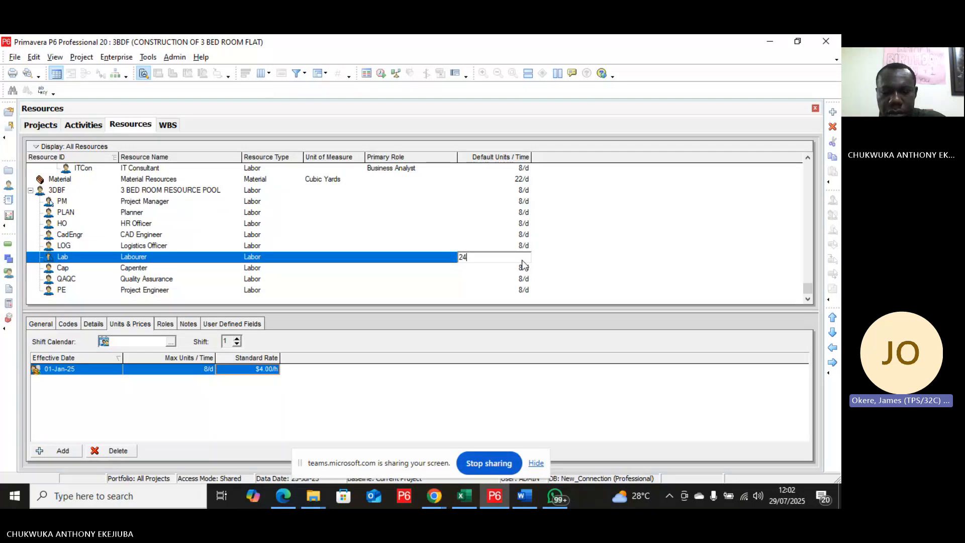
pyautogui.press('Return')
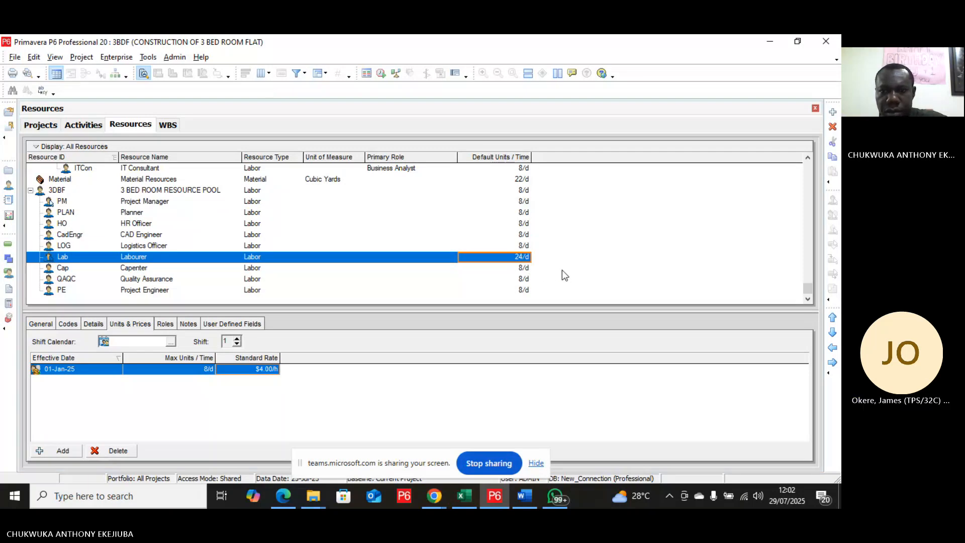
# Step: Remove the Labourer assignment from the Blinding activity, resetting its labor units to zero
pyautogui.click(79, 126)
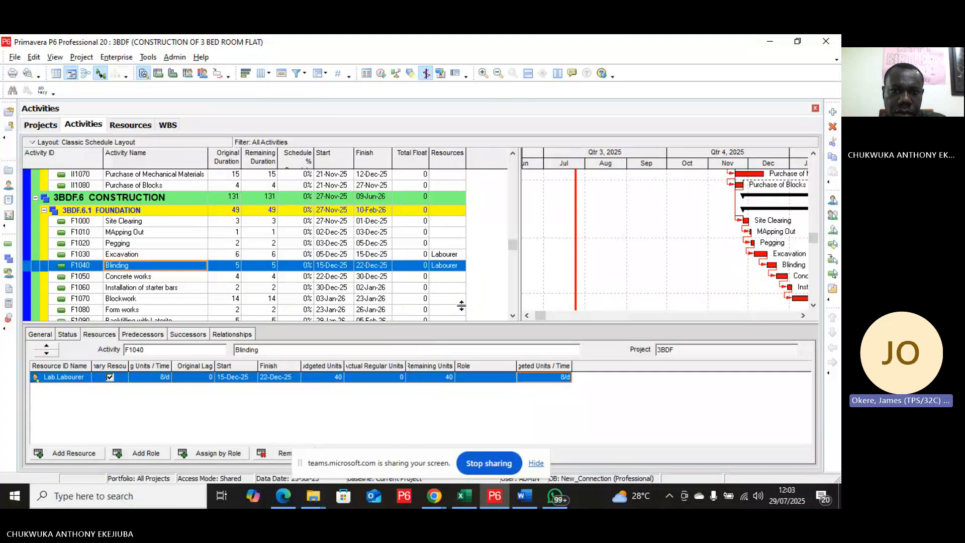
pyautogui.click(537, 464)
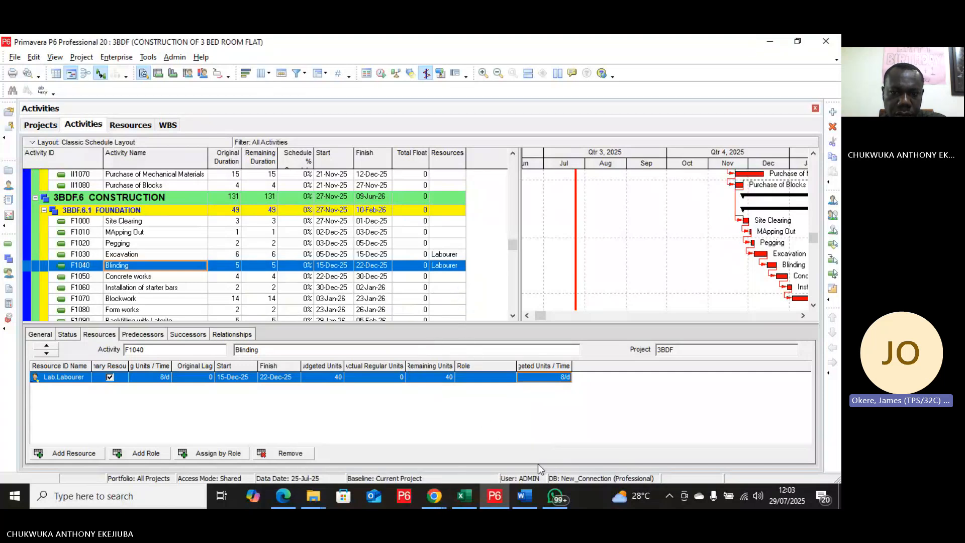
pyautogui.click(261, 454)
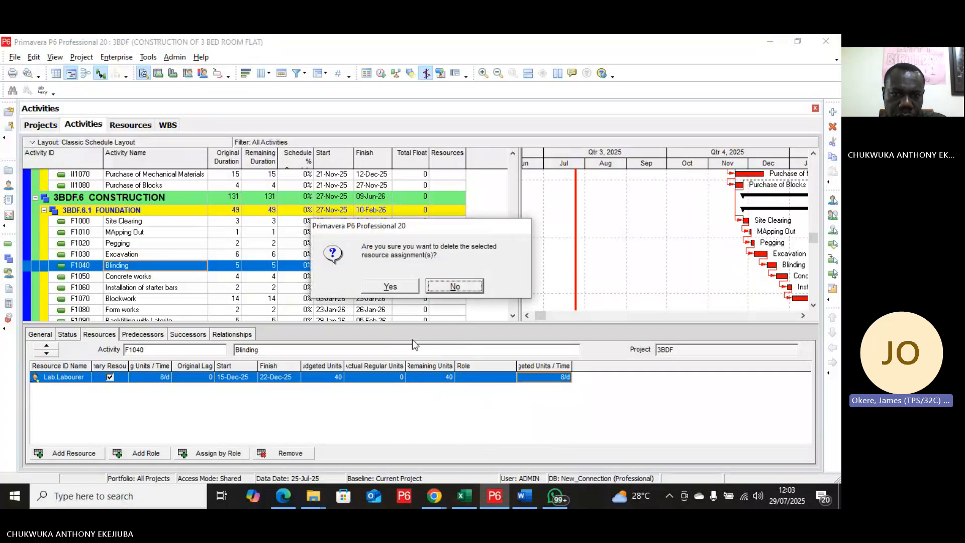
pyautogui.click(397, 287)
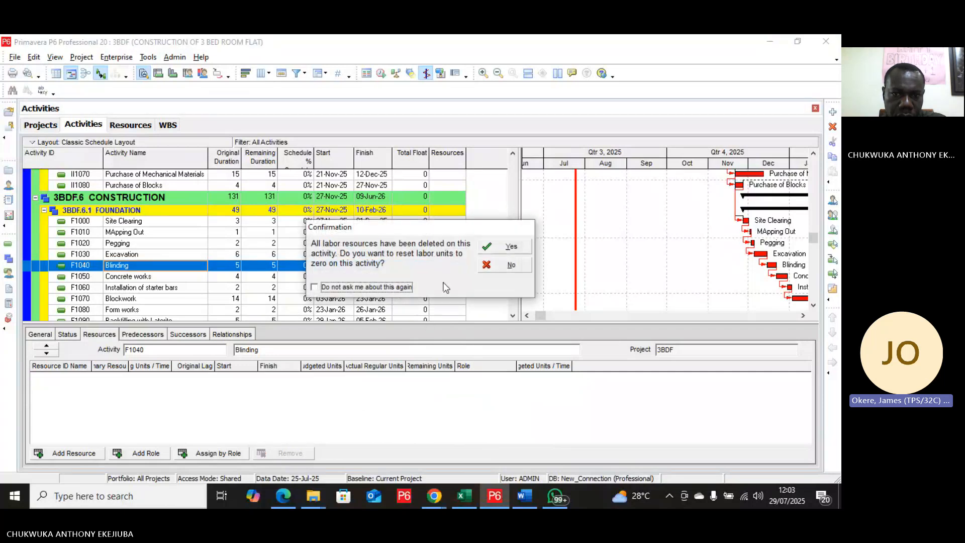
pyautogui.click(510, 246)
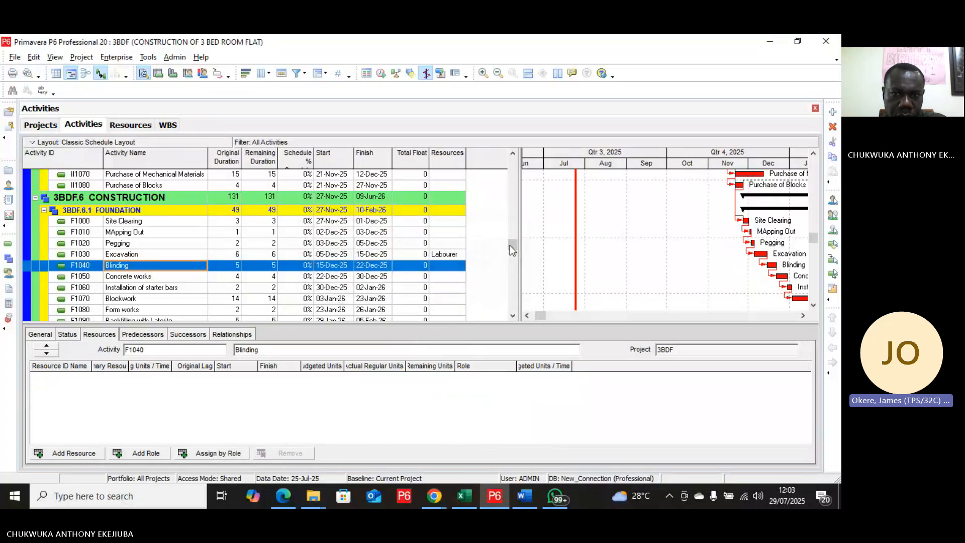
# Step: Reassign the Labourer to Blinding and set its budgeted units per time to 8/d
pyautogui.rightClick(451, 265)
pyautogui.click(445, 264)
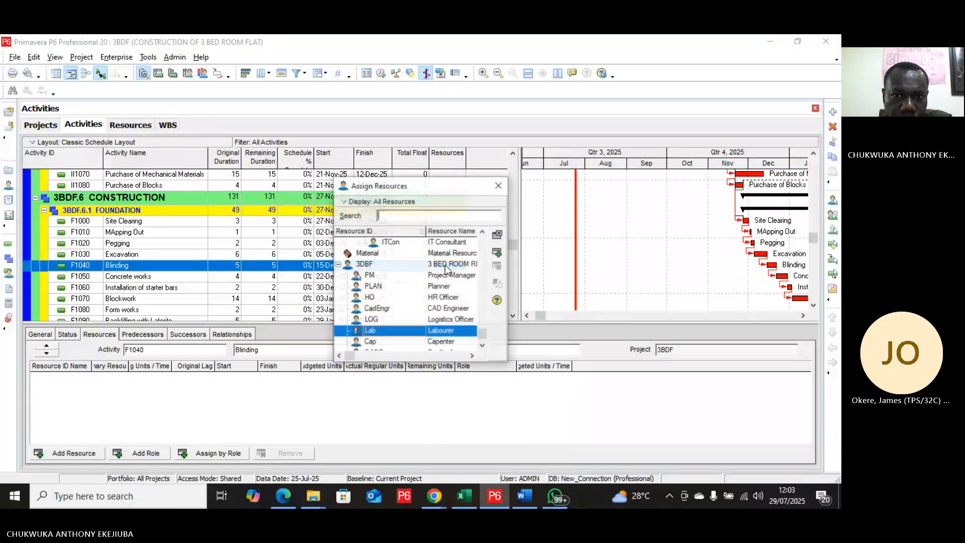
pyautogui.click(497, 253)
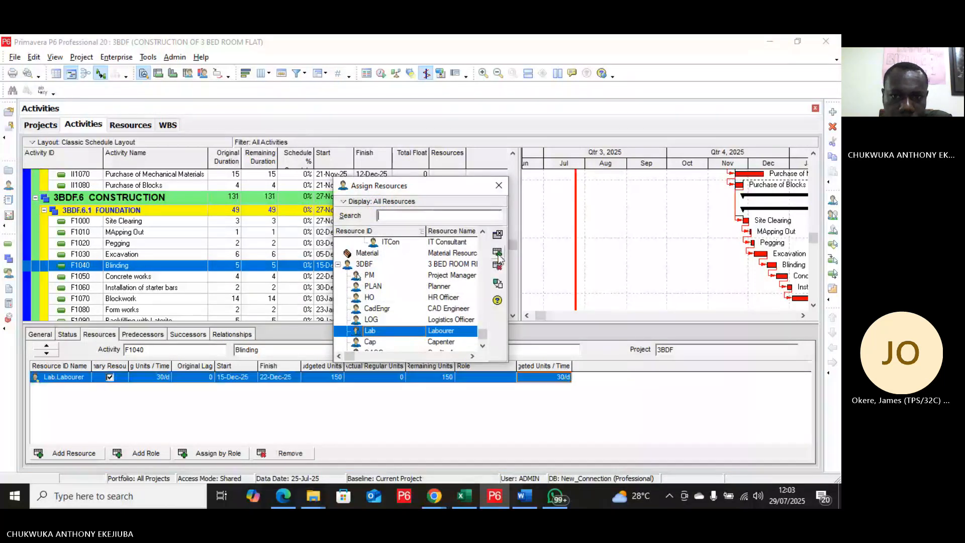
pyautogui.click(556, 379)
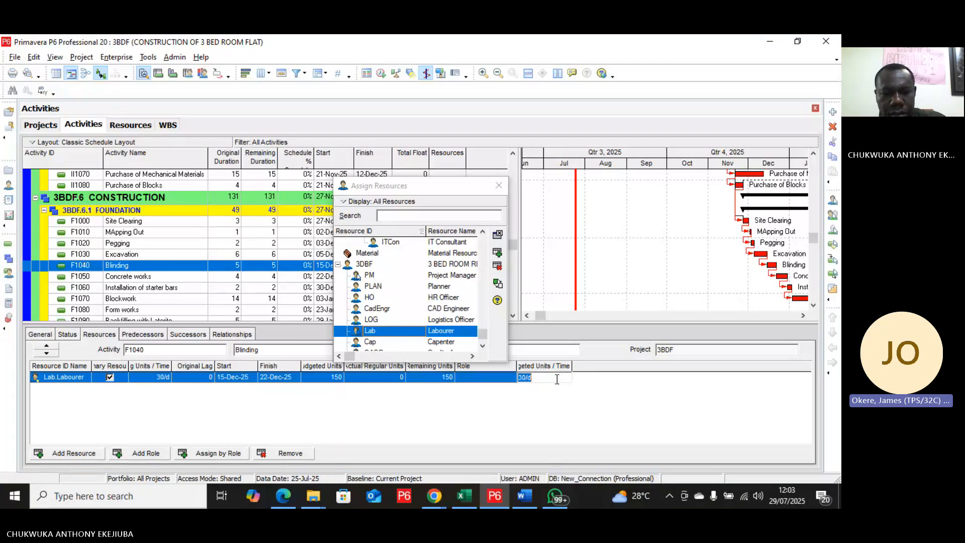
pyautogui.write('16')
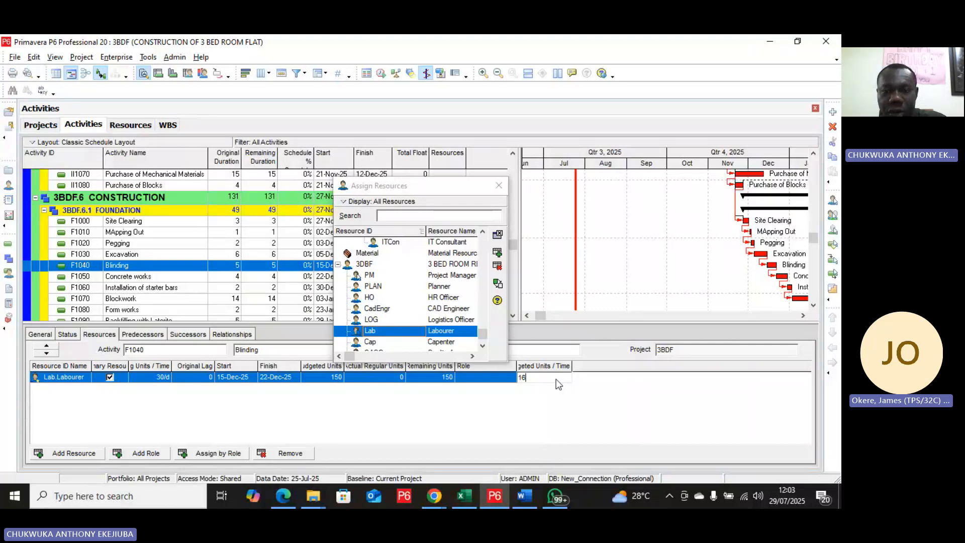
pyautogui.press('BackSpace')
pyautogui.press('BackSpace')
pyautogui.write('8/d')
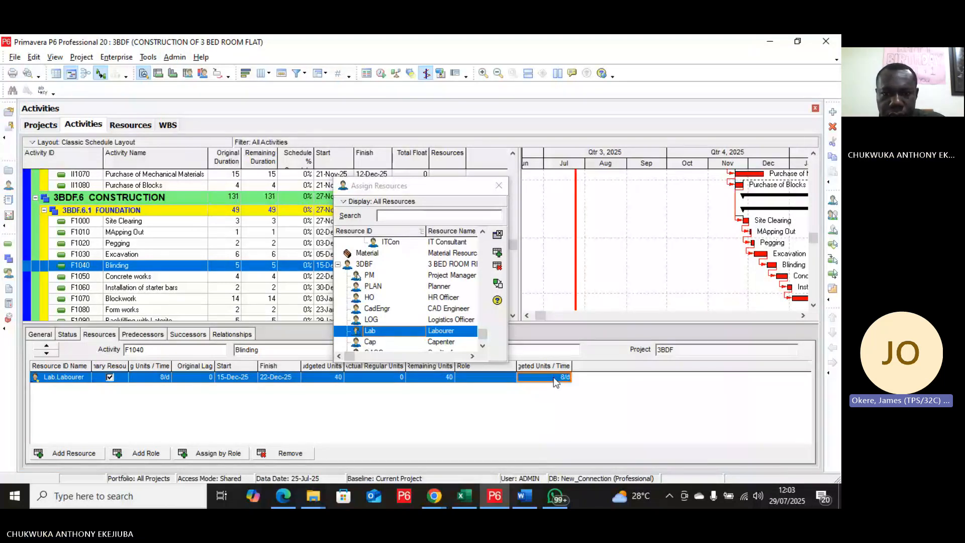
pyautogui.press('Return')
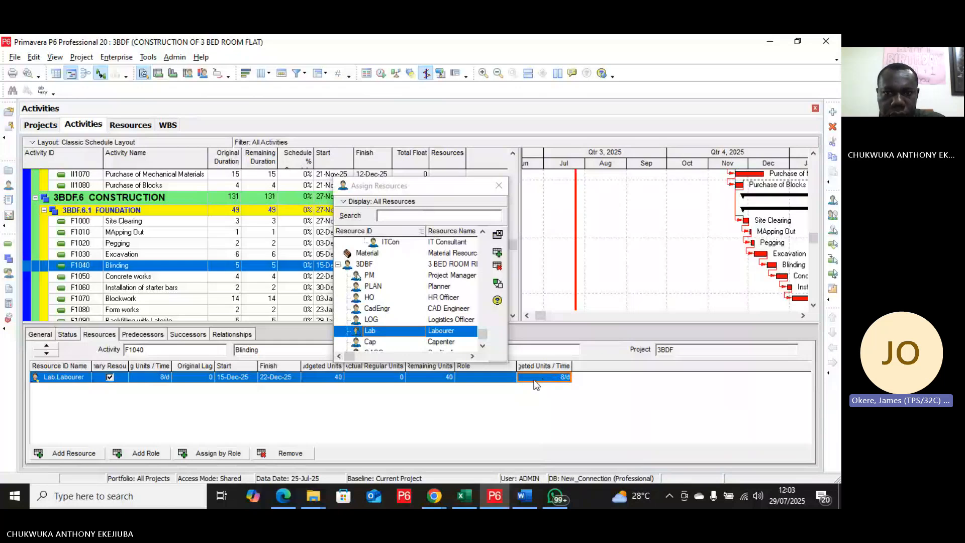
# Step: Remove and reassign the Labourer on Excavation, resetting labor units, and set its budgeted units per time to 16/d
pyautogui.click(198, 256)
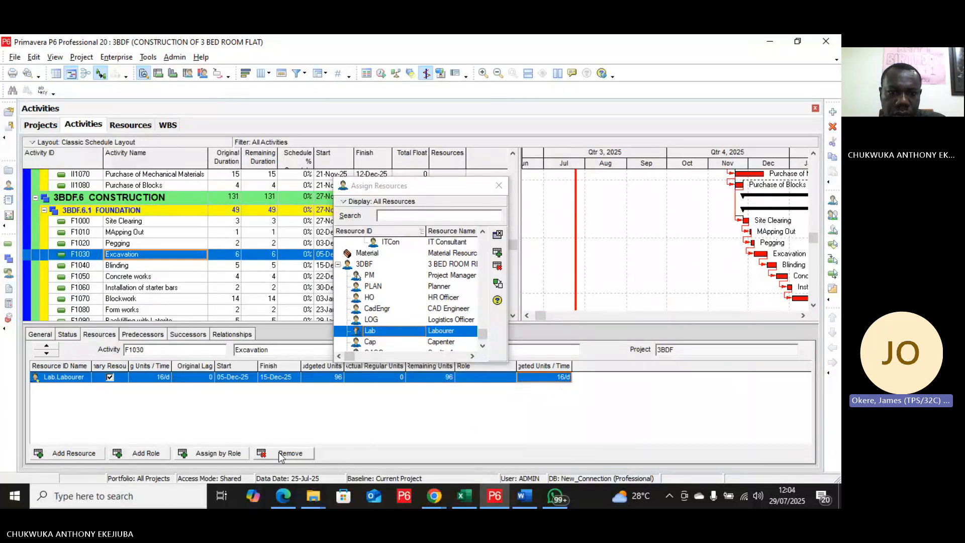
pyautogui.click(261, 454)
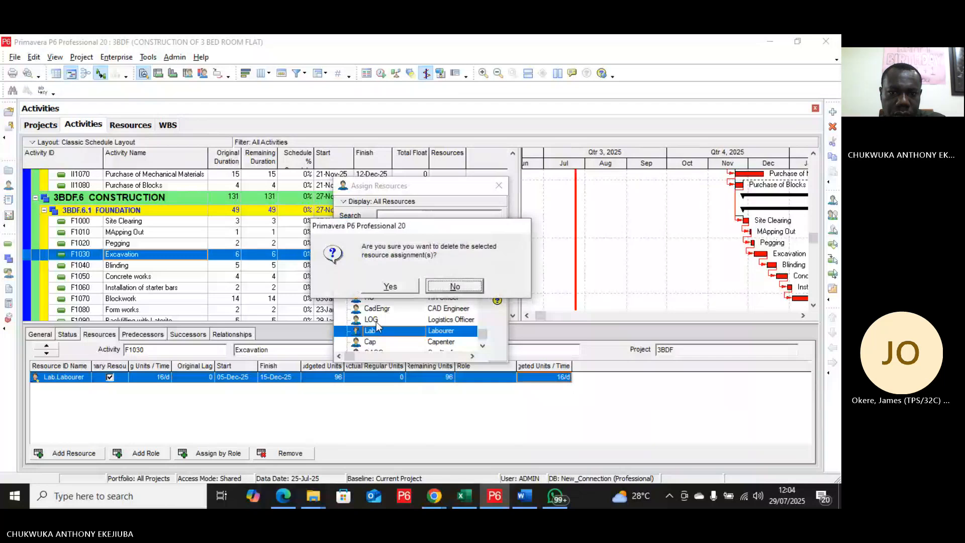
pyautogui.click(402, 289)
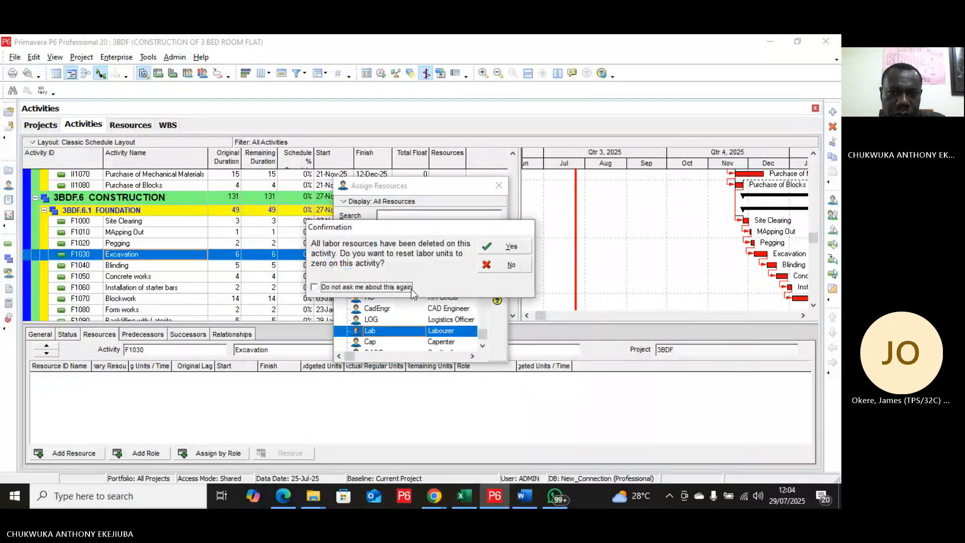
pyautogui.click(508, 246)
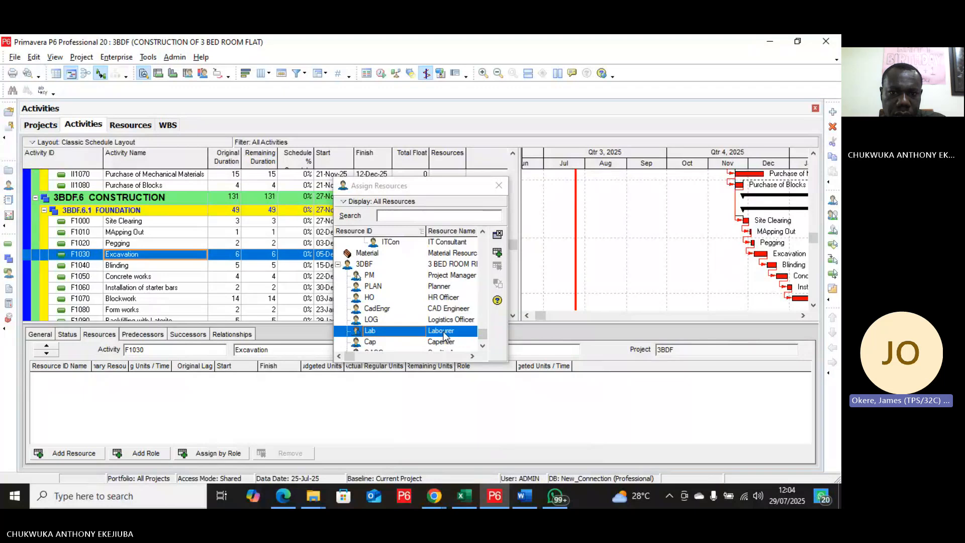
pyautogui.click(499, 255)
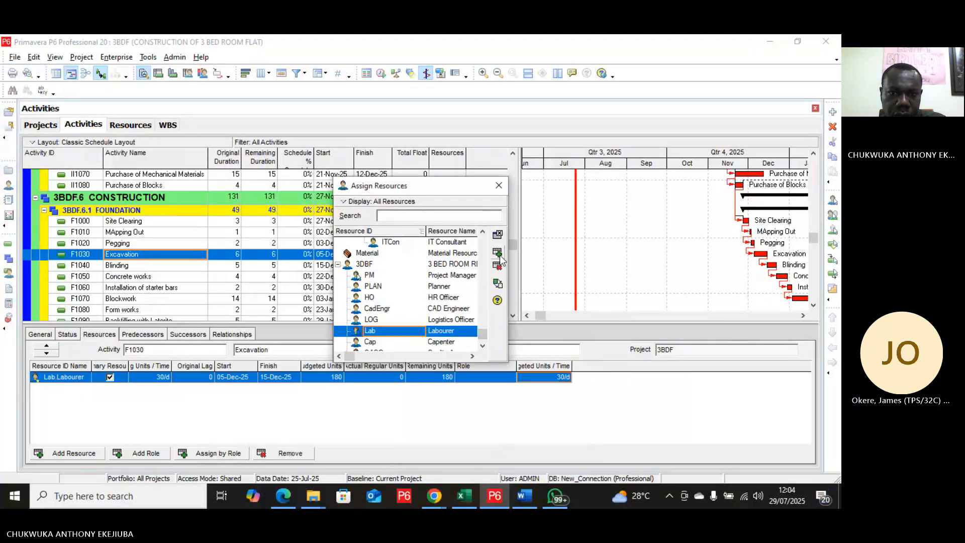
pyautogui.click(554, 378)
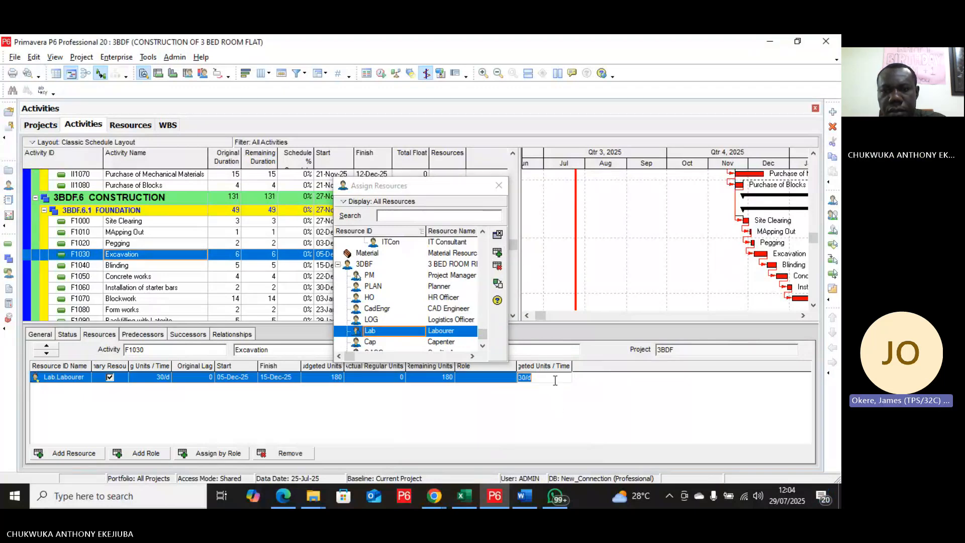
pyautogui.write('1')
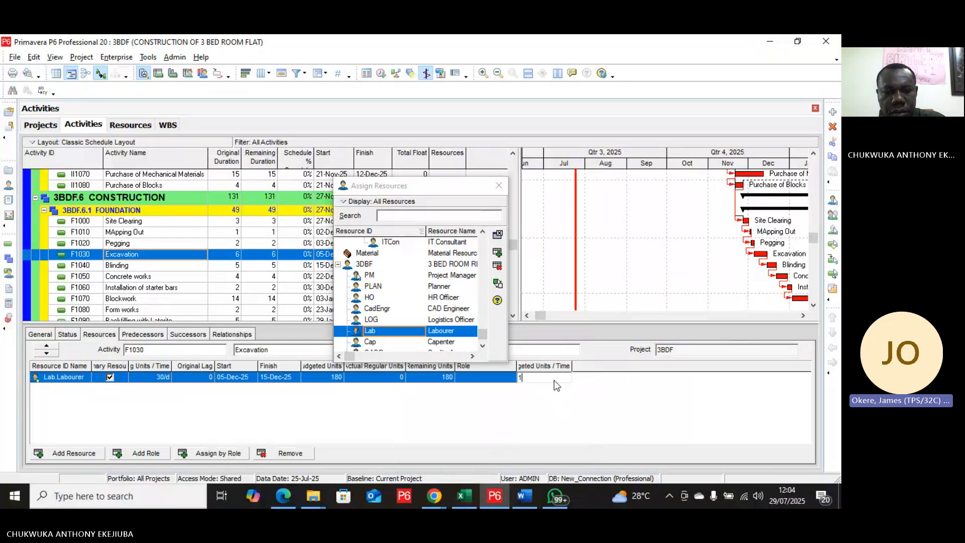
pyautogui.write('6')
pyautogui.press('Return')
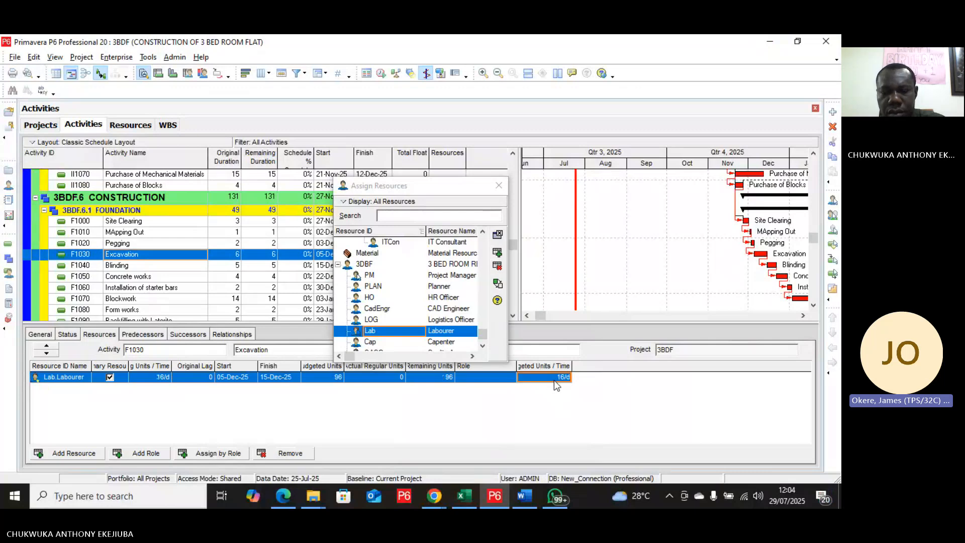
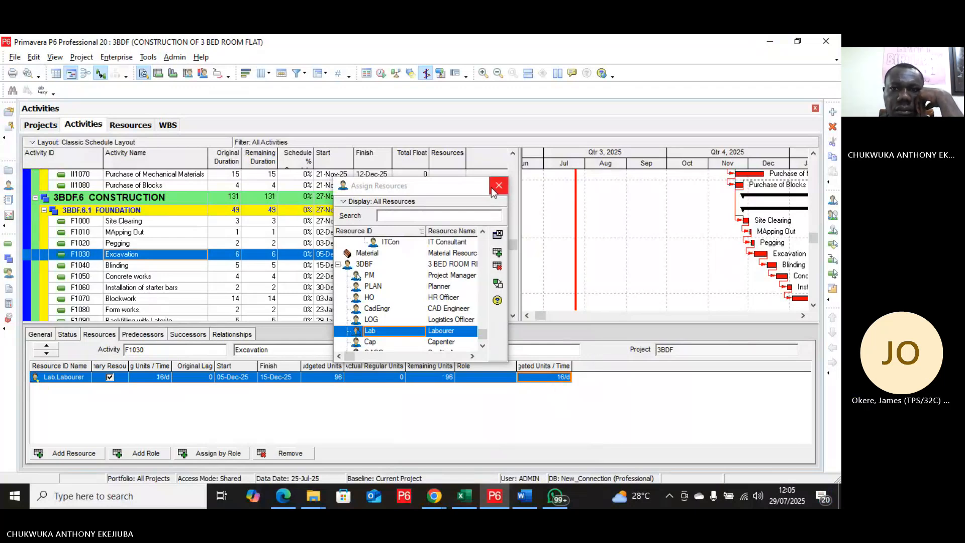
# Step: Return to the resource list and close the resource assignment window
pyautogui.click(130, 124)
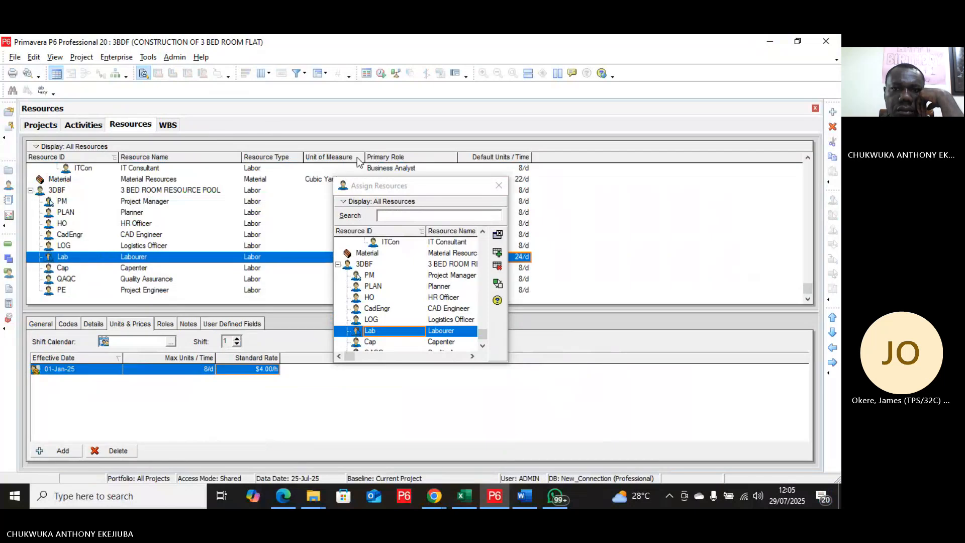
pyautogui.click(499, 186)
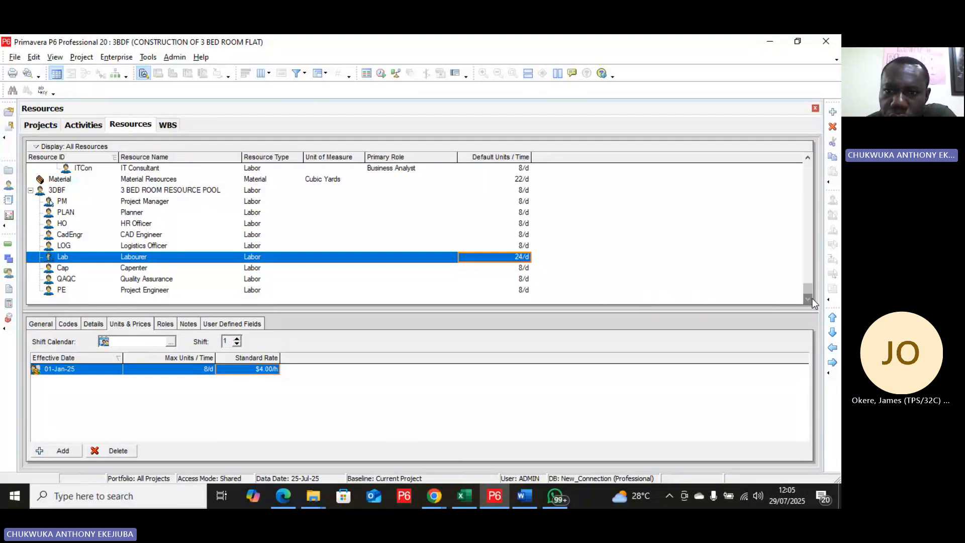
pyautogui.click(833, 112)
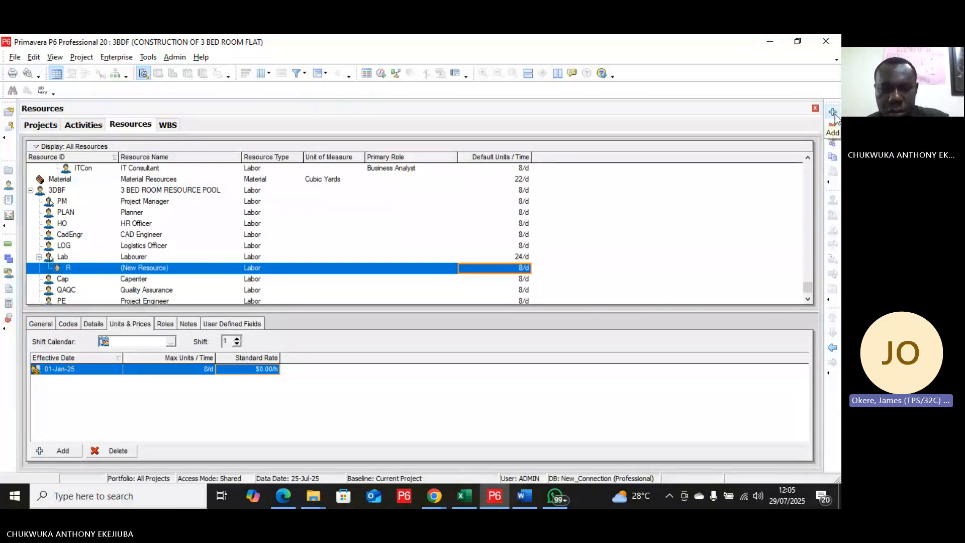
pyautogui.click(833, 128)
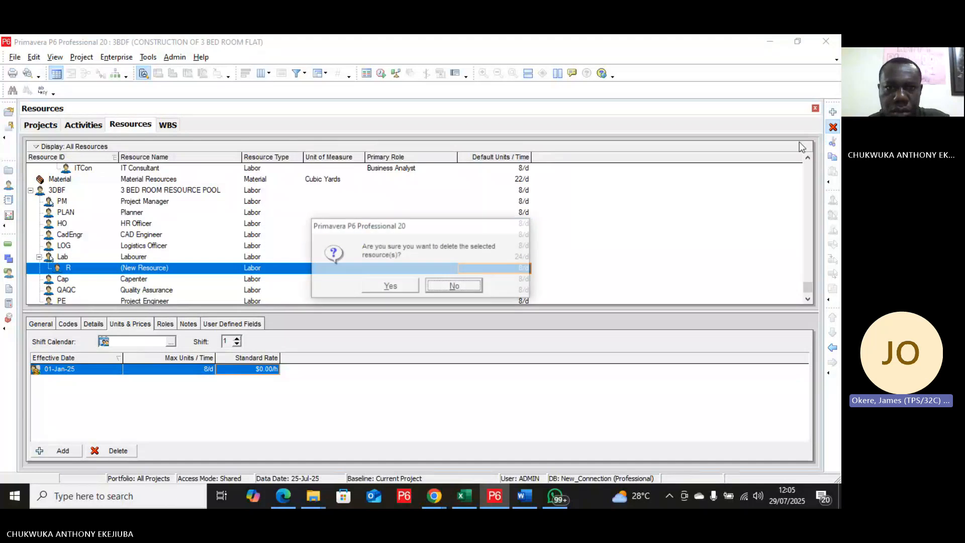
pyautogui.click(390, 286)
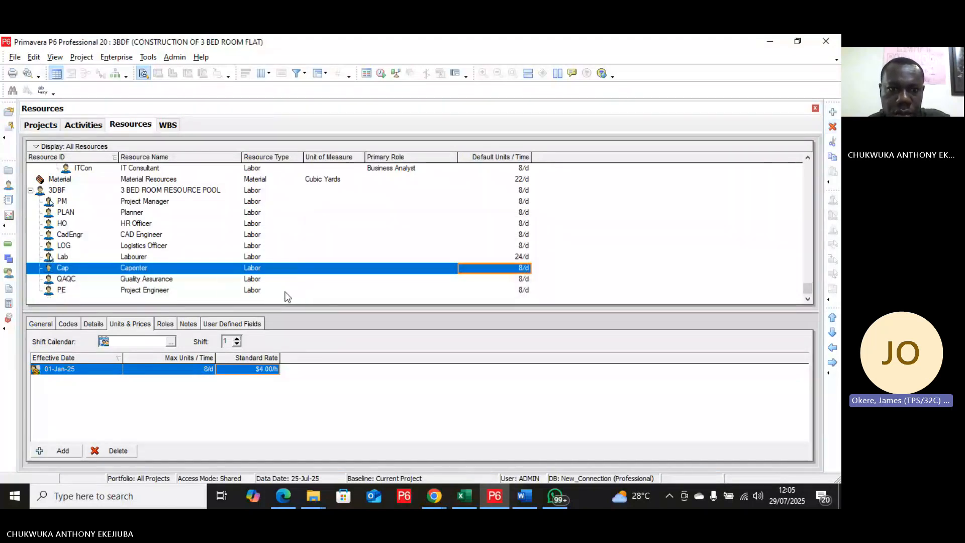
# Step: Add a resource after Project Engineer, outdent it to the same level, and name it Crane with ID Cr
pyautogui.click(281, 295)
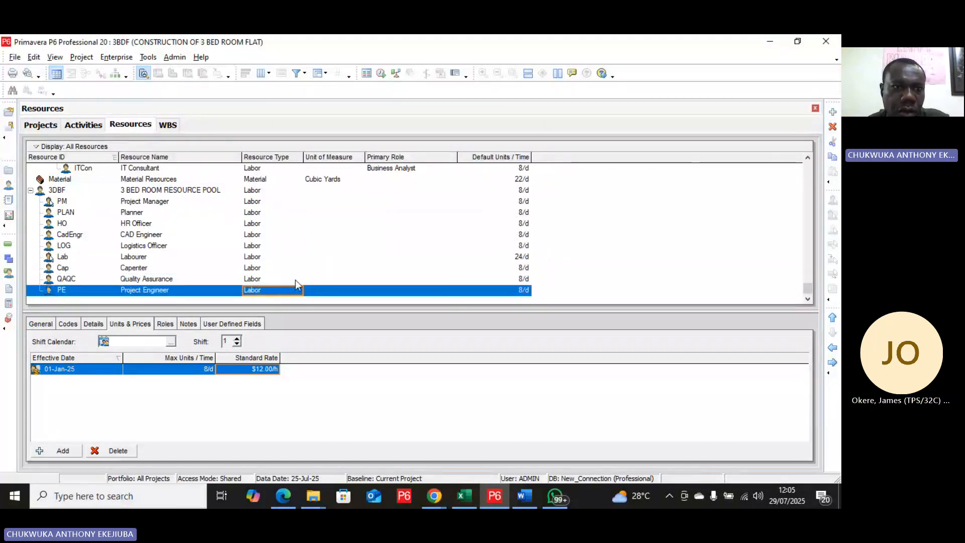
pyautogui.click(834, 112)
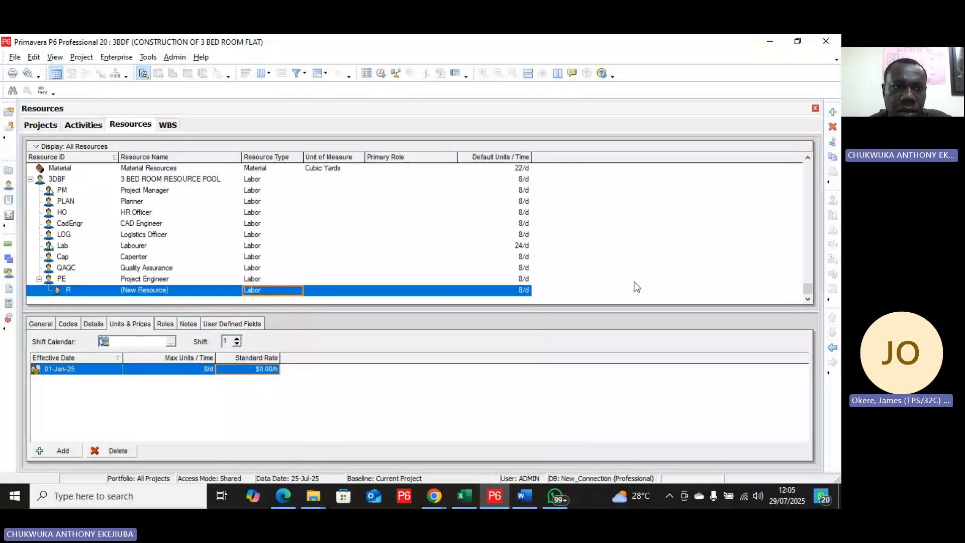
pyautogui.click(833, 348)
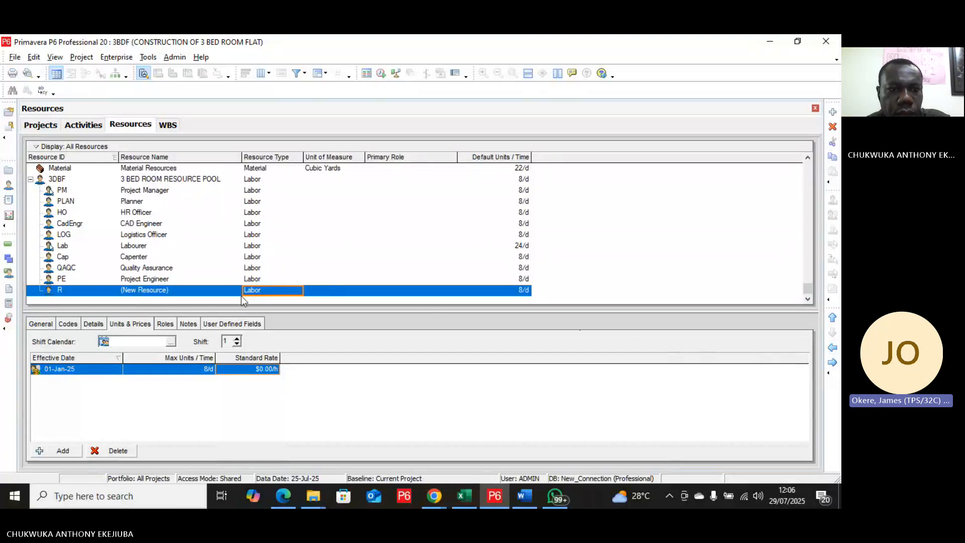
pyautogui.click(171, 292)
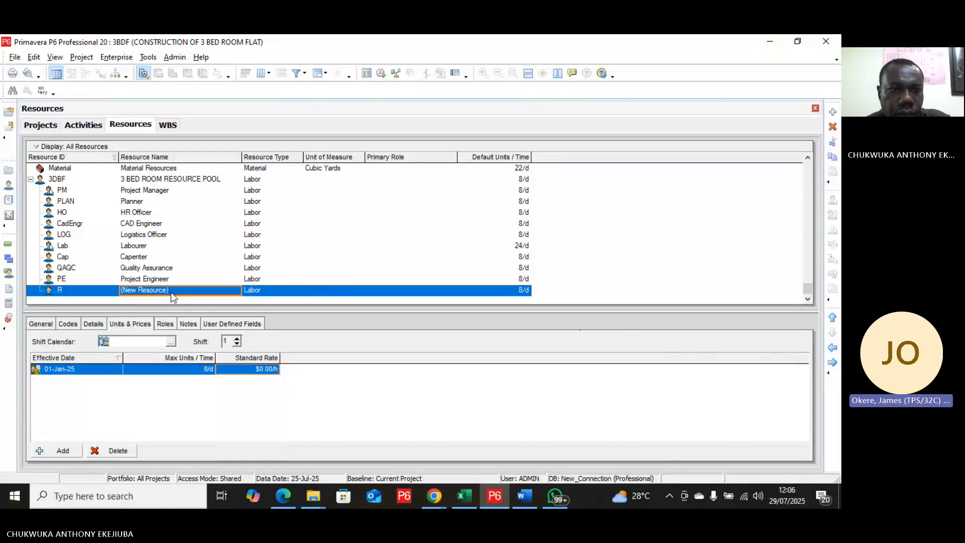
pyautogui.click(171, 291)
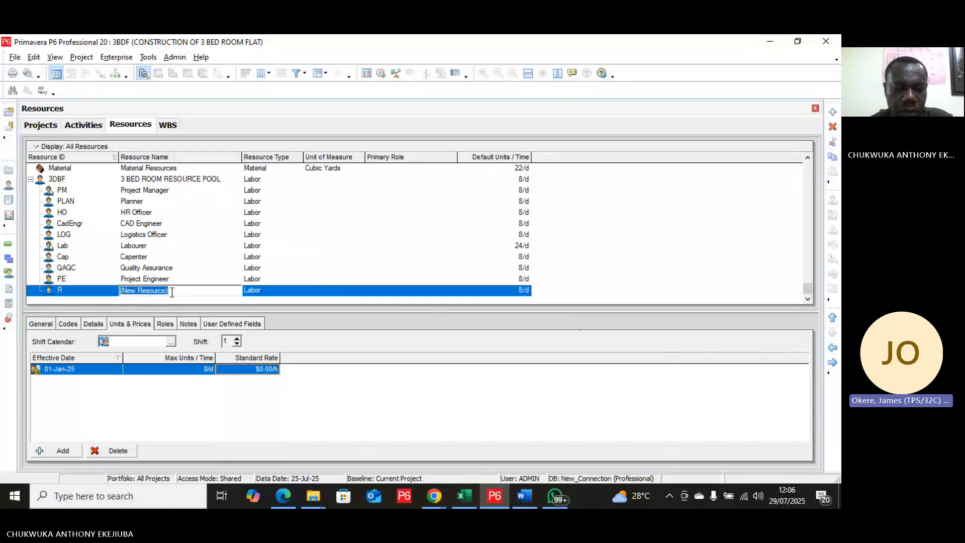
pyautogui.write('C')
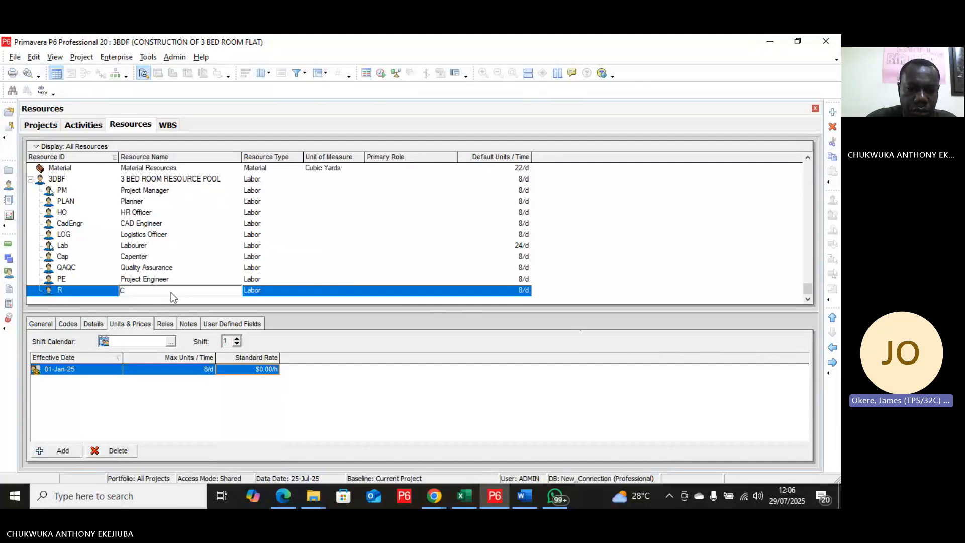
pyautogui.write('rane')
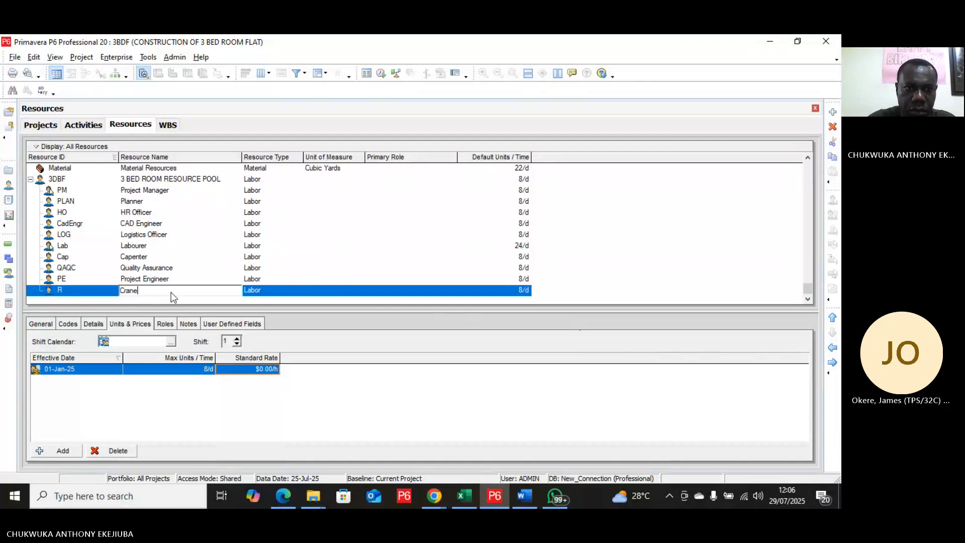
pyautogui.click(67, 295)
pyautogui.click(68, 291)
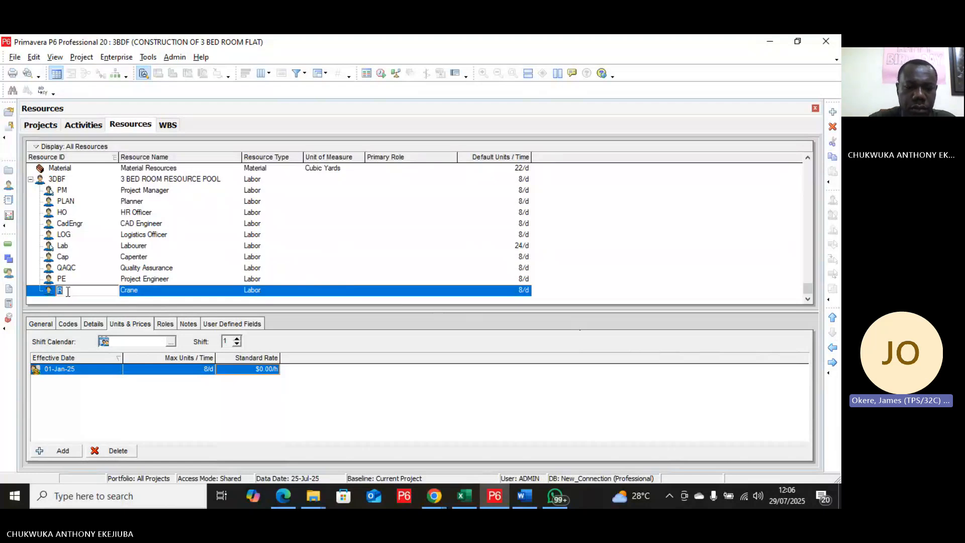
pyautogui.write('cr')
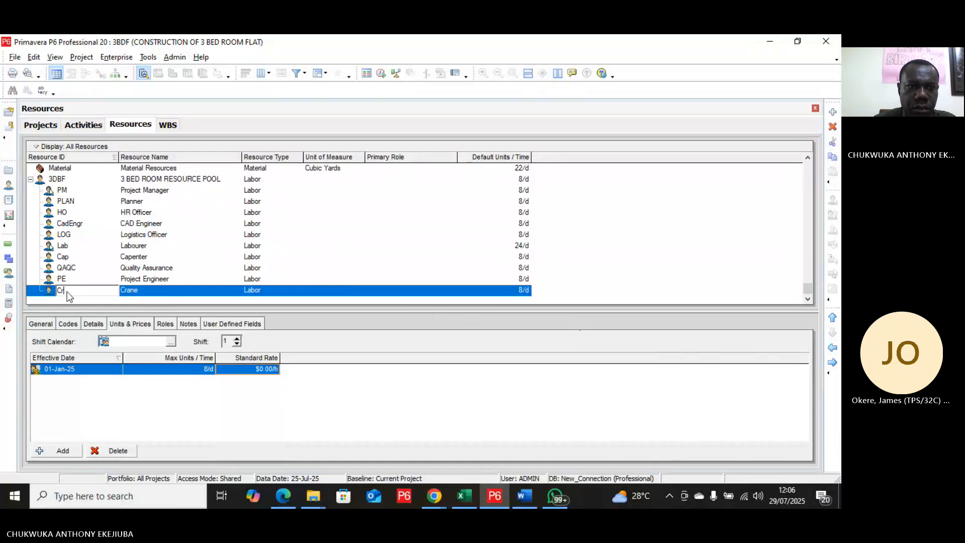
# Step: Set the Crane's resource type to Nonlabor and its standard rate to $50.00/h
pyautogui.click(291, 292)
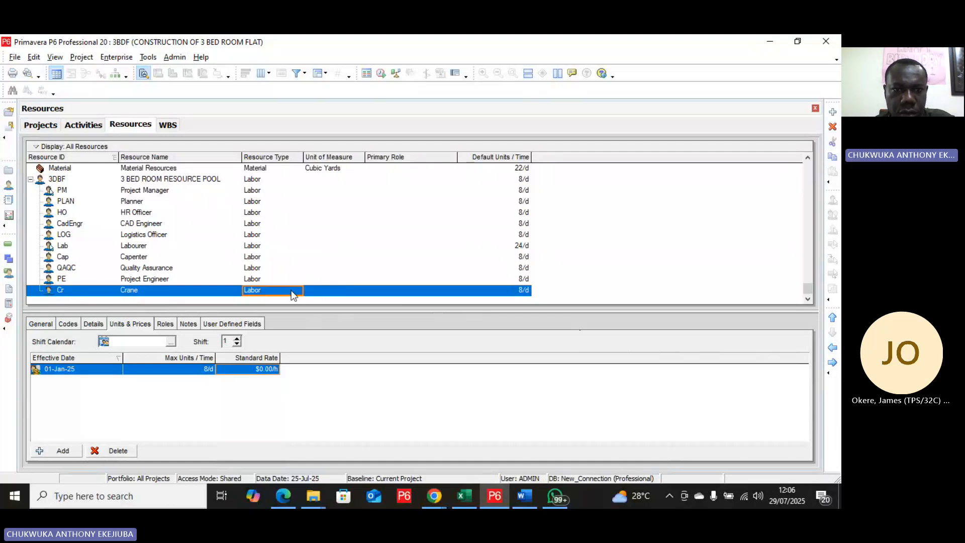
pyautogui.rightClick(263, 295)
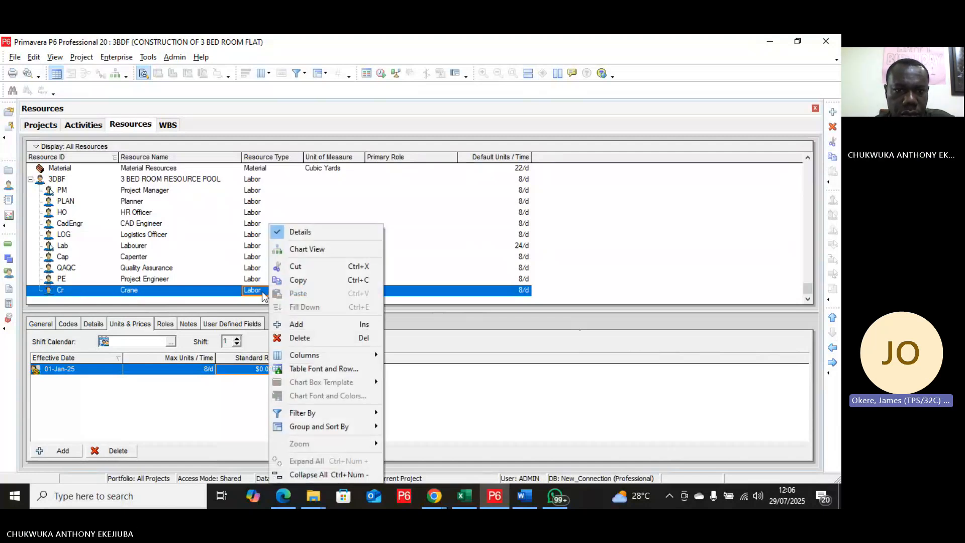
pyautogui.click(262, 295)
pyautogui.click(262, 296)
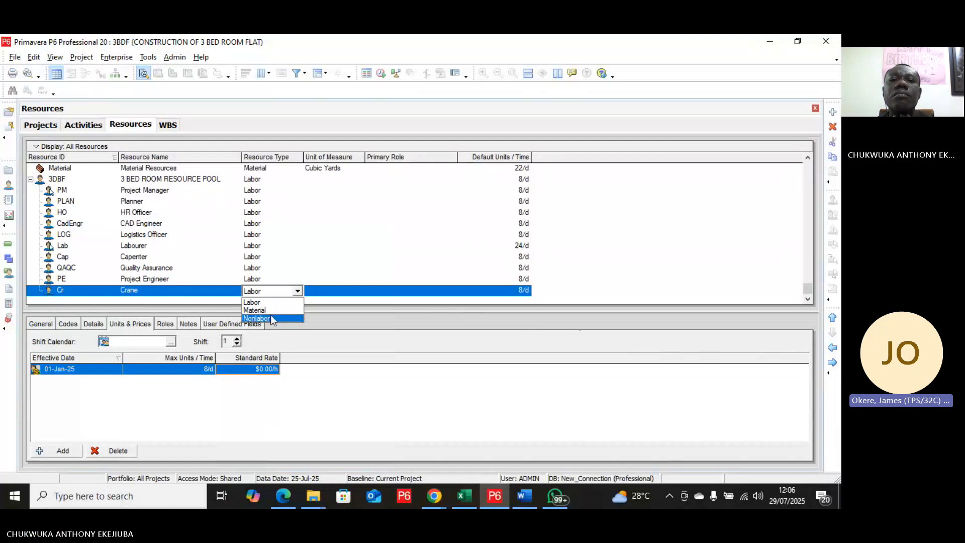
pyautogui.click(272, 318)
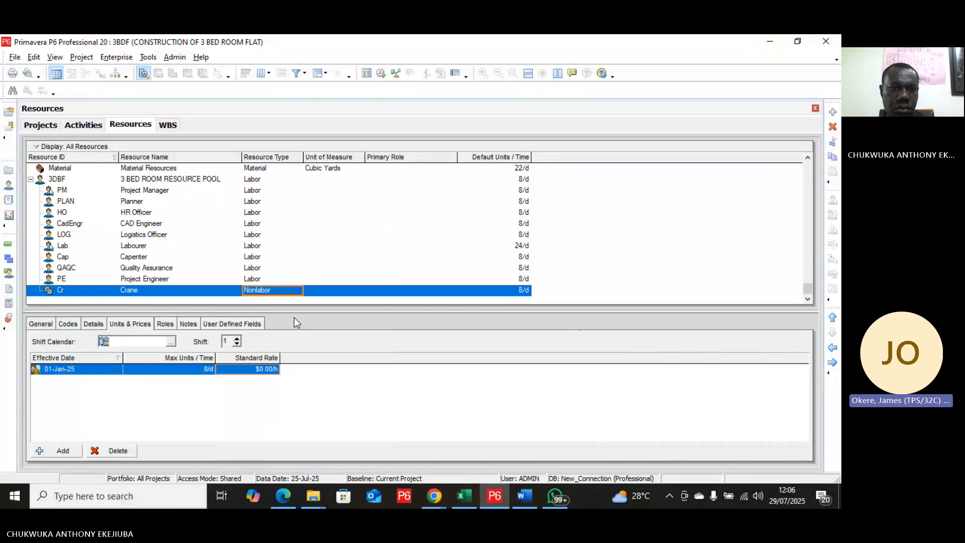
pyautogui.click(249, 369)
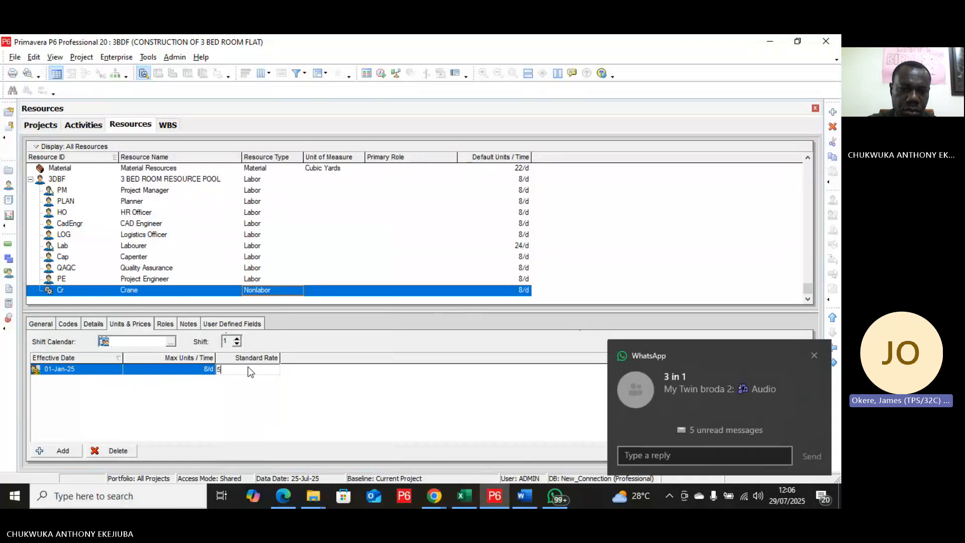
pyautogui.press('Return')
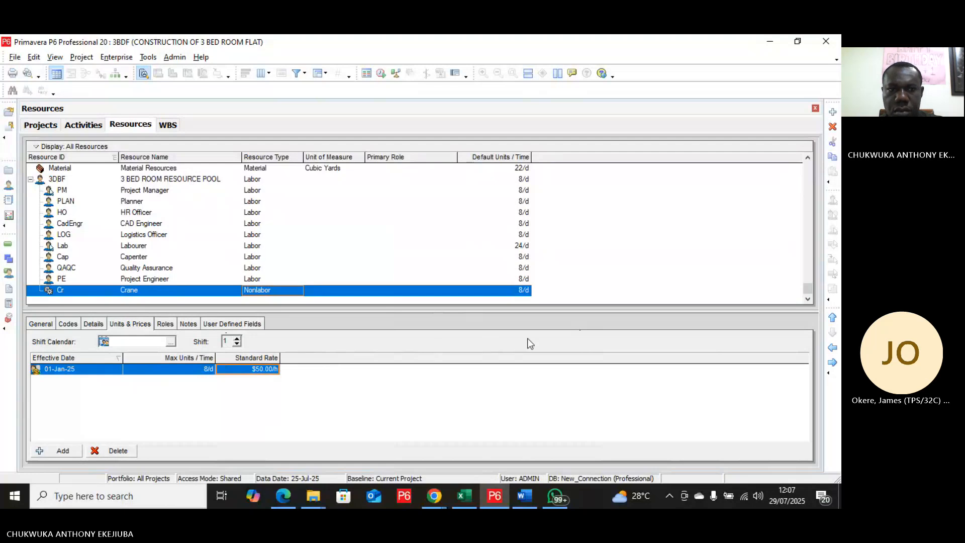
# Step: Add another resource after Crane, outdent it to the same level, and name it Cement with ID CM
pyautogui.click(832, 112)
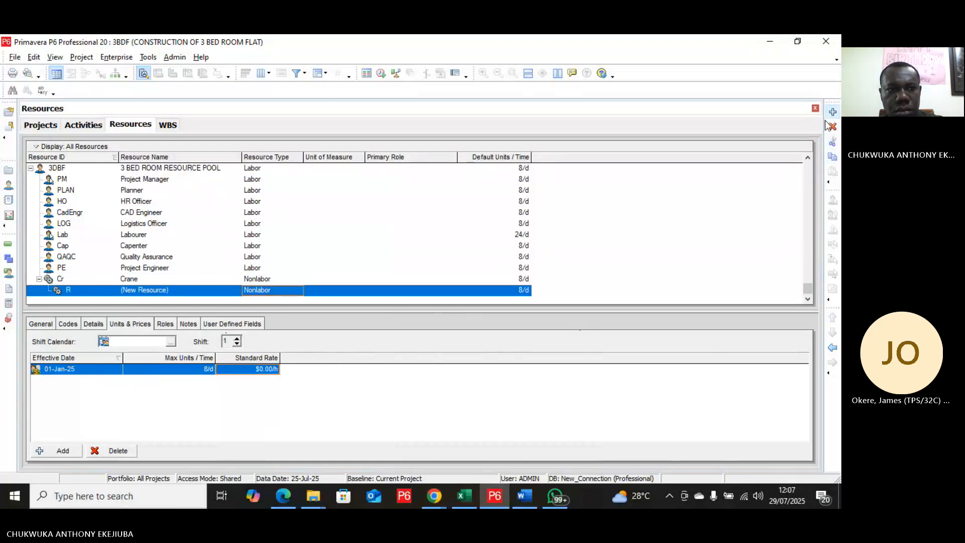
pyautogui.click(833, 347)
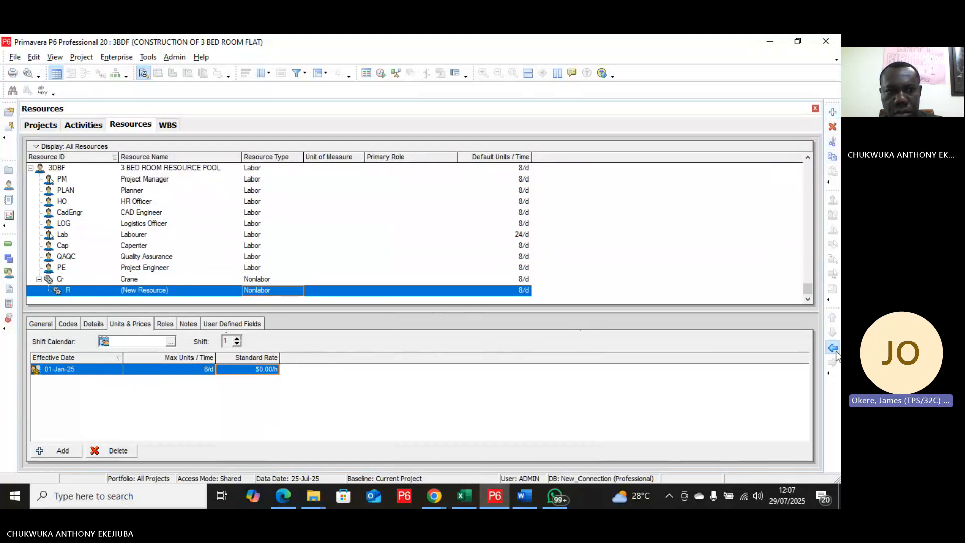
pyautogui.click(143, 290)
pyautogui.write('Cement')
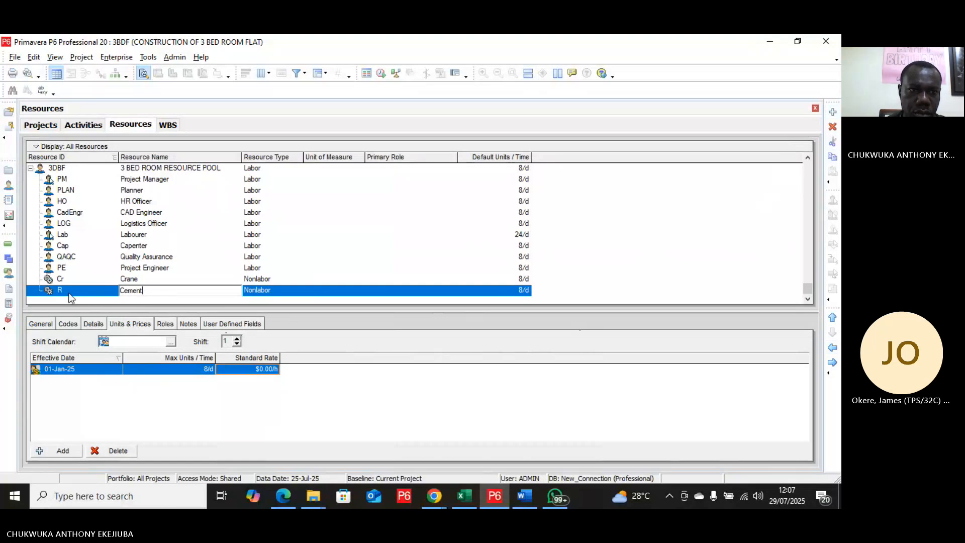
pyautogui.click(68, 293)
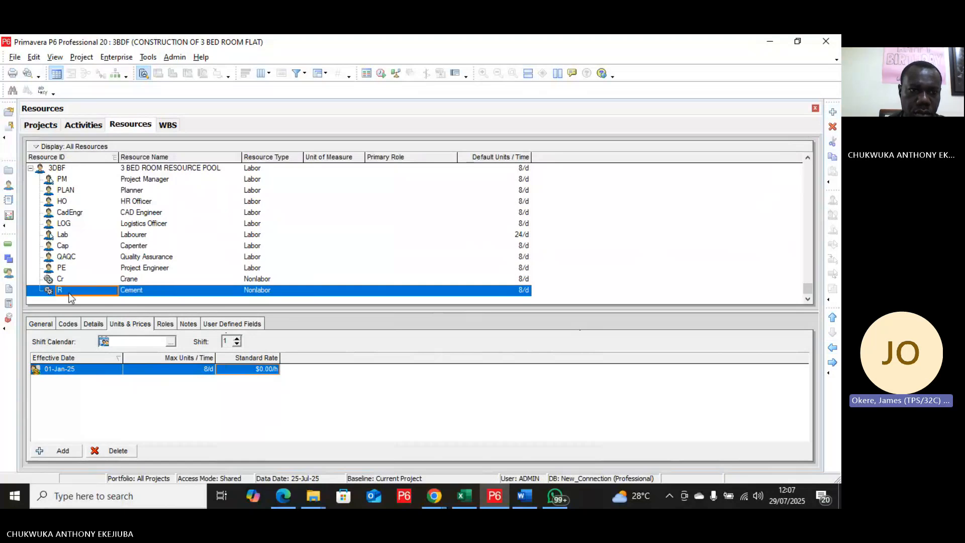
pyautogui.write('CM')
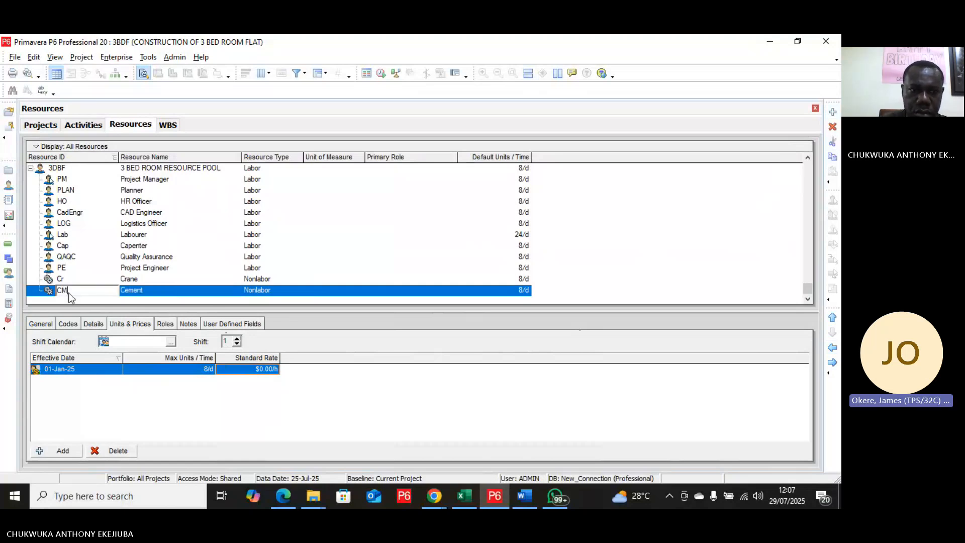
# Step: Set the Cement's resource type to Material and its unit of measure to Tons
pyautogui.click(252, 291)
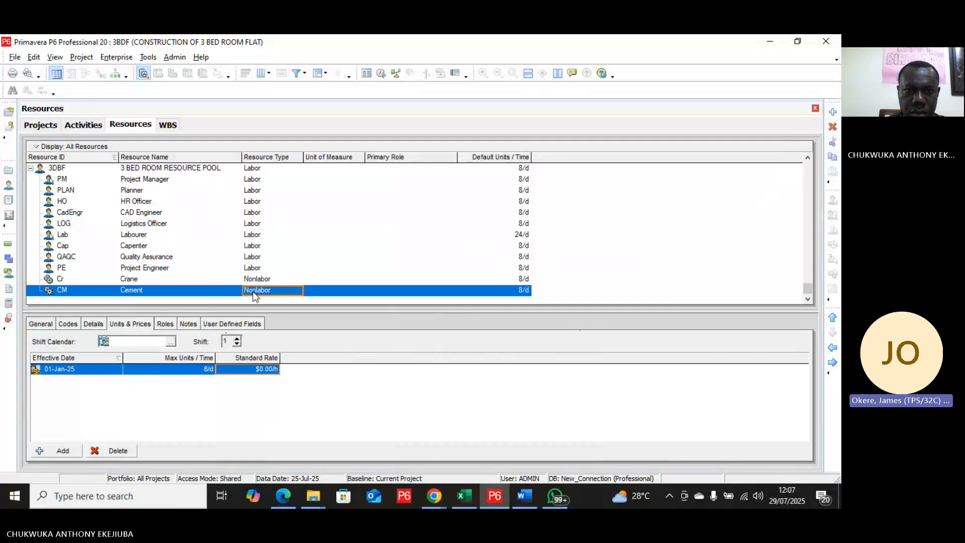
pyautogui.click(256, 311)
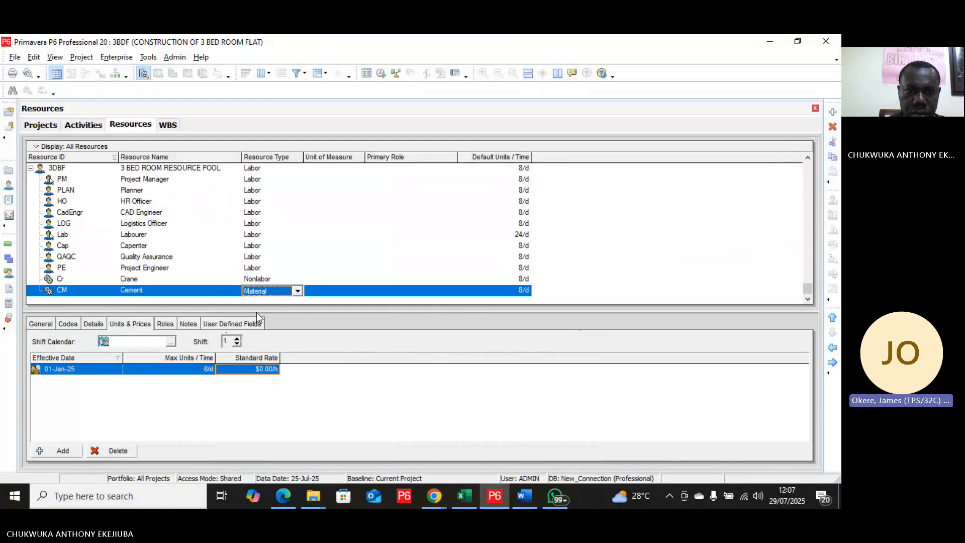
pyautogui.click(391, 294)
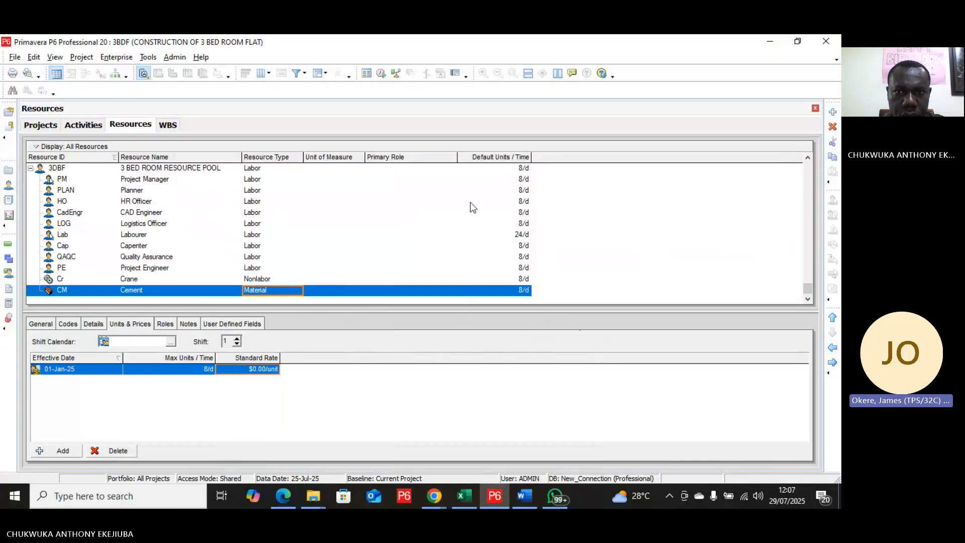
pyautogui.click(336, 157)
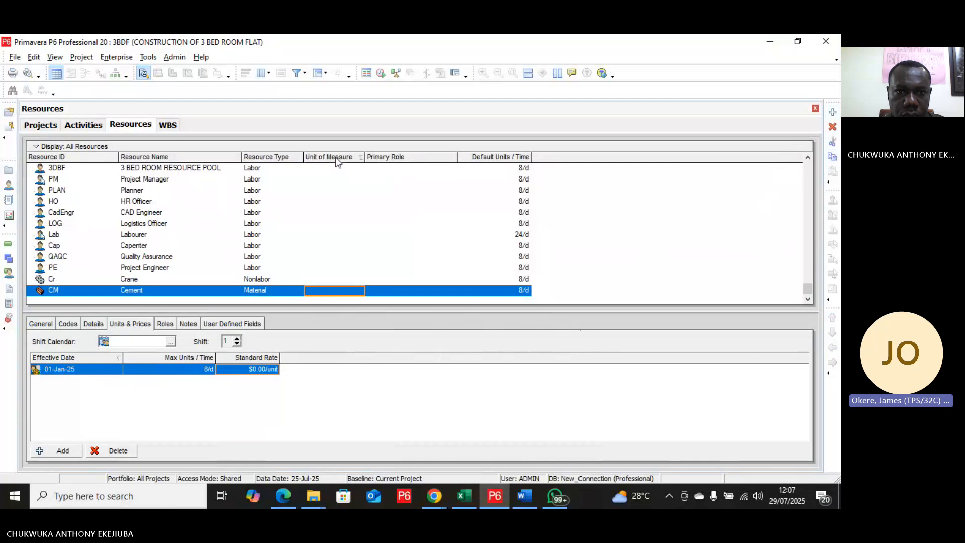
pyautogui.doubleClick(337, 290)
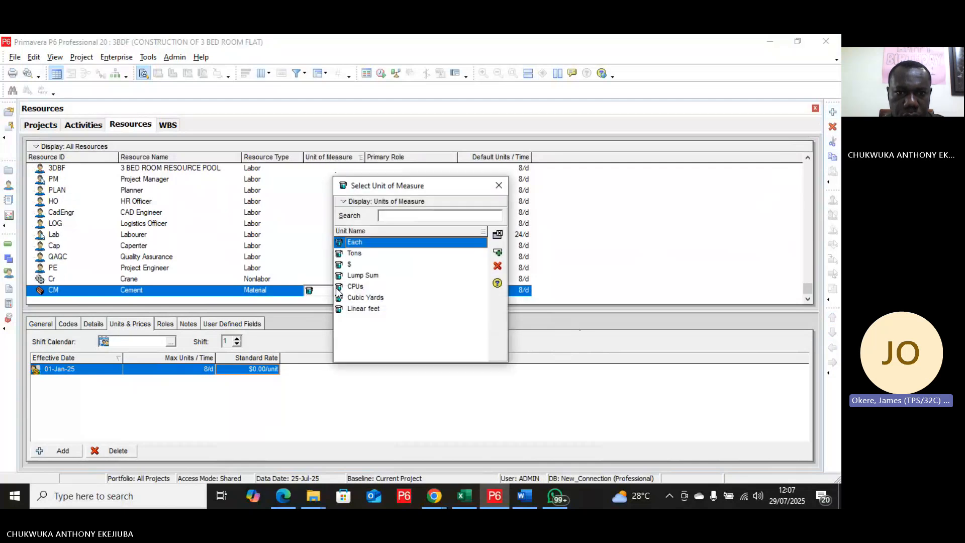
pyautogui.click(359, 259)
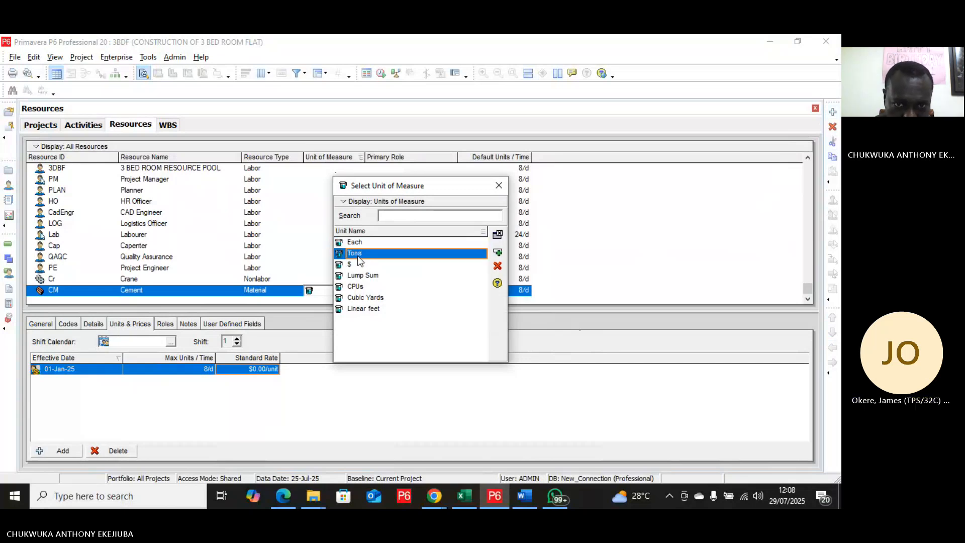
pyautogui.click(497, 252)
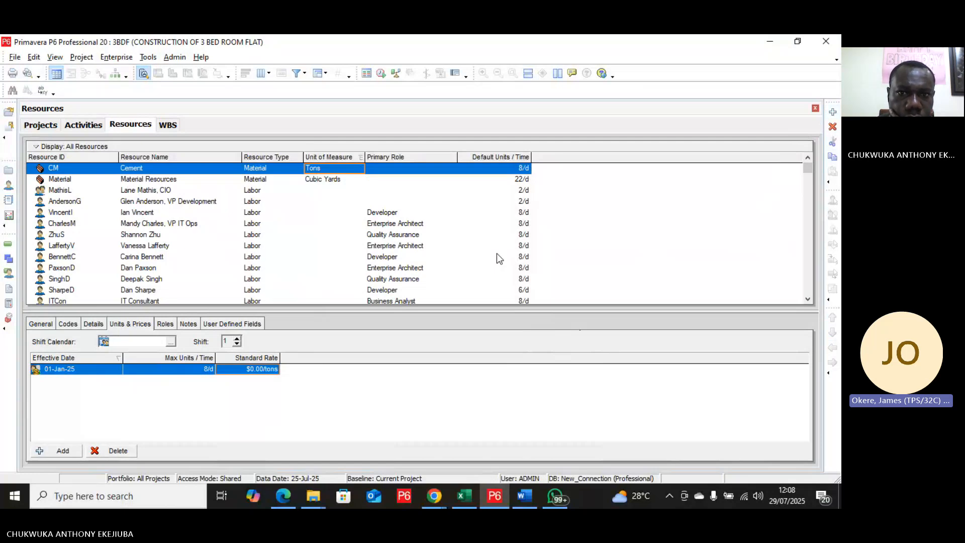
# Step: Set the Cement's standard rate to $20.00/tons and return to the project's activity list
pyautogui.click(256, 372)
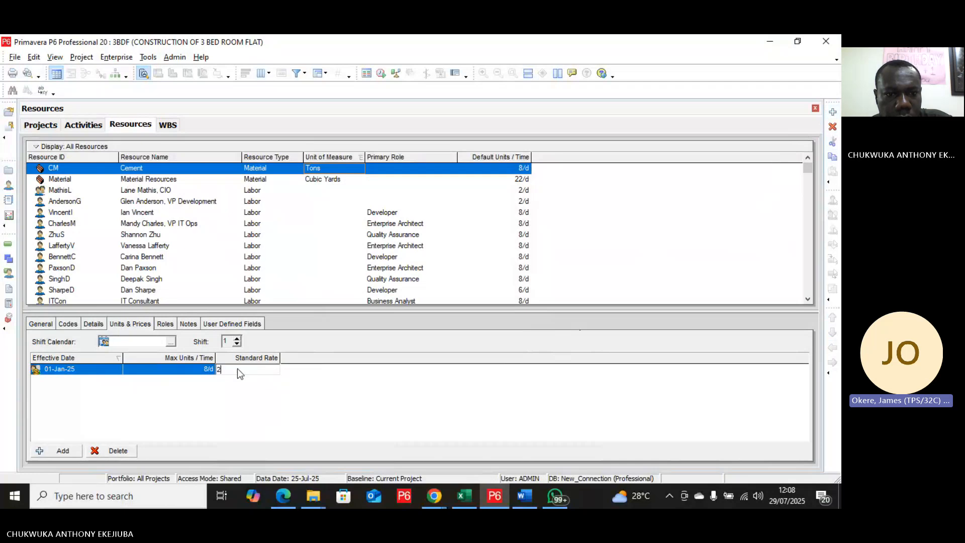
pyautogui.write('20')
pyautogui.press('Return')
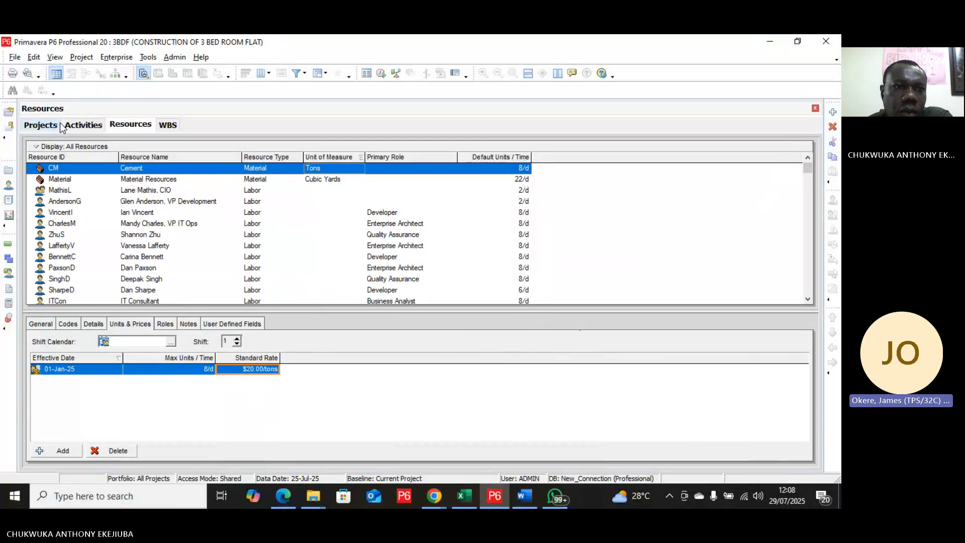
pyautogui.click(80, 125)
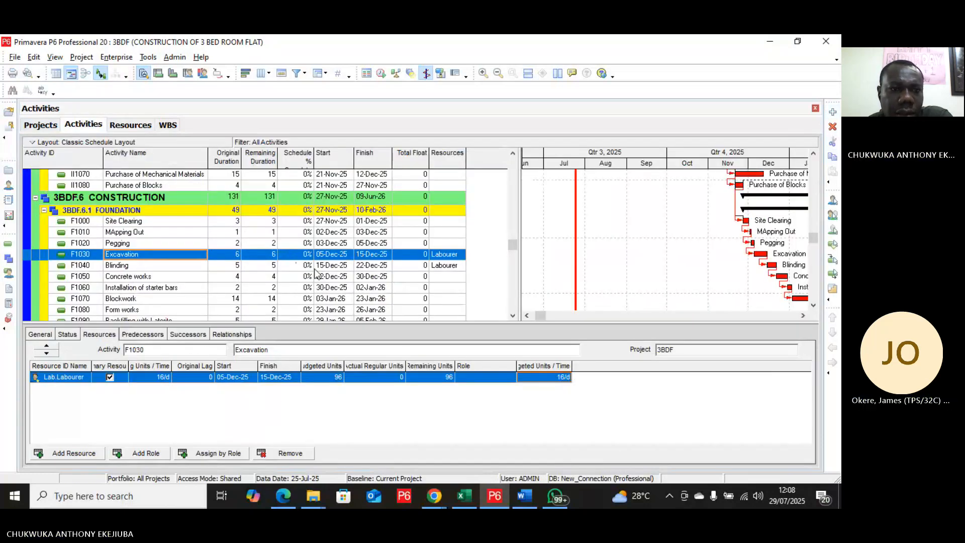
# Step: Assign the Project Engineer resource to the Contract Award activity and set its budgeted units/time to 2/d
pyautogui.scroll(4, 316, 273)
pyautogui.scroll(8, 316, 273)
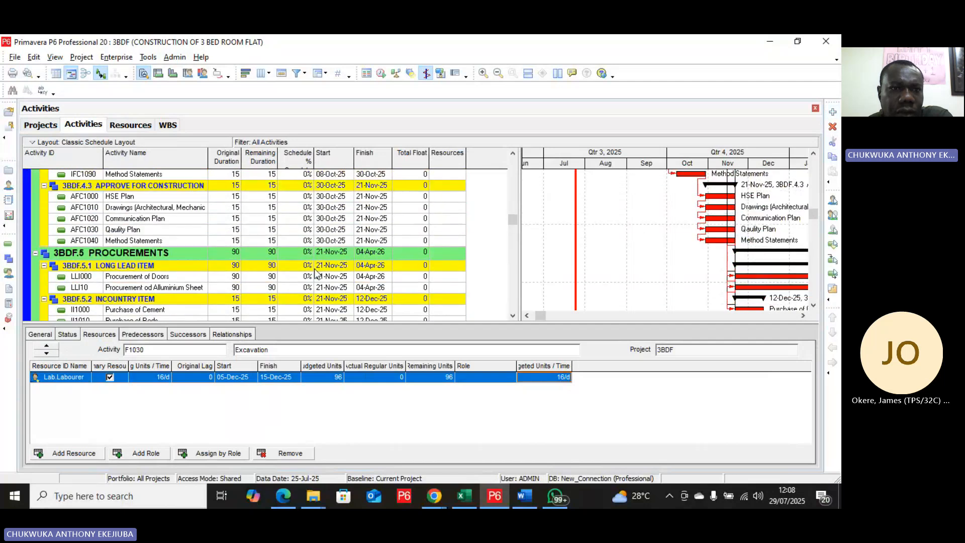
pyautogui.scroll(1, 316, 273)
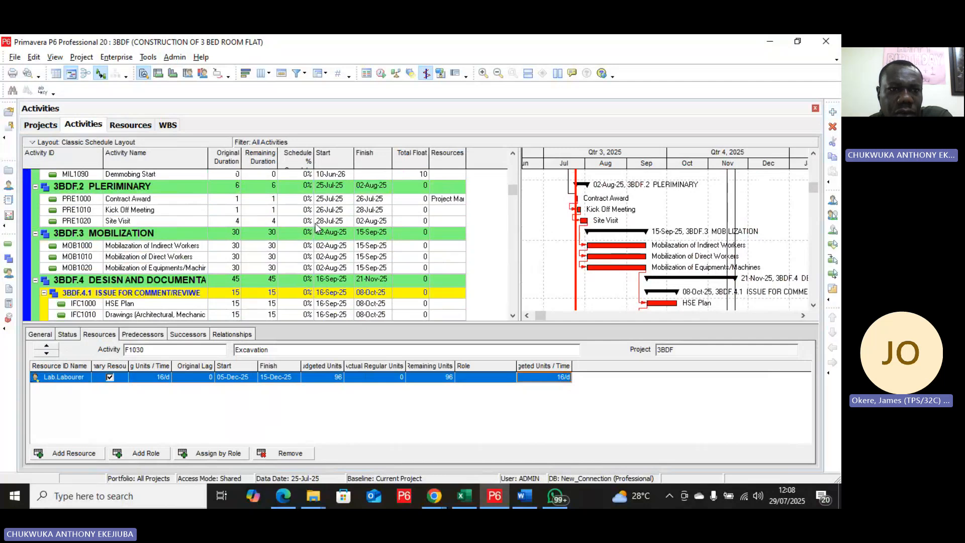
pyautogui.doubleClick(449, 200)
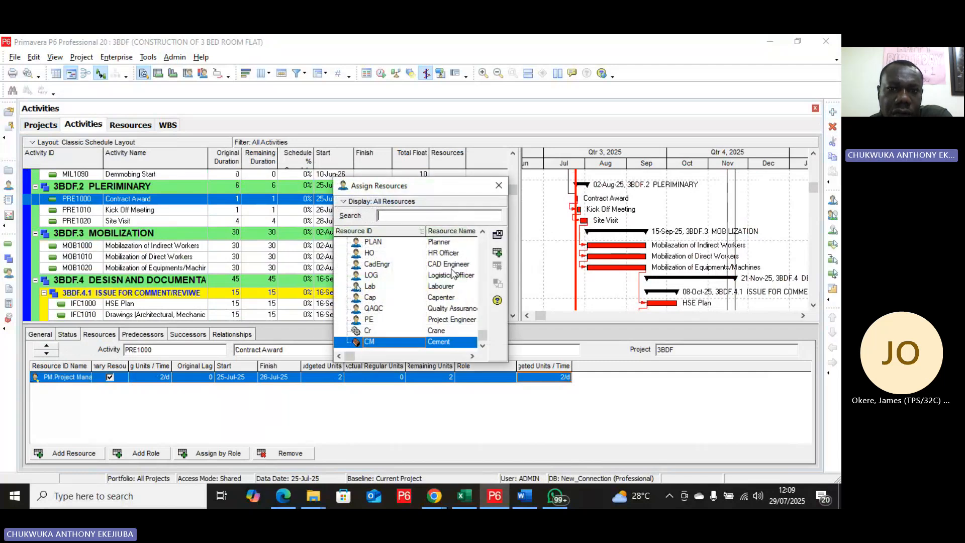
pyautogui.click(450, 320)
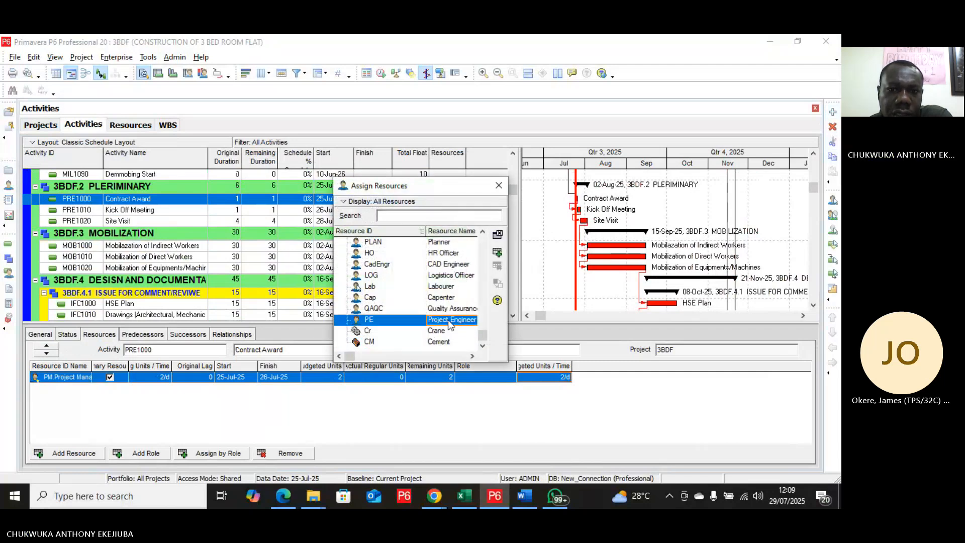
pyautogui.click(495, 255)
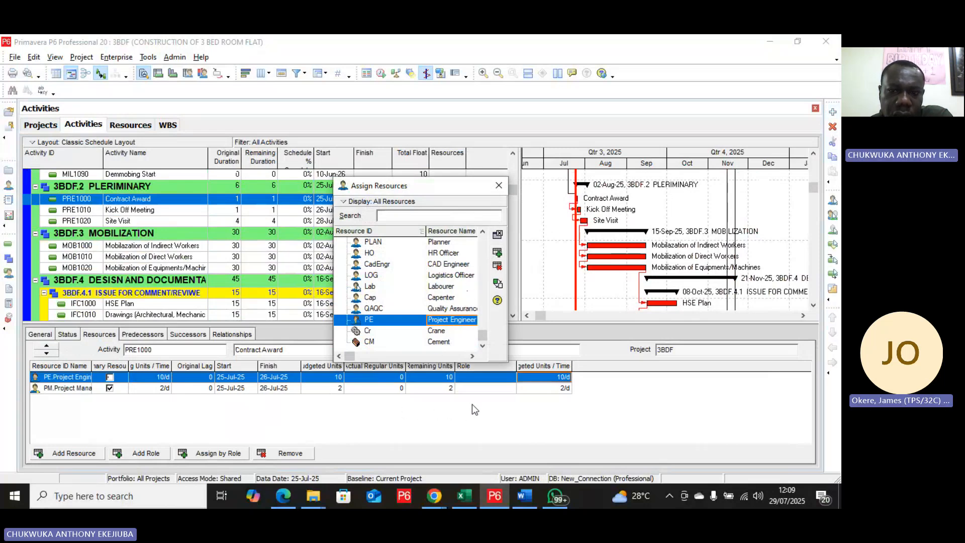
pyautogui.click(562, 380)
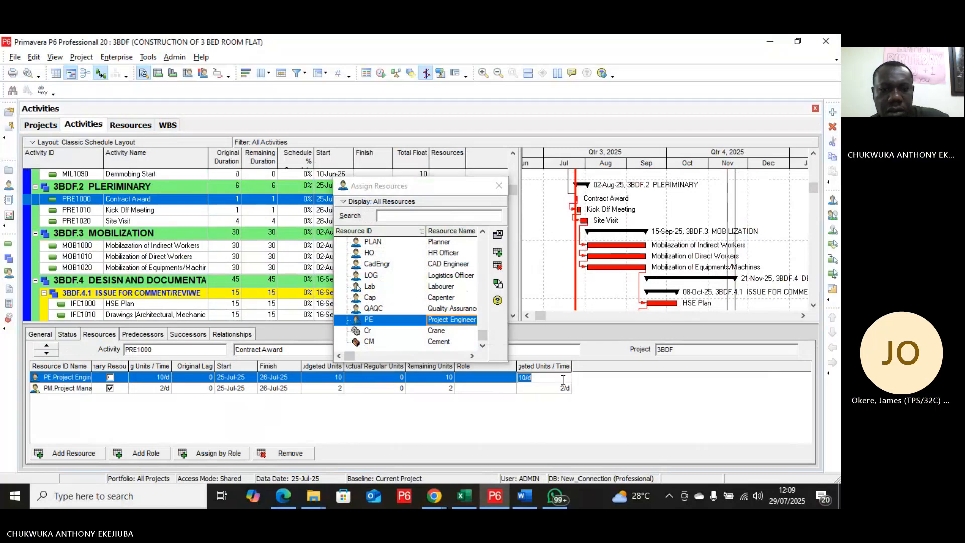
pyautogui.write('2')
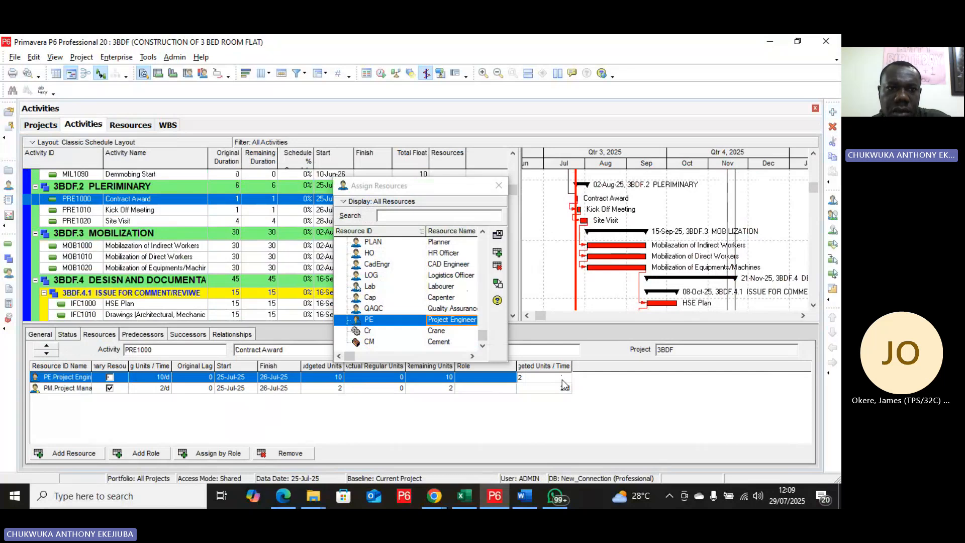
pyautogui.click(549, 404)
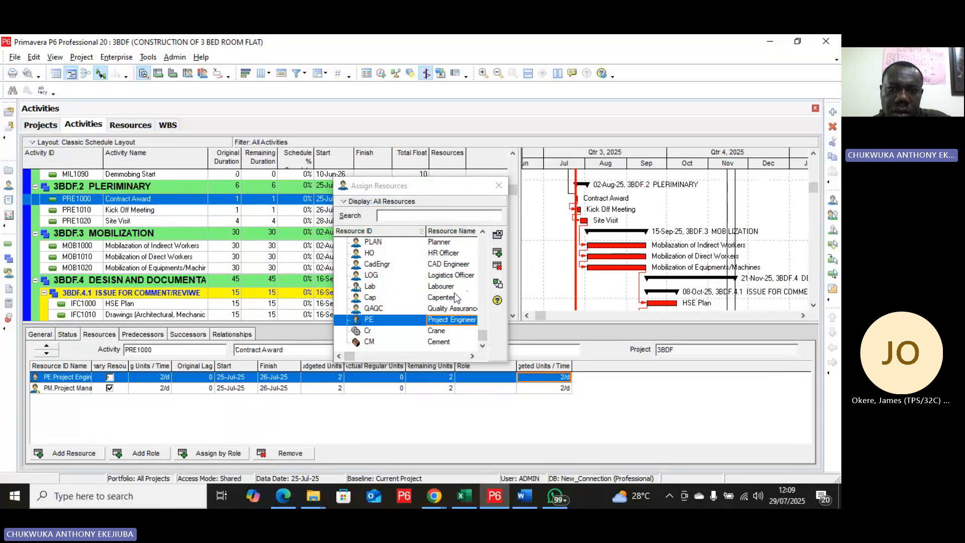
# Step: Assign the Planner resource to the Contract Award activity with budgeted units/time of 2/d, and finish assigning resources
pyautogui.click(447, 244)
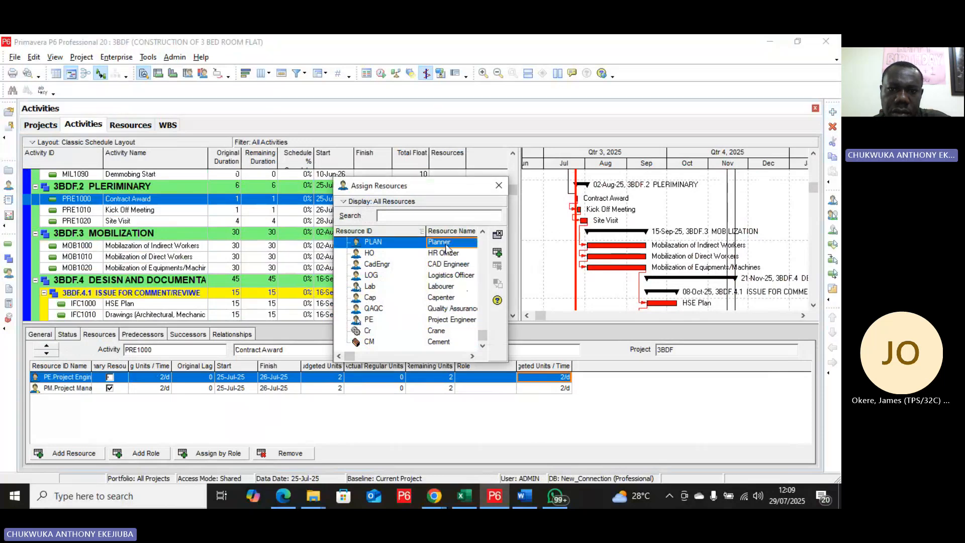
pyautogui.click(498, 254)
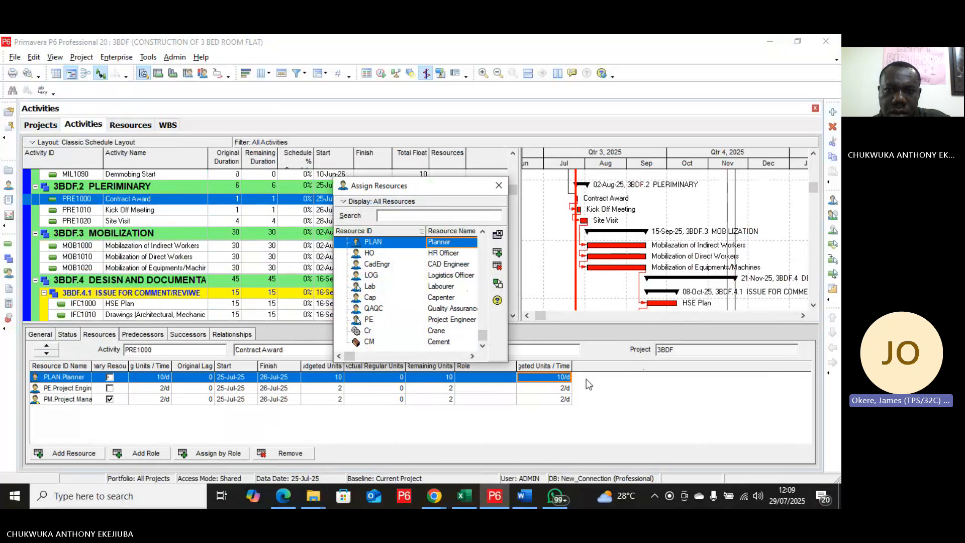
pyautogui.click(560, 377)
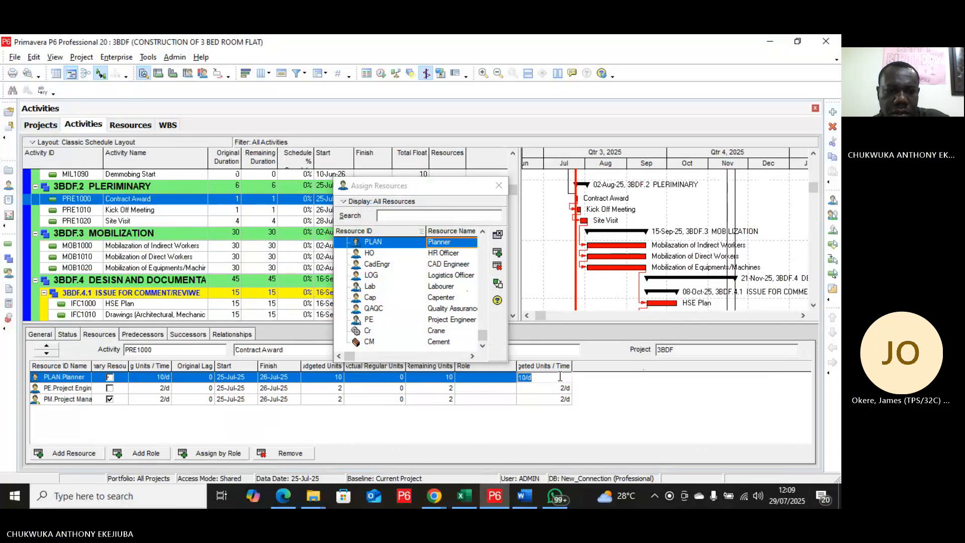
pyautogui.write('2')
pyautogui.press('Return')
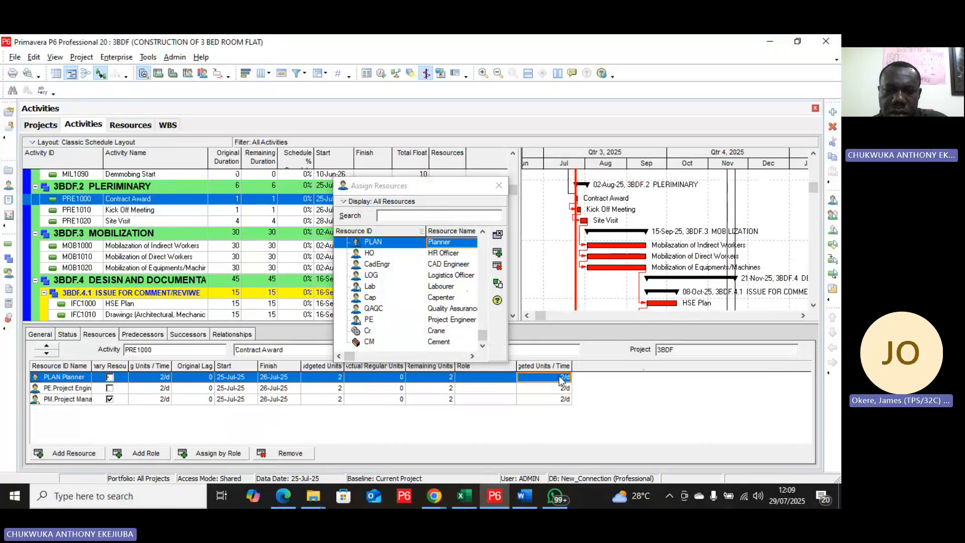
pyautogui.click(499, 186)
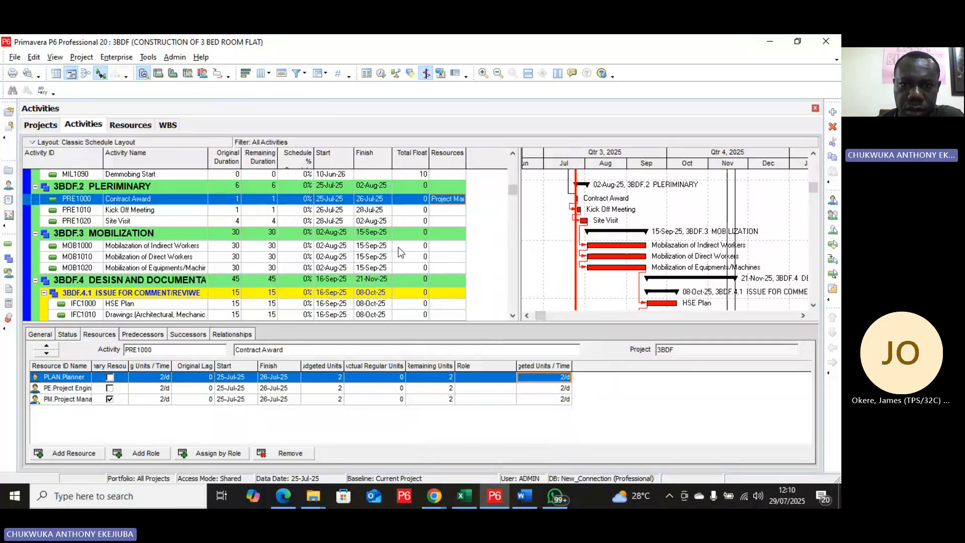
pyautogui.rightClick(398, 247)
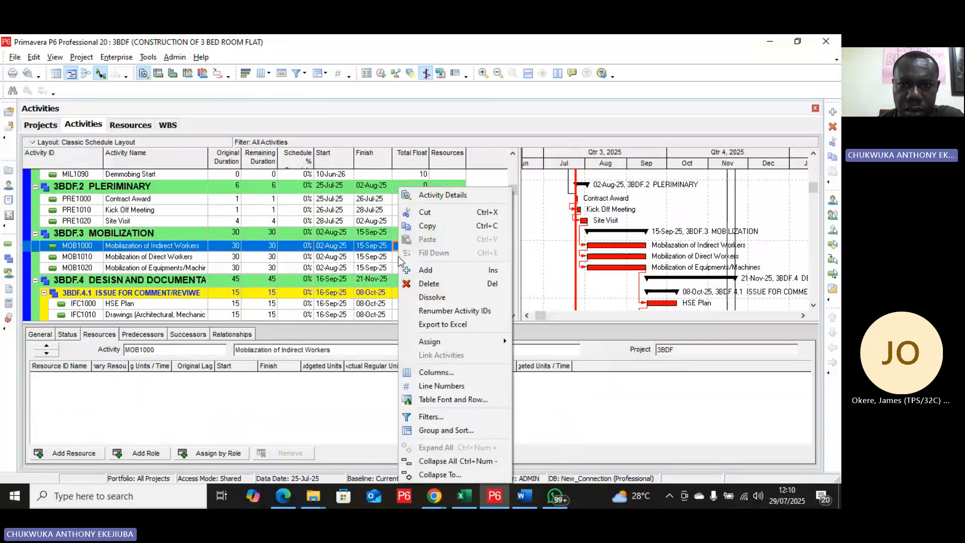
pyautogui.click(437, 372)
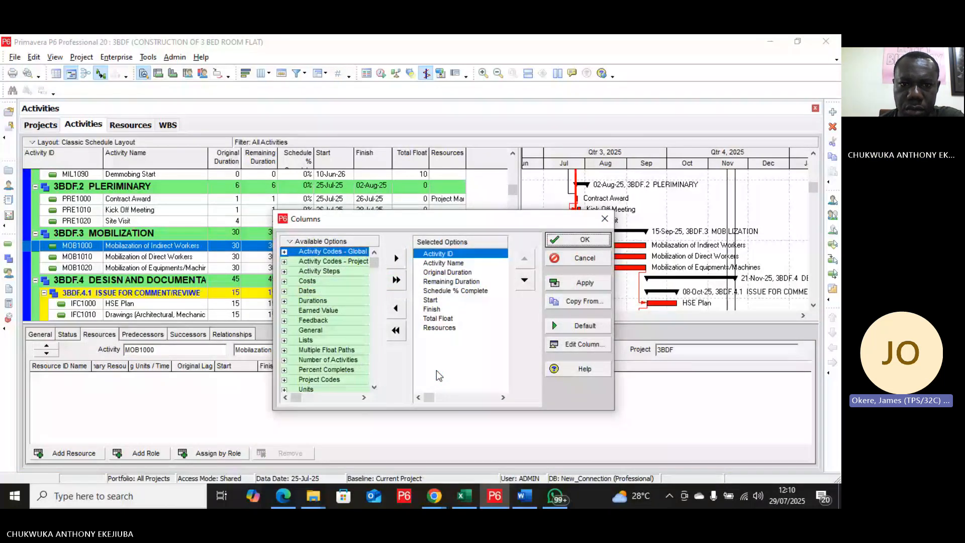
pyautogui.click(606, 223)
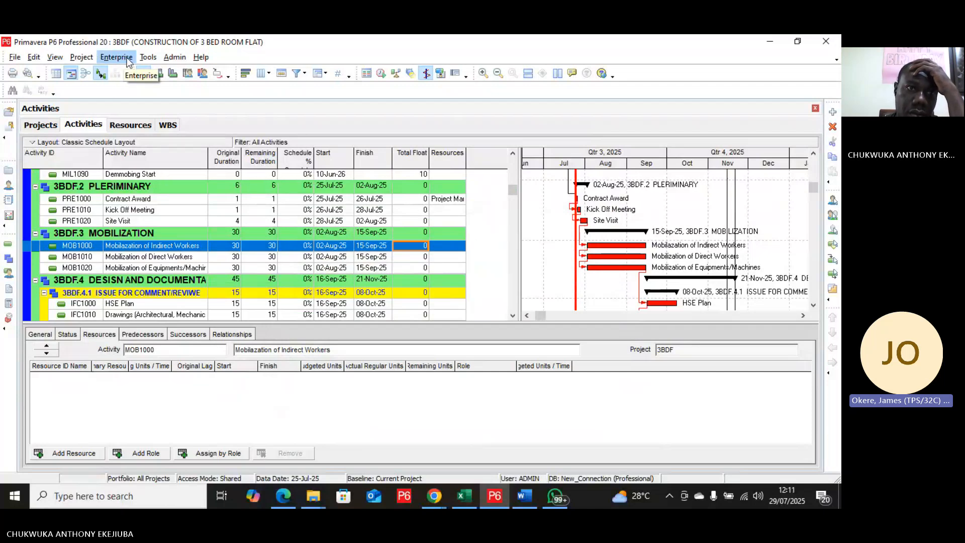
# Step: Save a copy of the current project as a new baseline
pyautogui.click(81, 57)
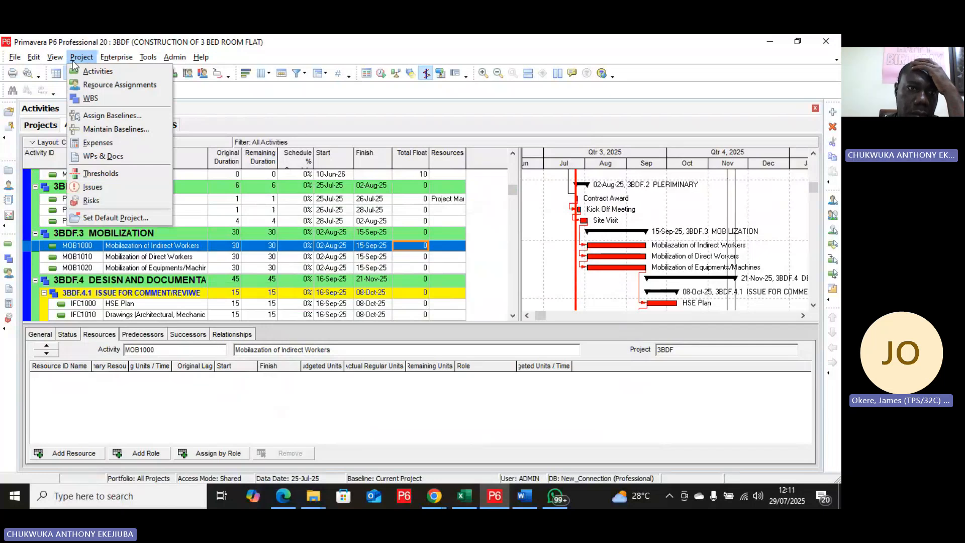
pyautogui.moveTo(106, 56)
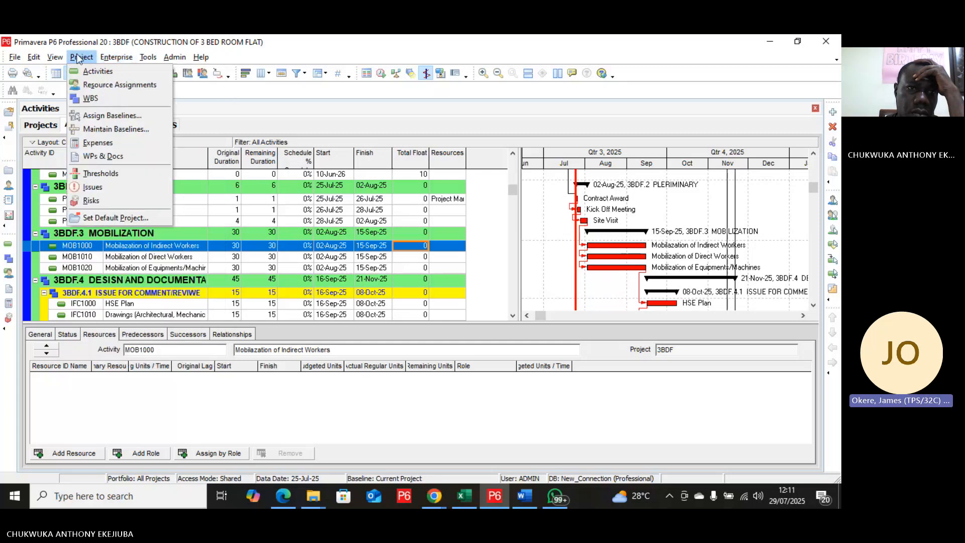
pyautogui.click(84, 129)
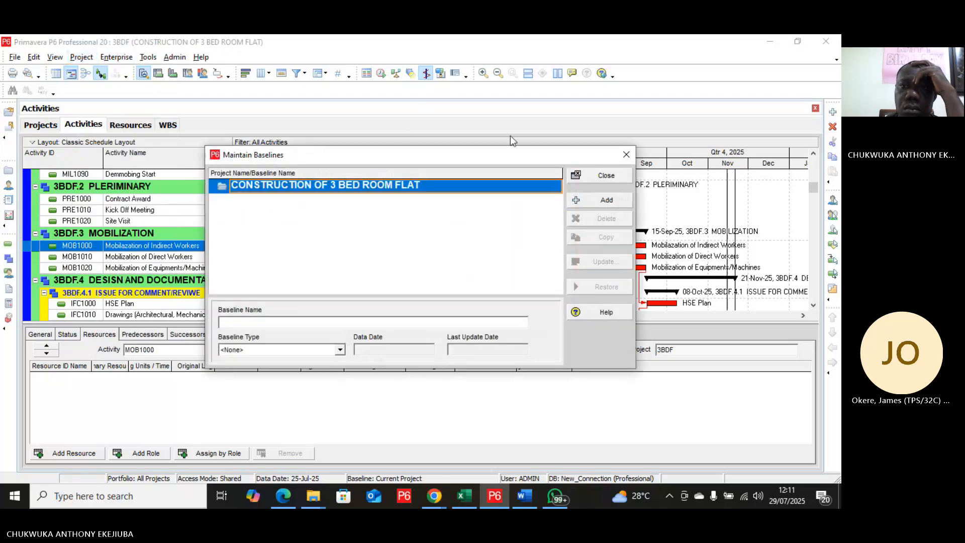
pyautogui.click(606, 201)
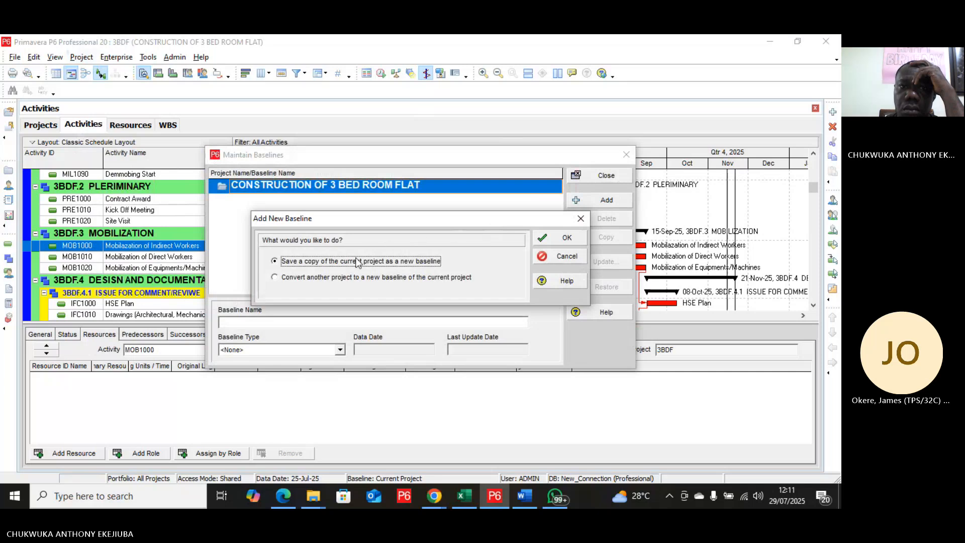
pyautogui.click(551, 240)
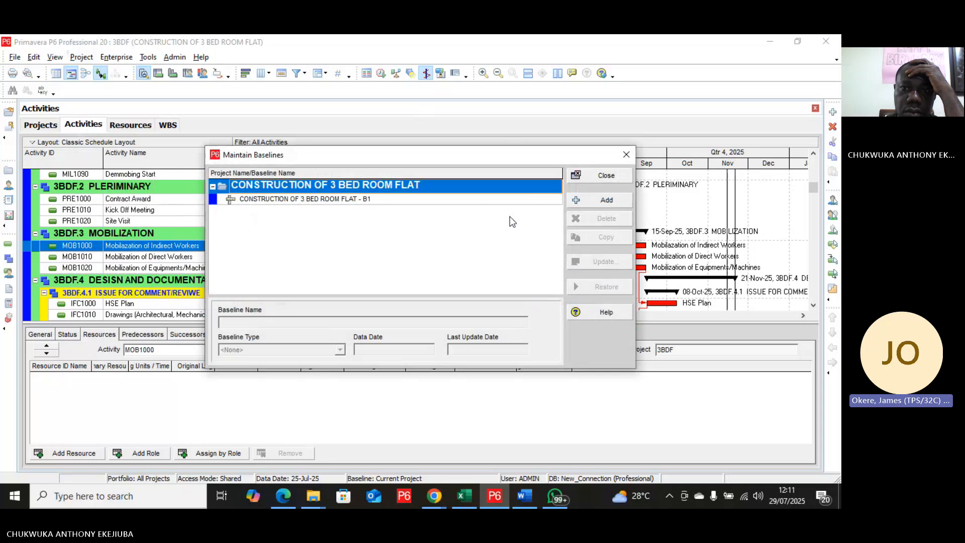
pyautogui.click(601, 176)
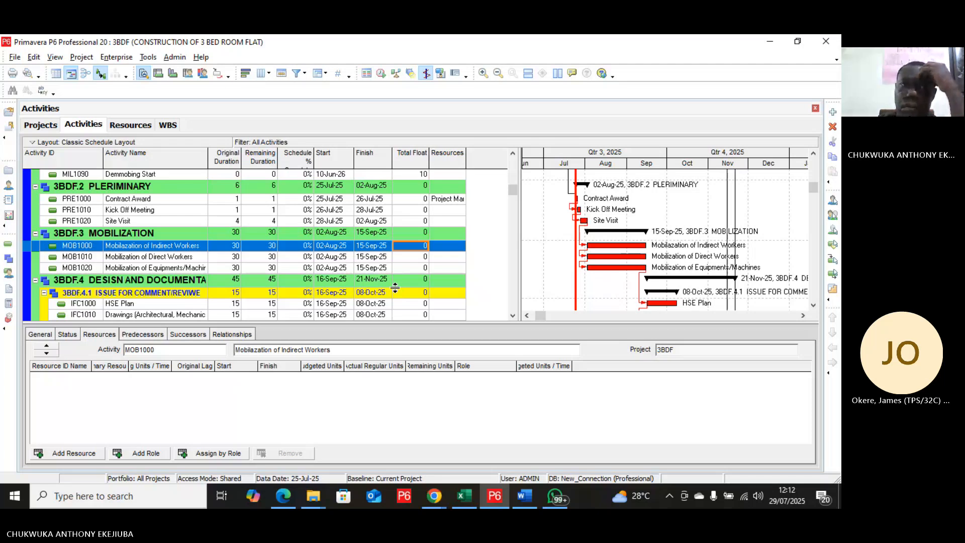
# Step: Review the project's maintained baselines and the 3BDF entry in the project list, ending back at the activity list
pyautogui.click(76, 57)
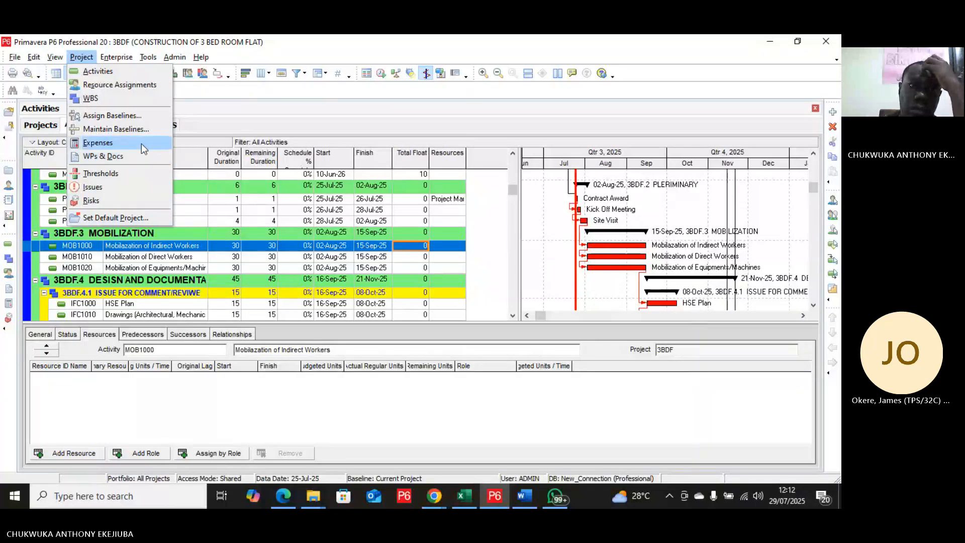
pyautogui.click(138, 130)
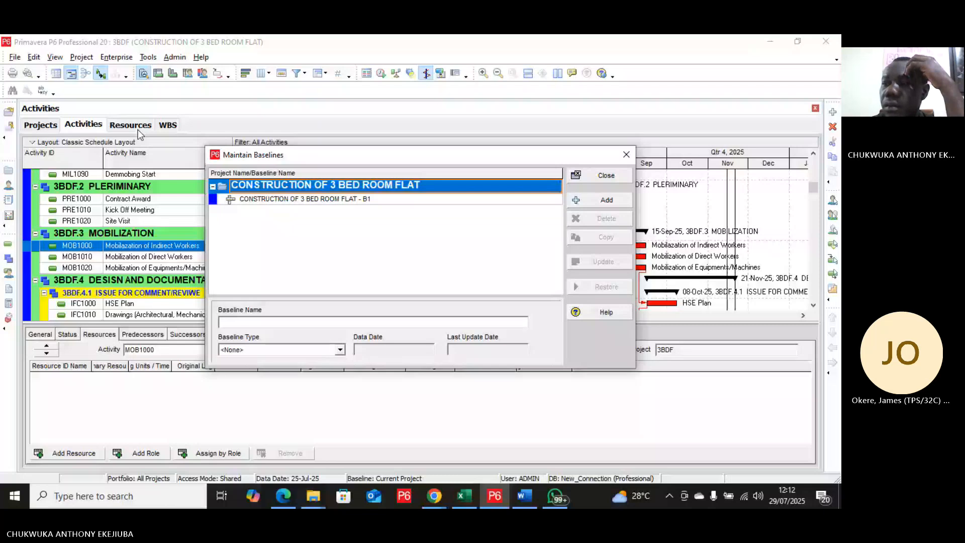
pyautogui.click(600, 177)
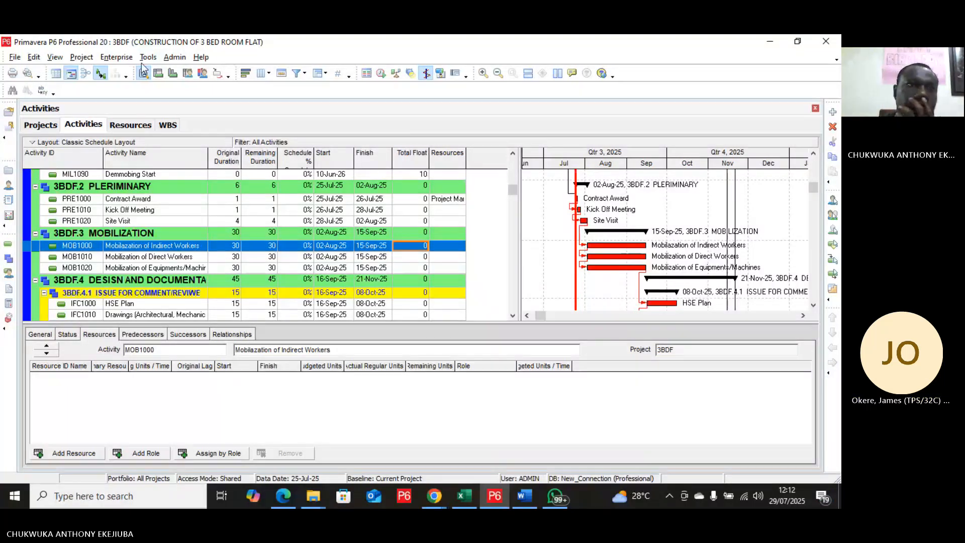
pyautogui.click(81, 56)
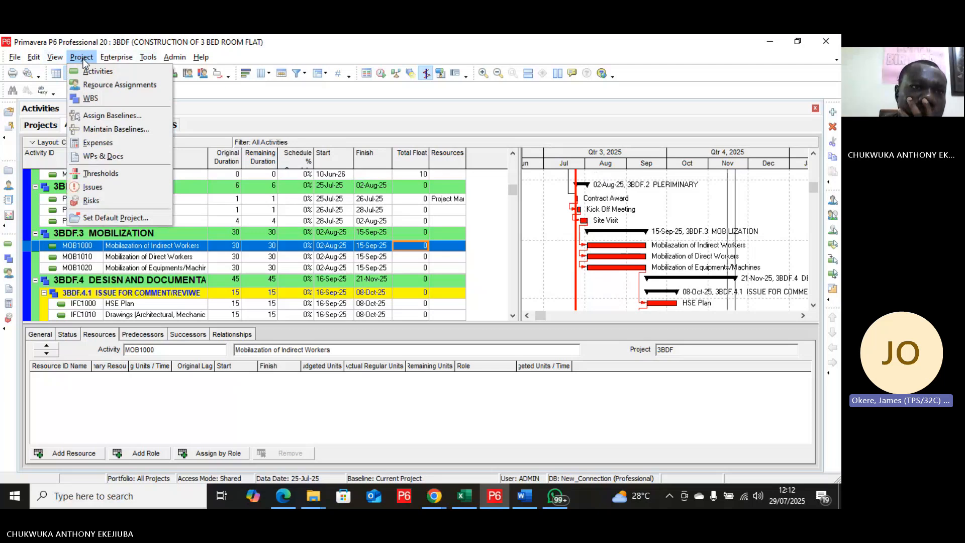
pyautogui.click(203, 108)
pyautogui.click(49, 124)
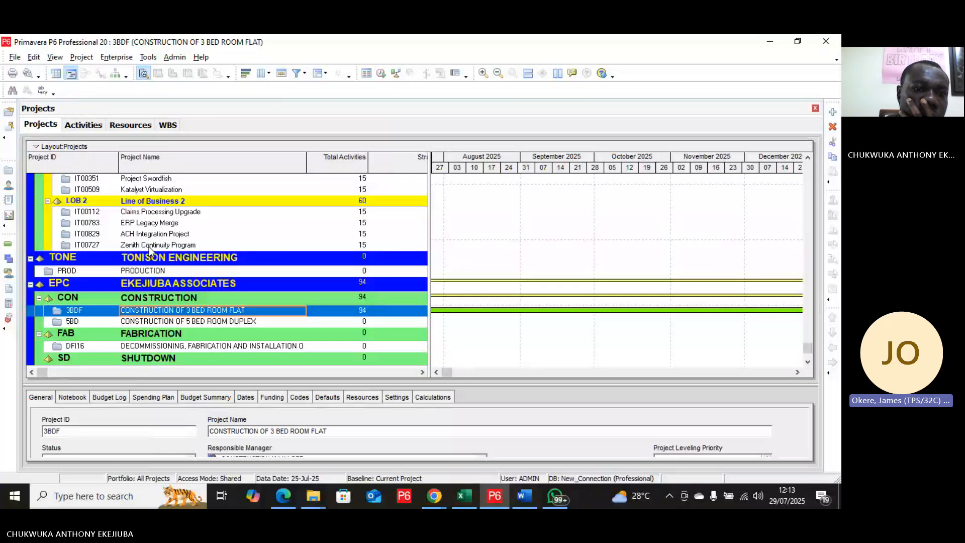
pyautogui.scroll(1, 149, 246)
pyautogui.scroll(-1, 149, 247)
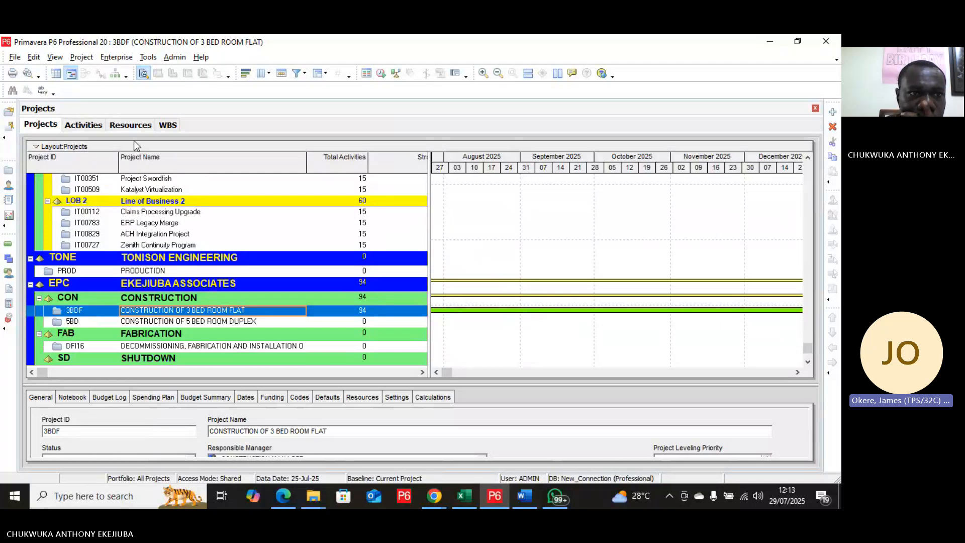
pyautogui.click(100, 124)
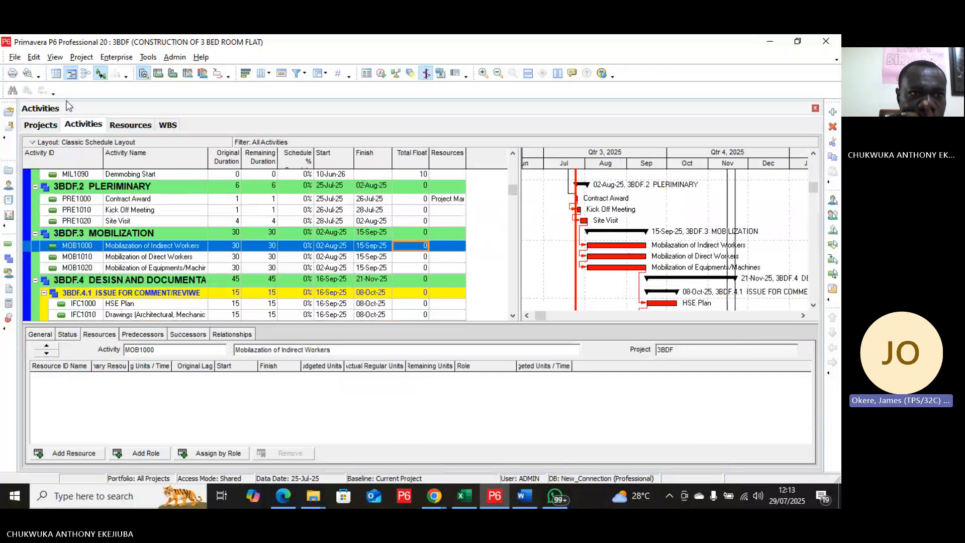
# Step: Assign CONSTRUCTION OF 3 BED ROOM FLAT - B1 as both the project baseline and the primary user baseline of 3BDF
pyautogui.click(87, 58)
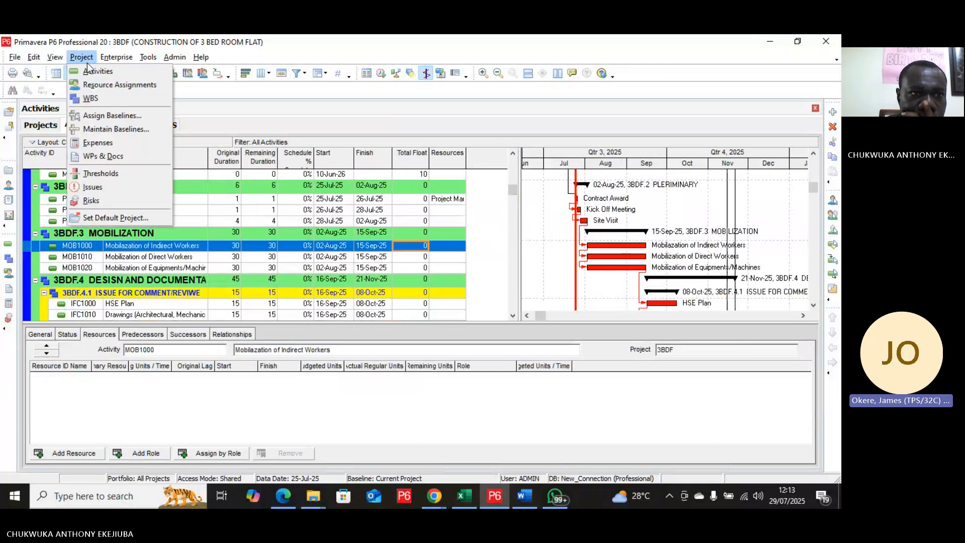
pyautogui.click(96, 117)
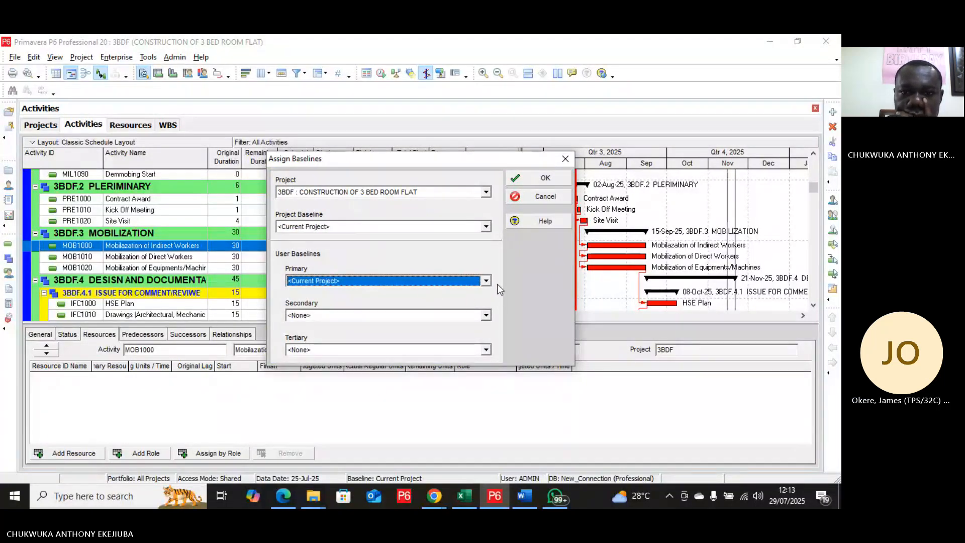
pyautogui.click(486, 282)
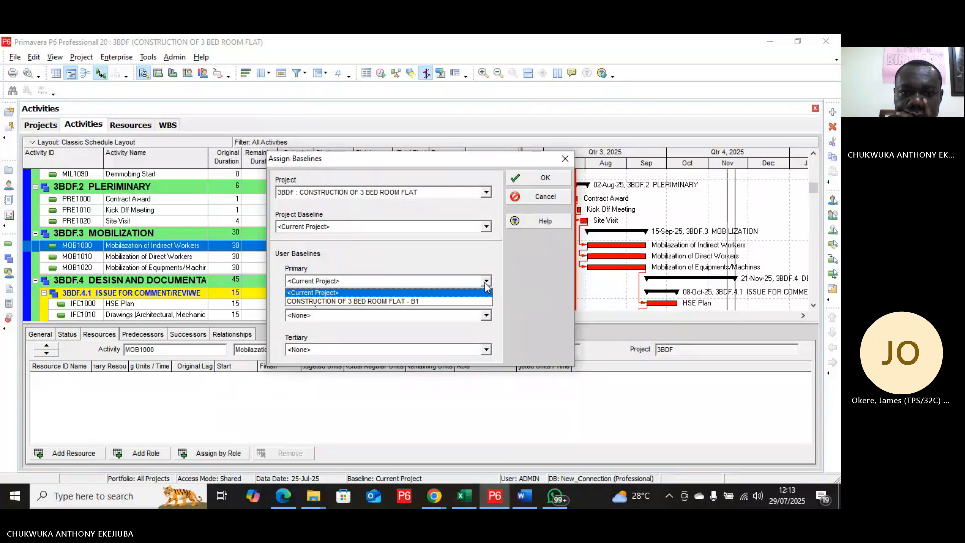
pyautogui.click(485, 285)
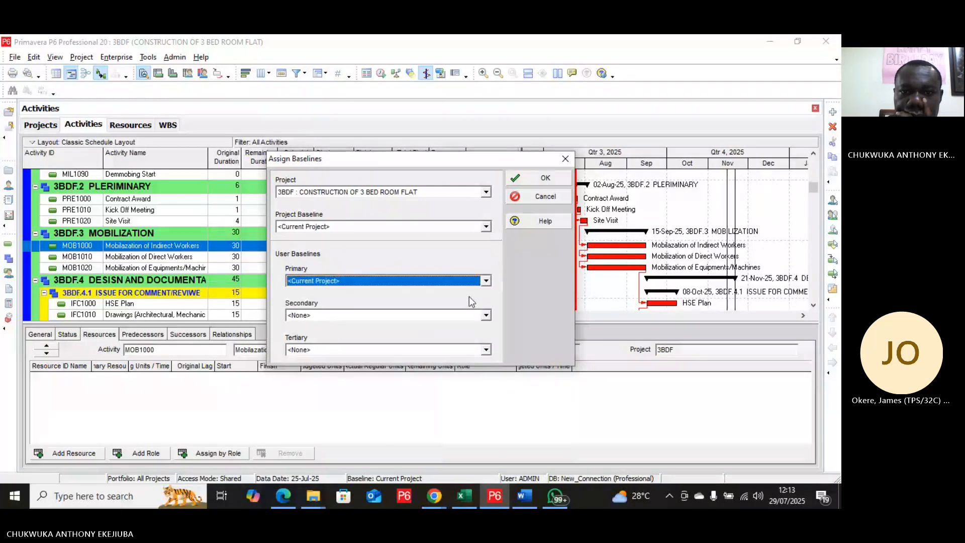
pyautogui.click(484, 316)
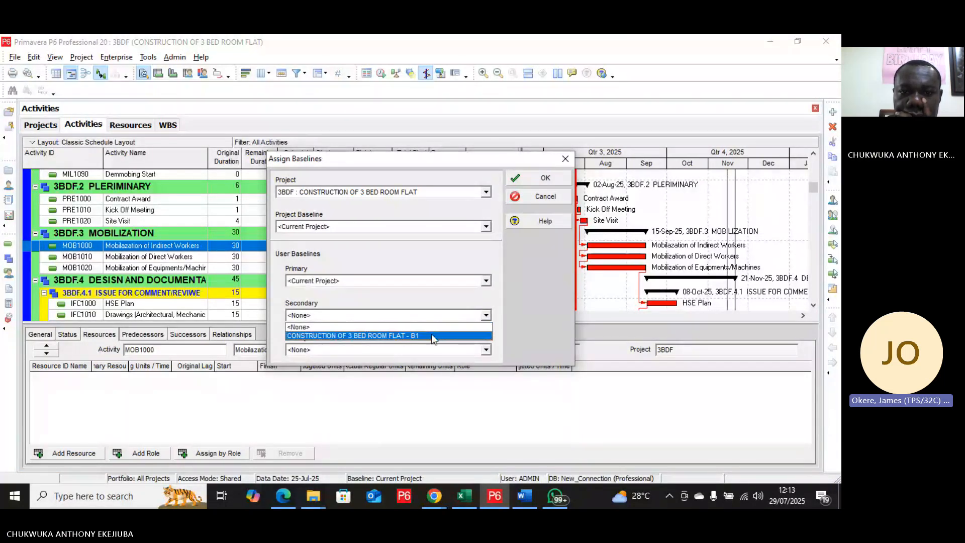
pyautogui.click(486, 317)
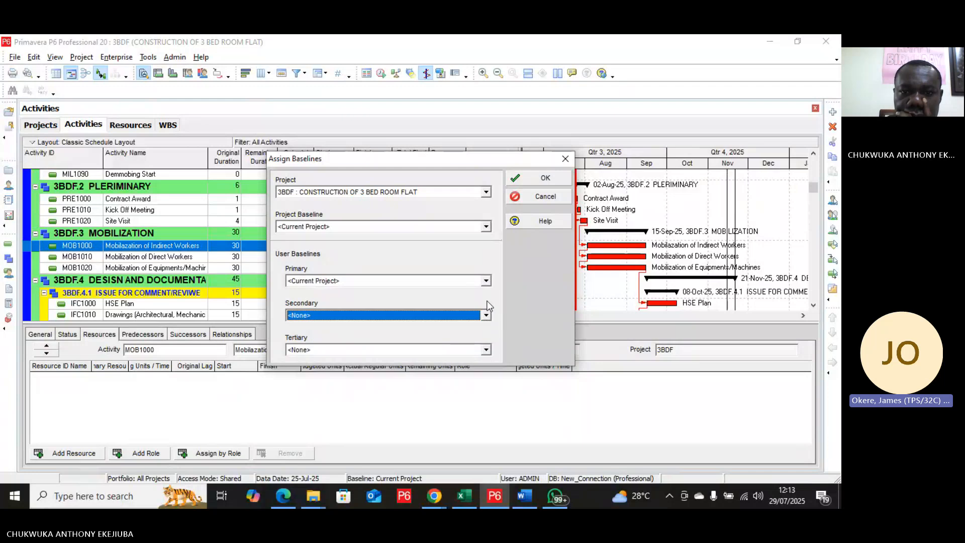
pyautogui.click(486, 282)
pyautogui.click(458, 301)
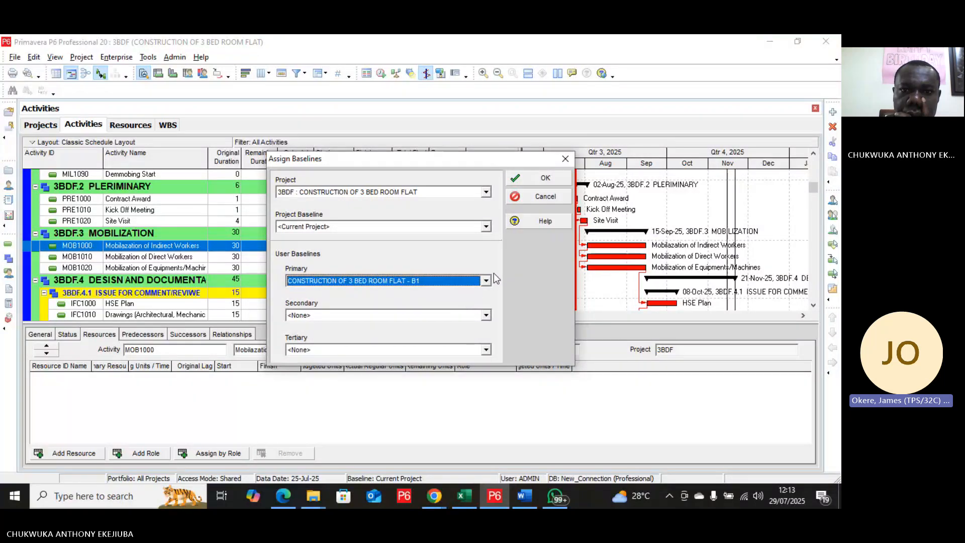
pyautogui.click(487, 231)
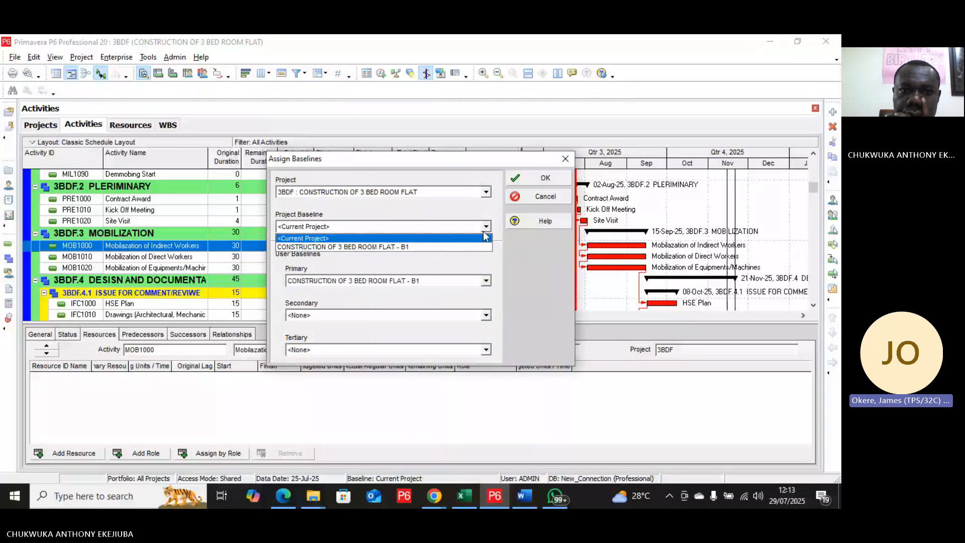
pyautogui.click(454, 248)
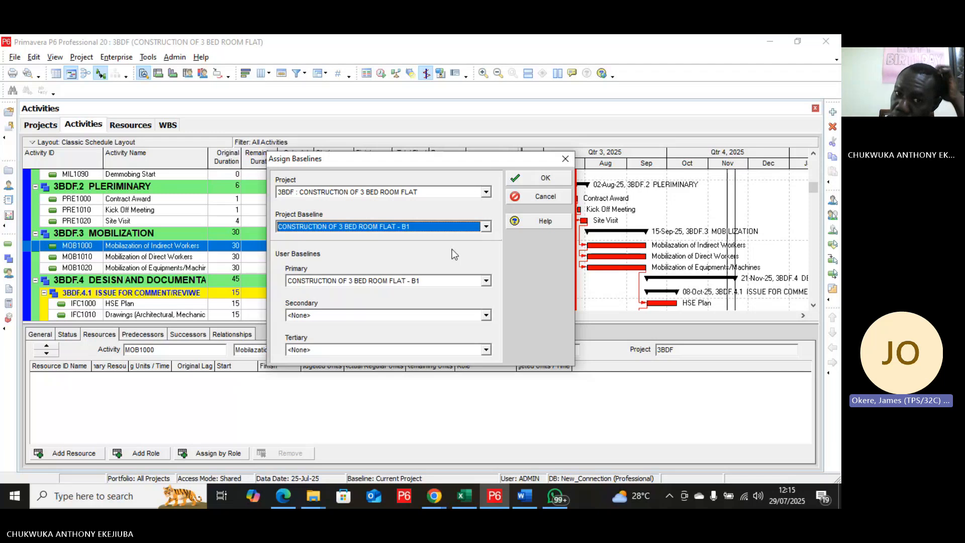
pyautogui.click(545, 178)
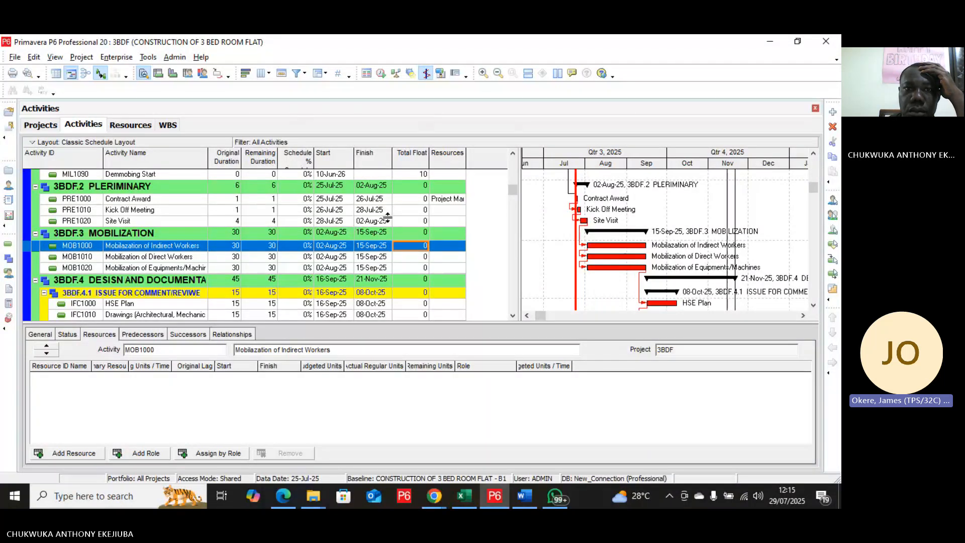
# Step: Add the BL Project Start date field to the activity table's selected columns
pyautogui.rightClick(411, 208)
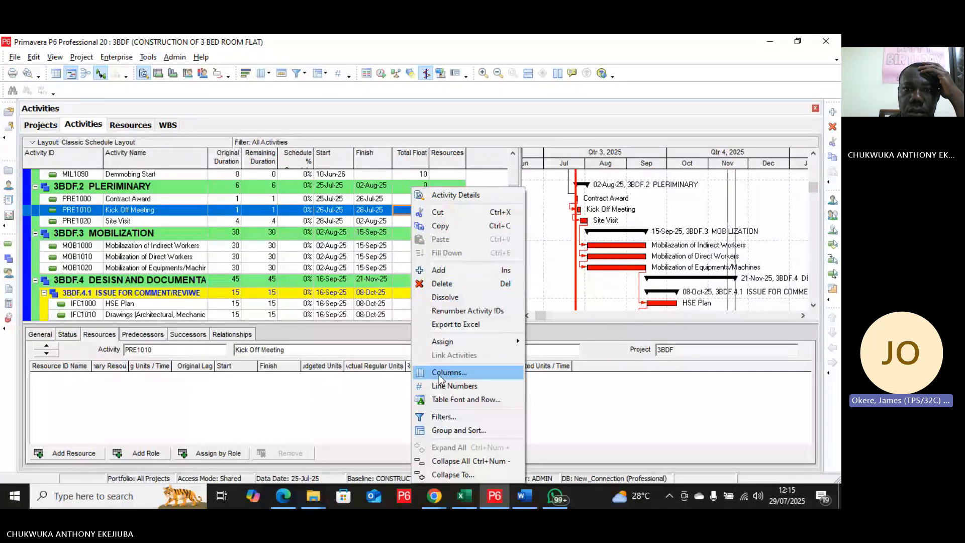
pyautogui.click(440, 374)
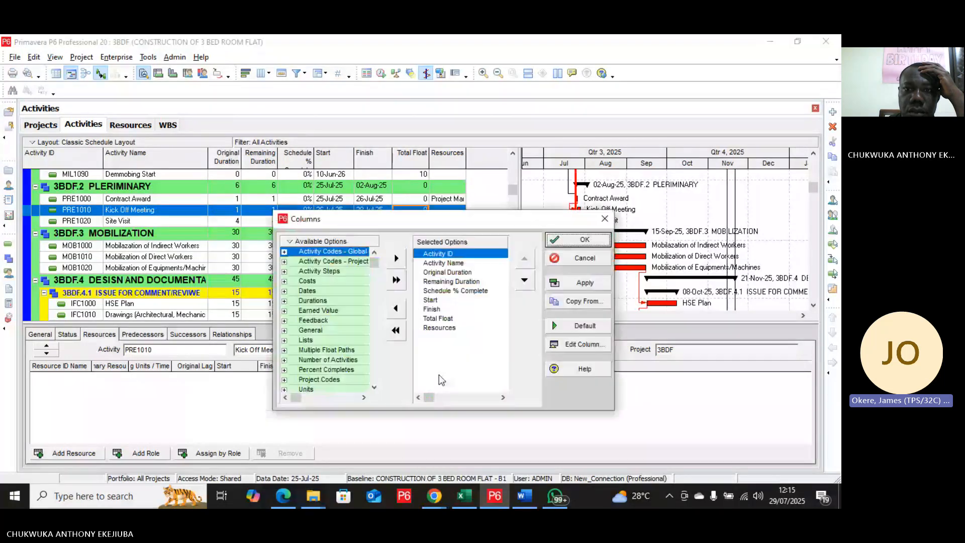
pyautogui.doubleClick(330, 291)
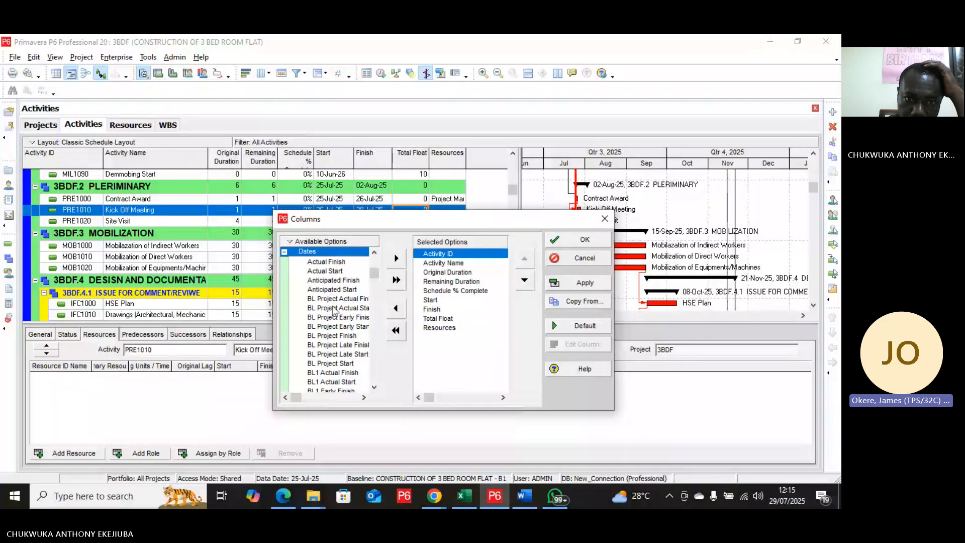
pyautogui.scroll(-2, 337, 327)
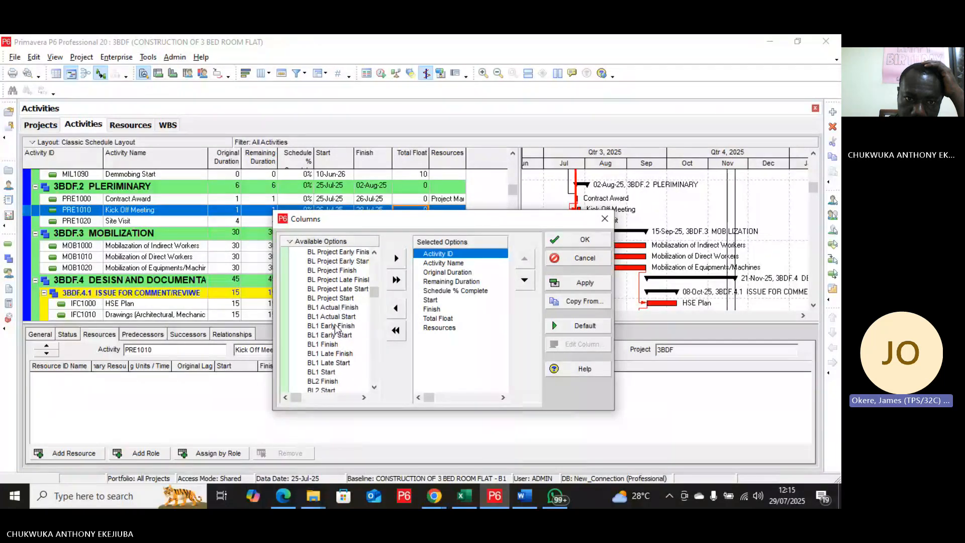
pyautogui.click(341, 299)
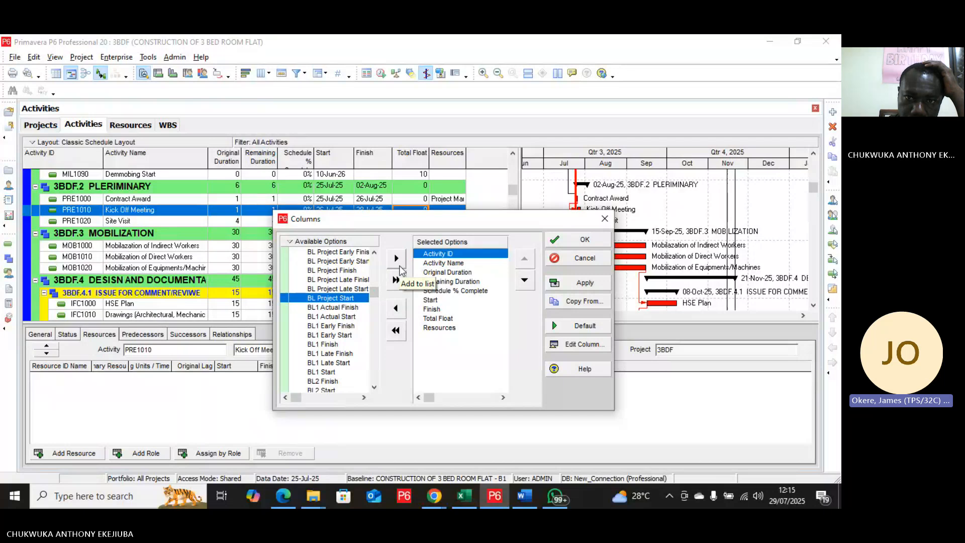
pyautogui.click(400, 266)
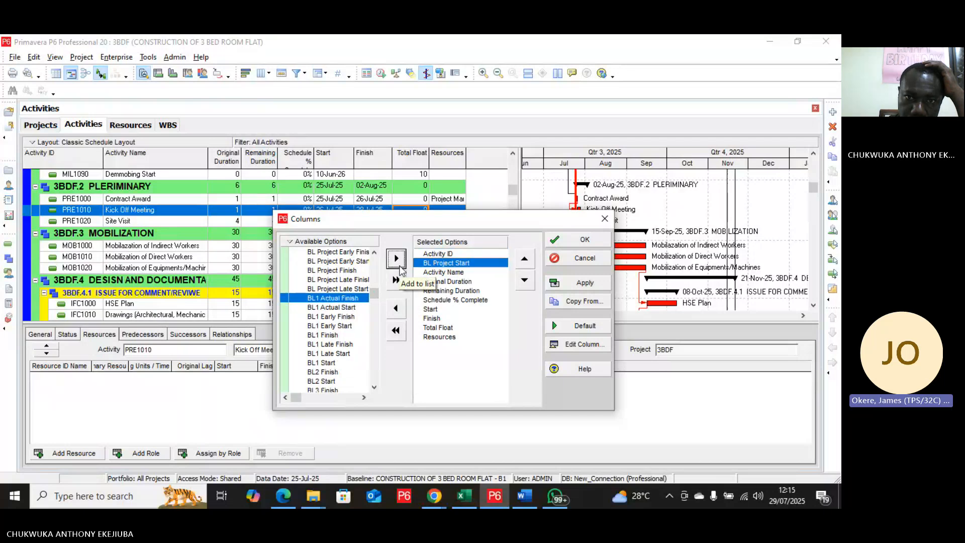
# Step: Reorder the selected columns so that BL Project Start comes directly after Finish
pyautogui.click(526, 286)
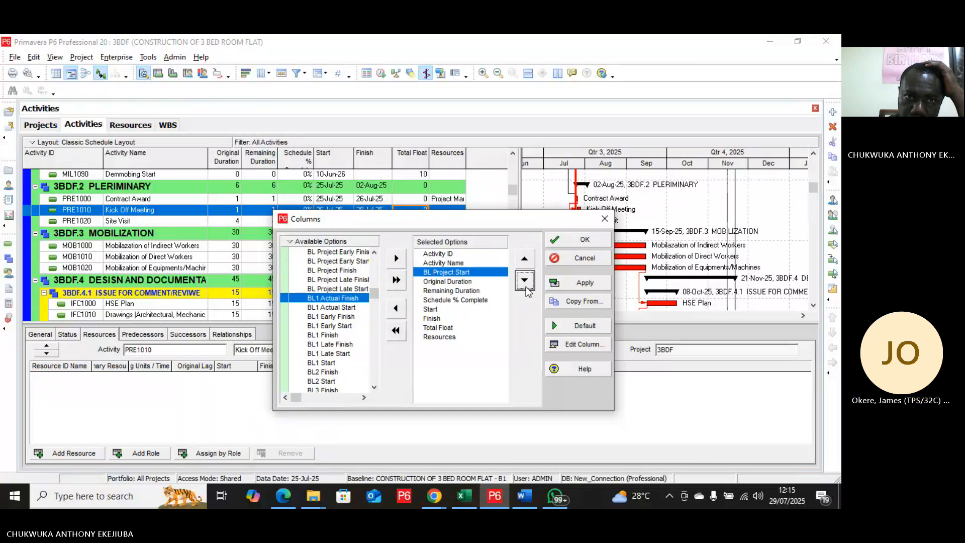
pyautogui.click(526, 286)
pyautogui.click(526, 287)
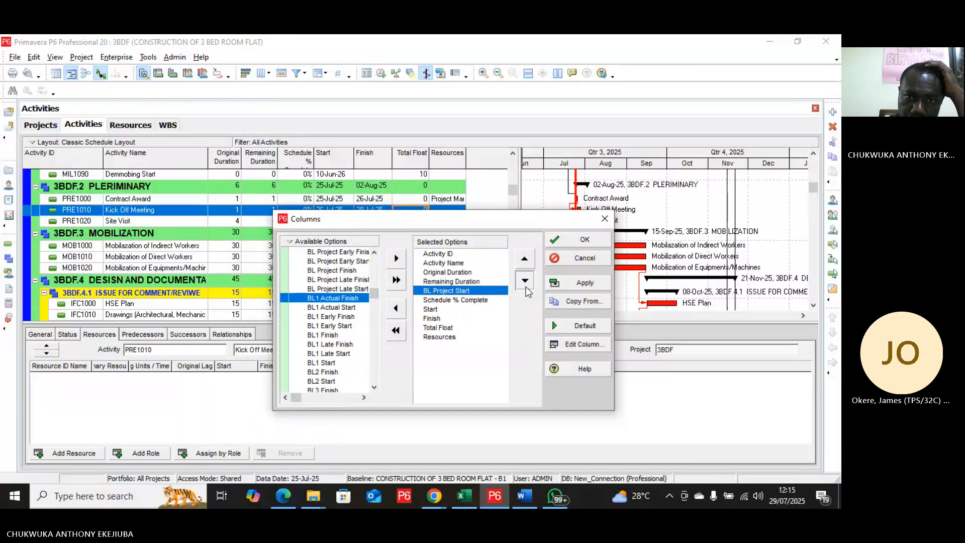
pyautogui.click(526, 288)
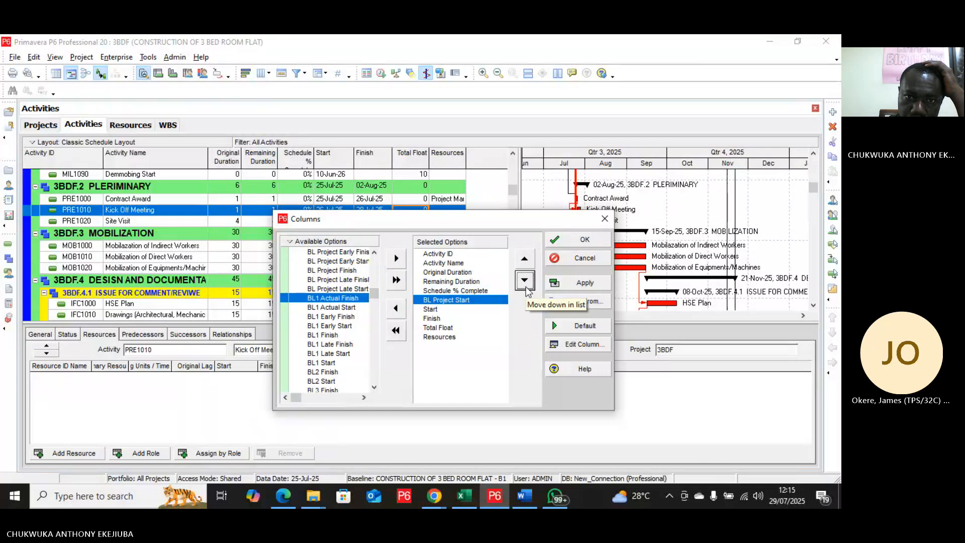
pyautogui.click(526, 288)
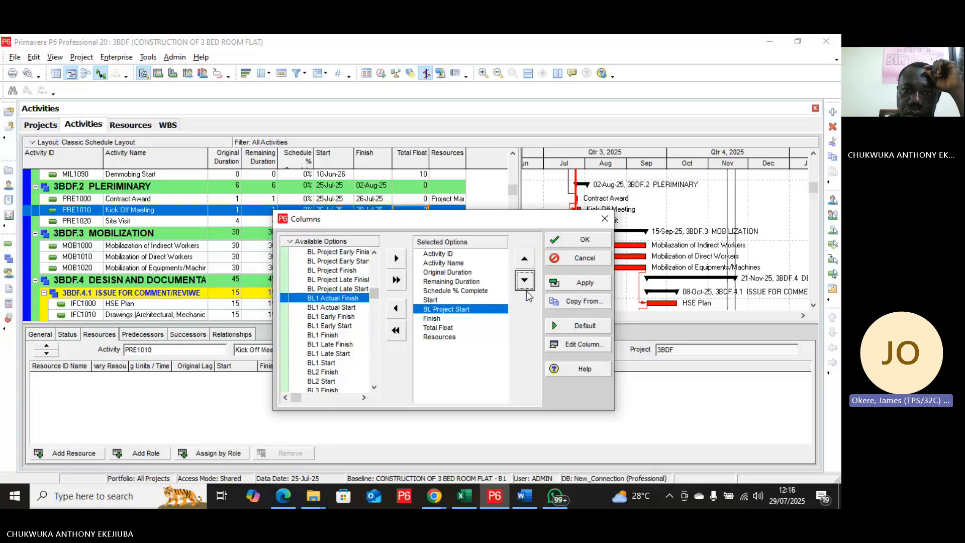
pyautogui.click(524, 284)
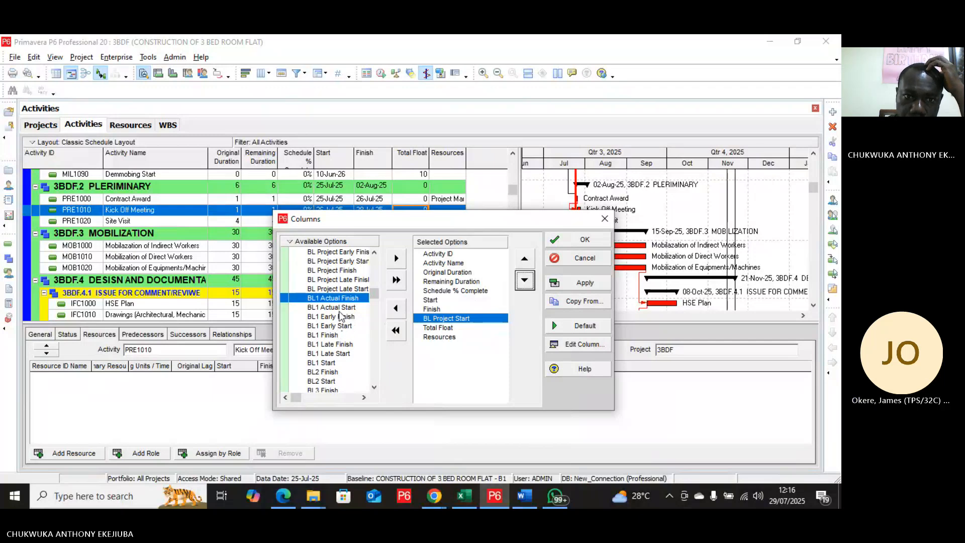
# Step: Add the BL Project Finish date column after BL Project Start and apply the column changes to the activity table
pyautogui.click(342, 273)
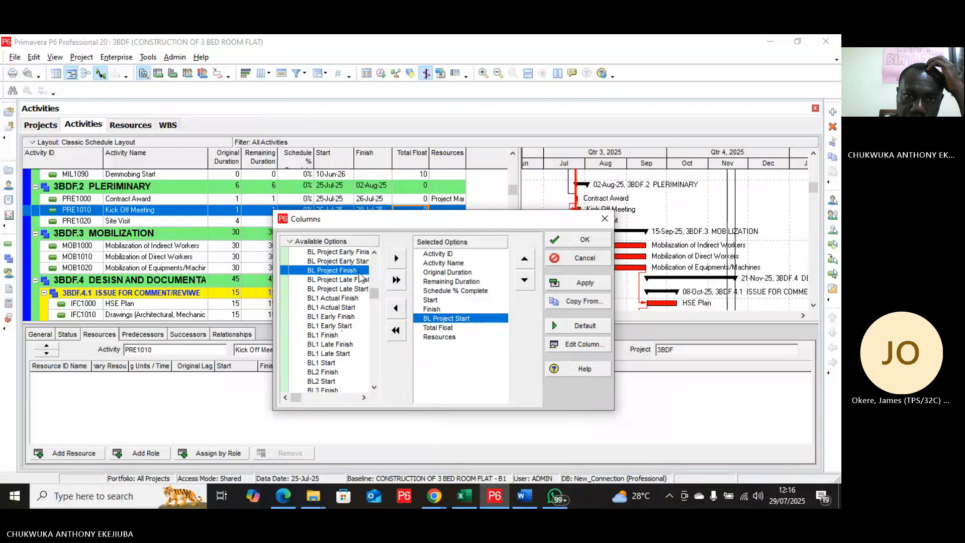
pyautogui.click(397, 258)
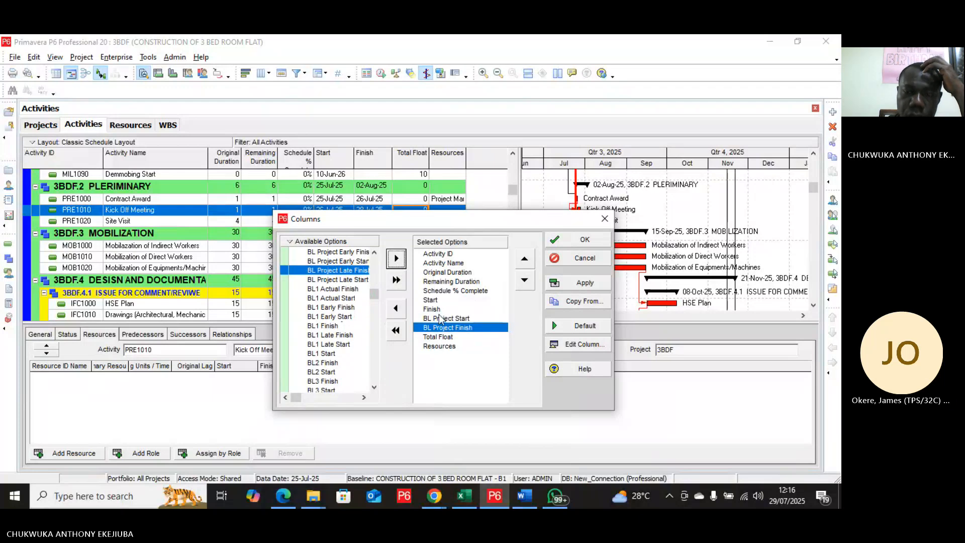
pyautogui.click(585, 280)
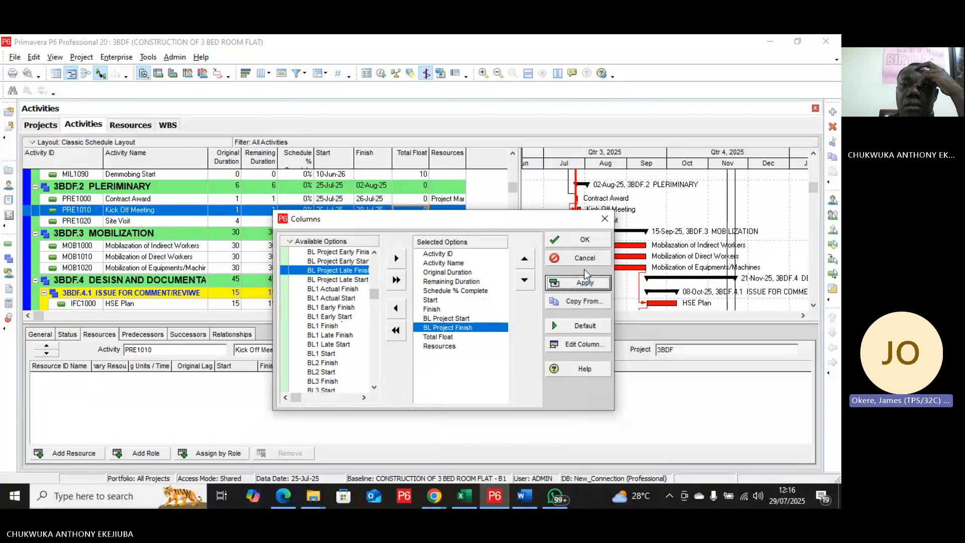
pyautogui.click(590, 240)
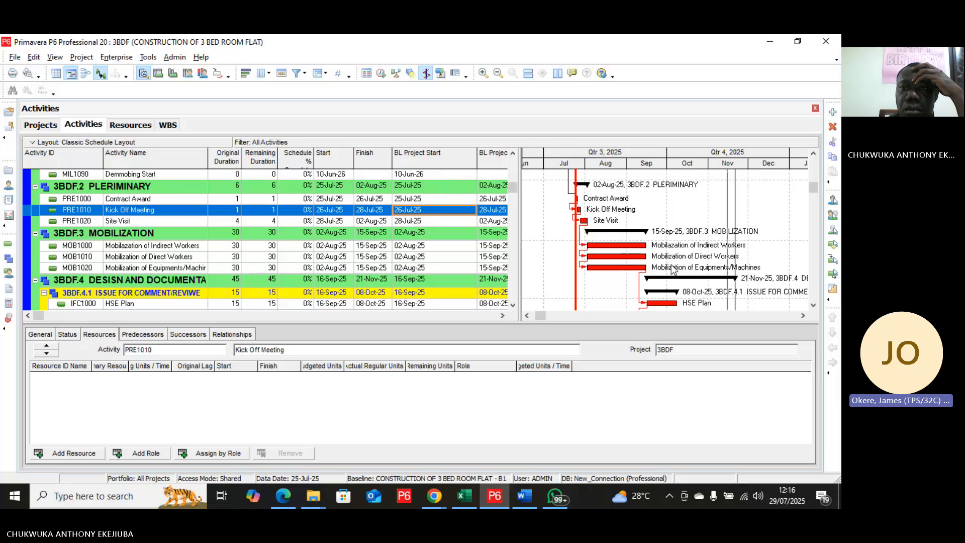
# Step: Widen the Gantt chart area, turn on display of the Primary Baseline bar, and check the bars across the activities
pyautogui.moveTo(518, 270); pyautogui.dragTo(472, 272)
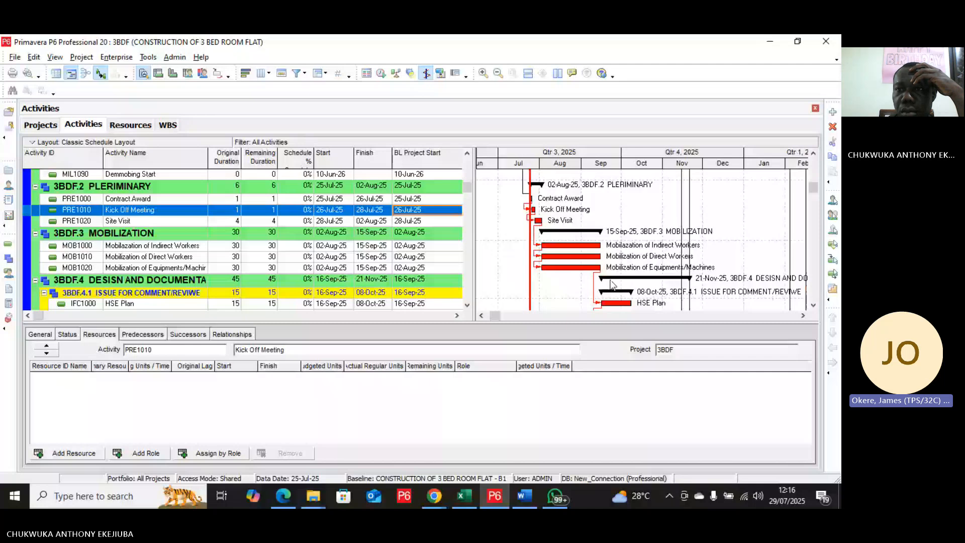
pyautogui.scroll(-1, 612, 285)
pyautogui.rightClick(717, 232)
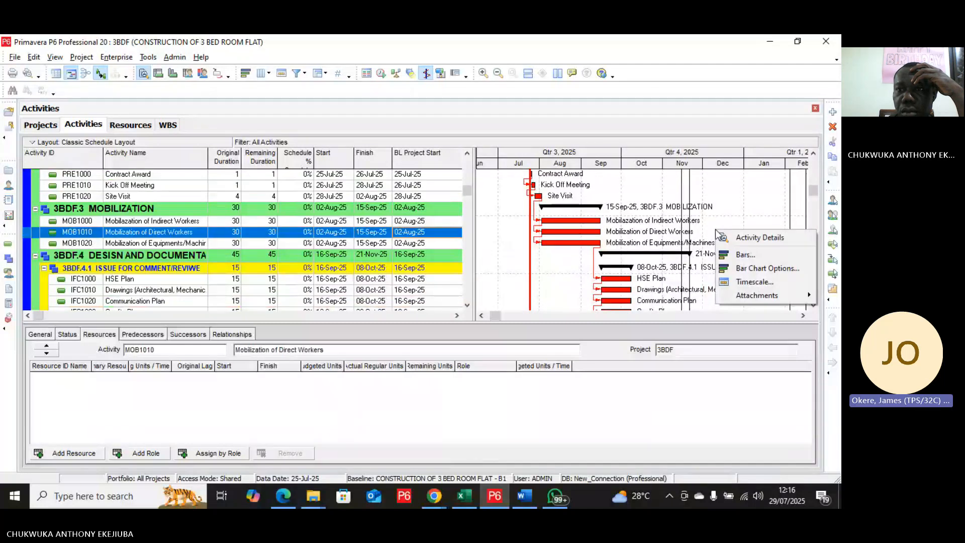
pyautogui.click(746, 256)
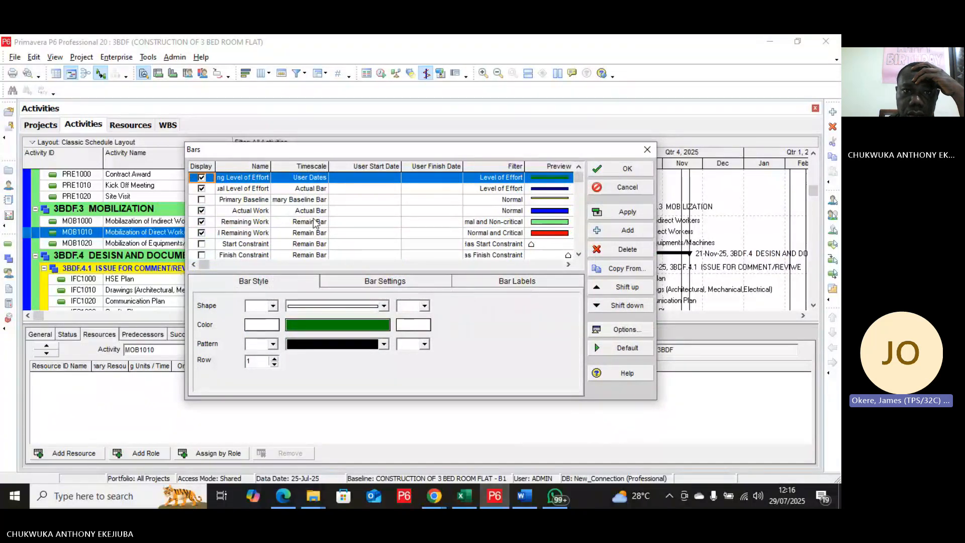
pyautogui.click(202, 202)
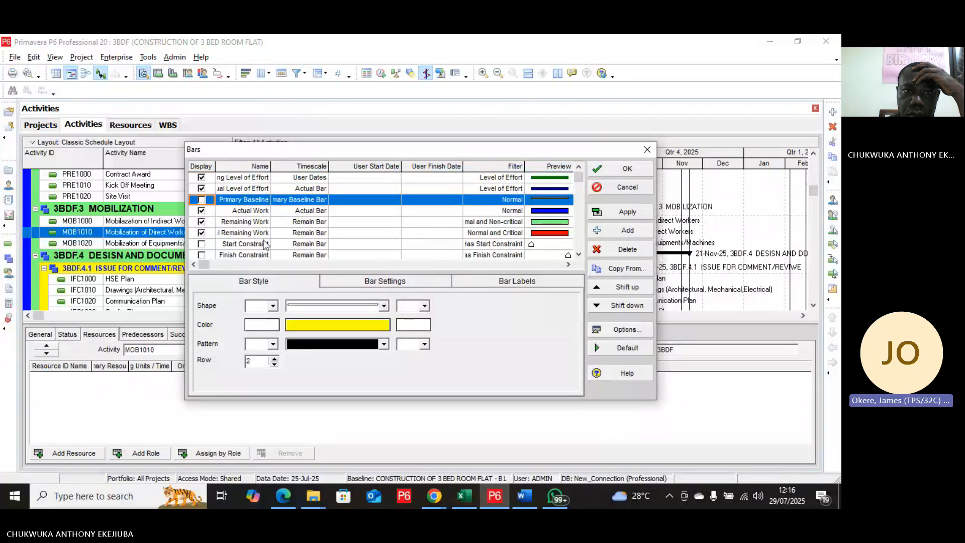
pyautogui.click(207, 202)
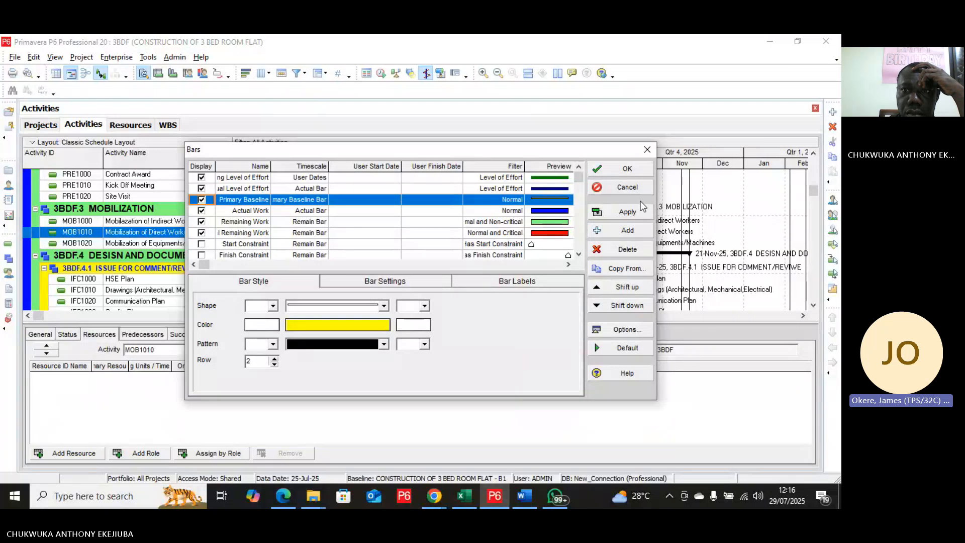
pyautogui.click(630, 213)
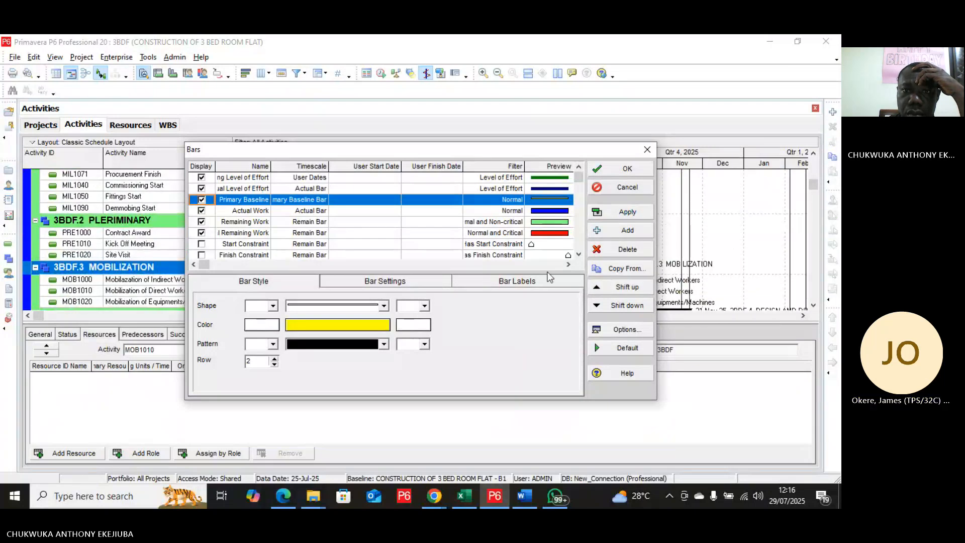
pyautogui.click(627, 170)
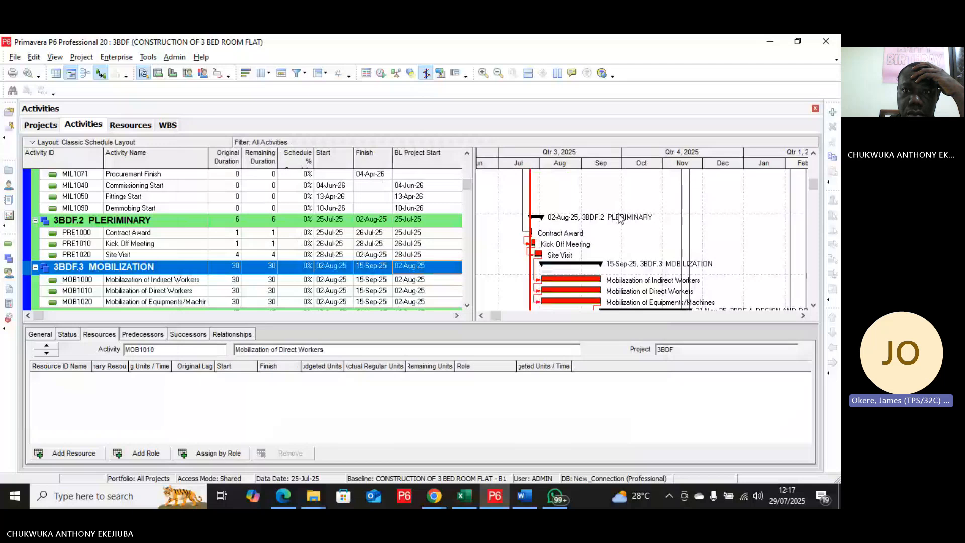
pyautogui.scroll(-4, 617, 221)
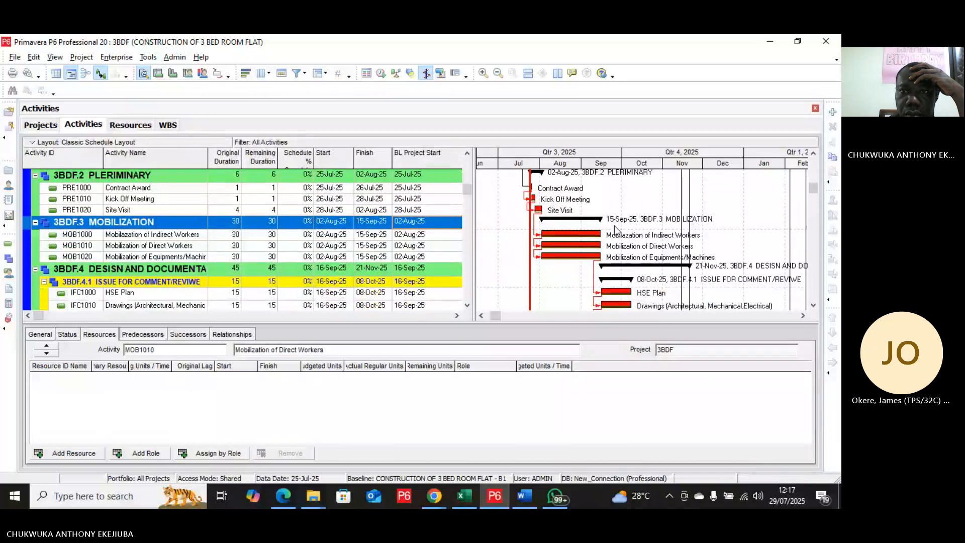
pyautogui.scroll(-5, 614, 225)
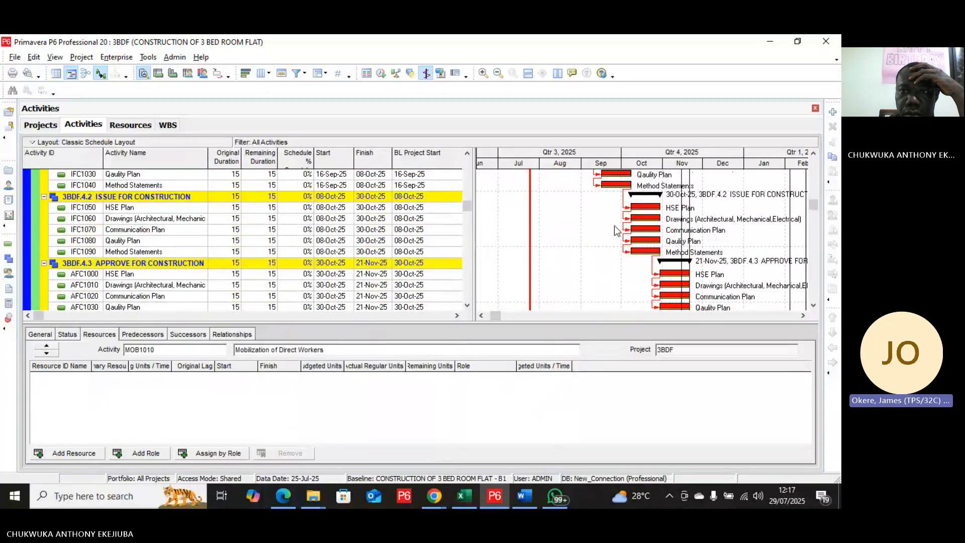
pyautogui.scroll(-1, 618, 231)
pyautogui.scroll(5, 617, 231)
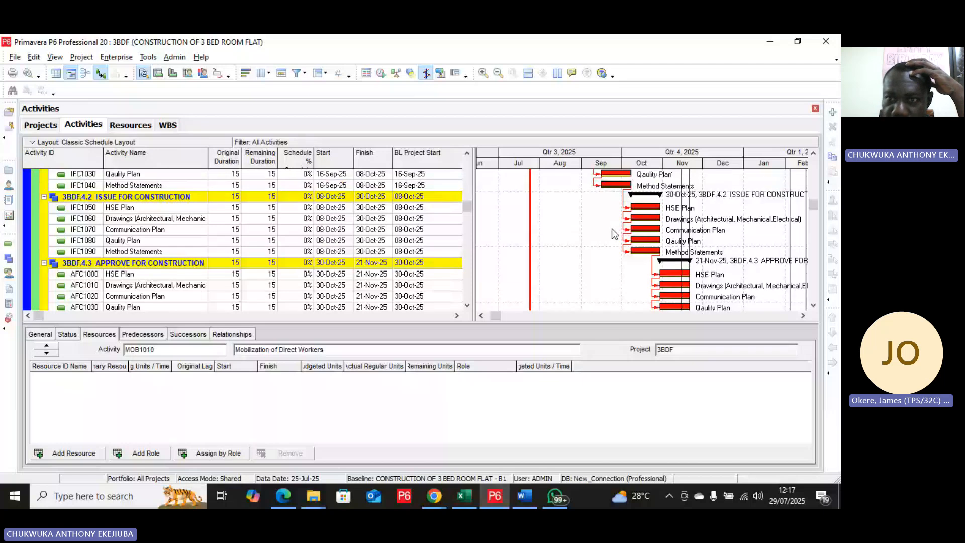
# Step: Preview the printout of the activity schedule and bring up its page setup options
pyautogui.scroll(1, 614, 233)
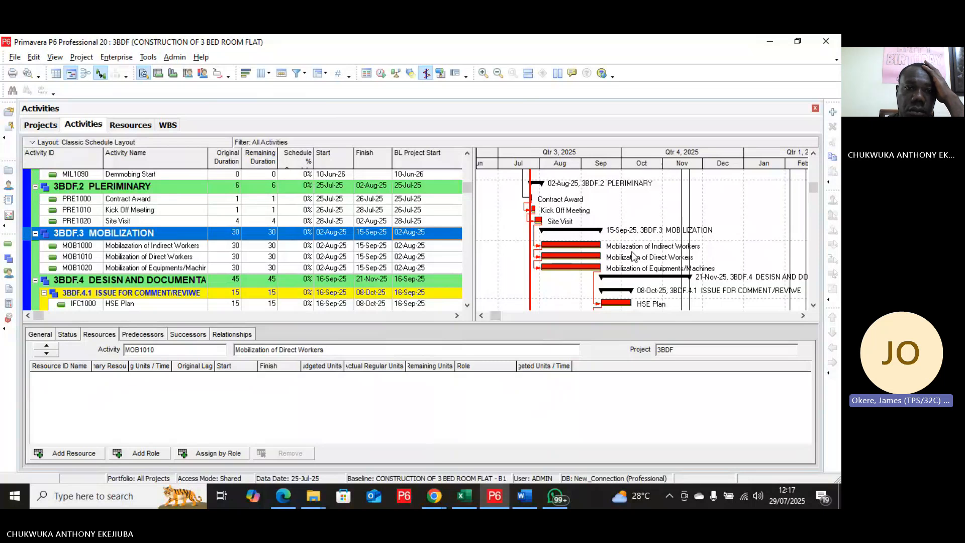
pyautogui.scroll(1, 634, 257)
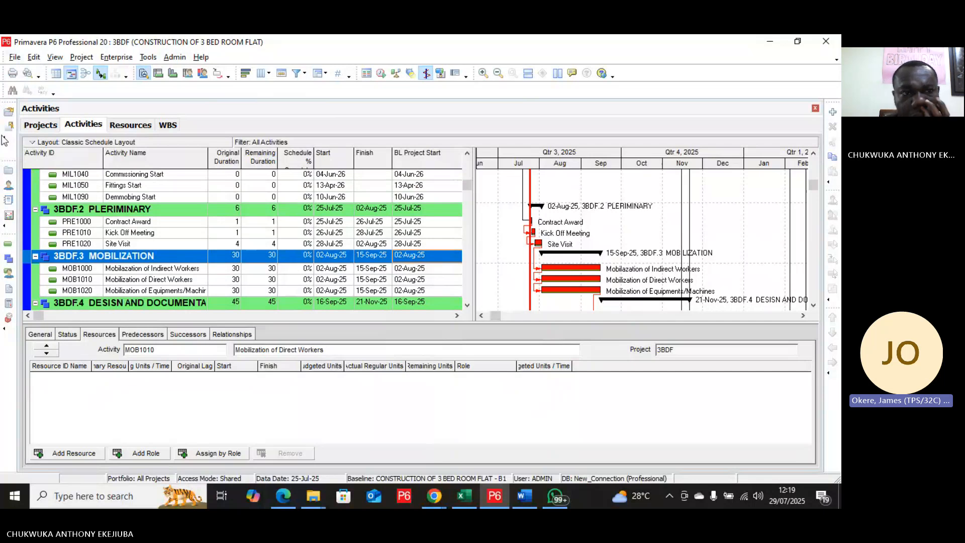
pyautogui.click(13, 58)
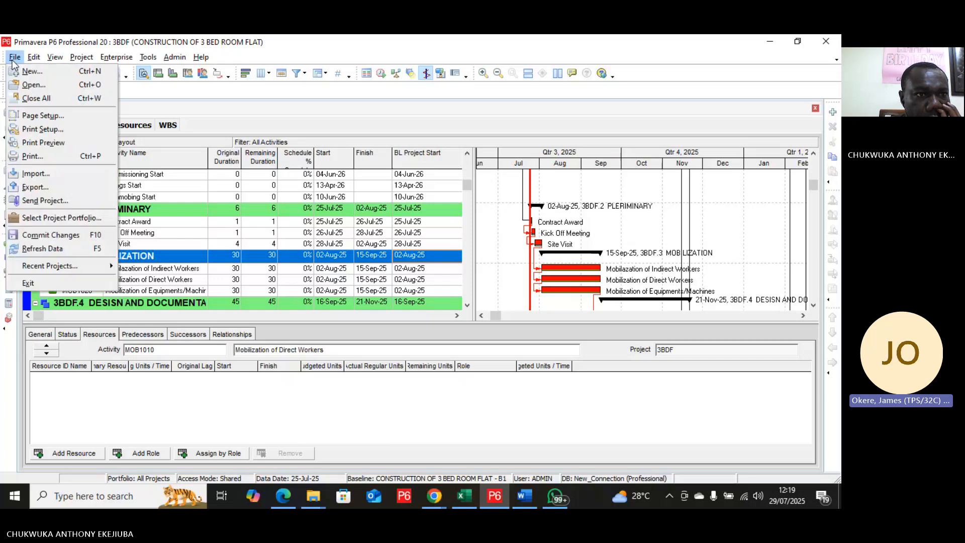
pyautogui.click(32, 143)
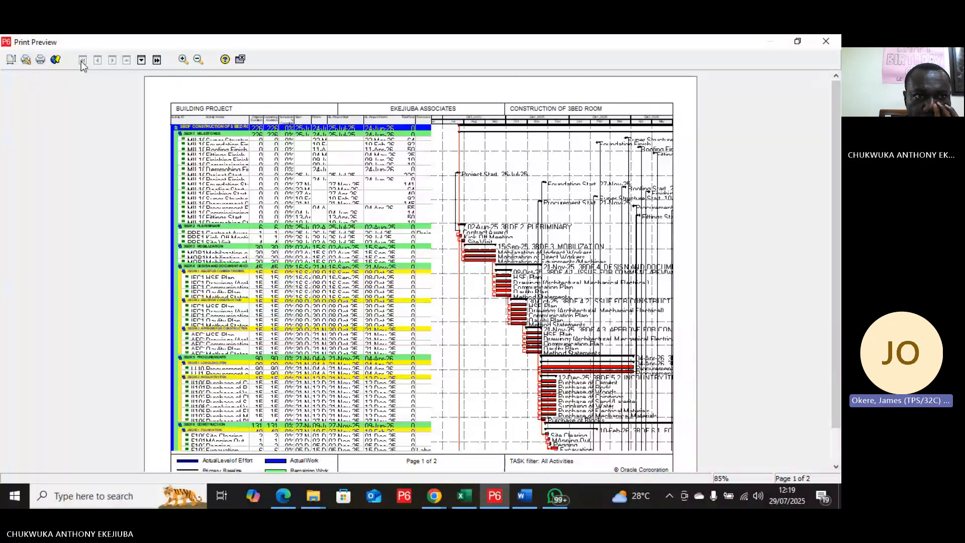
pyautogui.click(12, 63)
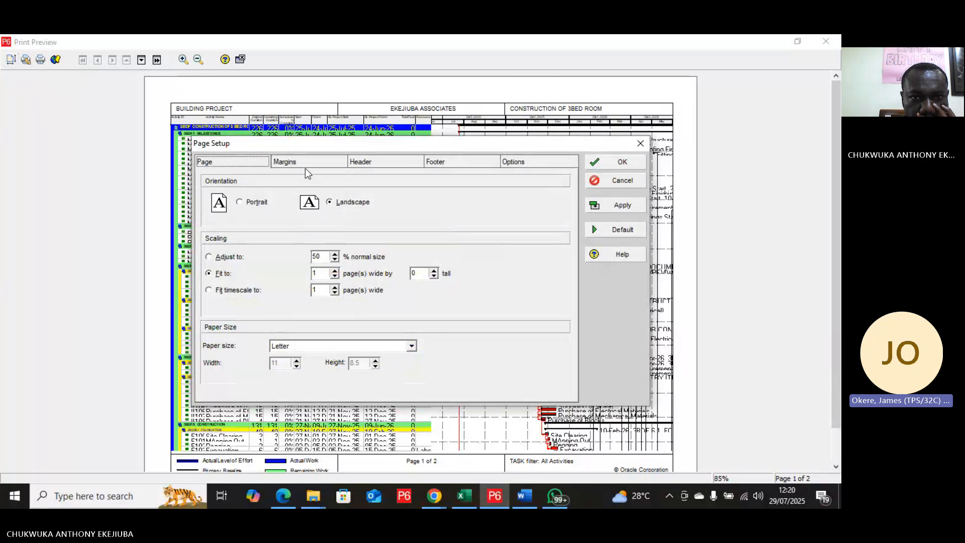
# Step: Scale the printout to 90% of normal size, apply it and inspect the preview behind the page setup dialog
pyautogui.click(334, 253)
pyautogui.click(334, 254)
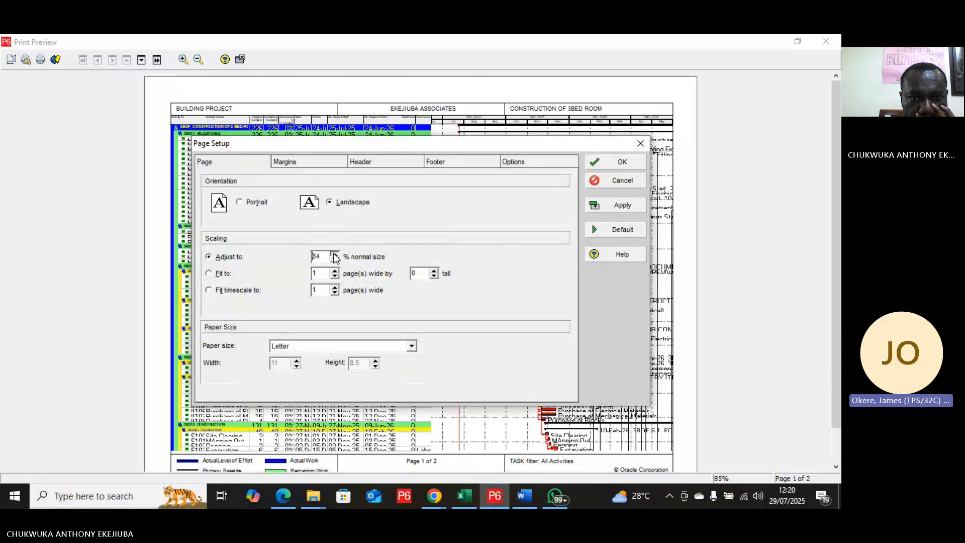
pyautogui.click(335, 254)
pyautogui.click(324, 256)
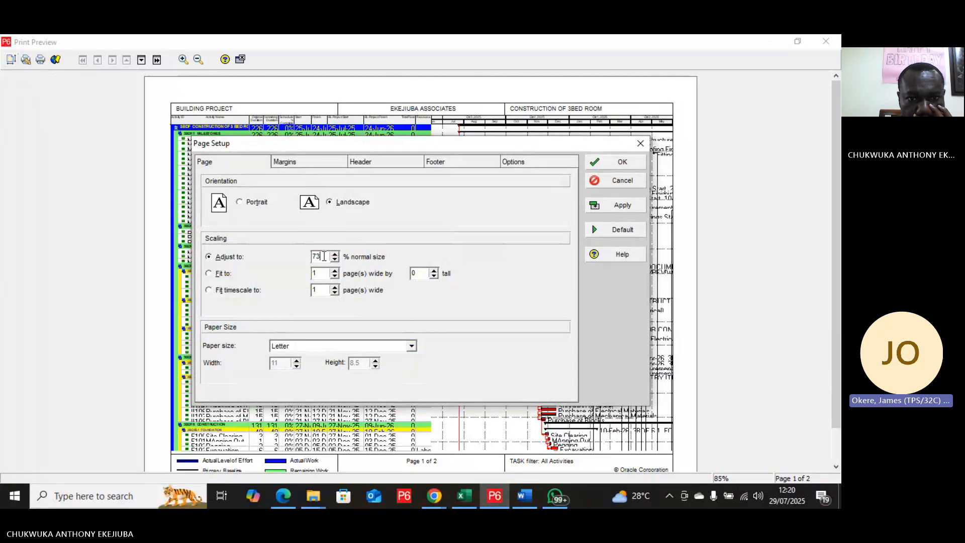
pyautogui.press('BackSpace')
pyautogui.press('BackSpace')
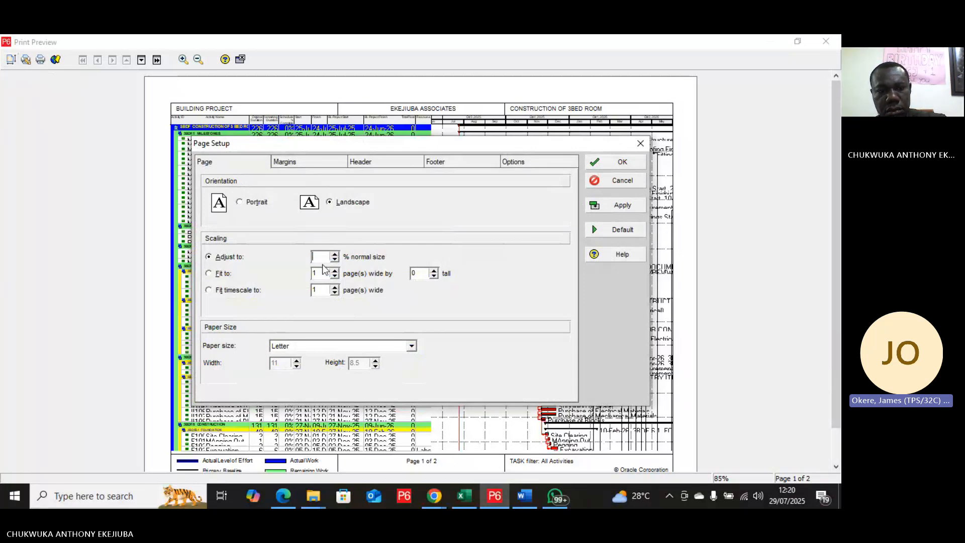
pyautogui.write('90')
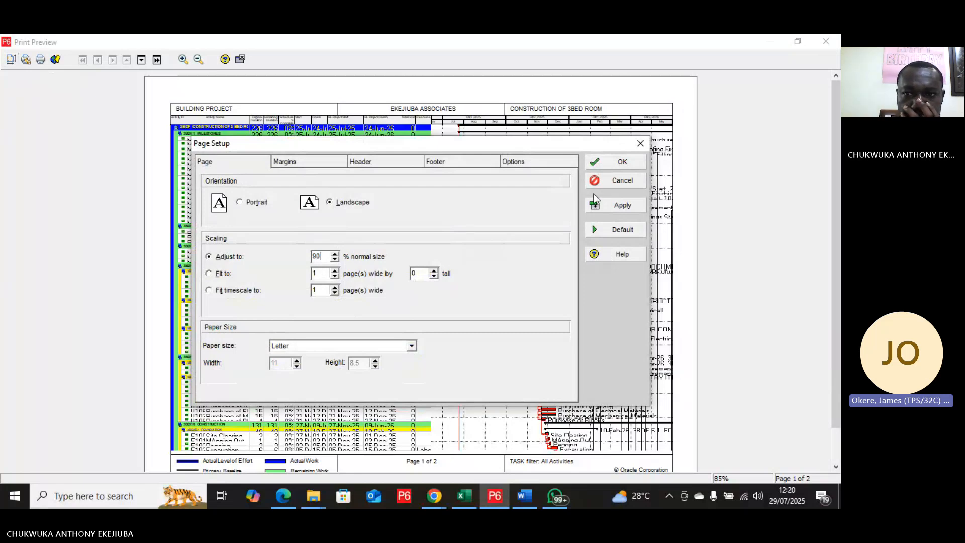
pyautogui.click(613, 206)
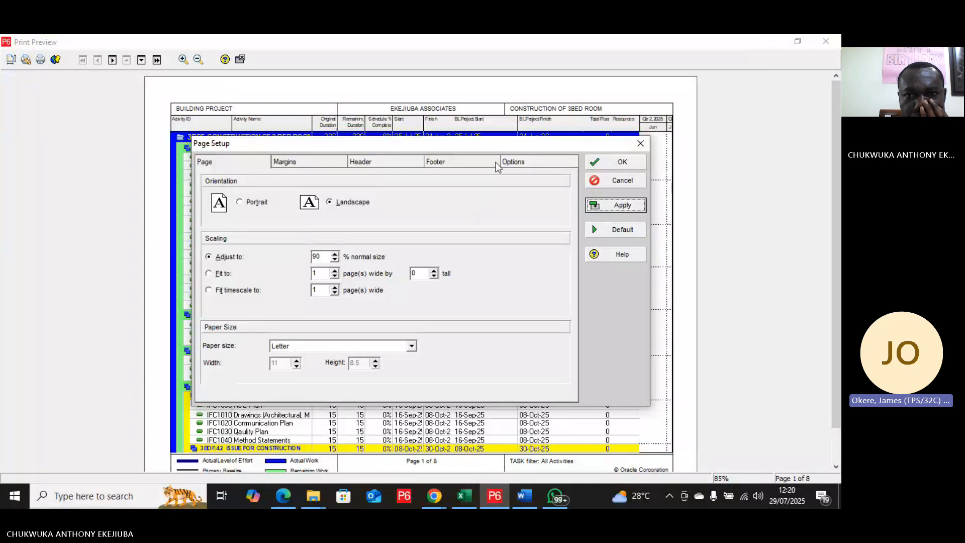
pyautogui.moveTo(501, 145); pyautogui.dragTo(617, 240)
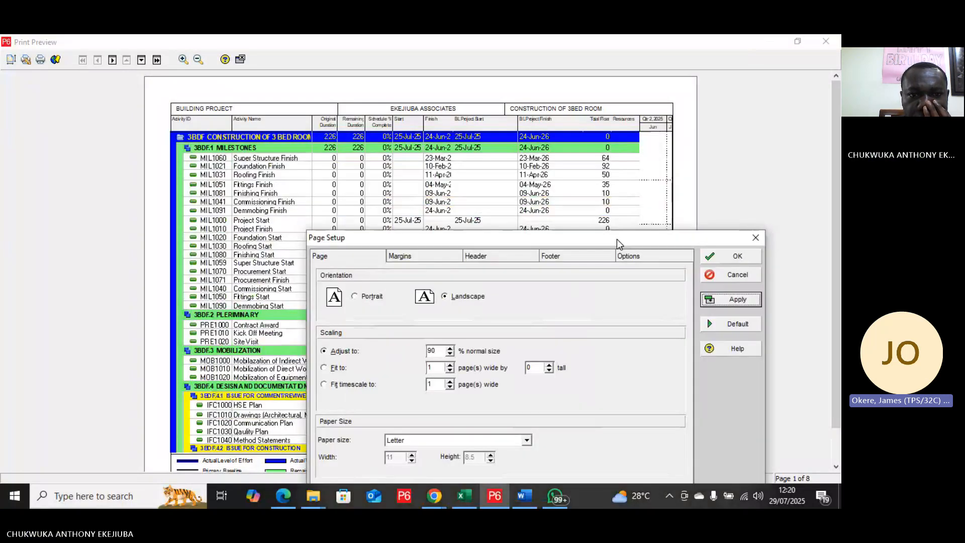
pyautogui.moveTo(617, 239); pyautogui.dragTo(513, 150)
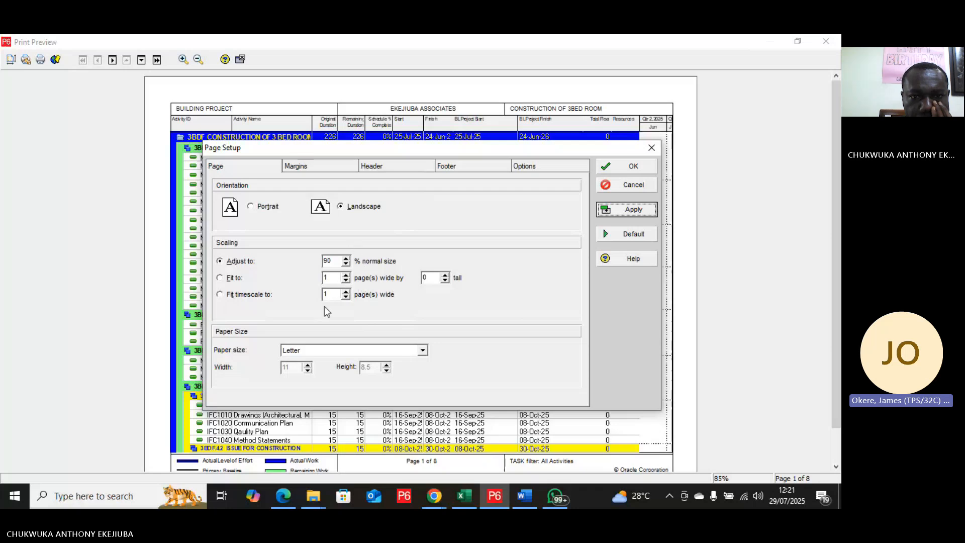
# Step: Set the paper size to A3 and apply it to the print preview
pyautogui.click(425, 351)
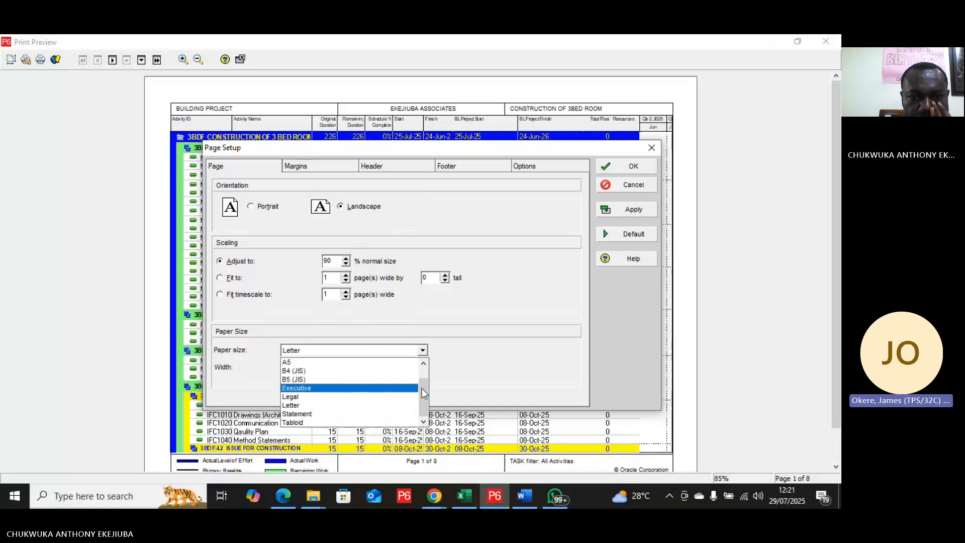
pyautogui.click(424, 363)
pyautogui.click(424, 363)
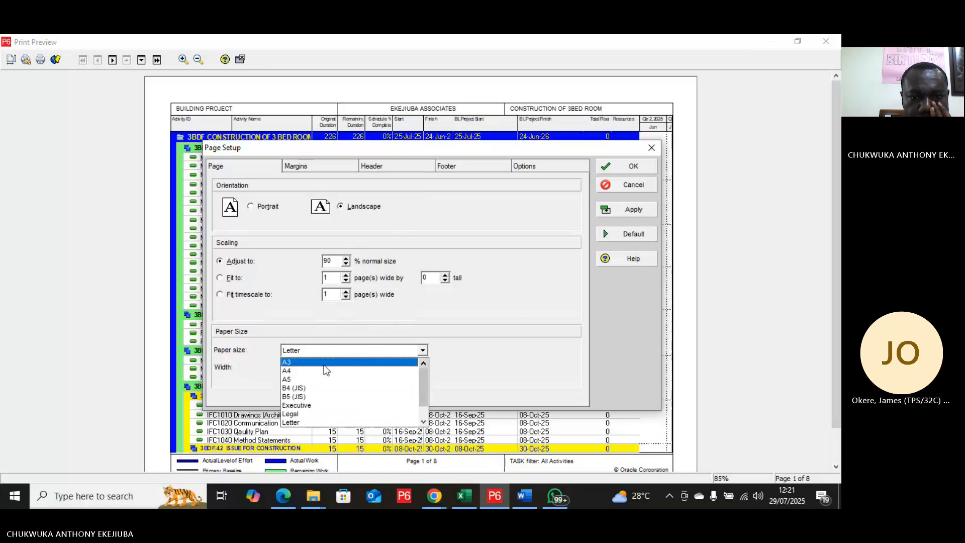
pyautogui.click(325, 363)
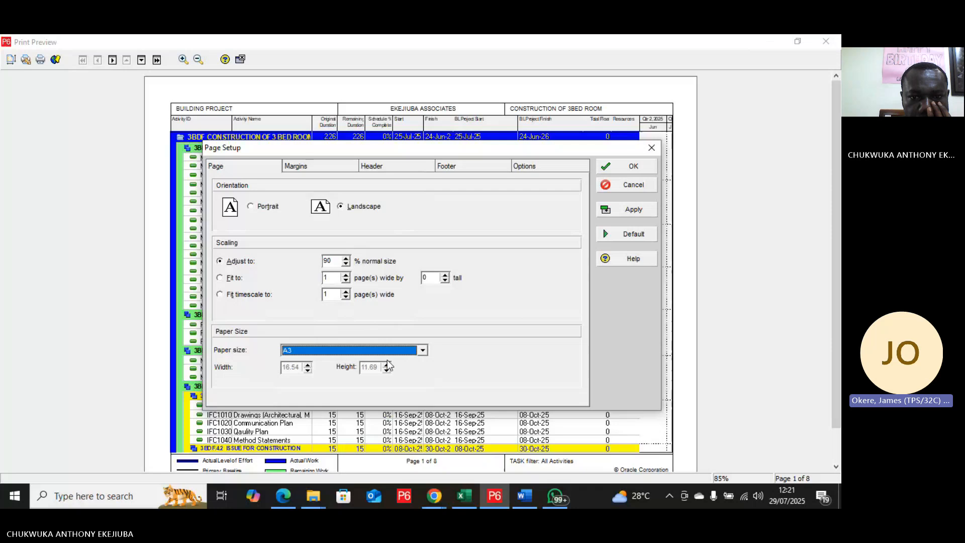
pyautogui.click(632, 211)
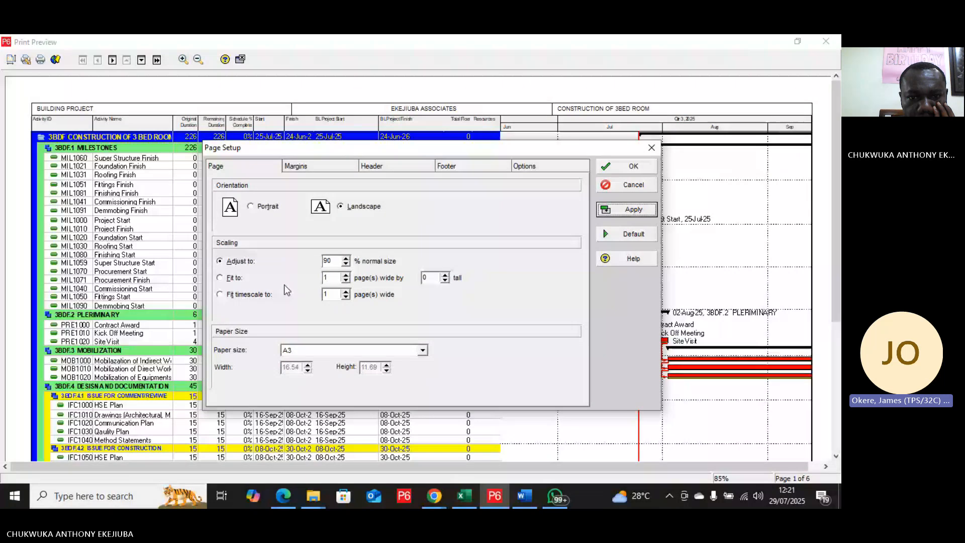
# Step: Fit the printout to 1 page wide by 0 tall, apply it and bring up the margin settings
pyautogui.click(219, 279)
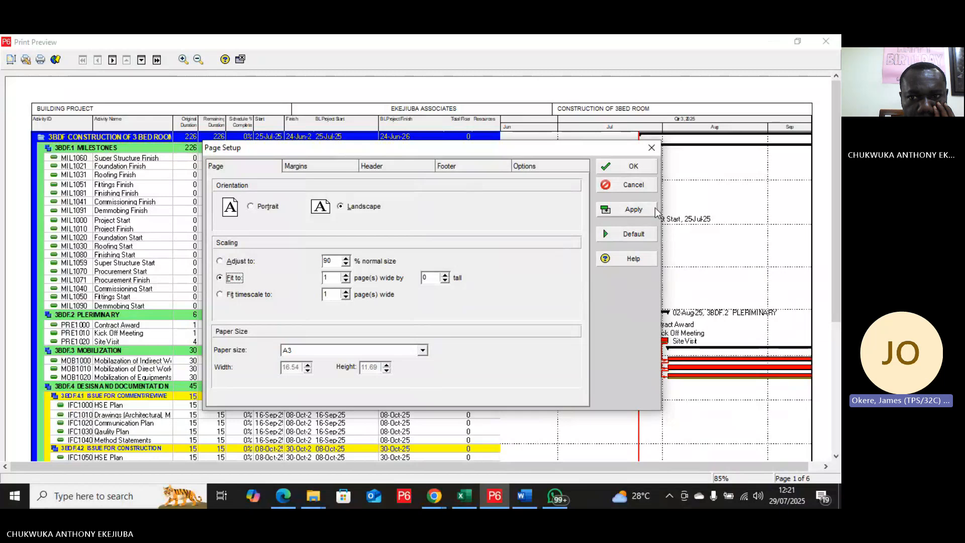
pyautogui.click(629, 215)
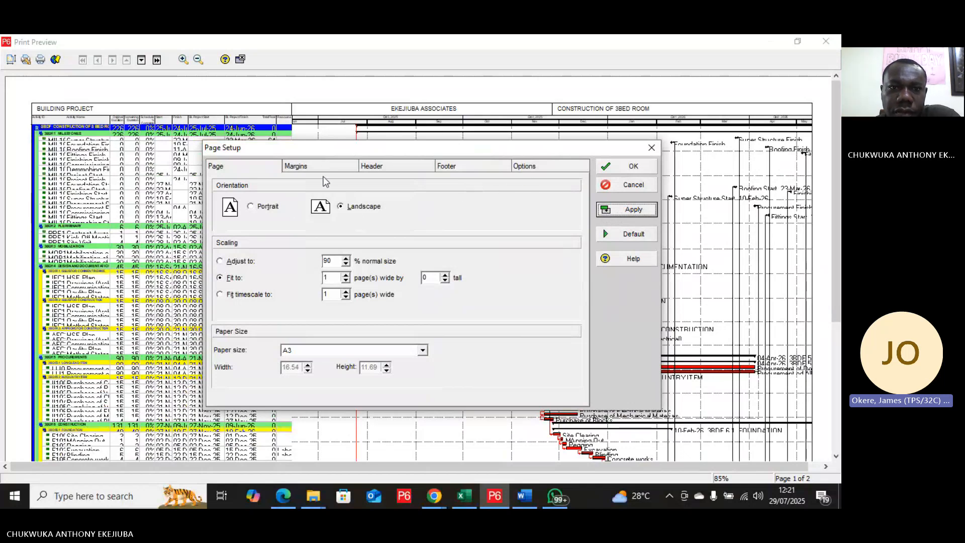
pyautogui.click(324, 168)
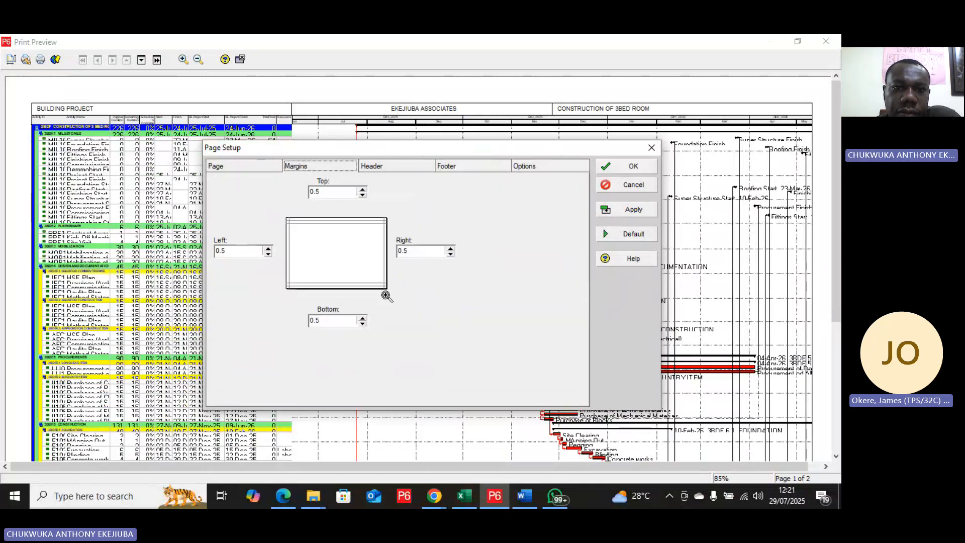
# Step: Try to enter 0.5 as the top page margin
pyautogui.click(362, 190)
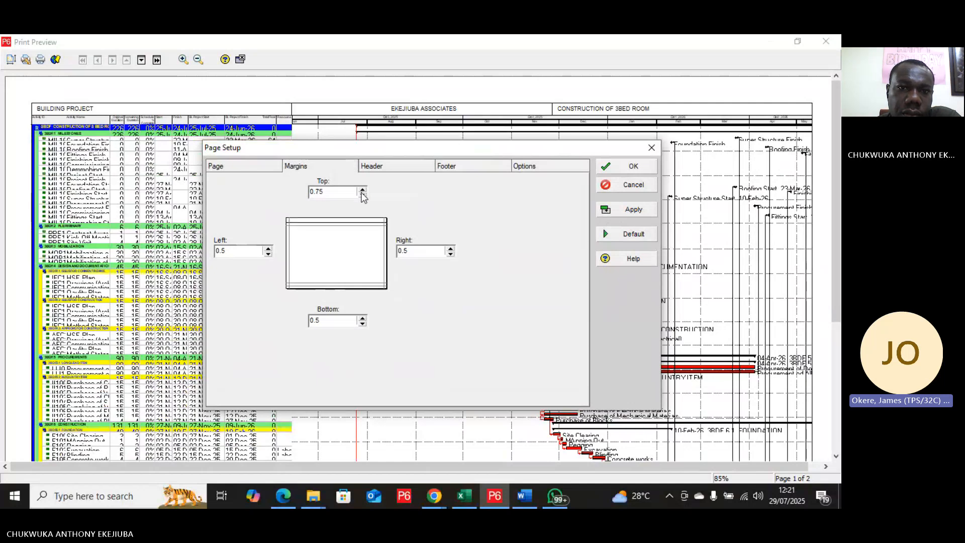
pyautogui.click(362, 195)
pyautogui.click(362, 195)
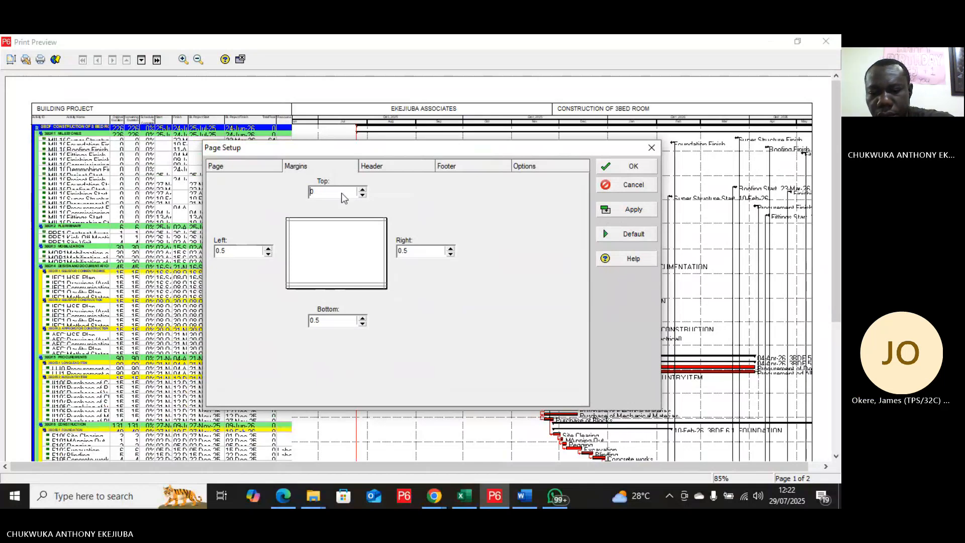
pyautogui.write('2.9225')
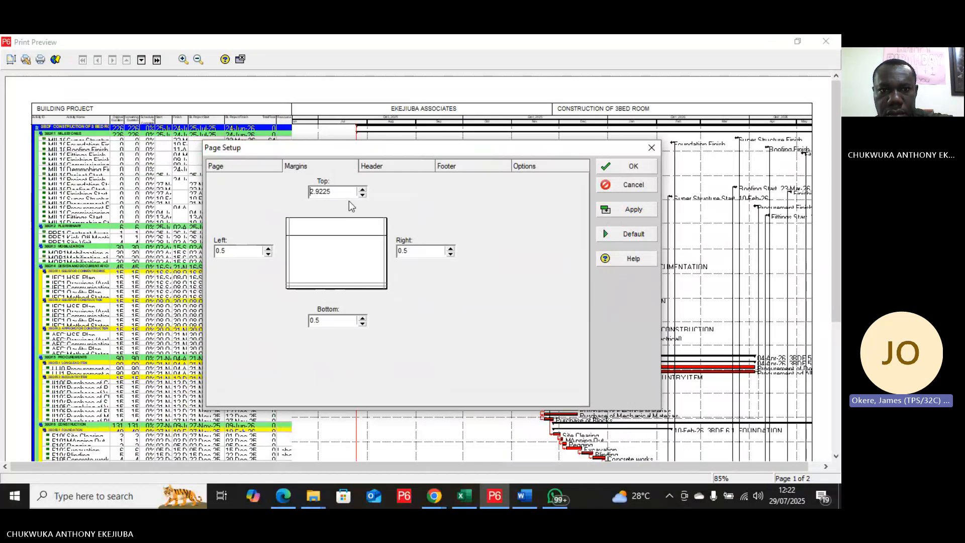
pyautogui.click(363, 195)
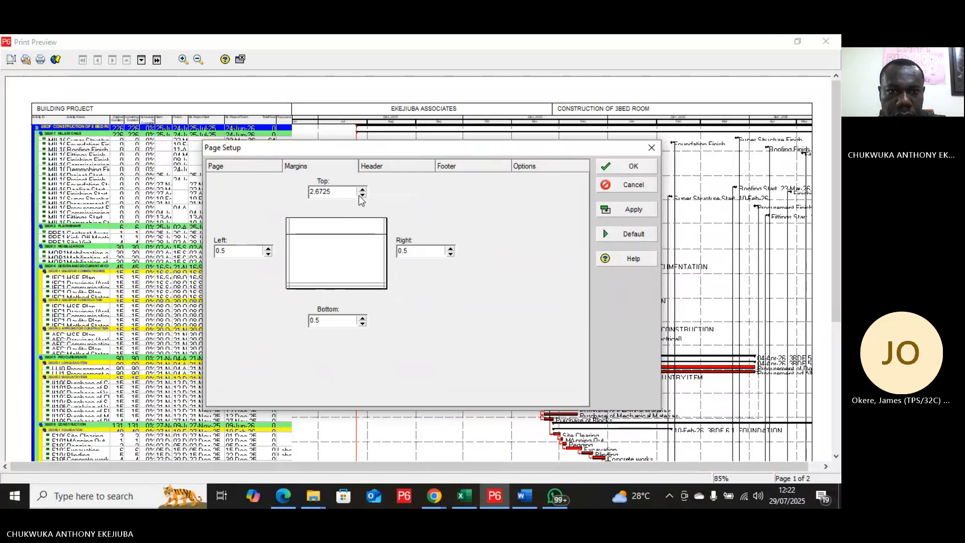
pyautogui.press('BackSpace')
pyautogui.press('BackSpace')
pyautogui.press('BackSpace')
pyautogui.press('BackSpace')
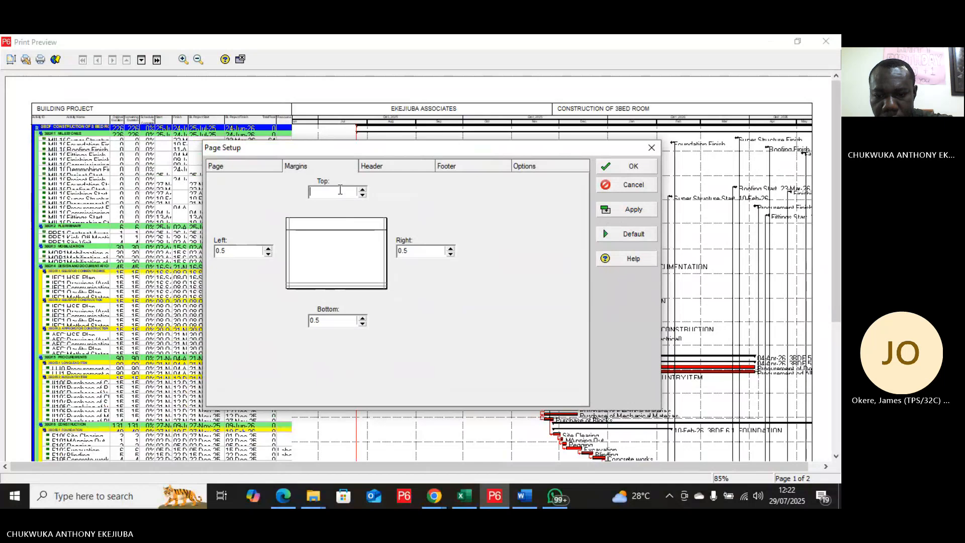
pyautogui.write('0')
pyautogui.write('2.9225')
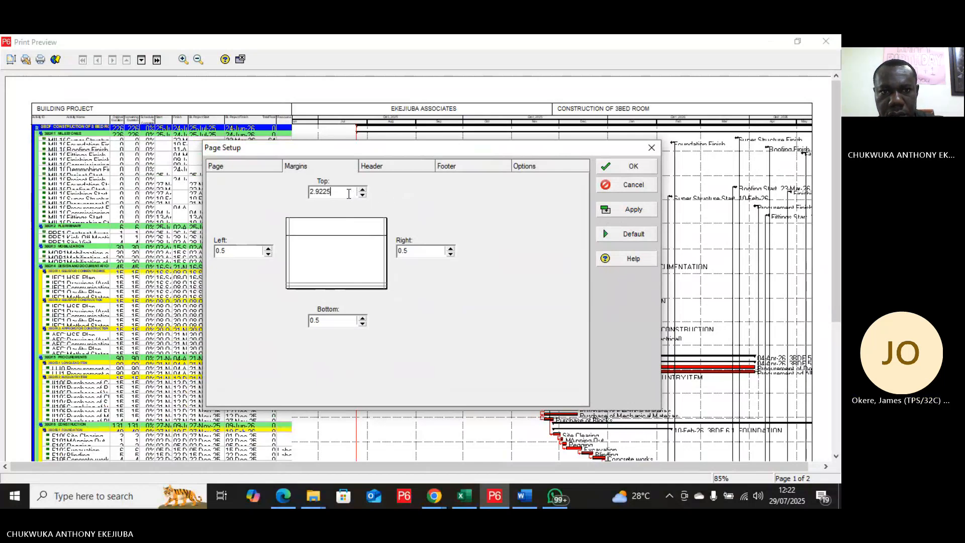
pyautogui.press('BackSpace')
pyautogui.press('BackSpace')
pyautogui.press('BackSpace')
pyautogui.press('BackSpace')
pyautogui.press('BackSpace')
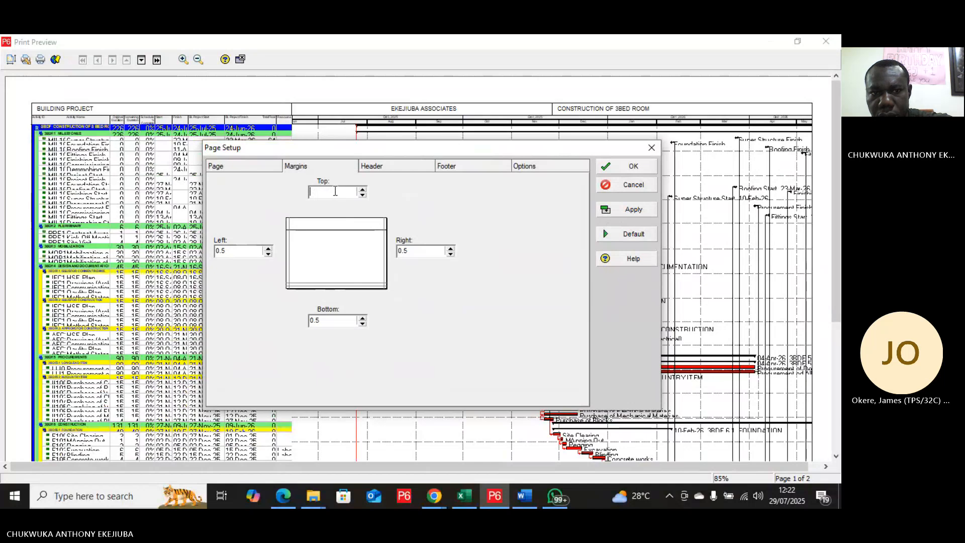
pyautogui.write('0')
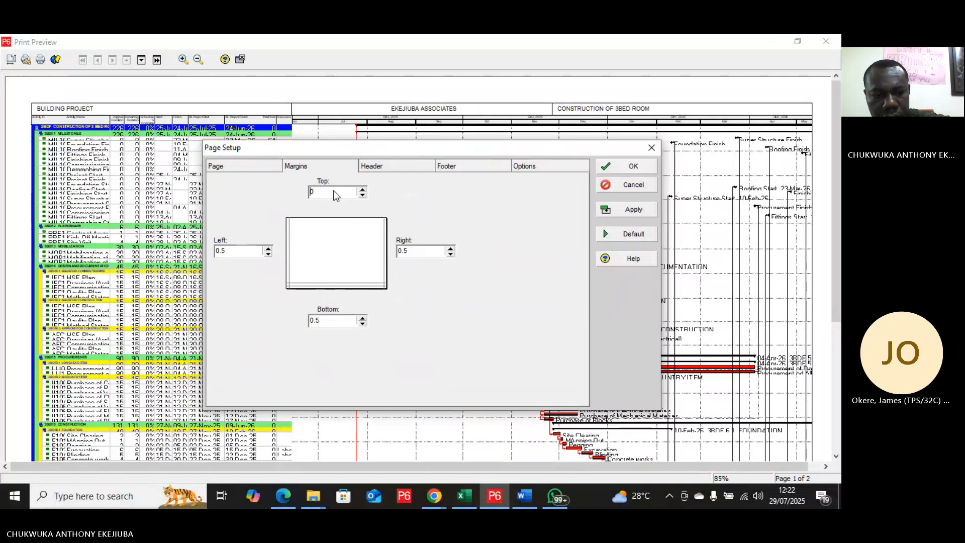
pyautogui.write('.5')
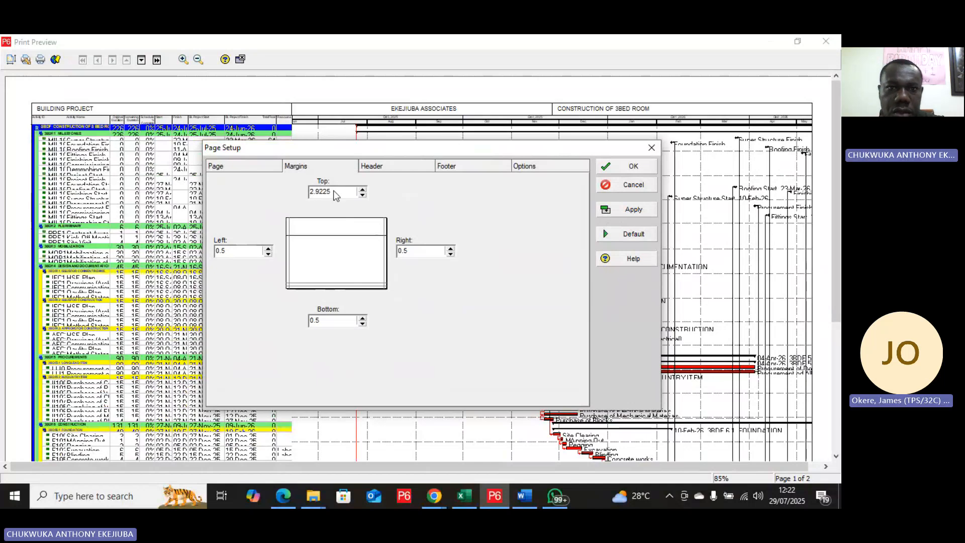
pyautogui.click(339, 196)
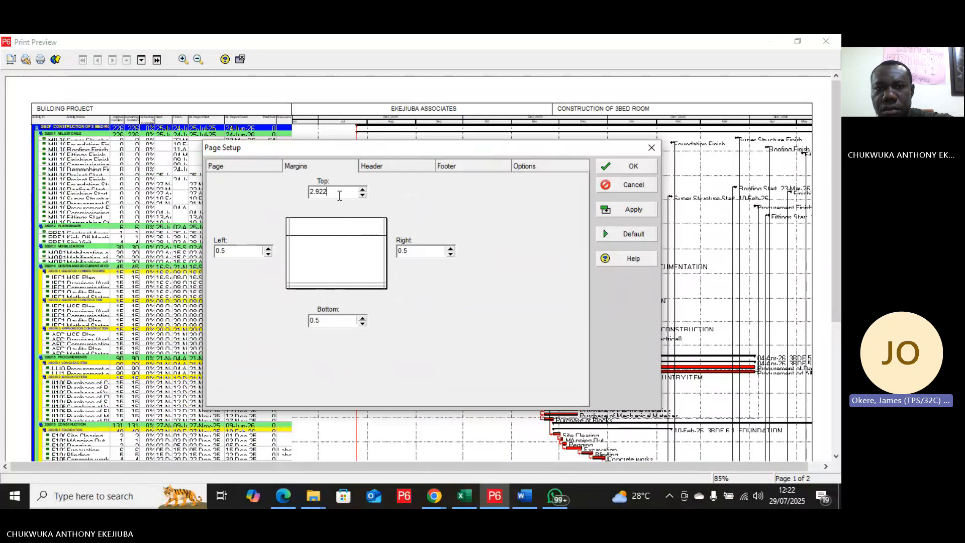
pyautogui.press('BackSpace')
pyautogui.press('BackSpace')
pyautogui.press('BackSpace')
pyautogui.press('BackSpace')
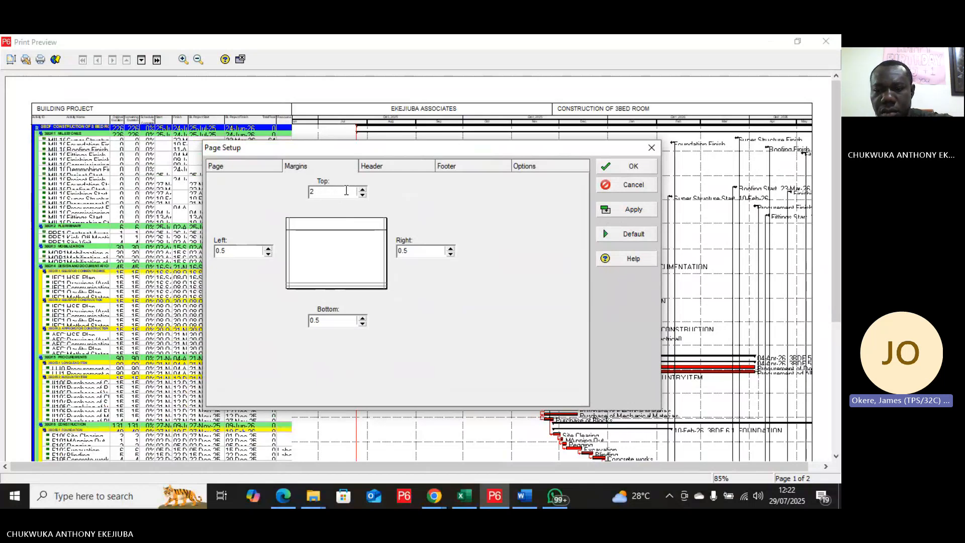
# Step: Set the top, bottom, right and left page margins to 0.25 each
pyautogui.click(362, 195)
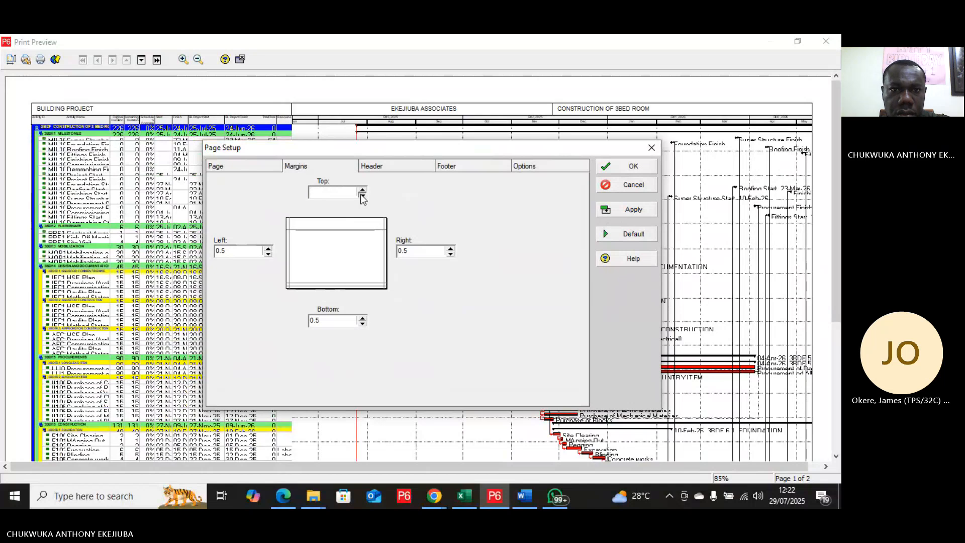
pyautogui.click(363, 189)
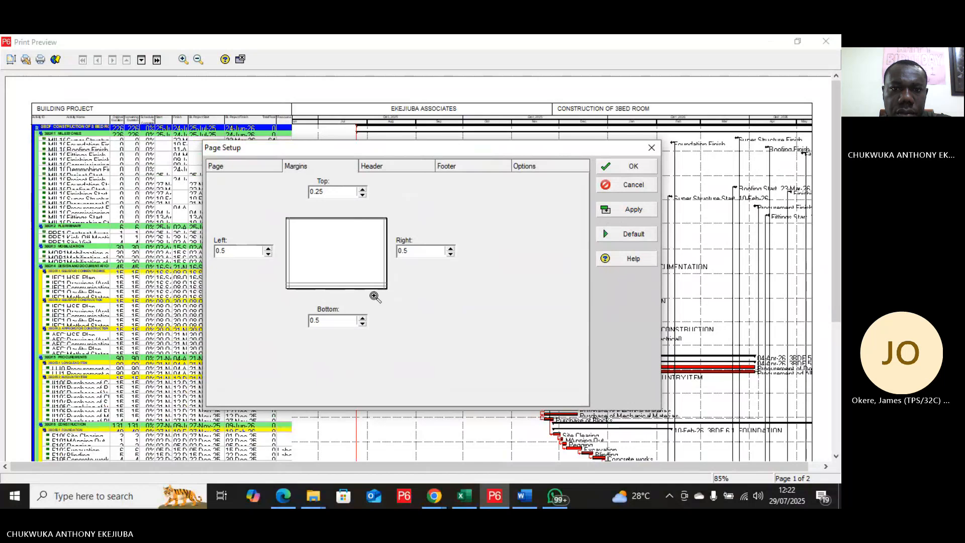
pyautogui.click(362, 325)
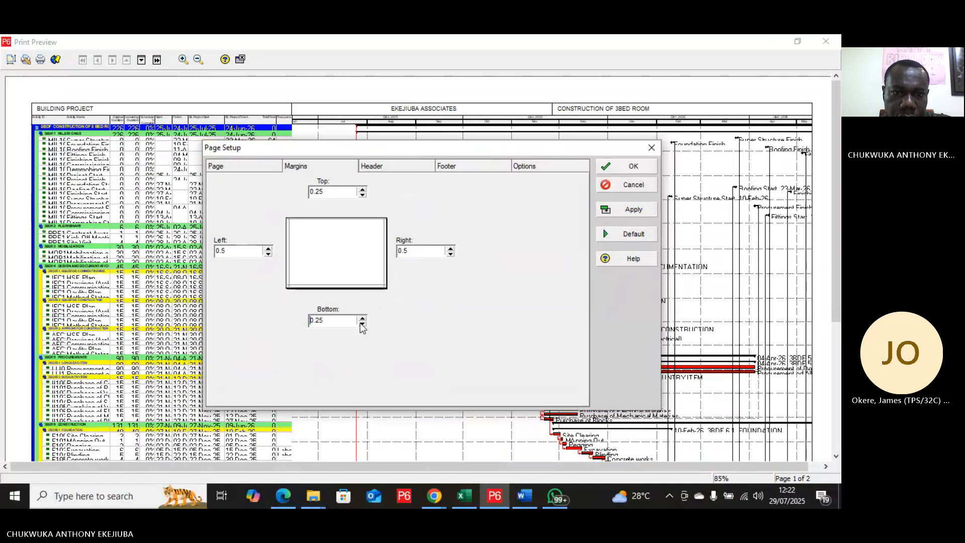
pyautogui.click(451, 254)
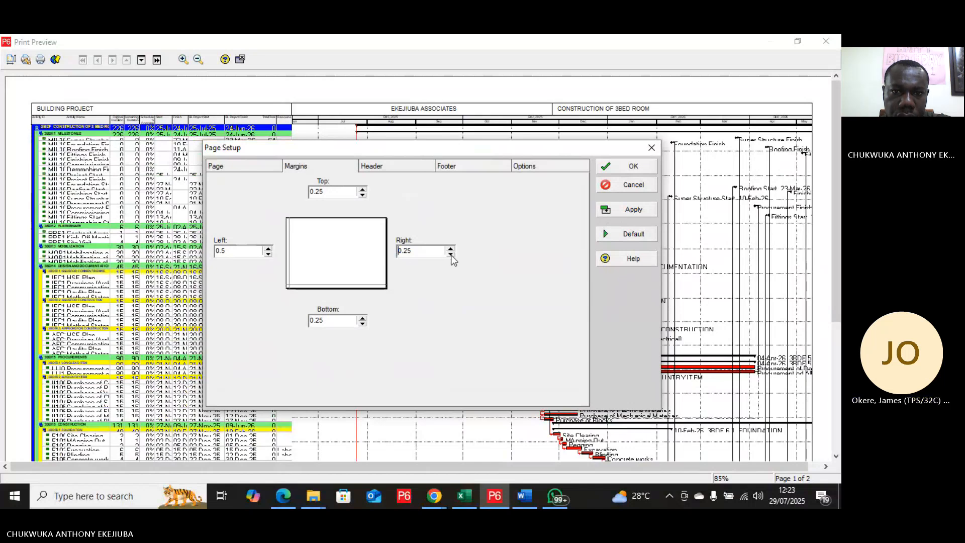
pyautogui.click(269, 254)
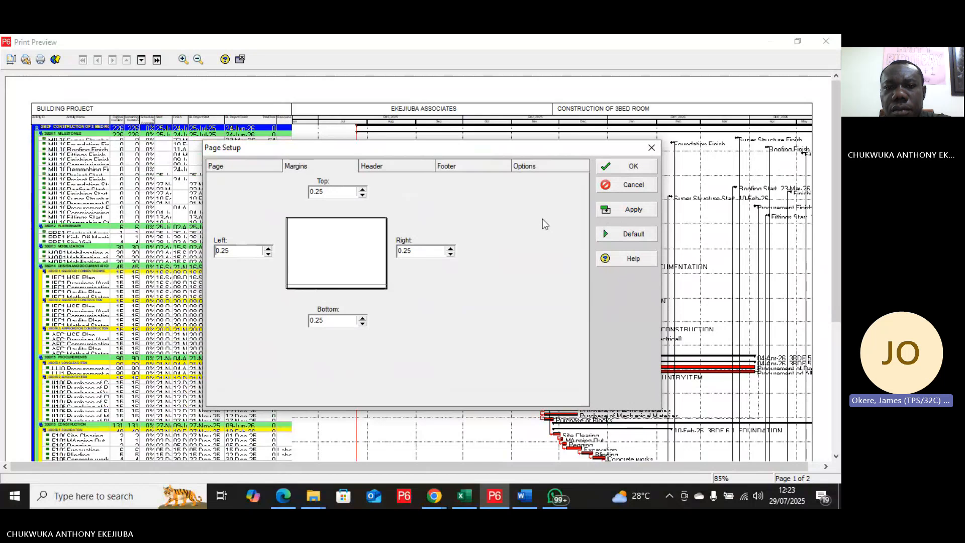
# Step: Apply the new margins, then set the printed timescale to run from PS - Earliest Project Start to PF - Latest Project Finish and apply it
pyautogui.click(627, 215)
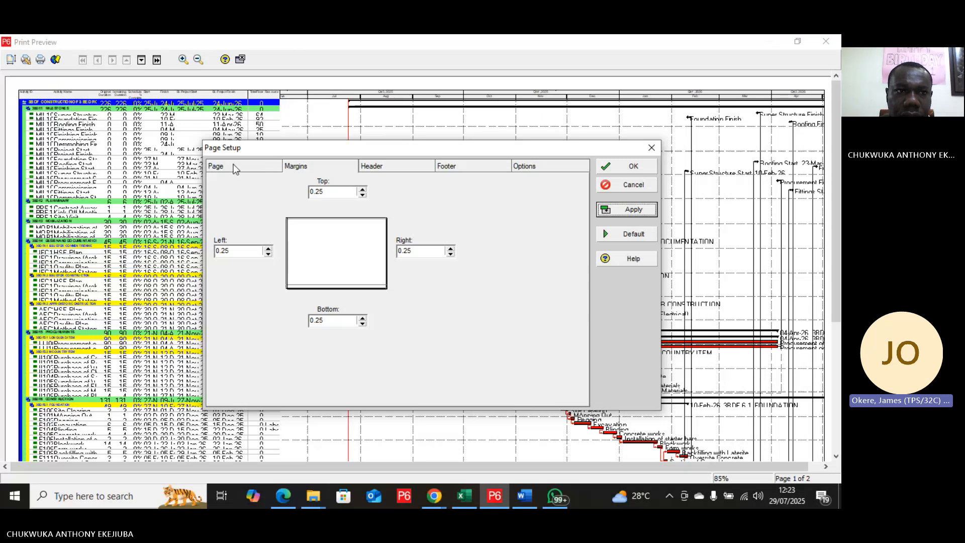
pyautogui.click(550, 167)
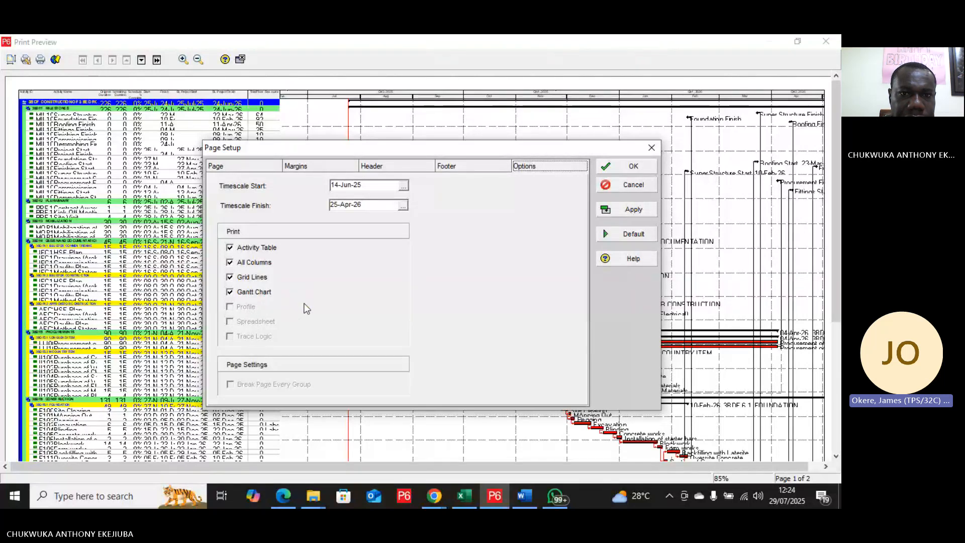
pyautogui.click(405, 187)
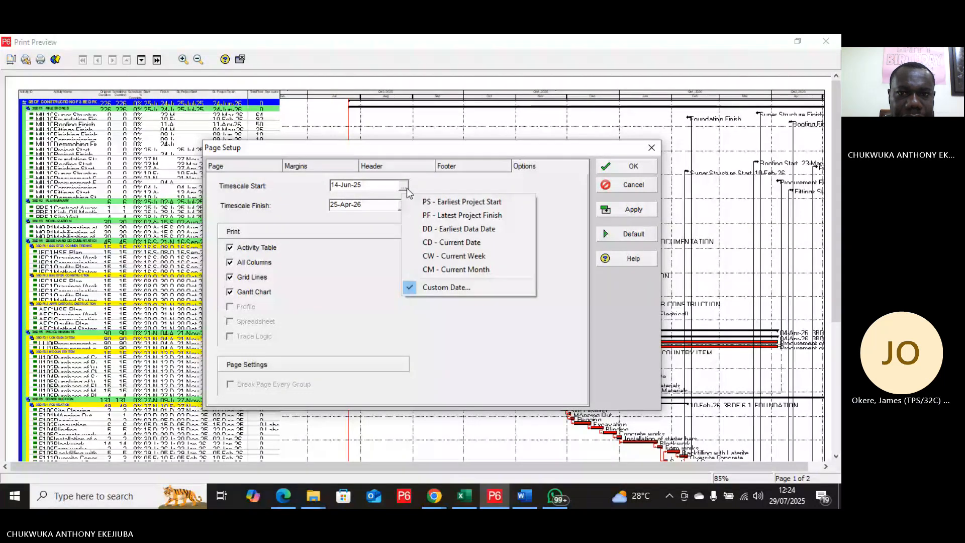
pyautogui.click(467, 207)
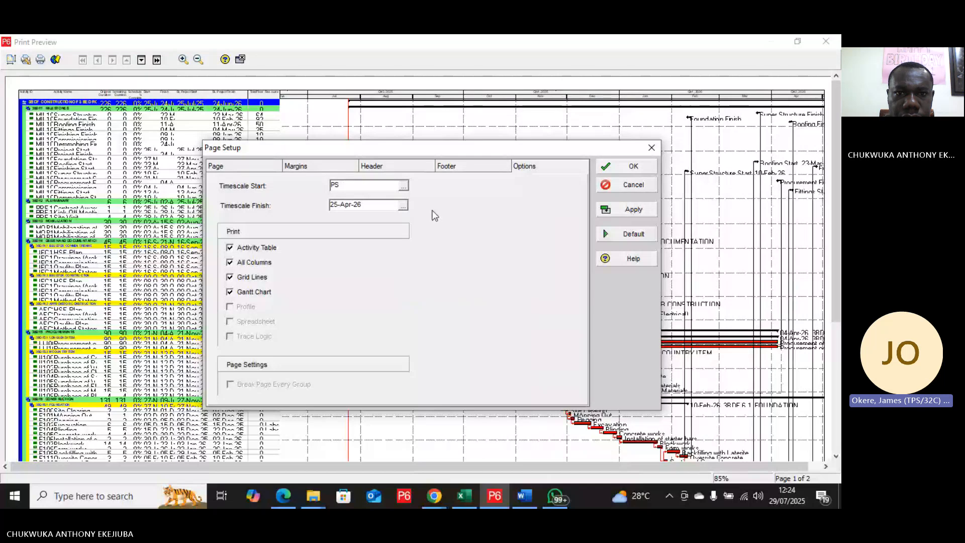
pyautogui.click(403, 206)
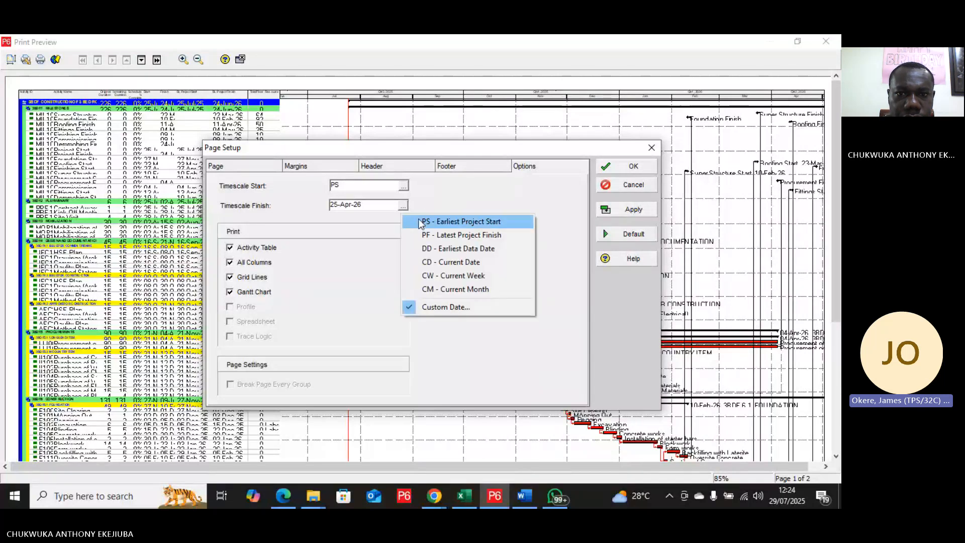
pyautogui.click(444, 234)
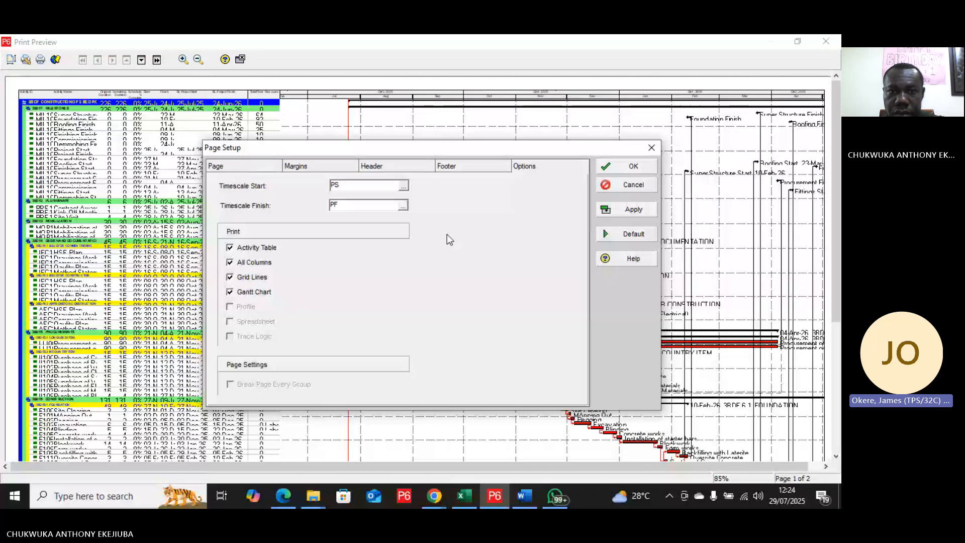
pyautogui.click(623, 211)
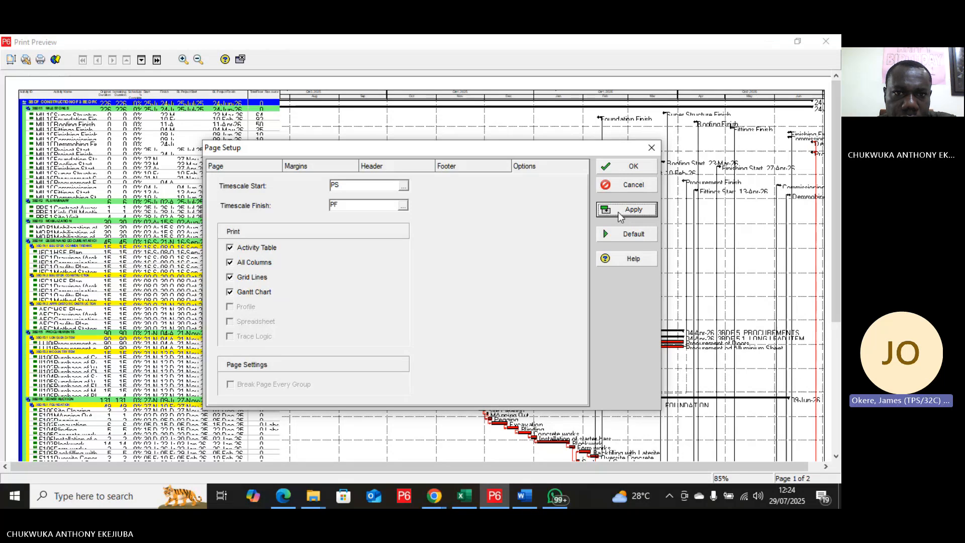
# Step: Resize the three header sections so that they take 25%, 50% and 25% of the page width
pyautogui.click(390, 167)
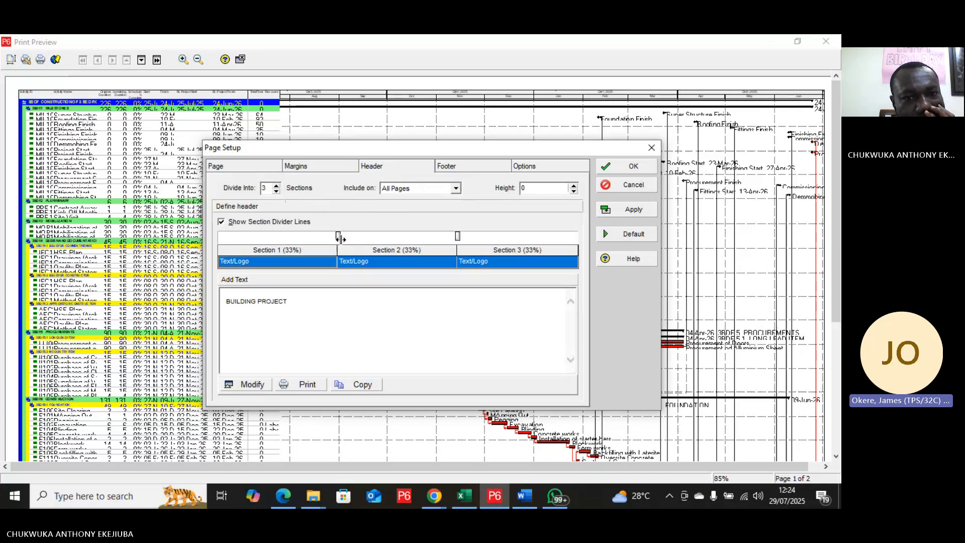
pyautogui.moveTo(339, 236); pyautogui.dragTo(309, 243)
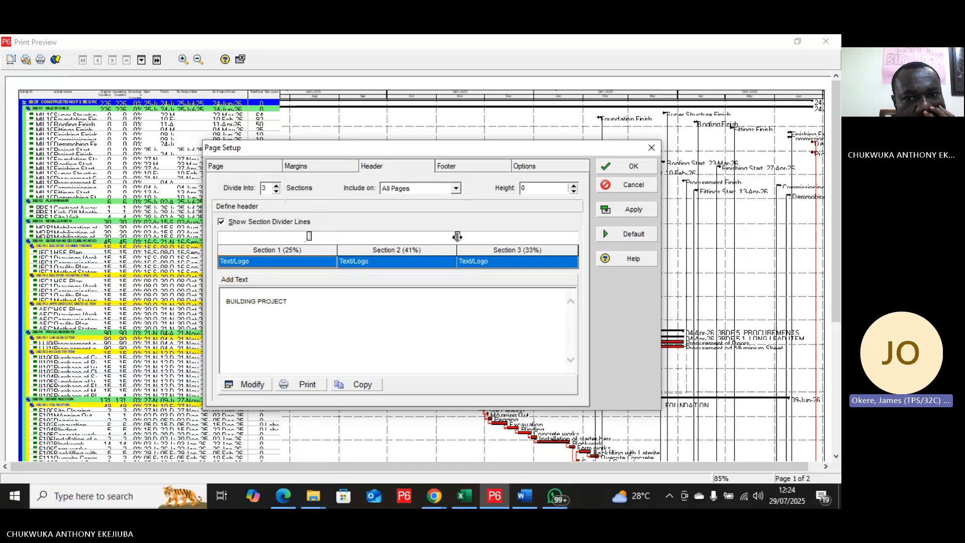
pyautogui.moveTo(457, 237); pyautogui.dragTo(490, 239)
# Step: Keep header Section 2 as Text/Logo and replace its text with "CONSTRUCTION OF 3 BED ROOM FLAT"
pyautogui.click(410, 265)
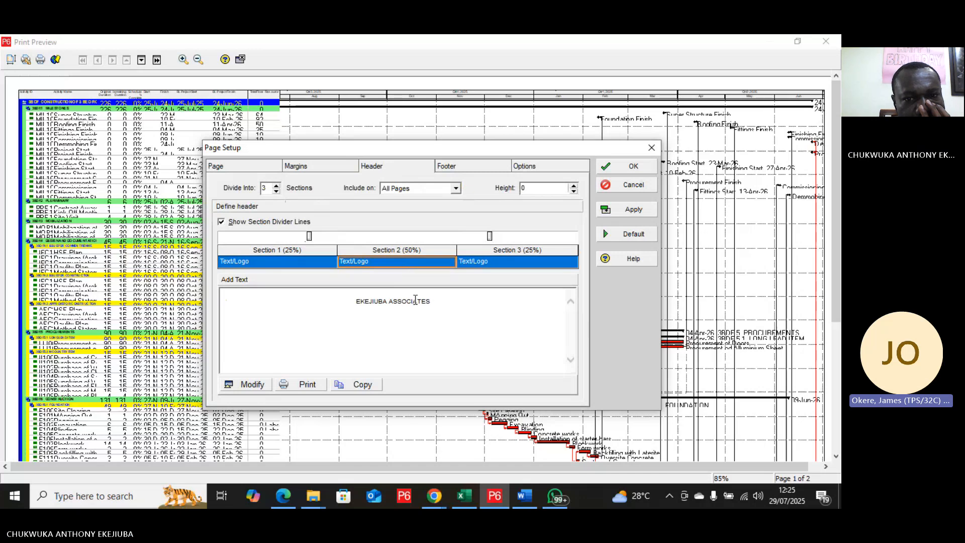
pyautogui.click(391, 263)
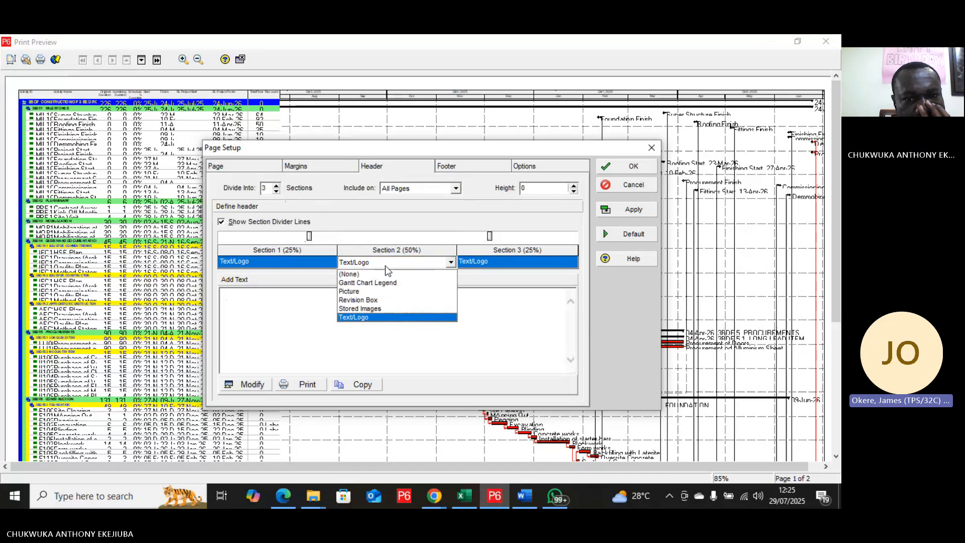
pyautogui.click(371, 318)
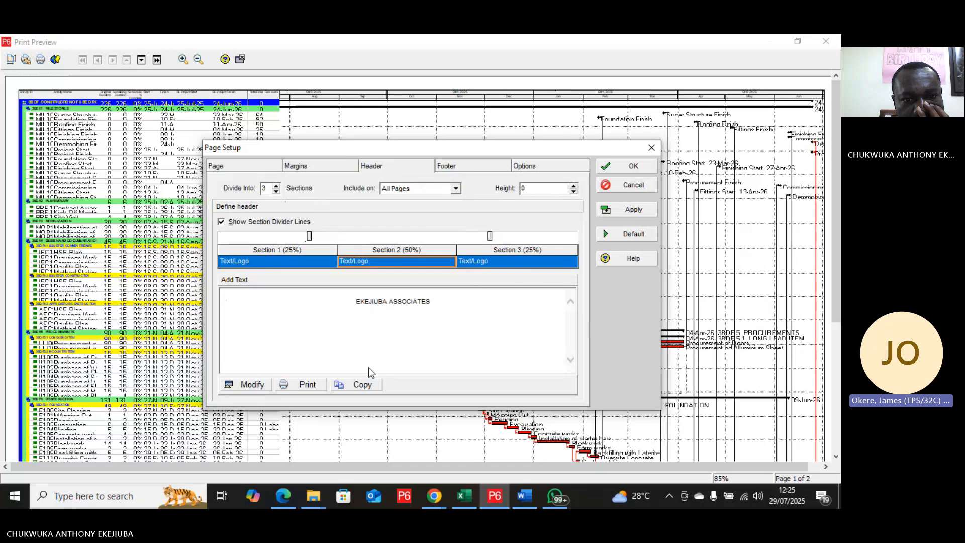
pyautogui.click(260, 385)
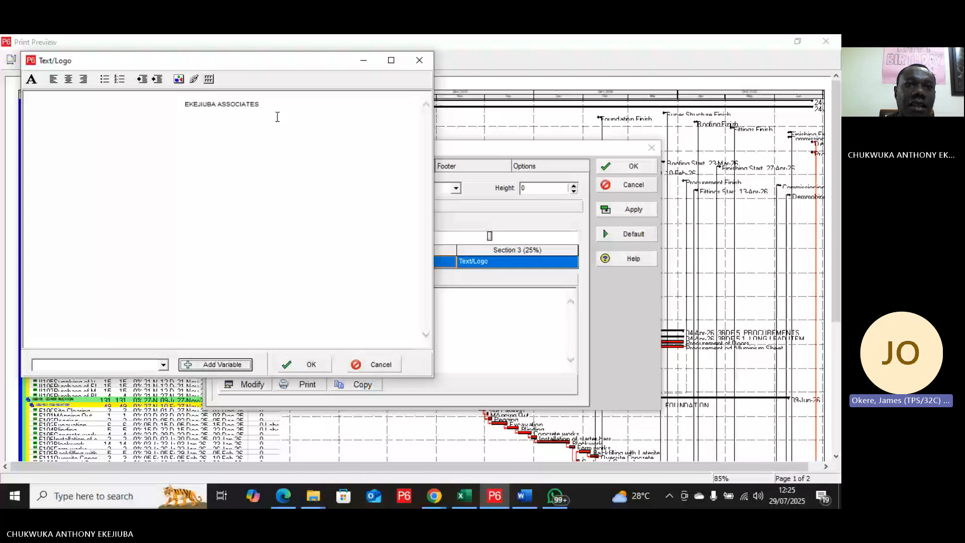
pyautogui.moveTo(260, 104); pyautogui.dragTo(175, 105)
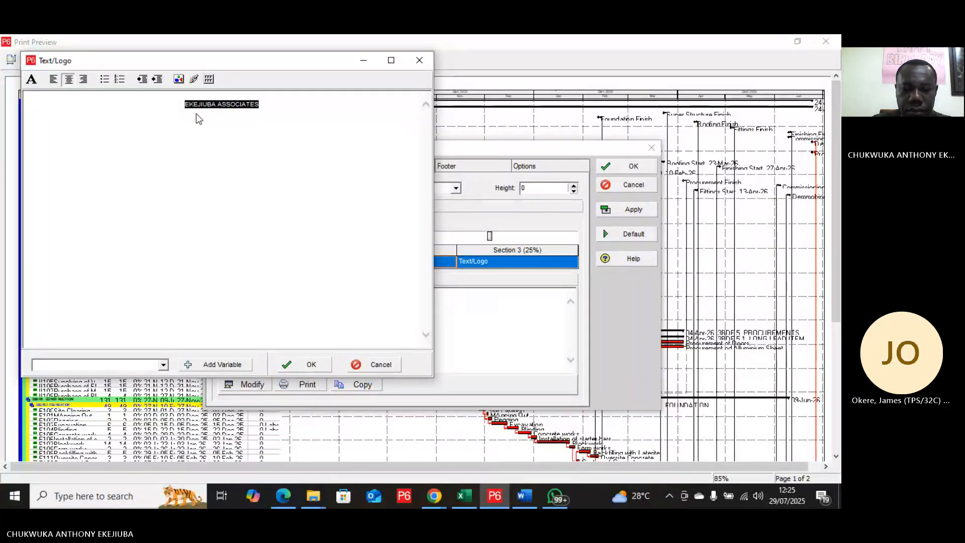
pyautogui.write('cONST')
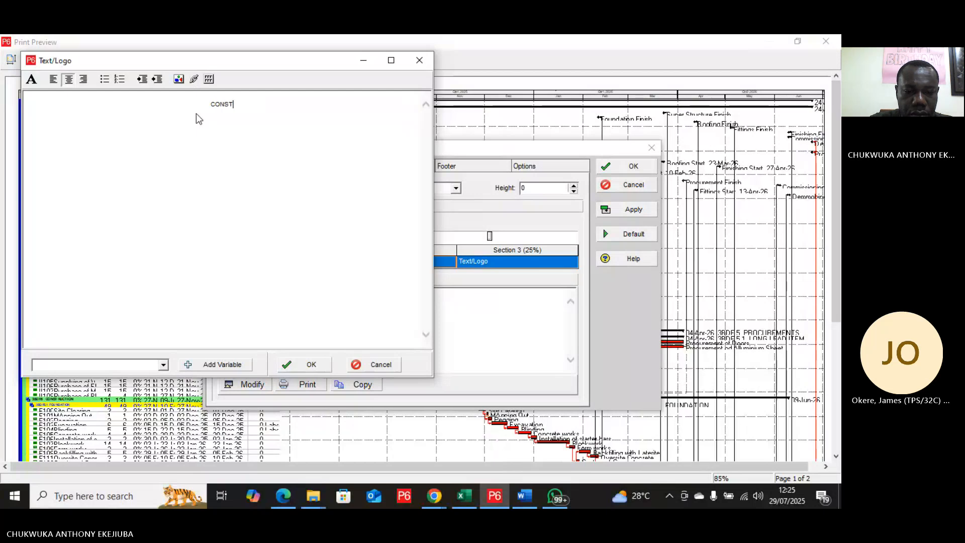
pyautogui.write('RUCTION ')
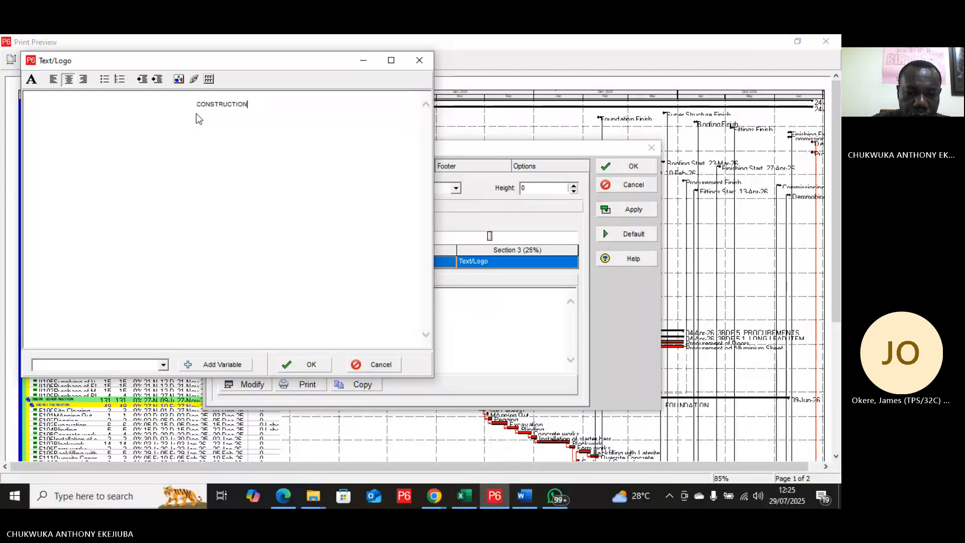
pyautogui.write('OF 3 BE')
pyautogui.write('D R')
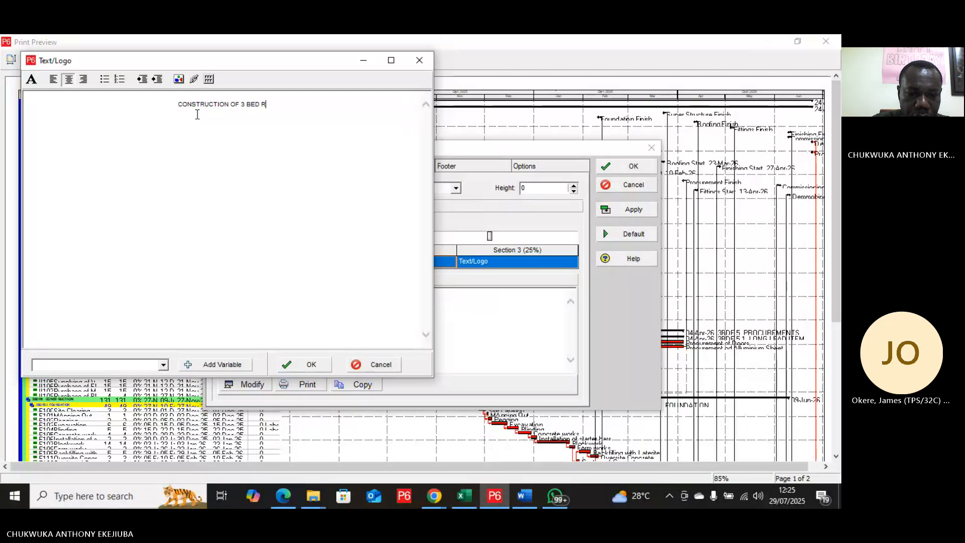
pyautogui.write('OOM FLA')
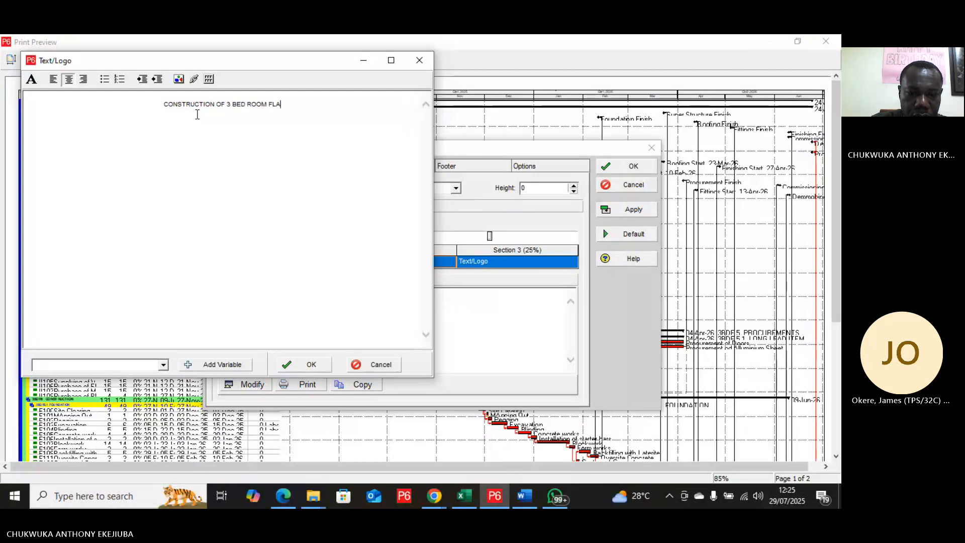
pyautogui.write('T')
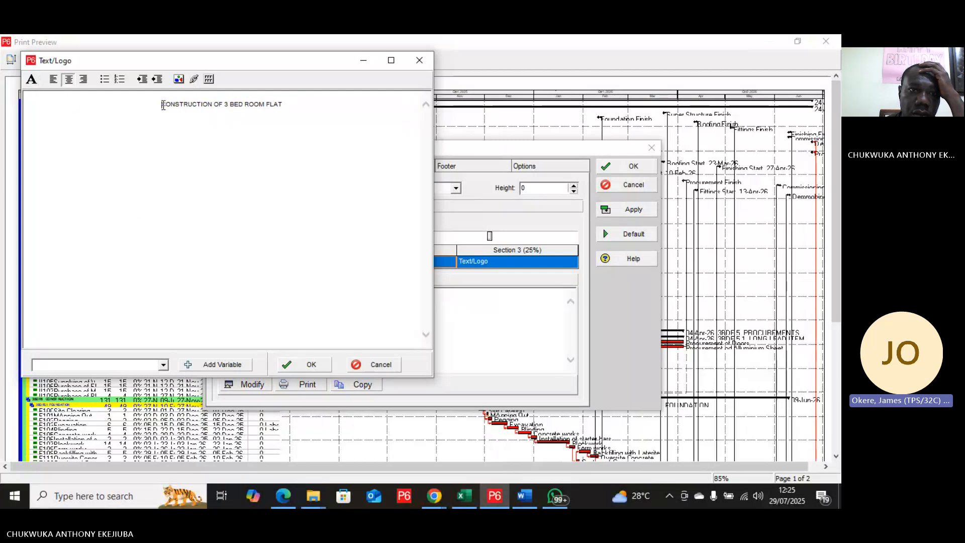
# Step: Format the Section 2 header title in Arial Black, size 14, and apply it to the page setup
pyautogui.moveTo(162, 104); pyautogui.dragTo(283, 105)
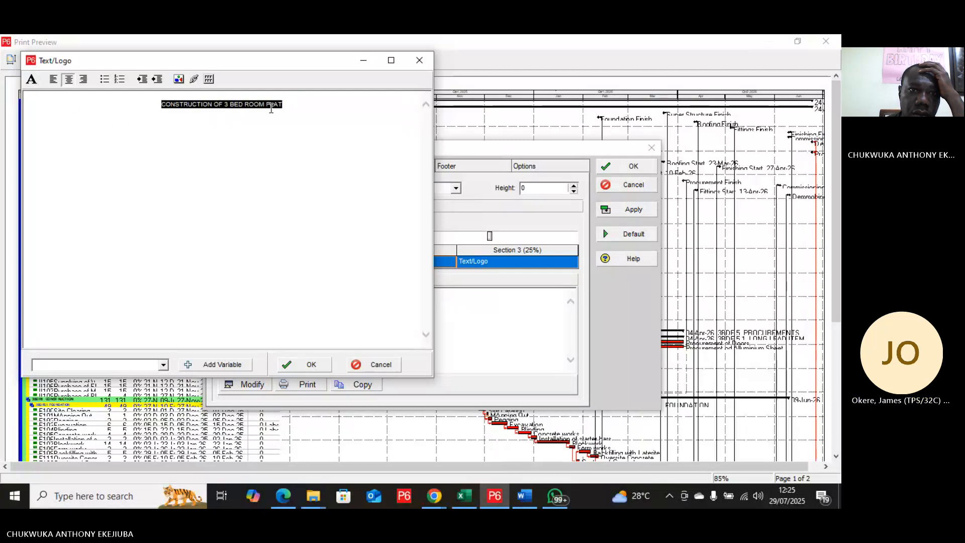
pyautogui.click(31, 79)
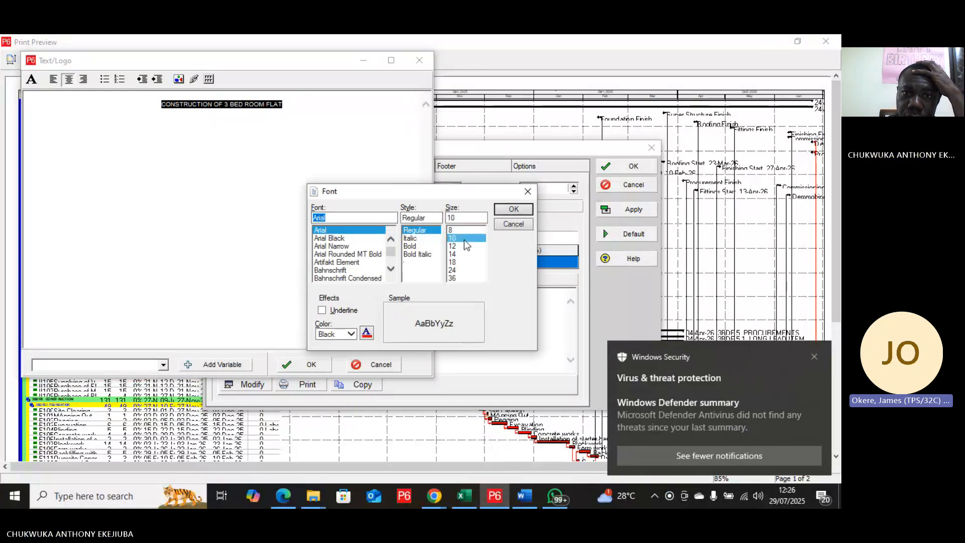
pyautogui.click(455, 253)
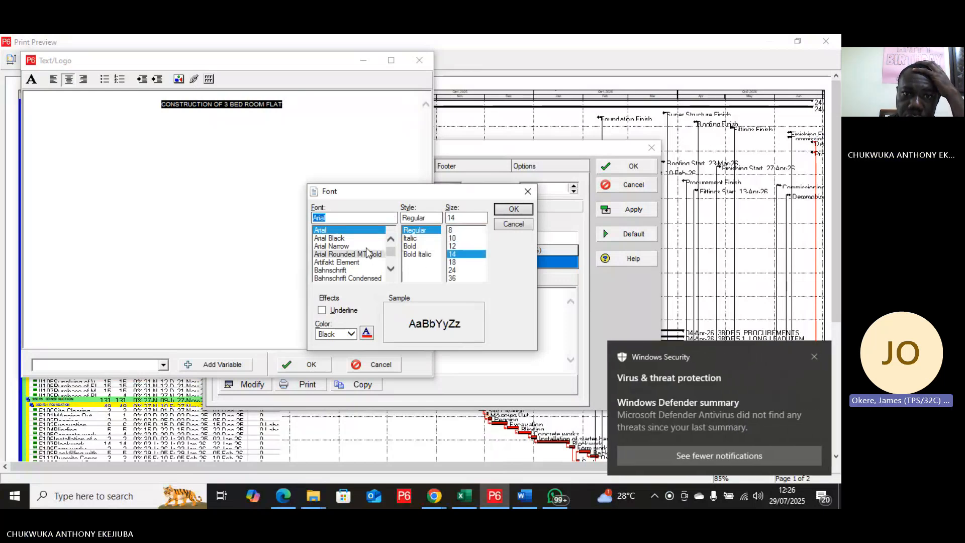
pyautogui.click(341, 238)
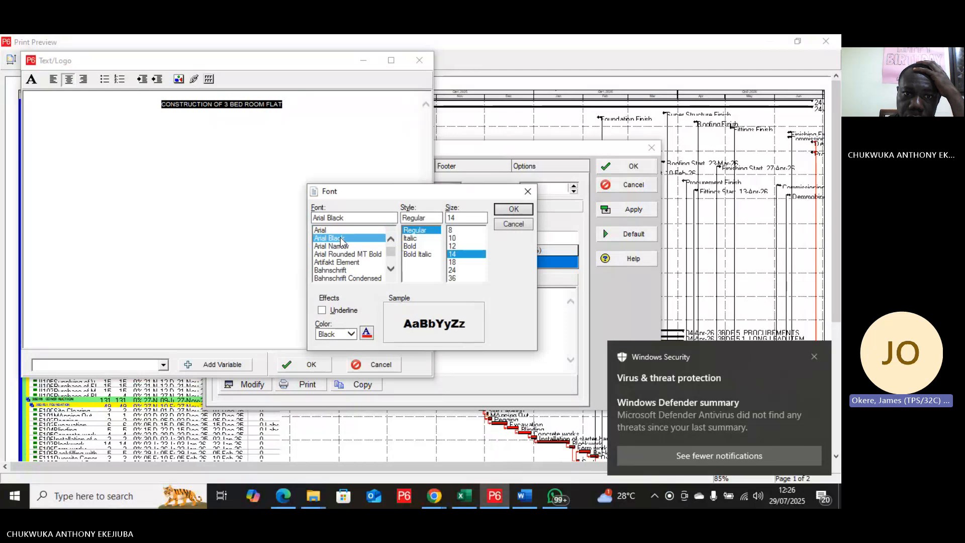
pyautogui.click(509, 212)
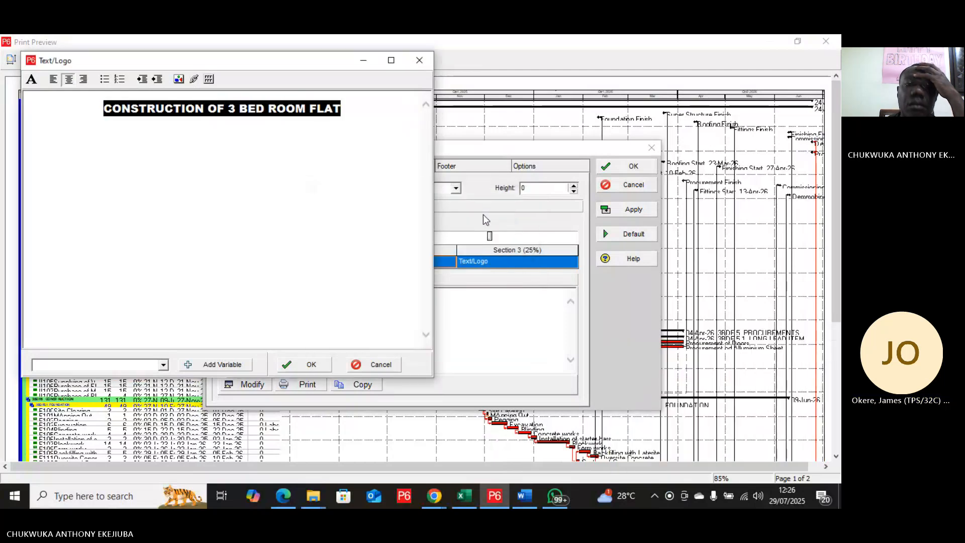
pyautogui.click(310, 364)
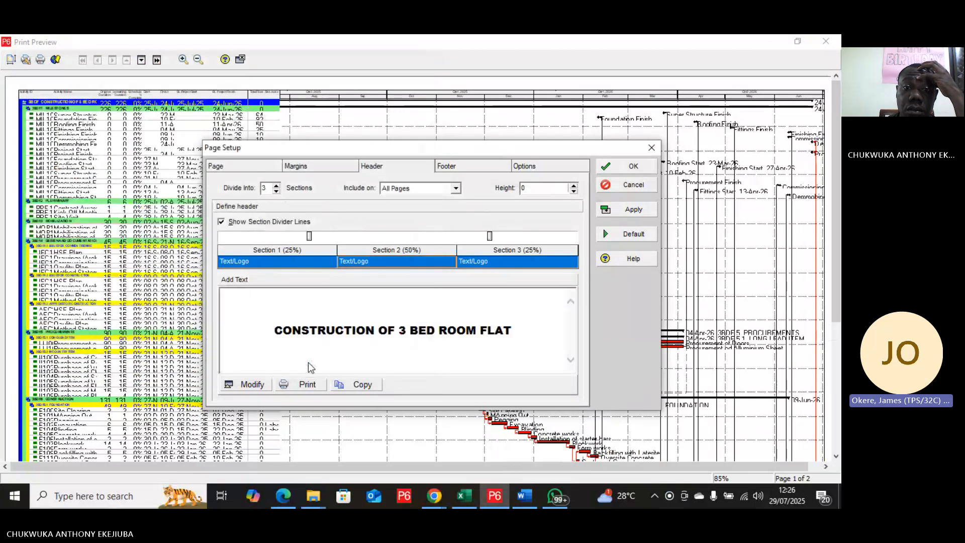
pyautogui.click(626, 210)
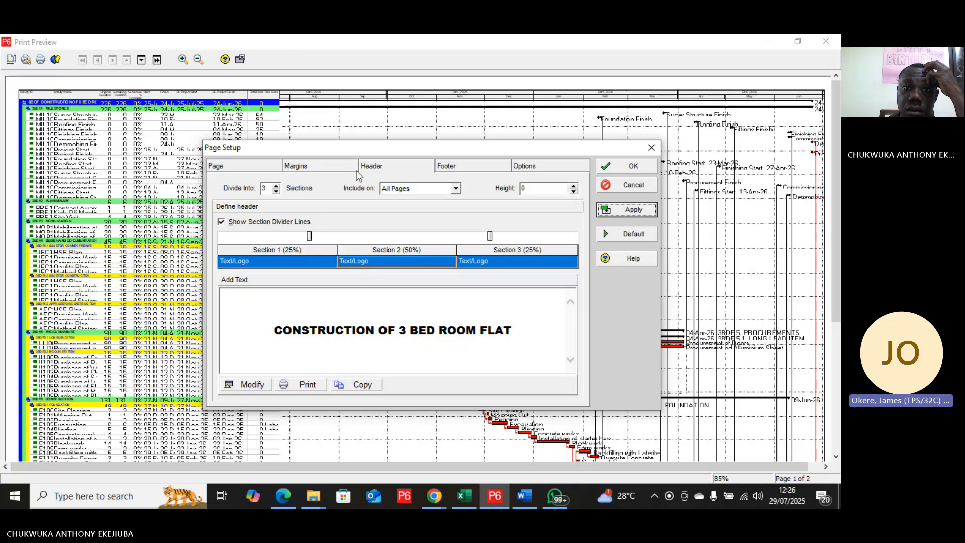
# Step: Set the header height to 1 and apply it to the print preview
pyautogui.click(381, 169)
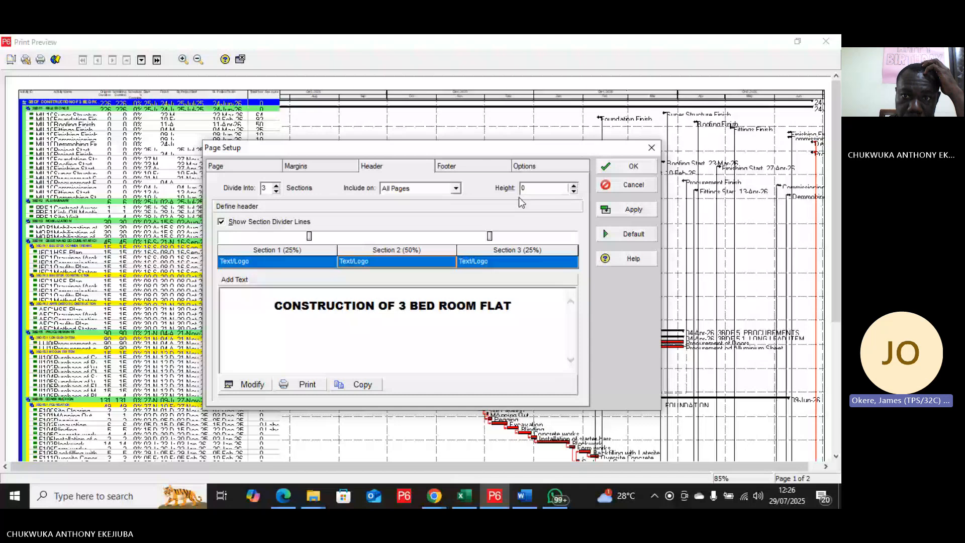
pyautogui.click(573, 185)
pyautogui.click(573, 186)
pyautogui.click(573, 186)
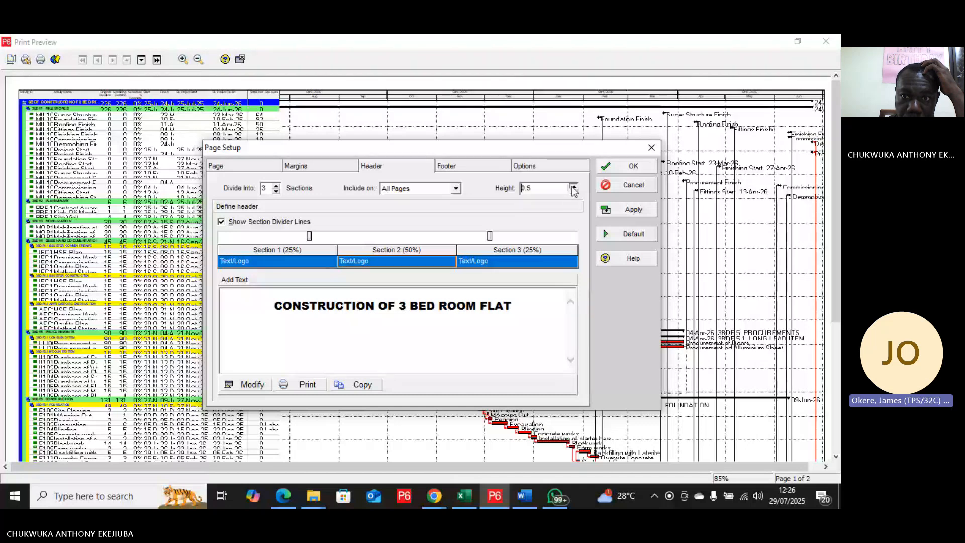
pyautogui.click(573, 186)
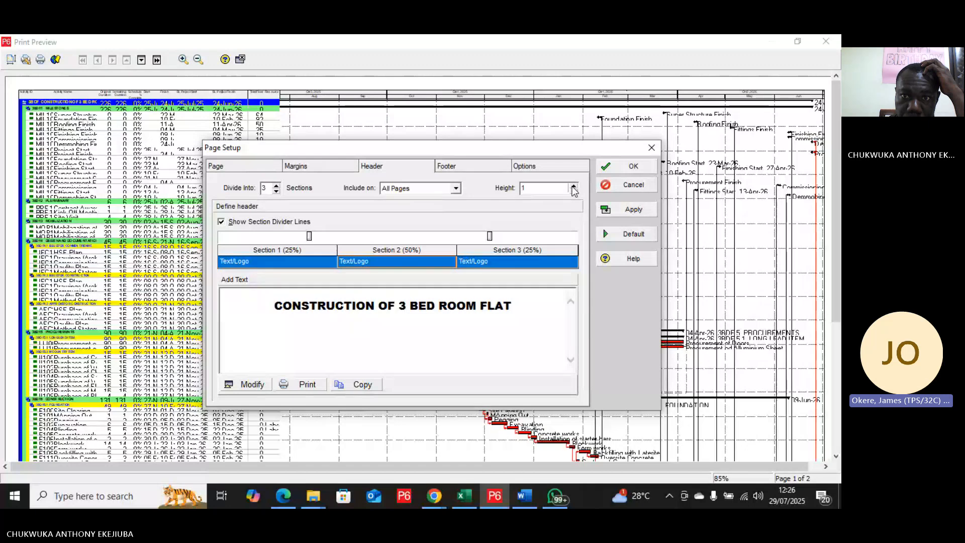
pyautogui.click(573, 186)
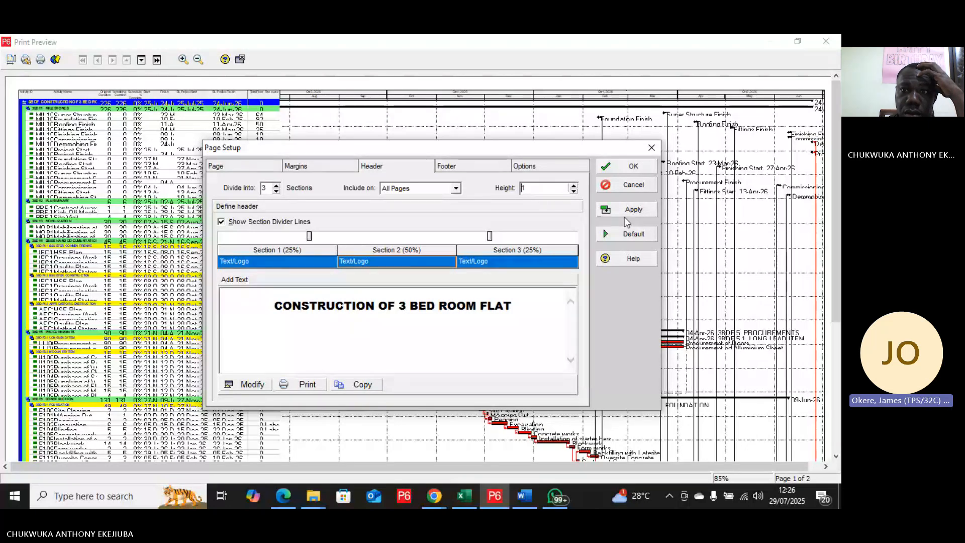
pyautogui.click(625, 216)
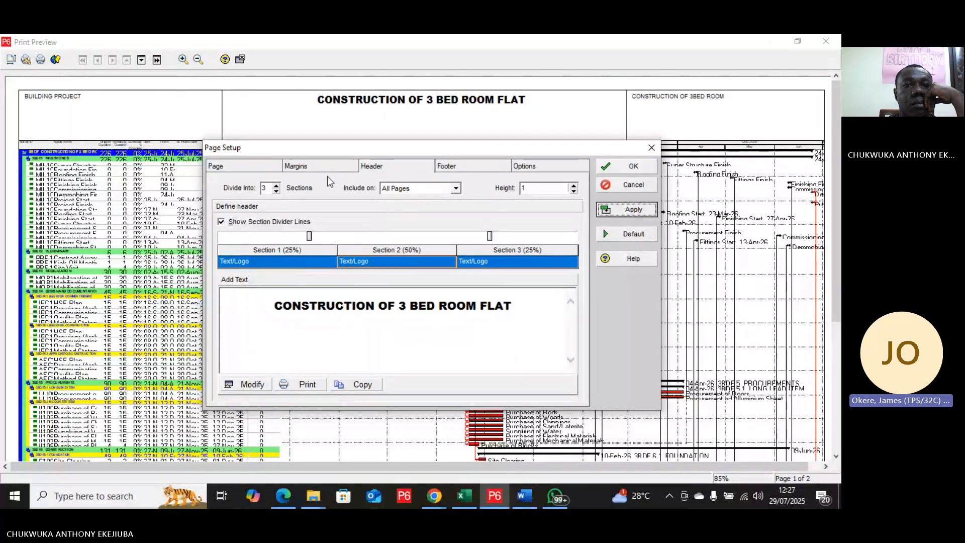
# Step: Insert a blank line above the Section 2 header title and apply it to the print preview
pyautogui.click(250, 384)
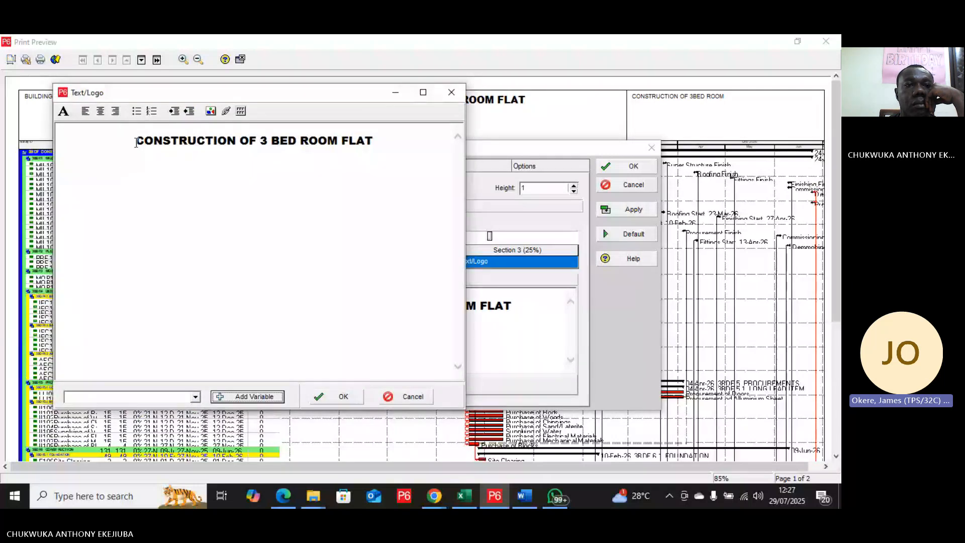
pyautogui.moveTo(134, 140); pyautogui.dragTo(359, 142)
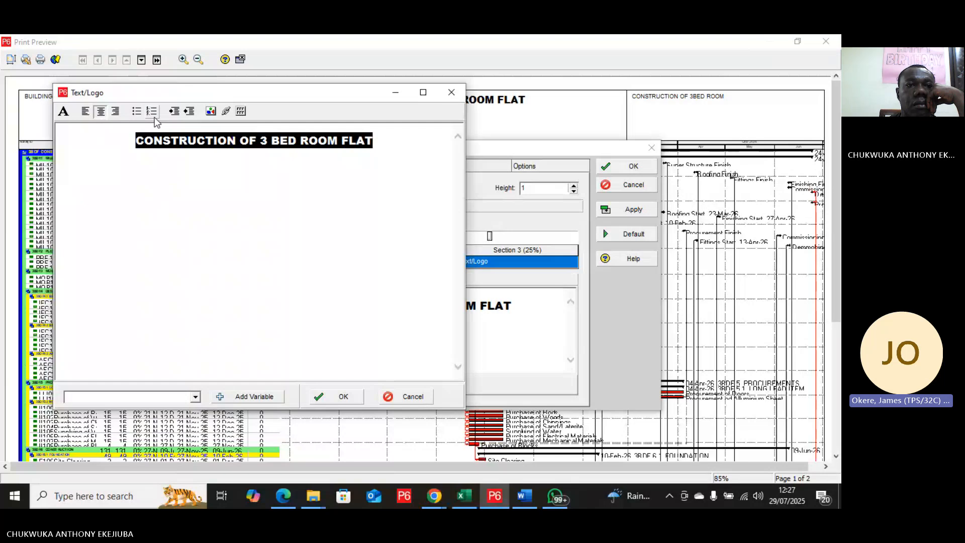
pyautogui.rightClick(230, 148)
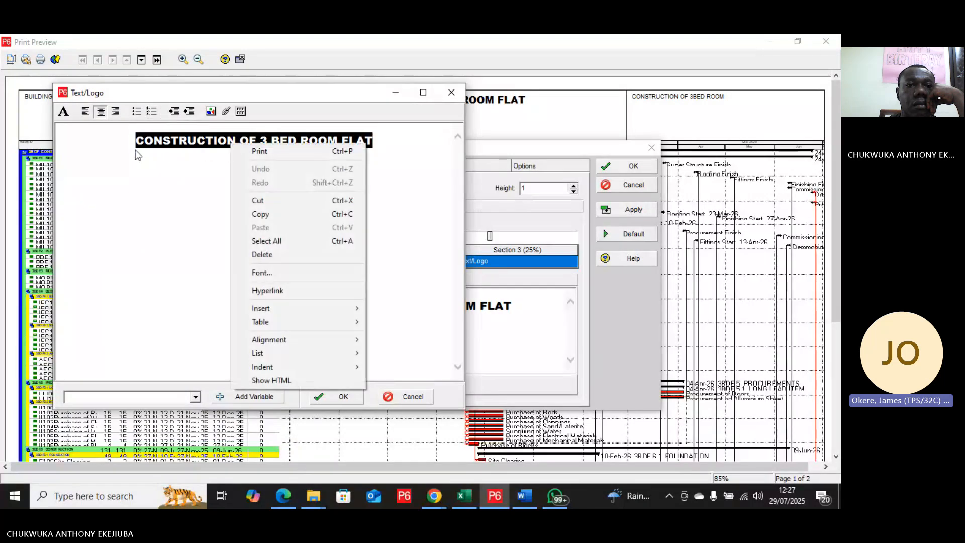
pyautogui.click(150, 176)
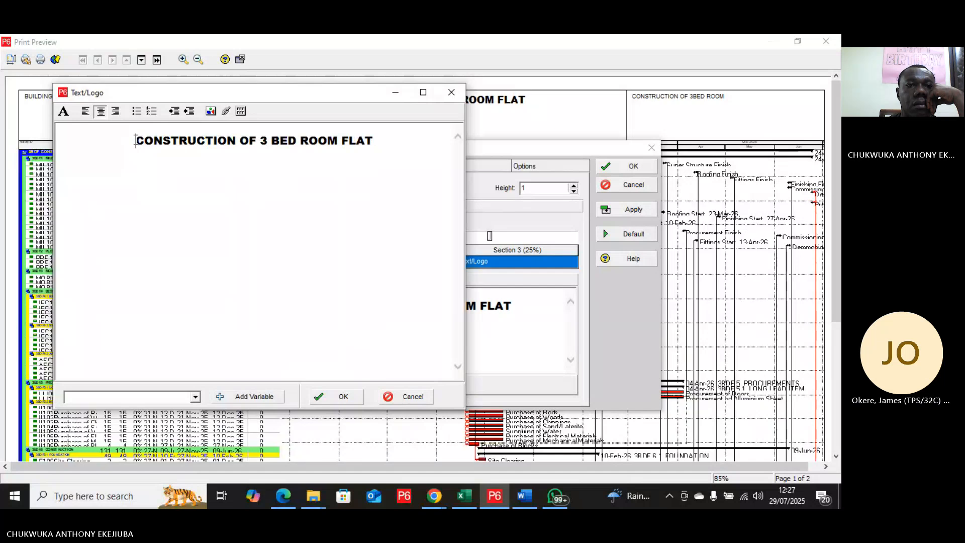
pyautogui.press('Return')
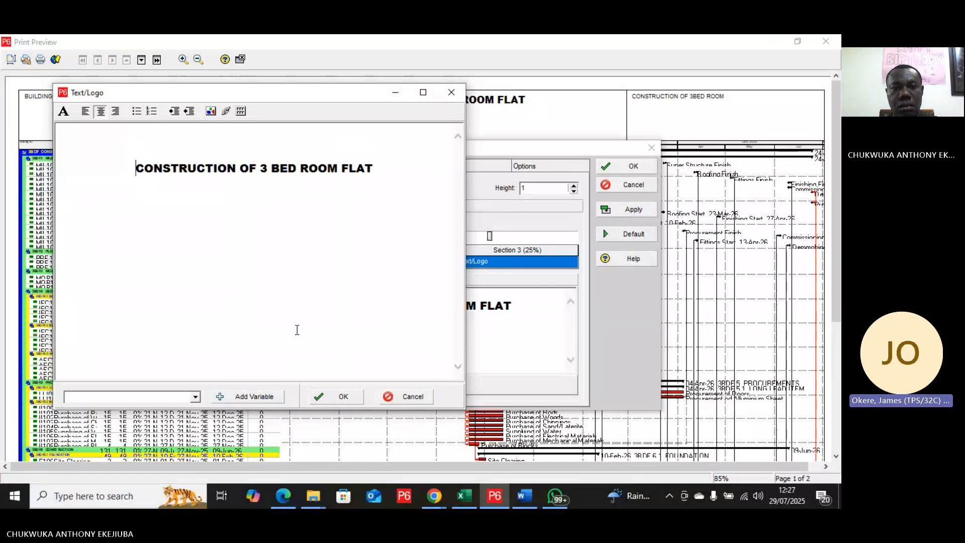
pyautogui.click(325, 400)
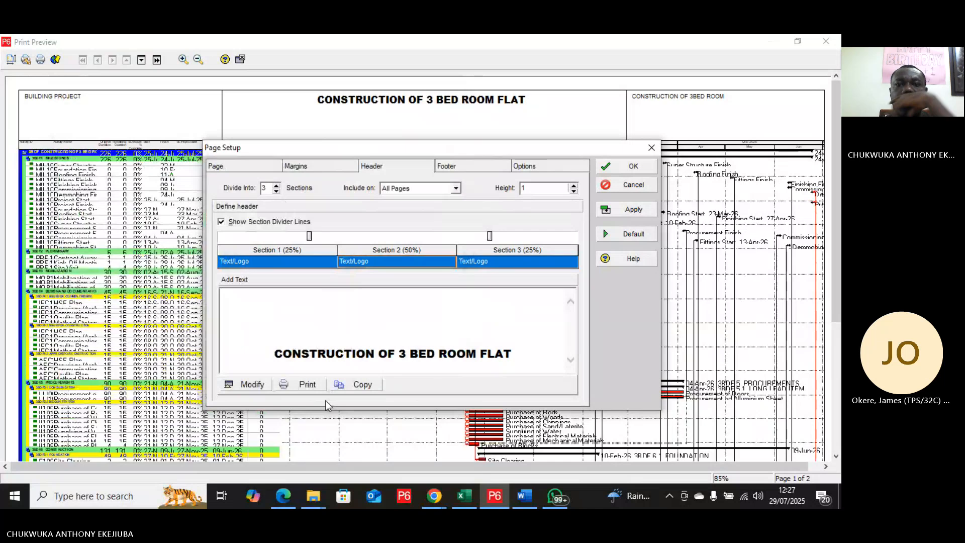
pyautogui.click(633, 211)
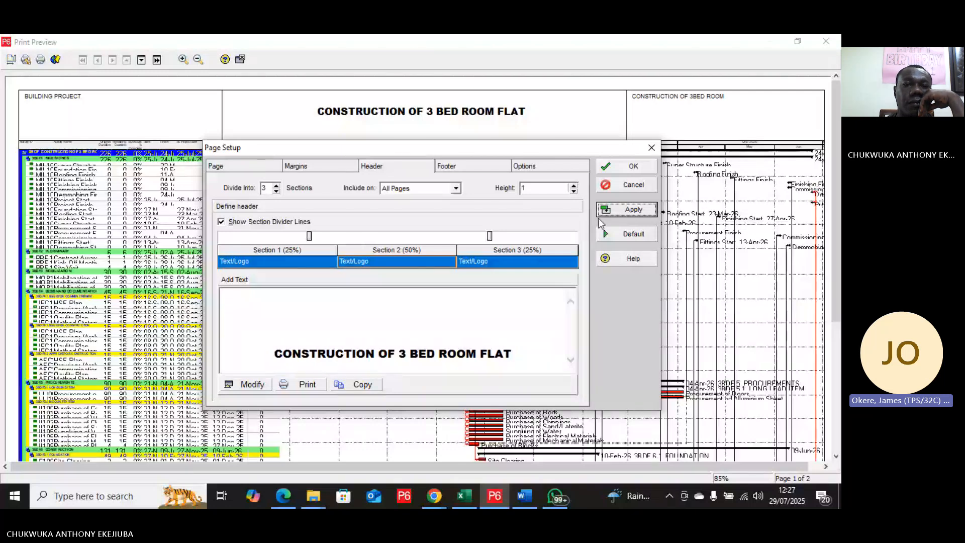
pyautogui.click(259, 262)
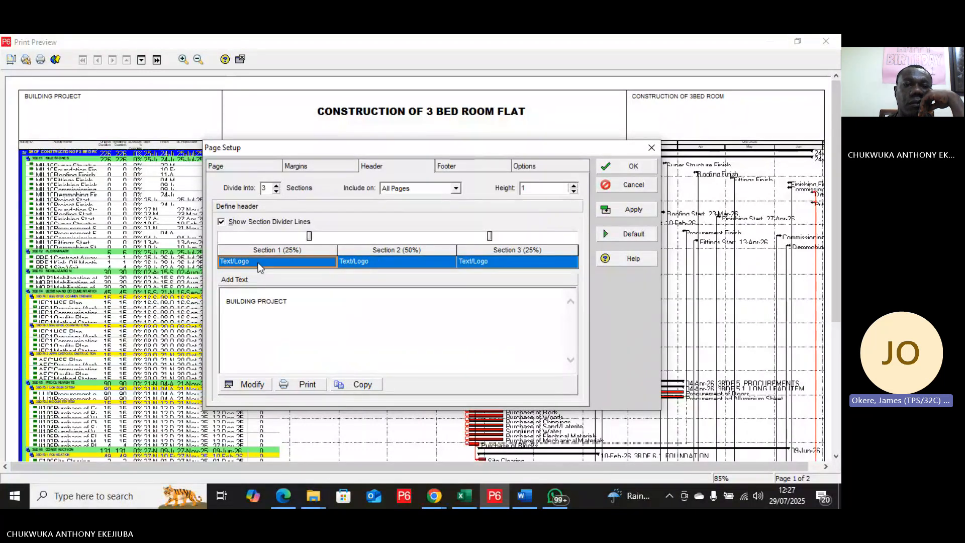
pyautogui.doubleClick(285, 302)
pyautogui.click(252, 384)
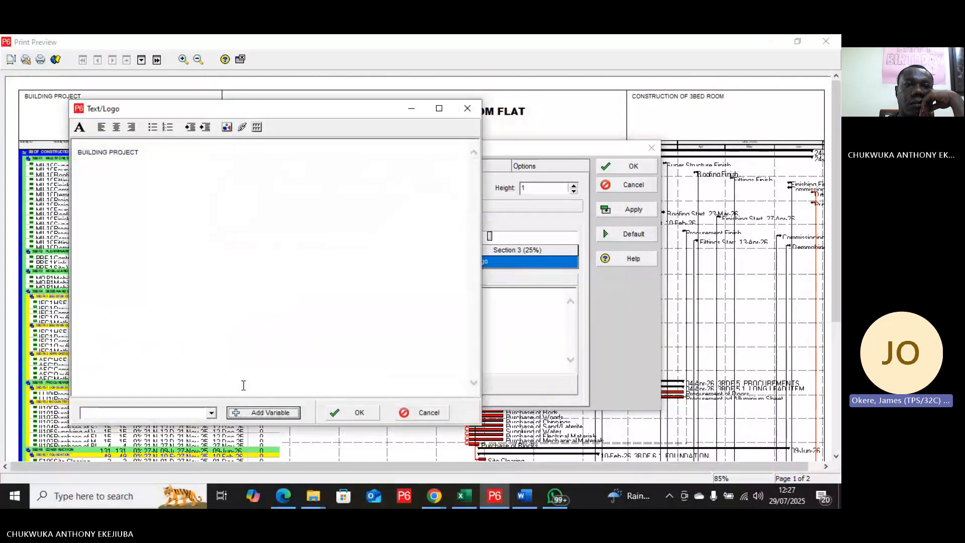
pyautogui.click(463, 108)
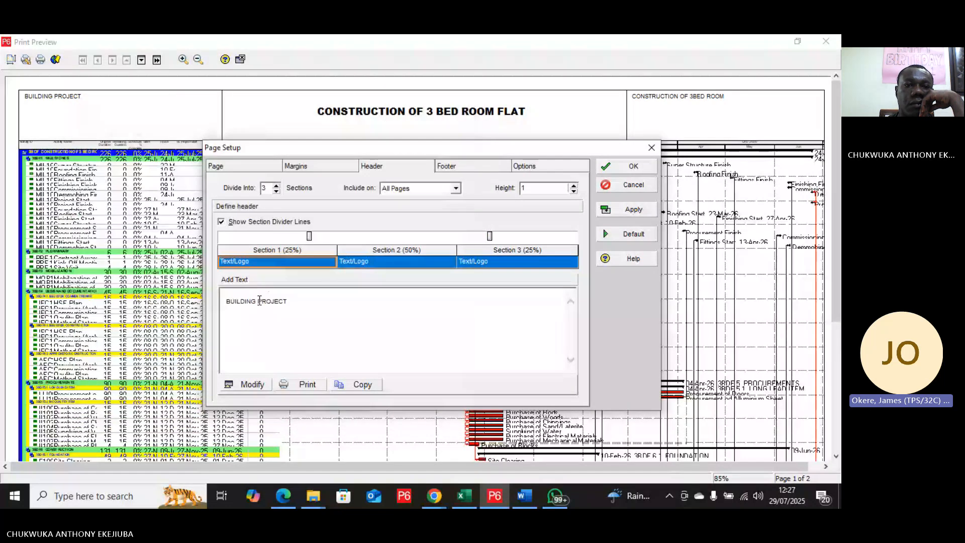
# Step: Change the content type of header Section 1 to Picture
pyautogui.click(293, 262)
pyautogui.click(293, 263)
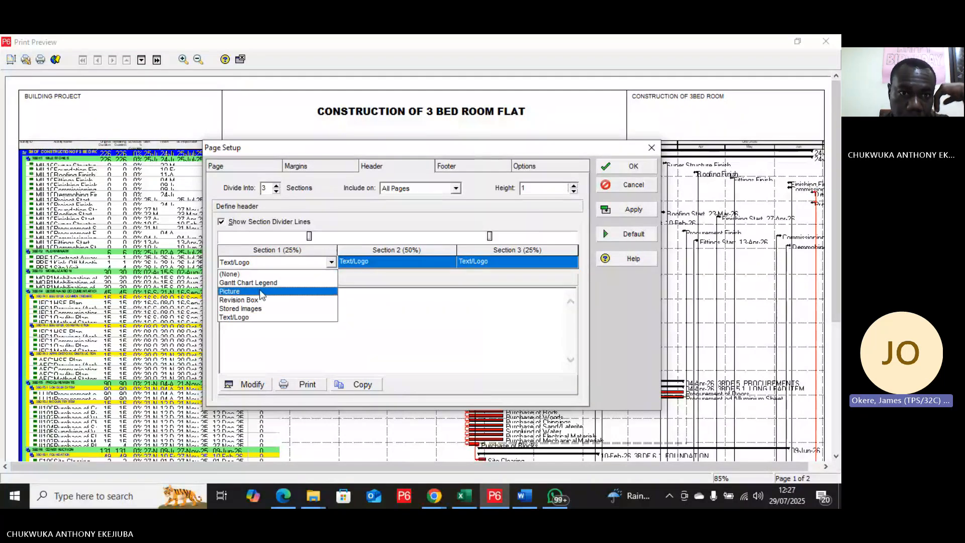
pyautogui.click(261, 291)
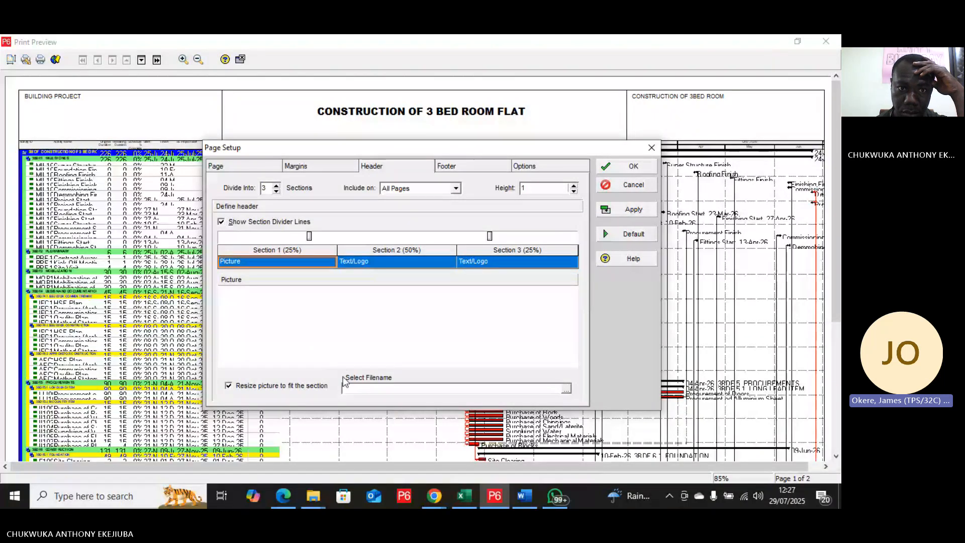
# Step: Browse the desktop's New folder and its DCIM folder for a header Section 1 picture, and leave without choosing one
pyautogui.click(568, 391)
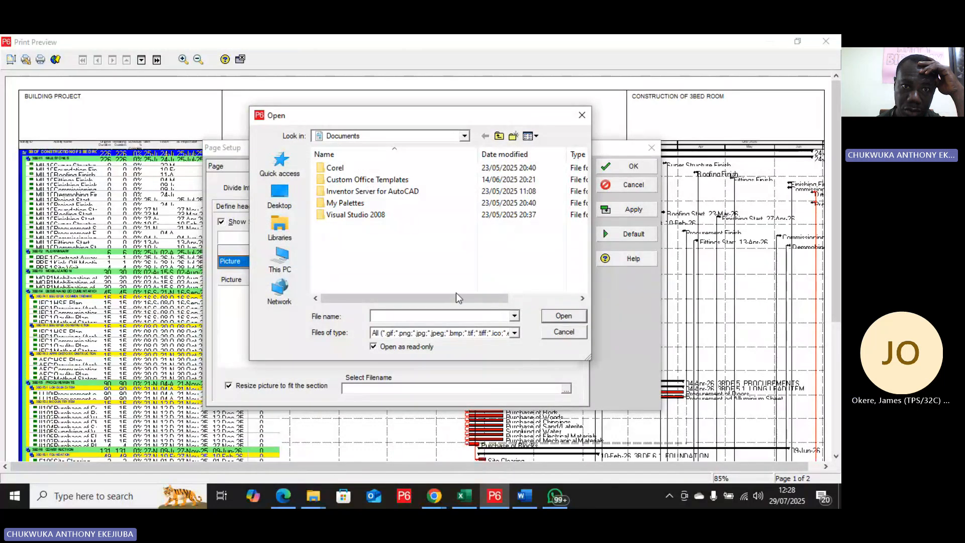
pyautogui.click(290, 203)
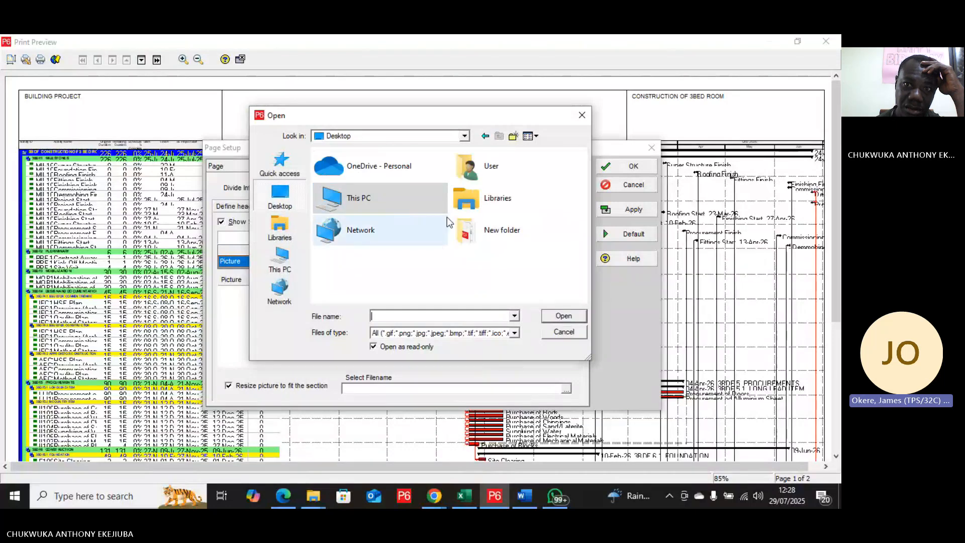
pyautogui.click(498, 237)
pyautogui.doubleClick(497, 233)
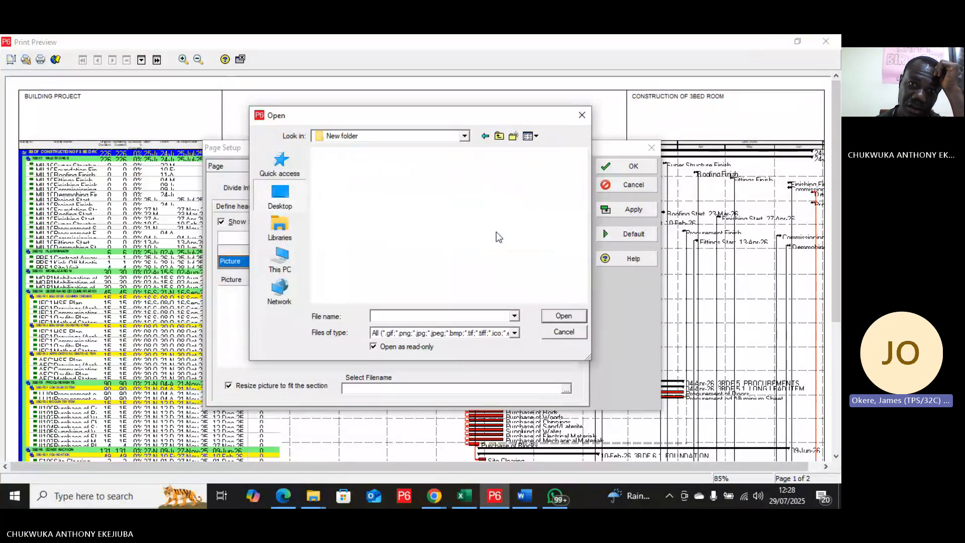
pyautogui.click(418, 216)
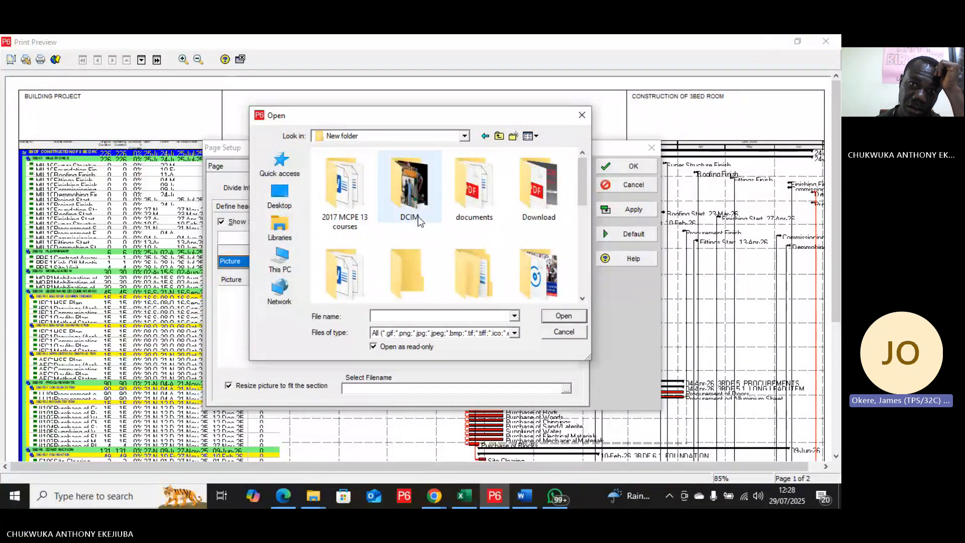
pyautogui.doubleClick(418, 216)
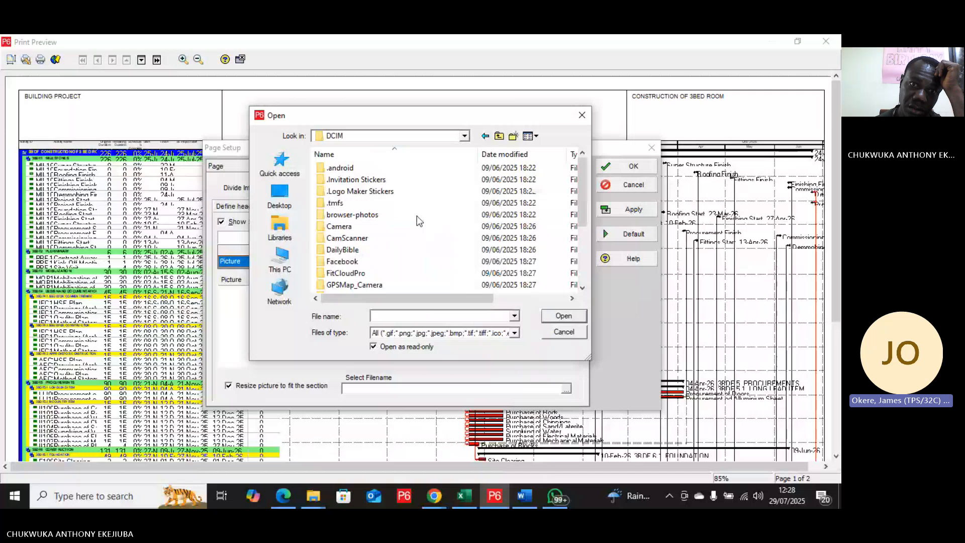
pyautogui.scroll(-3, 417, 217)
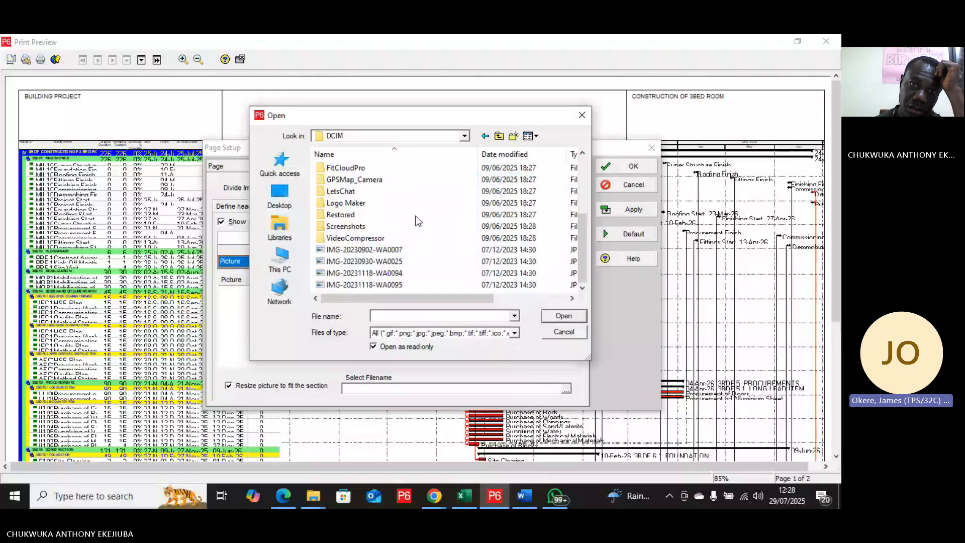
pyautogui.scroll(3, 416, 220)
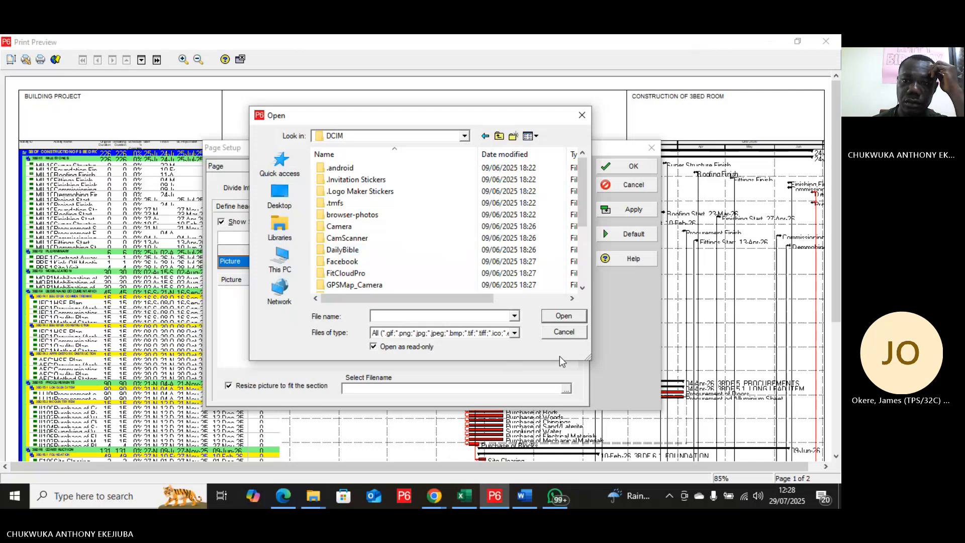
pyautogui.click(564, 332)
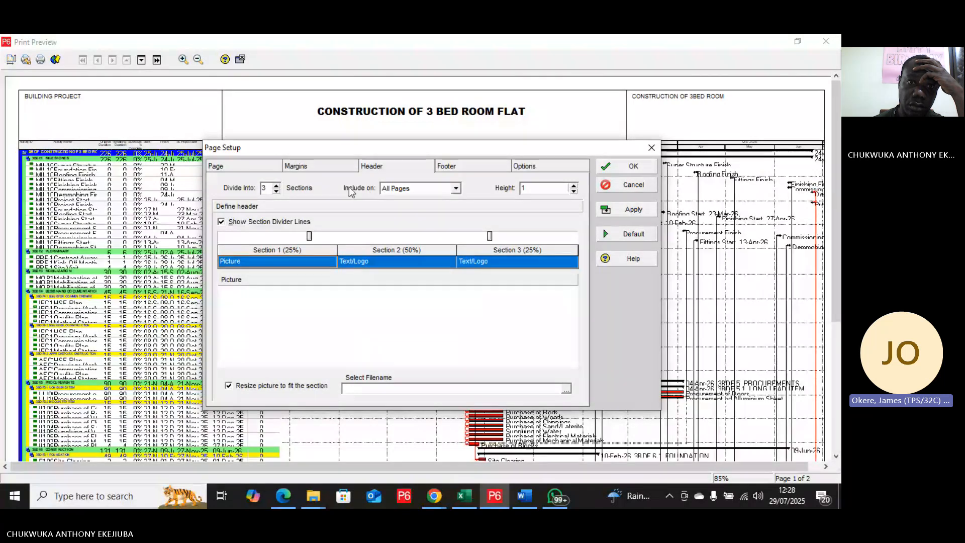
# Step: Set the page scaling to adjust to 70% of normal size and apply it to the print preview
pyautogui.click(252, 168)
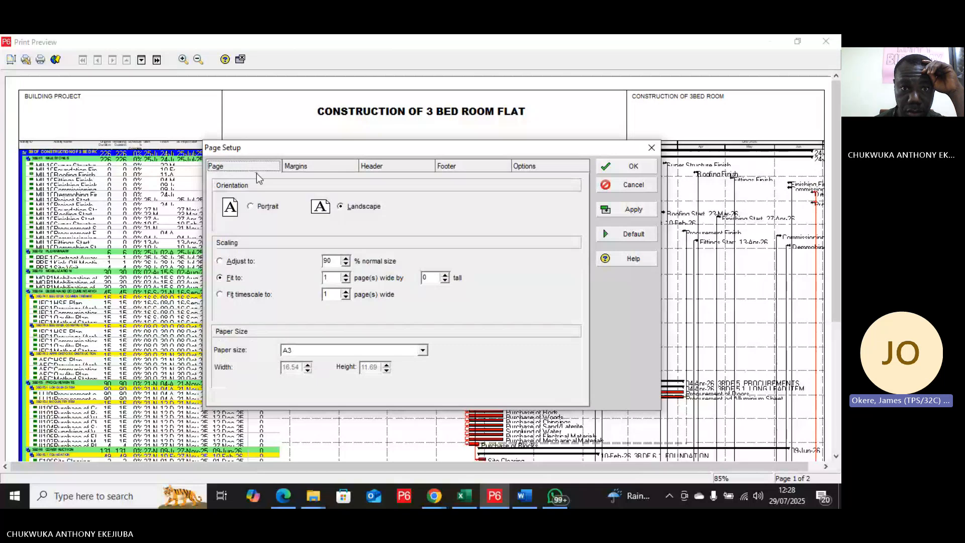
pyautogui.click(345, 264)
pyautogui.click(346, 265)
pyautogui.click(345, 265)
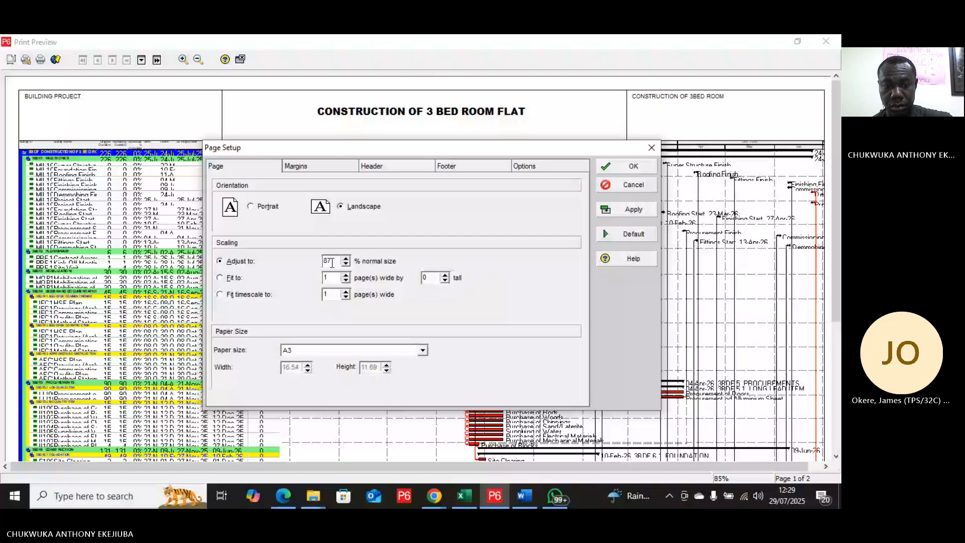
pyautogui.press('BackSpace')
pyautogui.press('BackSpace')
pyautogui.write('70')
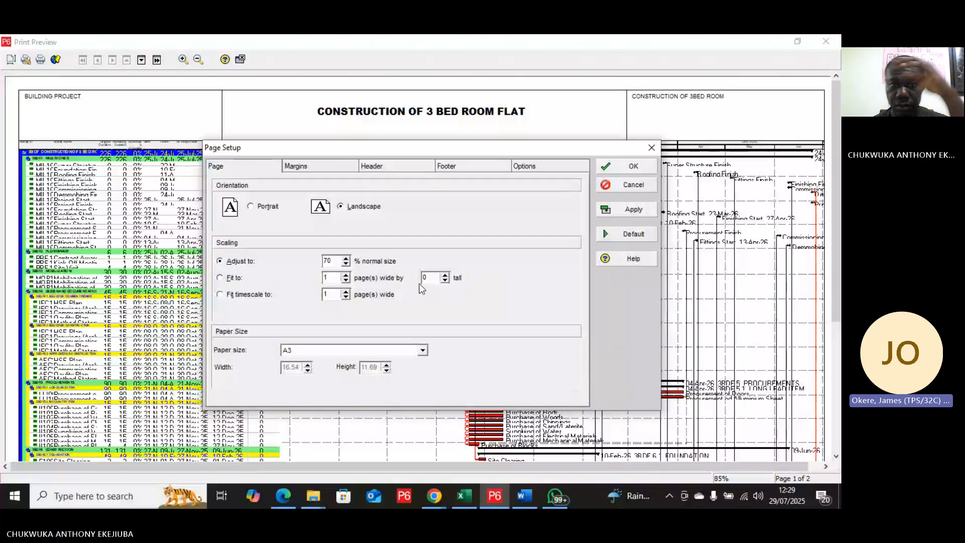
pyautogui.click(634, 211)
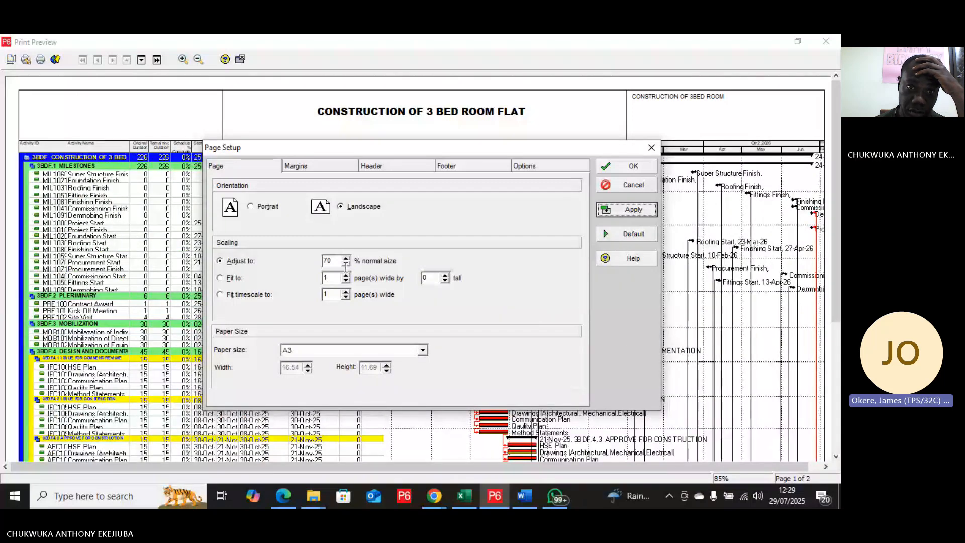
# Step: Set the adjusted page scaling to 60% of normal size and apply it
pyautogui.click(327, 259)
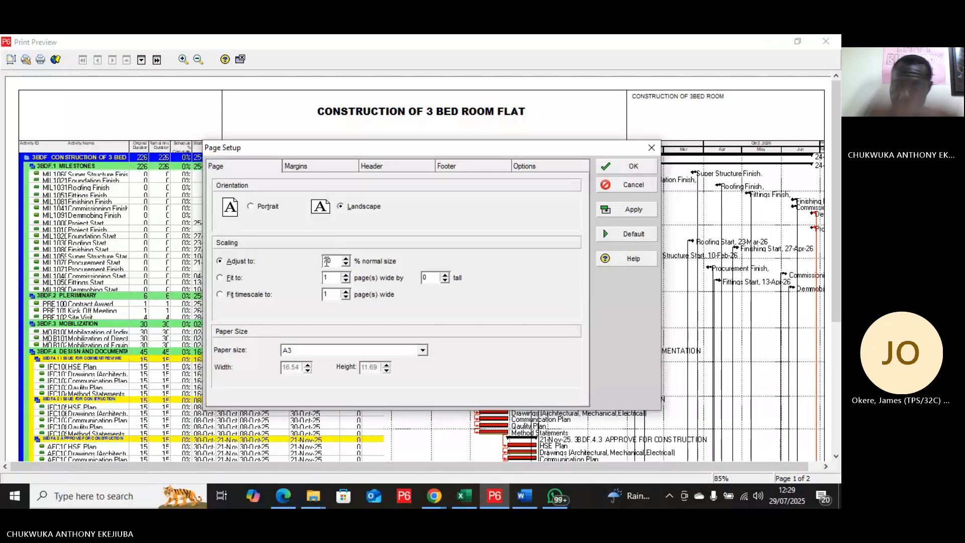
pyautogui.press('BackSpace')
pyautogui.write('6')
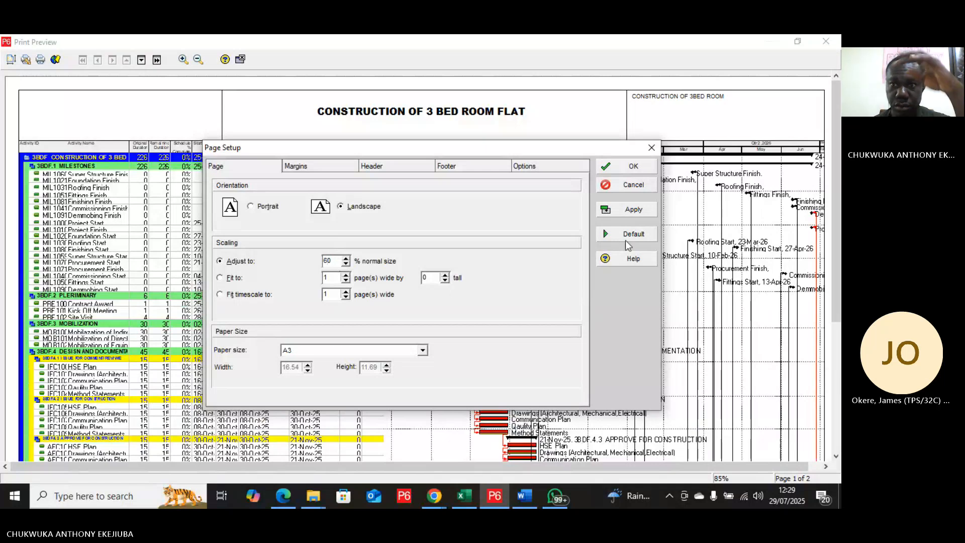
pyautogui.click(642, 210)
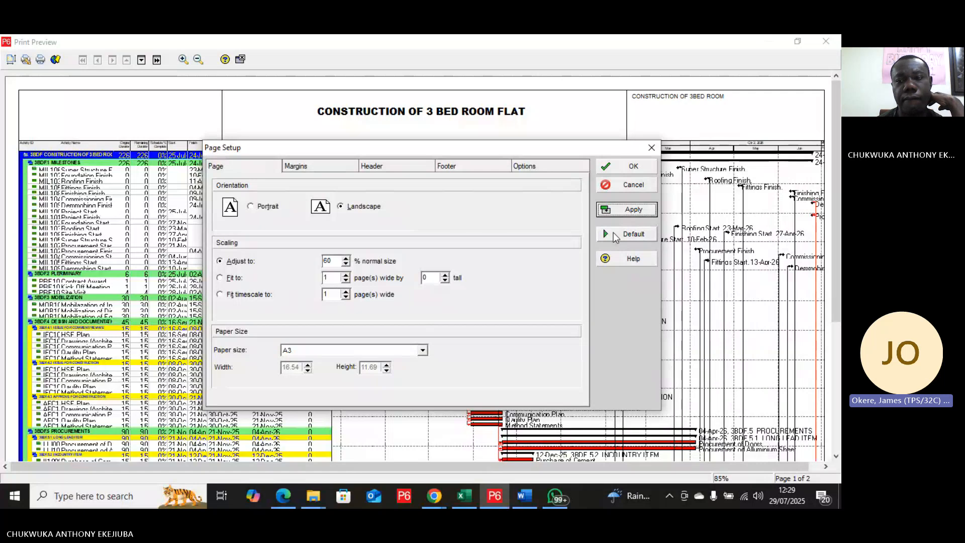
# Step: Reduce the page scaling to 50% of normal size and apply it
pyautogui.click(346, 265)
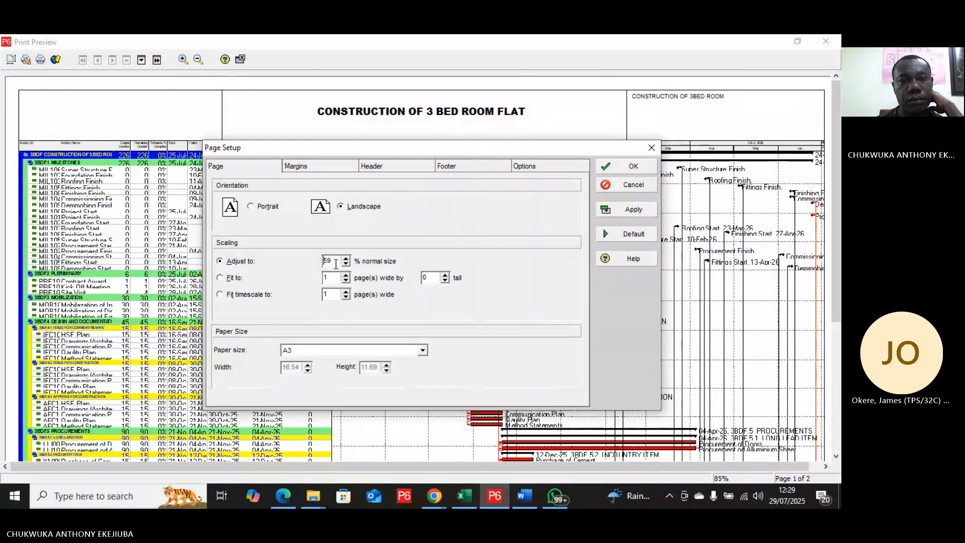
pyautogui.press('BackSpace')
pyautogui.write('0')
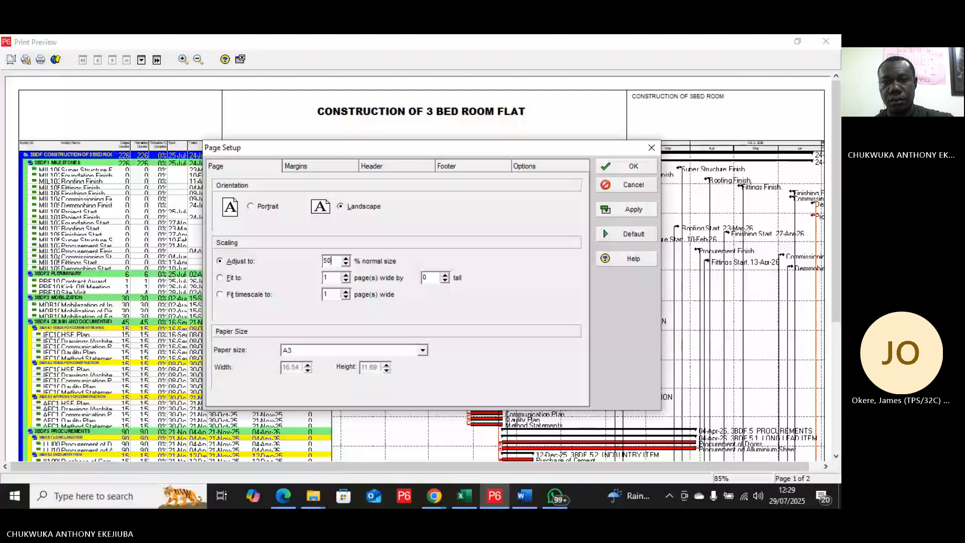
pyautogui.click(619, 207)
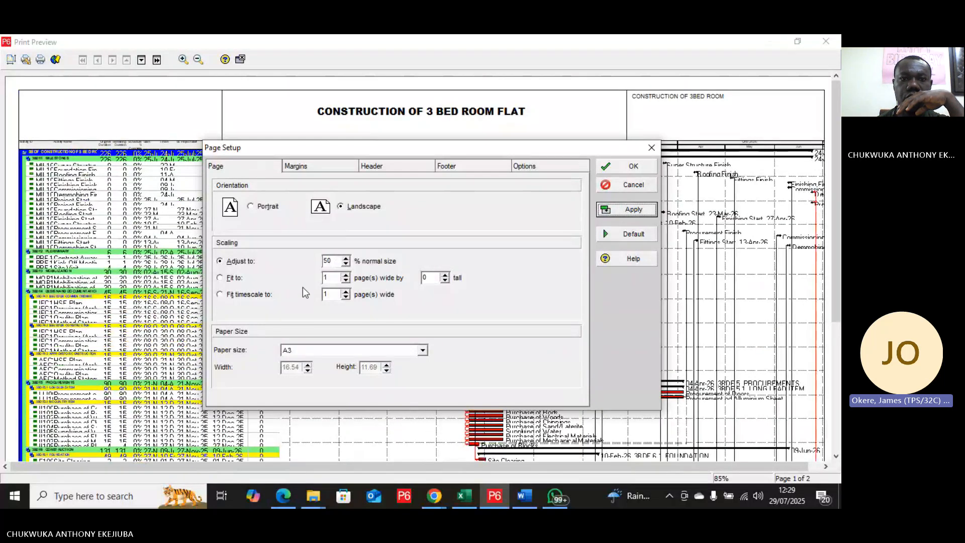
# Step: Switch the page scaling to fit 1 page wide by 0 tall and apply it to the preview
pyautogui.click(220, 278)
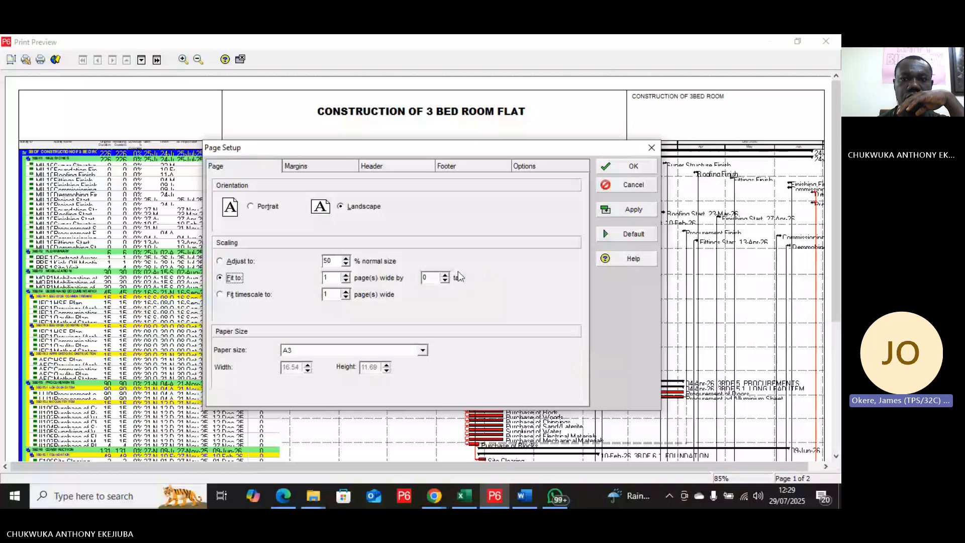
pyautogui.click(634, 210)
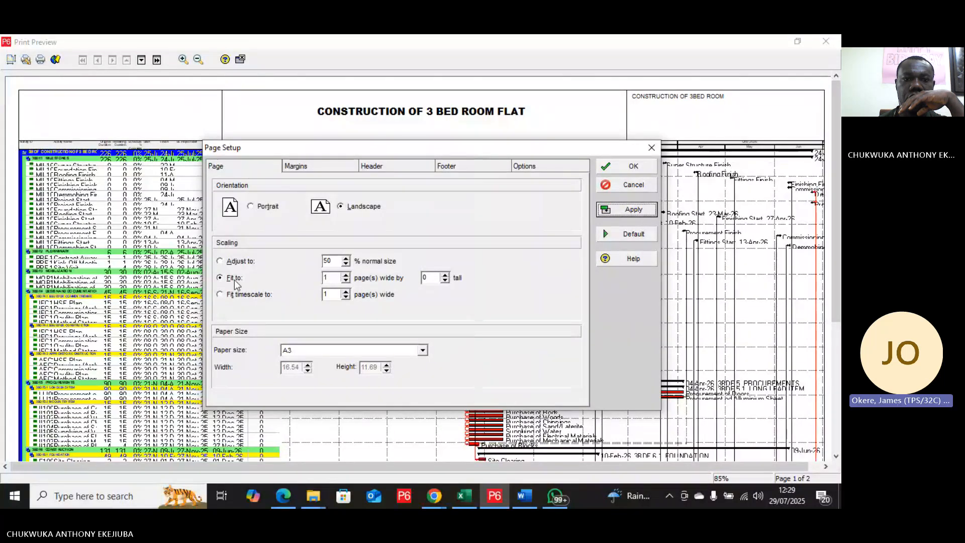
pyautogui.click(220, 281)
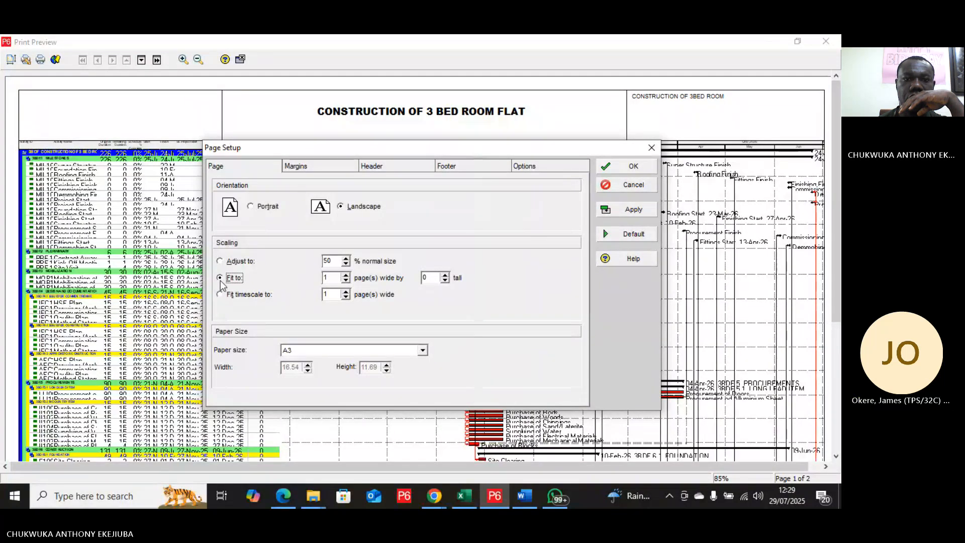
pyautogui.click(642, 211)
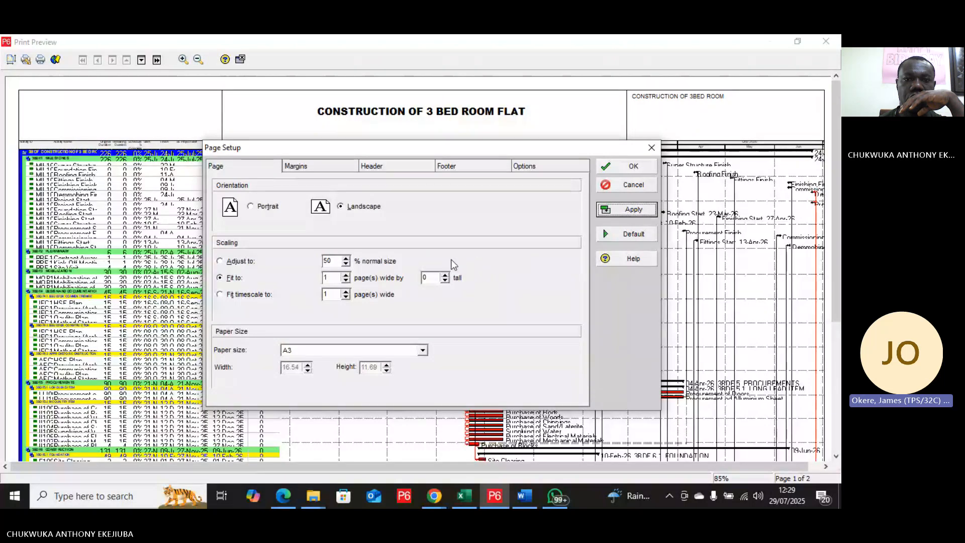
# Step: Apply an adjusted page scaling of 40% of normal size, and return the scaling to fit 1 page wide by 0 tall
pyautogui.click(337, 263)
pyautogui.press('BackSpace')
pyautogui.press('BackSpace')
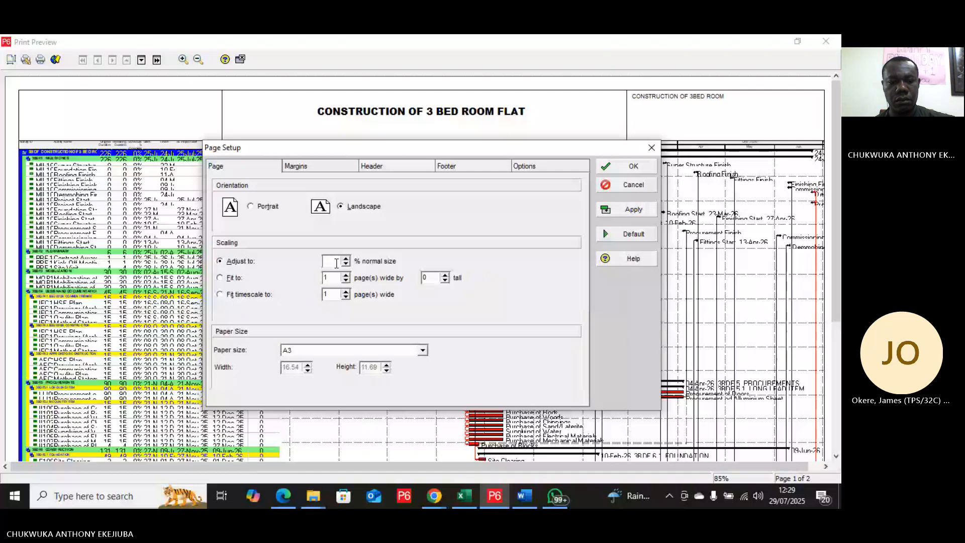
pyautogui.write('40')
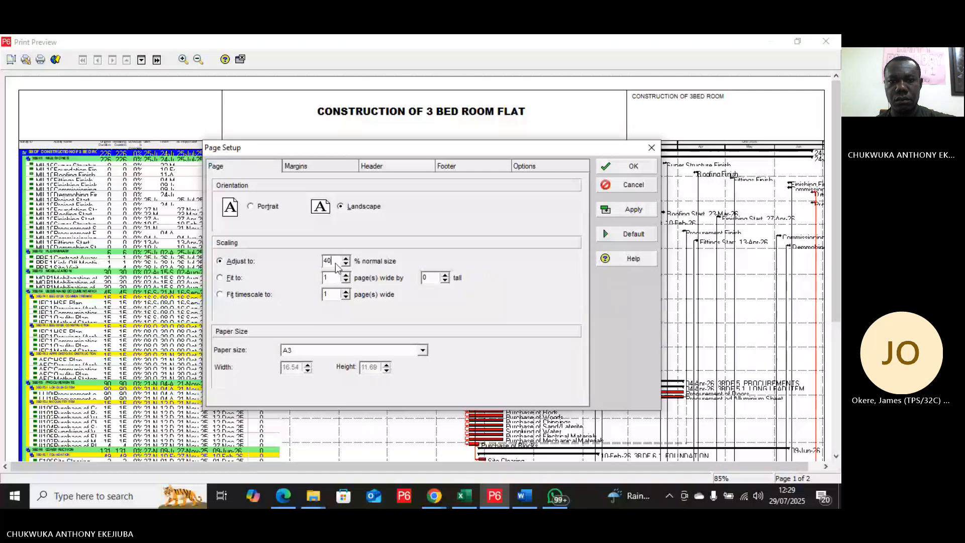
pyautogui.click(633, 209)
pyautogui.click(220, 278)
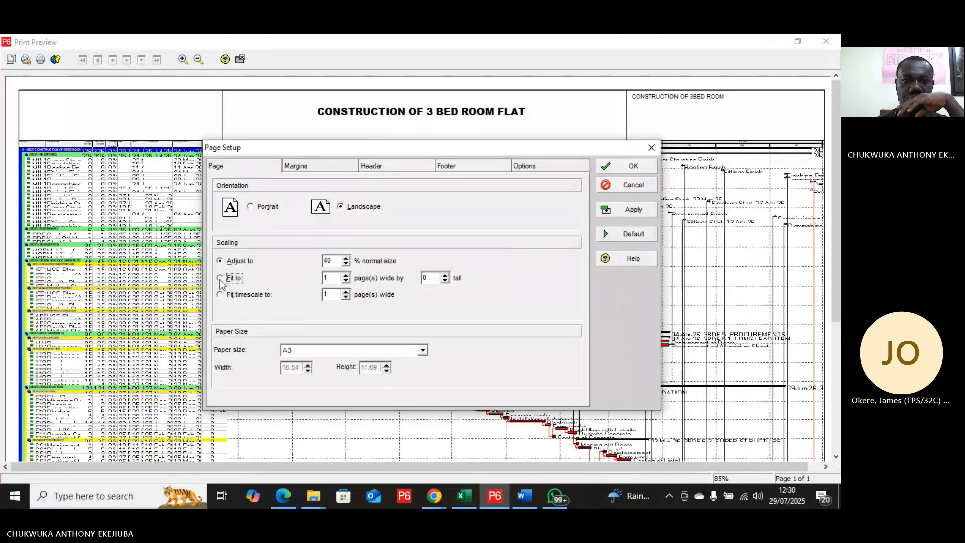
pyautogui.click(633, 210)
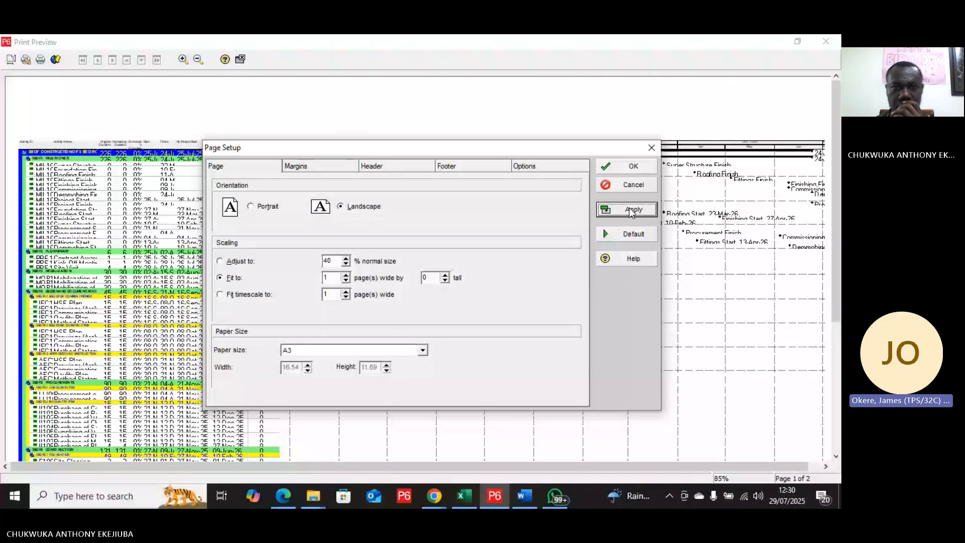
# Step: Switch the page scaling to adjust to 70% of normal size and apply it to the preview
pyautogui.click(337, 259)
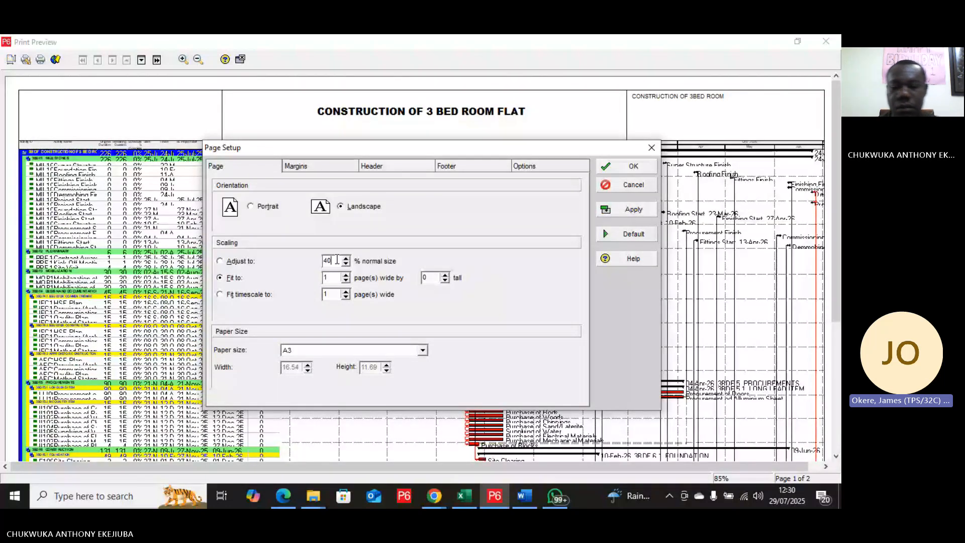
pyautogui.press('BackSpace')
pyautogui.press('BackSpace')
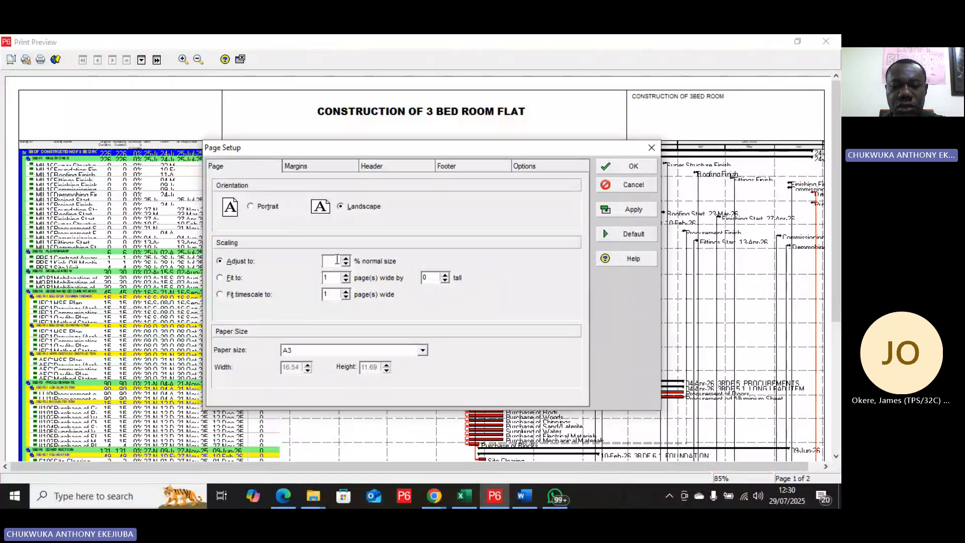
pyautogui.write('70')
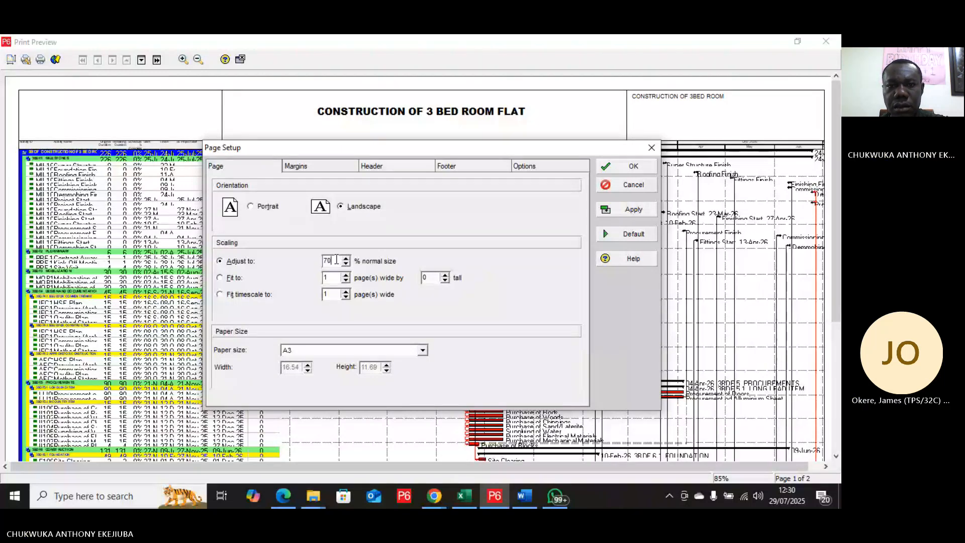
pyautogui.click(648, 213)
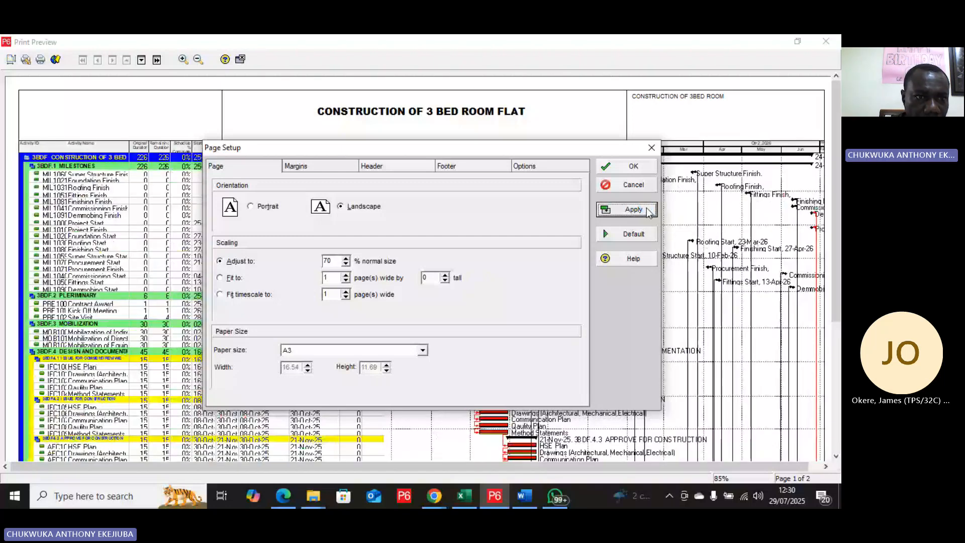
# Step: Raise the adjusted page scaling to 80% of normal size and apply it
pyautogui.doubleClick(328, 261)
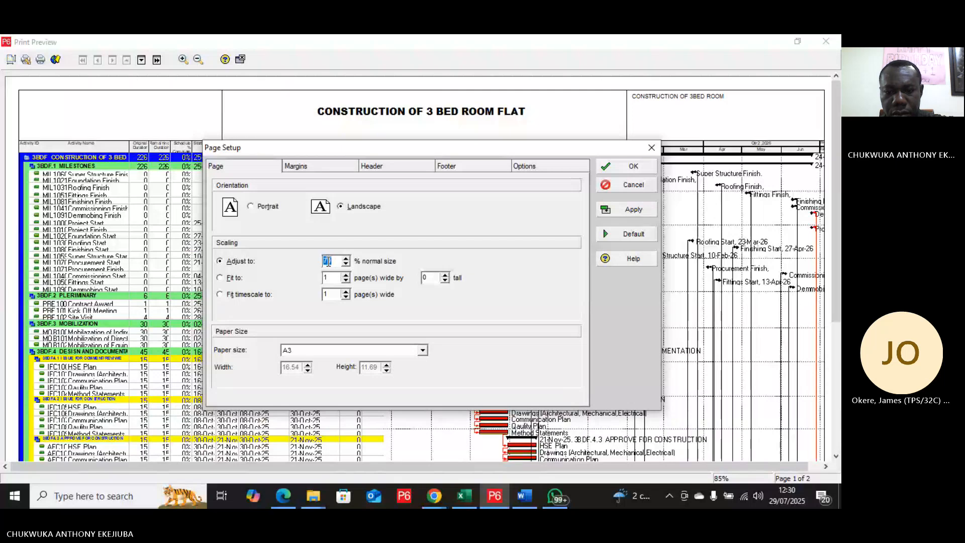
pyautogui.write('80')
pyautogui.click(643, 214)
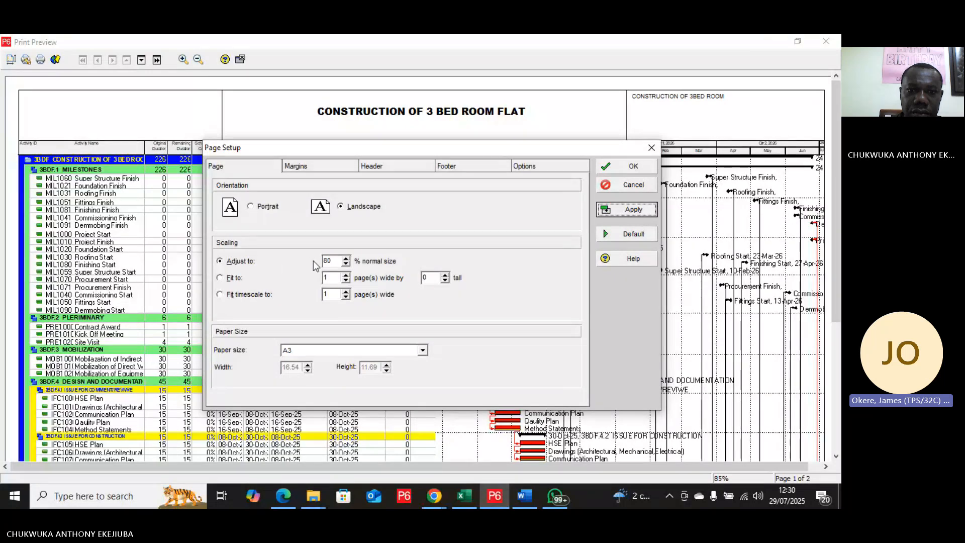
# Step: Raise the adjusted page scaling to 90% of normal size and apply it
pyautogui.click(328, 260)
pyautogui.press('BackSpace')
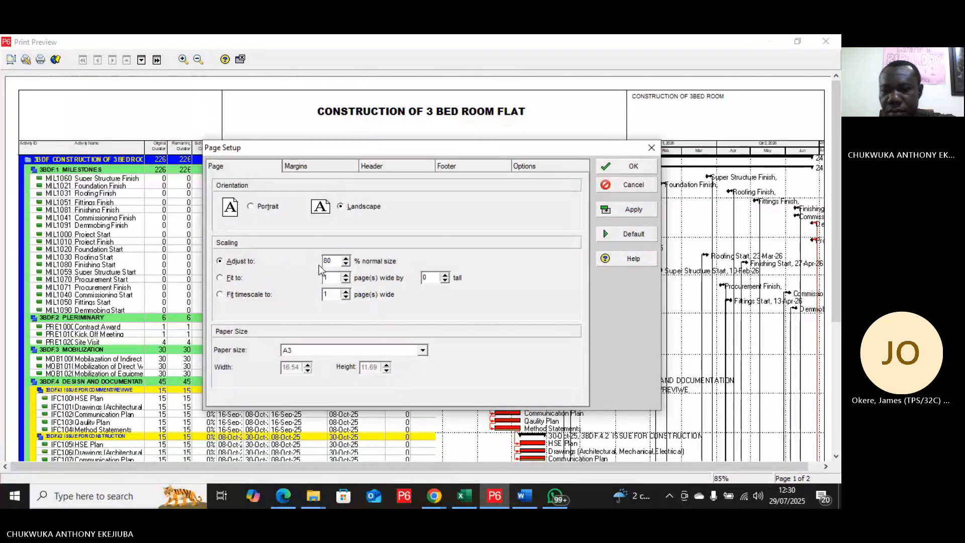
pyautogui.write('9')
pyautogui.click(634, 209)
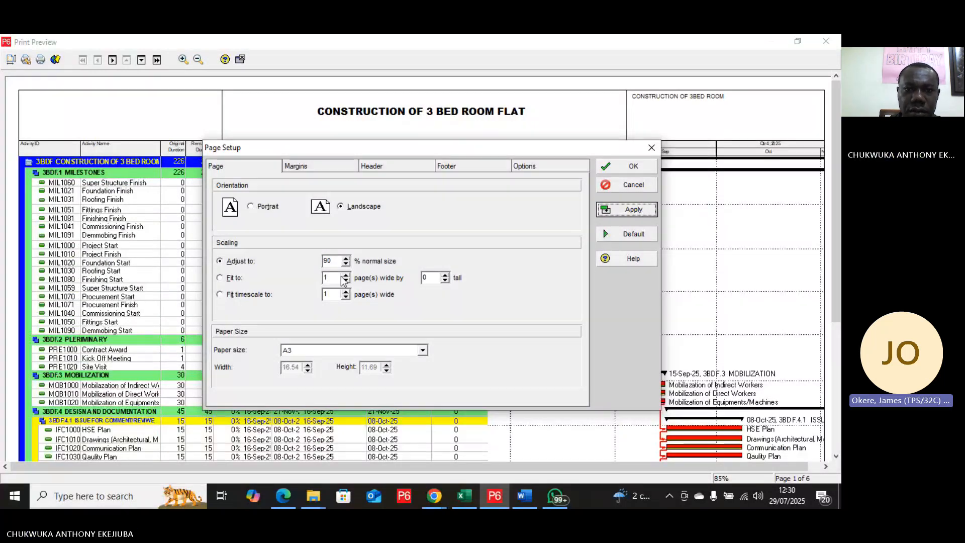
# Step: Set the adjusted page scaling to 100% of normal size and apply it to the preview
pyautogui.click(327, 261)
pyautogui.press('BackSpace')
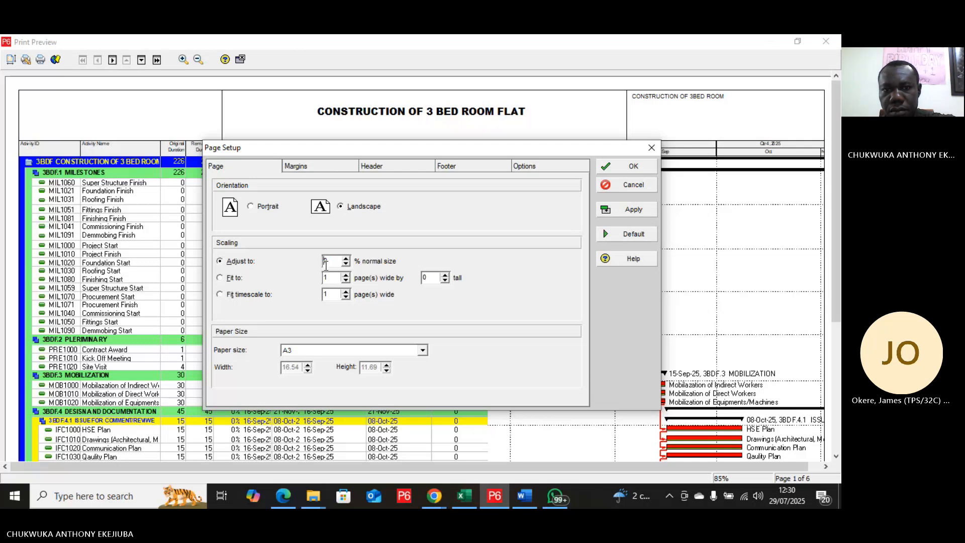
pyautogui.write('100')
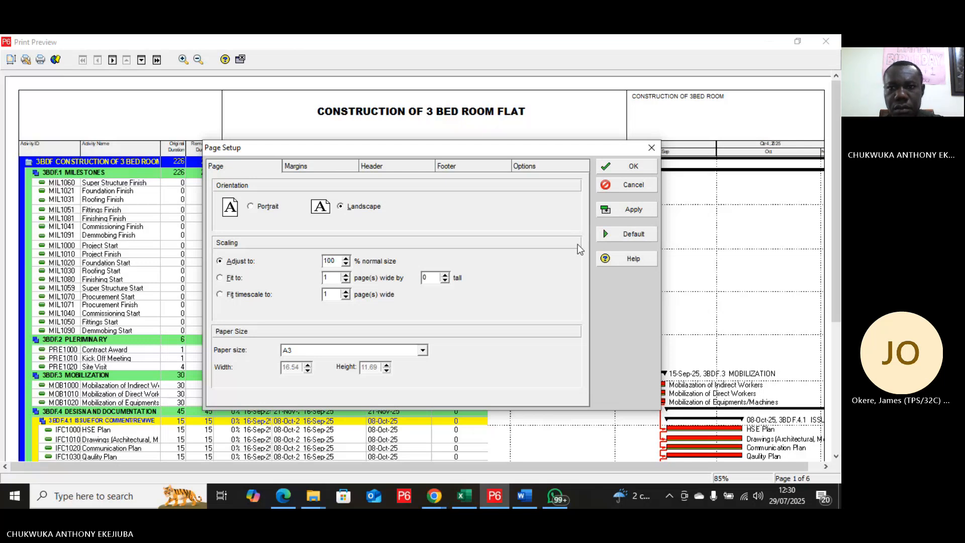
pyautogui.click(636, 213)
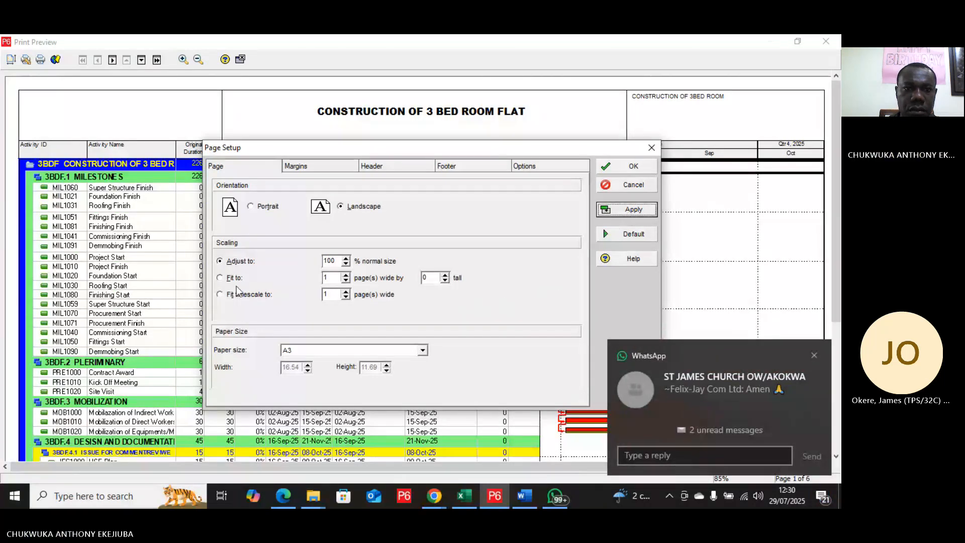
# Step: Try the fit 1 page wide by 0 tall scaling, and restore and accept the adjustment to 100% of normal size
pyautogui.click(221, 278)
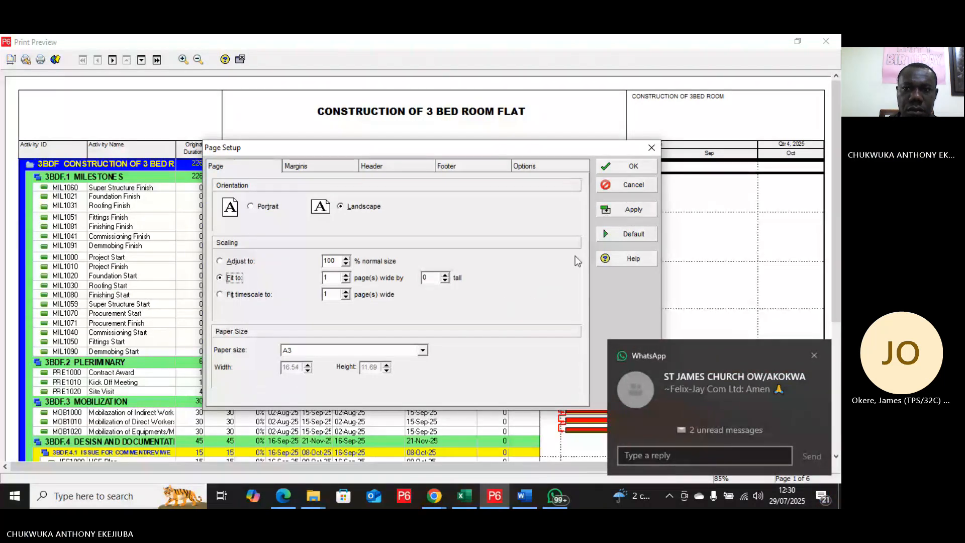
pyautogui.click(635, 210)
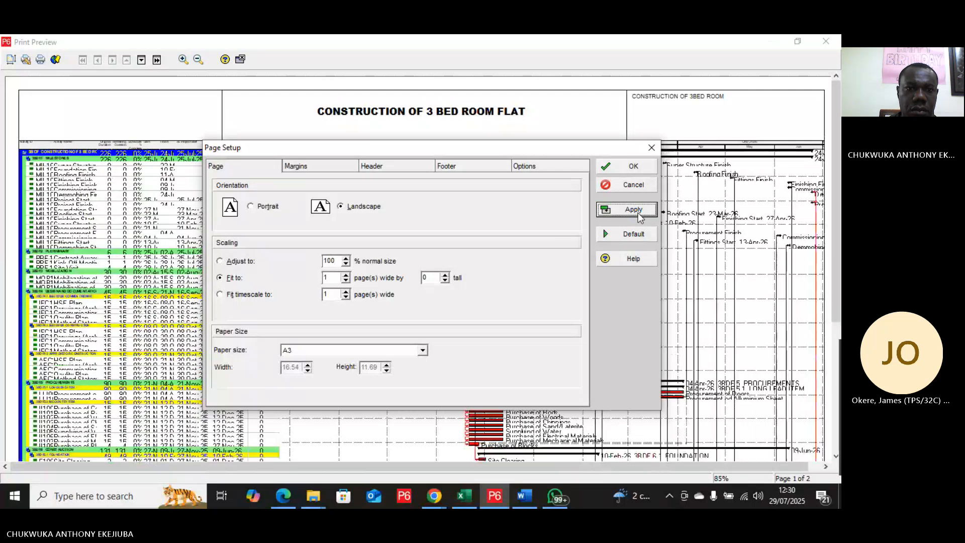
pyautogui.click(220, 261)
pyautogui.click(635, 209)
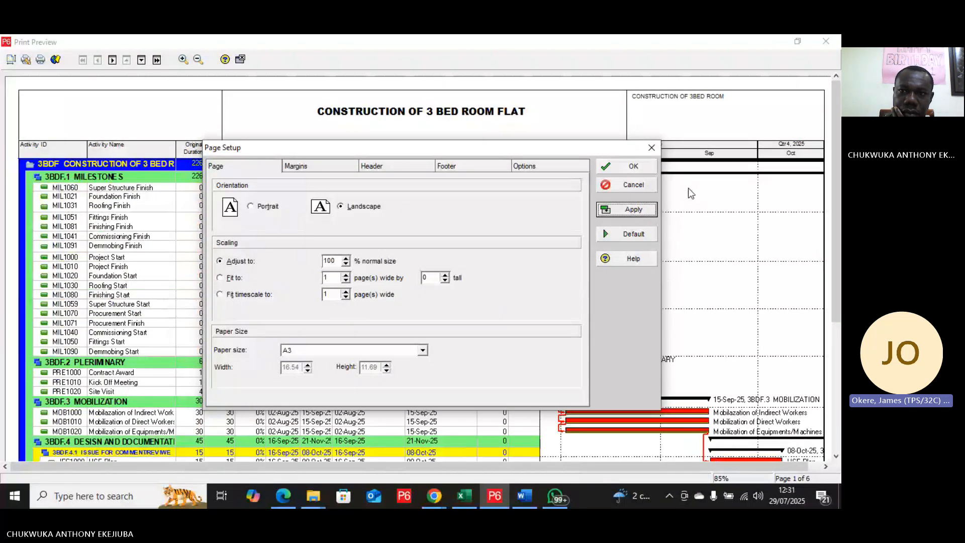
pyautogui.click(640, 173)
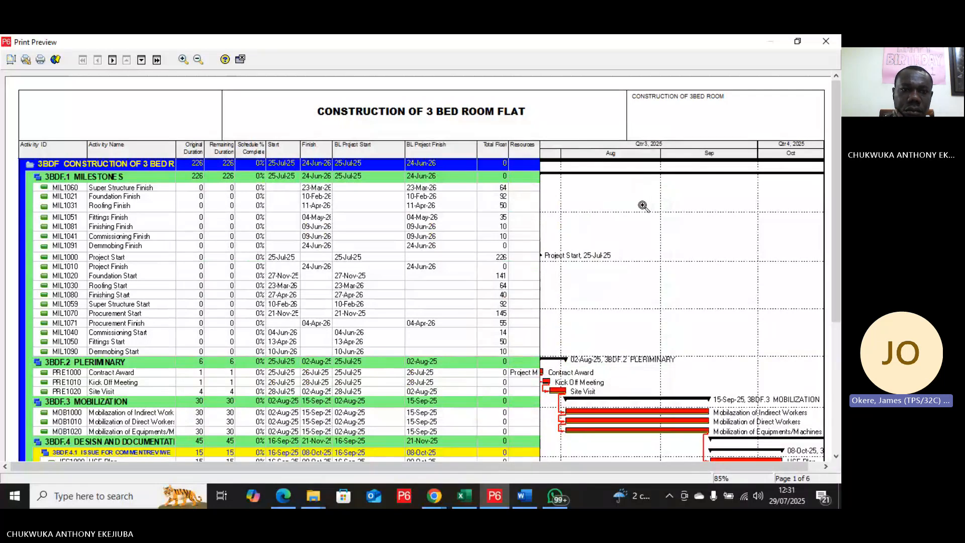
# Step: Print all pages of the schedule layout with the Microsoft Print to PDF printer
pyautogui.scroll(-2, 643, 207)
pyautogui.scroll(1, 642, 210)
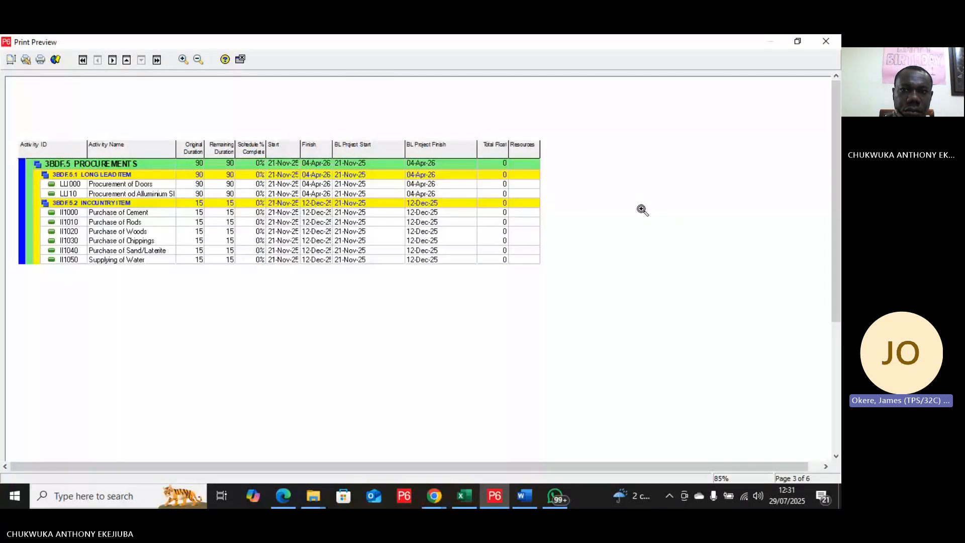
pyautogui.scroll(1, 642, 210)
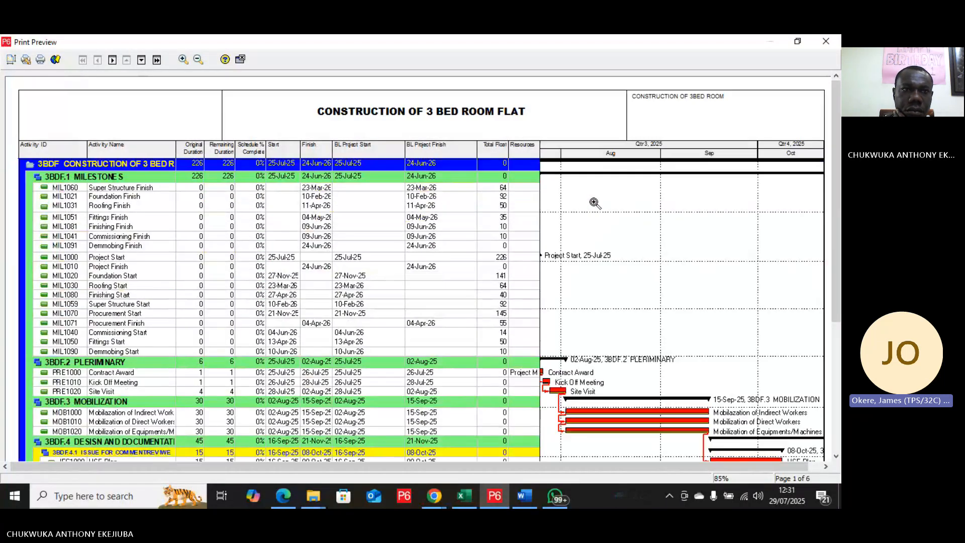
pyautogui.click(39, 60)
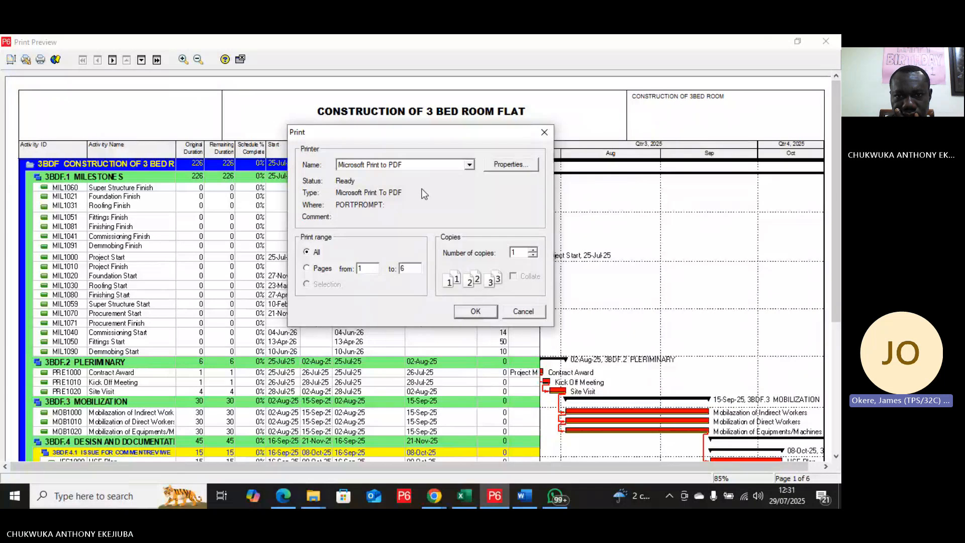
pyautogui.click(479, 316)
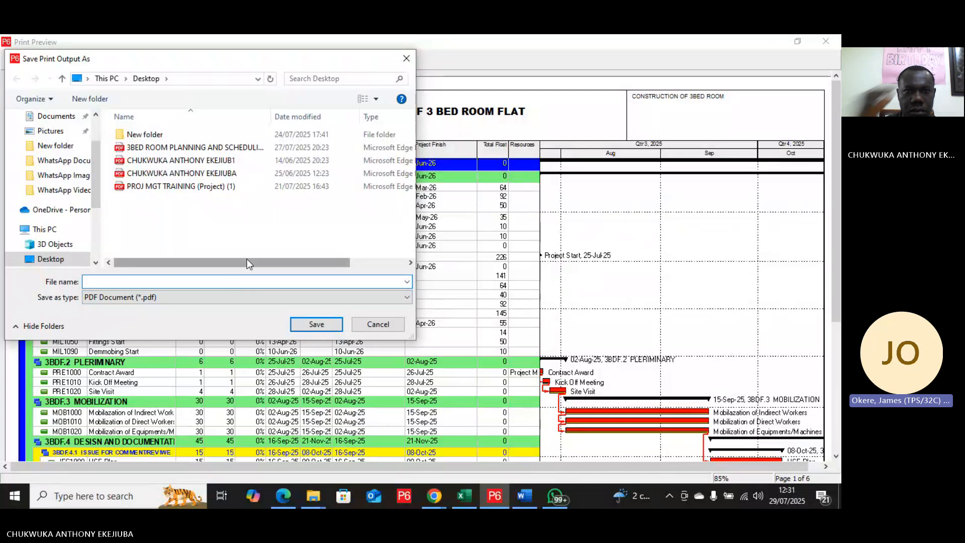
# Step: Save the print output on the Desktop as a PDF named "3BED ROOM FLAT PLAN AND SCHEDULING"
pyautogui.write('3')
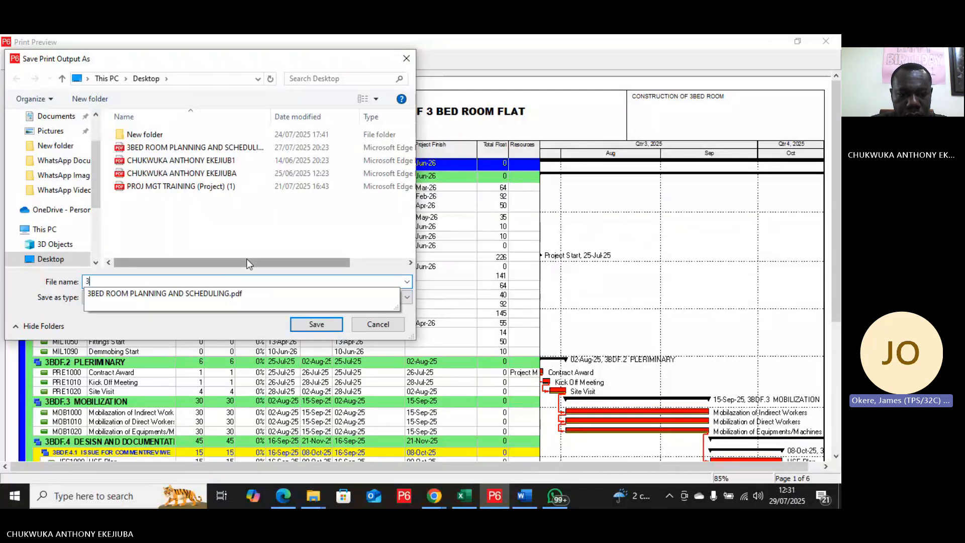
pyautogui.write('BE')
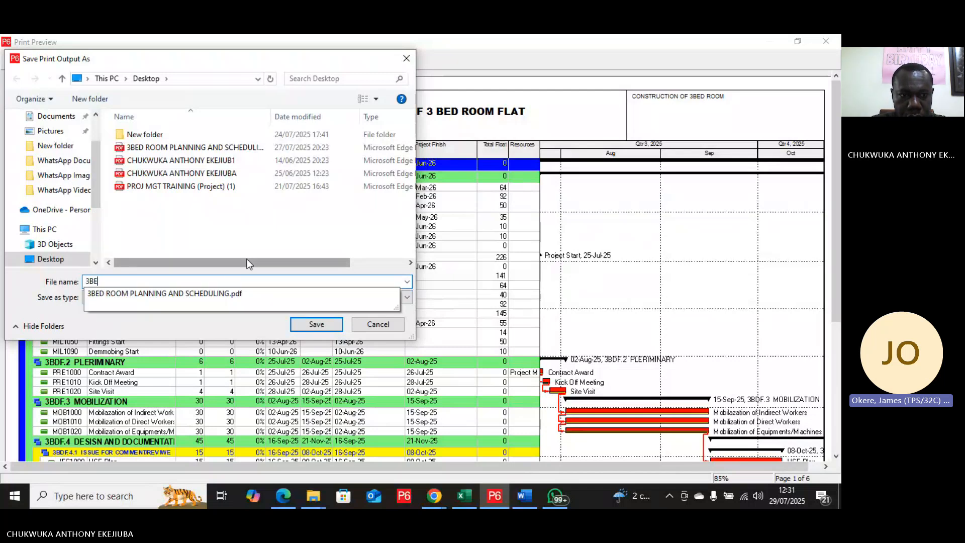
pyautogui.write('D ROOM')
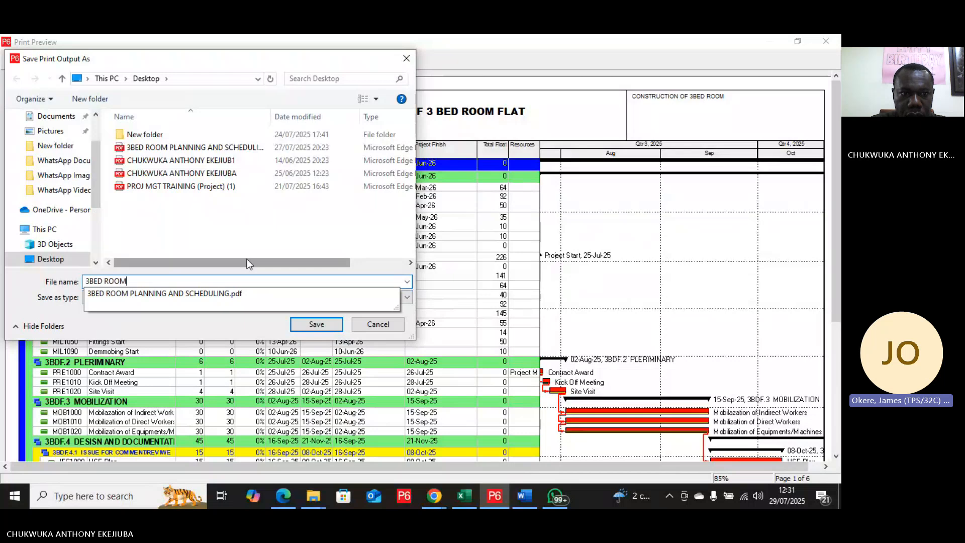
pyautogui.write(' FLAT')
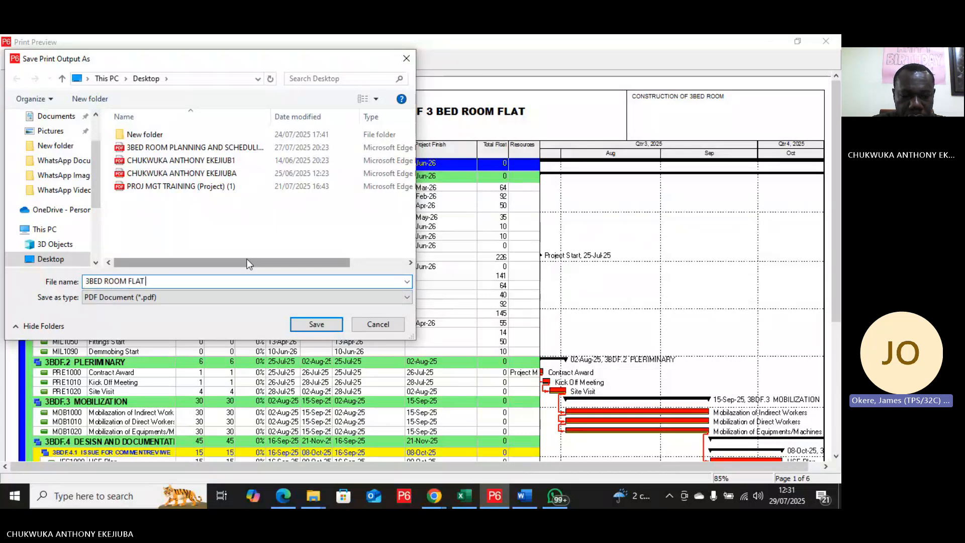
pyautogui.write(' PLAN AND')
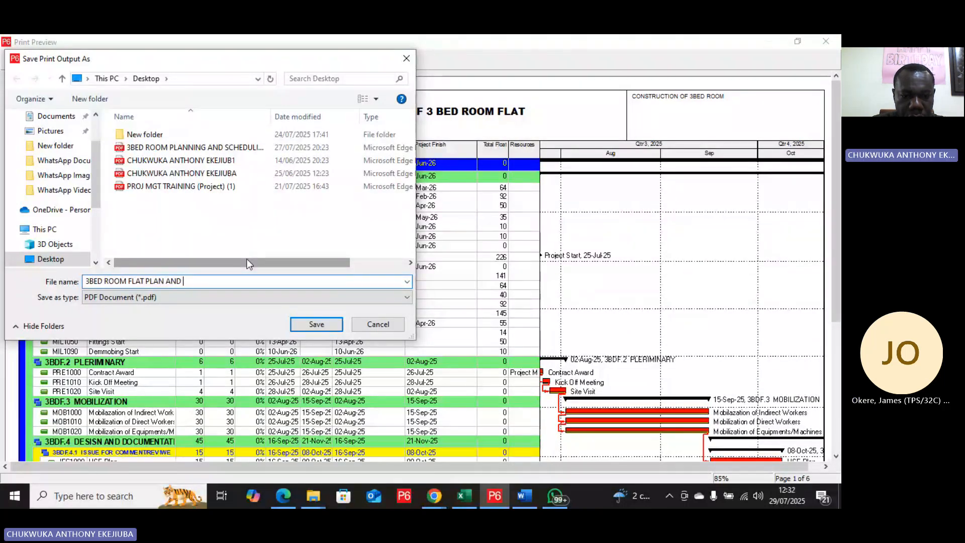
pyautogui.write(' SCHEDU')
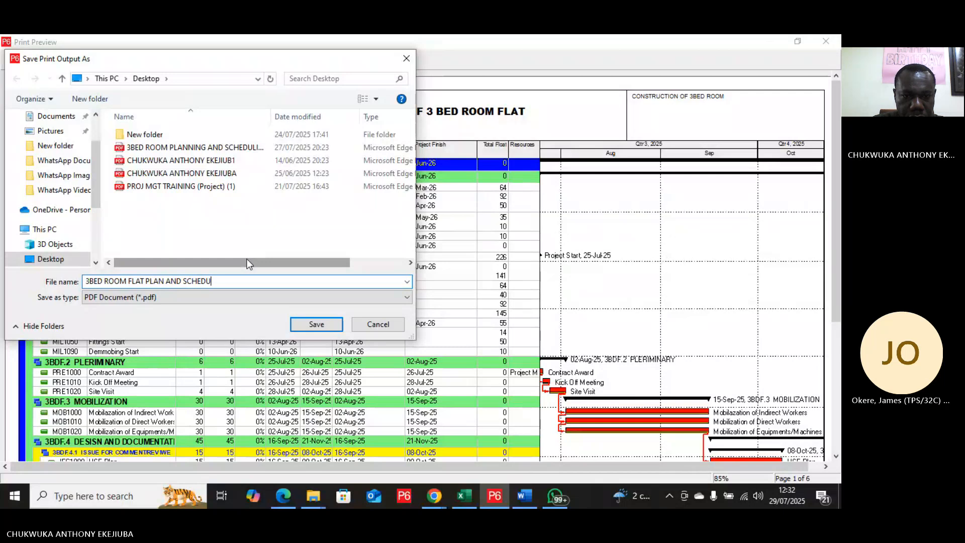
pyautogui.write('LING')
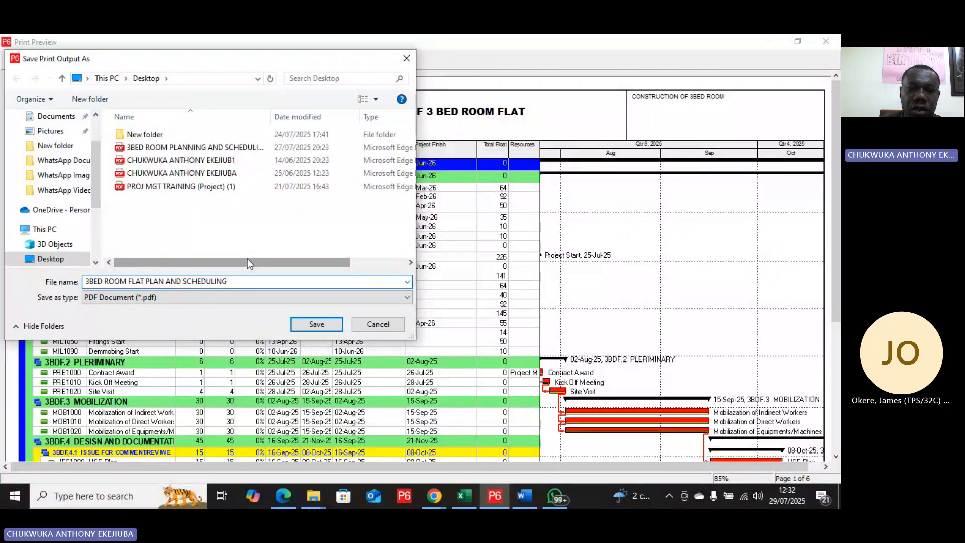
pyautogui.click(312, 326)
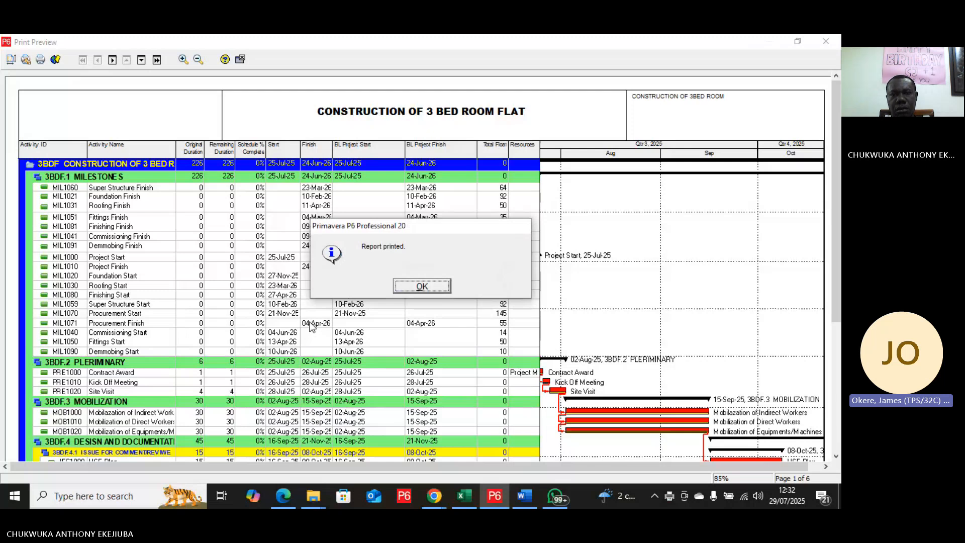
pyautogui.click(422, 286)
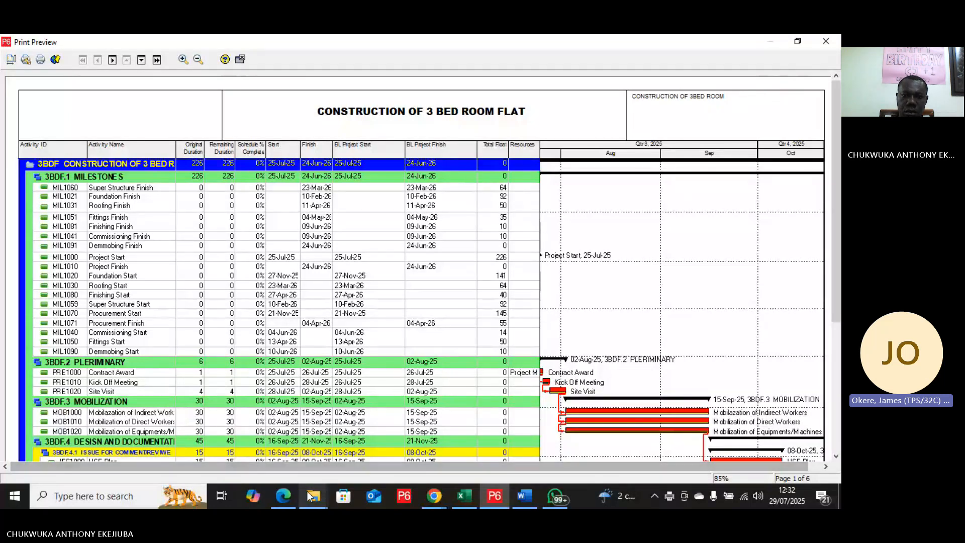
# Step: Open the 3BED ROOM FLAT PLAN AND SCHEDULING PDF from the Desktop to check the printout, and switch back to Primavera P6
pyautogui.moveTo(312, 496)
pyautogui.click(295, 459)
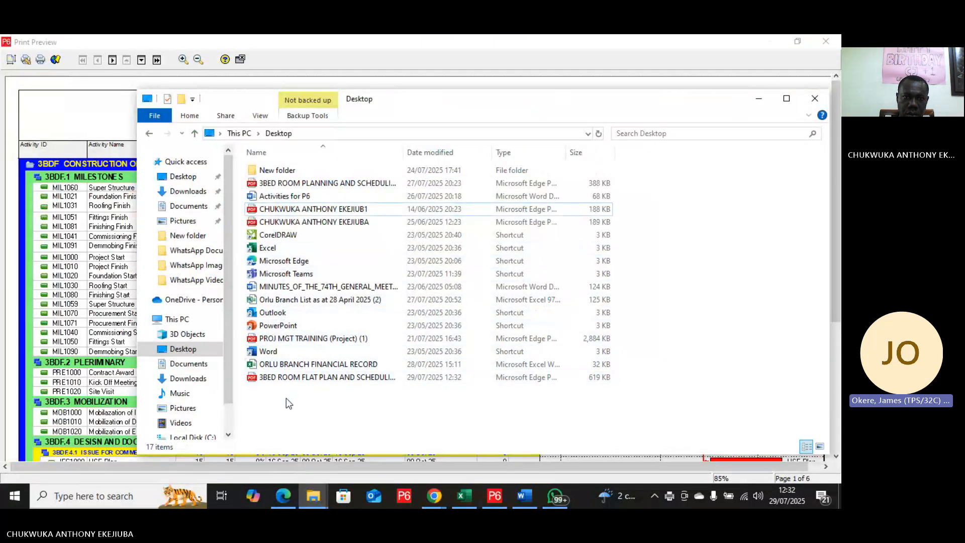
pyautogui.click(307, 377)
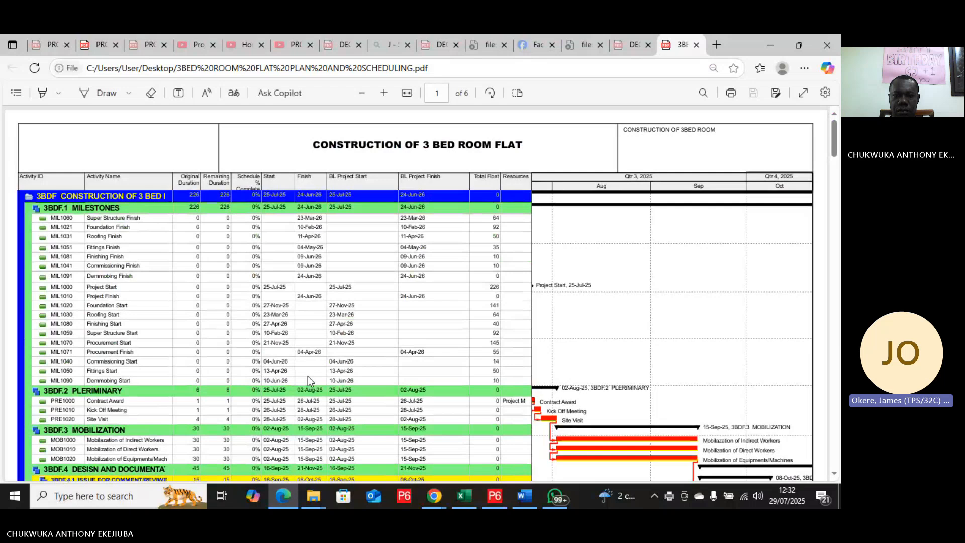
pyautogui.hotkey('alt', 'Tab')
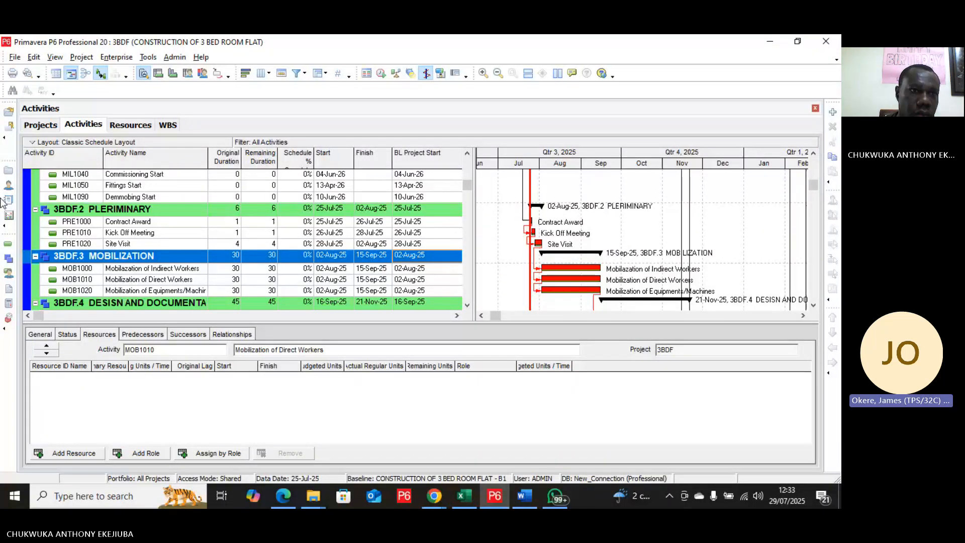
# Step: Set up an export of the 3BDF project in Primavera PM (XER) format, version 20.12 or later, with Project as the export type
pyautogui.hotkey('alt', 'f')
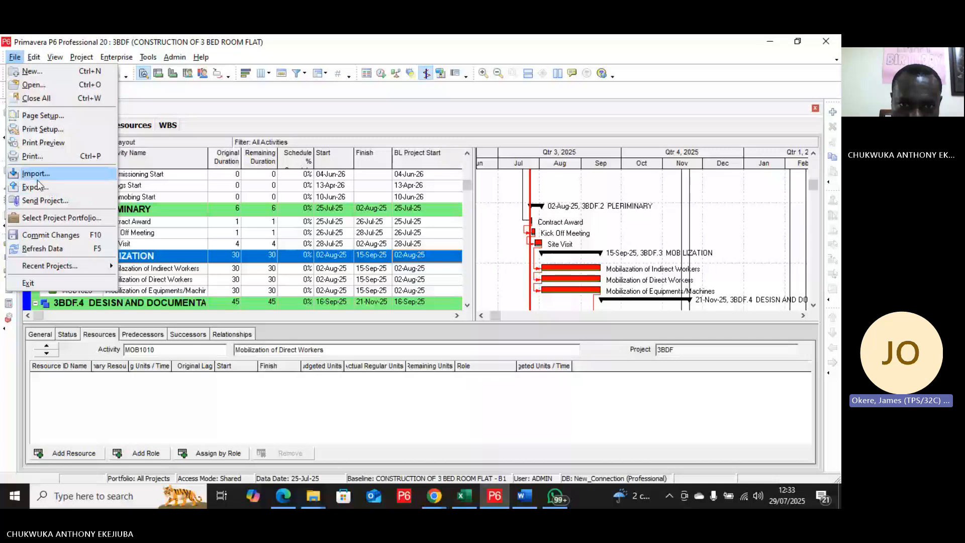
pyautogui.click(38, 187)
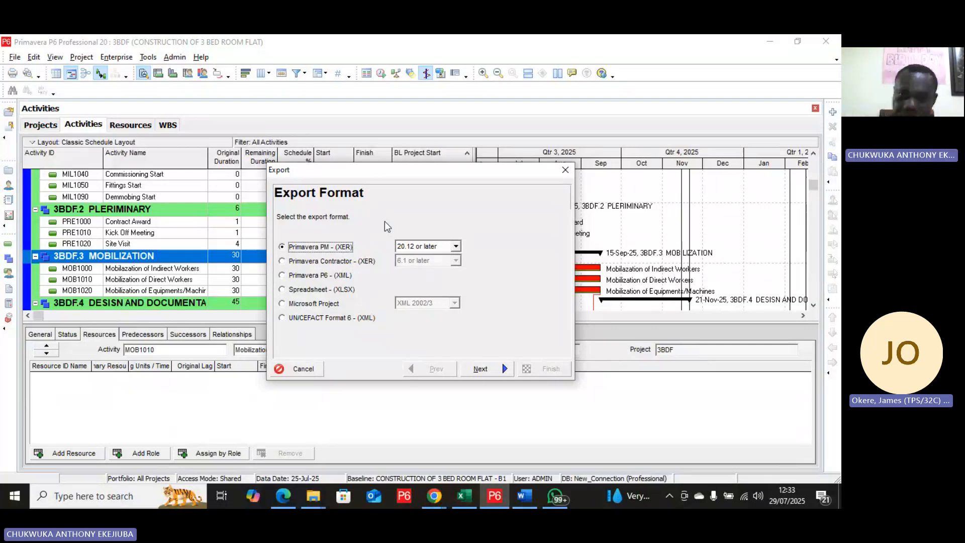
pyautogui.click(456, 248)
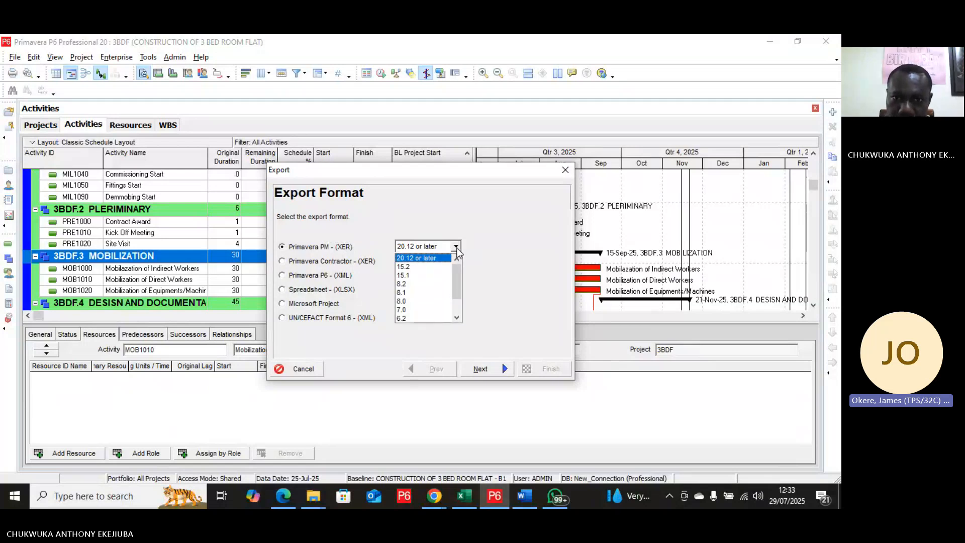
pyautogui.click(479, 246)
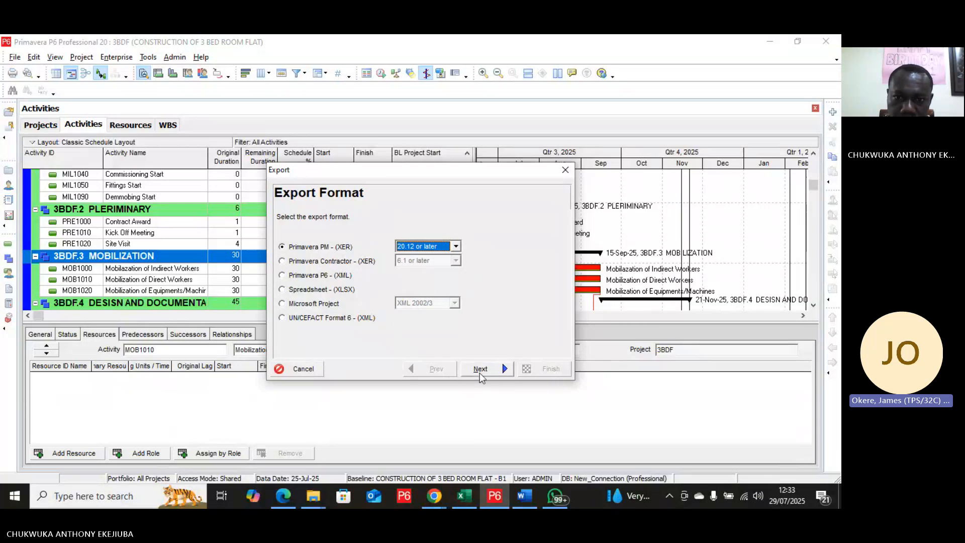
pyautogui.click(504, 370)
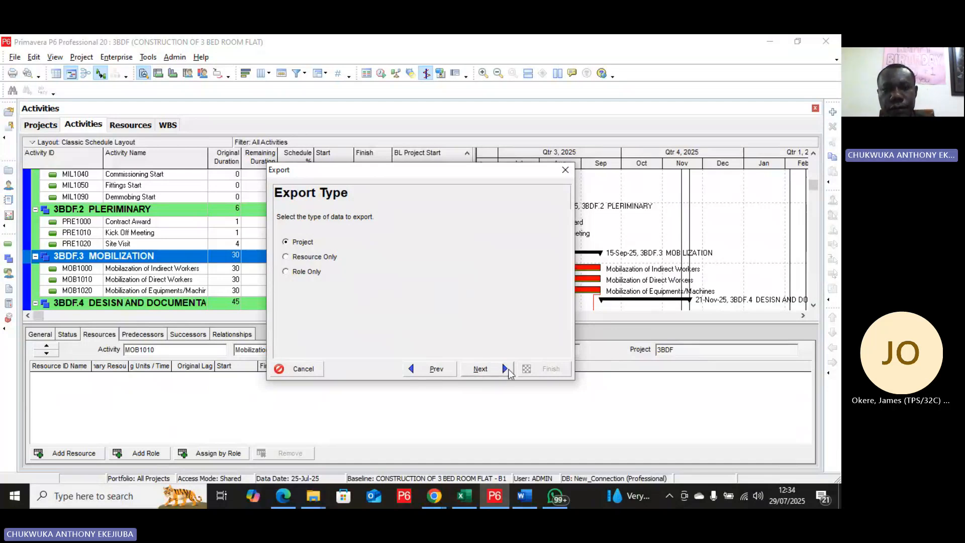
pyautogui.click(507, 369)
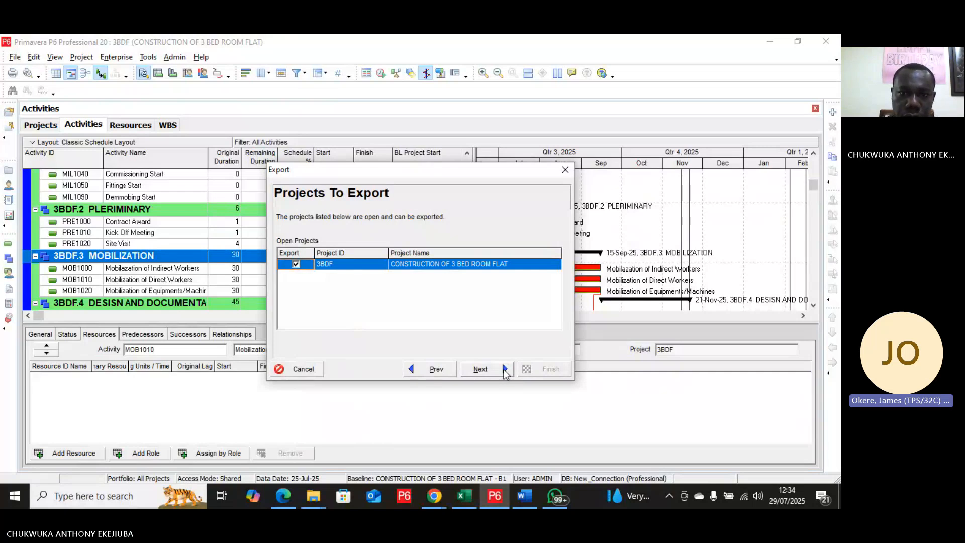
pyautogui.click(505, 370)
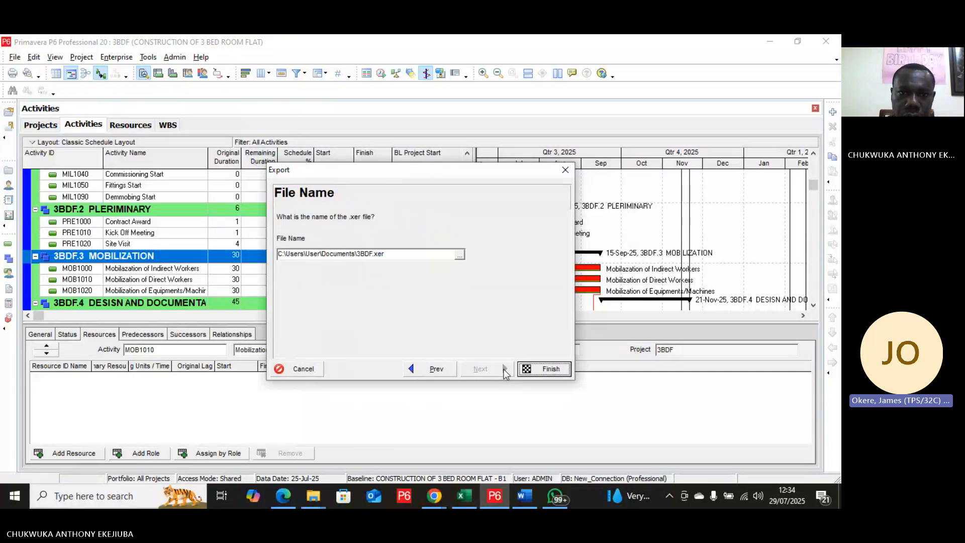
# Step: Export the project as 3BDF.xer to the Documents folder and close the export wizard
pyautogui.click(461, 257)
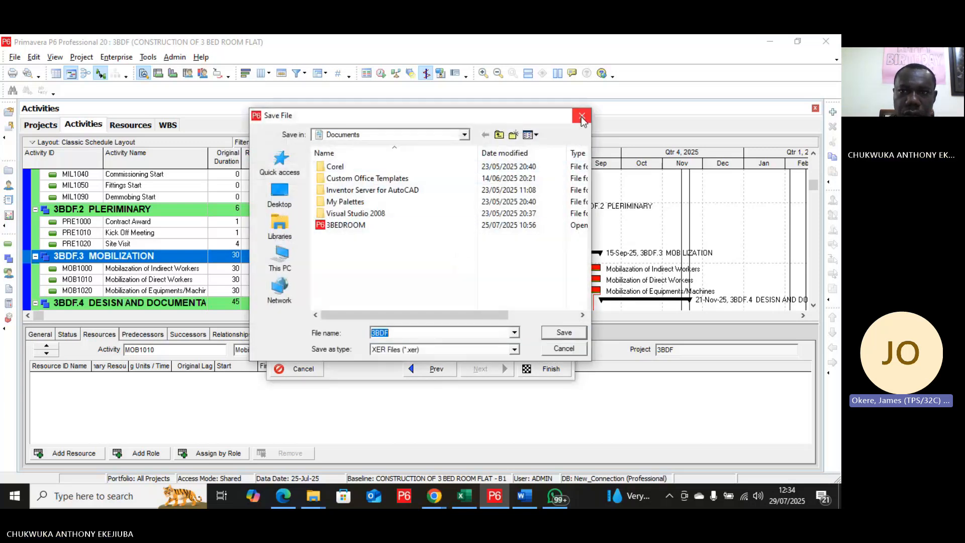
pyautogui.click(582, 117)
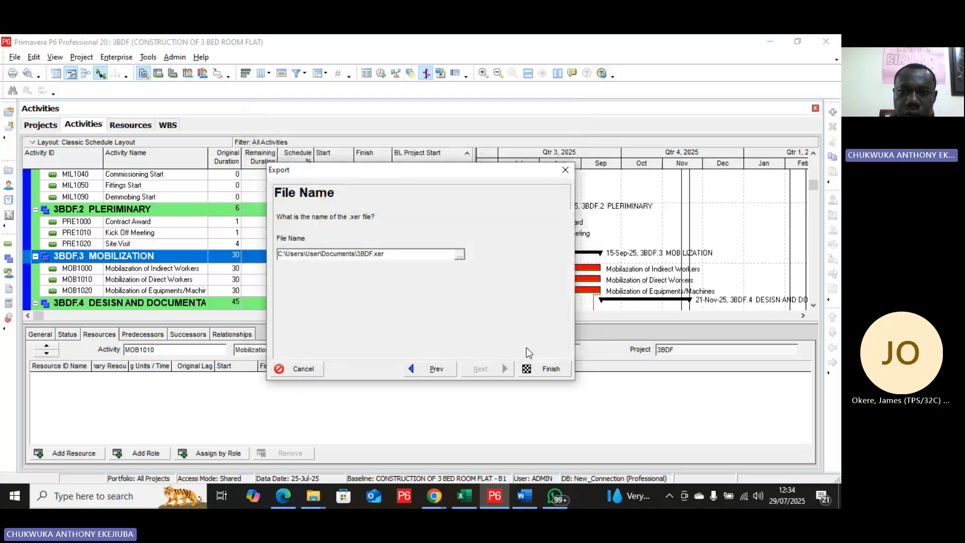
pyautogui.click(545, 369)
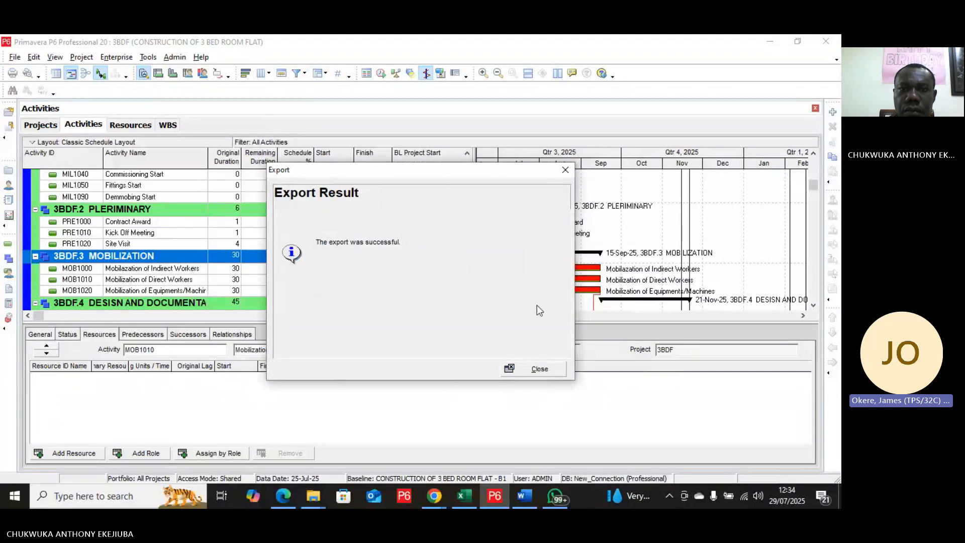
pyautogui.click(566, 170)
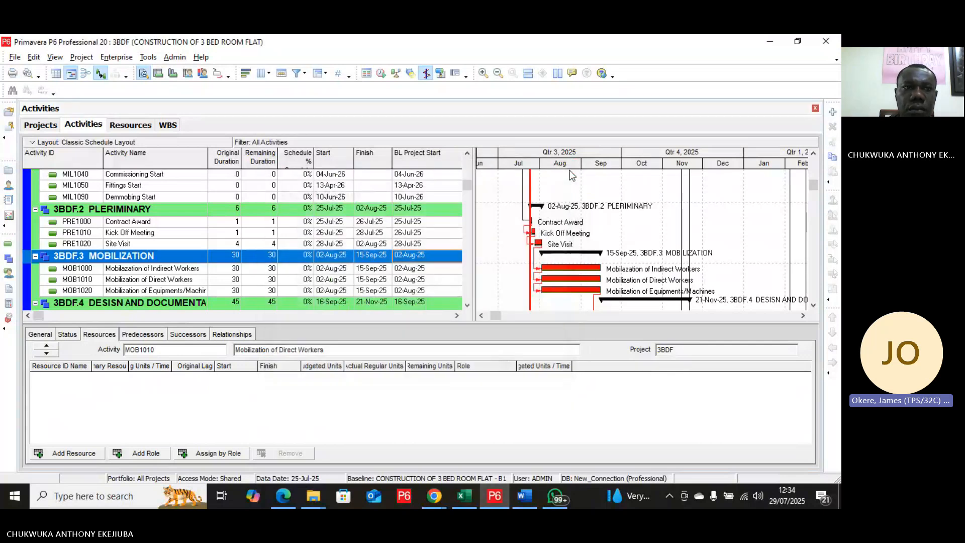
# Step: View the file formats offered by the Import wizard and close it without importing anything
pyautogui.click(15, 57)
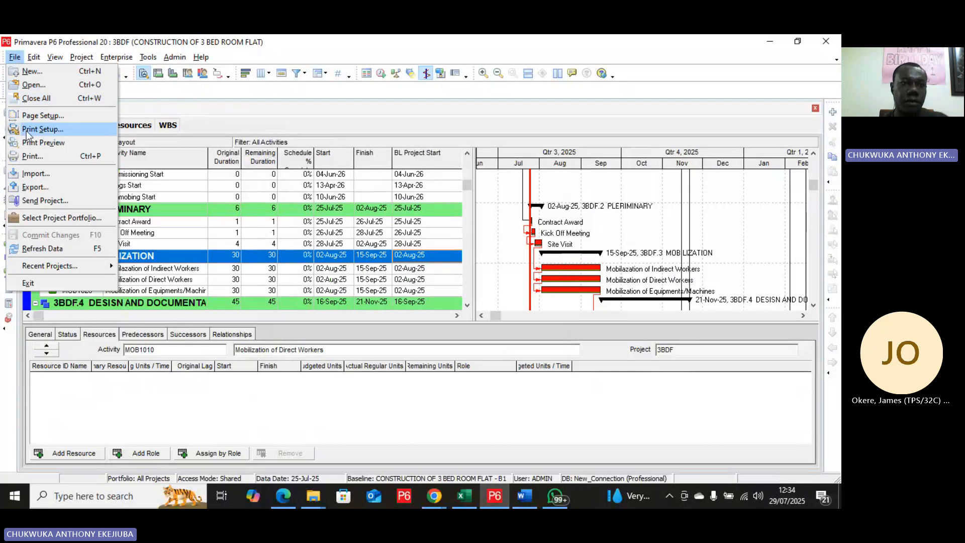
pyautogui.click(42, 174)
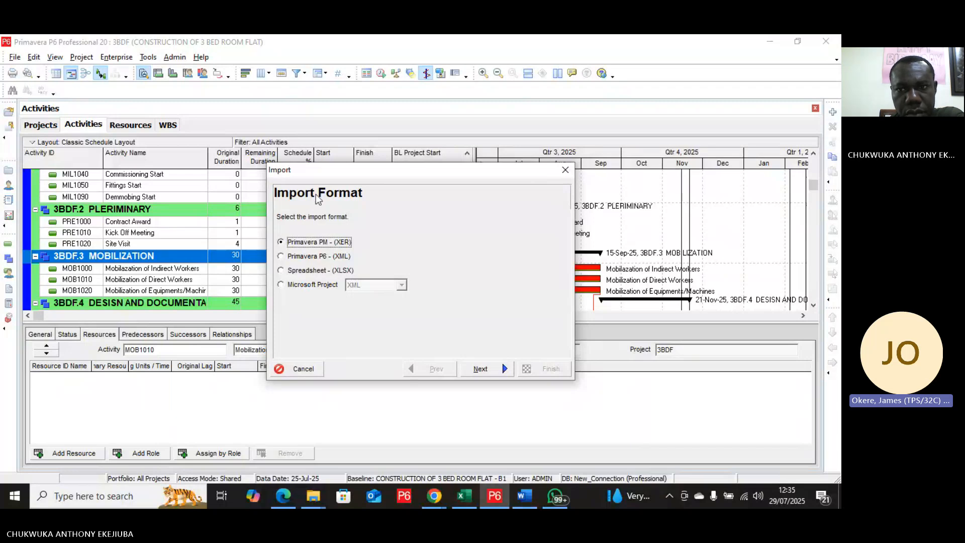
pyautogui.click(566, 170)
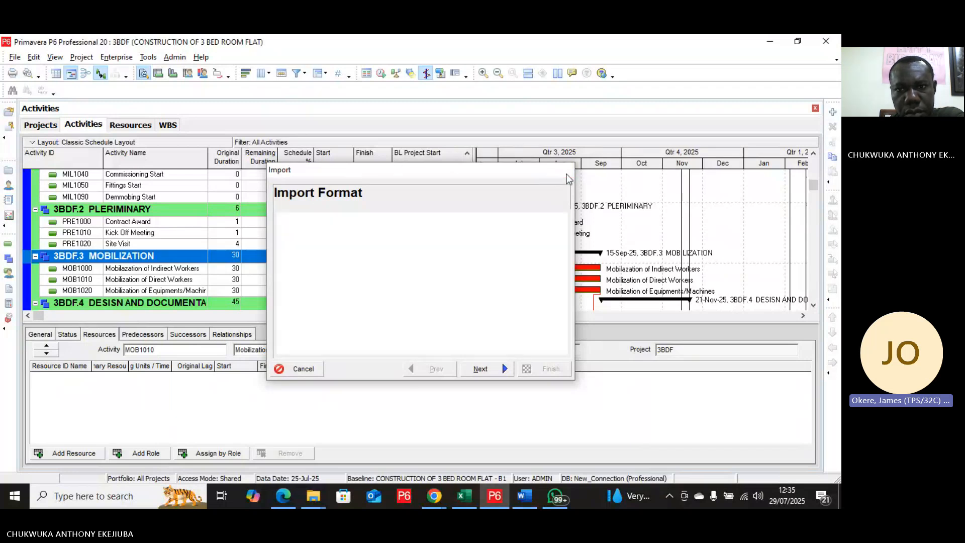
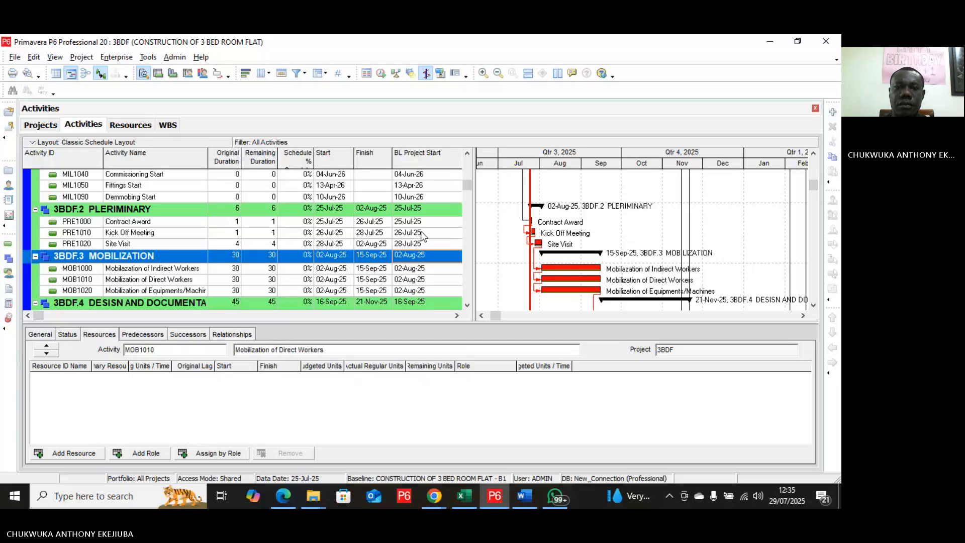
# Step: Switch from Primavera P6 to the Microsoft Teams meeting window in Google Chrome
pyautogui.click(435, 497)
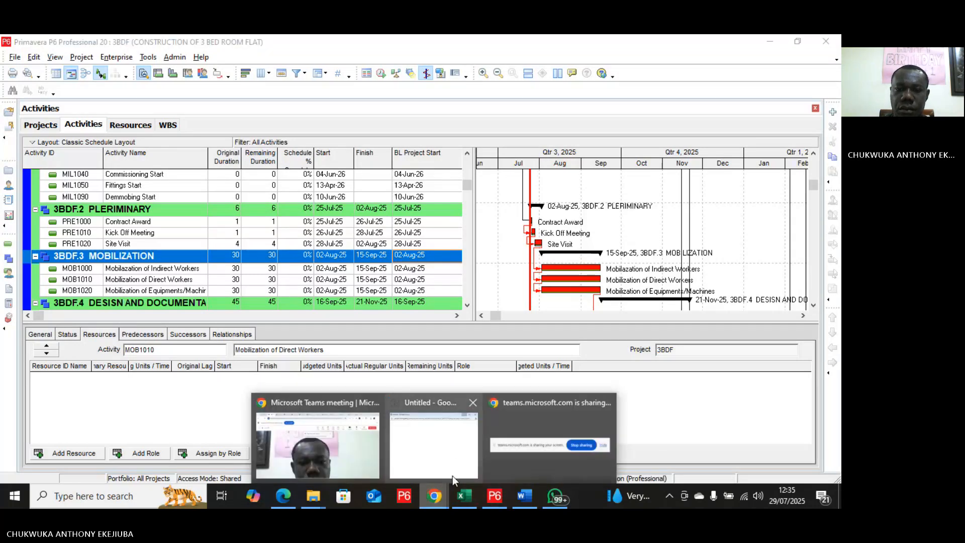
pyautogui.click(346, 456)
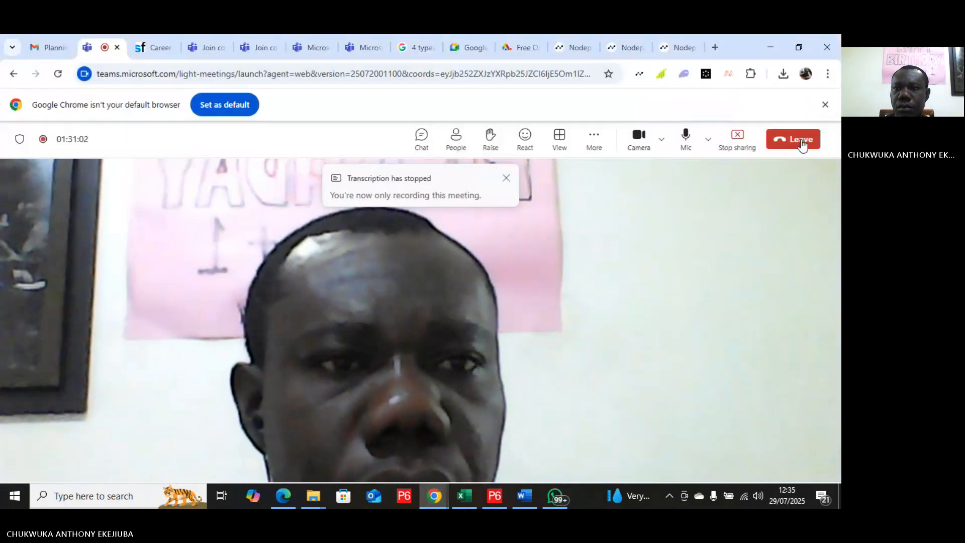